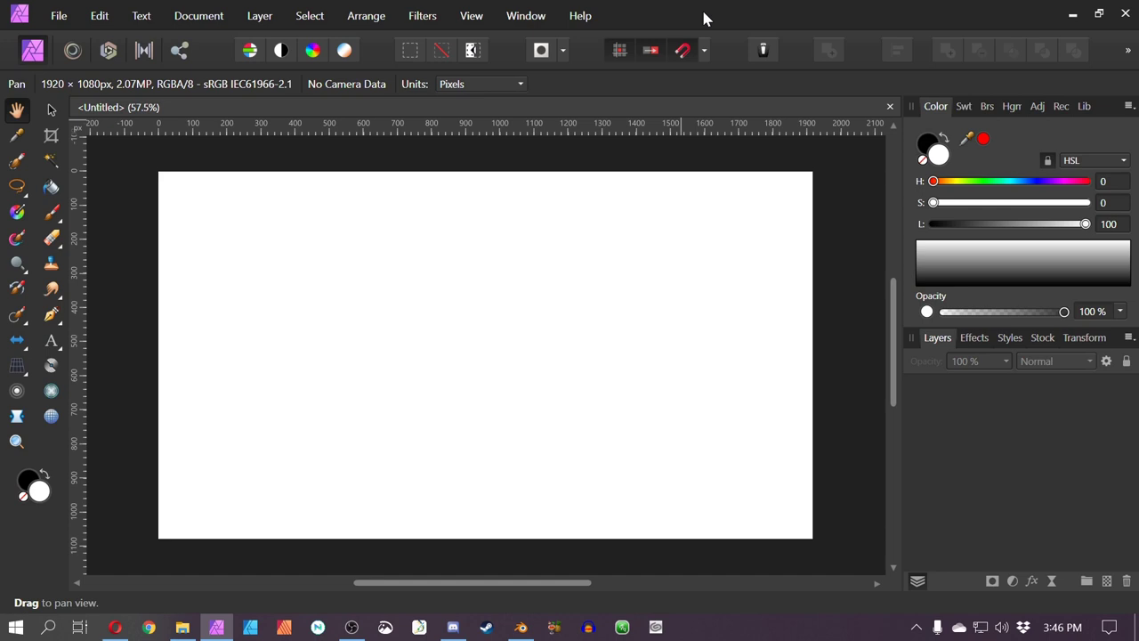
pyautogui.click(1072, 15)
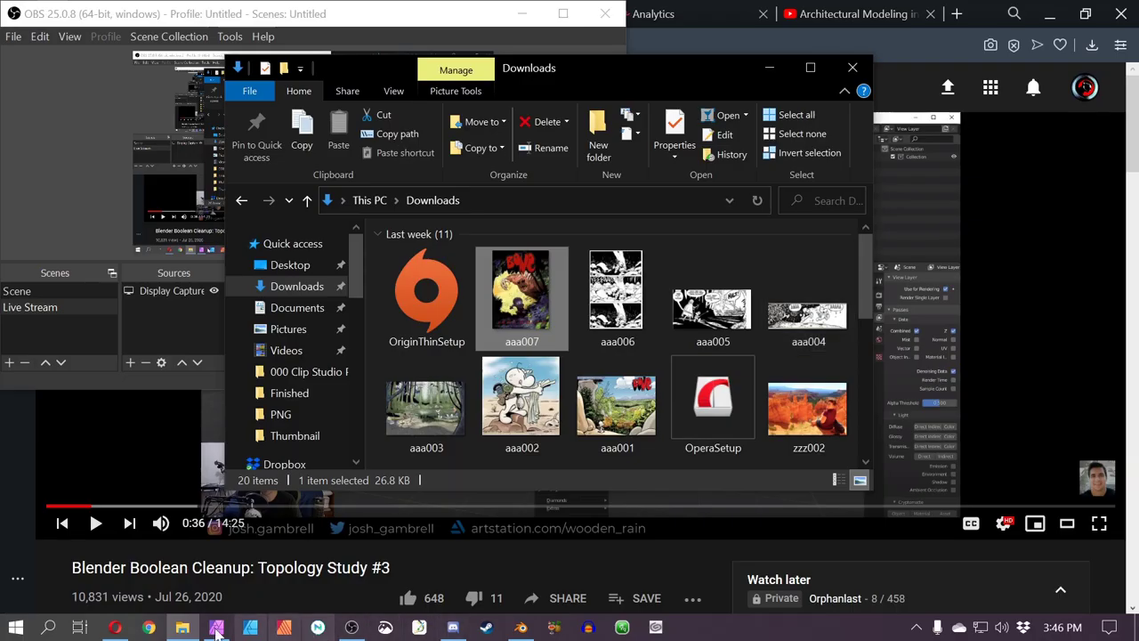
pyautogui.click(214, 630)
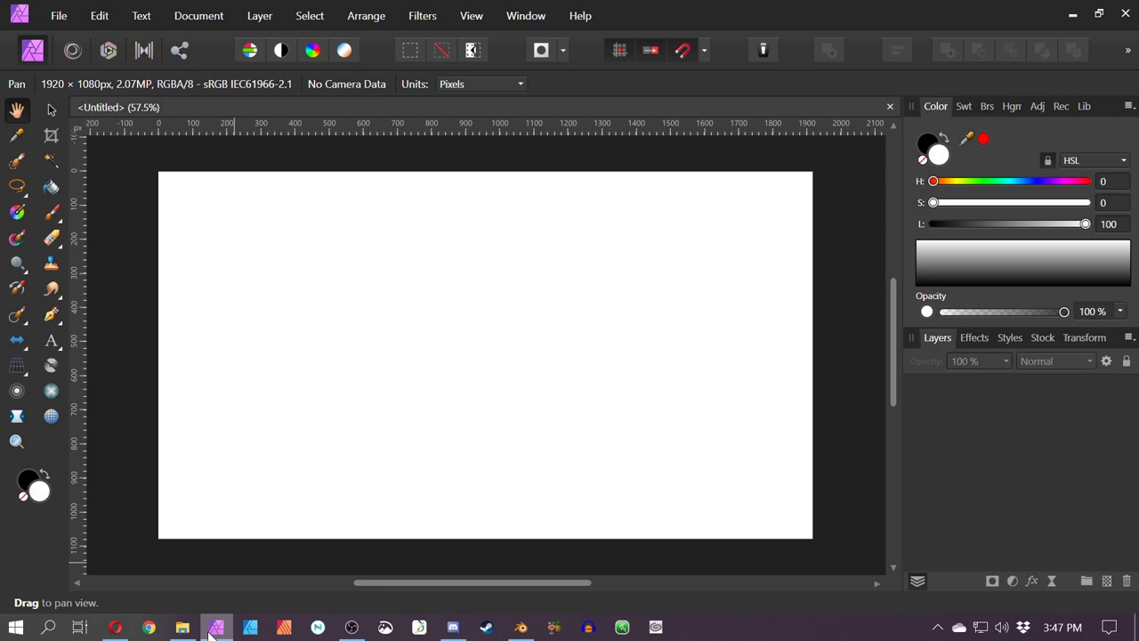
# Activate the Paint Brush with black and increase its width to 6.2 px
pyautogui.click(52, 213)
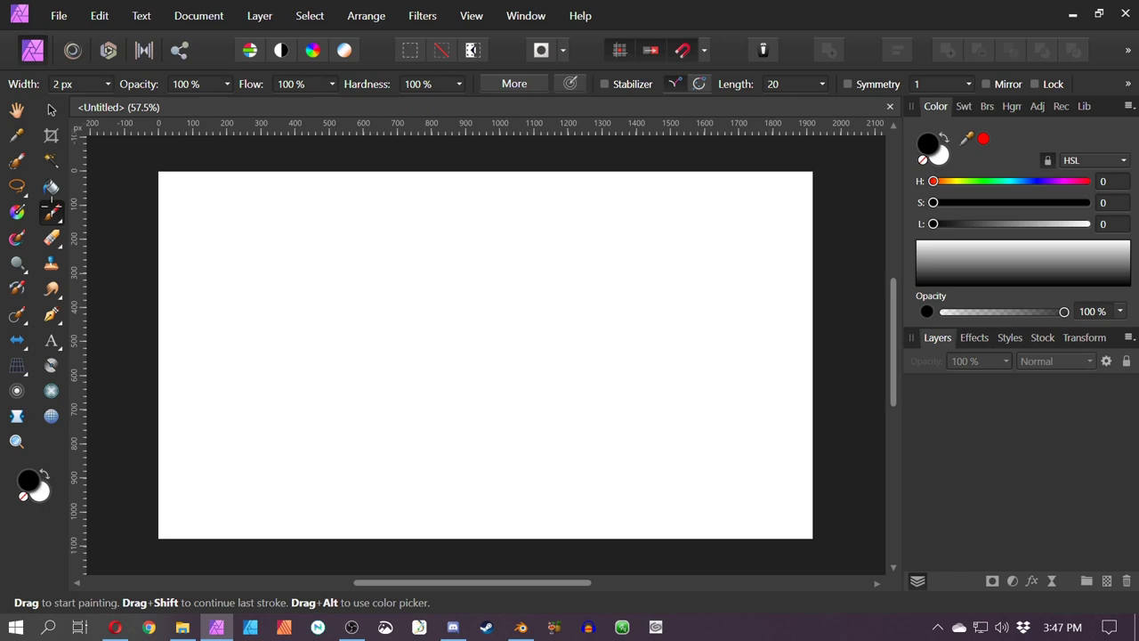
pyautogui.press(']')
pyautogui.press(']')
pyautogui.press(']')
pyautogui.press(']')
pyautogui.press(']')
# Paint six overlapping hill-like arcs in staggered rows, with the smallest arc in front near the canvas centre
pyautogui.moveTo(270, 346)
pyautogui.mouseDown()
pyautogui.moveTo(404, 356)
pyautogui.moveTo(437, 410)
pyautogui.mouseUp()
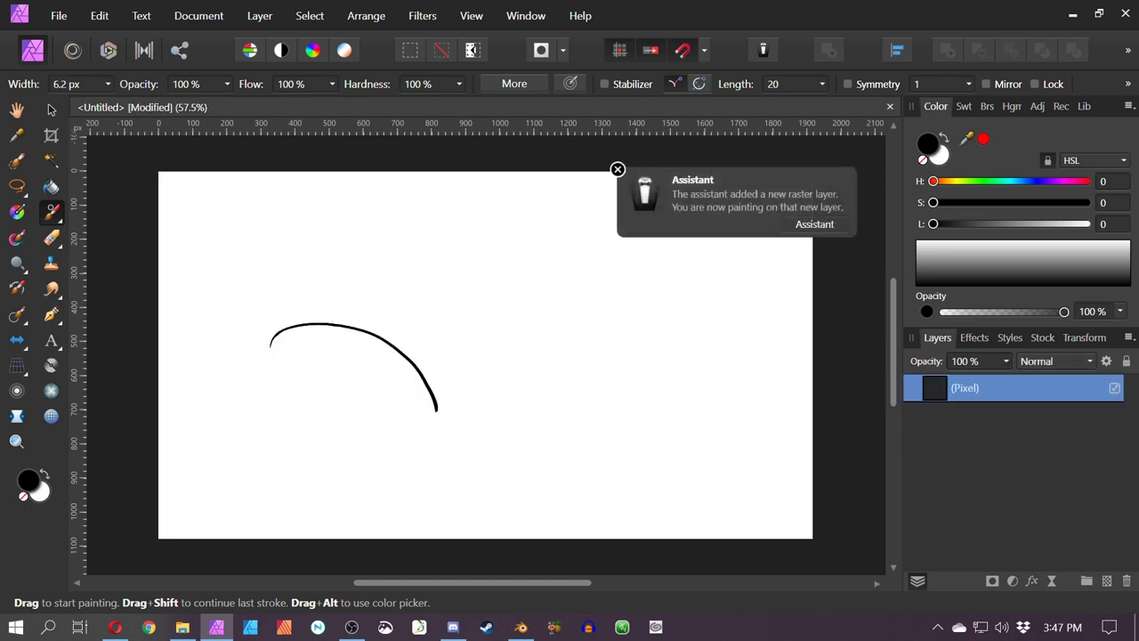
pyautogui.moveTo(395, 346); pyautogui.dragTo(591, 398)
pyautogui.moveTo(462, 316)
pyautogui.mouseDown()
pyautogui.moveTo(356, 255)
pyautogui.moveTo(344, 276)
pyautogui.mouseUp()
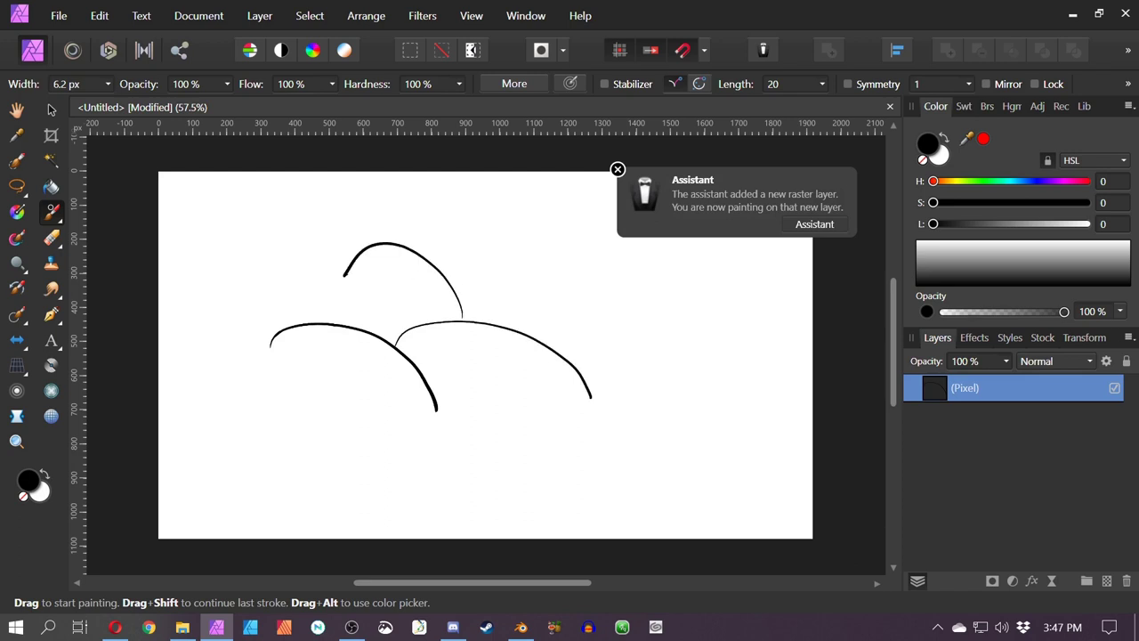
pyautogui.moveTo(451, 283); pyautogui.dragTo(650, 345)
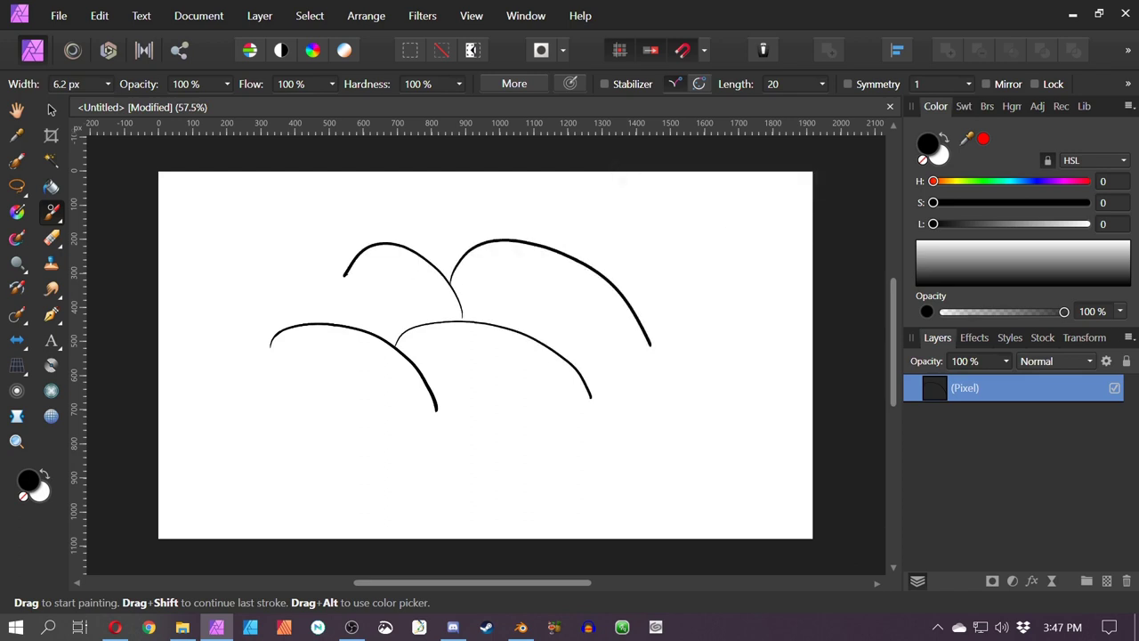
pyautogui.moveTo(396, 434)
pyautogui.mouseDown()
pyautogui.moveTo(439, 413)
pyautogui.moveTo(493, 439)
pyautogui.mouseUp()
pyautogui.moveTo(445, 410)
pyautogui.mouseDown()
pyautogui.moveTo(616, 413)
pyautogui.moveTo(622, 429)
pyautogui.mouseUp()
# Write a 1 under the lowest arc, try thickening that arc's outline, and undo the thickening strokes
pyautogui.press('e')
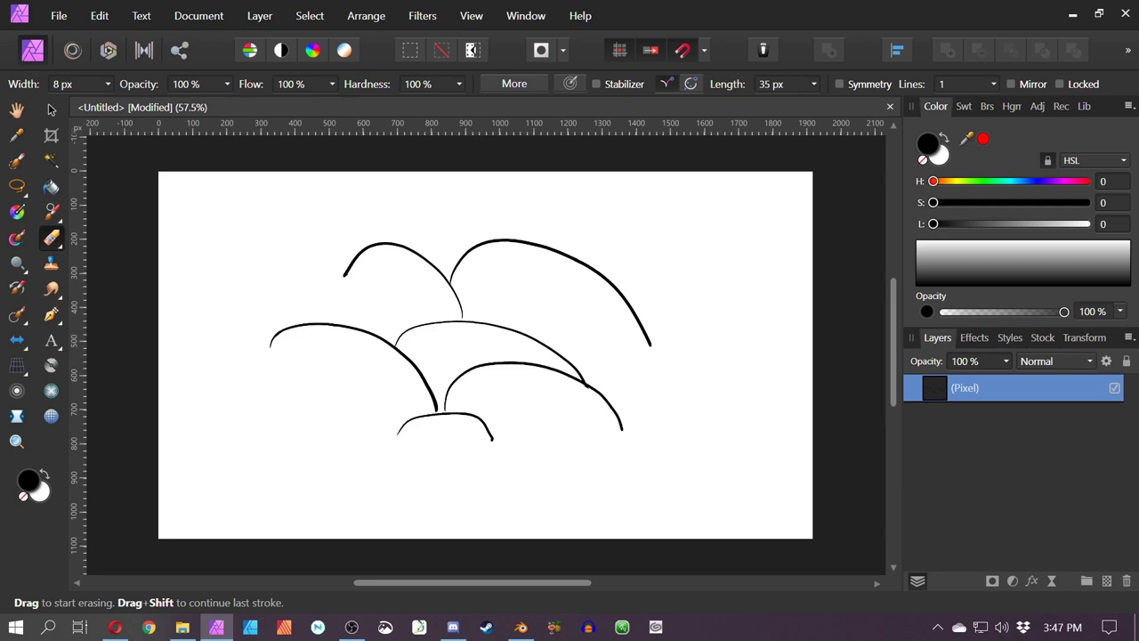
pyautogui.press('b')
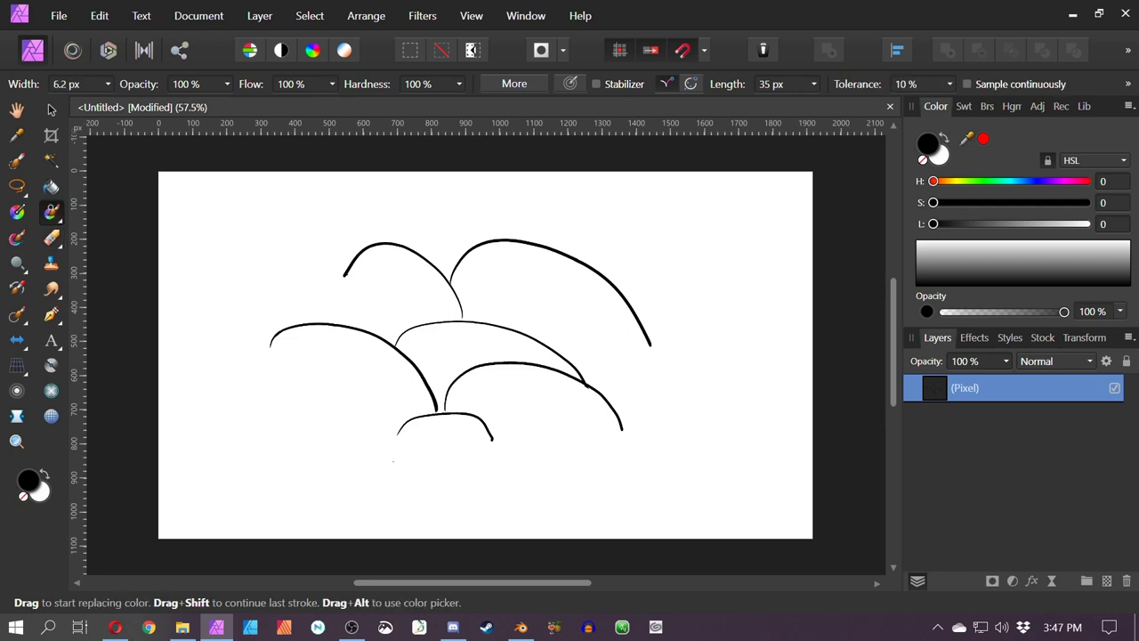
pyautogui.moveTo(438, 427)
pyautogui.mouseDown()
pyautogui.moveTo(441, 451)
pyautogui.moveTo(468, 406)
pyautogui.moveTo(398, 429)
pyautogui.moveTo(410, 409)
pyautogui.moveTo(482, 429)
pyautogui.mouseUp()
pyautogui.press('b')
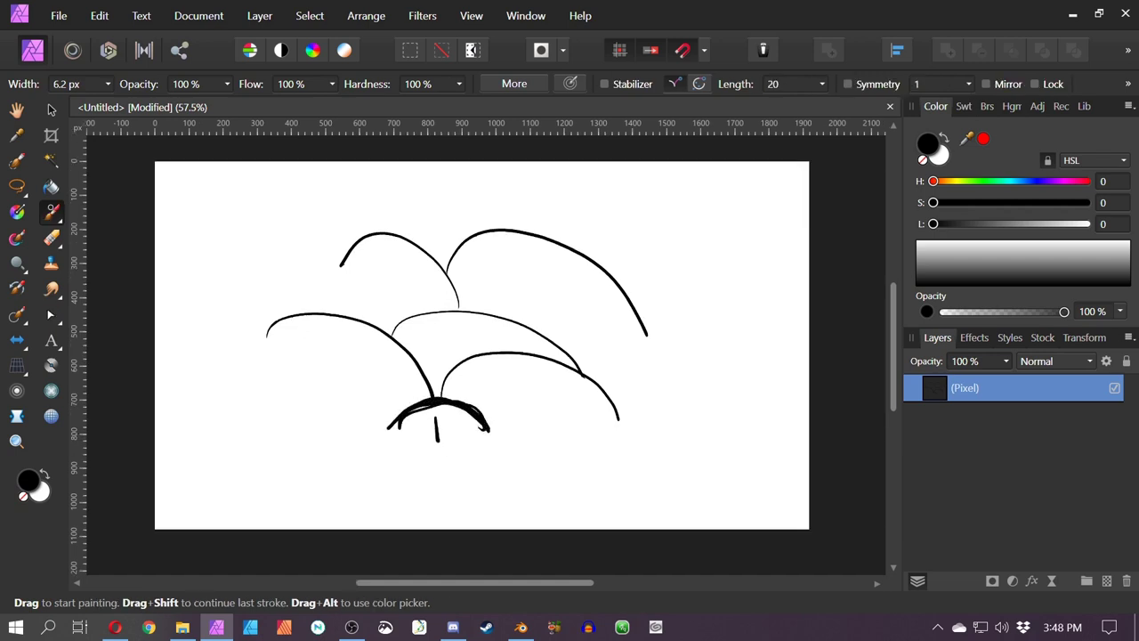
pyautogui.hotkey('ctrl', 'z')
pyautogui.hotkey('ctrl', 'z')
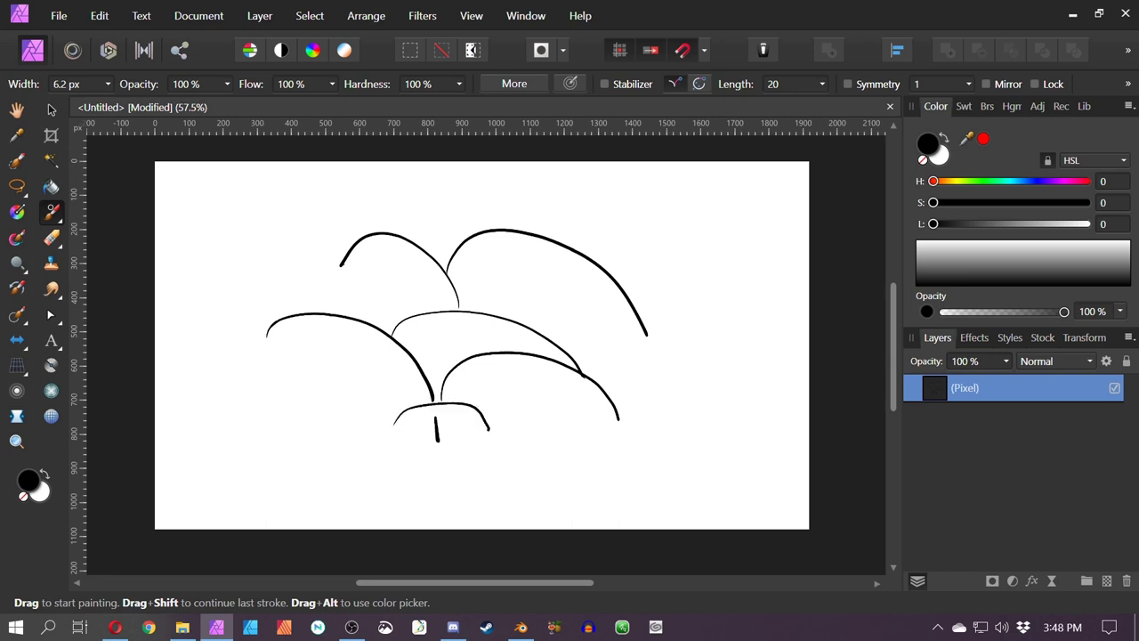
# Write the numbers 2 to 6 inside the remaining arcs, counting from the front shapes to the back ones
pyautogui.moveTo(339, 348); pyautogui.dragTo(359, 375)
pyautogui.moveTo(508, 375)
pyautogui.mouseDown()
pyautogui.moveTo(527, 384)
pyautogui.moveTo(514, 400)
pyautogui.mouseUp()
pyautogui.moveTo(433, 326); pyautogui.dragTo(449, 337)
pyautogui.moveTo(446, 324); pyautogui.dragTo(445, 355)
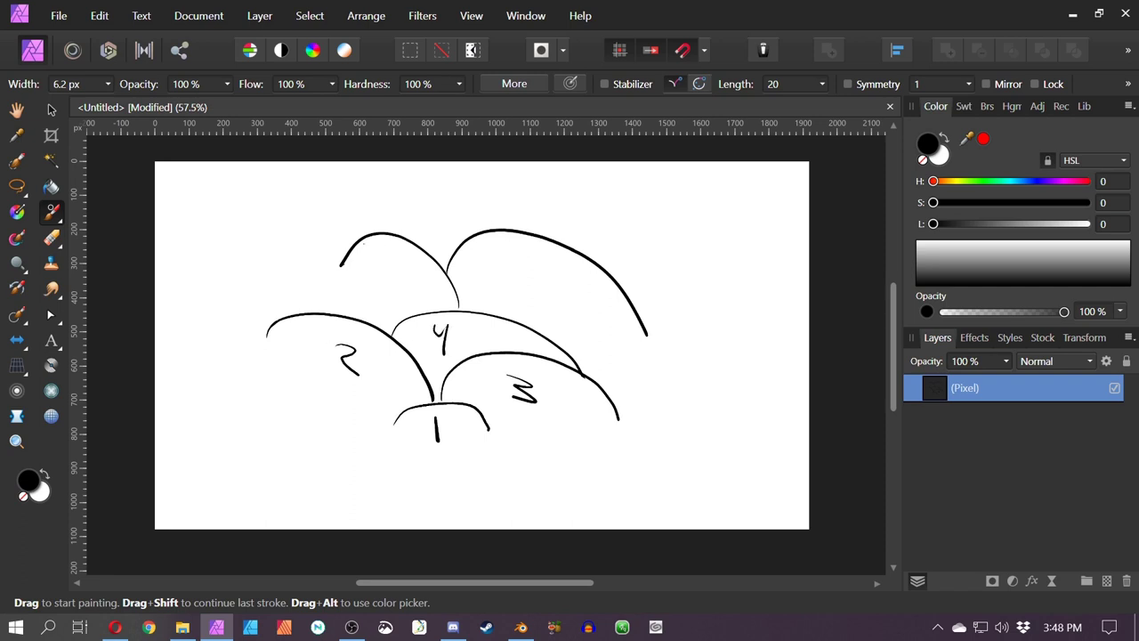
pyautogui.moveTo(384, 259); pyautogui.dragTo(372, 287)
pyautogui.moveTo(384, 258); pyautogui.dragTo(401, 258)
pyautogui.moveTo(525, 260); pyautogui.dragTo(511, 271)
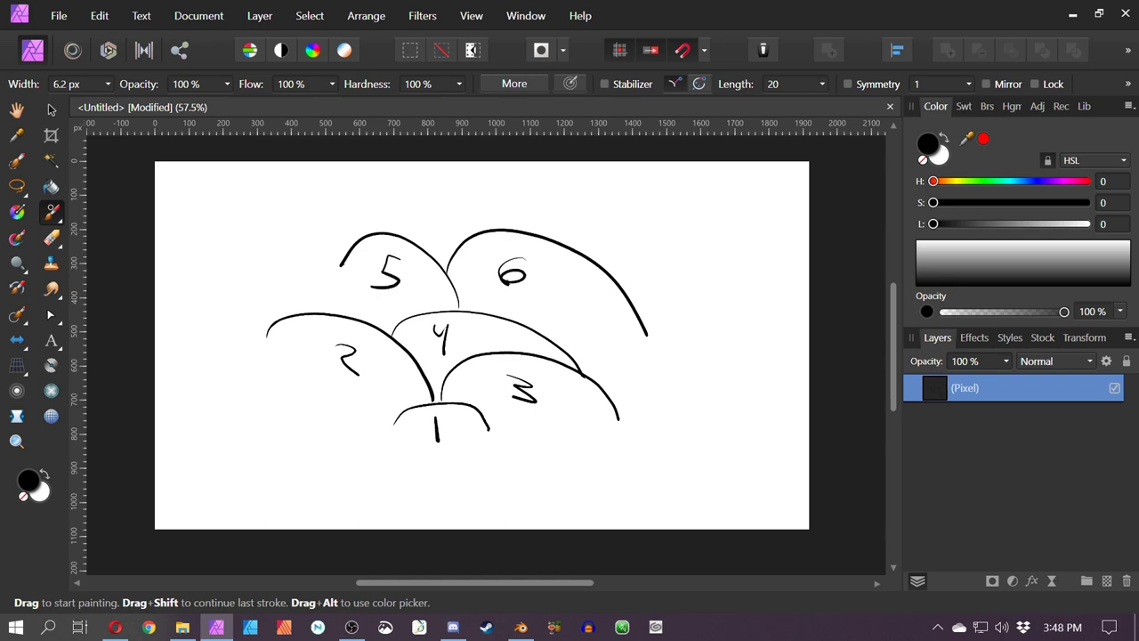
# Select the whole arc drawing with a rectangular marquee and delete it from the layer
pyautogui.press('m')
pyautogui.moveTo(679, 407)
pyautogui.mouseDown()
pyautogui.moveTo(548, 518)
pyautogui.moveTo(344, 229)
pyautogui.mouseUp()
pyautogui.moveTo(204, 204); pyautogui.dragTo(724, 502)
pyautogui.press('Delete')
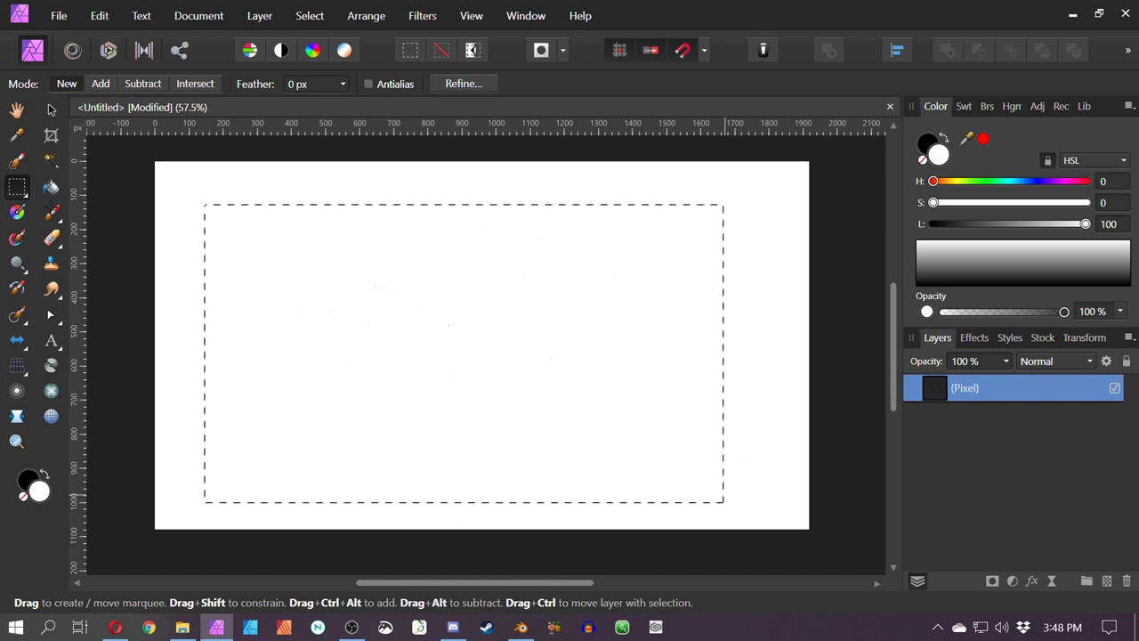
# Paint a gently descending ground line across the full width of the canvas near its lower edge
pyautogui.press('b')
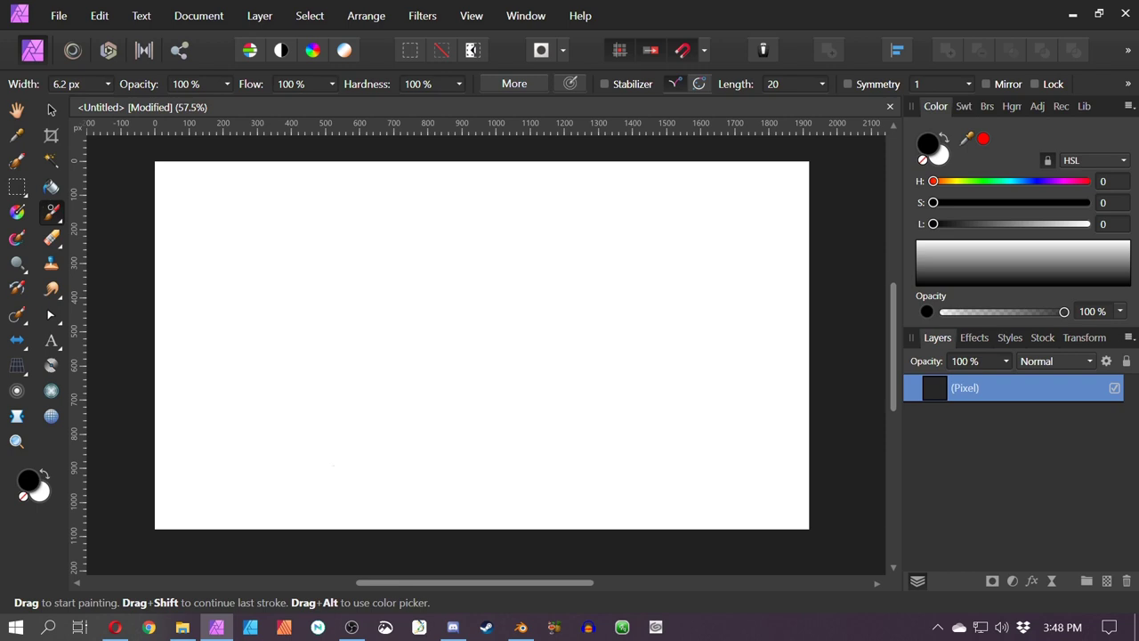
pyautogui.moveTo(157, 464); pyautogui.dragTo(810, 491)
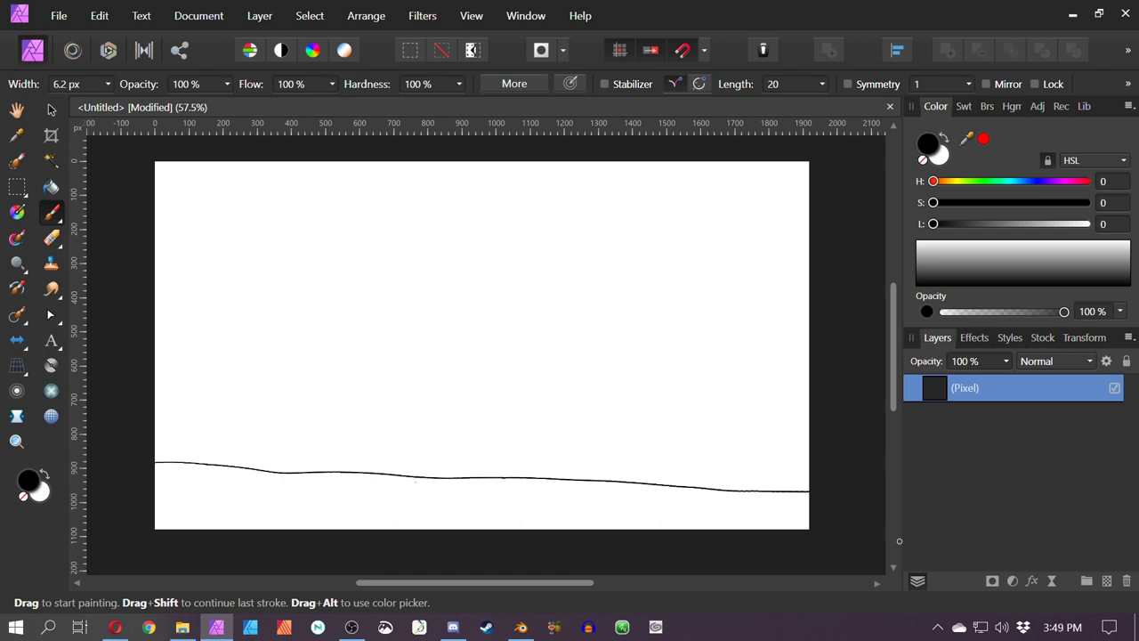
# Try a small cluster of rounded rocks on the ground line and undo its strokes
pyautogui.moveTo(388, 483)
pyautogui.mouseDown()
pyautogui.moveTo(428, 484)
pyautogui.moveTo(345, 486)
pyautogui.moveTo(393, 471)
pyautogui.moveTo(368, 483)
pyautogui.mouseUp()
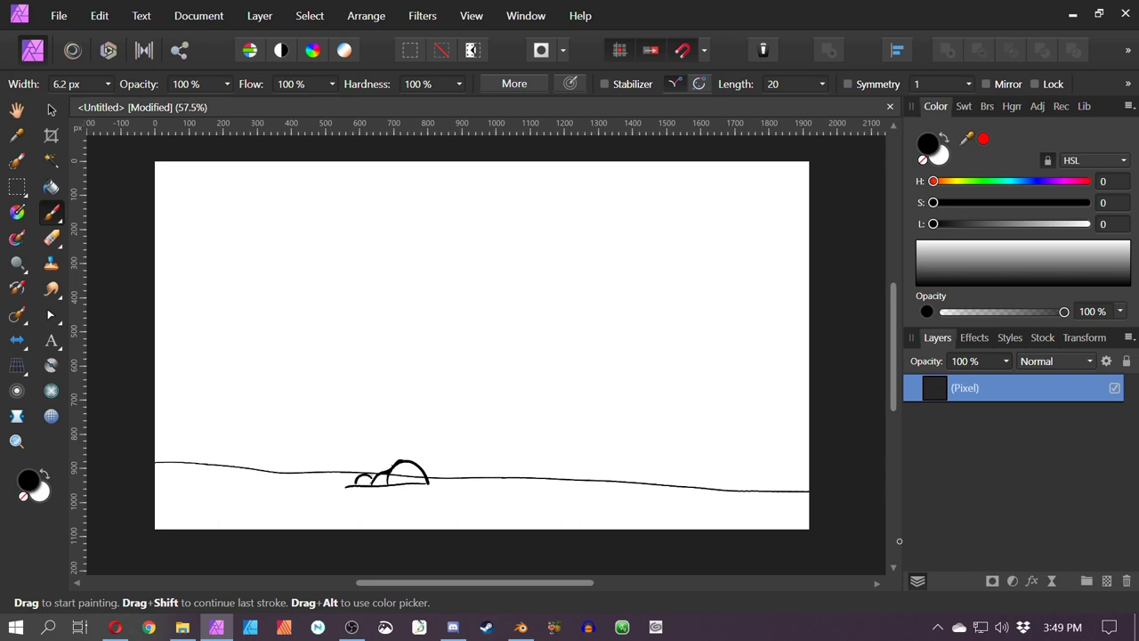
pyautogui.hotkey('ctrl', 'z')
pyautogui.hotkey('ctrl', 'z')
pyautogui.hotkey('ctrl', 'z')
pyautogui.hotkey('ctrl', 'z')
pyautogui.hotkey('ctrl', 'z')
# Sketch two small rounded rocks mid-ground with a base line, and tall rock pillars with smaller boulders along the canvas's left edge
pyautogui.moveTo(331, 490)
pyautogui.mouseDown()
pyautogui.moveTo(455, 493)
pyautogui.moveTo(454, 478)
pyautogui.moveTo(422, 489)
pyautogui.moveTo(447, 469)
pyautogui.moveTo(483, 490)
pyautogui.mouseUp()
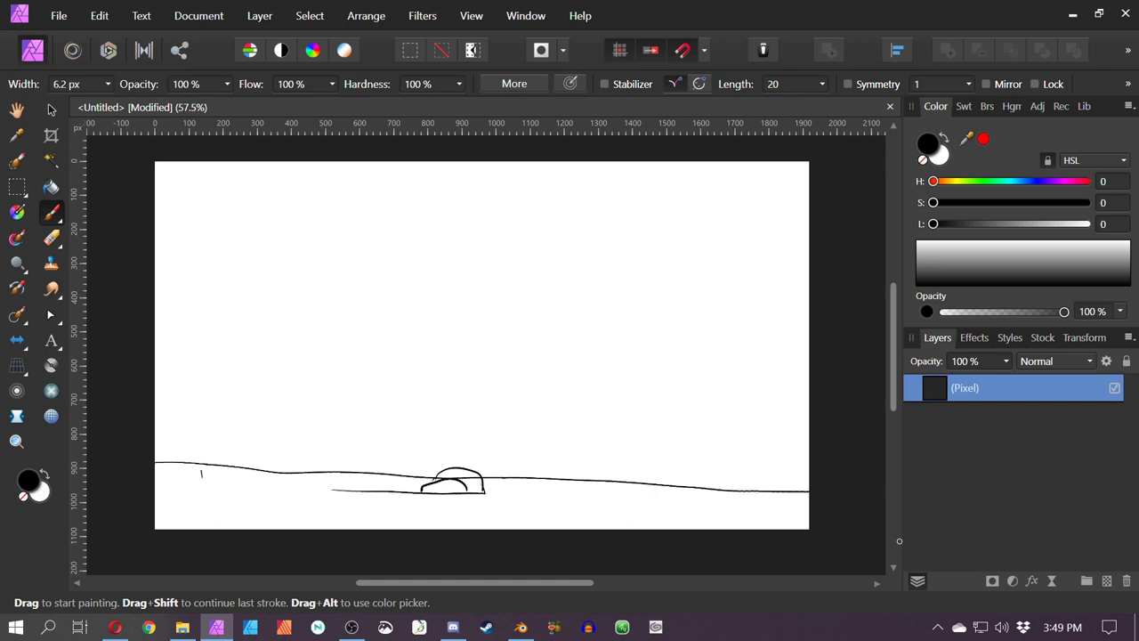
pyautogui.moveTo(155, 174); pyautogui.dragTo(155, 505)
pyautogui.hotkey('ctrl', 'z')
pyautogui.moveTo(157, 172); pyautogui.dragTo(156, 505)
pyautogui.moveTo(204, 260)
pyautogui.mouseDown()
pyautogui.moveTo(233, 296)
pyautogui.moveTo(251, 481)
pyautogui.moveTo(214, 485)
pyautogui.moveTo(205, 503)
pyautogui.moveTo(193, 438)
pyautogui.moveTo(242, 495)
pyautogui.moveTo(249, 467)
pyautogui.moveTo(242, 507)
pyautogui.mouseUp()
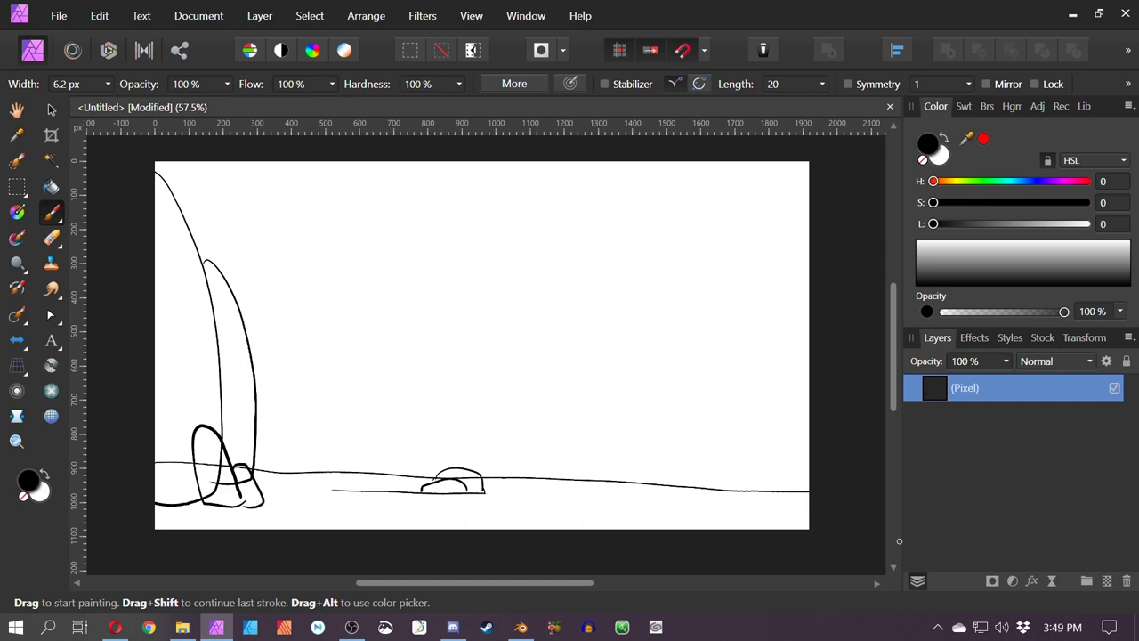
pyautogui.moveTo(258, 416)
pyautogui.mouseDown()
pyautogui.moveTo(285, 481)
pyautogui.moveTo(263, 491)
pyautogui.mouseUp()
# Sketch a tall cliff on the right side of the scene with two progressively shorter rock columns beside it
pyautogui.moveTo(647, 511)
pyautogui.mouseDown()
pyautogui.moveTo(683, 272)
pyautogui.moveTo(726, 162)
pyautogui.mouseUp()
pyautogui.moveTo(647, 510); pyautogui.dragTo(716, 527)
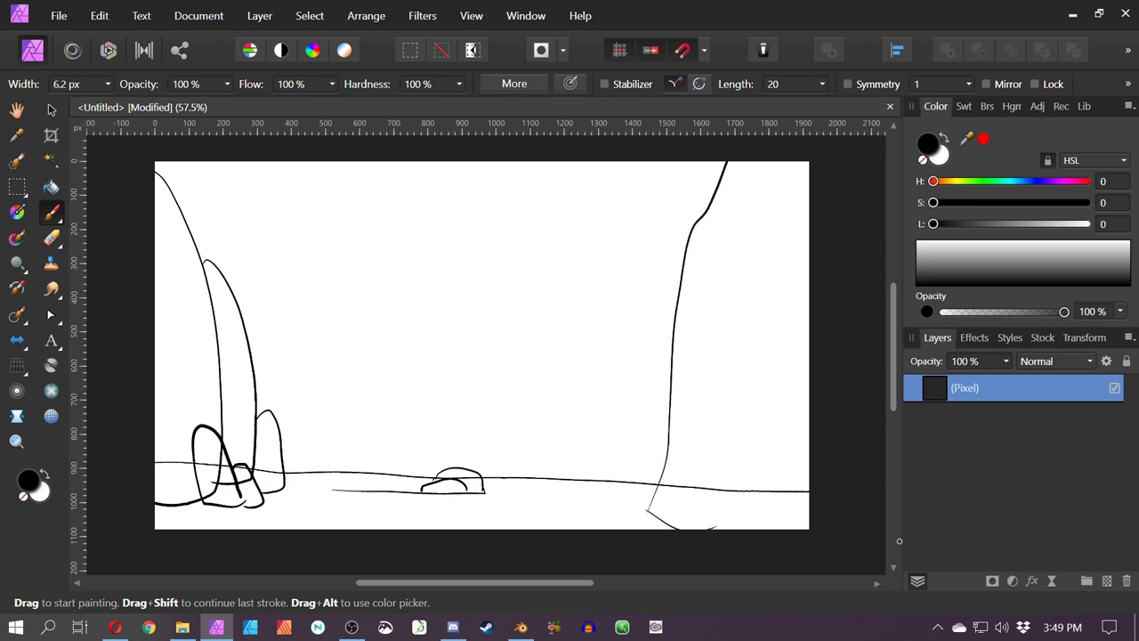
pyautogui.moveTo(667, 347)
pyautogui.mouseDown()
pyautogui.moveTo(620, 485)
pyautogui.moveTo(647, 513)
pyautogui.mouseUp()
pyautogui.moveTo(633, 387)
pyautogui.mouseDown()
pyautogui.moveTo(590, 469)
pyautogui.moveTo(591, 482)
pyautogui.moveTo(618, 492)
pyautogui.mouseUp()
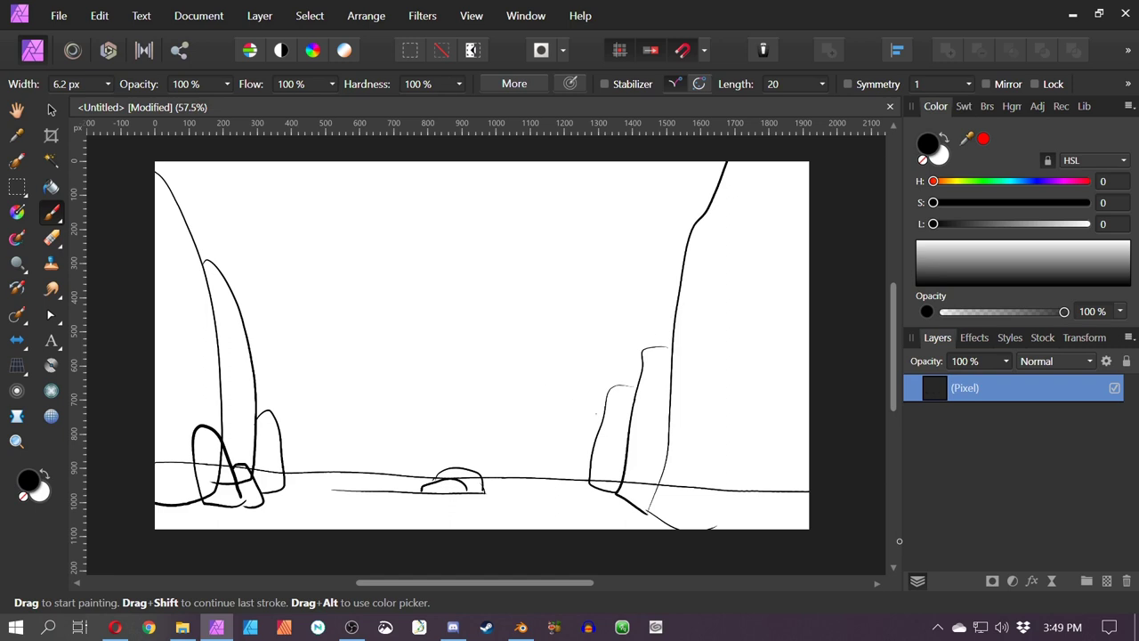
# Paint overlapping hill lines and a distant mountain ridge between the left pillars and the right cliff
pyautogui.moveTo(592, 406); pyautogui.dragTo(295, 447)
pyautogui.moveTo(256, 386); pyautogui.dragTo(470, 416)
pyautogui.moveTo(382, 403)
pyautogui.mouseDown()
pyautogui.moveTo(625, 374)
pyautogui.moveTo(309, 322)
pyautogui.moveTo(247, 330)
pyautogui.mouseUp()
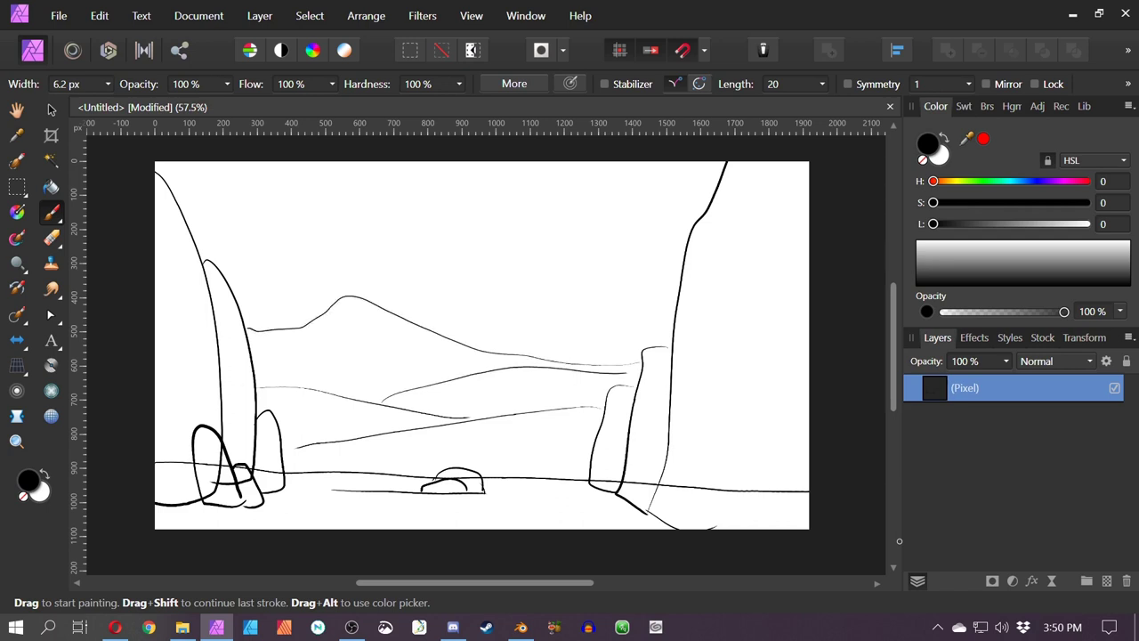
# Sketch a flat-topped plateau with a steep outer face behind the right rock columns, joining it to the tall cliff
pyautogui.scroll(3, 876, 536)
pyautogui.scroll(-4, 874, 532)
pyautogui.scroll(1, 826, 414)
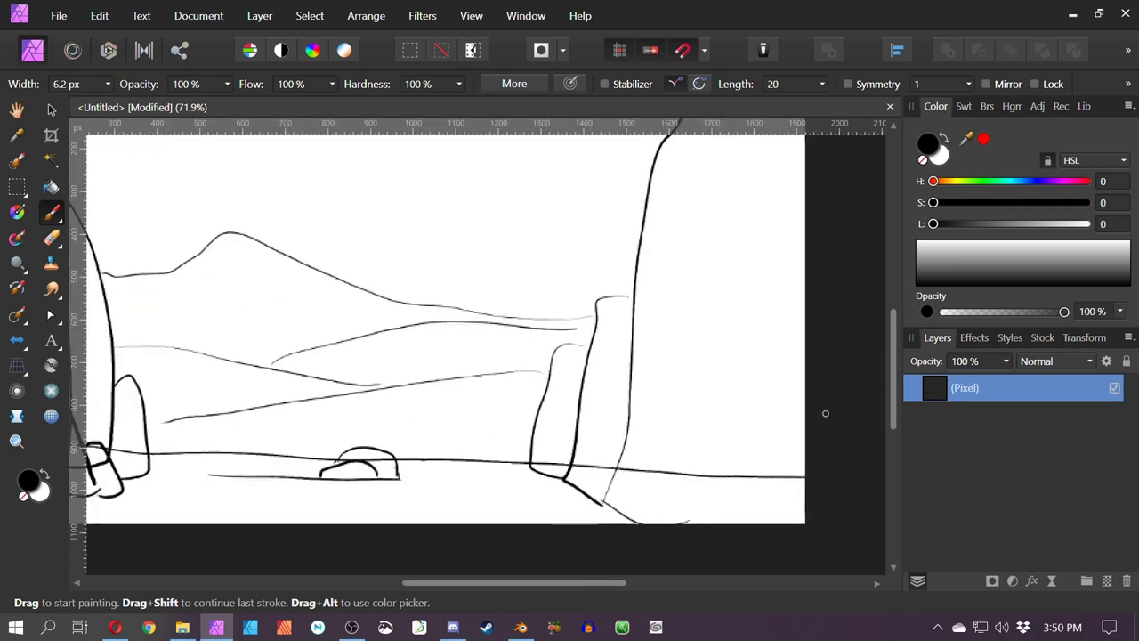
pyautogui.scroll(1, 826, 414)
pyautogui.scroll(-2, 826, 413)
pyautogui.moveTo(433, 322); pyautogui.dragTo(655, 408)
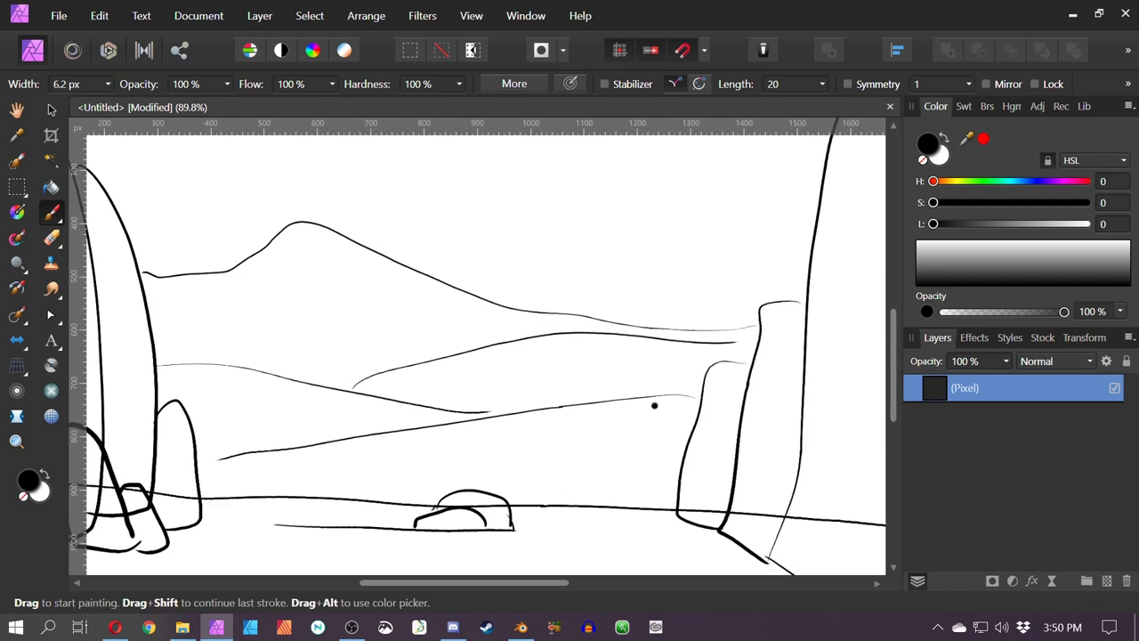
pyautogui.moveTo(604, 435)
pyautogui.mouseDown()
pyautogui.moveTo(672, 492)
pyautogui.moveTo(605, 394)
pyautogui.moveTo(663, 168)
pyautogui.moveTo(801, 169)
pyautogui.mouseUp()
pyautogui.moveTo(502, 275); pyautogui.dragTo(333, 461)
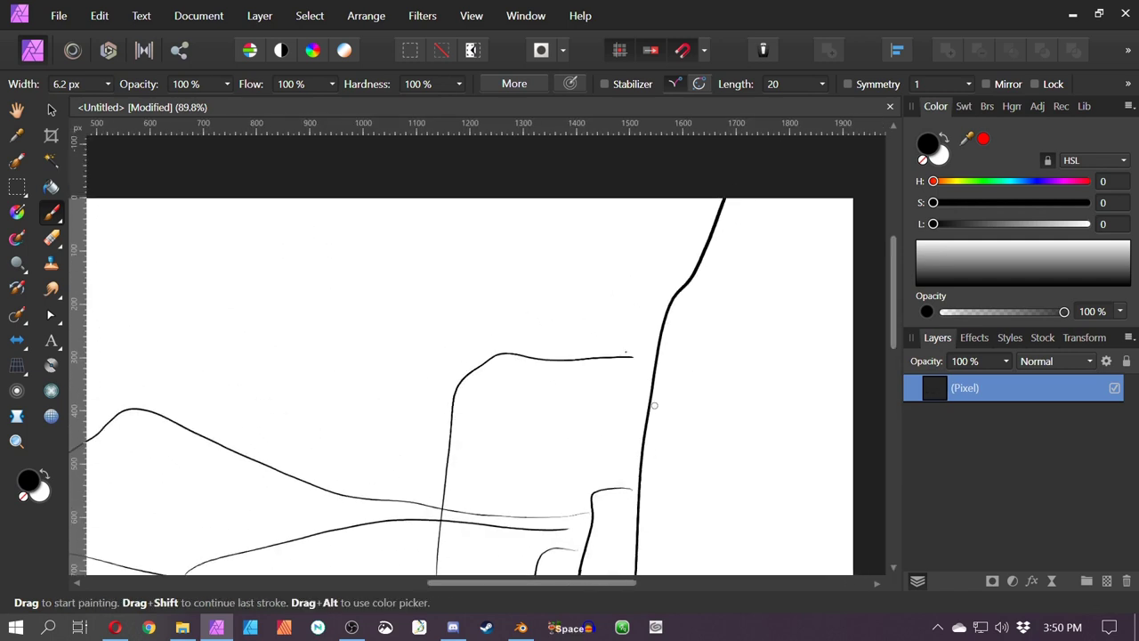
pyautogui.moveTo(625, 354); pyautogui.dragTo(663, 340)
# Sketch a long leaning curved shape from the plateau's upper part to the ground, and a diagonal slope at the plateau's base
pyautogui.moveTo(421, 387); pyautogui.dragTo(396, 266)
pyautogui.moveTo(511, 254)
pyautogui.mouseDown()
pyautogui.moveTo(481, 261)
pyautogui.moveTo(378, 415)
pyautogui.moveTo(447, 326)
pyautogui.moveTo(339, 545)
pyautogui.mouseUp()
pyautogui.moveTo(507, 254)
pyautogui.mouseDown()
pyautogui.moveTo(399, 391)
pyautogui.moveTo(354, 552)
pyautogui.moveTo(336, 546)
pyautogui.mouseUp()
pyautogui.moveTo(445, 400); pyautogui.dragTo(579, 316)
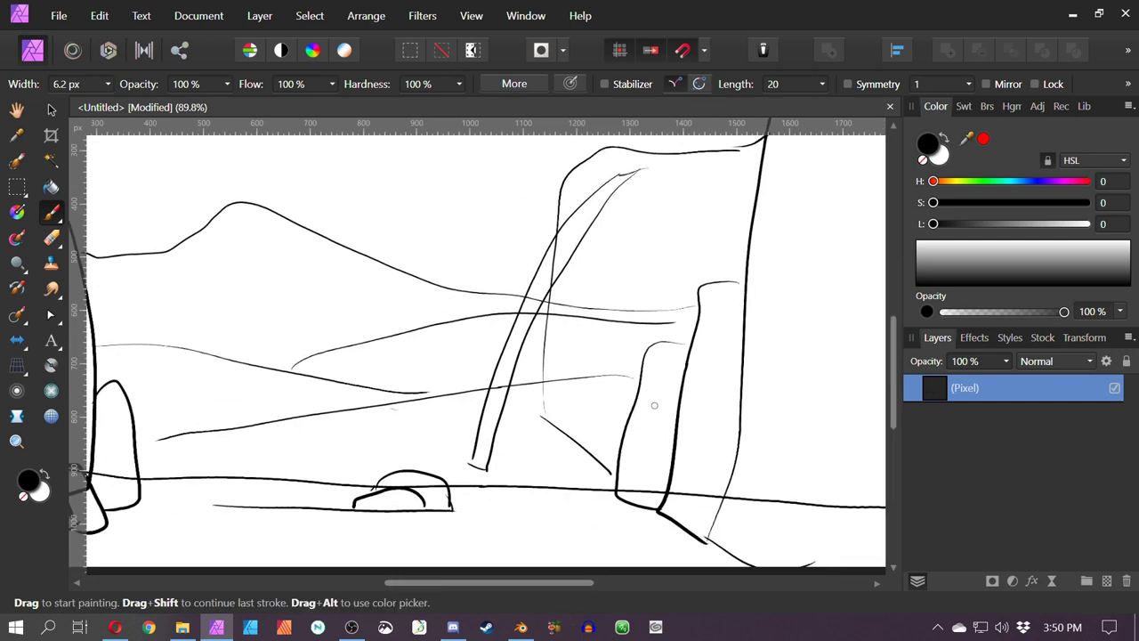
# Paint a winding path from the hills down to the small rocks, with bends where the hill lines meet
pyautogui.moveTo(392, 409)
pyautogui.mouseDown()
pyautogui.moveTo(377, 470)
pyautogui.moveTo(518, 409)
pyautogui.moveTo(543, 415)
pyautogui.mouseUp()
pyautogui.moveTo(374, 471); pyautogui.dragTo(371, 483)
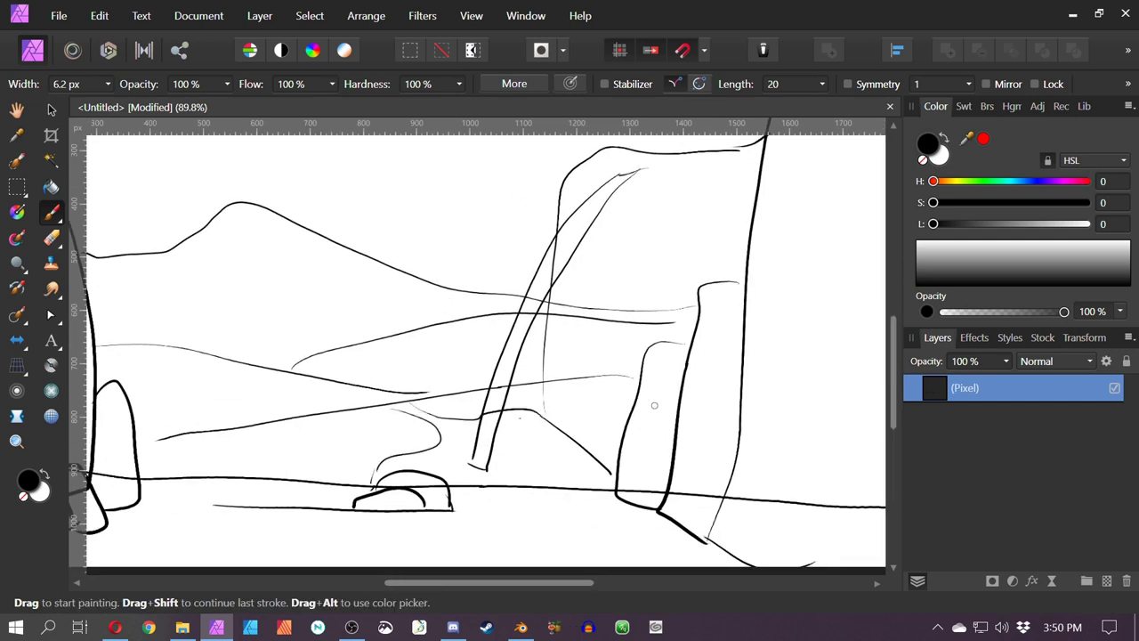
pyautogui.moveTo(515, 412); pyautogui.dragTo(540, 404)
pyautogui.moveTo(395, 405)
pyautogui.mouseDown()
pyautogui.moveTo(420, 414)
pyautogui.moveTo(423, 391)
pyautogui.moveTo(370, 391)
pyautogui.mouseUp()
pyautogui.moveTo(293, 359)
pyautogui.mouseDown()
pyautogui.moveTo(304, 374)
pyautogui.moveTo(285, 374)
pyautogui.mouseUp()
# Sketch a mass of rounded bushes from short arcs between the left rock pillars and the winding path
pyautogui.hscroll(-3, 654, 405)
pyautogui.scroll(1, 654, 405)
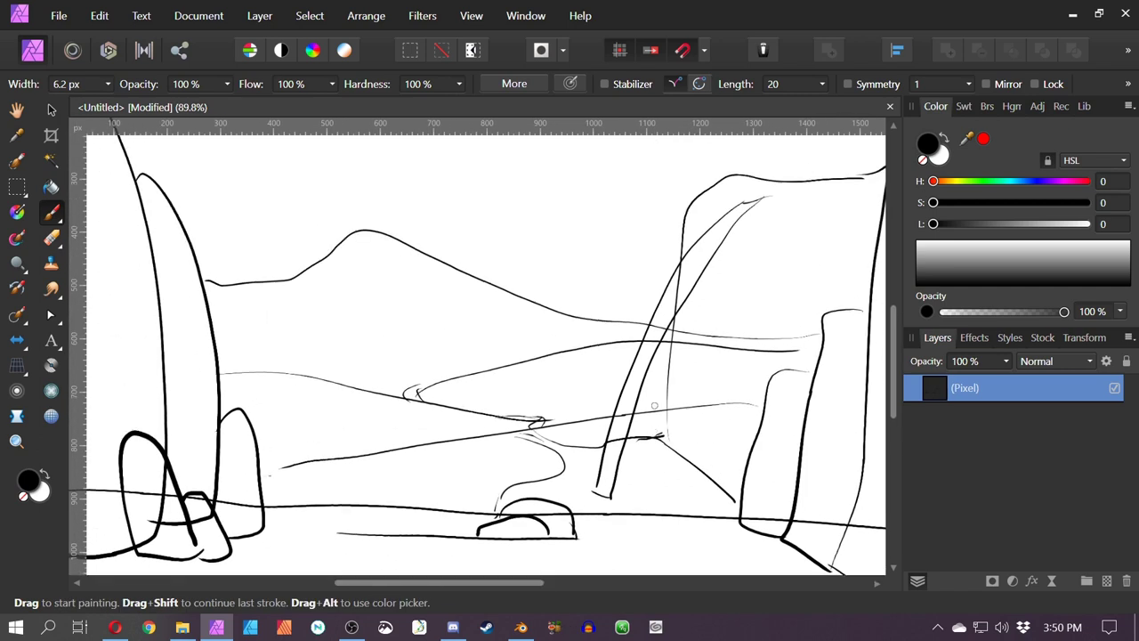
pyautogui.moveTo(262, 479)
pyautogui.mouseDown()
pyautogui.moveTo(360, 468)
pyautogui.moveTo(330, 475)
pyautogui.mouseUp()
pyautogui.moveTo(328, 484); pyautogui.dragTo(403, 462)
pyautogui.moveTo(319, 455)
pyautogui.mouseDown()
pyautogui.moveTo(365, 454)
pyautogui.moveTo(326, 444)
pyautogui.moveTo(405, 435)
pyautogui.mouseUp()
pyautogui.moveTo(400, 486); pyautogui.dragTo(448, 485)
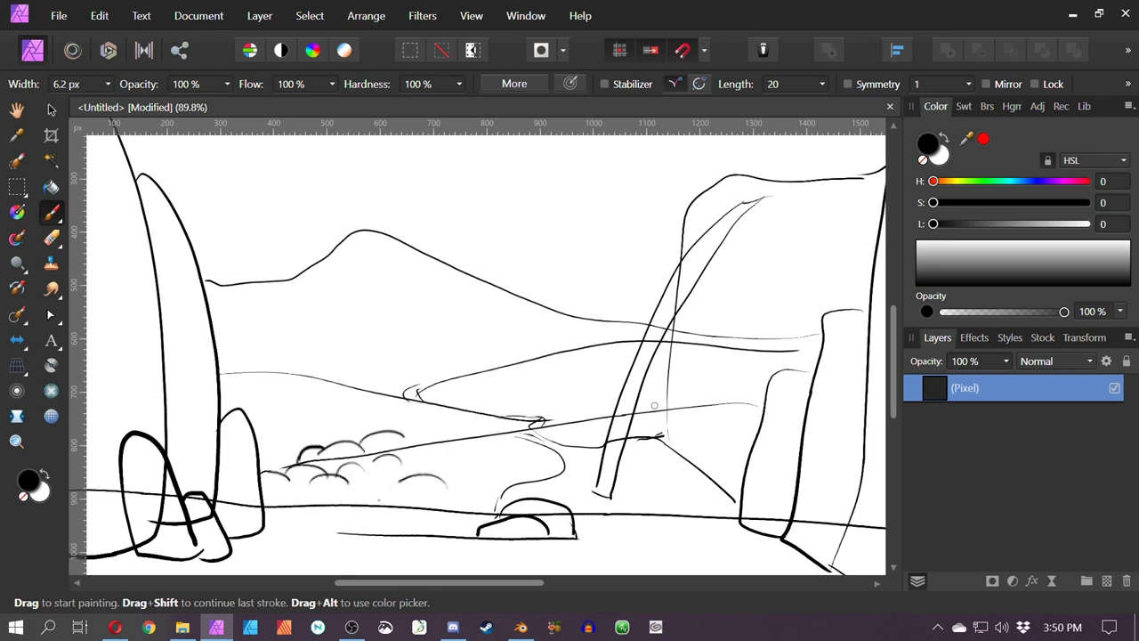
pyautogui.moveTo(362, 486)
pyautogui.mouseDown()
pyautogui.moveTo(494, 479)
pyautogui.moveTo(491, 433)
pyautogui.moveTo(447, 417)
pyautogui.moveTo(379, 431)
pyautogui.mouseUp()
# Try a thin upright stroke rising from the bushes beside the left rocks and undo it
pyautogui.moveTo(655, 405)
pyautogui.mouseDown()
pyautogui.moveTo(683, 462)
pyautogui.moveTo(488, 361)
pyautogui.moveTo(699, 390)
pyautogui.mouseUp()
pyautogui.click(321, 419)
pyautogui.moveTo(315, 387); pyautogui.dragTo(337, 491)
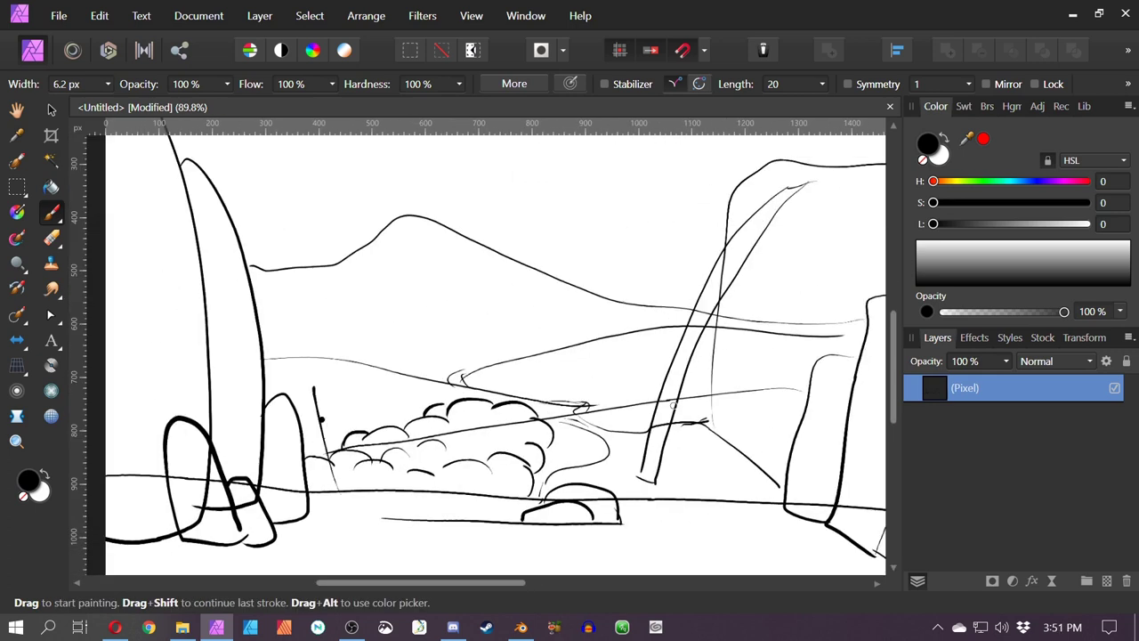
pyautogui.hotkey('ctrl', 'z')
# Sketch light vertical crevices on the plateau's cliff face and pointed rocks at its base
pyautogui.hscroll(5, 674, 404)
pyautogui.scroll(3, 674, 405)
pyautogui.scroll(-2, 673, 405)
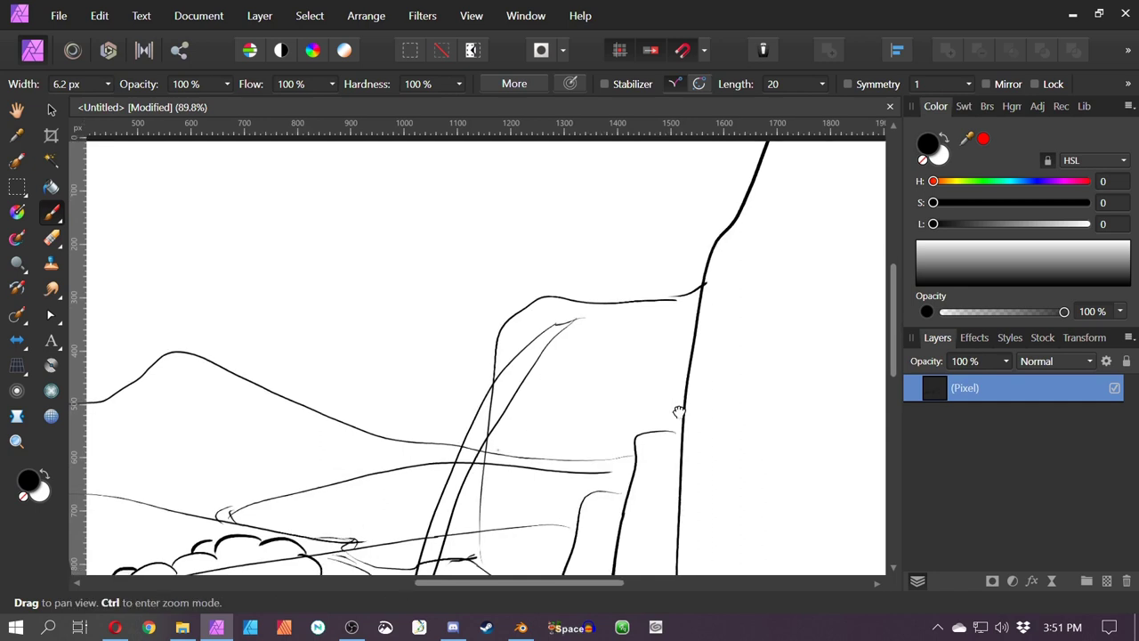
pyautogui.hscroll(3, 674, 405)
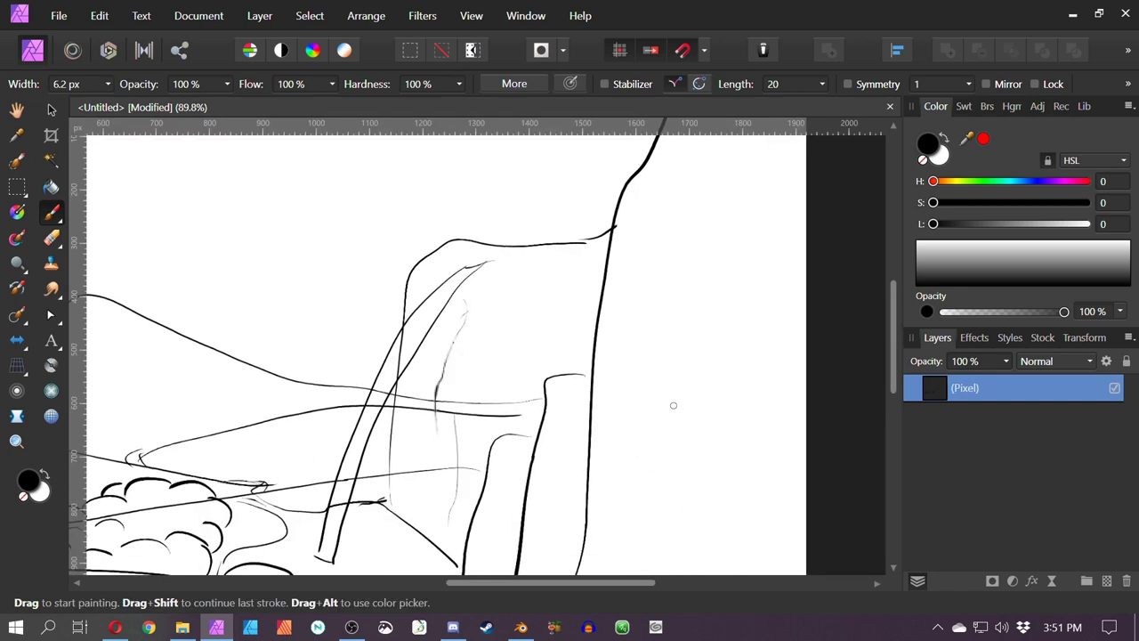
pyautogui.moveTo(438, 406)
pyautogui.mouseDown()
pyautogui.moveTo(444, 509)
pyautogui.moveTo(435, 479)
pyautogui.moveTo(469, 511)
pyautogui.moveTo(402, 523)
pyautogui.mouseUp()
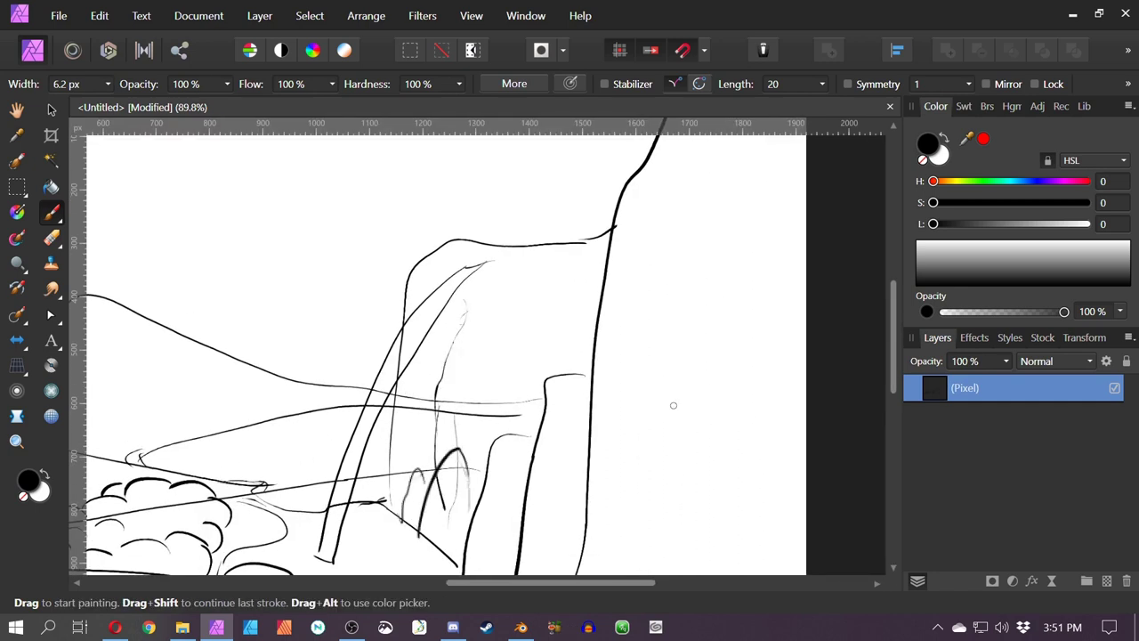
pyautogui.moveTo(468, 420); pyautogui.dragTo(500, 359)
# Draw a cluster of round-topped trees with short trunks on the plateau's outer edge
pyautogui.hscroll(-3, 674, 404)
pyautogui.scroll(1, 674, 405)
pyautogui.moveTo(529, 264); pyautogui.dragTo(535, 286)
pyautogui.moveTo(541, 260); pyautogui.dragTo(562, 286)
pyautogui.moveTo(568, 238)
pyautogui.mouseDown()
pyautogui.moveTo(535, 227)
pyautogui.moveTo(570, 264)
pyautogui.moveTo(516, 263)
pyautogui.moveTo(534, 267)
pyautogui.moveTo(610, 226)
pyautogui.moveTo(614, 256)
pyautogui.moveTo(607, 214)
pyautogui.moveTo(567, 220)
pyautogui.mouseUp()
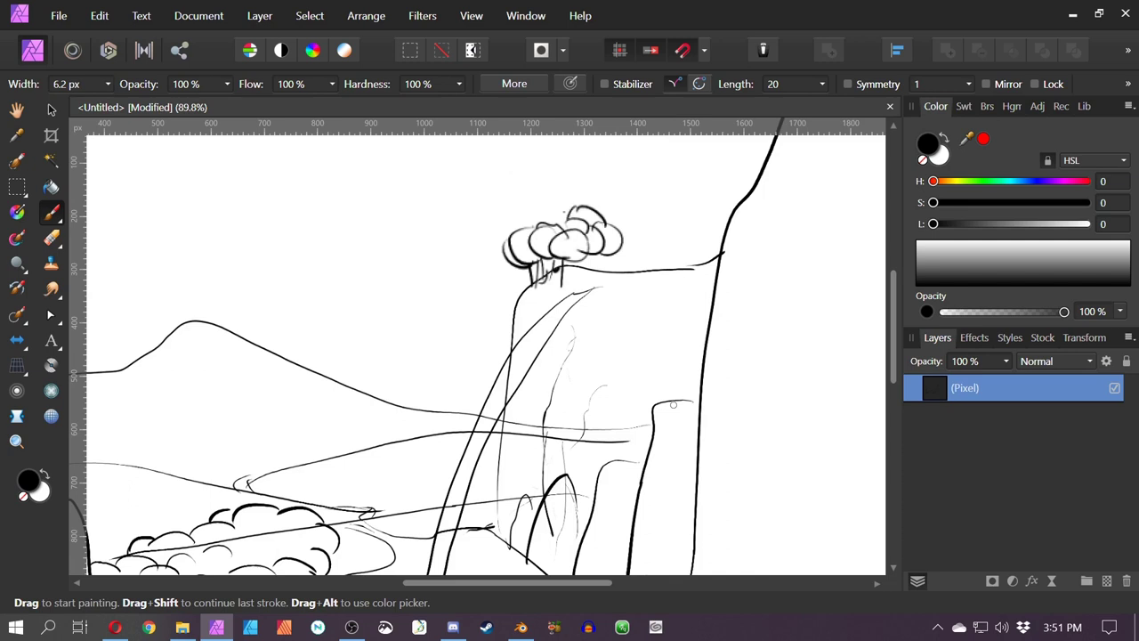
# Sketch loose foliage arcs along the plateau top, rising from the tree cluster towards the tall right cliff
pyautogui.moveTo(623, 267)
pyautogui.mouseDown()
pyautogui.moveTo(419, 369)
pyautogui.moveTo(423, 345)
pyautogui.mouseUp()
pyautogui.moveTo(439, 350)
pyautogui.mouseDown()
pyautogui.moveTo(429, 371)
pyautogui.moveTo(449, 321)
pyautogui.mouseUp()
pyautogui.moveTo(453, 307); pyautogui.dragTo(478, 301)
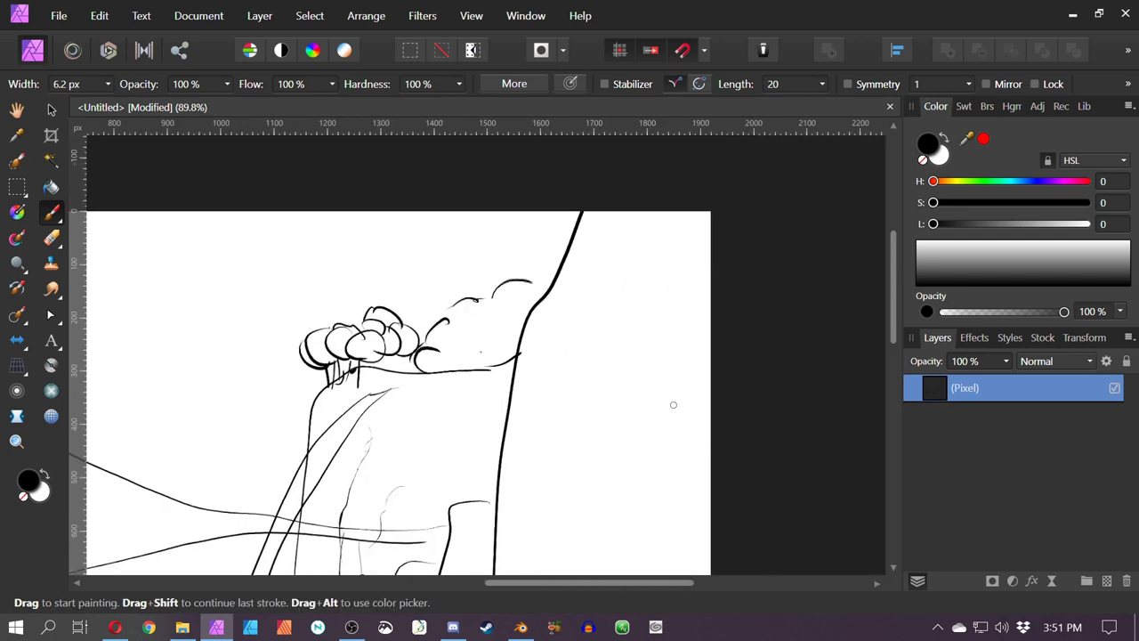
pyautogui.hscroll(-8, 674, 405)
pyautogui.scroll(-4, 674, 405)
pyautogui.scroll(-1, 678, 411)
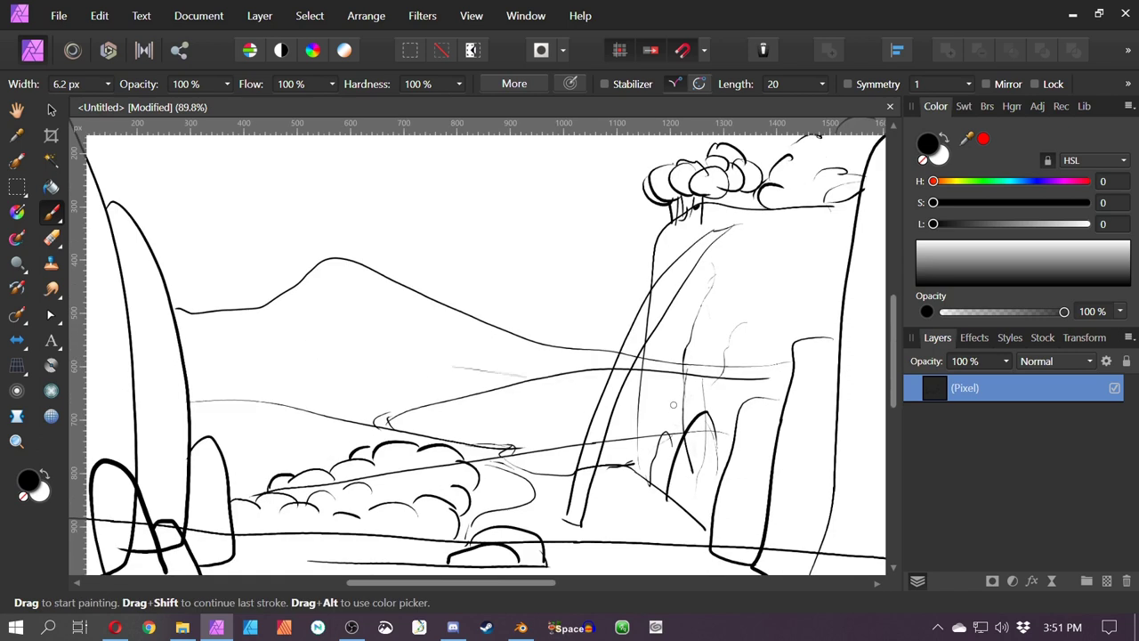
# Lower the sketch layer's opacity to 22% and add a new pixel layer above it
pyautogui.scroll(-2, 714, 402)
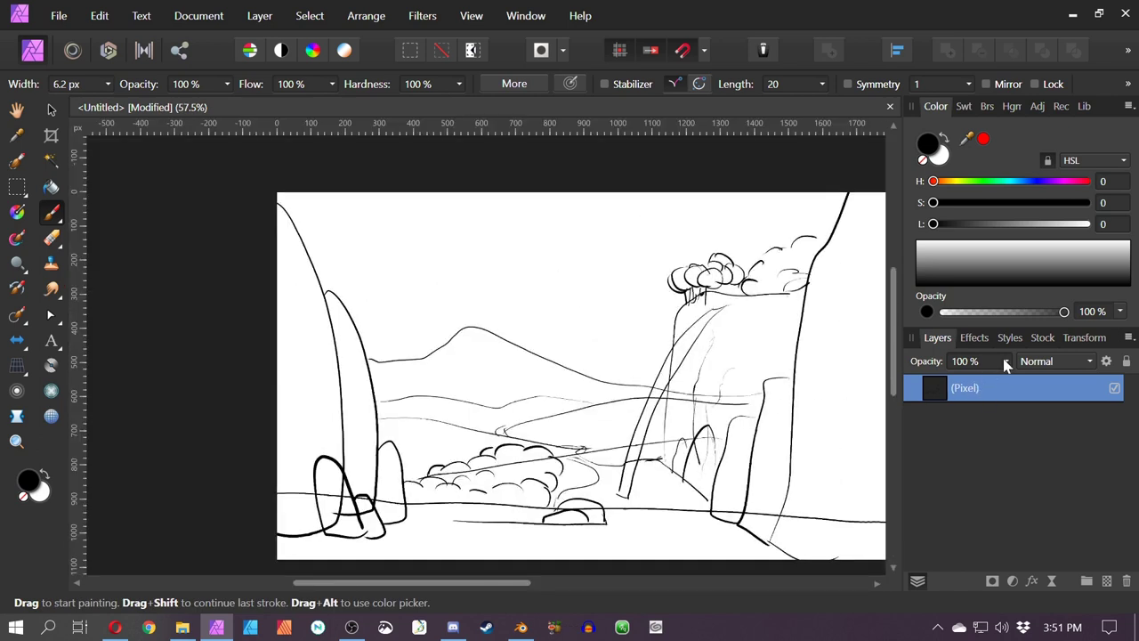
pyautogui.moveTo(1005, 360)
pyautogui.mouseDown()
pyautogui.moveTo(956, 381)
pyautogui.moveTo(911, 381)
pyautogui.mouseUp()
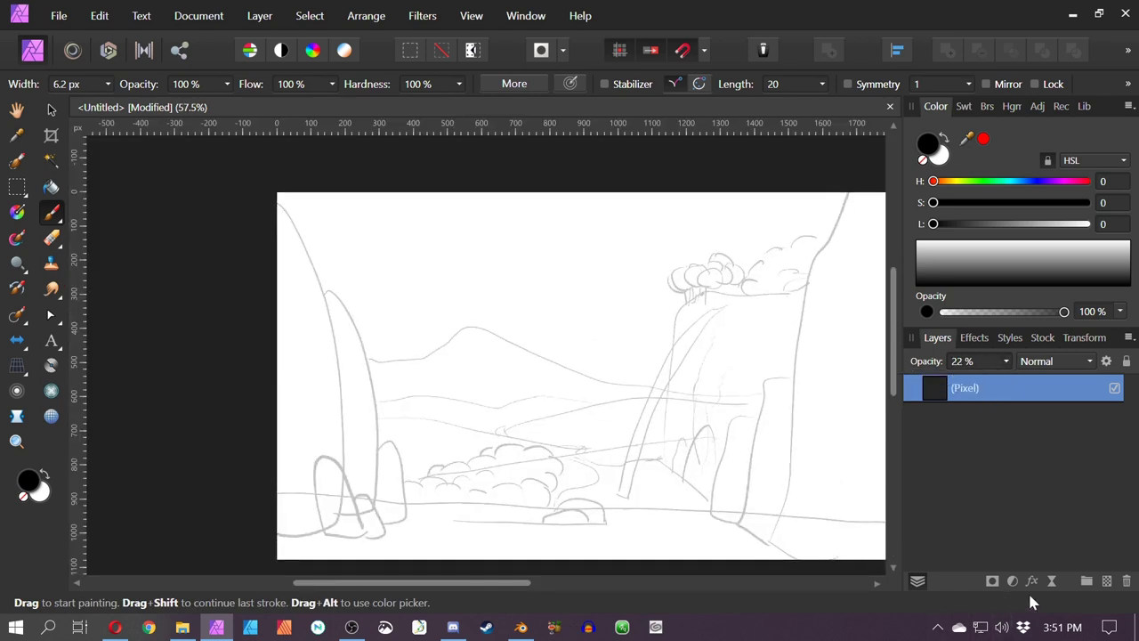
pyautogui.click(1107, 580)
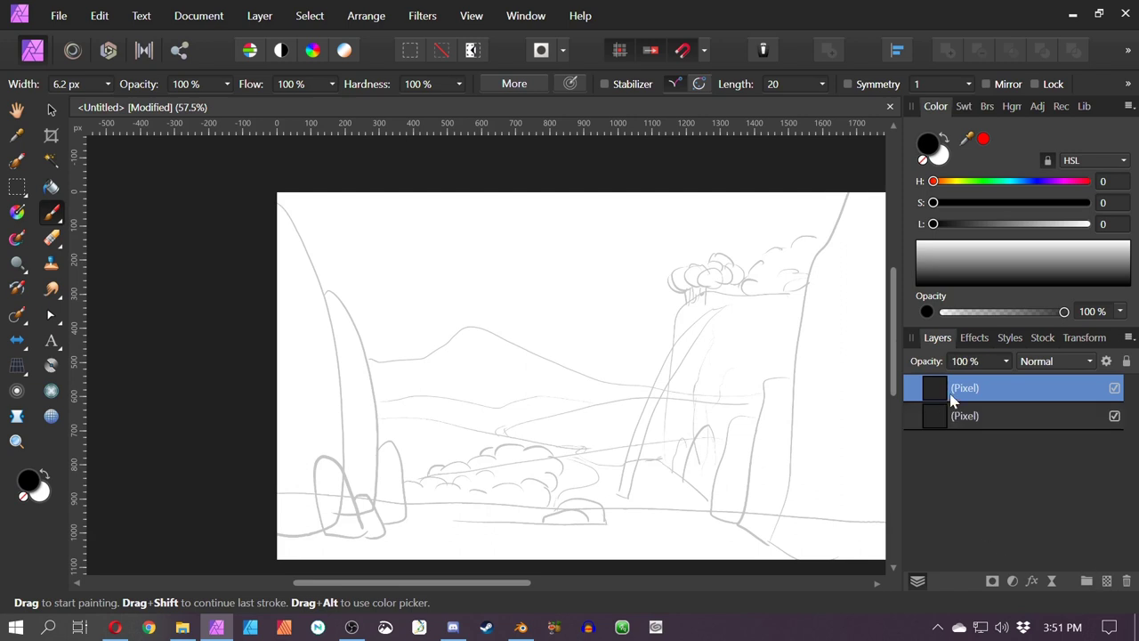
# Set the brush width to 3.2 px and ink the lowest front bush arcs with a bumpy, leafy outline
pyautogui.press('space')
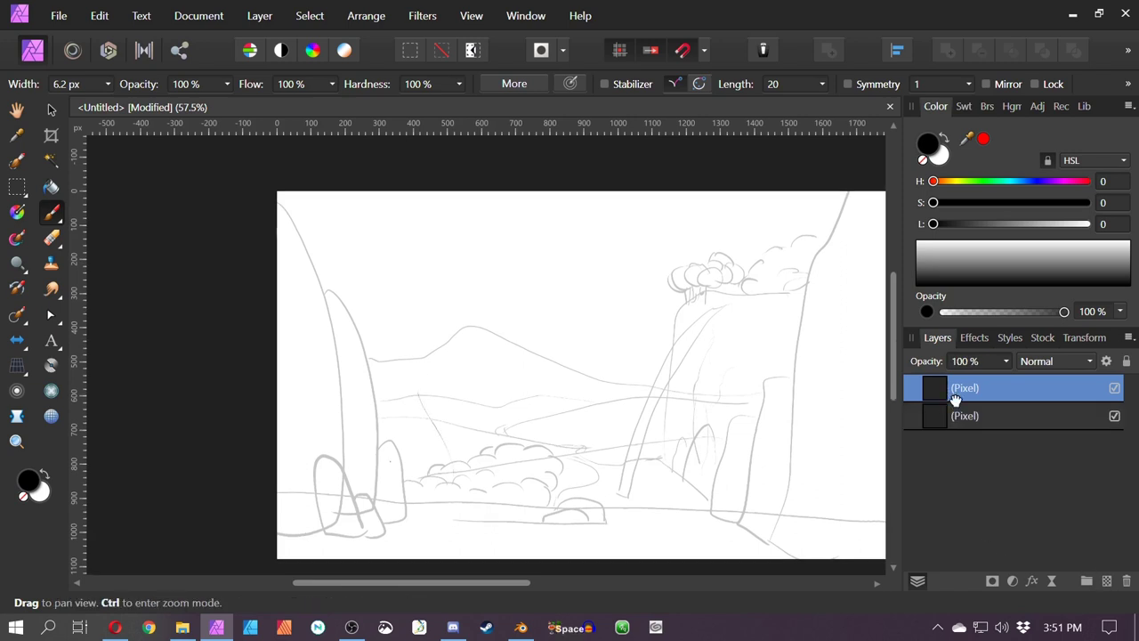
pyautogui.moveTo(570, 374); pyautogui.dragTo(535, 288)
pyautogui.scroll(5, 448, 366)
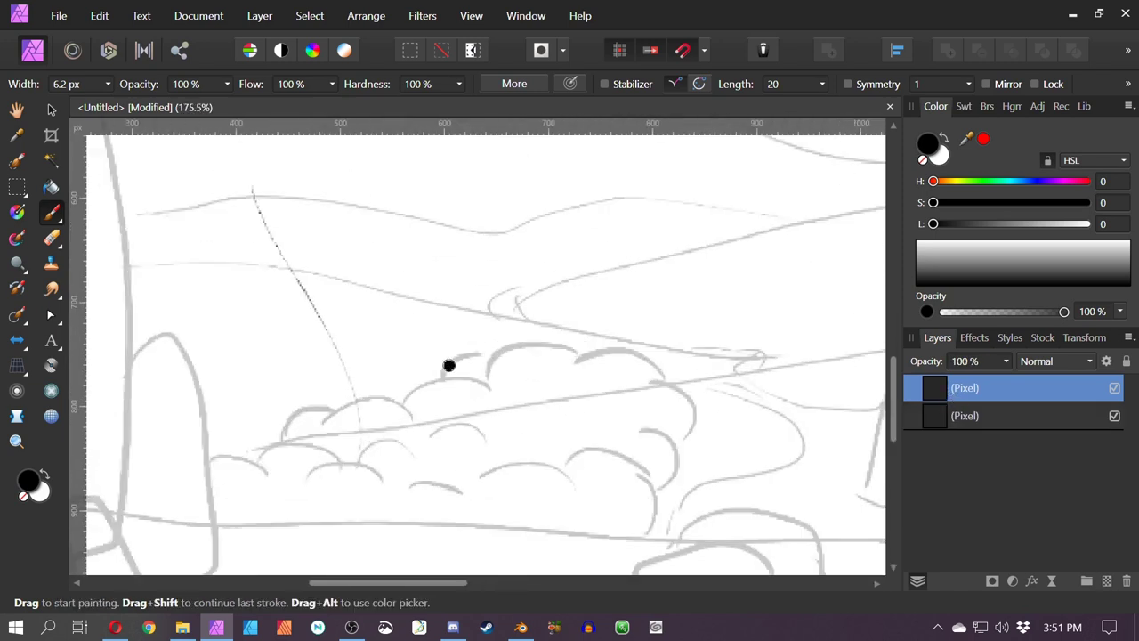
pyautogui.press('space')
pyautogui.moveTo(448, 365); pyautogui.dragTo(558, 364)
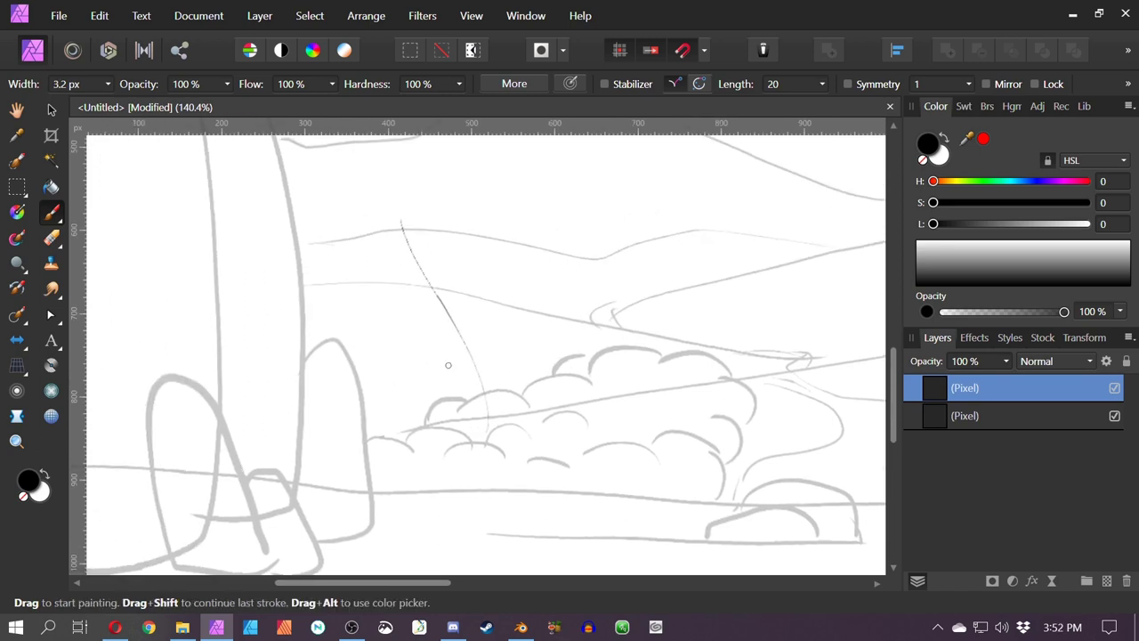
pyautogui.scroll(3, 648, 365)
pyautogui.press('space')
pyautogui.moveTo(485, 527); pyautogui.dragTo(579, 470)
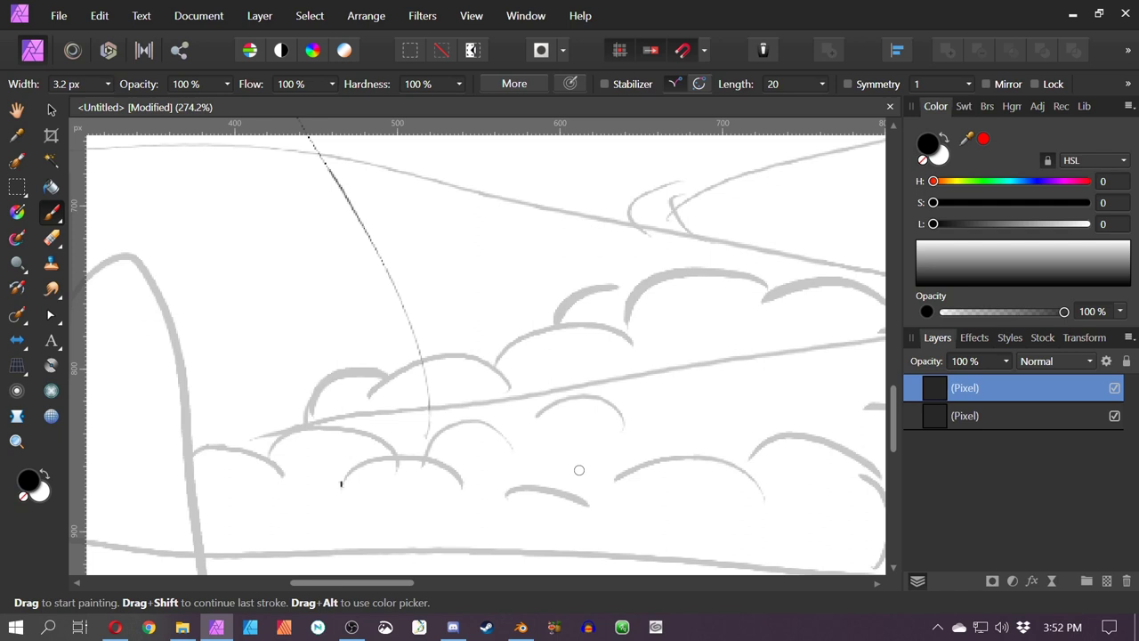
pyautogui.moveTo(343, 477); pyautogui.dragTo(372, 460)
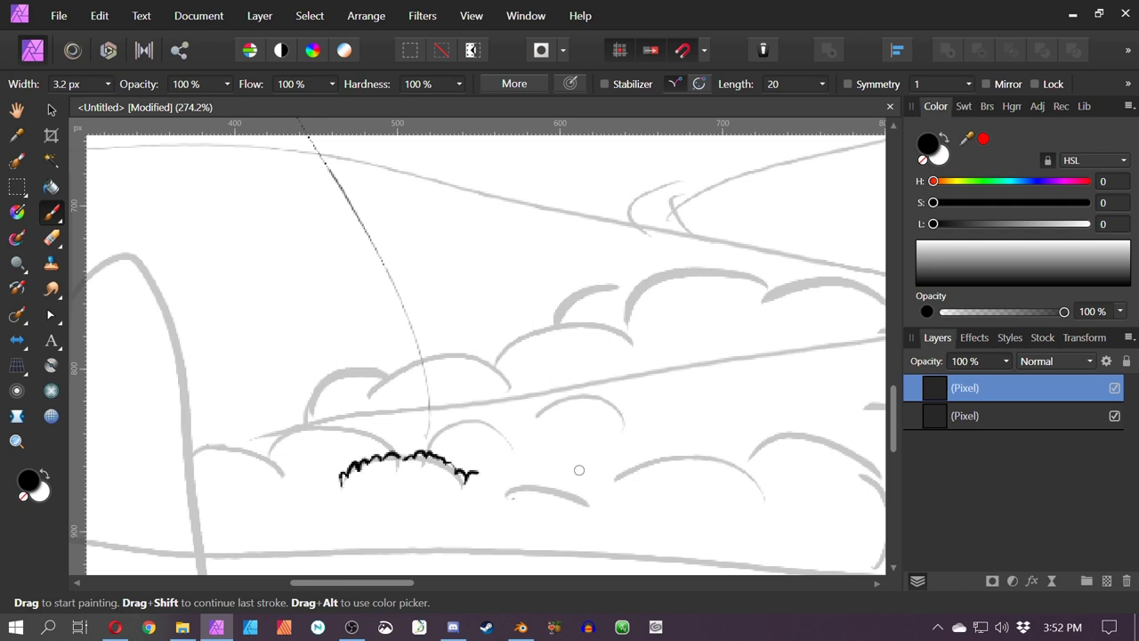
pyautogui.moveTo(520, 485)
pyautogui.mouseDown()
pyautogui.moveTo(569, 490)
pyautogui.moveTo(606, 521)
pyautogui.mouseUp()
pyautogui.press('space')
pyautogui.moveTo(598, 445)
pyautogui.mouseDown()
pyautogui.moveTo(251, 484)
pyautogui.moveTo(360, 495)
pyautogui.moveTo(417, 525)
pyautogui.moveTo(426, 552)
pyautogui.mouseUp()
pyautogui.moveTo(425, 552); pyautogui.dragTo(316, 426)
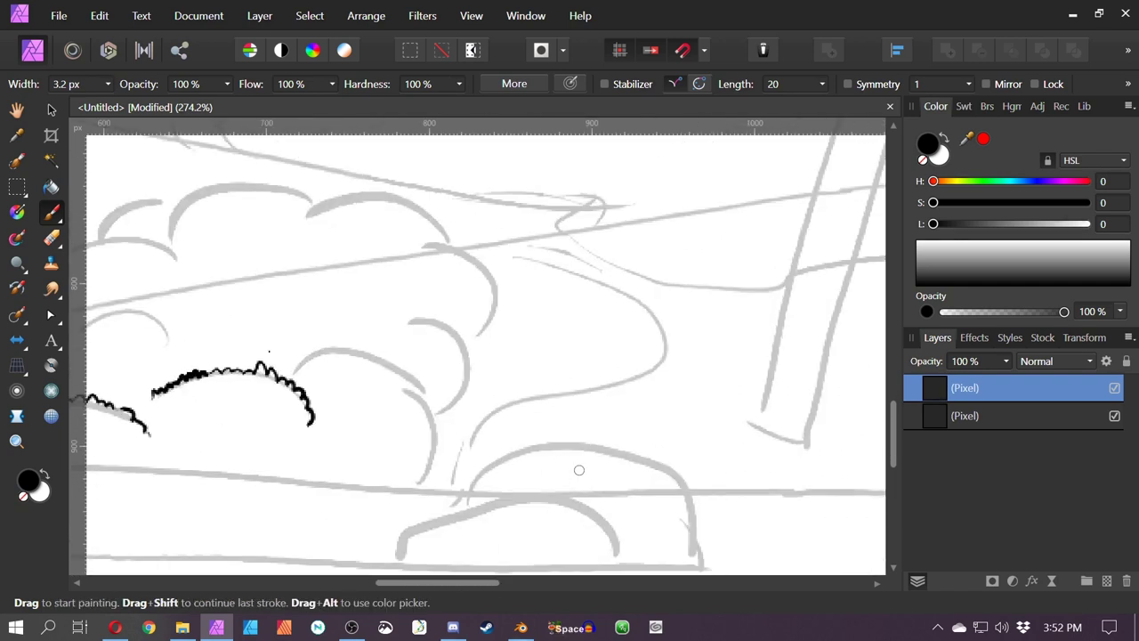
# Ink bumpy leaf contours over the bush arcs at the clump's outer end beside the path
pyautogui.moveTo(285, 381)
pyautogui.mouseDown()
pyautogui.moveTo(323, 347)
pyautogui.moveTo(416, 381)
pyautogui.moveTo(444, 439)
pyautogui.moveTo(425, 485)
pyautogui.mouseUp()
pyautogui.moveTo(436, 410); pyautogui.dragTo(554, 507)
pyautogui.moveTo(557, 509)
pyautogui.mouseDown()
pyautogui.moveTo(578, 491)
pyautogui.moveTo(558, 417)
pyautogui.moveTo(516, 420)
pyautogui.mouseUp()
pyautogui.press('space')
pyautogui.moveTo(579, 470)
pyautogui.mouseDown()
pyautogui.moveTo(545, 278)
pyautogui.moveTo(514, 251)
pyautogui.moveTo(437, 241)
pyautogui.mouseUp()
pyautogui.moveTo(437, 356)
pyautogui.mouseDown()
pyautogui.moveTo(651, 465)
pyautogui.moveTo(784, 437)
pyautogui.mouseUp()
# Ink bumpy leaf contours over the bush arcs in the clump's middle and the end near the left rocks
pyautogui.moveTo(143, 449)
pyautogui.mouseDown()
pyautogui.moveTo(182, 437)
pyautogui.moveTo(276, 465)
pyautogui.mouseUp()
pyautogui.moveTo(210, 498); pyautogui.dragTo(256, 467)
pyautogui.moveTo(405, 472); pyautogui.dragTo(447, 476)
pyautogui.moveTo(374, 442)
pyautogui.mouseDown()
pyautogui.moveTo(456, 417)
pyautogui.moveTo(245, 418)
pyautogui.mouseUp()
pyautogui.moveTo(578, 470); pyautogui.dragTo(350, 529)
pyautogui.moveTo(232, 506); pyautogui.dragTo(365, 479)
pyautogui.moveTo(578, 470); pyautogui.dragTo(745, 533)
pyautogui.moveTo(402, 495)
pyautogui.mouseDown()
pyautogui.moveTo(276, 482)
pyautogui.moveTo(242, 532)
pyautogui.mouseUp()
pyautogui.moveTo(293, 473); pyautogui.dragTo(325, 472)
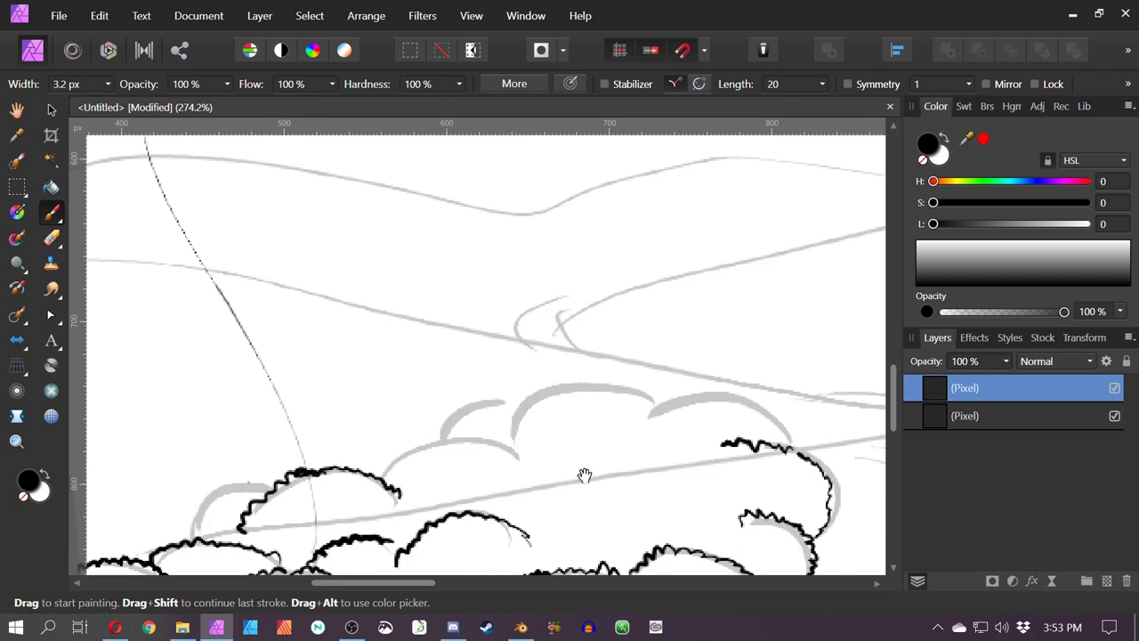
# Ink the remaining sketched arcs along the top of the front bush clump with jagged leaf outlines
pyautogui.moveTo(585, 475); pyautogui.dragTo(687, 459)
pyautogui.moveTo(390, 472); pyautogui.dragTo(293, 525)
pyautogui.moveTo(578, 470); pyautogui.dragTo(374, 473)
pyautogui.moveTo(278, 466)
pyautogui.mouseDown()
pyautogui.moveTo(380, 427)
pyautogui.moveTo(420, 447)
pyautogui.mouseUp()
pyautogui.moveTo(579, 470); pyautogui.dragTo(401, 491)
pyautogui.moveTo(514, 456)
pyautogui.mouseDown()
pyautogui.moveTo(438, 404)
pyautogui.moveTo(368, 442)
pyautogui.mouseUp()
pyautogui.moveTo(379, 418); pyautogui.dragTo(228, 427)
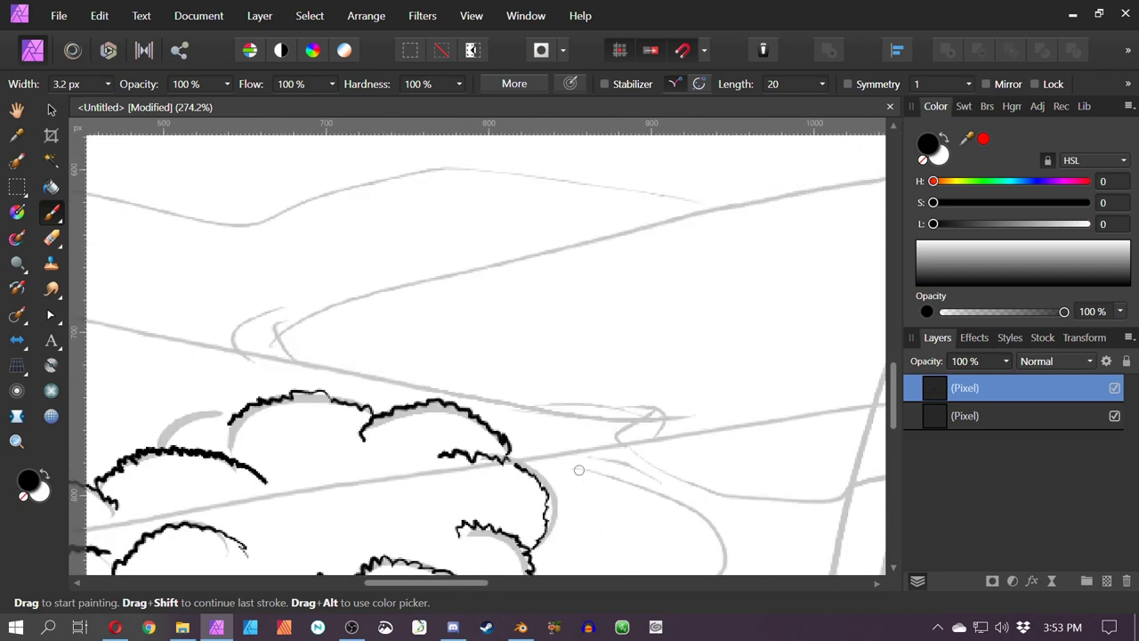
# Undo the last stroke, then sketch small distant bushes on the faded sketch layer behind the inked clump
pyautogui.moveTo(578, 470); pyautogui.dragTo(333, 350)
pyautogui.scroll(-4, 778, 465)
pyautogui.hotkey('ctrl', 'z')
pyautogui.click(1003, 416)
pyautogui.moveTo(264, 344); pyautogui.dragTo(301, 353)
pyautogui.moveTo(321, 404); pyautogui.dragTo(389, 410)
pyautogui.moveTo(407, 385); pyautogui.dragTo(441, 394)
pyautogui.moveTo(623, 356); pyautogui.dragTo(499, 354)
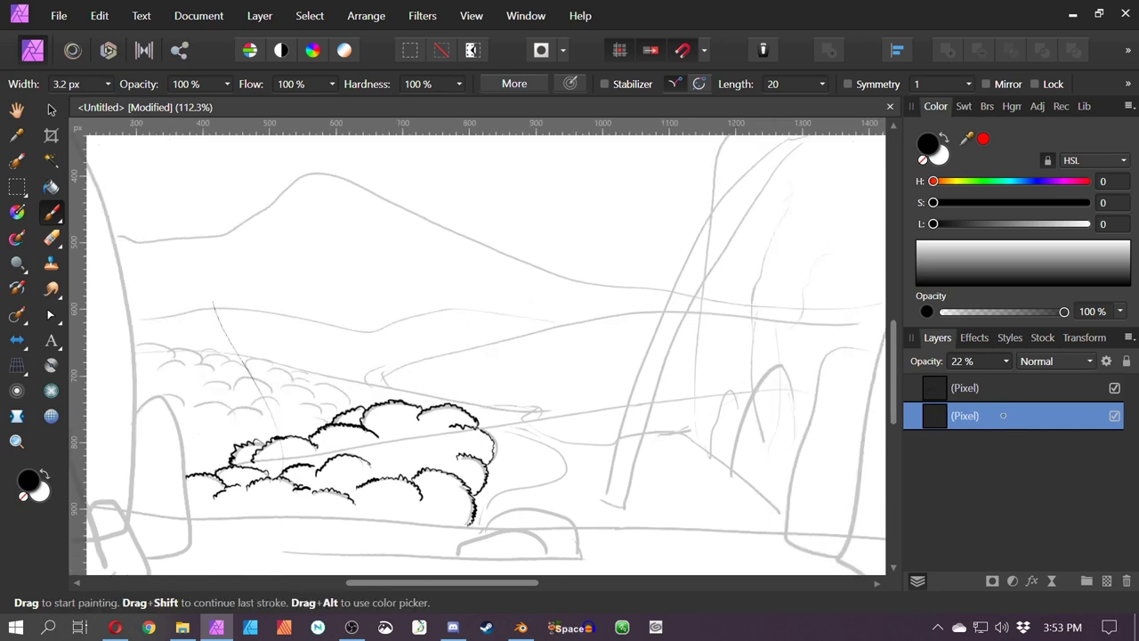
# Sketch rows of pointed conifers on the near end of the middle hill, from its ridge down to the bank
pyautogui.moveTo(394, 374); pyautogui.dragTo(411, 324)
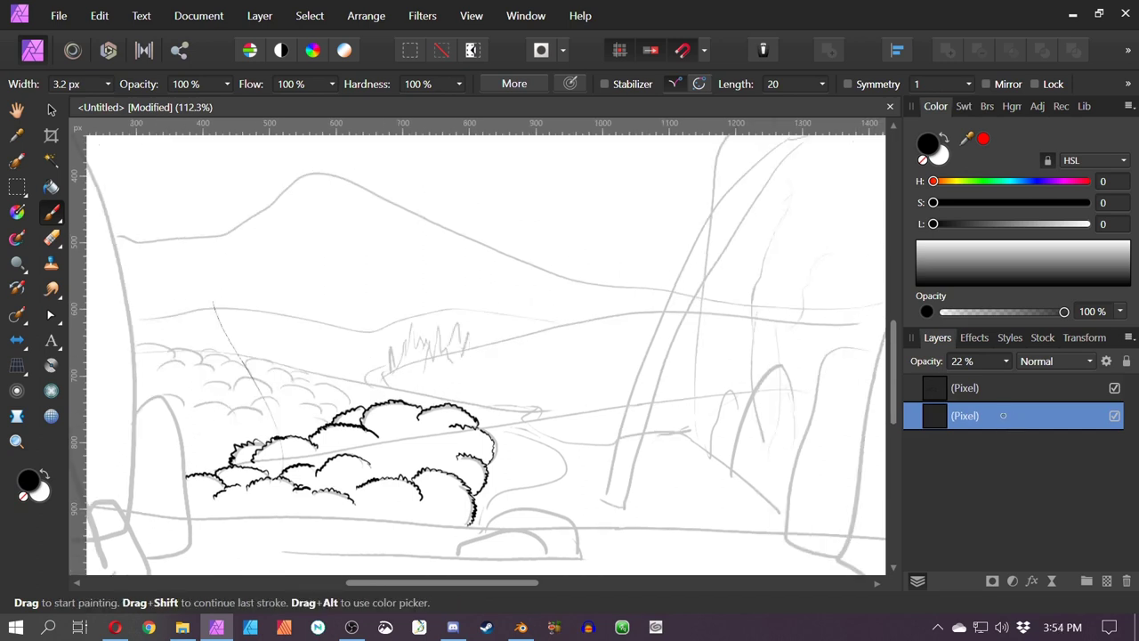
pyautogui.moveTo(468, 356); pyautogui.dragTo(472, 328)
pyautogui.moveTo(474, 340); pyautogui.dragTo(480, 306)
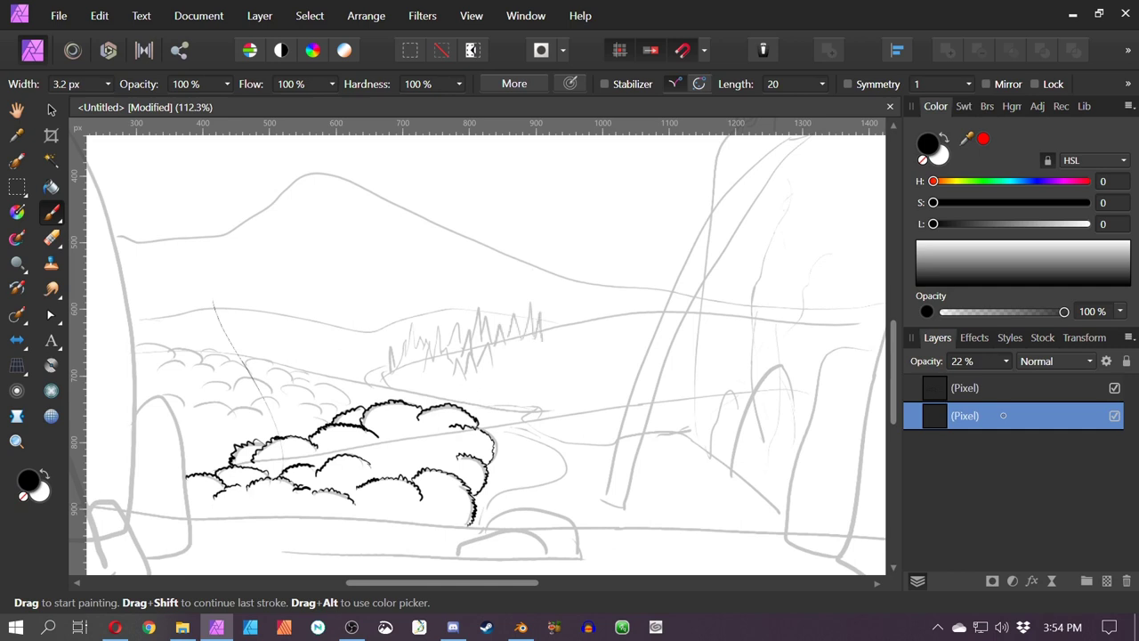
pyautogui.moveTo(504, 392); pyautogui.dragTo(529, 377)
pyautogui.moveTo(551, 385); pyautogui.dragTo(561, 385)
pyautogui.moveTo(532, 400); pyautogui.dragTo(541, 389)
pyautogui.moveTo(476, 399)
pyautogui.mouseDown()
pyautogui.moveTo(488, 400)
pyautogui.moveTo(463, 394)
pyautogui.mouseUp()
pyautogui.moveTo(435, 389); pyautogui.dragTo(444, 393)
# Continue the pointed conifer sketch along the hill's ridge and slope to the leaning trunk lines
pyautogui.moveTo(551, 347); pyautogui.dragTo(323, 364)
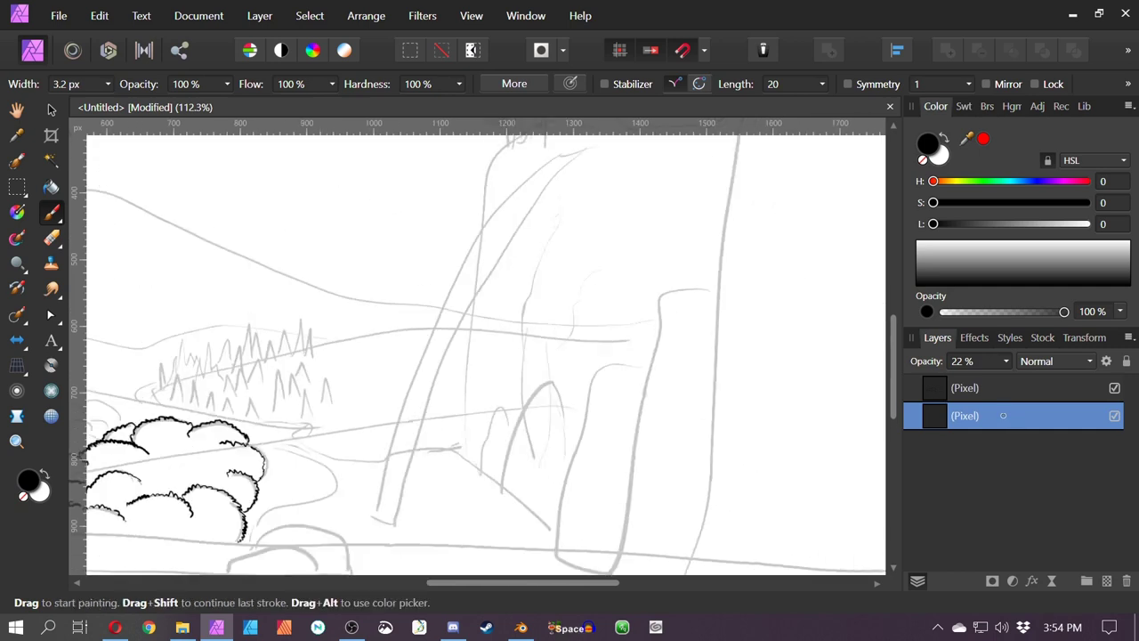
pyautogui.moveTo(370, 335); pyautogui.dragTo(376, 305)
pyautogui.moveTo(335, 372); pyautogui.dragTo(336, 345)
pyautogui.moveTo(369, 393); pyautogui.dragTo(370, 360)
pyautogui.moveTo(399, 360); pyautogui.dragTo(407, 306)
pyautogui.moveTo(424, 328); pyautogui.dragTo(427, 308)
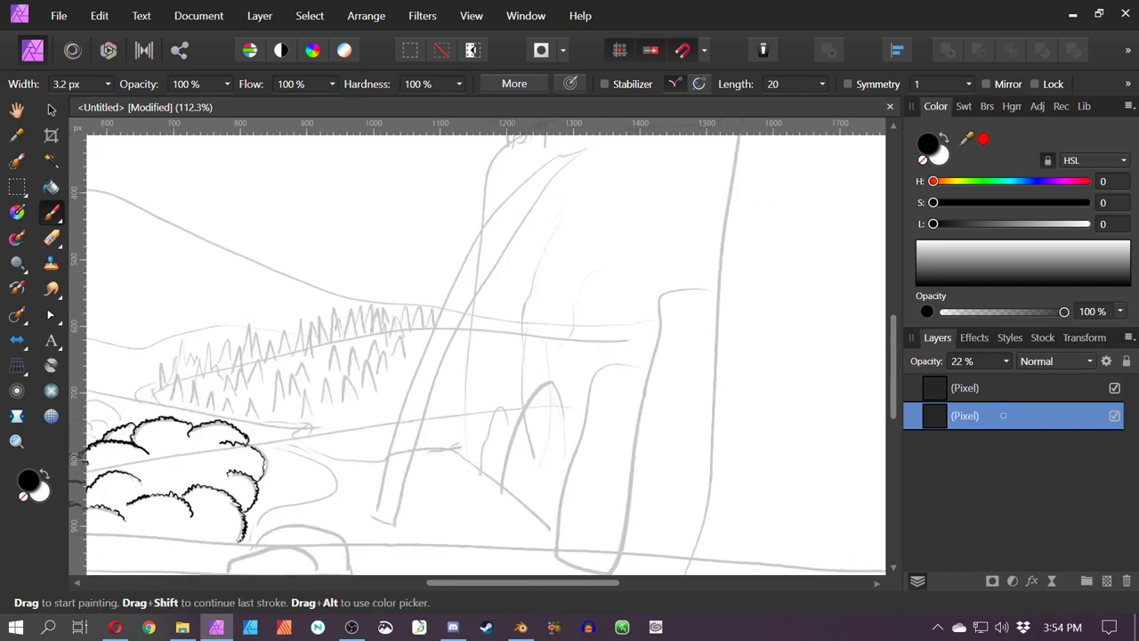
pyautogui.moveTo(441, 398); pyautogui.dragTo(443, 363)
pyautogui.moveTo(402, 405)
pyautogui.mouseDown()
pyautogui.moveTo(405, 373)
pyautogui.moveTo(492, 368)
pyautogui.mouseUp()
pyautogui.moveTo(356, 369); pyautogui.dragTo(606, 346)
# Ink the small distant bushes with bumpy leaf outlines on the upper pixel layer
pyautogui.click(965, 388)
pyautogui.moveTo(312, 403); pyautogui.dragTo(344, 416)
pyautogui.moveTo(344, 414); pyautogui.dragTo(427, 429)
pyautogui.moveTo(402, 412); pyautogui.dragTo(443, 416)
pyautogui.moveTo(448, 411); pyautogui.dragTo(499, 419)
pyautogui.moveTo(400, 385); pyautogui.dragTo(427, 397)
pyautogui.moveTo(355, 395); pyautogui.dragTo(383, 397)
pyautogui.moveTo(464, 395); pyautogui.dragTo(503, 414)
pyautogui.moveTo(422, 388); pyautogui.dragTo(442, 385)
pyautogui.scroll(3, 696, 374)
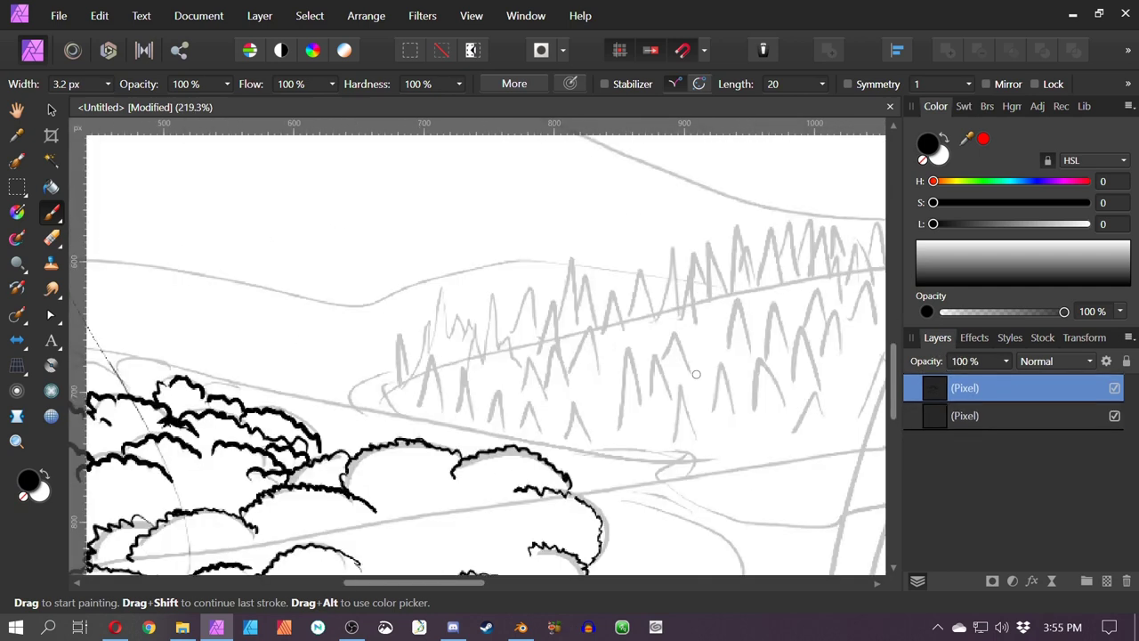
pyautogui.moveTo(354, 304); pyautogui.dragTo(696, 374)
pyautogui.moveTo(283, 447); pyautogui.dragTo(358, 452)
# Ink the first conifers at the hill's near tip with jagged branch edges over the sketched points
pyautogui.hscroll(5, 696, 374)
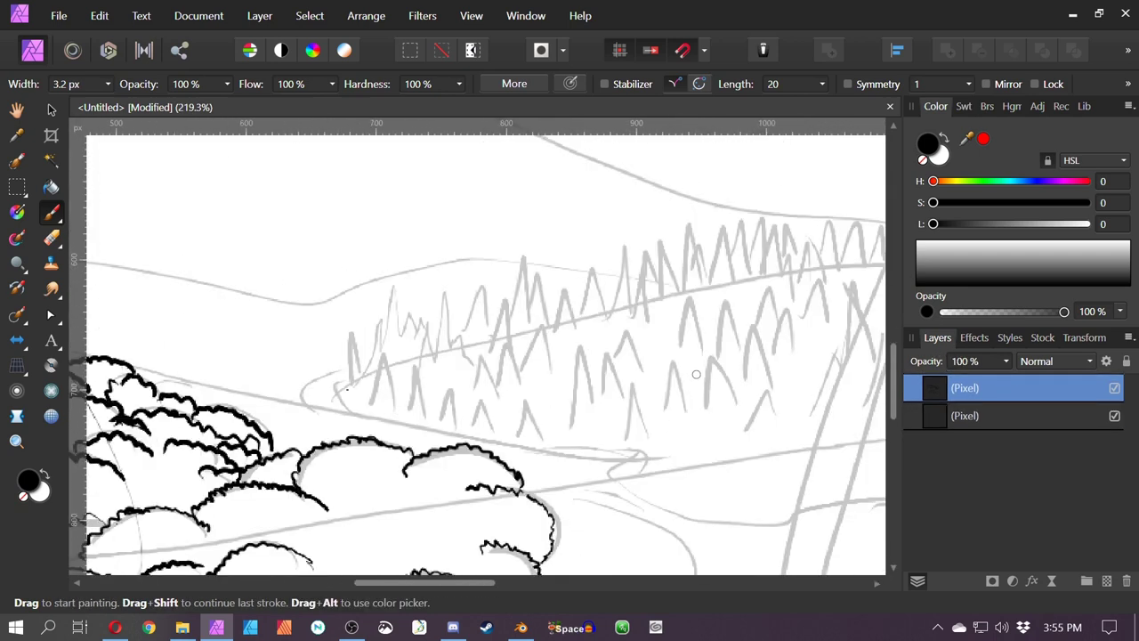
pyautogui.moveTo(348, 374); pyautogui.dragTo(345, 390)
pyautogui.moveTo(350, 365); pyautogui.dragTo(344, 392)
pyautogui.moveTo(374, 326); pyautogui.dragTo(356, 376)
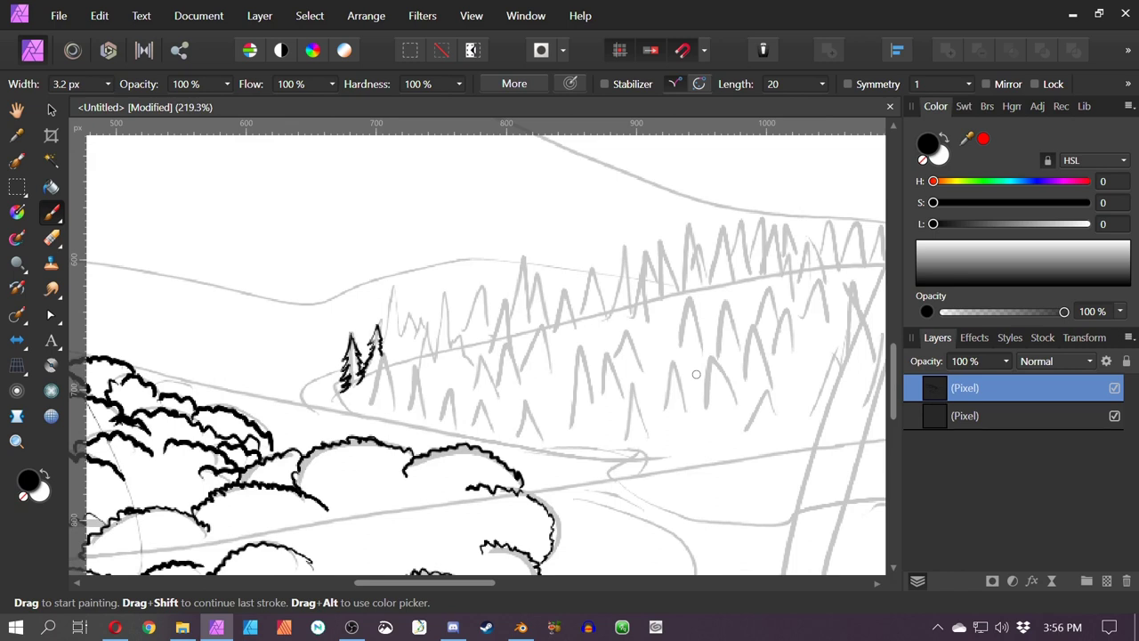
pyautogui.moveTo(392, 291)
pyautogui.mouseDown()
pyautogui.moveTo(380, 347)
pyautogui.moveTo(404, 342)
pyautogui.moveTo(368, 388)
pyautogui.moveTo(374, 415)
pyautogui.mouseUp()
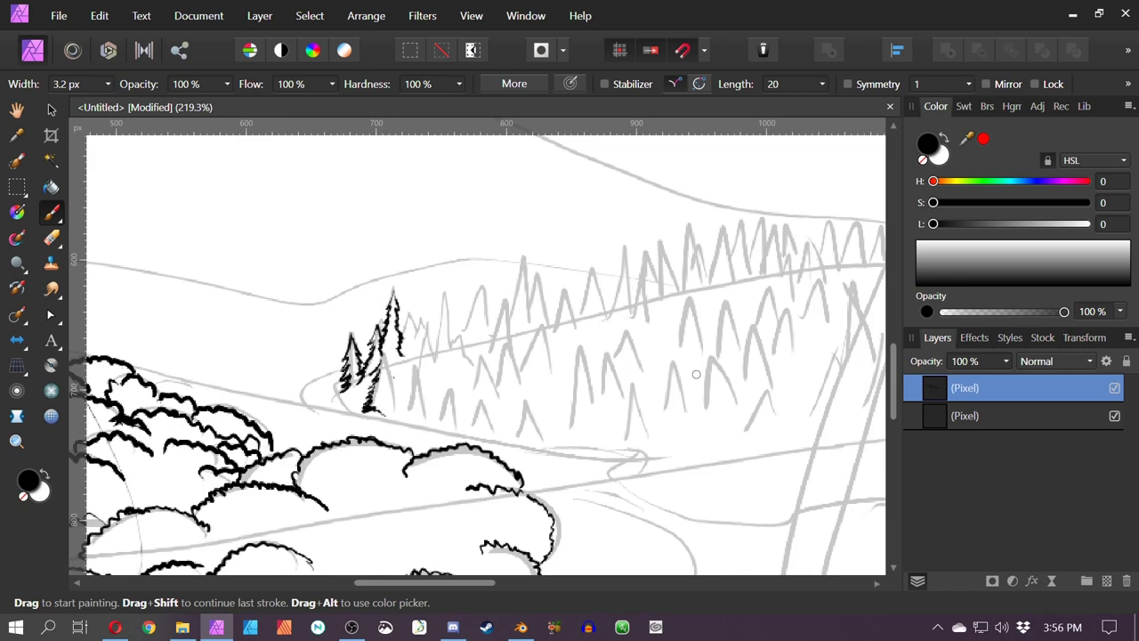
pyautogui.moveTo(390, 352)
pyautogui.mouseDown()
pyautogui.moveTo(388, 415)
pyautogui.moveTo(406, 416)
pyautogui.mouseUp()
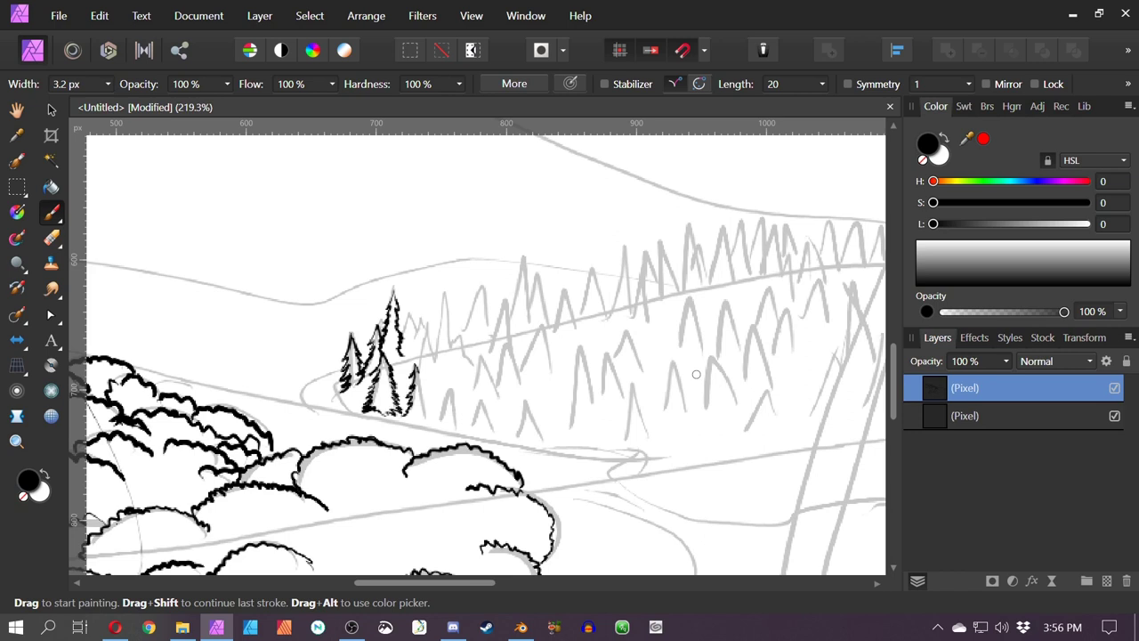
pyautogui.moveTo(421, 369); pyautogui.dragTo(429, 420)
pyautogui.moveTo(426, 315); pyautogui.dragTo(404, 363)
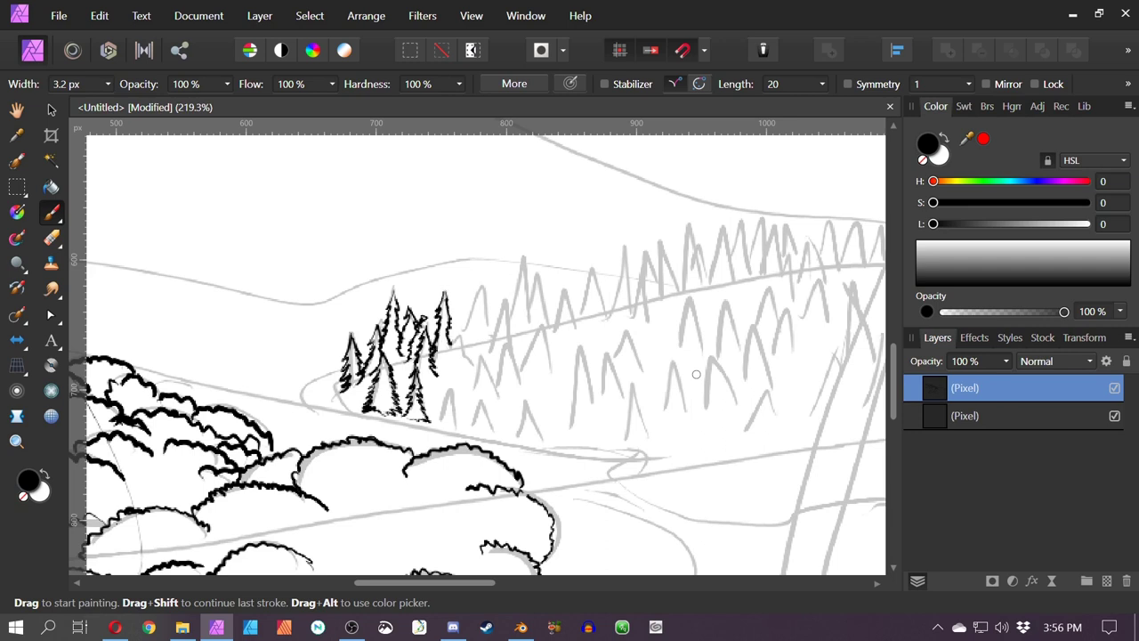
# Ink the next group of jagged conifers beside the first cluster, filling the slope down to the bank
pyautogui.scroll(-3, 696, 374)
pyautogui.scroll(-3, 694, 374)
pyautogui.scroll(3, 696, 374)
pyautogui.hscroll(-3, 696, 374)
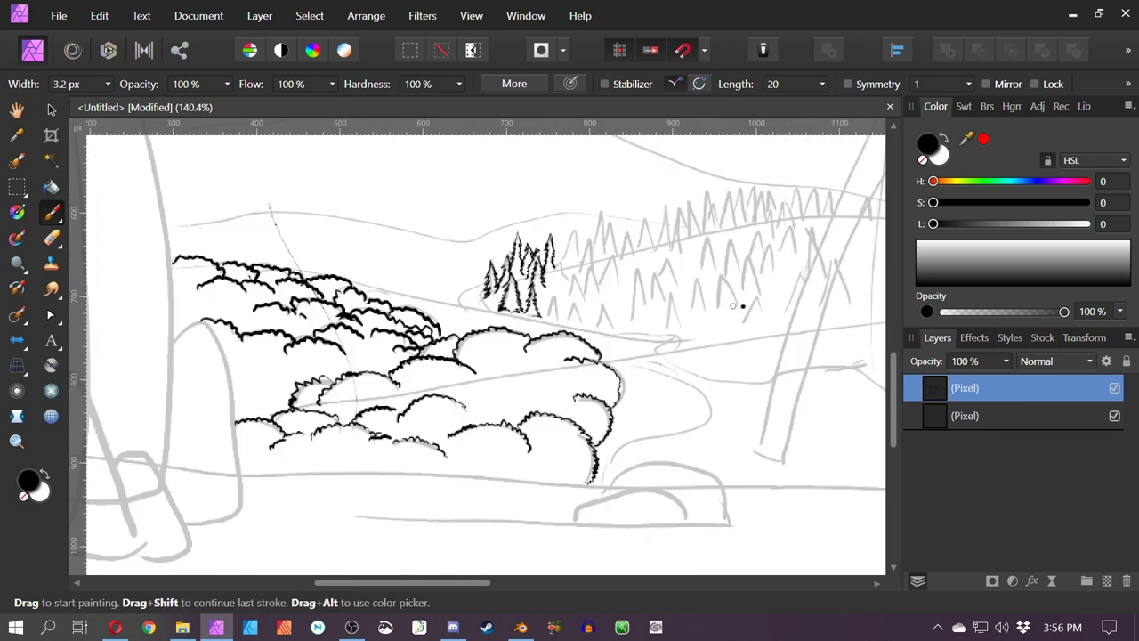
pyautogui.moveTo(738, 305); pyautogui.dragTo(465, 392)
pyautogui.moveTo(334, 317); pyautogui.dragTo(318, 354)
pyautogui.moveTo(334, 321)
pyautogui.mouseDown()
pyautogui.moveTo(342, 349)
pyautogui.moveTo(307, 386)
pyautogui.mouseUp()
pyautogui.moveTo(320, 368)
pyautogui.mouseDown()
pyautogui.moveTo(329, 390)
pyautogui.moveTo(301, 408)
pyautogui.mouseUp()
pyautogui.moveTo(315, 382); pyautogui.dragTo(317, 412)
pyautogui.moveTo(348, 328); pyautogui.dragTo(343, 343)
pyautogui.moveTo(348, 329)
pyautogui.mouseDown()
pyautogui.moveTo(355, 362)
pyautogui.moveTo(343, 383)
pyautogui.mouseUp()
pyautogui.moveTo(350, 360)
pyautogui.mouseDown()
pyautogui.moveTo(366, 394)
pyautogui.moveTo(324, 408)
pyautogui.mouseUp()
pyautogui.moveTo(337, 368)
pyautogui.mouseDown()
pyautogui.moveTo(353, 407)
pyautogui.moveTo(324, 418)
pyautogui.mouseUp()
pyautogui.moveTo(359, 394); pyautogui.dragTo(351, 419)
# Ink the tall conifer rising above the ridge and the smaller trees below and beside it
pyautogui.moveTo(463, 299); pyautogui.dragTo(465, 393)
pyautogui.moveTo(361, 396); pyautogui.dragTo(353, 437)
pyautogui.moveTo(362, 397); pyautogui.dragTo(368, 420)
pyautogui.moveTo(360, 437); pyautogui.dragTo(370, 447)
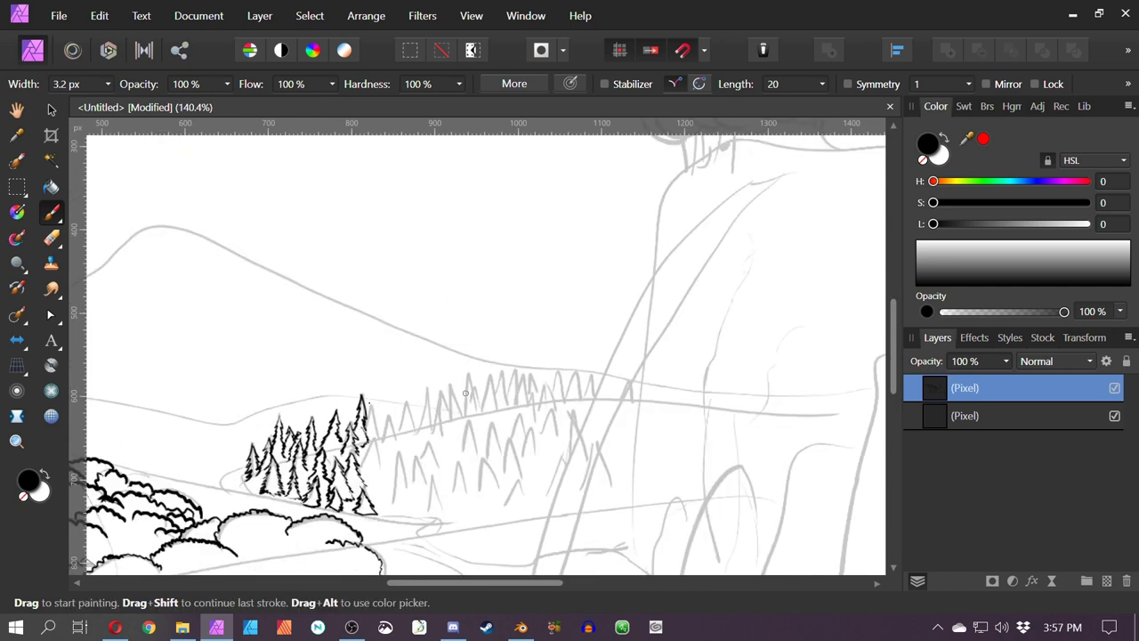
pyautogui.moveTo(371, 402); pyautogui.dragTo(381, 436)
pyautogui.moveTo(466, 464); pyautogui.dragTo(465, 392)
pyautogui.moveTo(374, 366); pyautogui.dragTo(360, 401)
pyautogui.moveTo(369, 388)
pyautogui.mouseDown()
pyautogui.moveTo(379, 435)
pyautogui.moveTo(406, 435)
pyautogui.mouseUp()
pyautogui.moveTo(481, 319); pyautogui.dragTo(465, 393)
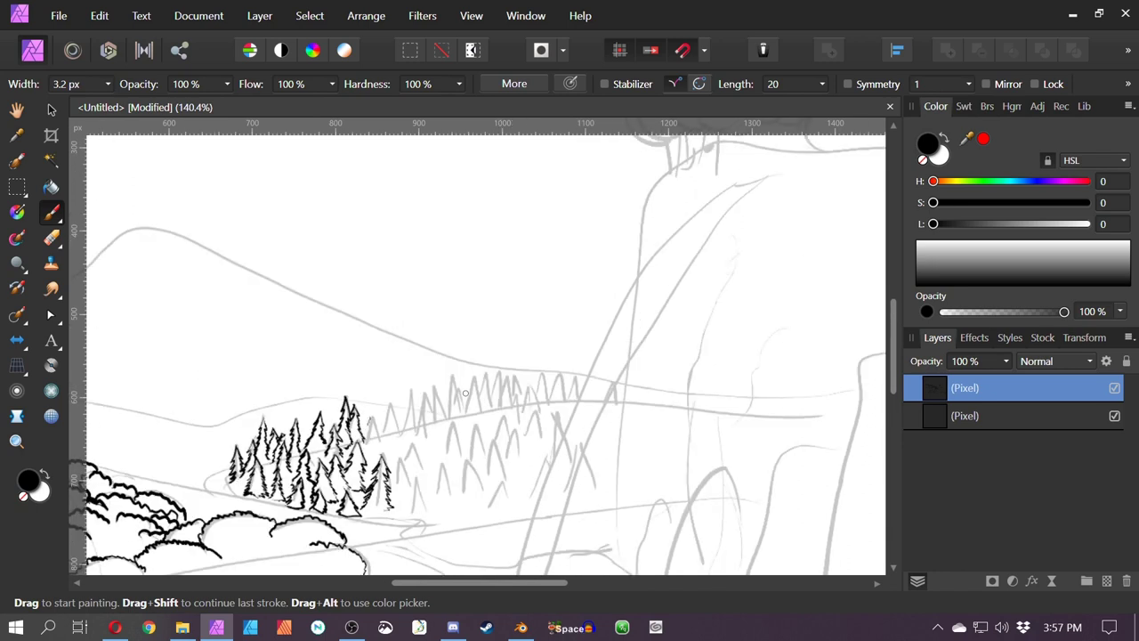
# Extend the inked conifers along the ridge towards the cliff and add their jagged base line at the bank
pyautogui.moveTo(372, 418); pyautogui.dragTo(360, 451)
pyautogui.moveTo(389, 404)
pyautogui.mouseDown()
pyautogui.moveTo(378, 435)
pyautogui.moveTo(397, 445)
pyautogui.moveTo(389, 454)
pyautogui.mouseUp()
pyautogui.moveTo(402, 428); pyautogui.dragTo(406, 452)
pyautogui.moveTo(409, 388); pyautogui.dragTo(415, 427)
pyautogui.moveTo(411, 394); pyautogui.dragTo(429, 439)
pyautogui.moveTo(402, 440); pyautogui.dragTo(433, 486)
pyautogui.moveTo(390, 459); pyautogui.dragTo(418, 511)
pyautogui.moveTo(402, 516); pyautogui.dragTo(430, 513)
pyautogui.moveTo(403, 514); pyautogui.dragTo(369, 516)
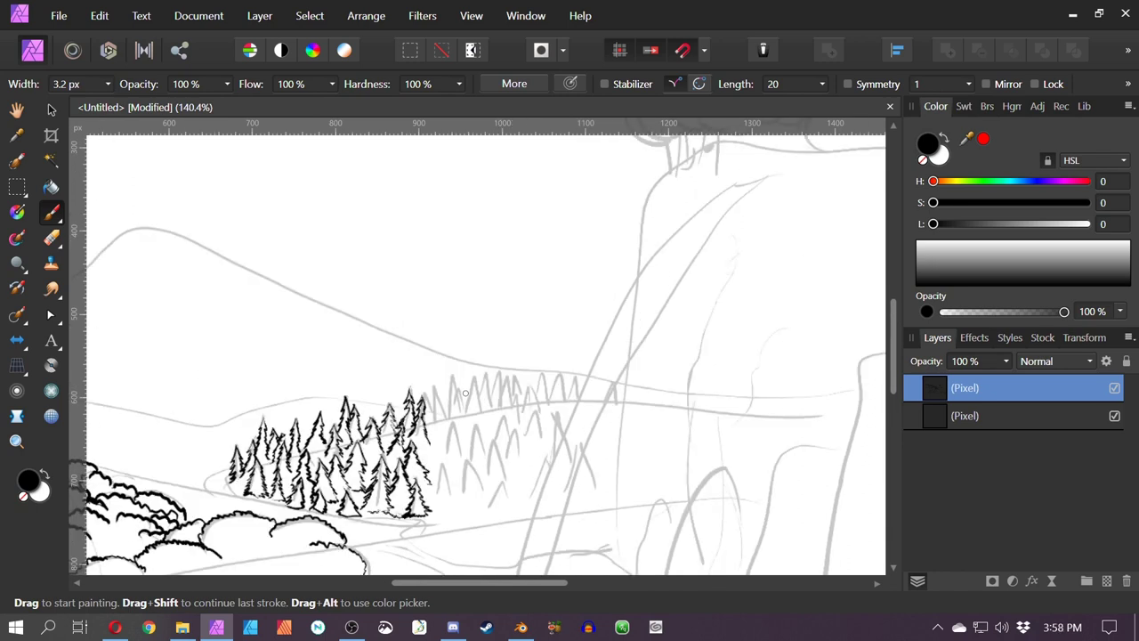
# Ink the winding bank lines between the conifer forest and the front bushes
pyautogui.moveTo(458, 516); pyautogui.dragTo(425, 427)
pyautogui.moveTo(329, 430)
pyautogui.mouseDown()
pyautogui.moveTo(381, 450)
pyautogui.moveTo(482, 394)
pyautogui.moveTo(462, 479)
pyautogui.mouseUp()
pyautogui.scroll(1, 425, 428)
pyautogui.scroll(1, 482, 394)
pyautogui.moveTo(378, 429); pyautogui.dragTo(579, 461)
# Ink another conifer at the forest's lower edge and undo the last stroke
pyautogui.moveTo(482, 393)
pyautogui.mouseDown()
pyautogui.moveTo(475, 424)
pyautogui.moveTo(401, 503)
pyautogui.mouseUp()
pyautogui.moveTo(375, 419)
pyautogui.mouseDown()
pyautogui.moveTo(354, 488)
pyautogui.moveTo(400, 495)
pyautogui.mouseUp()
pyautogui.moveTo(400, 495); pyautogui.dragTo(360, 496)
pyautogui.hotkey('ctrl', 'z')
# Sketch extra conifer points on the faded sketch layer to fill gaps in the forest's slope
pyautogui.moveTo(427, 458); pyautogui.dragTo(396, 522)
pyautogui.click(933, 416)
pyautogui.moveTo(367, 365); pyautogui.dragTo(349, 422)
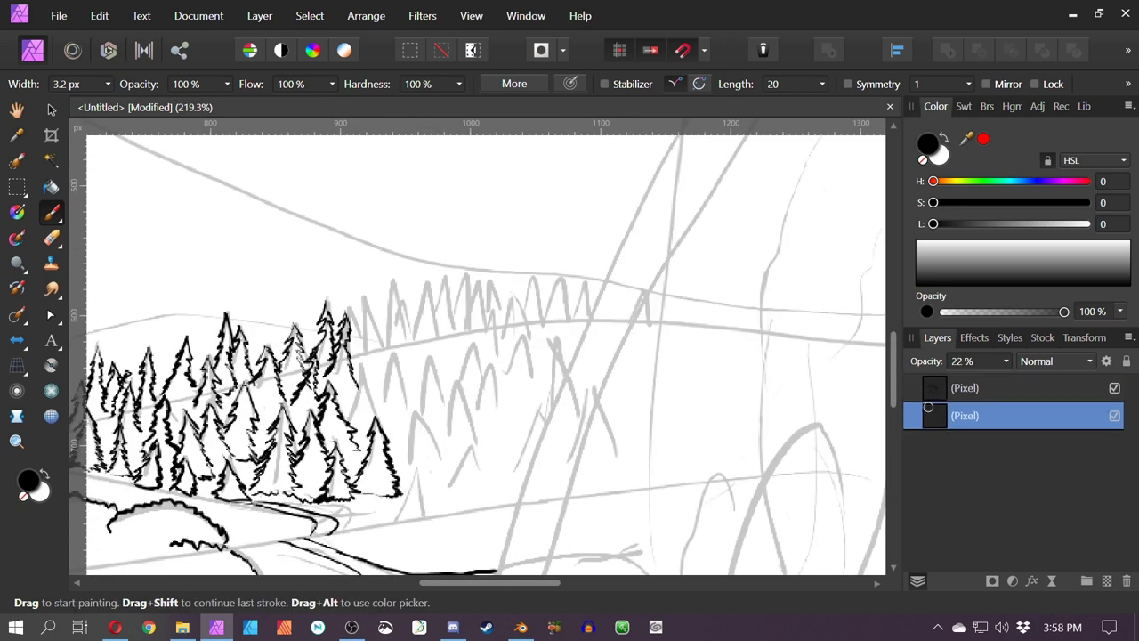
pyautogui.moveTo(407, 347); pyautogui.dragTo(421, 377)
pyautogui.moveTo(503, 400); pyautogui.dragTo(463, 510)
# Ink a row of small conifers along the forest's lower edge on the upper pixel layer
pyautogui.click(908, 387)
pyautogui.moveTo(416, 468)
pyautogui.mouseDown()
pyautogui.moveTo(392, 527)
pyautogui.moveTo(356, 532)
pyautogui.mouseUp()
pyautogui.moveTo(435, 470)
pyautogui.mouseDown()
pyautogui.moveTo(429, 500)
pyautogui.moveTo(463, 510)
pyautogui.mouseUp()
pyautogui.moveTo(493, 457); pyautogui.dragTo(513, 500)
pyautogui.moveTo(539, 411); pyautogui.dragTo(506, 496)
pyautogui.moveTo(539, 413); pyautogui.dragTo(545, 424)
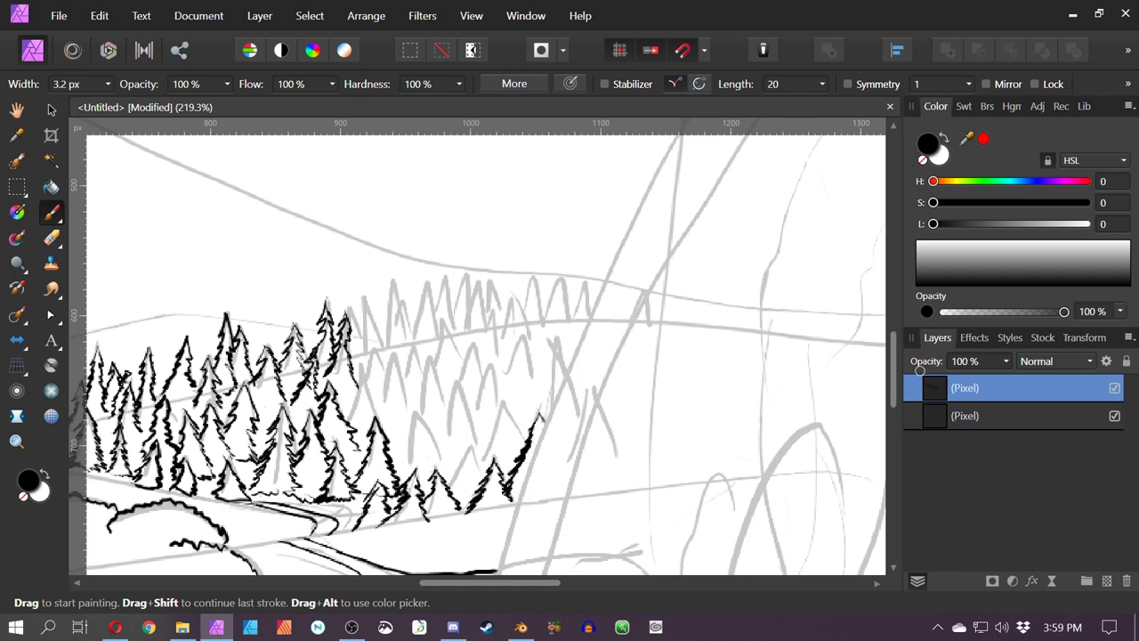
# Ink the conifers beside the leaning trunk and fill the lower slope with more jagged trees
pyautogui.moveTo(557, 342); pyautogui.dragTo(547, 409)
pyautogui.moveTo(558, 340)
pyautogui.mouseDown()
pyautogui.moveTo(566, 380)
pyautogui.moveTo(633, 484)
pyautogui.mouseUp()
pyautogui.moveTo(536, 401)
pyautogui.mouseDown()
pyautogui.moveTo(536, 577)
pyautogui.moveTo(555, 475)
pyautogui.mouseUp()
pyautogui.moveTo(370, 382)
pyautogui.mouseDown()
pyautogui.moveTo(384, 438)
pyautogui.moveTo(374, 494)
pyautogui.moveTo(406, 504)
pyautogui.moveTo(445, 552)
pyautogui.mouseUp()
pyautogui.moveTo(454, 497); pyautogui.dragTo(464, 561)
pyautogui.moveTo(516, 477)
pyautogui.mouseDown()
pyautogui.moveTo(504, 552)
pyautogui.moveTo(500, 539)
pyautogui.mouseUp()
pyautogui.moveTo(537, 480); pyautogui.dragTo(525, 523)
pyautogui.moveTo(471, 456); pyautogui.dragTo(461, 532)
pyautogui.moveTo(481, 456); pyautogui.dragTo(506, 534)
# Ink jagged conifers across the middle of the forest slope up to the leaning waterfall shape
pyautogui.moveTo(445, 434)
pyautogui.mouseDown()
pyautogui.moveTo(431, 495)
pyautogui.moveTo(468, 482)
pyautogui.mouseUp()
pyautogui.moveTo(480, 463); pyautogui.dragTo(492, 493)
pyautogui.moveTo(425, 457); pyautogui.dragTo(442, 523)
pyautogui.moveTo(424, 460); pyautogui.dragTo(409, 516)
pyautogui.moveTo(422, 389)
pyautogui.mouseDown()
pyautogui.moveTo(414, 426)
pyautogui.moveTo(438, 462)
pyautogui.mouseUp()
pyautogui.moveTo(455, 390); pyautogui.dragTo(472, 471)
pyautogui.moveTo(472, 429); pyautogui.dragTo(500, 486)
pyautogui.moveTo(500, 449); pyautogui.dragTo(518, 512)
pyautogui.moveTo(517, 465); pyautogui.dragTo(534, 507)
pyautogui.moveTo(540, 443); pyautogui.dragTo(530, 497)
pyautogui.moveTo(563, 444); pyautogui.dragTo(553, 522)
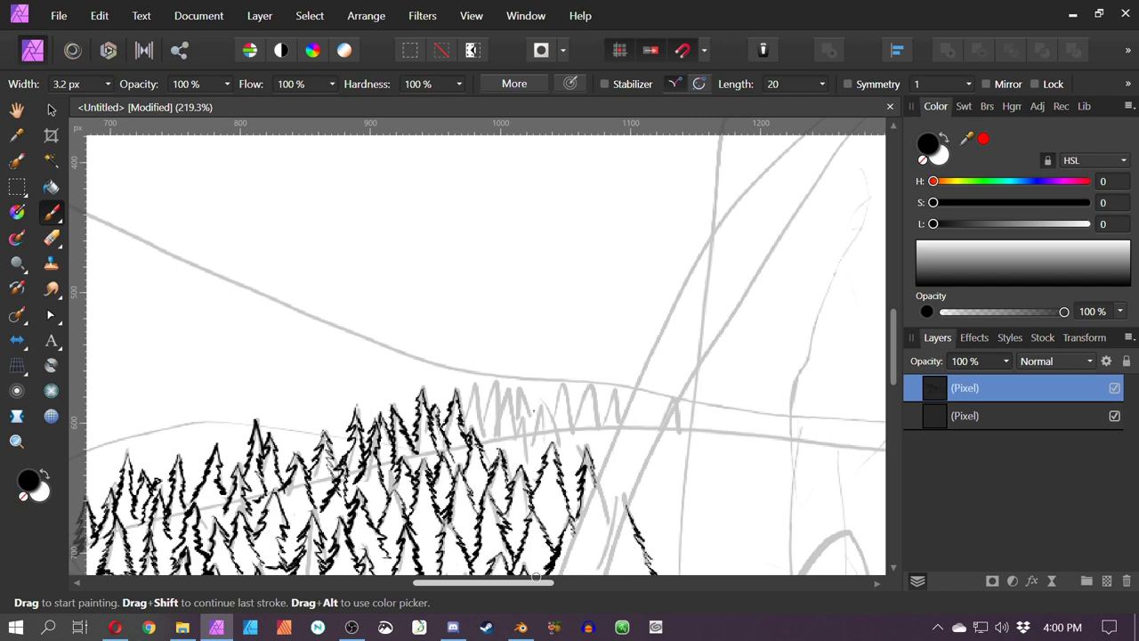
# Ink the upper row of conifers along the forest's skyline towards the waterfall shape
pyautogui.moveTo(538, 402); pyautogui.dragTo(529, 454)
pyautogui.moveTo(545, 420)
pyautogui.mouseDown()
pyautogui.moveTo(552, 454)
pyautogui.moveTo(508, 463)
pyautogui.mouseUp()
pyautogui.moveTo(488, 388)
pyautogui.mouseDown()
pyautogui.moveTo(477, 453)
pyautogui.moveTo(463, 422)
pyautogui.mouseUp()
pyautogui.moveTo(495, 383); pyautogui.dragTo(500, 448)
pyautogui.moveTo(511, 389); pyautogui.dragTo(535, 428)
pyautogui.moveTo(549, 391)
pyautogui.mouseDown()
pyautogui.moveTo(399, 345)
pyautogui.moveTo(395, 379)
pyautogui.mouseUp()
pyautogui.moveTo(395, 344)
pyautogui.mouseDown()
pyautogui.moveTo(415, 393)
pyautogui.moveTo(428, 386)
pyautogui.mouseUp()
# Sketch extra conifer points around the waterfall shape on the faded lower sketch layer
pyautogui.click(958, 416)
pyautogui.moveTo(527, 445); pyautogui.dragTo(508, 519)
pyautogui.moveTo(488, 395); pyautogui.dragTo(523, 461)
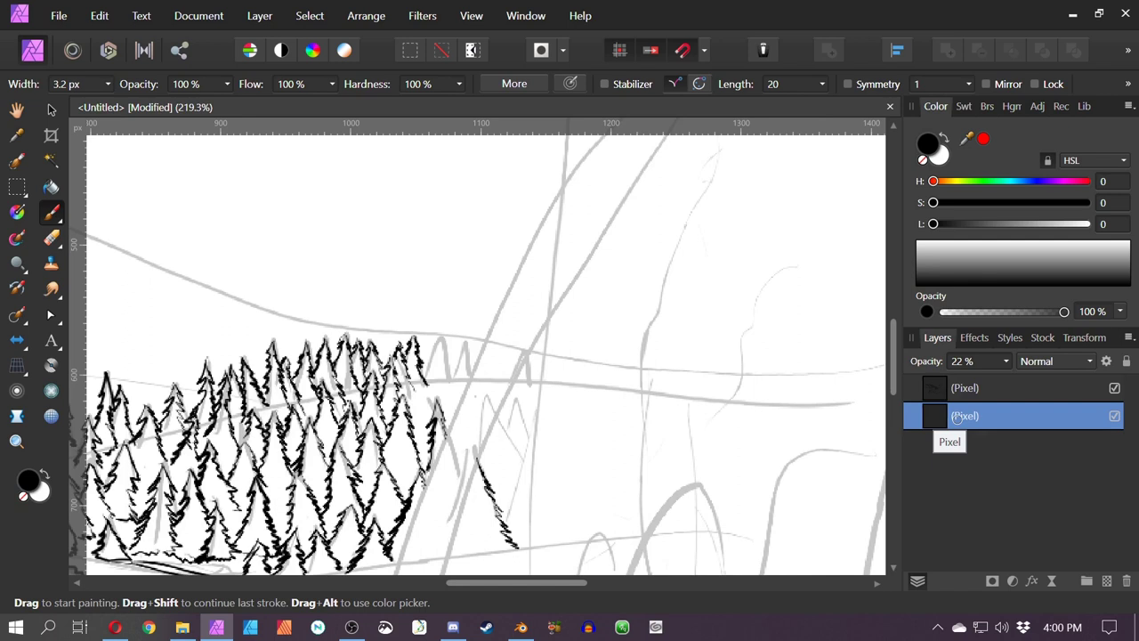
pyautogui.moveTo(436, 386); pyautogui.dragTo(450, 406)
pyautogui.moveTo(484, 362)
pyautogui.mouseDown()
pyautogui.moveTo(470, 410)
pyautogui.moveTo(510, 378)
pyautogui.mouseUp()
# Ink the last skyline conifers up to the waterfall's near edge on the upper pixel layer
pyautogui.click(932, 383)
pyautogui.moveTo(439, 334); pyautogui.dragTo(422, 389)
pyautogui.moveTo(442, 336)
pyautogui.mouseDown()
pyautogui.moveTo(455, 391)
pyautogui.moveTo(412, 430)
pyautogui.mouseUp()
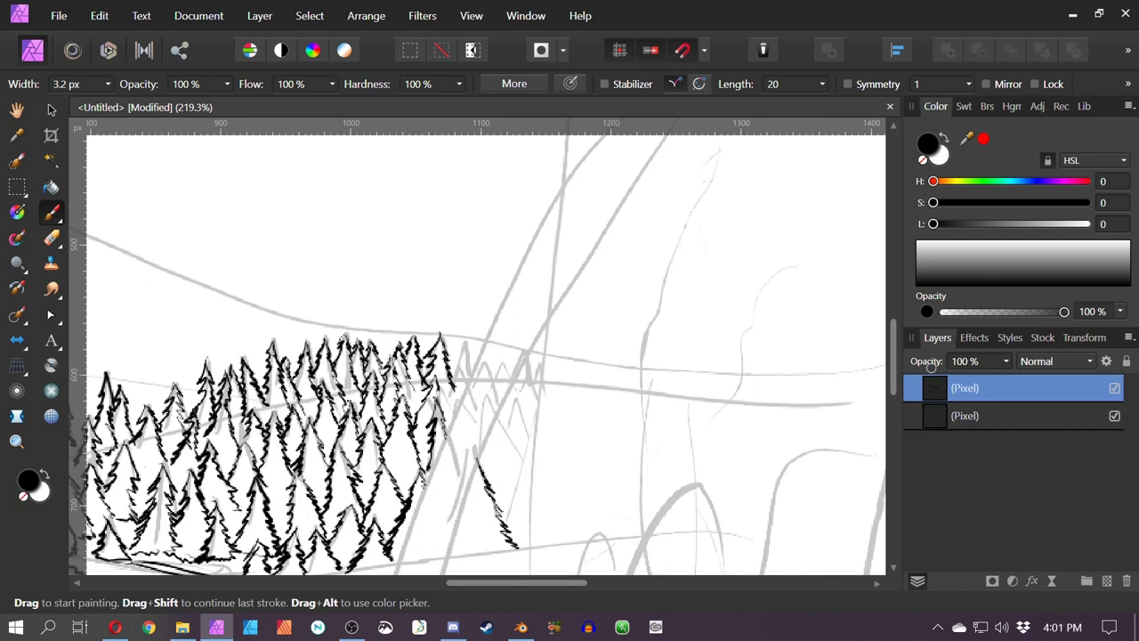
pyautogui.moveTo(440, 388); pyautogui.dragTo(458, 413)
pyautogui.moveTo(465, 338); pyautogui.dragTo(453, 368)
pyautogui.moveTo(467, 339); pyautogui.dragTo(470, 378)
# Ink the conifers visible between the waterfall and the cliff's vertical edge
pyautogui.moveTo(498, 418); pyautogui.dragTo(520, 455)
pyautogui.moveTo(525, 457); pyautogui.dragTo(505, 525)
pyautogui.moveTo(515, 397); pyautogui.dragTo(531, 436)
pyautogui.moveTo(530, 377); pyautogui.dragTo(504, 430)
pyautogui.moveTo(531, 382); pyautogui.dragTo(537, 412)
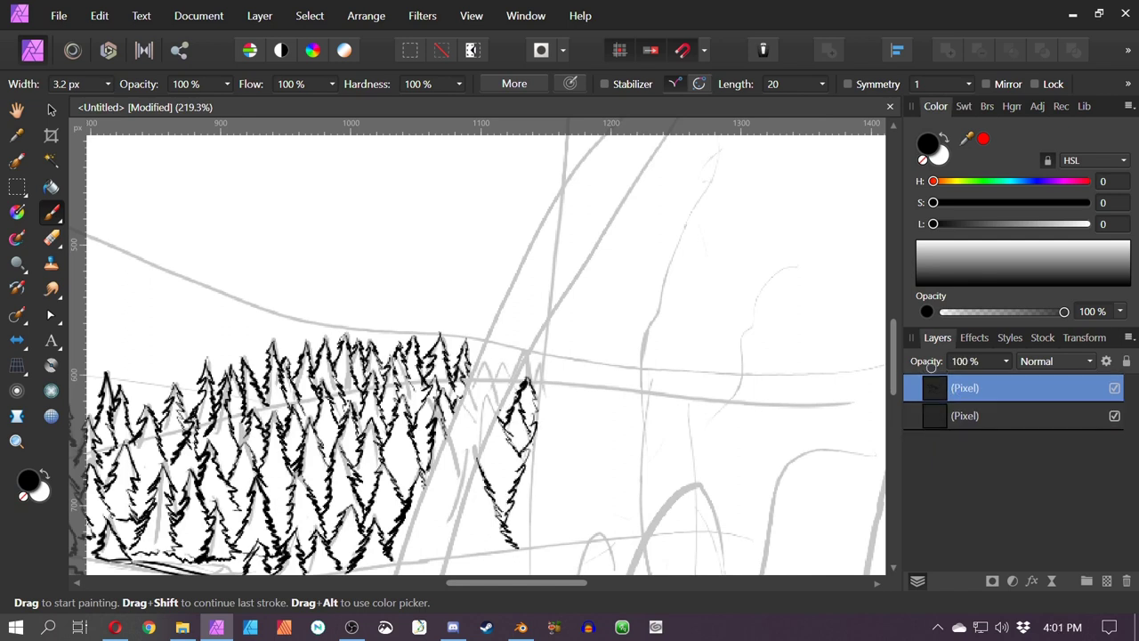
pyautogui.moveTo(533, 359); pyautogui.dragTo(526, 386)
pyautogui.moveTo(516, 427); pyautogui.dragTo(532, 411)
# Sketch a row of rounded bushes along the riverbank below the forest on the faded sketch layer
pyautogui.scroll(-3, 659, 401)
pyautogui.moveTo(623, 409); pyautogui.dragTo(526, 338)
pyautogui.click(978, 416)
pyautogui.scroll(5, 560, 418)
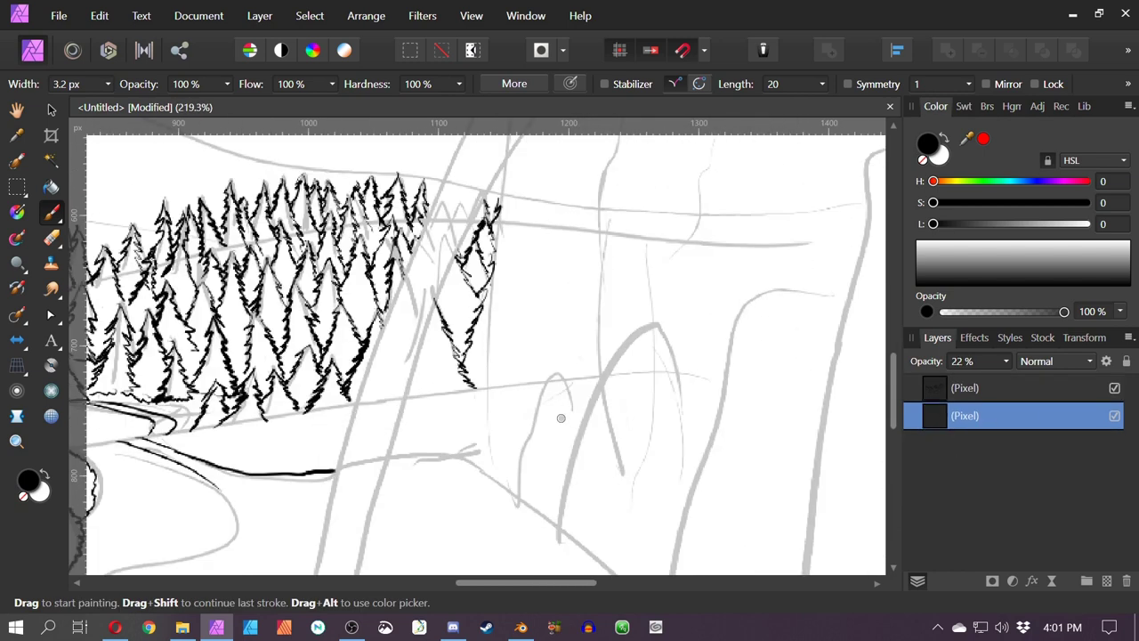
pyautogui.moveTo(302, 463); pyautogui.dragTo(342, 450)
pyautogui.moveTo(347, 454)
pyautogui.mouseDown()
pyautogui.moveTo(408, 415)
pyautogui.moveTo(463, 404)
pyautogui.mouseUp()
pyautogui.moveTo(459, 433)
pyautogui.mouseDown()
pyautogui.moveTo(504, 390)
pyautogui.moveTo(513, 445)
pyautogui.mouseUp()
pyautogui.moveTo(500, 460); pyautogui.dragTo(439, 440)
# Ink short vertical trunk strokes under the bushes and outline the near bush clump on the upper pixel layer
pyautogui.click(941, 387)
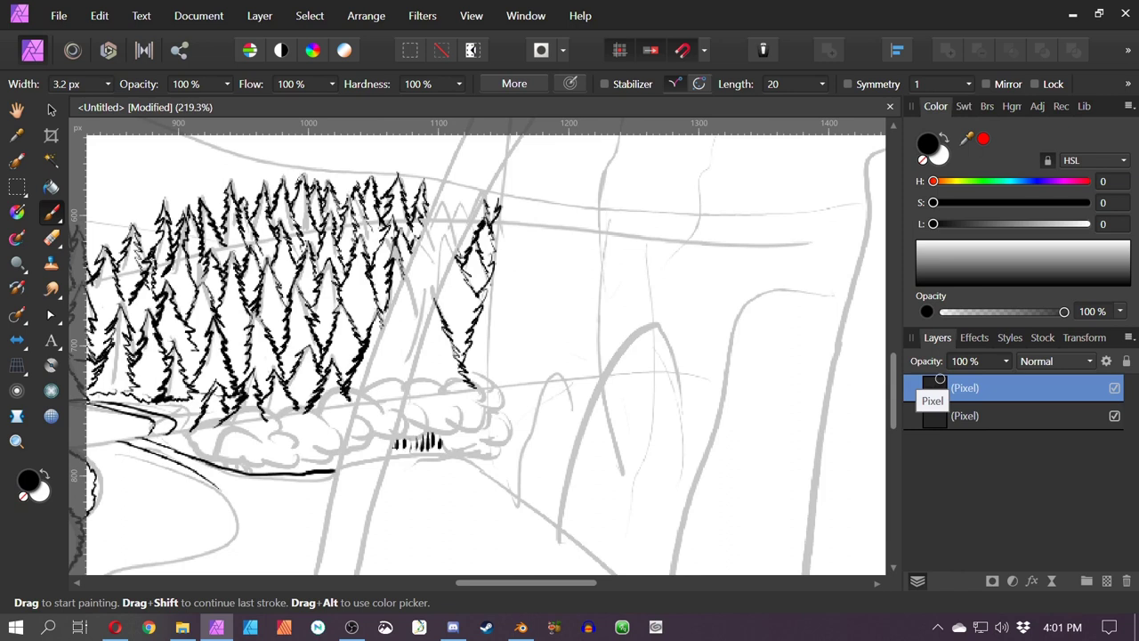
pyautogui.moveTo(230, 461); pyautogui.dragTo(235, 469)
pyautogui.moveTo(236, 460); pyautogui.dragTo(246, 471)
pyautogui.moveTo(248, 461); pyautogui.dragTo(254, 470)
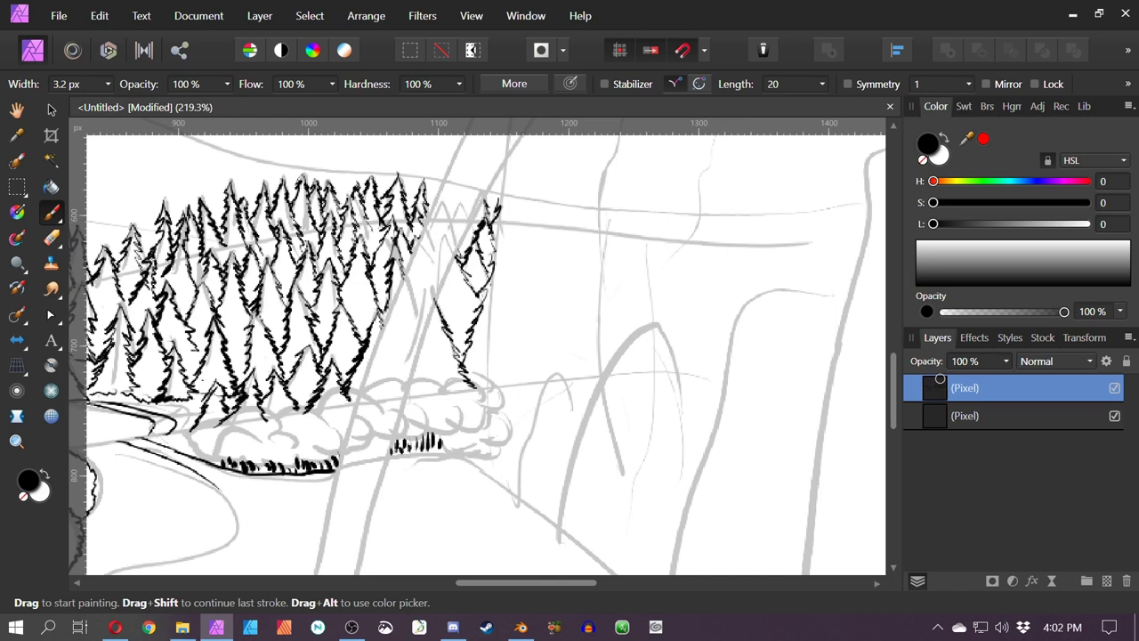
pyautogui.moveTo(190, 458)
pyautogui.mouseDown()
pyautogui.moveTo(257, 431)
pyautogui.moveTo(242, 415)
pyautogui.moveTo(301, 445)
pyautogui.moveTo(347, 425)
pyautogui.moveTo(294, 460)
pyautogui.moveTo(221, 461)
pyautogui.mouseUp()
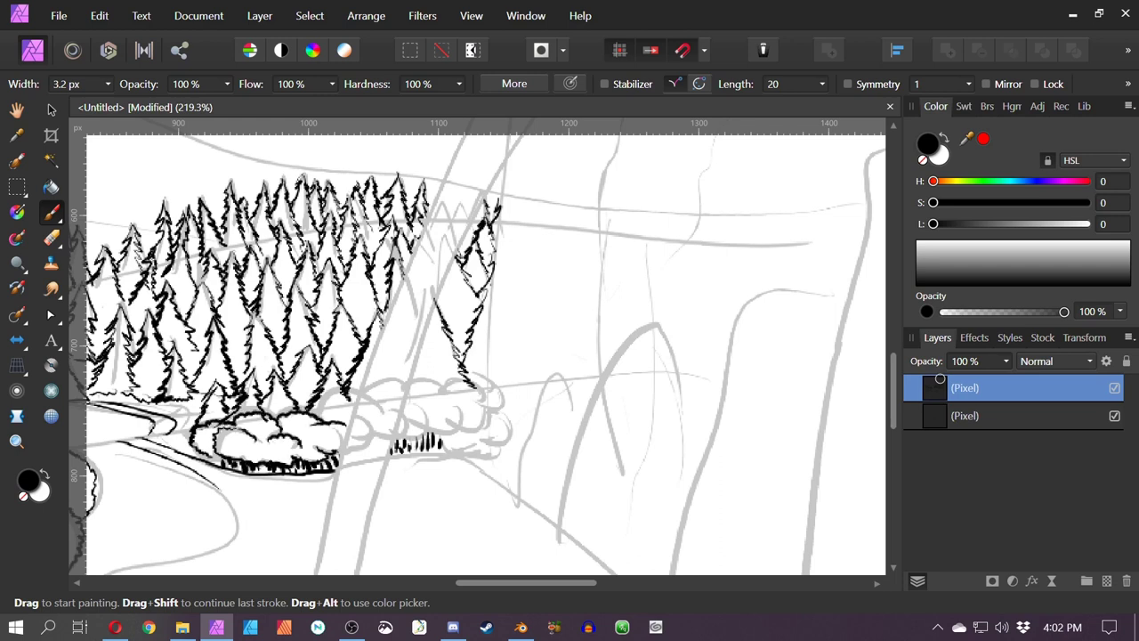
# Clean up the near bush clump and ink the scalloped bushes on the waterfall's far side
pyautogui.moveTo(338, 426); pyautogui.dragTo(347, 436)
pyautogui.moveTo(321, 415)
pyautogui.mouseDown()
pyautogui.moveTo(358, 394)
pyautogui.moveTo(343, 446)
pyautogui.moveTo(231, 432)
pyautogui.moveTo(323, 410)
pyautogui.mouseUp()
pyautogui.press('e')
pyautogui.press('a')
pyautogui.press('b')
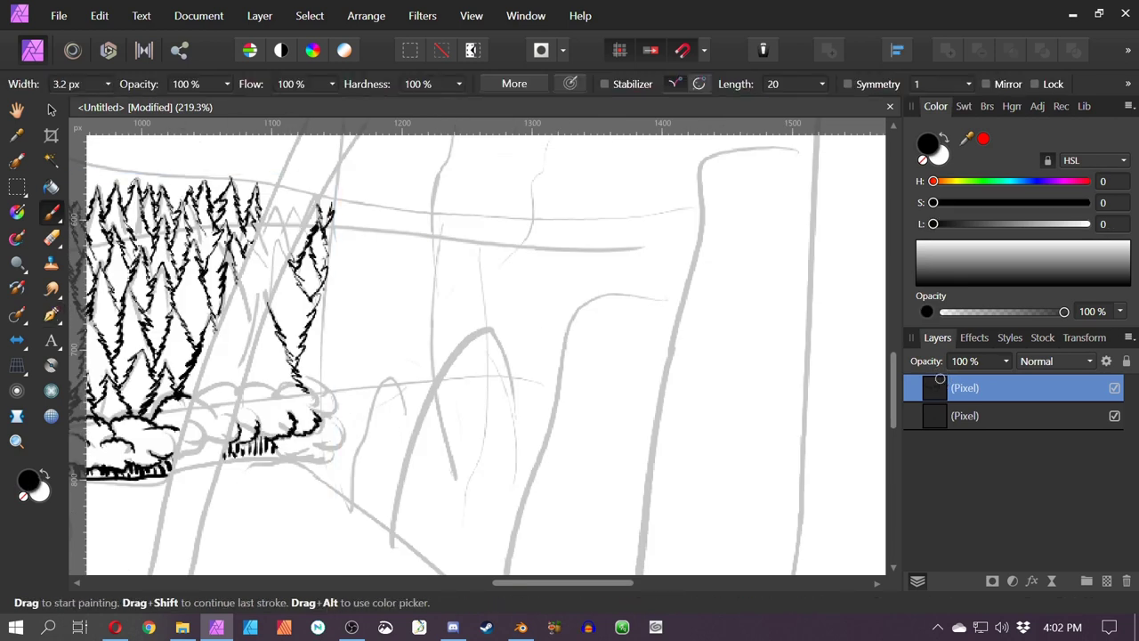
pyautogui.moveTo(276, 450)
pyautogui.mouseDown()
pyautogui.moveTo(338, 416)
pyautogui.moveTo(253, 372)
pyautogui.mouseUp()
pyautogui.moveTo(279, 386); pyautogui.dragTo(244, 368)
pyautogui.moveTo(258, 382)
pyautogui.mouseDown()
pyautogui.moveTo(443, 393)
pyautogui.moveTo(363, 402)
pyautogui.mouseUp()
# Ink blocky rock edges with short vertical cracks along the cliff's top rim below the sketched trees
pyautogui.scroll(-3, 574, 392)
pyautogui.moveTo(572, 396)
pyautogui.mouseDown()
pyautogui.moveTo(695, 347)
pyautogui.moveTo(478, 441)
pyautogui.mouseUp()
pyautogui.scroll(-3, 693, 348)
pyautogui.scroll(2, 614, 387)
pyautogui.scroll(-1, 613, 387)
pyautogui.click(613, 387)
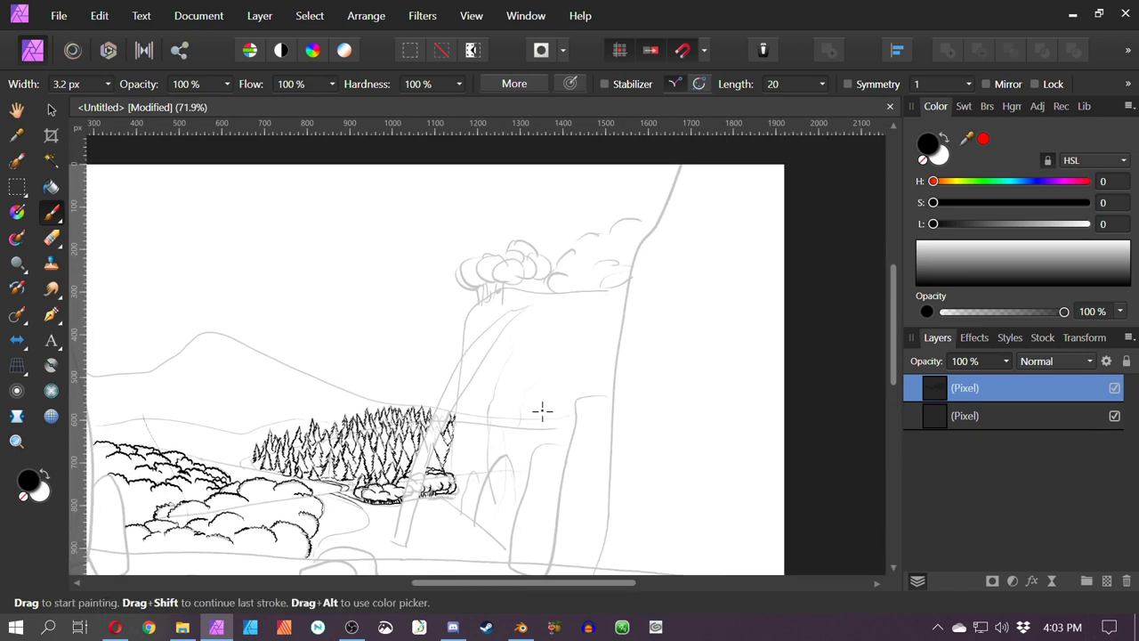
pyautogui.scroll(6, 534, 283)
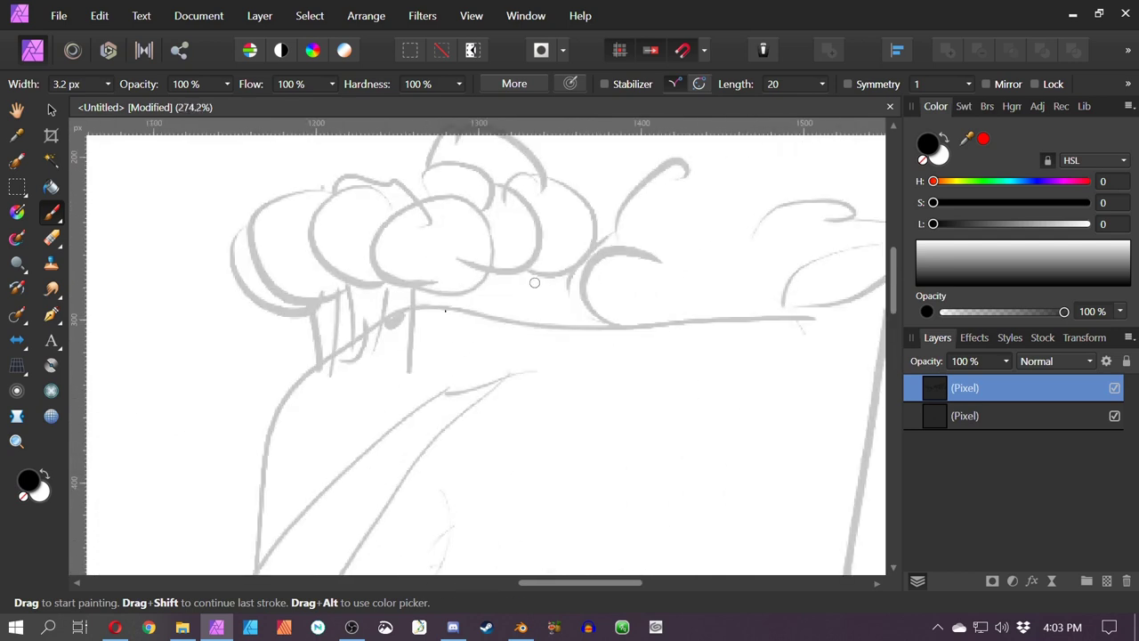
pyautogui.moveTo(434, 307); pyautogui.dragTo(448, 366)
pyautogui.moveTo(463, 309)
pyautogui.mouseDown()
pyautogui.moveTo(465, 367)
pyautogui.moveTo(481, 360)
pyautogui.mouseUp()
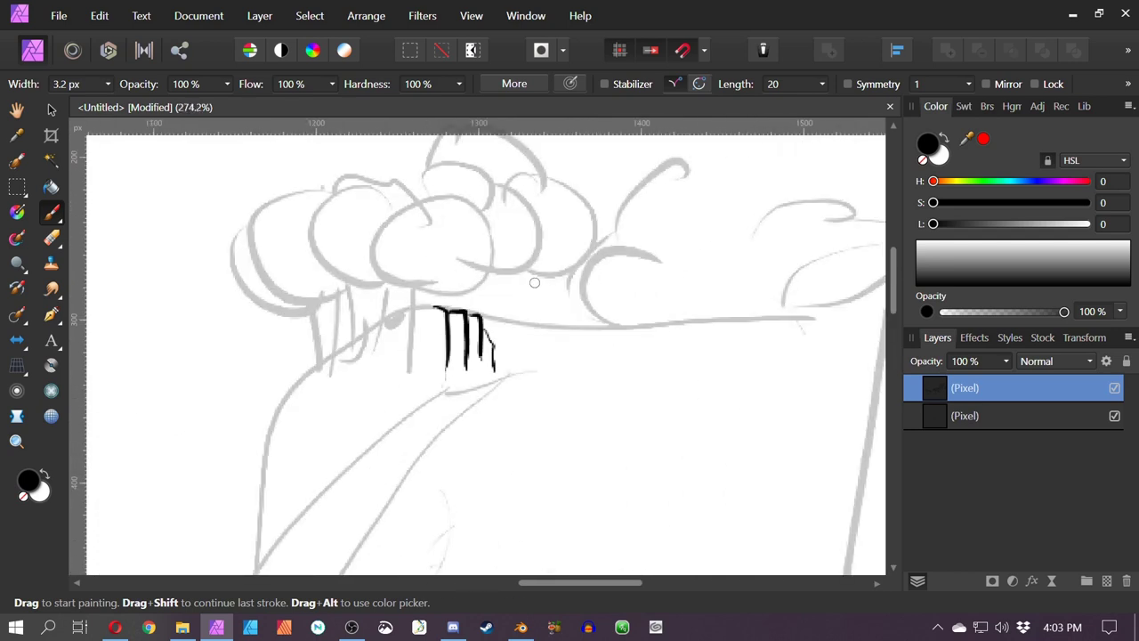
pyautogui.moveTo(496, 319); pyautogui.dragTo(511, 361)
pyautogui.moveTo(505, 322); pyautogui.dragTo(561, 346)
pyautogui.moveTo(510, 312); pyautogui.dragTo(539, 322)
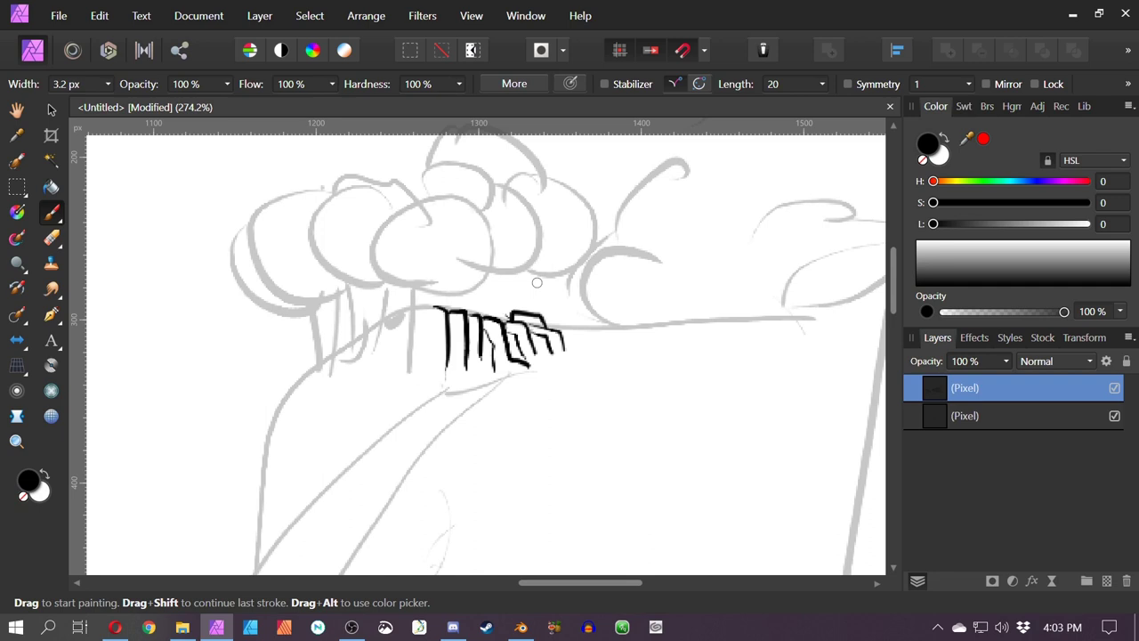
# Fill a dark crevice in the cliff rim and ink stepped rock columns down its curved shoulder
pyautogui.moveTo(450, 336)
pyautogui.mouseDown()
pyautogui.moveTo(467, 388)
pyautogui.moveTo(456, 388)
pyautogui.mouseUp()
pyautogui.moveTo(429, 334); pyautogui.dragTo(432, 390)
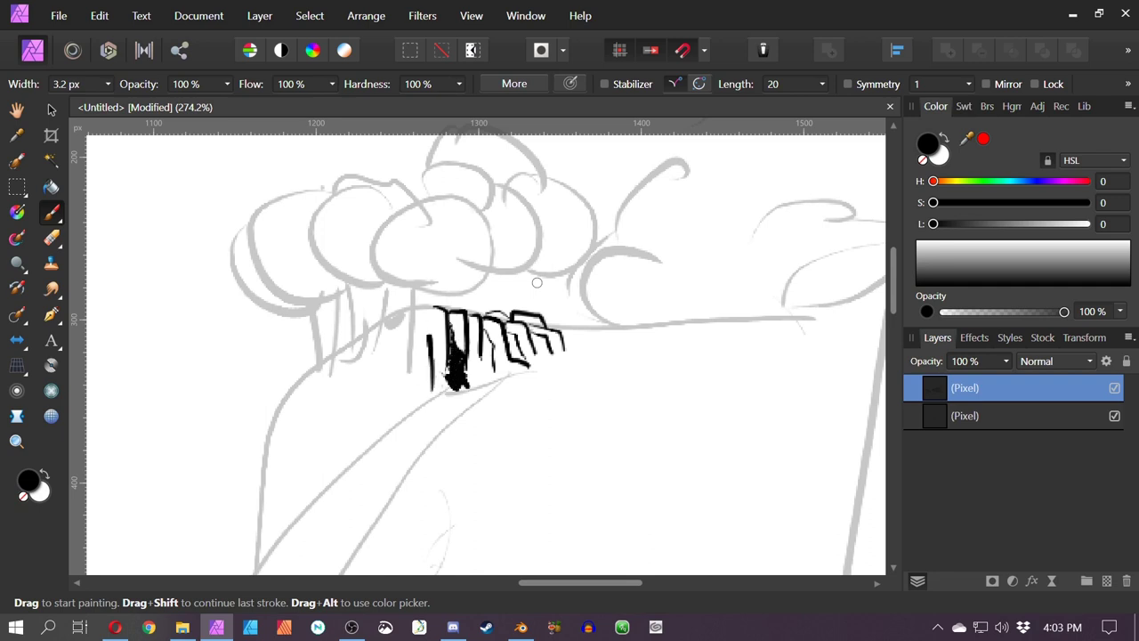
pyautogui.moveTo(388, 313)
pyautogui.mouseDown()
pyautogui.moveTo(379, 349)
pyautogui.moveTo(400, 390)
pyautogui.moveTo(390, 425)
pyautogui.mouseUp()
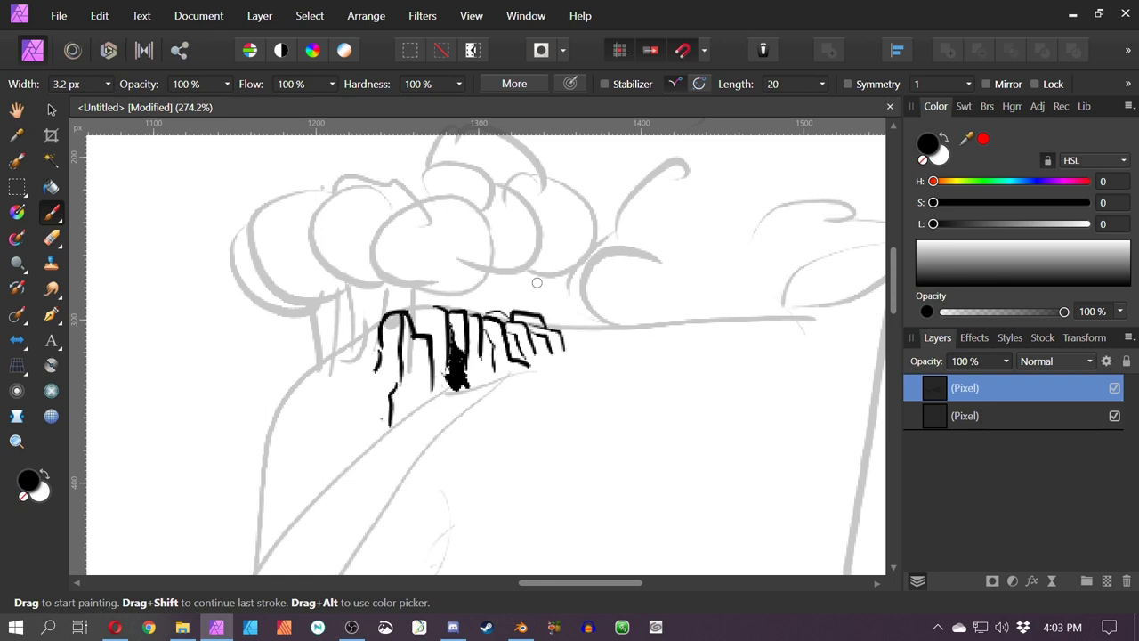
pyautogui.moveTo(374, 385); pyautogui.dragTo(371, 441)
pyautogui.moveTo(373, 381)
pyautogui.mouseDown()
pyautogui.moveTo(343, 413)
pyautogui.moveTo(341, 466)
pyautogui.mouseUp()
pyautogui.moveTo(363, 345); pyautogui.dragTo(352, 404)
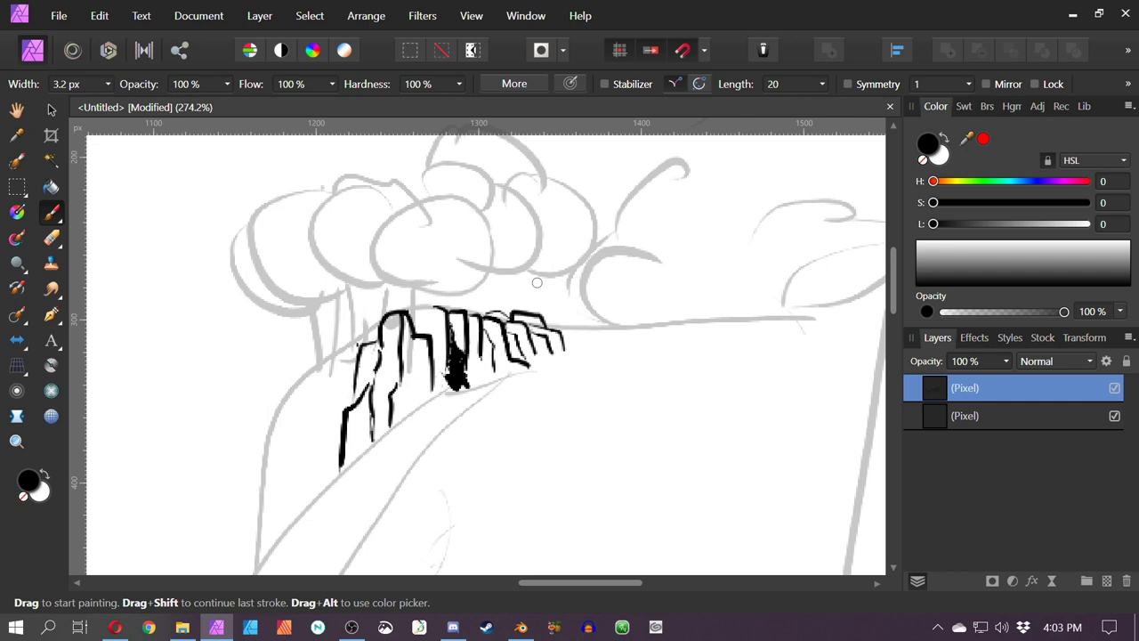
pyautogui.moveTo(359, 327); pyautogui.dragTo(344, 397)
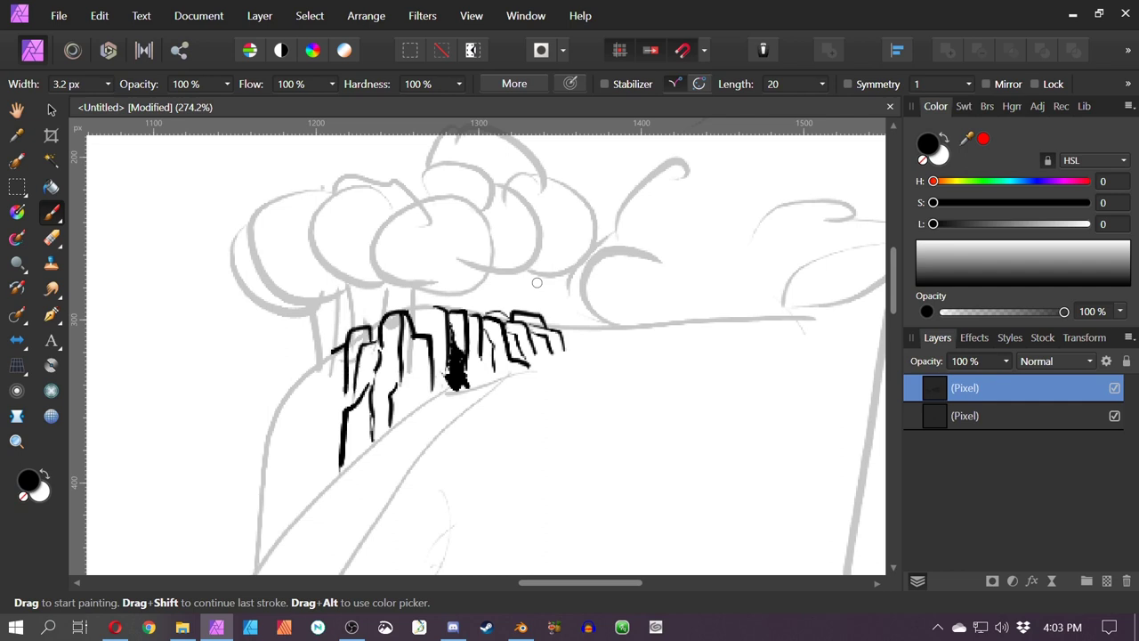
# Ink the cliff's outer edge down to the waterfall and fill a dark crack beside it
pyautogui.moveTo(331, 350)
pyautogui.mouseDown()
pyautogui.moveTo(322, 408)
pyautogui.moveTo(279, 394)
pyautogui.moveTo(277, 484)
pyautogui.mouseUp()
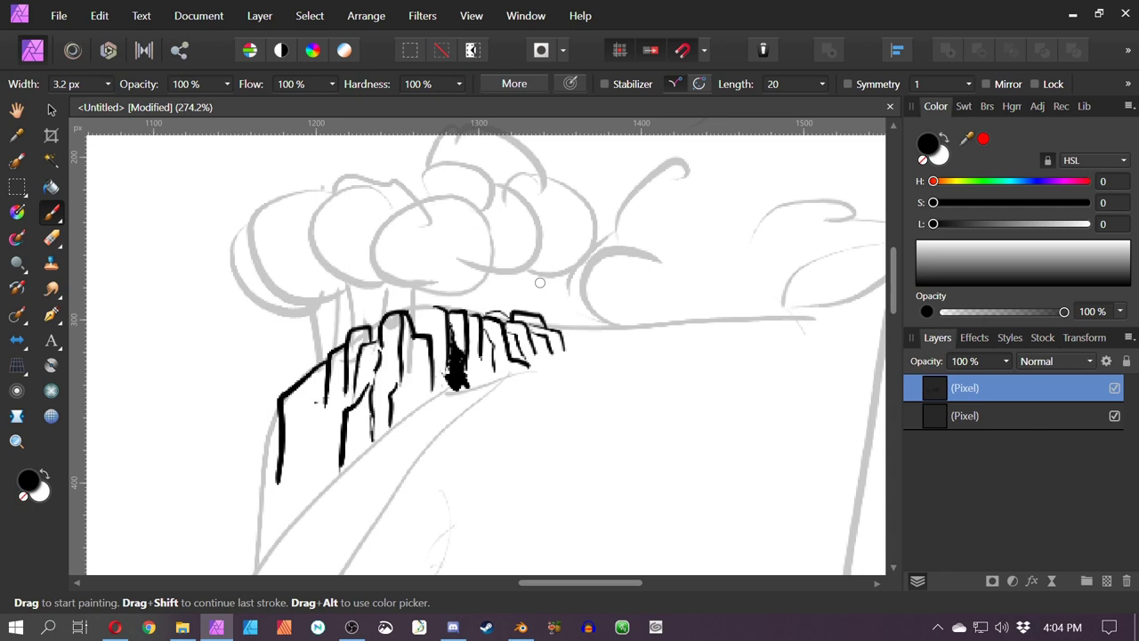
pyautogui.moveTo(311, 410)
pyautogui.mouseDown()
pyautogui.moveTo(308, 481)
pyautogui.moveTo(331, 485)
pyautogui.moveTo(319, 486)
pyautogui.mouseUp()
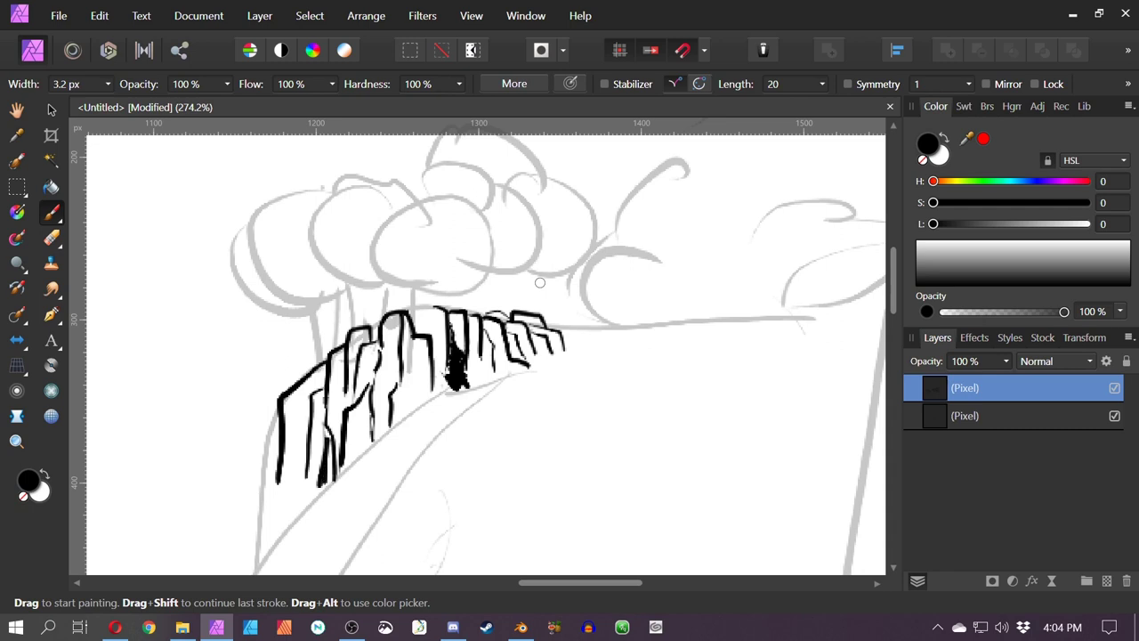
pyautogui.moveTo(331, 428)
pyautogui.mouseDown()
pyautogui.moveTo(319, 489)
pyautogui.moveTo(278, 519)
pyautogui.mouseUp()
pyautogui.moveTo(277, 432); pyautogui.dragTo(254, 569)
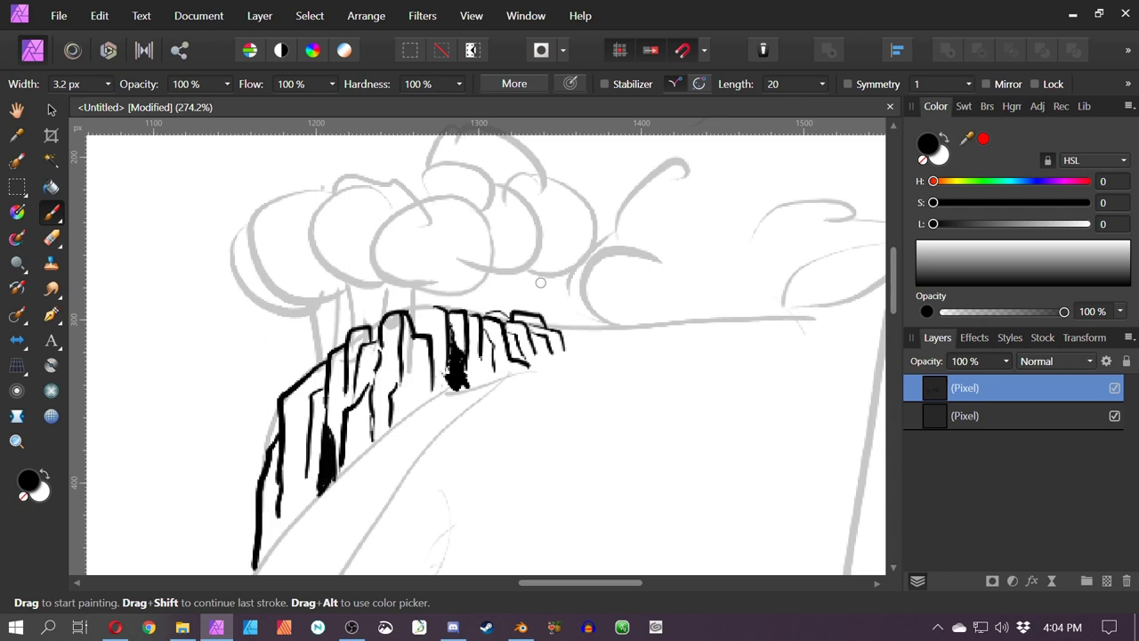
# Ink long jagged vertical cracks down the cliff face behind the waterfall to the bushes
pyautogui.scroll(-1, 614, 189)
pyautogui.scroll(-4, 627, 169)
pyautogui.moveTo(639, 249); pyautogui.dragTo(634, 271)
pyautogui.scroll(-2, 536, 351)
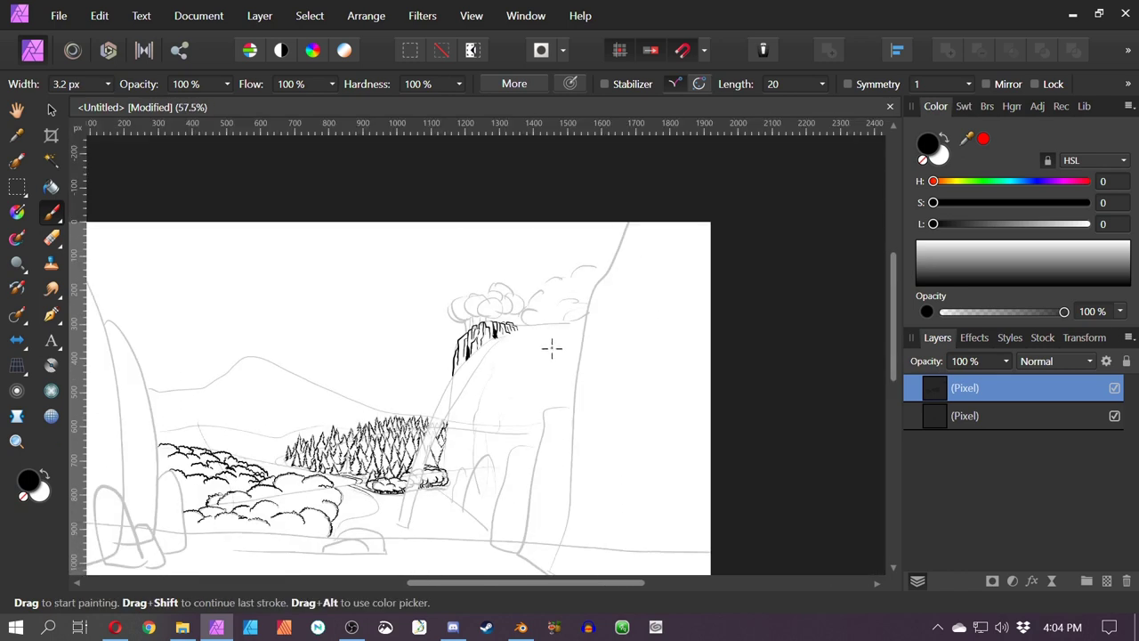
pyautogui.scroll(1, 552, 348)
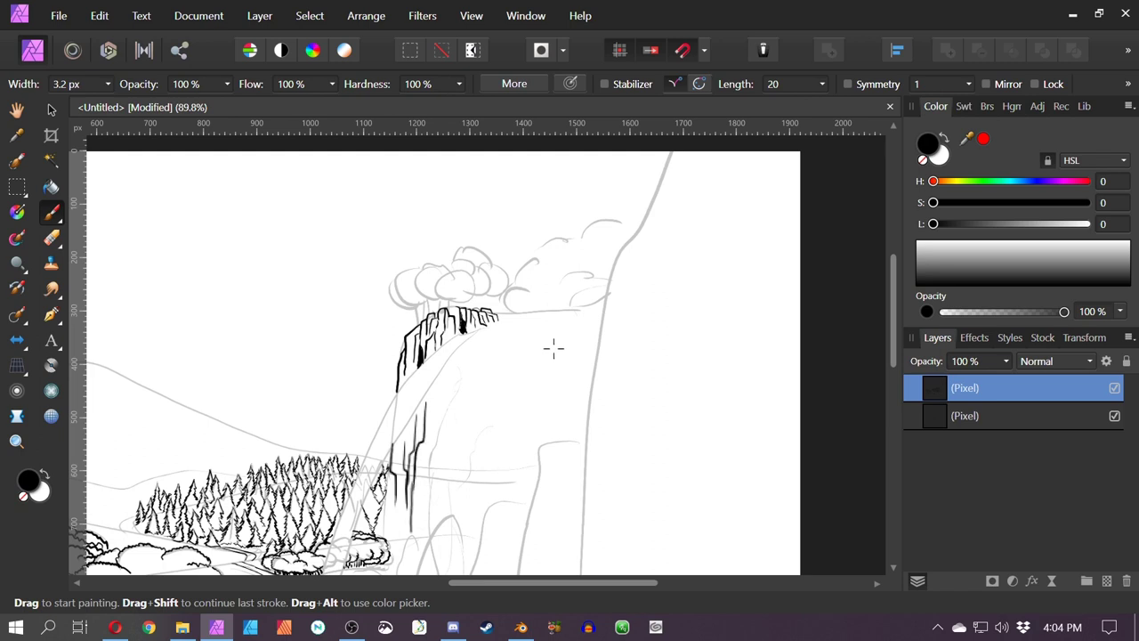
pyautogui.scroll(3, 558, 348)
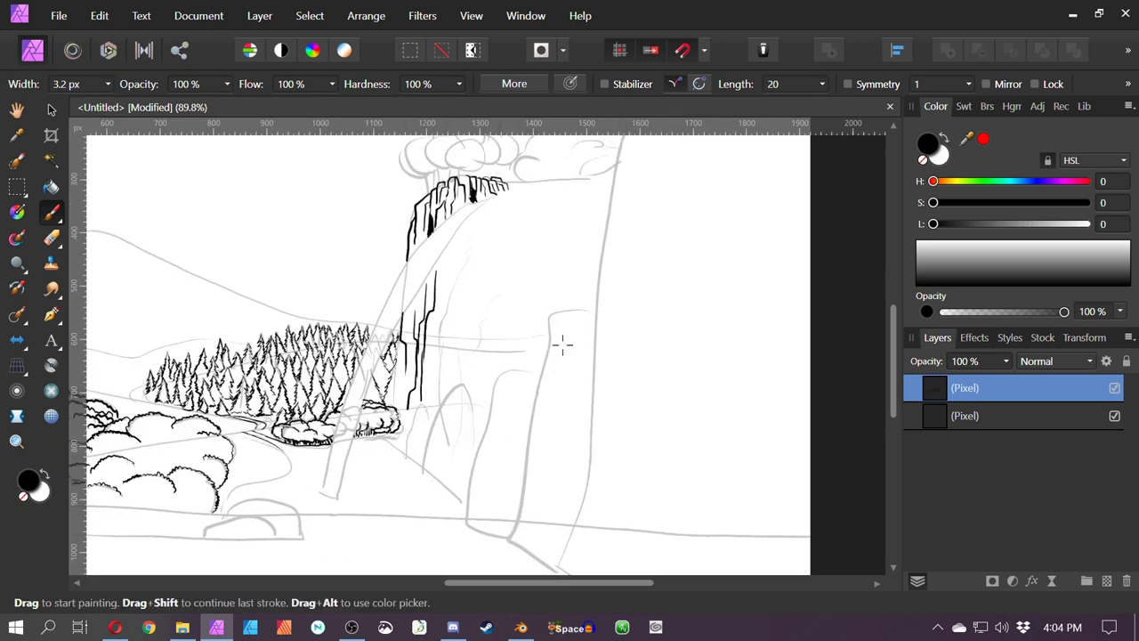
pyautogui.moveTo(318, 353)
pyautogui.mouseDown()
pyautogui.moveTo(302, 422)
pyautogui.moveTo(310, 511)
pyautogui.moveTo(306, 498)
pyautogui.mouseUp()
pyautogui.press('space')
pyautogui.press('space')
pyautogui.moveTo(563, 344); pyautogui.dragTo(470, 282)
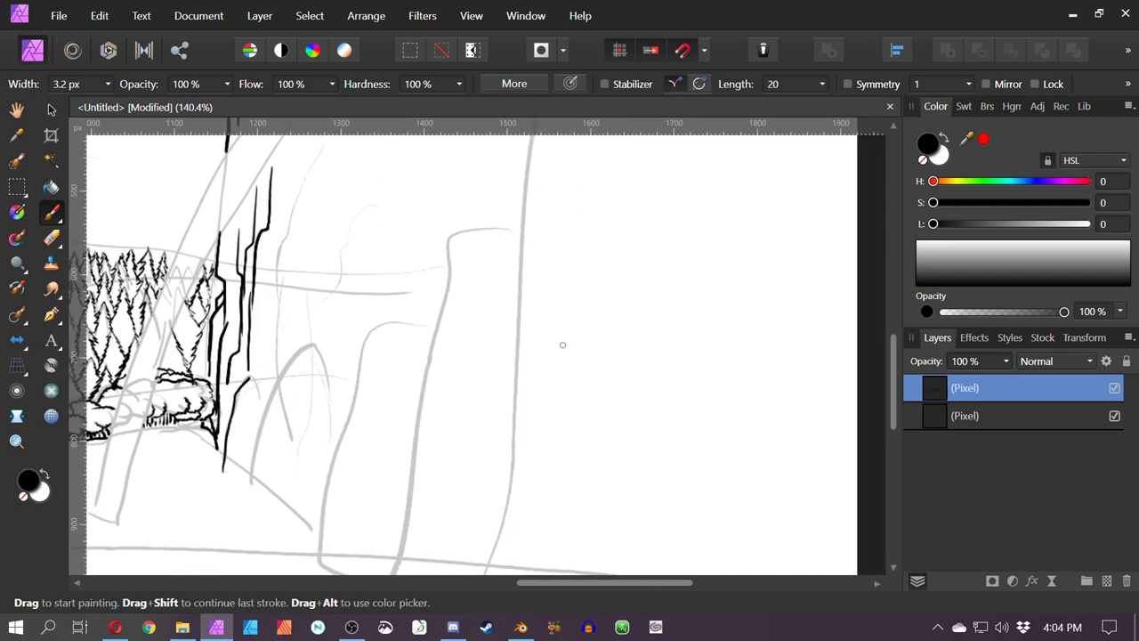
# Undo the last stroke, then ink two rounded rocks at the cliff's foot with water ripples beside them
pyautogui.hotkey('ctrl', 'z')
pyautogui.moveTo(217, 469)
pyautogui.mouseDown()
pyautogui.moveTo(223, 429)
pyautogui.moveTo(267, 372)
pyautogui.mouseUp()
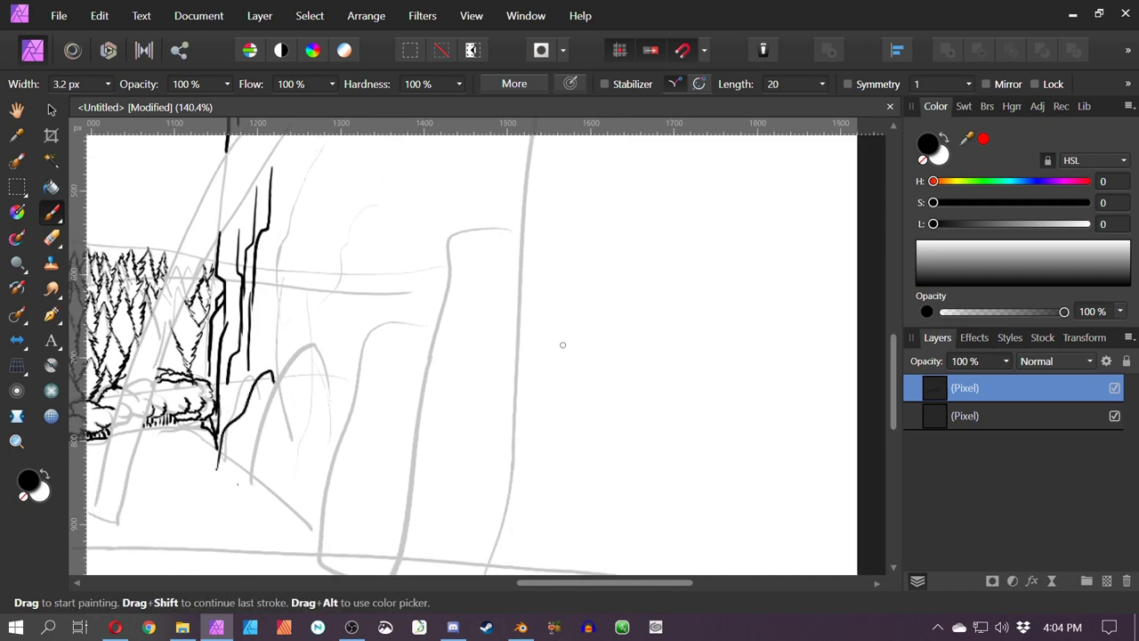
pyautogui.moveTo(241, 512)
pyautogui.mouseDown()
pyautogui.moveTo(265, 402)
pyautogui.moveTo(317, 348)
pyautogui.moveTo(336, 441)
pyautogui.mouseUp()
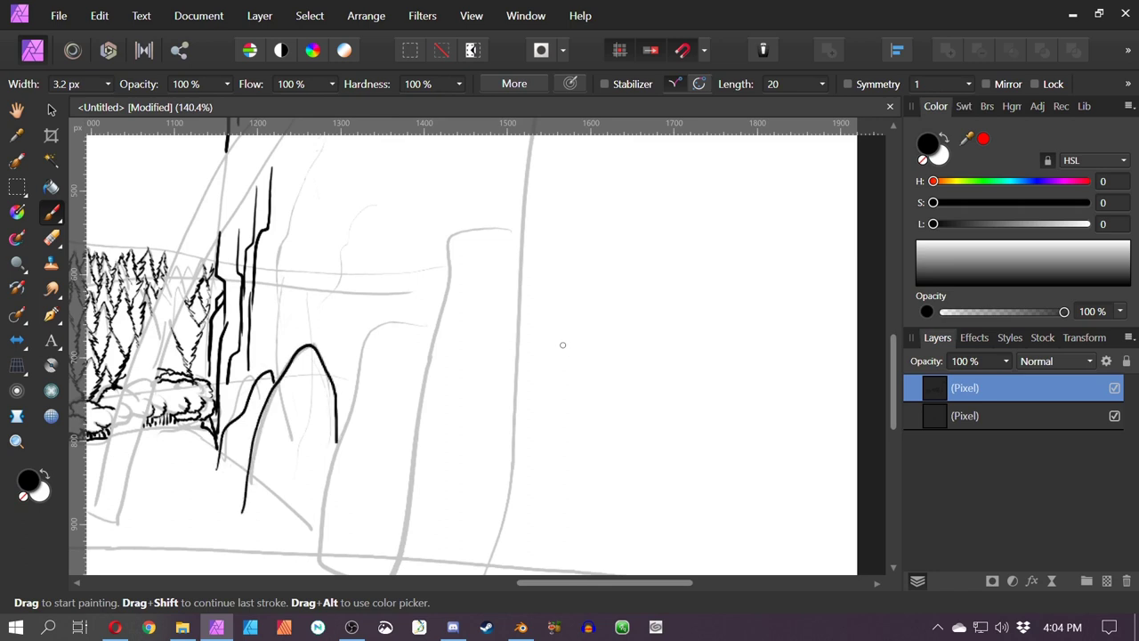
pyautogui.moveTo(244, 532); pyautogui.dragTo(311, 553)
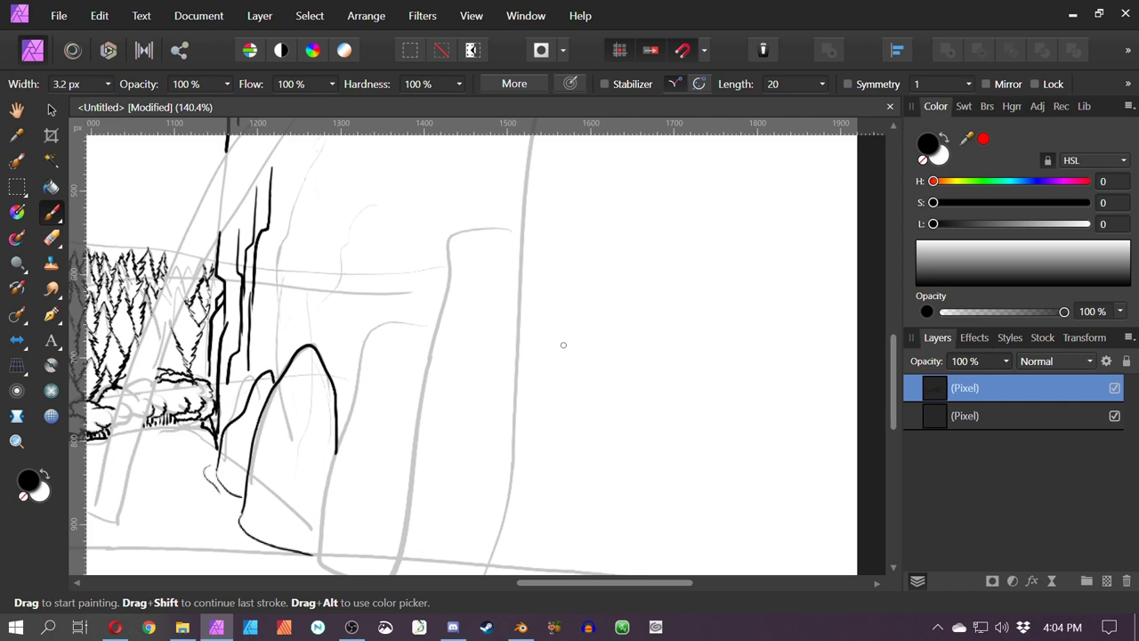
pyautogui.moveTo(184, 452); pyautogui.dragTo(213, 452)
pyautogui.moveTo(563, 345); pyautogui.dragTo(826, 291)
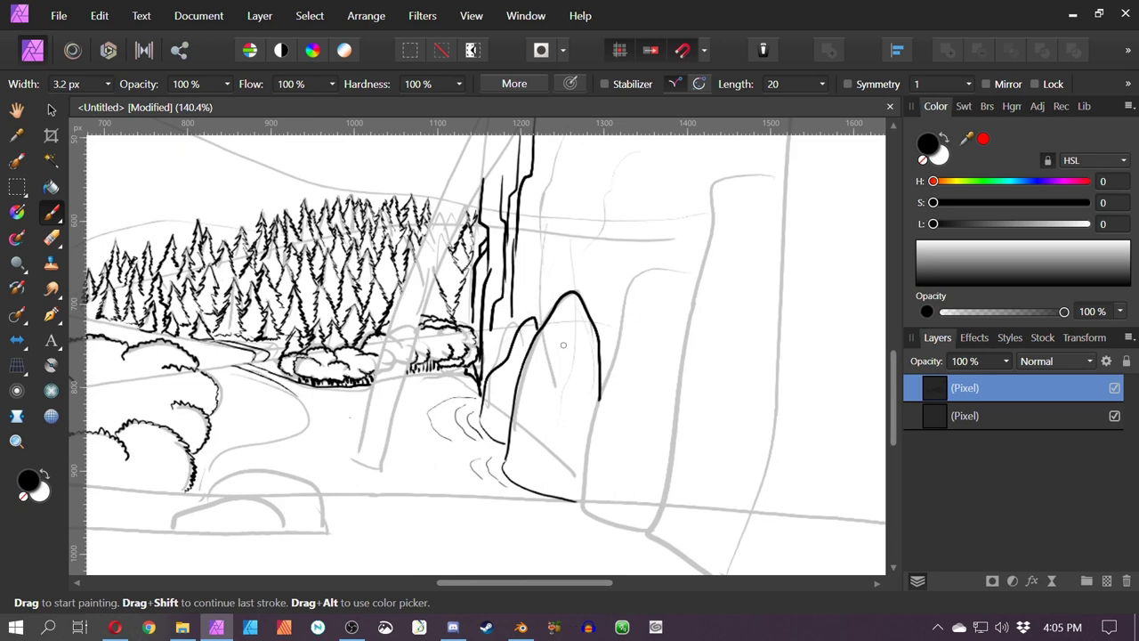
# Sketch billowing spray clouds at the waterfall's base on the faded sketch layer
pyautogui.click(932, 418)
pyautogui.moveTo(340, 429)
pyautogui.mouseDown()
pyautogui.moveTo(376, 434)
pyautogui.moveTo(416, 480)
pyautogui.moveTo(442, 471)
pyautogui.moveTo(375, 433)
pyautogui.moveTo(403, 426)
pyautogui.moveTo(426, 440)
pyautogui.mouseUp()
pyautogui.moveTo(427, 444); pyautogui.dragTo(443, 454)
pyautogui.moveTo(363, 409); pyautogui.dragTo(313, 435)
pyautogui.moveTo(313, 448)
pyautogui.mouseDown()
pyautogui.moveTo(395, 474)
pyautogui.moveTo(408, 456)
pyautogui.moveTo(420, 459)
pyautogui.mouseUp()
pyautogui.moveTo(392, 449); pyautogui.dragTo(404, 440)
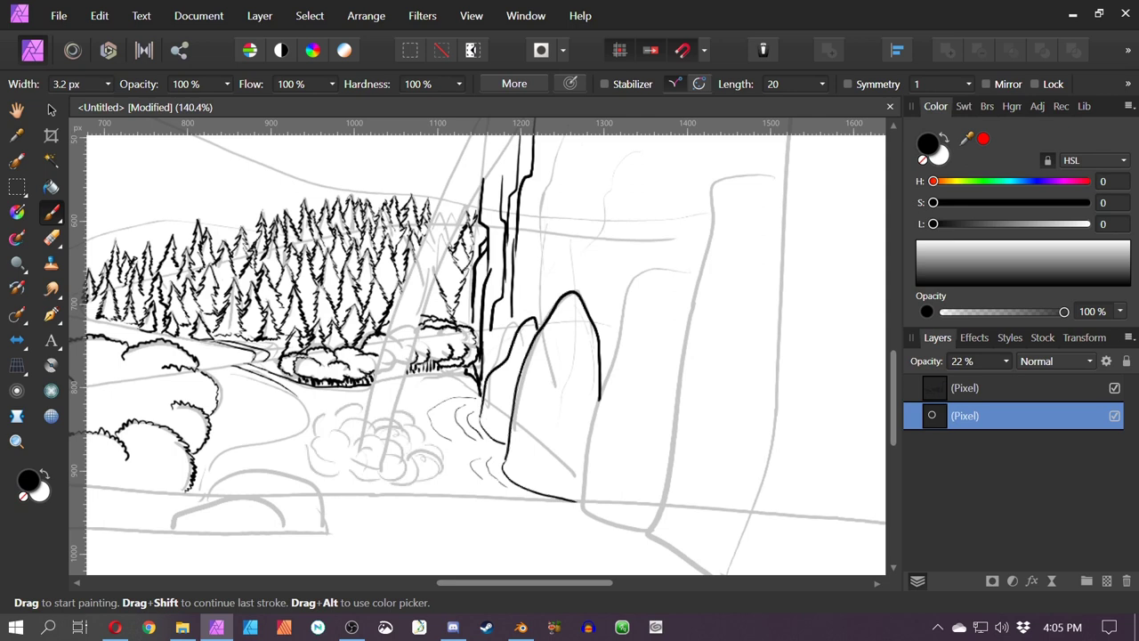
# Ink the winding riverbank and spray clouds on the upper pixel layer, undoing the unwanted strokes
pyautogui.click(934, 388)
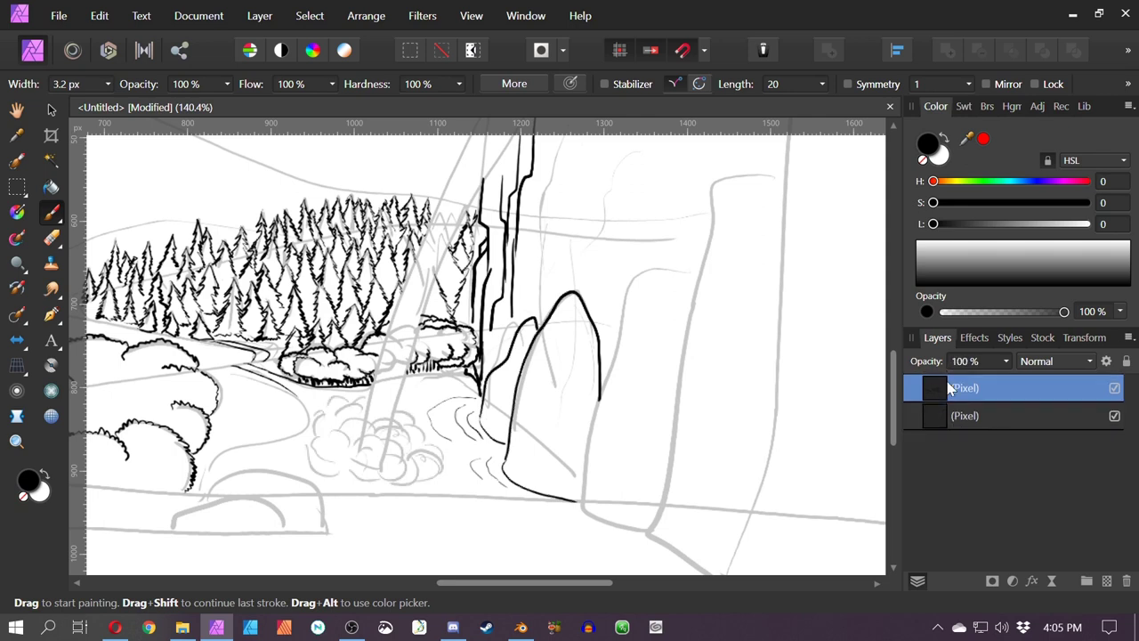
pyautogui.moveTo(299, 397); pyautogui.dragTo(278, 440)
pyautogui.hotkey('ctrl', 'z')
pyautogui.moveTo(299, 399)
pyautogui.mouseDown()
pyautogui.moveTo(194, 479)
pyautogui.moveTo(292, 435)
pyautogui.moveTo(333, 470)
pyautogui.moveTo(331, 415)
pyautogui.moveTo(363, 402)
pyautogui.moveTo(397, 435)
pyautogui.moveTo(422, 415)
pyautogui.moveTo(435, 447)
pyautogui.mouseUp()
pyautogui.moveTo(429, 447)
pyautogui.mouseDown()
pyautogui.moveTo(382, 480)
pyautogui.moveTo(440, 478)
pyautogui.moveTo(370, 479)
pyautogui.moveTo(404, 491)
pyautogui.mouseUp()
pyautogui.hotkey('ctrl', 'z')
pyautogui.hotkey('ctrl', 'z')
pyautogui.hotkey('ctrl', 'z')
pyautogui.moveTo(326, 456)
pyautogui.mouseDown()
pyautogui.moveTo(369, 481)
pyautogui.moveTo(407, 433)
pyautogui.mouseUp()
pyautogui.hotkey('ctrl', 'z')
# Ink the waterfall's two curved edges from the cliff top into the spray and erase overlapping lines
pyautogui.moveTo(807, 163)
pyautogui.mouseDown()
pyautogui.moveTo(706, 186)
pyautogui.moveTo(745, 288)
pyautogui.moveTo(694, 356)
pyautogui.mouseUp()
pyautogui.scroll(-2, 695, 356)
pyautogui.moveTo(574, 254)
pyautogui.mouseDown()
pyautogui.moveTo(453, 459)
pyautogui.moveTo(426, 549)
pyautogui.moveTo(462, 391)
pyautogui.moveTo(413, 538)
pyautogui.mouseUp()
pyautogui.scroll(5, 435, 570)
pyautogui.press('e')
pyautogui.moveTo(384, 392)
pyautogui.mouseDown()
pyautogui.moveTo(375, 429)
pyautogui.moveTo(423, 455)
pyautogui.mouseUp()
pyautogui.scroll(-3, 792, 295)
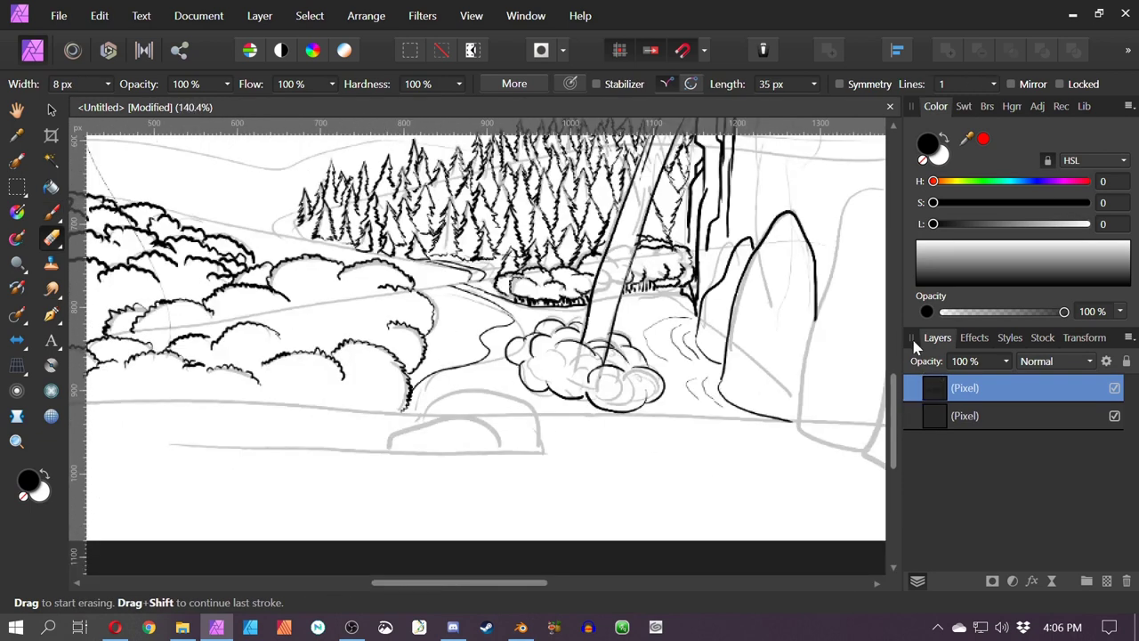
# Brush long curved flow lines down the upper and middle waterfall
pyautogui.moveTo(801, 267)
pyautogui.mouseDown()
pyautogui.moveTo(631, 407)
pyautogui.moveTo(645, 542)
pyautogui.mouseUp()
pyautogui.click(52, 212)
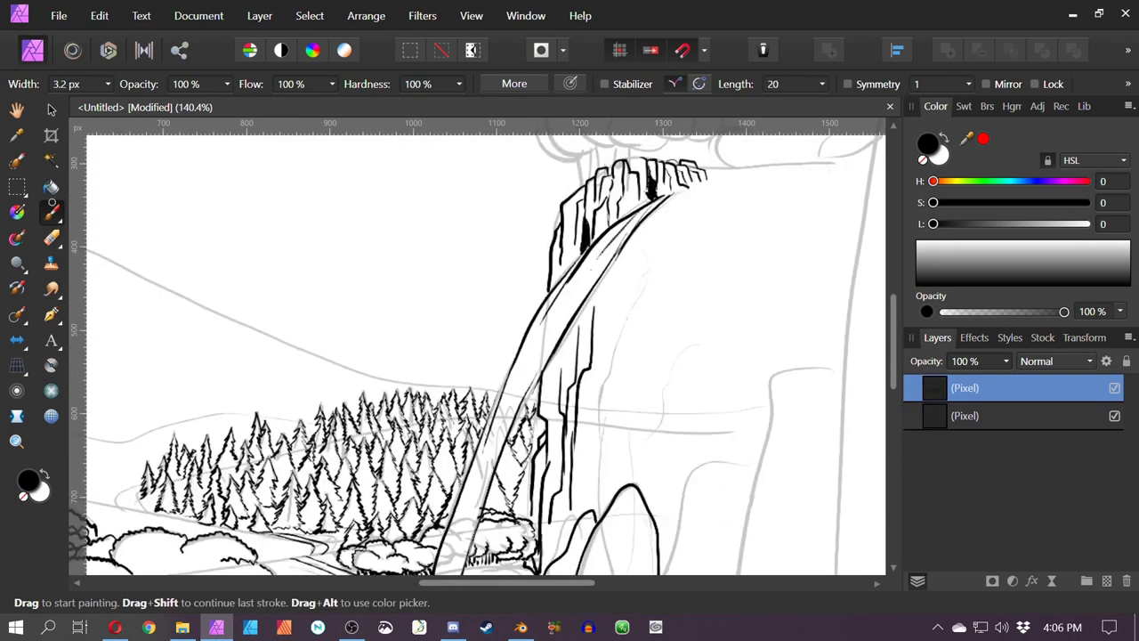
pyautogui.moveTo(627, 220); pyautogui.dragTo(486, 450)
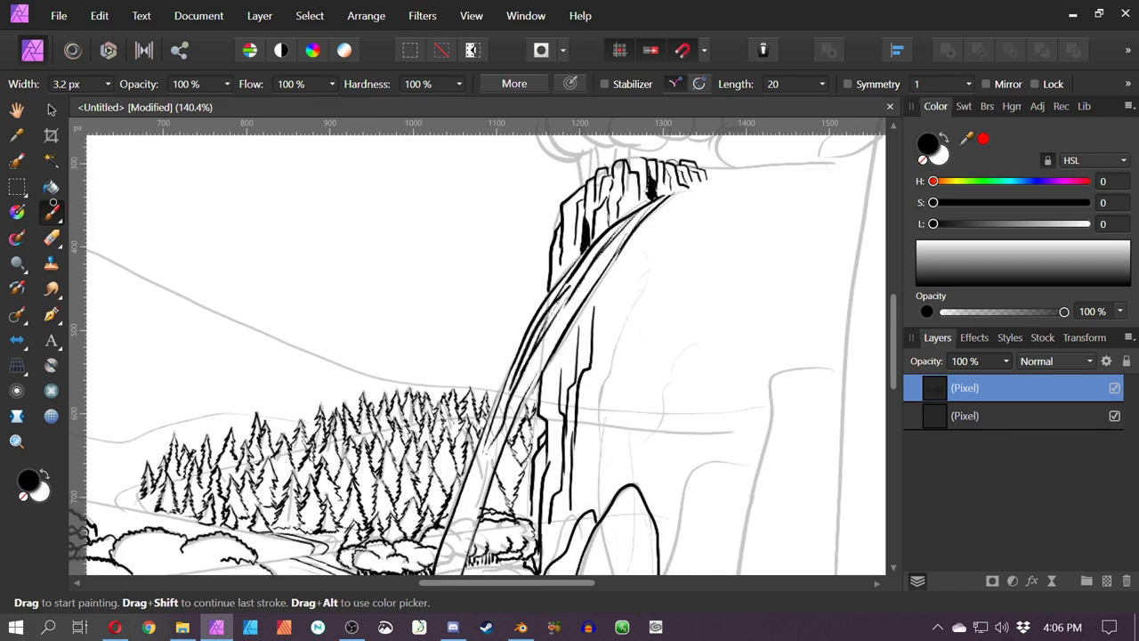
pyautogui.moveTo(557, 317); pyautogui.dragTo(471, 510)
pyautogui.moveTo(494, 429); pyautogui.dragTo(445, 566)
pyautogui.moveTo(474, 486); pyautogui.dragTo(447, 566)
pyautogui.moveTo(595, 267); pyautogui.dragTo(543, 353)
pyautogui.moveTo(581, 296); pyautogui.dragTo(540, 361)
pyautogui.moveTo(566, 316)
pyautogui.mouseDown()
pyautogui.moveTo(515, 415)
pyautogui.moveTo(534, 280)
pyautogui.moveTo(496, 332)
pyautogui.mouseUp()
# Extend the waterfall's flow lines down into the spray clouds at its base
pyautogui.press('space')
pyautogui.moveTo(525, 246); pyautogui.dragTo(495, 340)
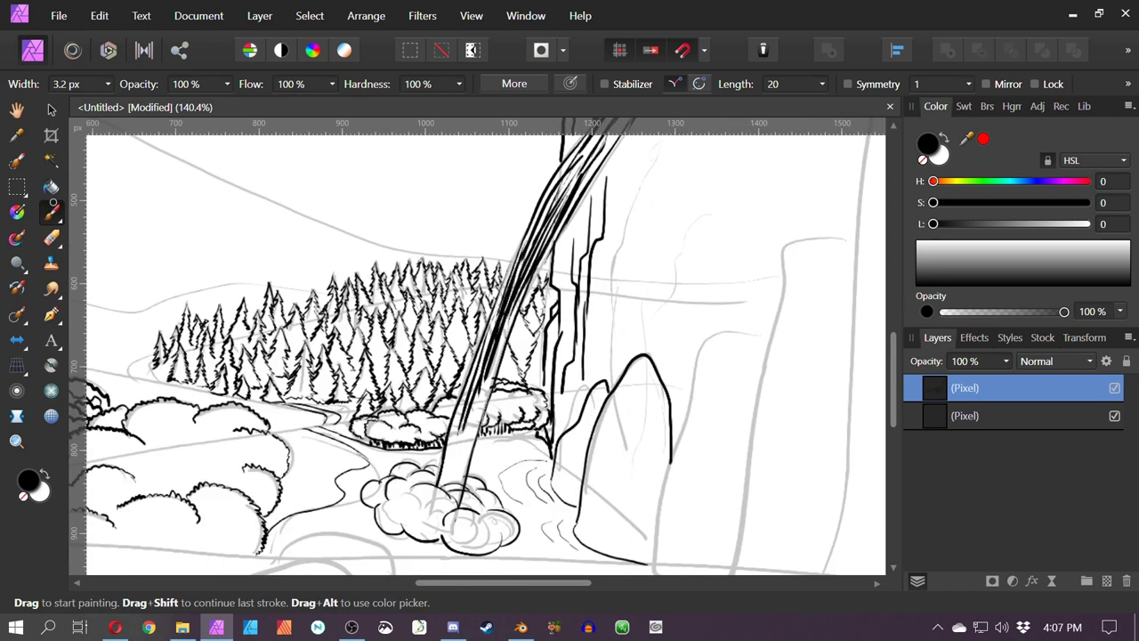
pyautogui.moveTo(486, 381); pyautogui.dragTo(461, 473)
pyautogui.moveTo(468, 414); pyautogui.dragTo(447, 495)
pyautogui.scroll(2, 496, 283)
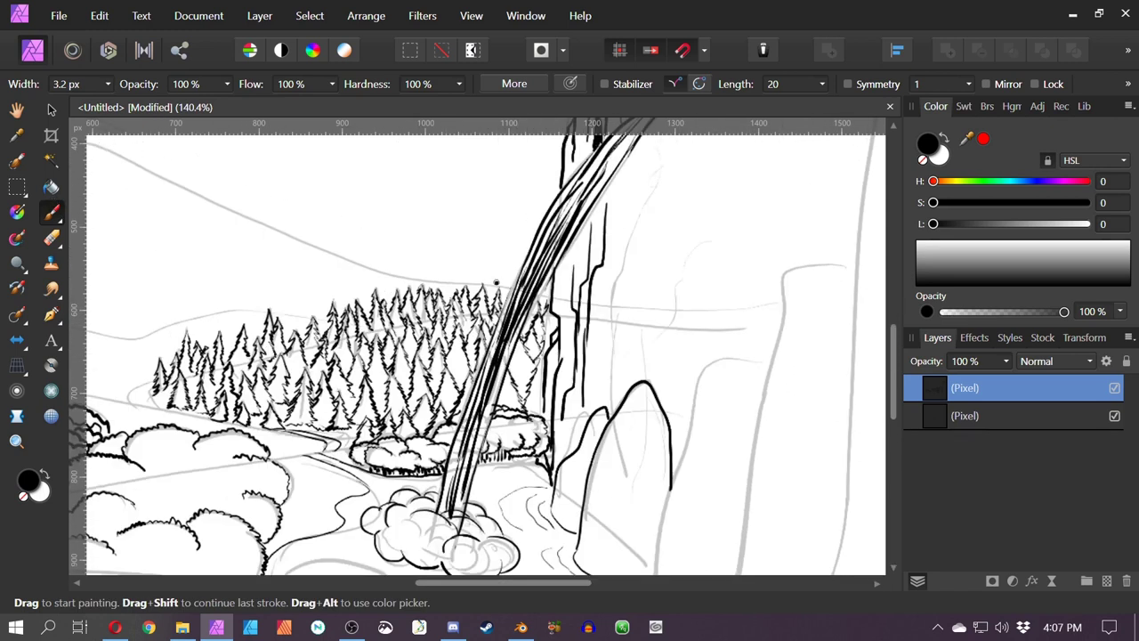
# Brush extra overlapping flow lines along the waterfall's upper curve to build up a dark band
pyautogui.scroll(-3, 496, 283)
pyautogui.scroll(3, 554, 288)
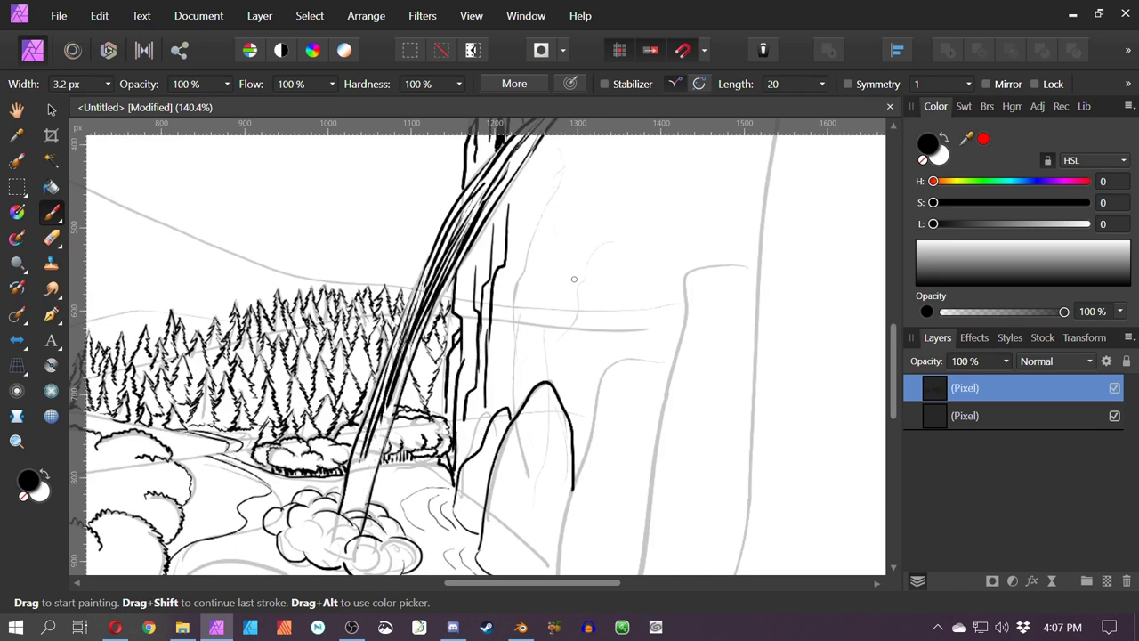
pyautogui.moveTo(580, 273)
pyautogui.mouseDown()
pyautogui.moveTo(539, 353)
pyautogui.moveTo(539, 392)
pyautogui.mouseUp()
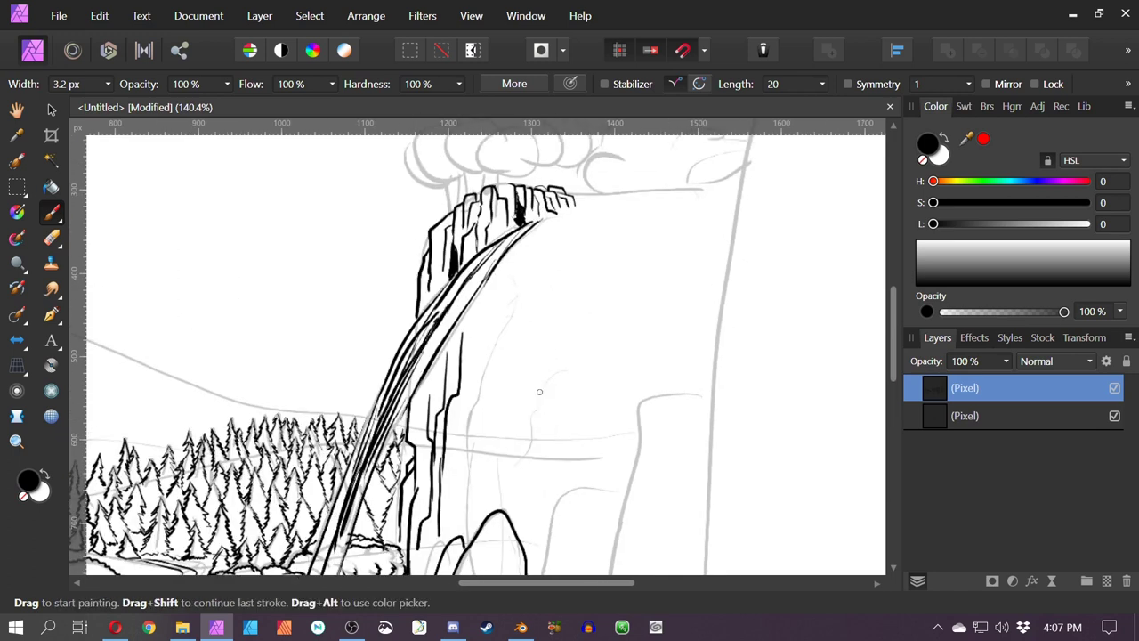
pyautogui.moveTo(436, 316); pyautogui.dragTo(397, 375)
pyautogui.moveTo(486, 272)
pyautogui.mouseDown()
pyautogui.moveTo(443, 321)
pyautogui.moveTo(417, 385)
pyautogui.mouseUp()
pyautogui.moveTo(451, 317); pyautogui.dragTo(375, 450)
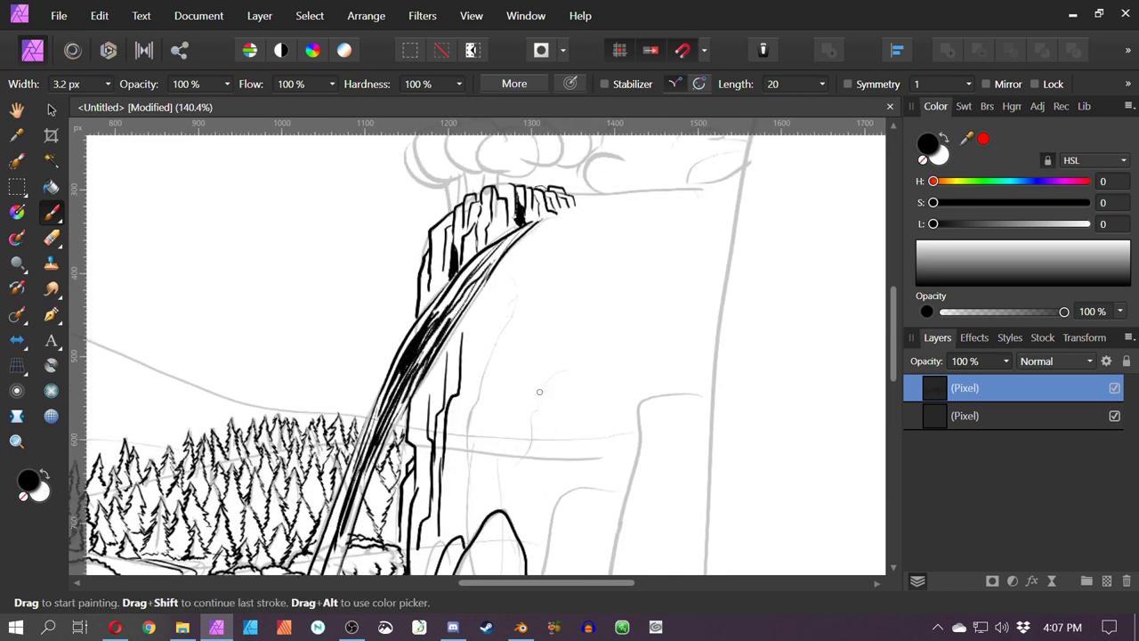
# Ink long jagged vertical cracks down the cliff face to the right of the waterfall
pyautogui.scroll(-3, 598, 327)
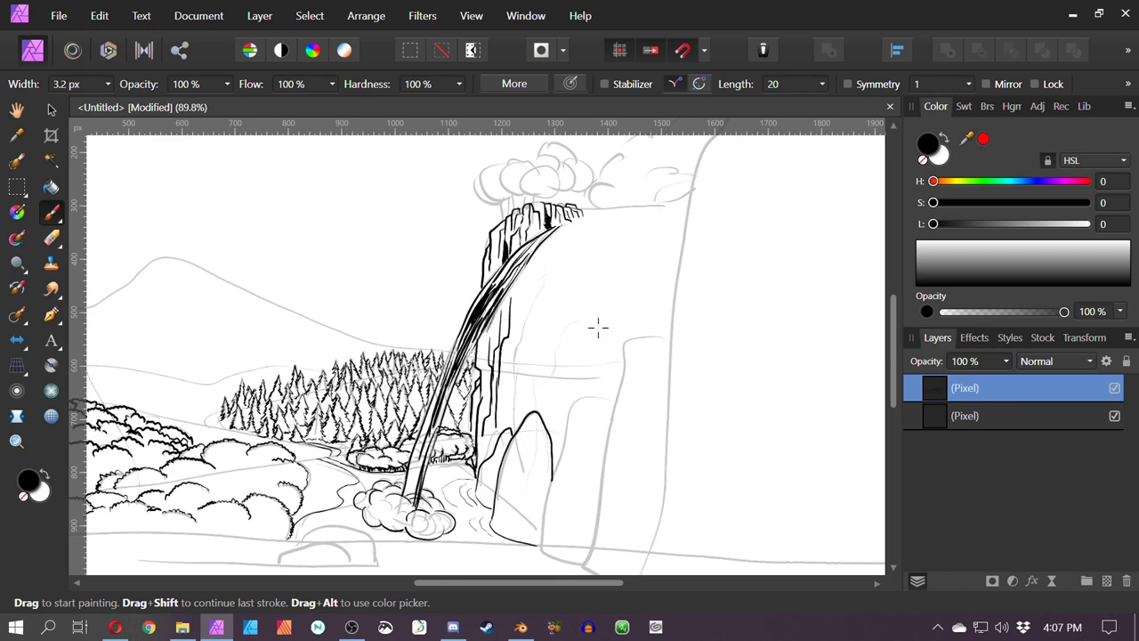
pyautogui.moveTo(550, 231)
pyautogui.mouseDown()
pyautogui.moveTo(535, 393)
pyautogui.moveTo(581, 260)
pyautogui.moveTo(596, 380)
pyautogui.mouseUp()
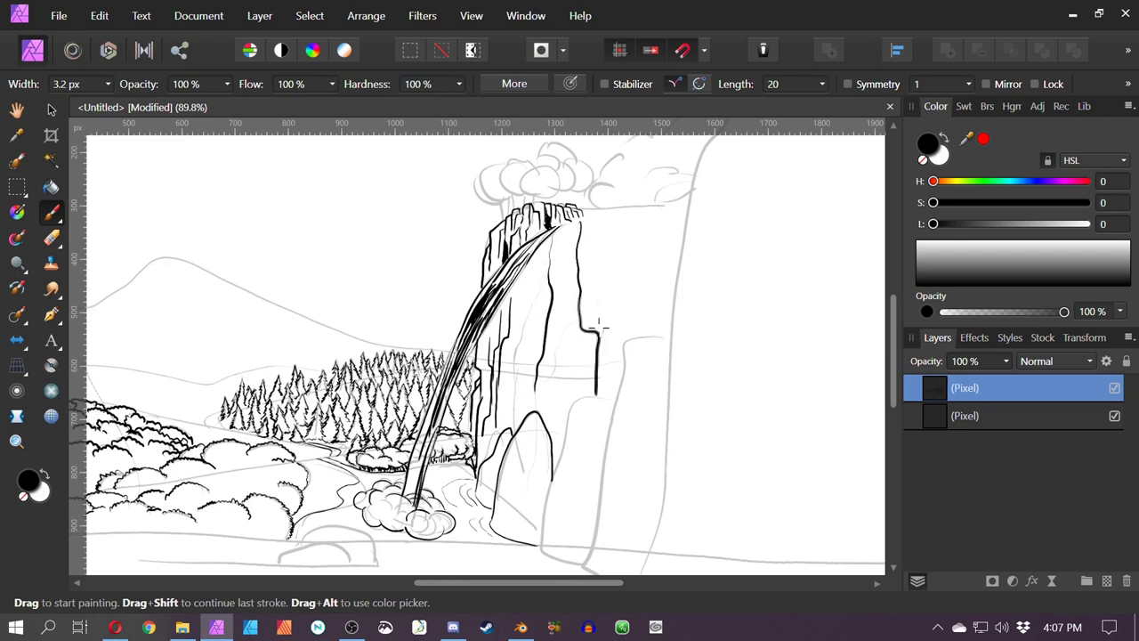
pyautogui.moveTo(562, 233); pyautogui.dragTo(589, 393)
pyautogui.moveTo(553, 320); pyautogui.dragTo(568, 415)
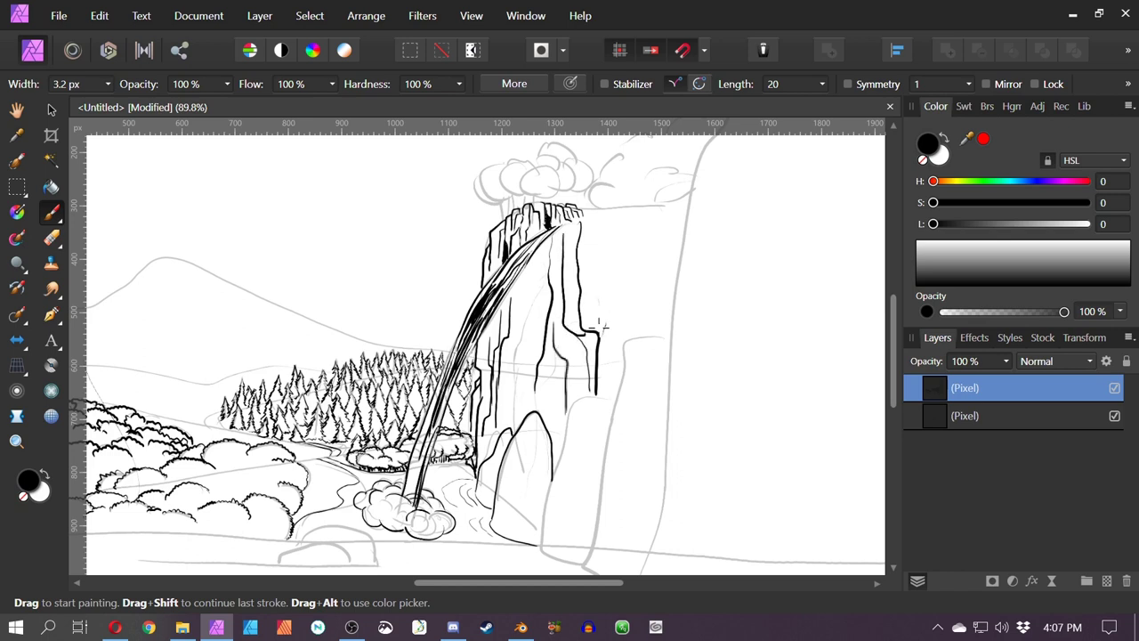
# Ink blocky rock columns with stepped tops along the cliff's upper right edge
pyautogui.moveTo(554, 330)
pyautogui.mouseDown()
pyautogui.moveTo(557, 252)
pyautogui.moveTo(593, 209)
pyautogui.moveTo(620, 260)
pyautogui.mouseUp()
pyautogui.moveTo(621, 206)
pyautogui.mouseDown()
pyautogui.moveTo(664, 246)
pyautogui.moveTo(662, 306)
pyautogui.mouseUp()
pyautogui.moveTo(652, 246); pyautogui.dragTo(650, 317)
pyautogui.moveTo(639, 246)
pyautogui.mouseDown()
pyautogui.moveTo(631, 318)
pyautogui.moveTo(620, 280)
pyautogui.mouseUp()
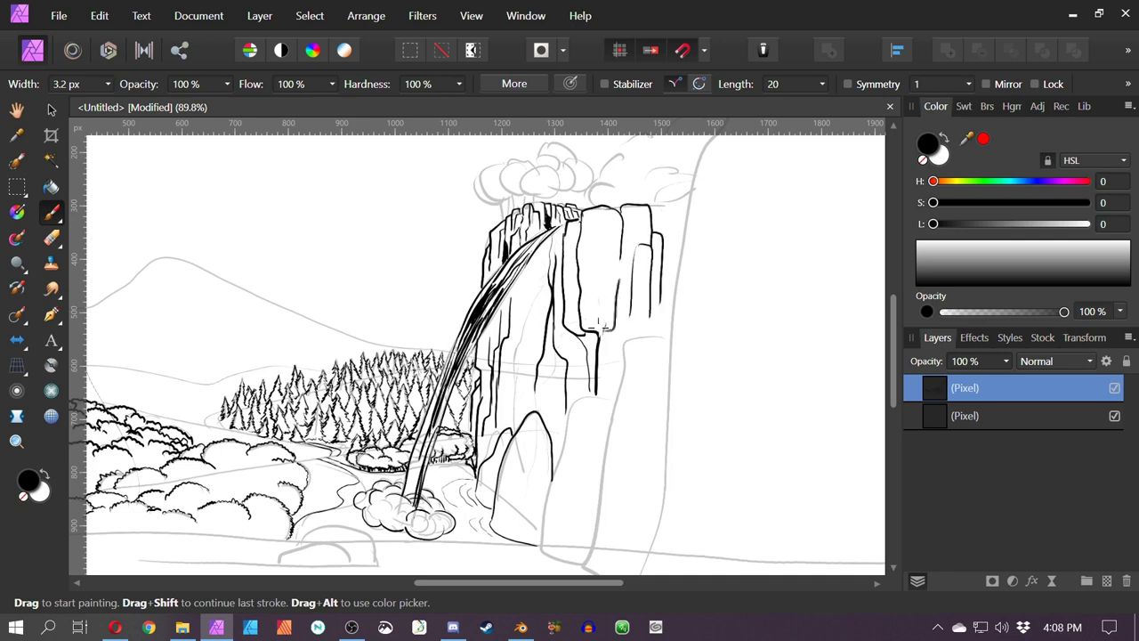
# Add inner facet lines to the upper right rock columns and erase the stray line at a column's top
pyautogui.moveTo(614, 324); pyautogui.dragTo(603, 284)
pyautogui.moveTo(609, 233)
pyautogui.mouseDown()
pyautogui.moveTo(609, 284)
pyautogui.moveTo(631, 335)
pyautogui.moveTo(635, 317)
pyautogui.mouseUp()
pyautogui.moveTo(641, 267); pyautogui.dragTo(641, 327)
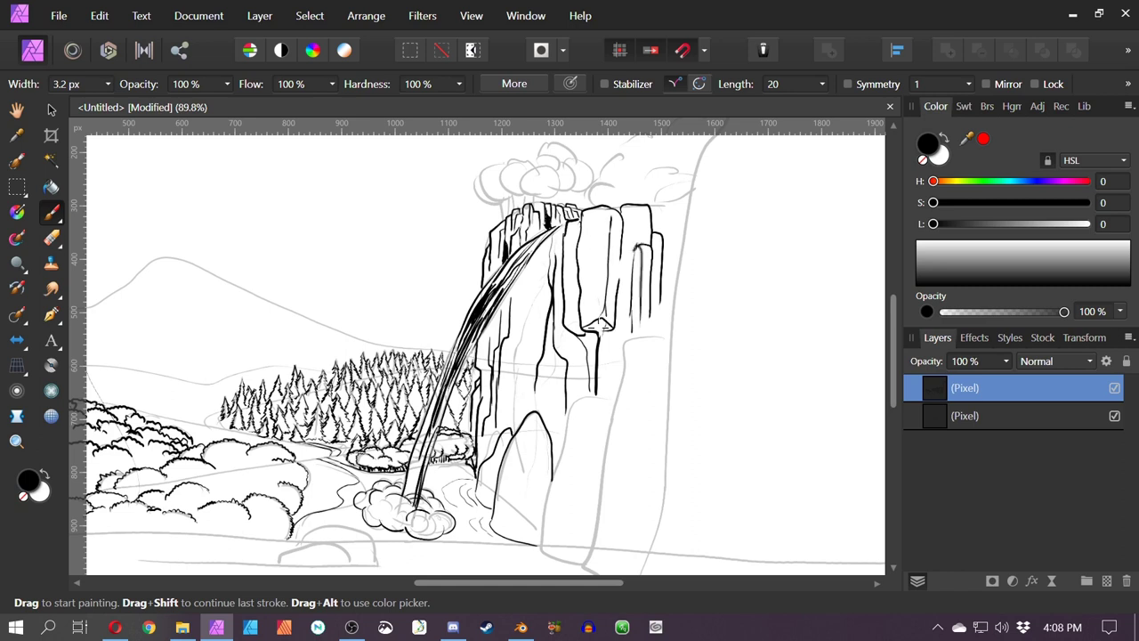
pyautogui.moveTo(638, 245); pyautogui.dragTo(653, 336)
pyautogui.press('e')
pyautogui.moveTo(650, 206)
pyautogui.mouseDown()
pyautogui.moveTo(669, 166)
pyautogui.moveTo(654, 212)
pyautogui.mouseUp()
pyautogui.press('b')
# Ink the two tall rounded foreground rocks in front of the right cliff
pyautogui.moveTo(667, 400); pyautogui.dragTo(534, 278)
pyautogui.moveTo(488, 247)
pyautogui.mouseDown()
pyautogui.moveTo(403, 427)
pyautogui.moveTo(449, 452)
pyautogui.mouseUp()
pyautogui.moveTo(540, 200); pyautogui.dragTo(458, 473)
pyautogui.scroll(-3, 592, 352)
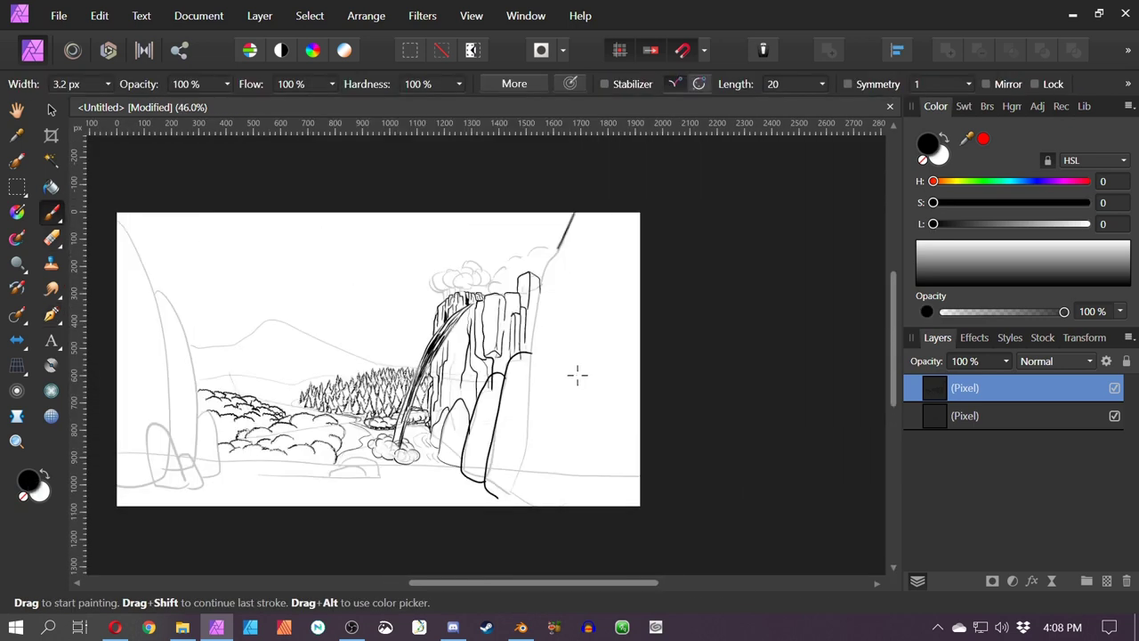
pyautogui.press('e')
pyautogui.press('b')
# Ink the foreground ground line and two overlapping boulders at its middle, undoing an unwanted stroke
pyautogui.scroll(3, 785, 409)
pyautogui.moveTo(728, 408); pyautogui.dragTo(598, 407)
pyautogui.moveTo(606, 421)
pyautogui.mouseDown()
pyautogui.moveTo(574, 396)
pyautogui.moveTo(547, 407)
pyautogui.mouseUp()
pyautogui.moveTo(606, 422); pyautogui.dragTo(519, 425)
pyautogui.moveTo(577, 425)
pyautogui.mouseDown()
pyautogui.moveTo(547, 429)
pyautogui.moveTo(558, 405)
pyautogui.moveTo(503, 427)
pyautogui.moveTo(317, 426)
pyautogui.mouseUp()
pyautogui.hotkey('ctrl', 'z')
# Ink the left foreground cliff's tall pillar edges and the rounded rock leaning against its base
pyautogui.moveTo(347, 406)
pyautogui.mouseDown()
pyautogui.moveTo(349, 429)
pyautogui.moveTo(317, 313)
pyautogui.mouseUp()
pyautogui.moveTo(310, 405); pyautogui.dragTo(249, 139)
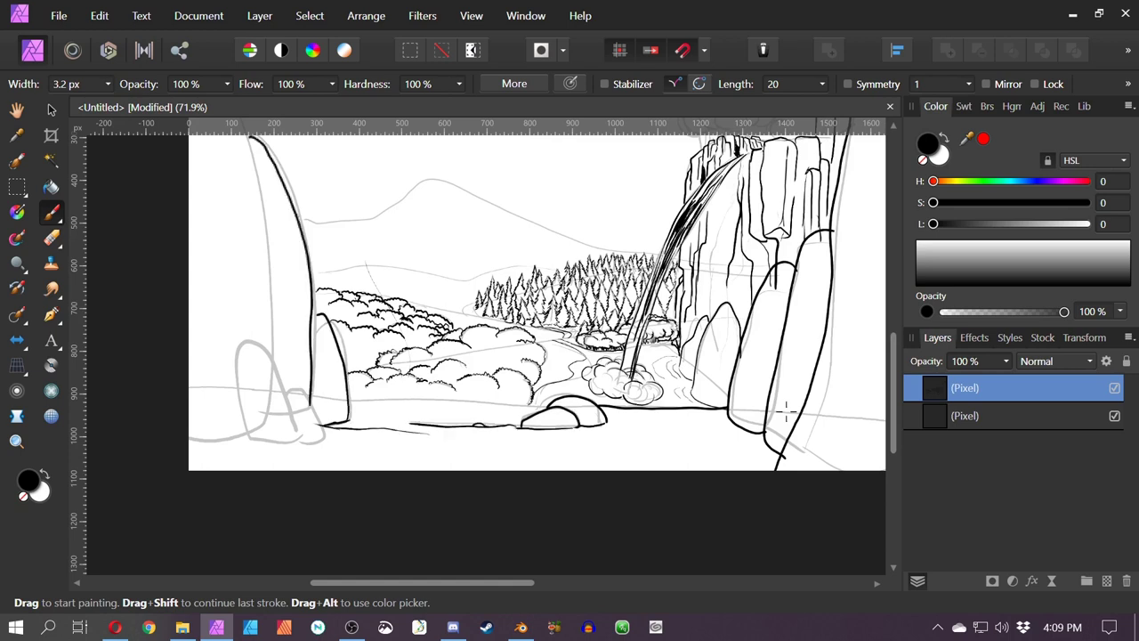
pyautogui.moveTo(267, 267); pyautogui.dragTo(410, 342)
pyautogui.moveTo(416, 435); pyautogui.dragTo(342, 99)
pyautogui.moveTo(387, 205); pyautogui.dragTo(399, 357)
# Ink the large oval rock and small boulder at the left cliff's foot, with the ground line reaching the page edge
pyautogui.moveTo(462, 545); pyautogui.dragTo(502, 371)
pyautogui.scroll(3, 498, 372)
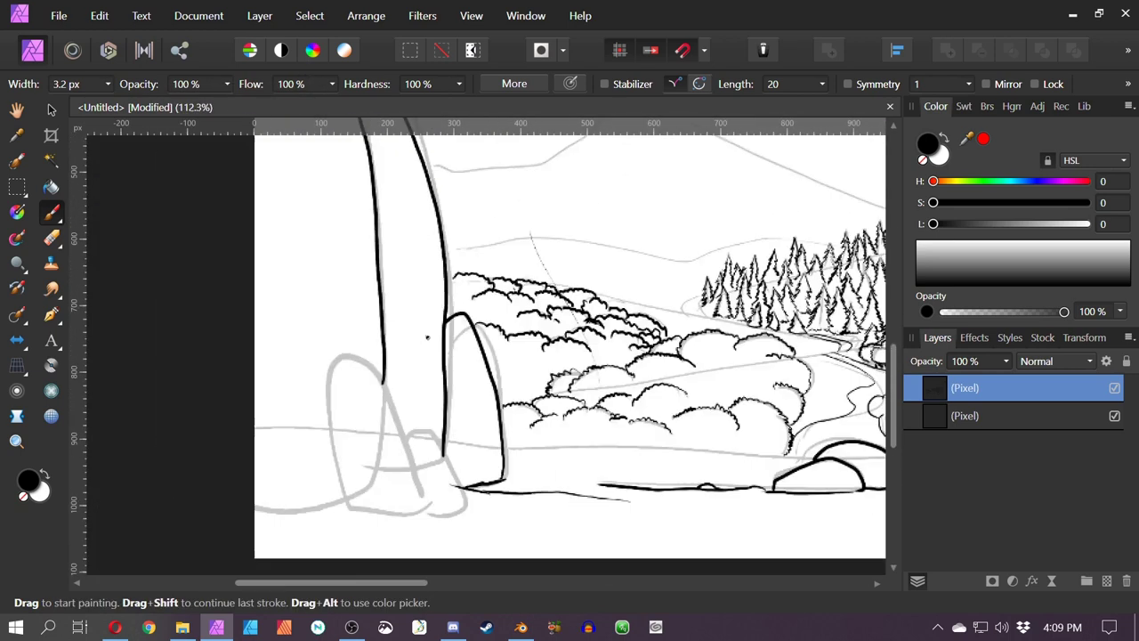
pyautogui.moveTo(485, 412); pyautogui.dragTo(504, 464)
pyautogui.moveTo(423, 350); pyautogui.dragTo(469, 486)
pyautogui.moveTo(384, 458); pyautogui.dragTo(294, 470)
# On the lower pixel layer, sketch distant rounded bushes between the left bushes and conifers and along the river bend
pyautogui.scroll(-2, 472, 300)
pyautogui.scroll(4, 810, 216)
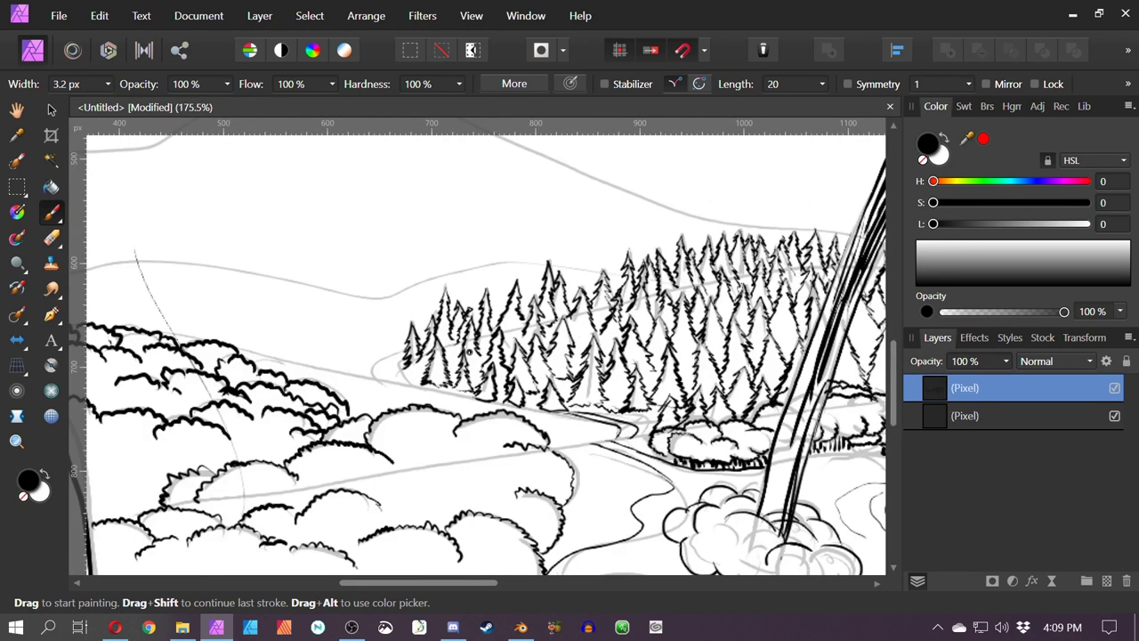
pyautogui.click(931, 414)
pyautogui.moveTo(242, 352); pyautogui.dragTo(406, 383)
pyautogui.moveTo(384, 386); pyautogui.dragTo(453, 403)
pyautogui.moveTo(290, 366); pyautogui.dragTo(393, 405)
pyautogui.moveTo(447, 401)
pyautogui.mouseDown()
pyautogui.moveTo(486, 414)
pyautogui.moveTo(473, 396)
pyautogui.mouseUp()
pyautogui.moveTo(531, 420); pyautogui.dragTo(557, 434)
pyautogui.moveTo(555, 423); pyautogui.dragTo(600, 432)
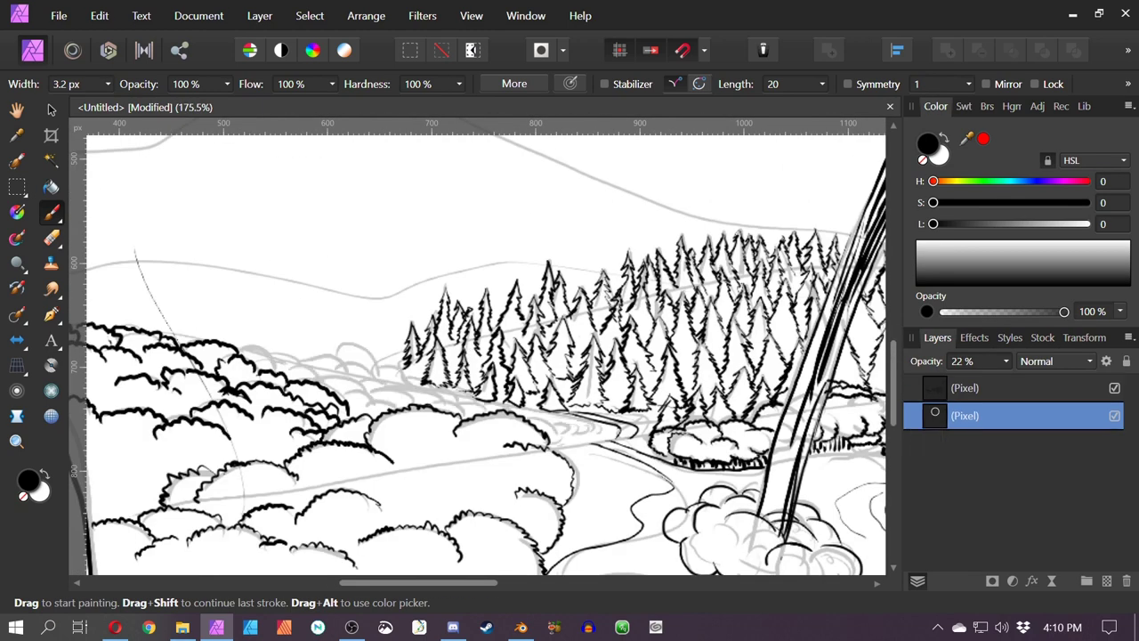
# On the upper pixel layer, ink short grass strokes beneath the sketched bushes at the river bend
pyautogui.click(965, 388)
pyautogui.scroll(5, 594, 437)
pyautogui.moveTo(516, 411)
pyautogui.mouseDown()
pyautogui.moveTo(567, 421)
pyautogui.moveTo(488, 459)
pyautogui.mouseUp()
pyautogui.moveTo(579, 455); pyautogui.dragTo(465, 483)
pyautogui.moveTo(677, 472); pyautogui.dragTo(318, 338)
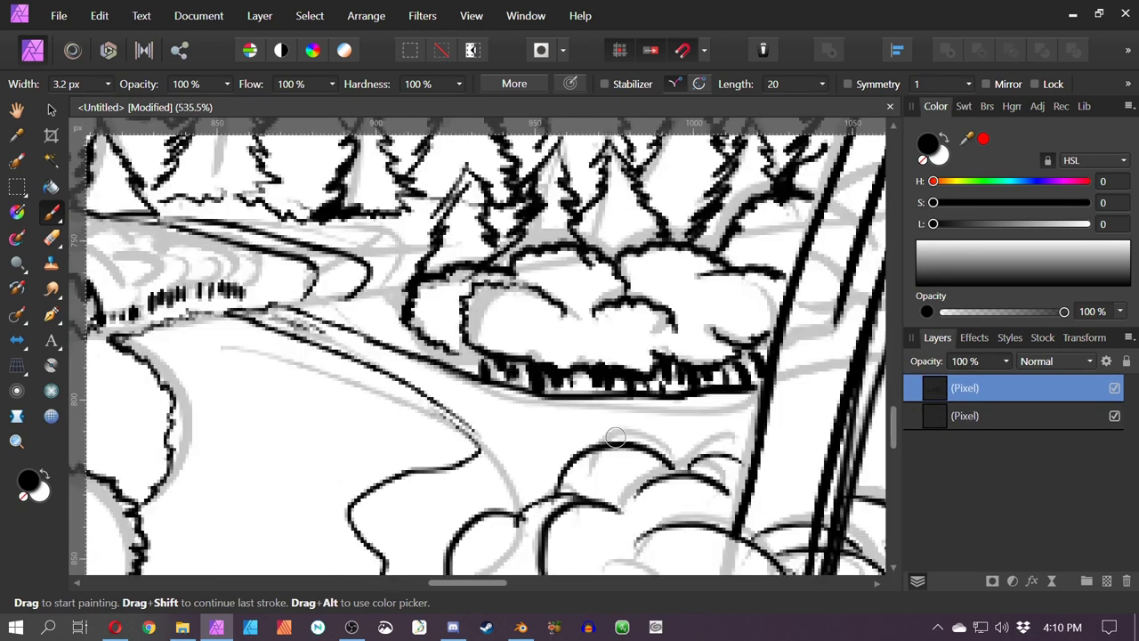
# Ink the small overlapping bushes curving along the river bend below the conifers
pyautogui.moveTo(400, 381); pyautogui.dragTo(447, 374)
pyautogui.moveTo(299, 311); pyautogui.dragTo(407, 283)
pyautogui.moveTo(371, 330); pyautogui.dragTo(615, 437)
pyautogui.moveTo(453, 363); pyautogui.dragTo(472, 405)
pyautogui.moveTo(365, 367); pyautogui.dragTo(394, 422)
pyautogui.moveTo(302, 358)
pyautogui.mouseDown()
pyautogui.moveTo(384, 366)
pyautogui.moveTo(534, 490)
pyautogui.mouseUp()
pyautogui.moveTo(324, 435); pyautogui.dragTo(427, 456)
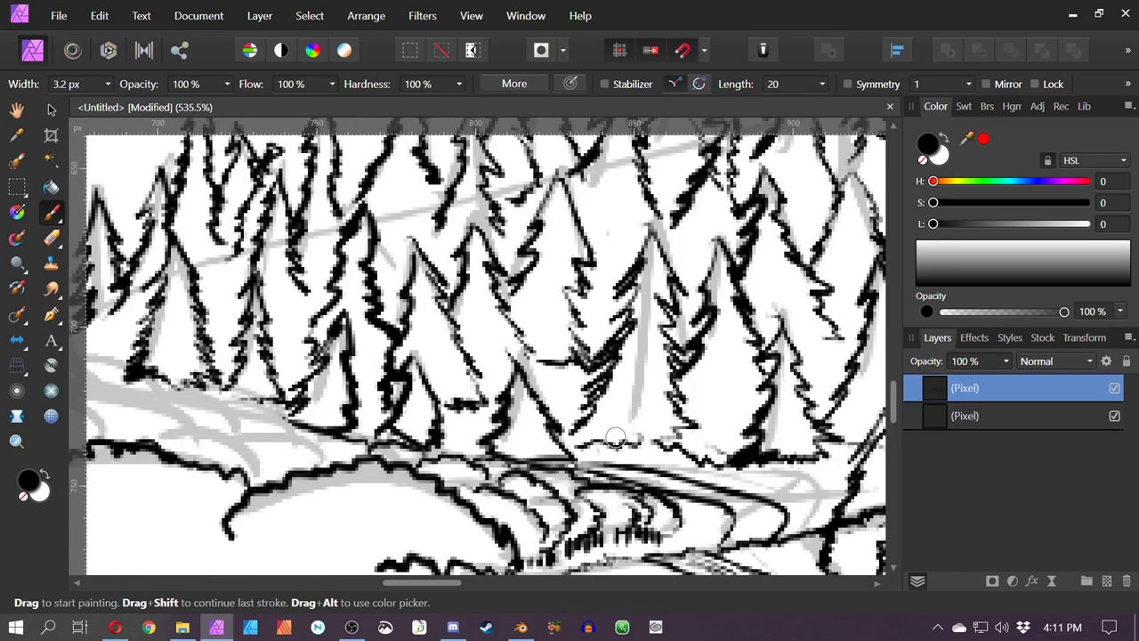
# Ink rows of small distant bushes along the foot of the conifers, overlapping behind the larger bushes
pyautogui.moveTo(242, 440); pyautogui.dragTo(330, 465)
pyautogui.moveTo(219, 397); pyautogui.dragTo(306, 422)
pyautogui.moveTo(206, 440)
pyautogui.mouseDown()
pyautogui.moveTo(468, 449)
pyautogui.moveTo(548, 483)
pyautogui.mouseUp()
pyautogui.moveTo(409, 410); pyautogui.dragTo(510, 443)
pyautogui.moveTo(425, 418); pyautogui.dragTo(460, 443)
pyautogui.moveTo(312, 407); pyautogui.dragTo(427, 412)
pyautogui.moveTo(236, 422); pyautogui.dragTo(383, 451)
pyautogui.moveTo(149, 423); pyautogui.dragTo(247, 440)
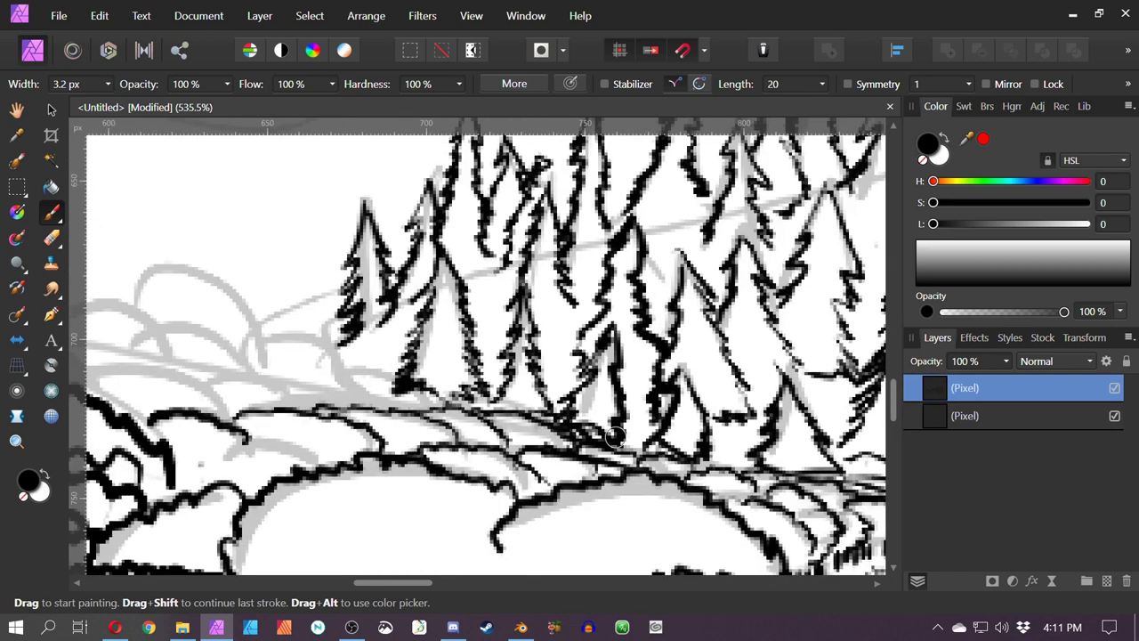
# Ink the remaining distant rounded bushes between the left hillside bushes and the first conifer
pyautogui.moveTo(322, 464); pyautogui.dragTo(516, 577)
pyautogui.moveTo(262, 492); pyautogui.dragTo(418, 534)
pyautogui.moveTo(358, 439); pyautogui.dragTo(498, 518)
pyautogui.moveTo(229, 445); pyautogui.dragTo(372, 486)
pyautogui.moveTo(326, 420)
pyautogui.mouseDown()
pyautogui.moveTo(416, 410)
pyautogui.moveTo(534, 490)
pyautogui.mouseUp()
pyautogui.moveTo(526, 480); pyautogui.dragTo(614, 525)
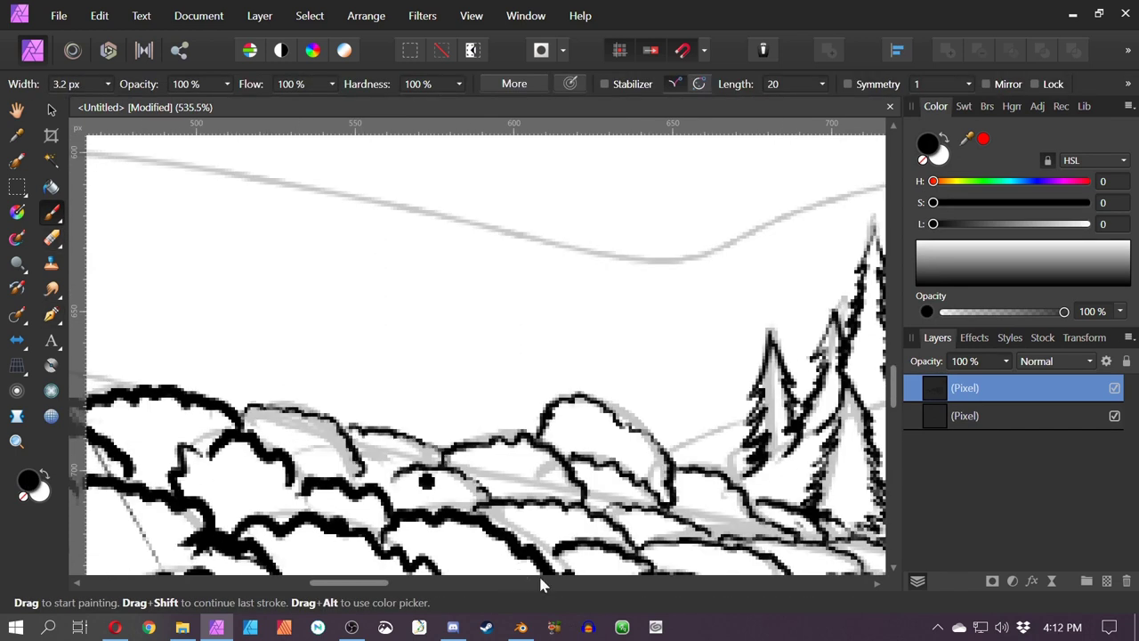
# Try brushing a cluster of overlapping rounded arcs in the empty sky above the mountain
pyautogui.scroll(-6, 504, 301)
pyautogui.scroll(-2, 516, 322)
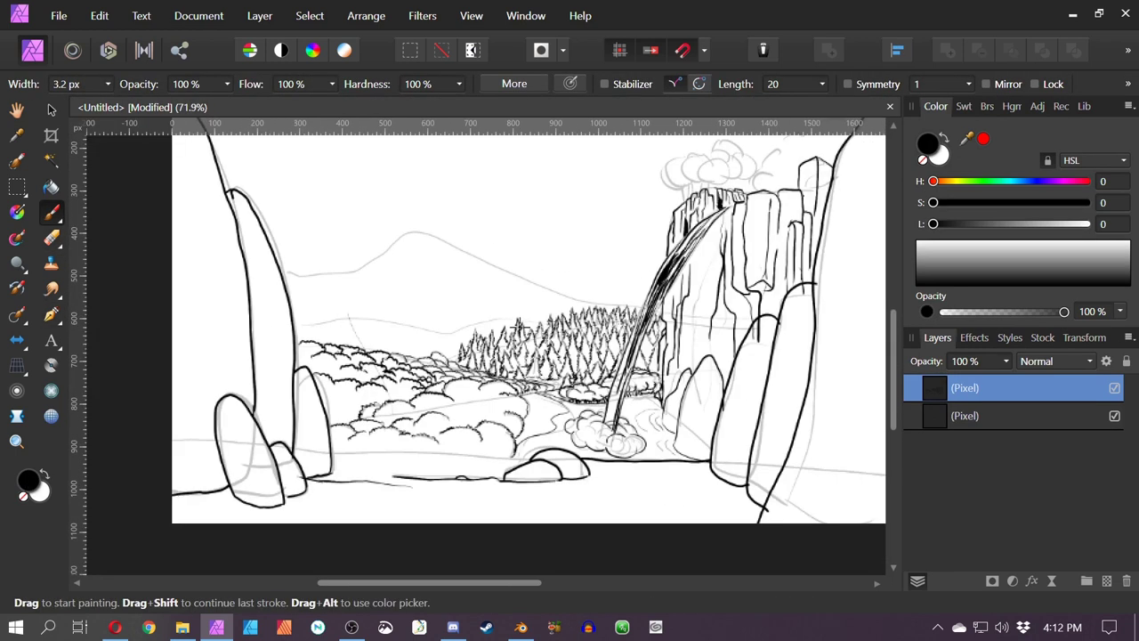
pyautogui.moveTo(532, 330); pyautogui.dragTo(493, 486)
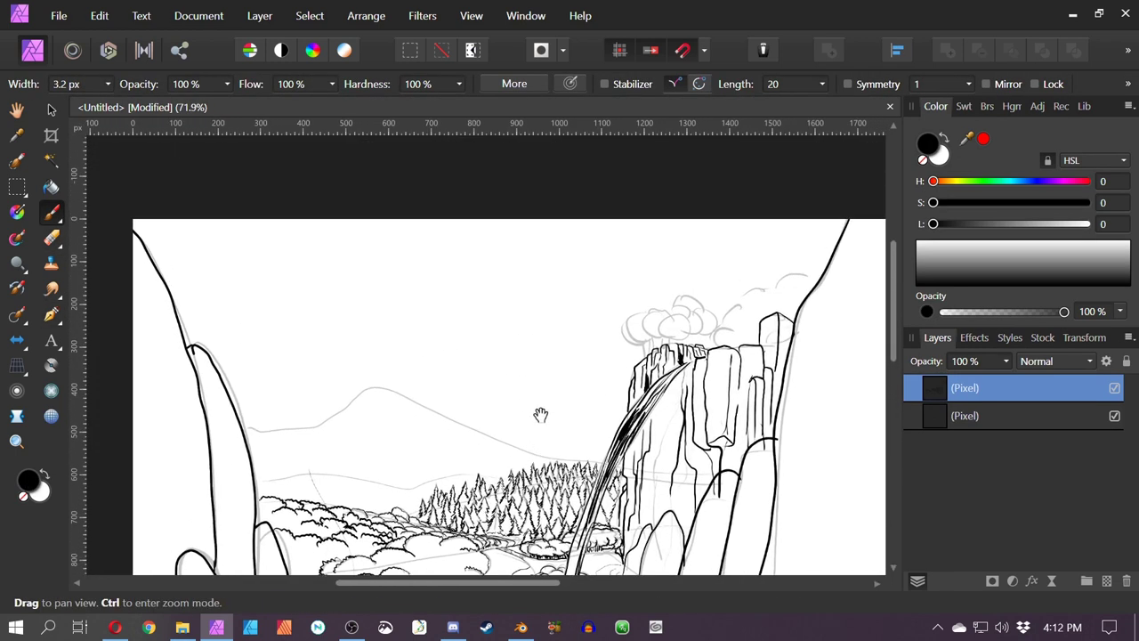
pyautogui.moveTo(278, 311)
pyautogui.mouseDown()
pyautogui.moveTo(338, 352)
pyautogui.moveTo(417, 378)
pyautogui.mouseUp()
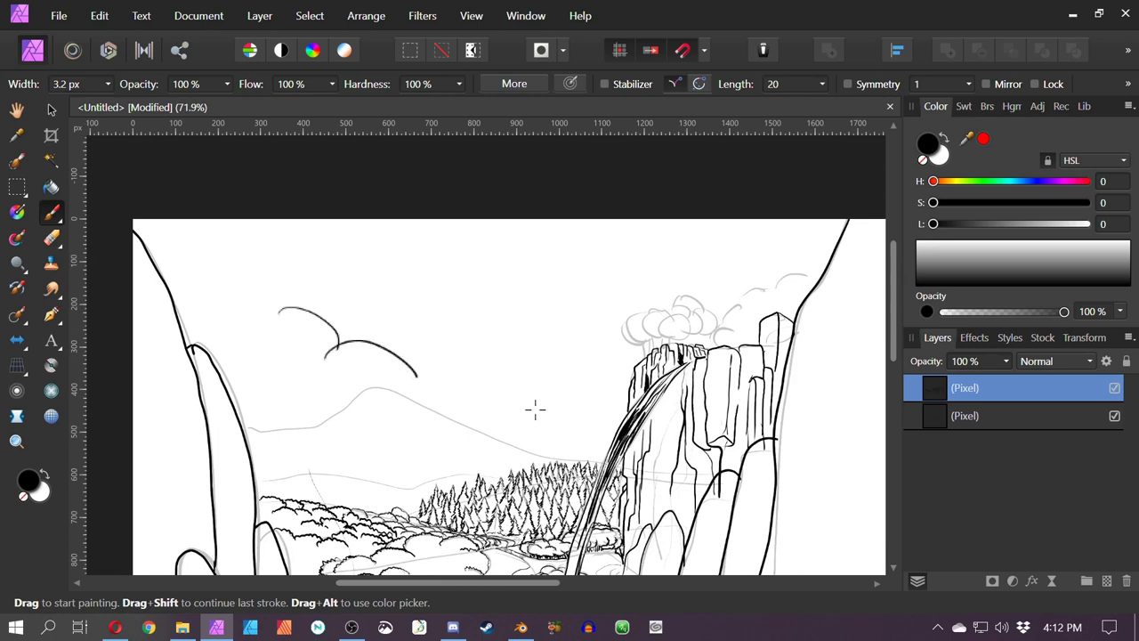
pyautogui.moveTo(353, 338); pyautogui.dragTo(441, 354)
pyautogui.moveTo(314, 311); pyautogui.dragTo(367, 314)
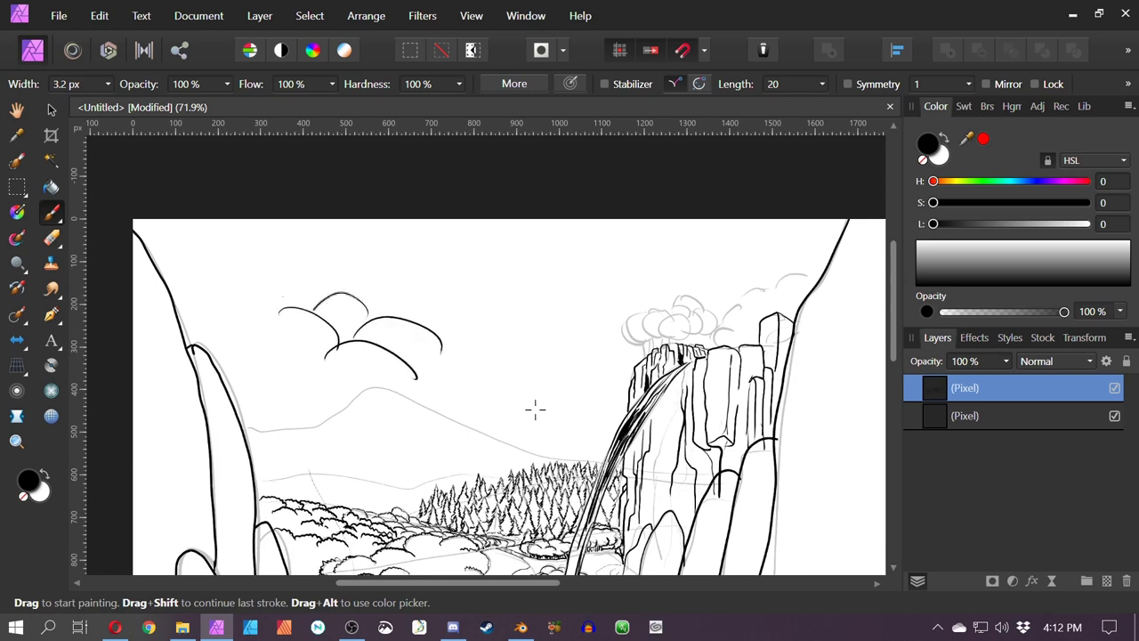
pyautogui.moveTo(280, 284); pyautogui.dragTo(414, 301)
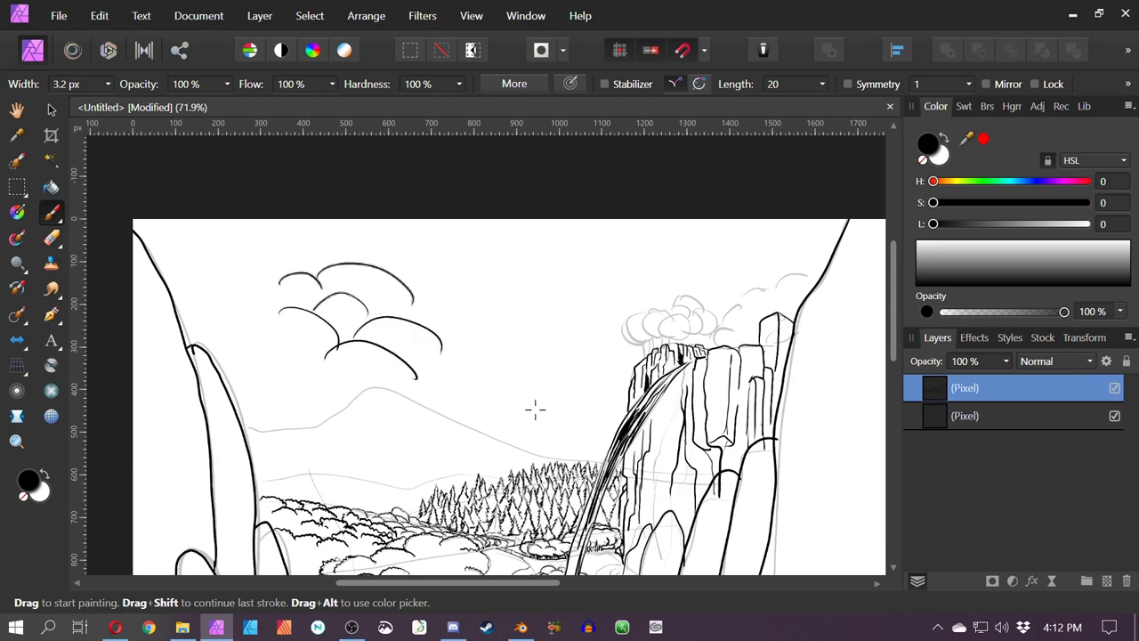
pyautogui.moveTo(317, 282); pyautogui.dragTo(328, 298)
# Undo the overlapping arcs brushed in the sky
pyautogui.hotkey('ctrl', 'z')
pyautogui.hotkey('ctrl', 'z')
pyautogui.hotkey('ctrl', 'z')
pyautogui.hotkey('ctrl', 'z')
pyautogui.hotkey('ctrl', 'z')
pyautogui.hotkey('ctrl', 'z')
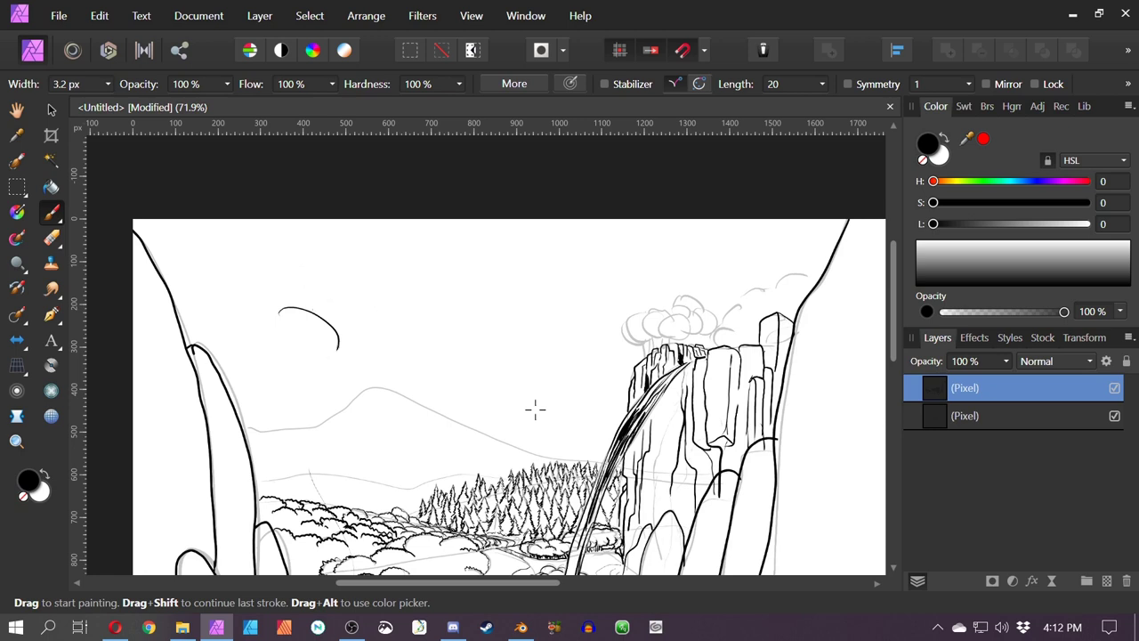
# Ink the far edge of the foreground ground from the left rocks to the middle boulders
pyautogui.scroll(-3, 535, 410)
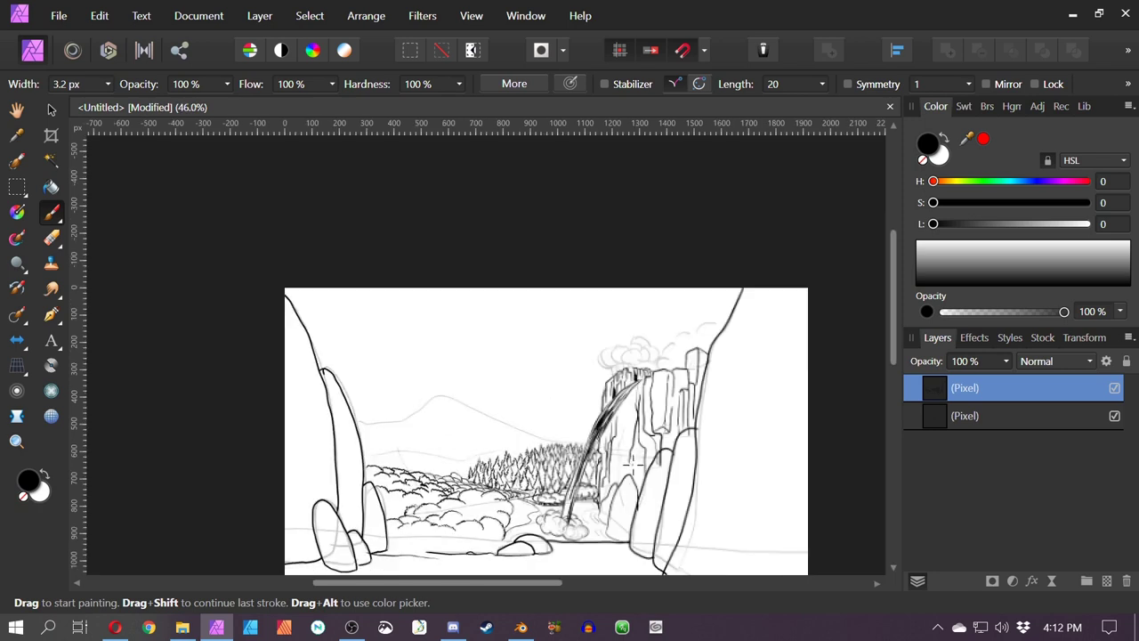
pyautogui.scroll(2, 535, 410)
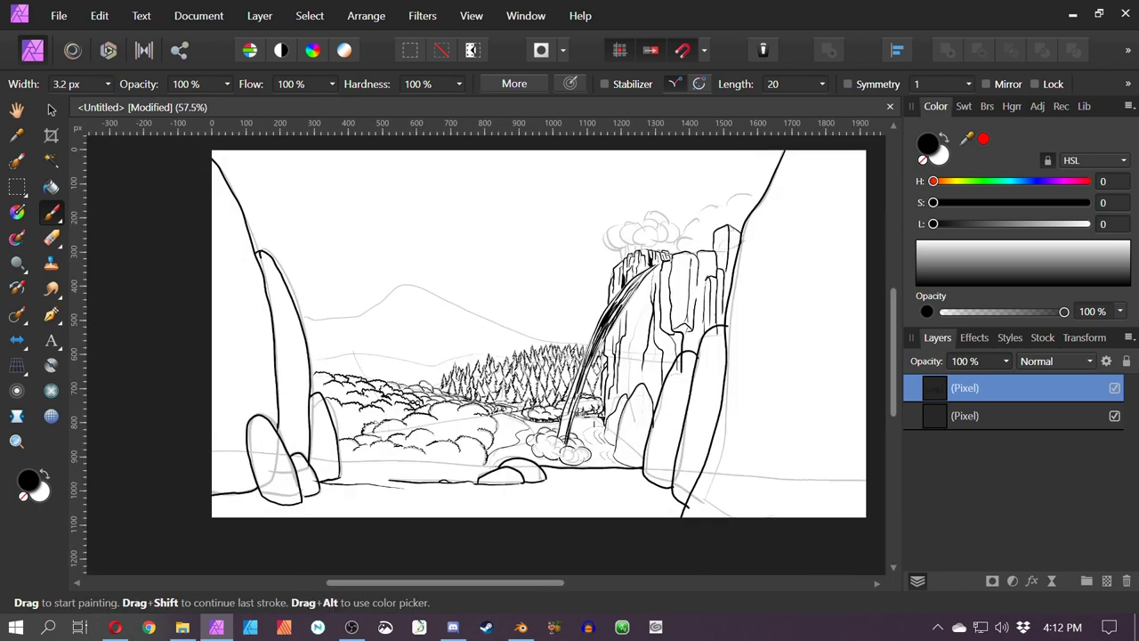
pyautogui.moveTo(693, 368); pyautogui.dragTo(594, 412)
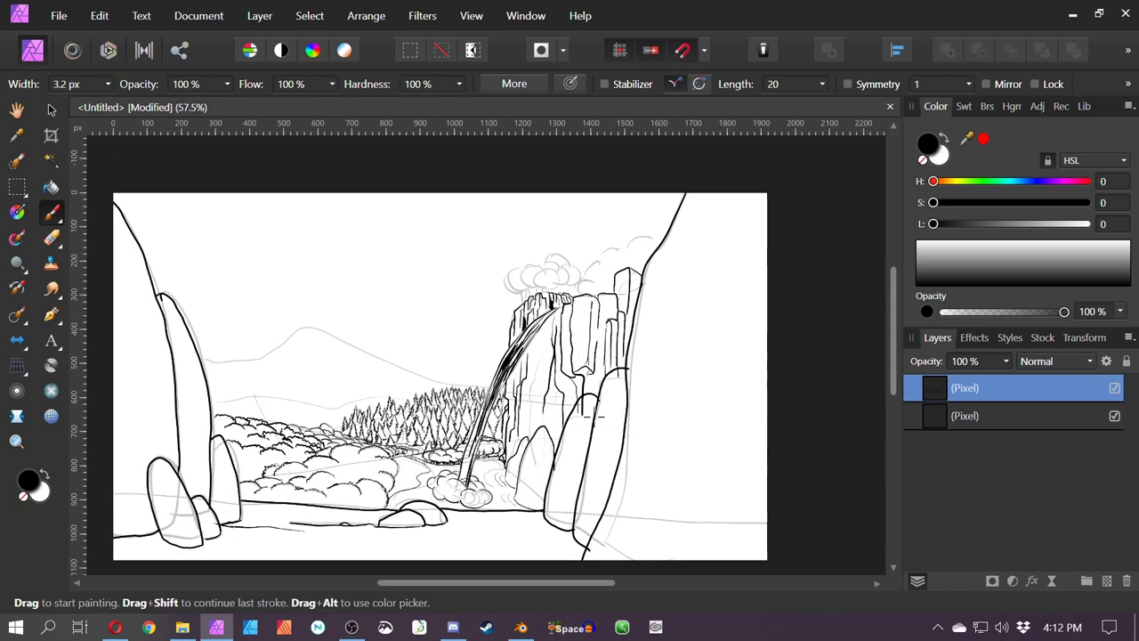
# Brush a demonstration cluster of overlapping rounded arcs in the sky beside the left cliff
pyautogui.scroll(1, 249, 382)
pyautogui.moveTo(396, 369); pyautogui.dragTo(540, 419)
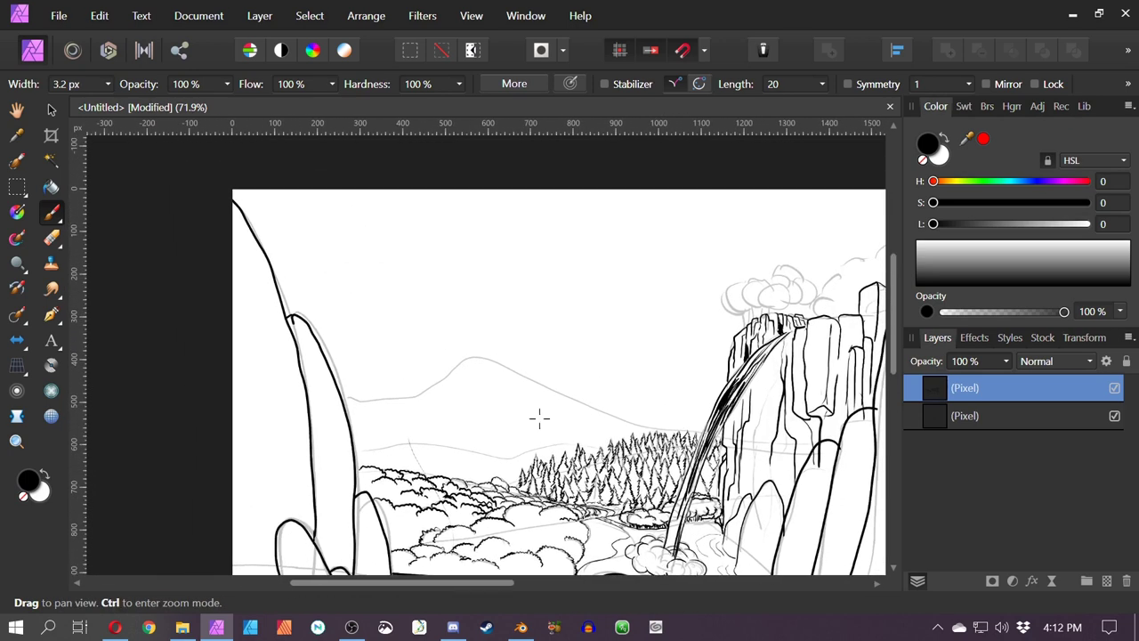
pyautogui.press('space')
pyautogui.moveTo(623, 418); pyautogui.dragTo(578, 305)
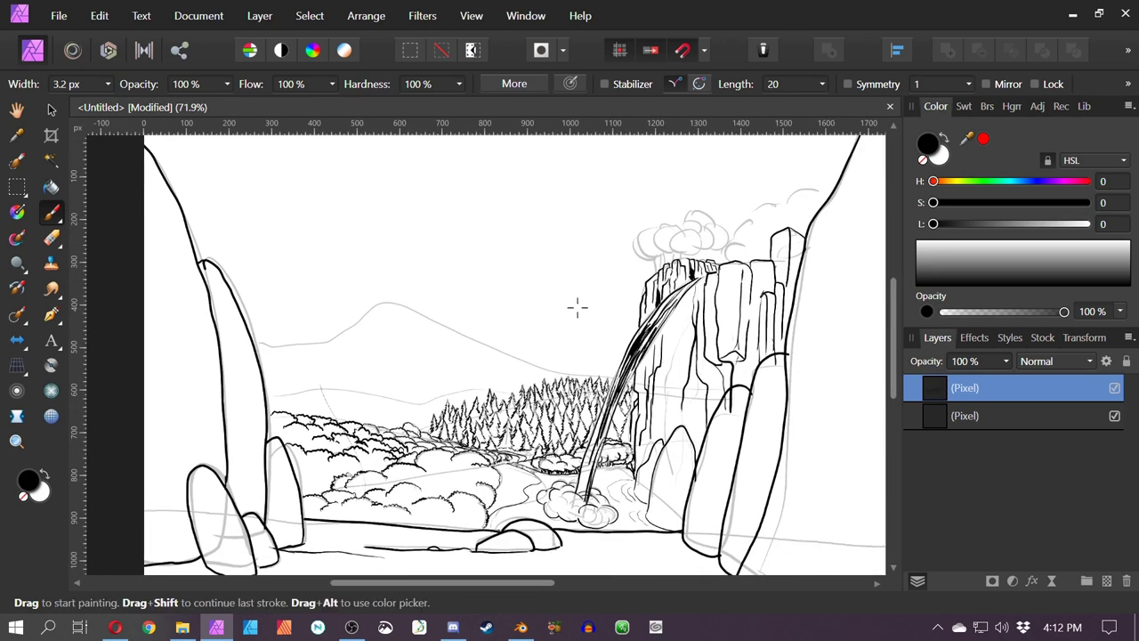
pyautogui.moveTo(246, 236)
pyautogui.mouseDown()
pyautogui.moveTo(292, 258)
pyautogui.moveTo(332, 248)
pyautogui.mouseUp()
pyautogui.moveTo(261, 213)
pyautogui.mouseDown()
pyautogui.moveTo(301, 228)
pyautogui.moveTo(339, 219)
pyautogui.moveTo(304, 195)
pyautogui.mouseUp()
pyautogui.moveTo(208, 200)
pyautogui.mouseDown()
pyautogui.moveTo(255, 194)
pyautogui.moveTo(270, 175)
pyautogui.moveTo(224, 211)
pyautogui.mouseUp()
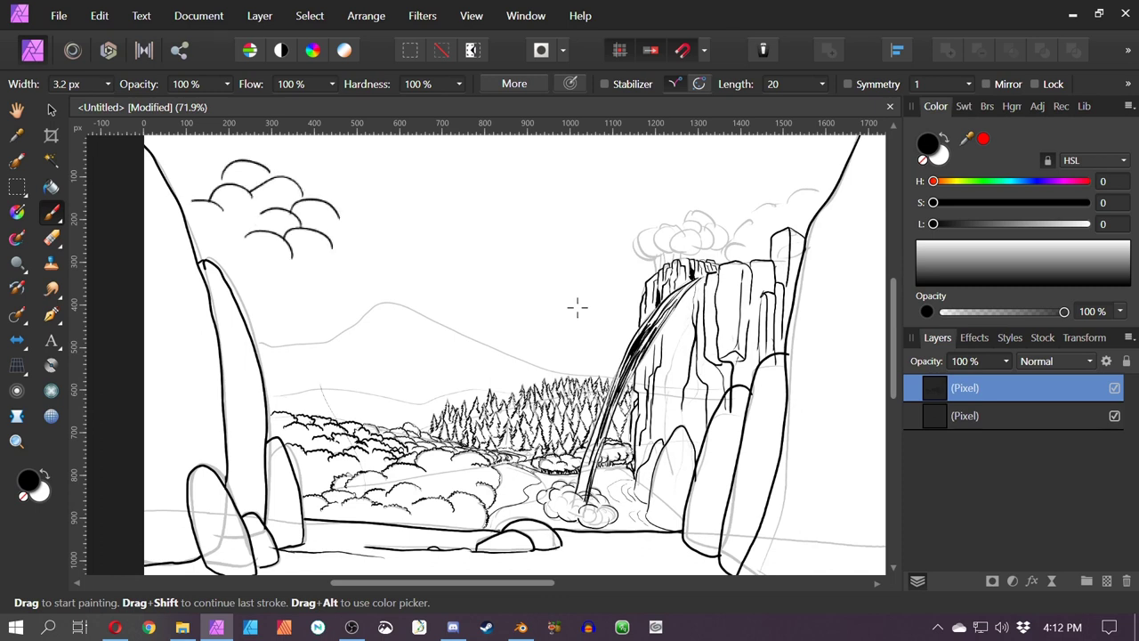
# Extend the arc cluster with wider overlapping curves and add two rounded side curves at its lower right
pyautogui.moveTo(322, 250); pyautogui.dragTo(374, 252)
pyautogui.moveTo(331, 195); pyautogui.dragTo(401, 205)
pyautogui.moveTo(283, 178); pyautogui.dragTo(390, 167)
pyautogui.moveTo(398, 235)
pyautogui.mouseDown()
pyautogui.moveTo(399, 263)
pyautogui.moveTo(351, 285)
pyautogui.mouseUp()
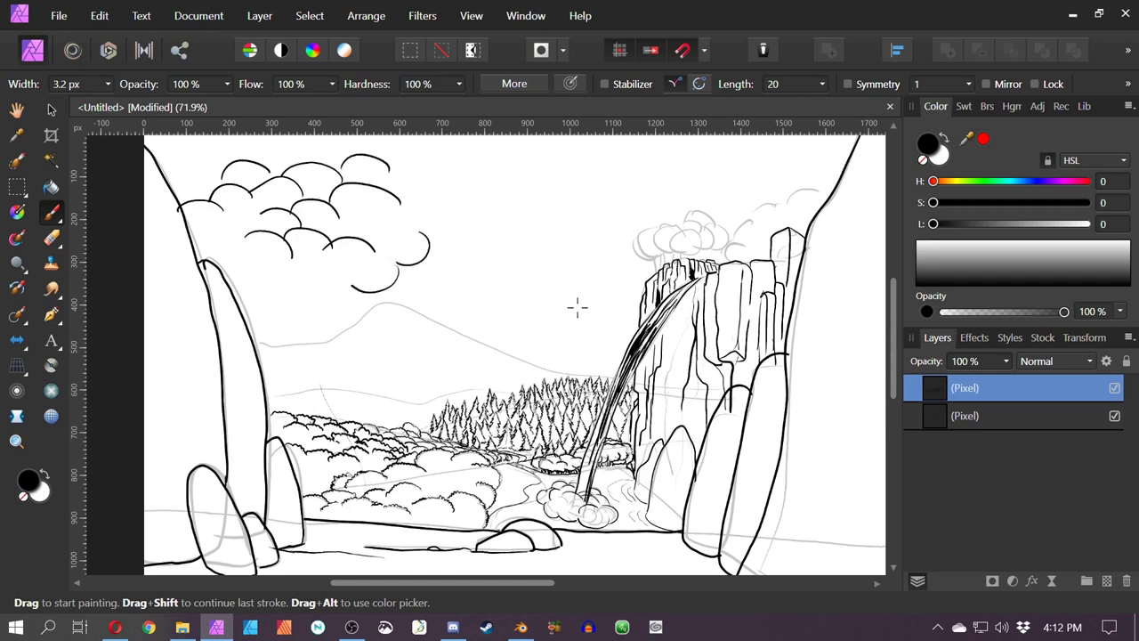
# Brush a demonstration group of overlapping, stepped rock columns in the sky between the arc cluster and the waterfall
pyautogui.moveTo(516, 171); pyautogui.dragTo(517, 254)
pyautogui.moveTo(513, 180); pyautogui.dragTo(505, 249)
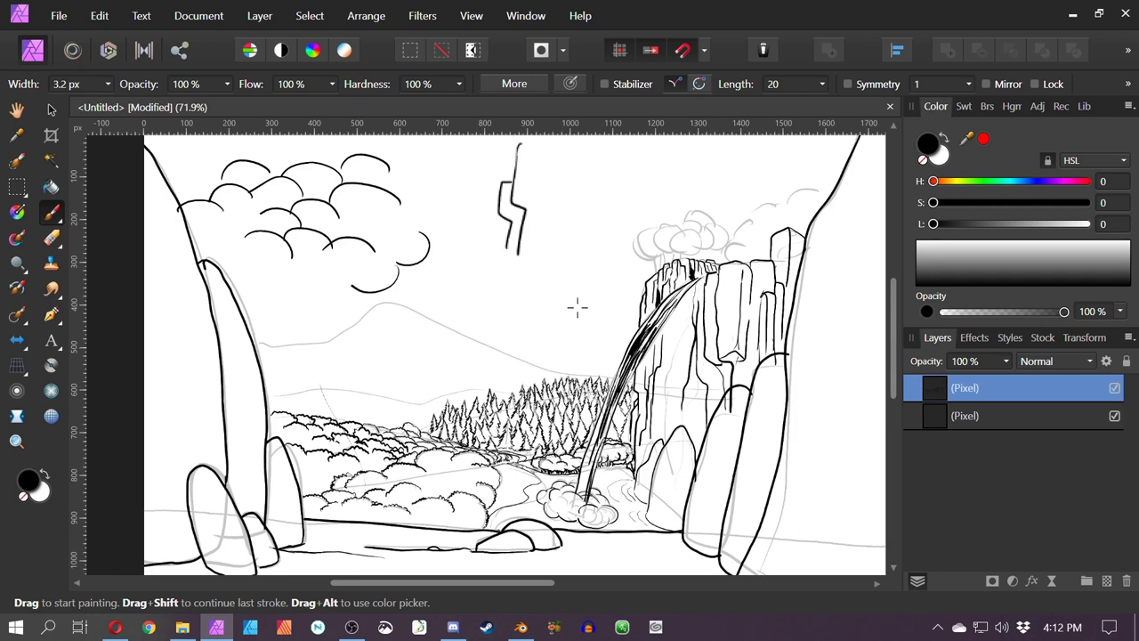
pyautogui.moveTo(518, 145); pyautogui.dragTo(553, 192)
pyautogui.moveTo(535, 229)
pyautogui.mouseDown()
pyautogui.moveTo(563, 191)
pyautogui.moveTo(543, 293)
pyautogui.moveTo(498, 321)
pyautogui.mouseUp()
pyautogui.moveTo(569, 190)
pyautogui.mouseDown()
pyautogui.moveTo(569, 239)
pyautogui.moveTo(601, 158)
pyautogui.moveTo(627, 147)
pyautogui.mouseUp()
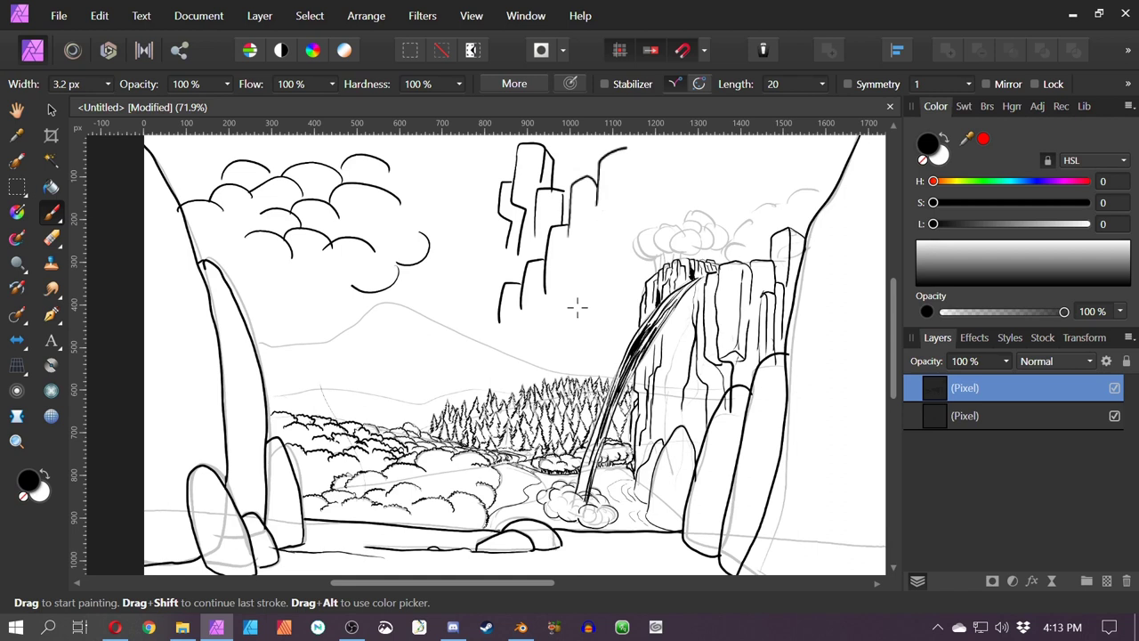
pyautogui.moveTo(606, 207); pyautogui.dragTo(583, 274)
pyautogui.moveTo(570, 234)
pyautogui.mouseDown()
pyautogui.moveTo(558, 306)
pyautogui.moveTo(532, 354)
pyautogui.mouseUp()
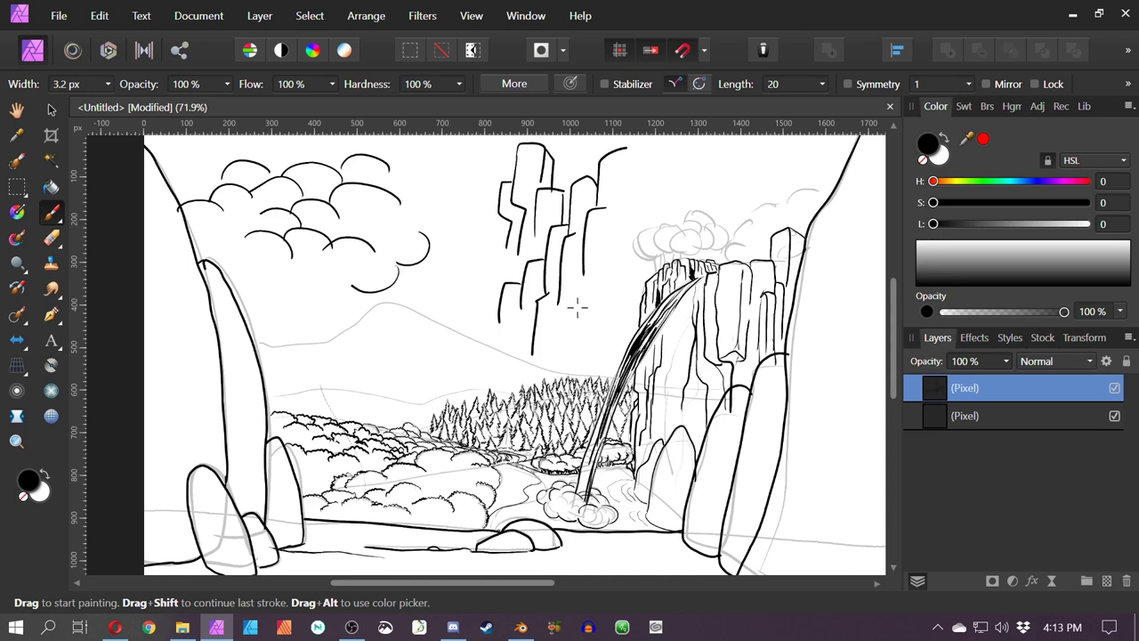
pyautogui.press('space')
pyautogui.moveTo(672, 379); pyautogui.dragTo(529, 468)
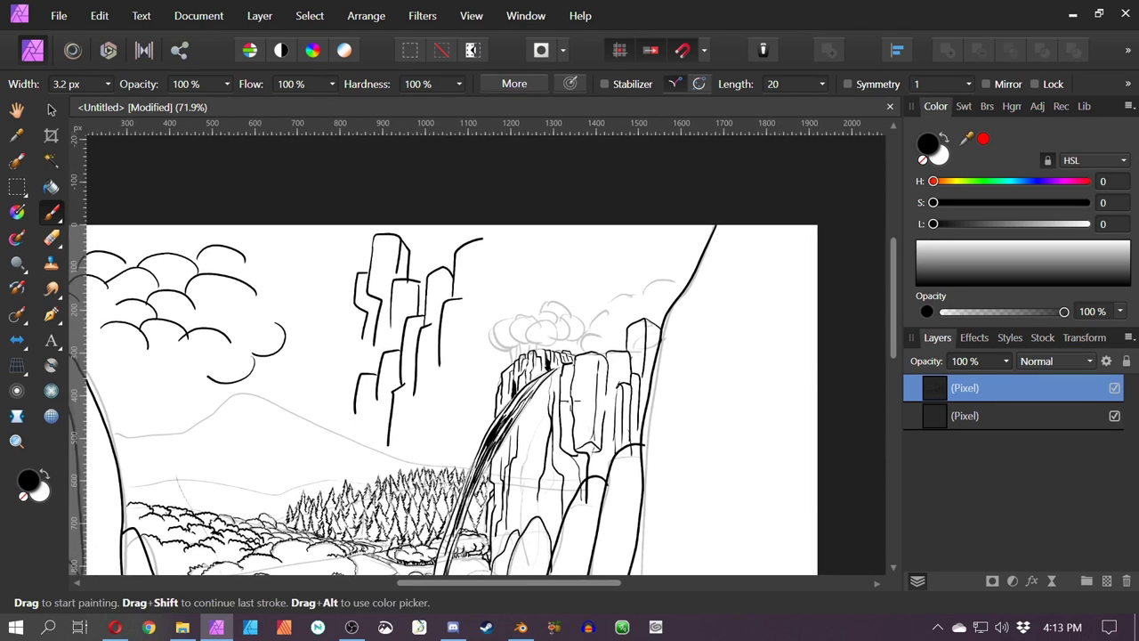
pyautogui.scroll(1, 570, 401)
pyautogui.press('space')
pyautogui.moveTo(234, 329); pyautogui.dragTo(463, 366)
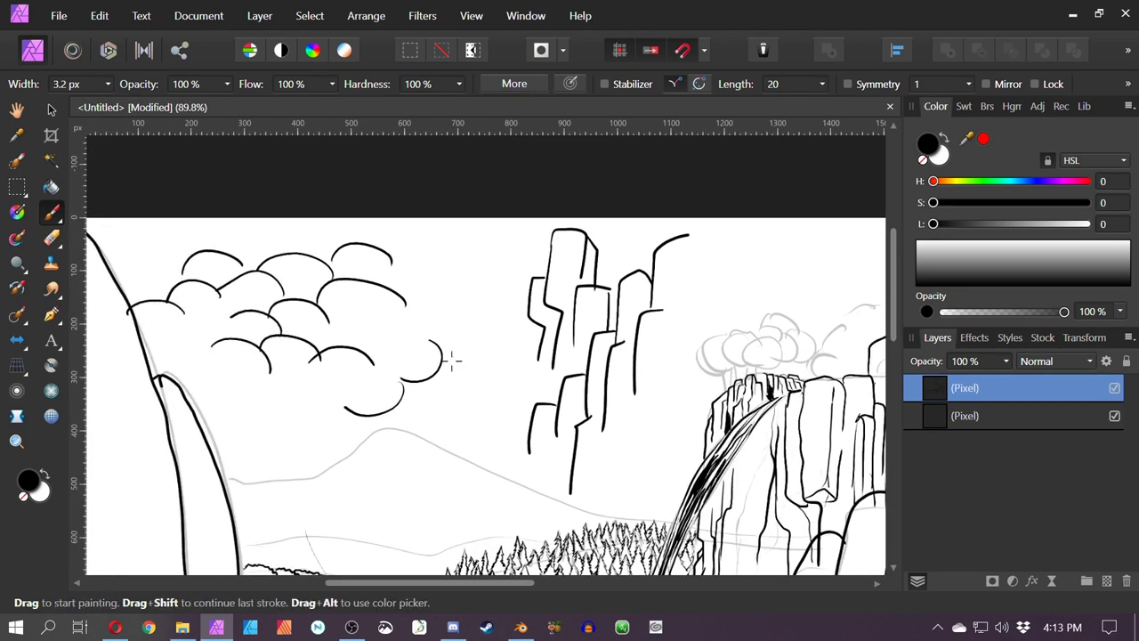
pyautogui.moveTo(173, 226)
pyautogui.mouseDown()
pyautogui.moveTo(391, 445)
pyautogui.moveTo(132, 218)
pyautogui.mouseUp()
pyautogui.moveTo(520, 219); pyautogui.dragTo(500, 296)
pyautogui.moveTo(570, 219)
pyautogui.mouseDown()
pyautogui.moveTo(488, 285)
pyautogui.moveTo(605, 222)
pyautogui.mouseUp()
pyautogui.hotkey('ctrl', 'z')
pyautogui.hotkey('ctrl', 'z')
# Ink the bumpy lower-left edge of the tree cluster on top of the waterfall cliff
pyautogui.scroll(2, 667, 348)
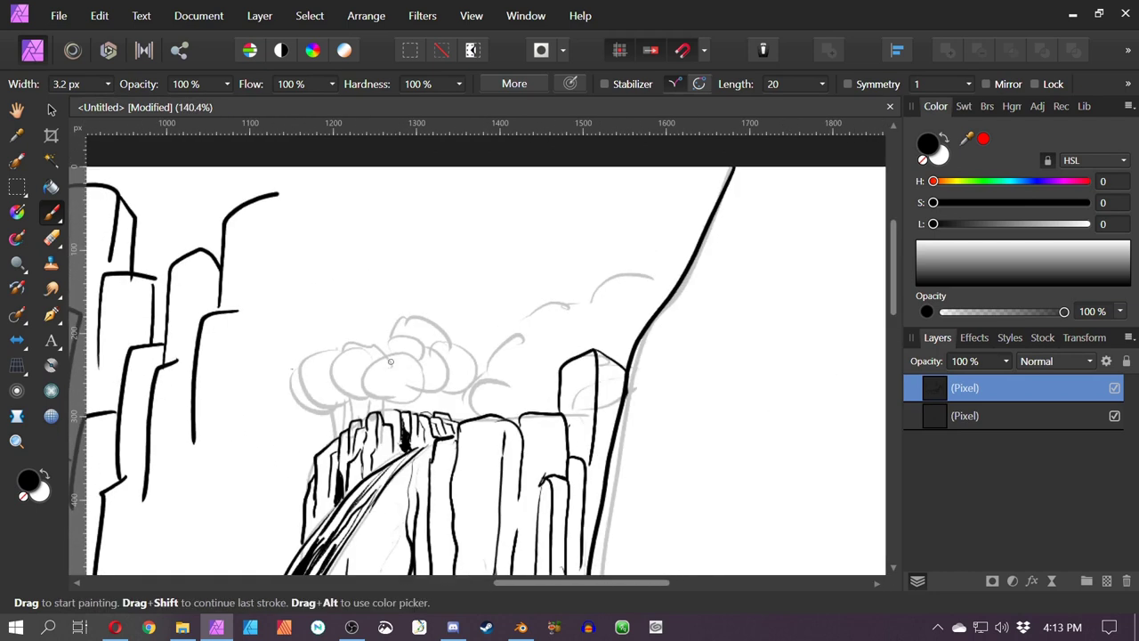
pyautogui.moveTo(296, 380); pyautogui.dragTo(296, 405)
pyautogui.moveTo(301, 356)
pyautogui.mouseDown()
pyautogui.moveTo(303, 388)
pyautogui.moveTo(347, 411)
pyautogui.mouseUp()
pyautogui.moveTo(378, 342); pyautogui.dragTo(390, 355)
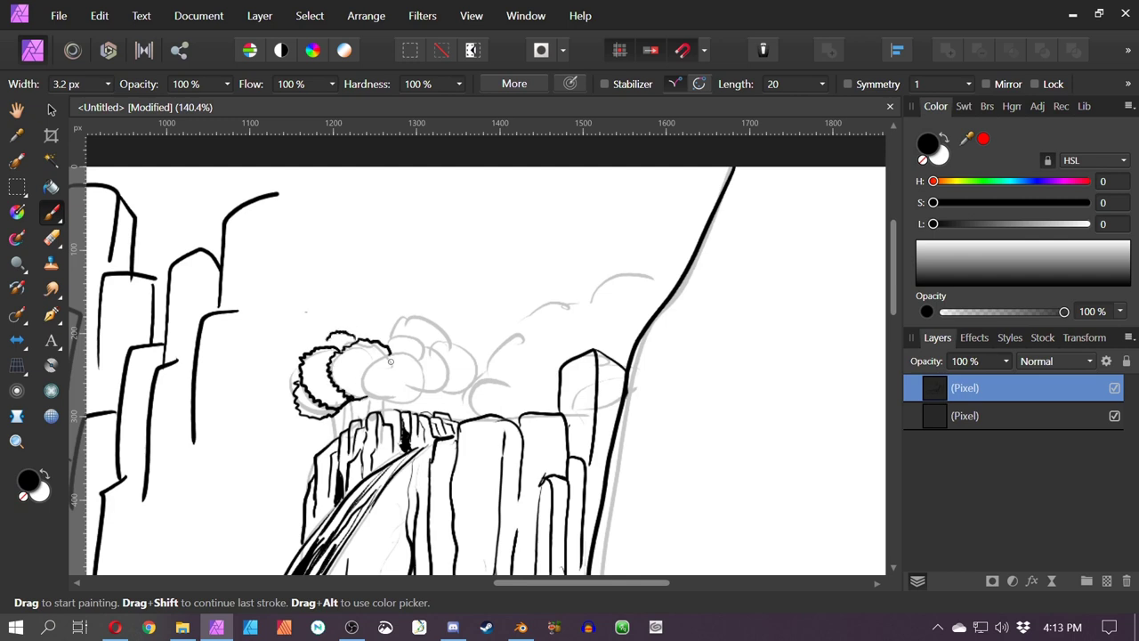
pyautogui.hotkey('ctrl', 'z')
pyautogui.hotkey('ctrl', 'z')
pyautogui.hotkey('ctrl', 'z')
pyautogui.hotkey('ctrl', 'z')
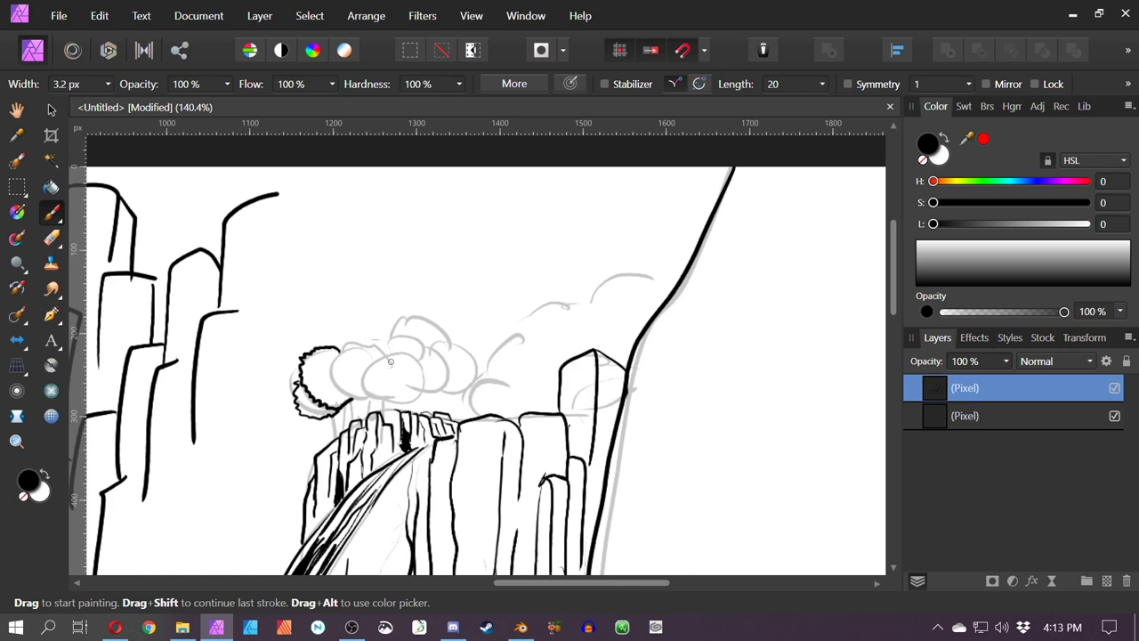
pyautogui.click(306, 312)
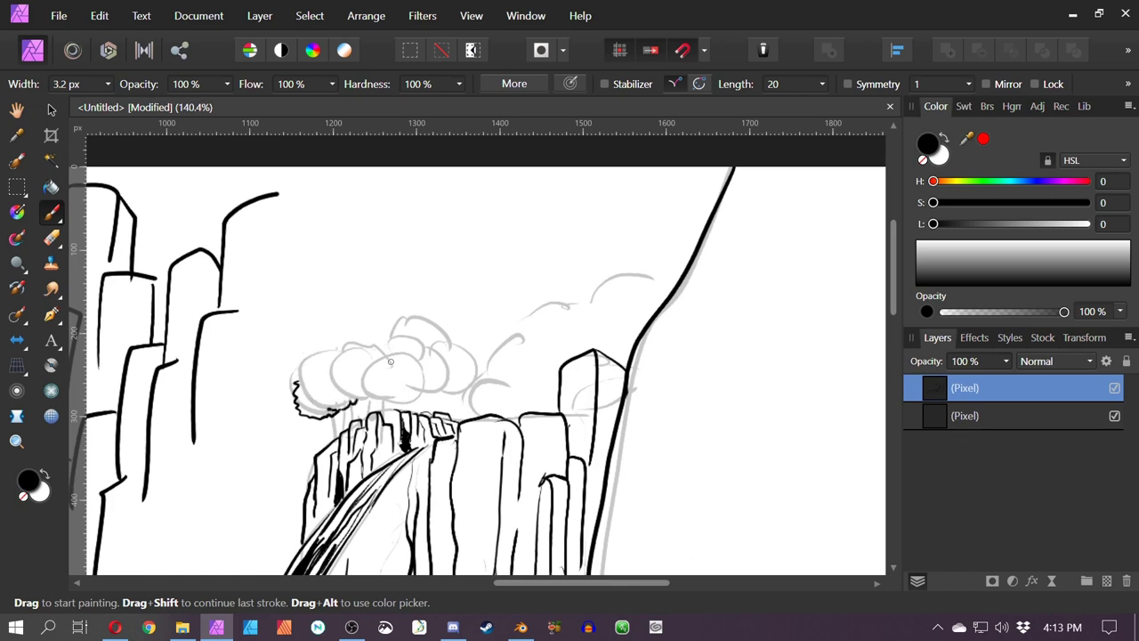
# Ink thick, bumpy undersides and the overlapping leafy upper outlines of the tree cluster above the waterfall
pyautogui.moveTo(353, 402)
pyautogui.mouseDown()
pyautogui.moveTo(325, 405)
pyautogui.moveTo(351, 389)
pyautogui.moveTo(335, 376)
pyautogui.mouseUp()
pyautogui.moveTo(423, 386)
pyautogui.mouseDown()
pyautogui.moveTo(374, 398)
pyautogui.moveTo(360, 383)
pyautogui.moveTo(436, 393)
pyautogui.mouseUp()
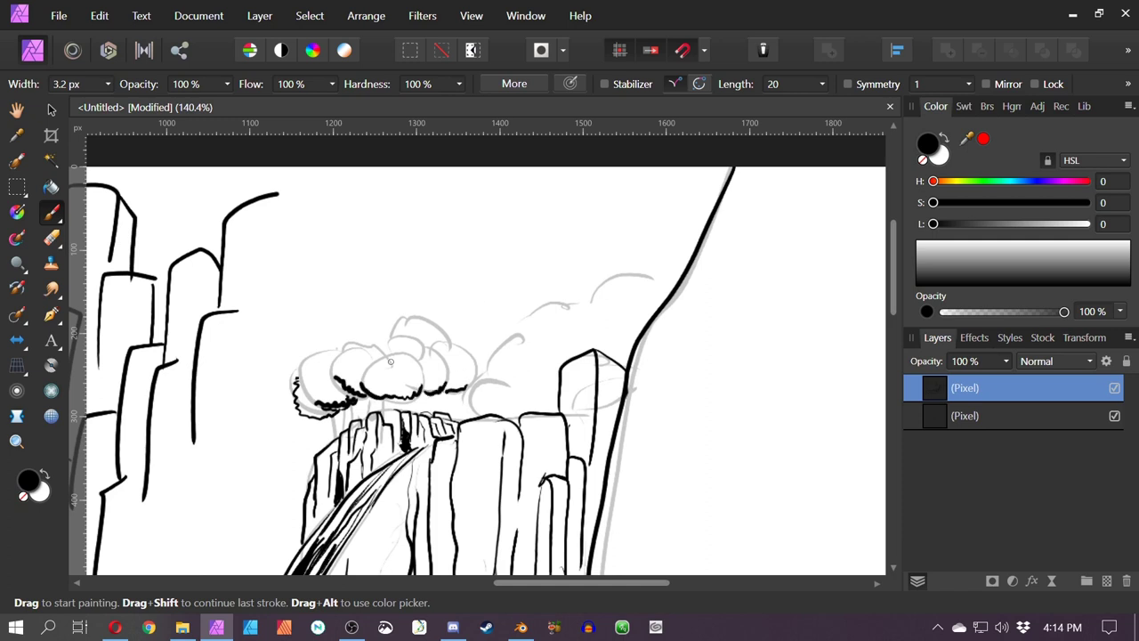
pyautogui.moveTo(297, 380); pyautogui.dragTo(324, 347)
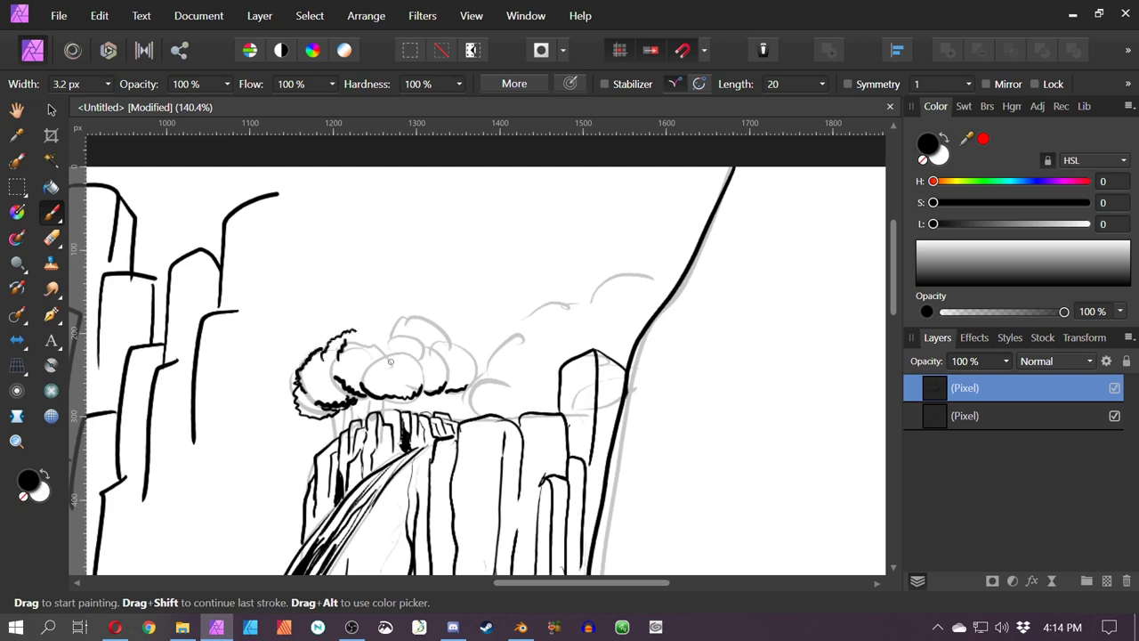
pyautogui.moveTo(349, 337)
pyautogui.mouseDown()
pyautogui.moveTo(390, 323)
pyautogui.moveTo(427, 360)
pyautogui.mouseUp()
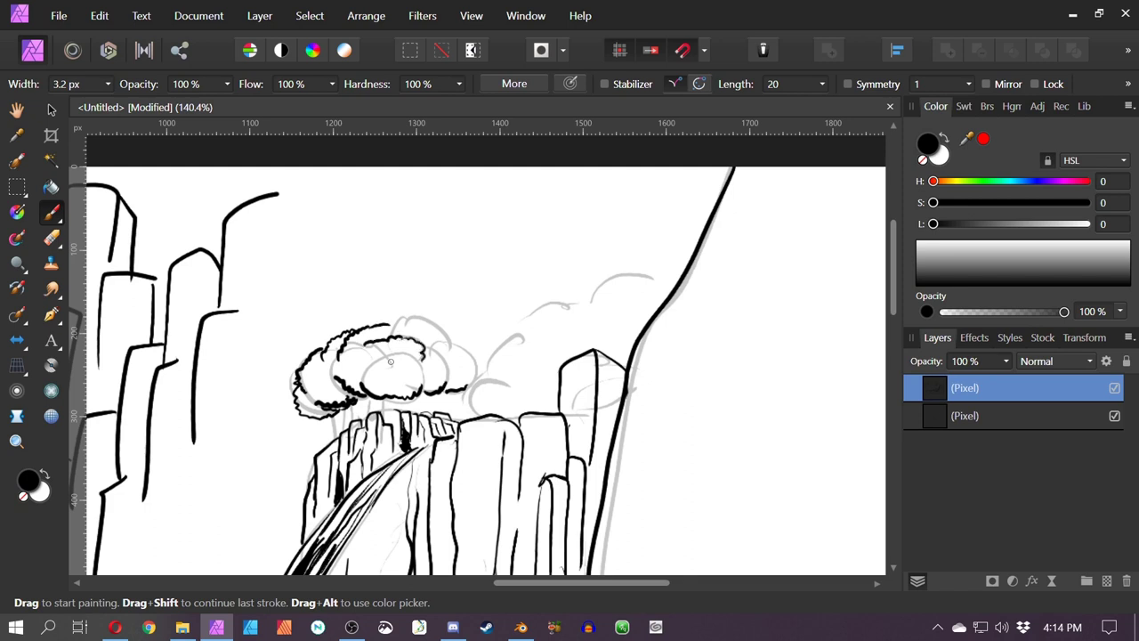
pyautogui.moveTo(399, 324)
pyautogui.mouseDown()
pyautogui.moveTo(437, 325)
pyautogui.moveTo(472, 348)
pyautogui.mouseUp()
# Brush a row of short vertical trunks between the tree cluster's underside and the rocks above the waterfall
pyautogui.moveTo(334, 416); pyautogui.dragTo(339, 431)
pyautogui.moveTo(346, 411); pyautogui.dragTo(349, 432)
pyautogui.moveTo(366, 397); pyautogui.dragTo(369, 415)
pyautogui.moveTo(382, 400); pyautogui.dragTo(399, 413)
pyautogui.moveTo(422, 395); pyautogui.dragTo(432, 411)
# Ink bumpy, overlapping foliage outlines climbing from the waterfall tree cluster to the right foreground cliff
pyautogui.moveTo(445, 394)
pyautogui.mouseDown()
pyautogui.moveTo(447, 411)
pyautogui.moveTo(476, 414)
pyautogui.mouseUp()
pyautogui.moveTo(464, 376); pyautogui.dragTo(473, 398)
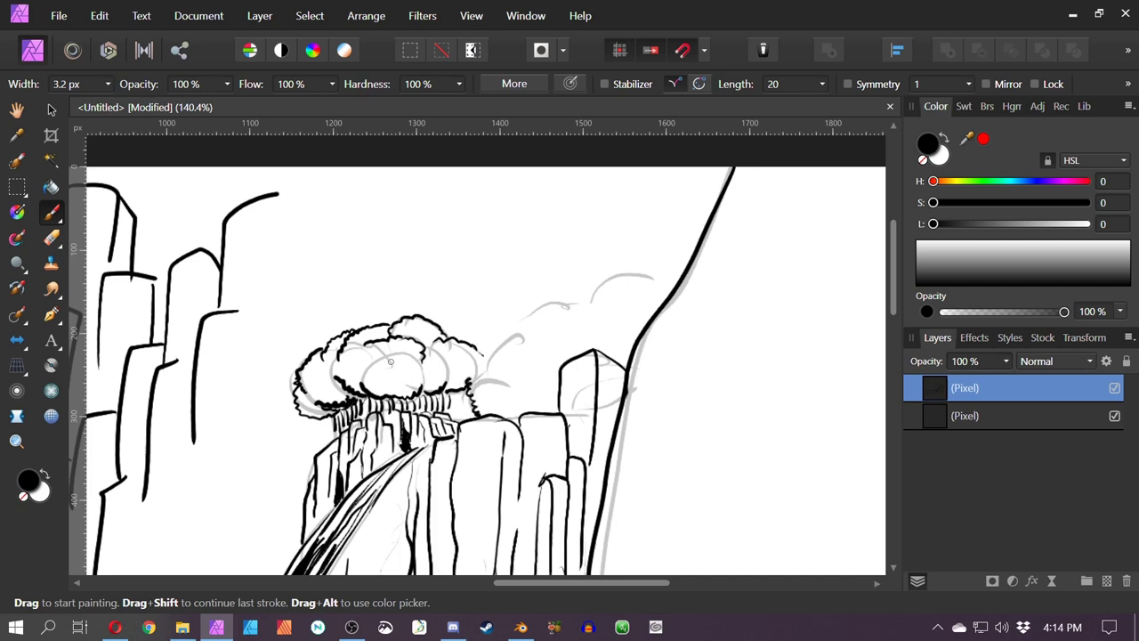
pyautogui.moveTo(473, 353)
pyautogui.mouseDown()
pyautogui.moveTo(509, 362)
pyautogui.moveTo(498, 344)
pyautogui.moveTo(508, 334)
pyautogui.moveTo(537, 330)
pyautogui.moveTo(533, 346)
pyautogui.moveTo(574, 318)
pyautogui.moveTo(540, 302)
pyautogui.moveTo(611, 296)
pyautogui.moveTo(615, 274)
pyautogui.moveTo(662, 280)
pyautogui.mouseUp()
pyautogui.scroll(-5, 496, 392)
pyautogui.moveTo(496, 392)
pyautogui.mouseDown()
pyautogui.moveTo(723, 289)
pyautogui.moveTo(534, 338)
pyautogui.mouseUp()
# Add curved leaf strokes to the lower foliage beside the tall rock column and fill the gap beneath it solid black
pyautogui.scroll(6, 694, 281)
pyautogui.scroll(1, 719, 277)
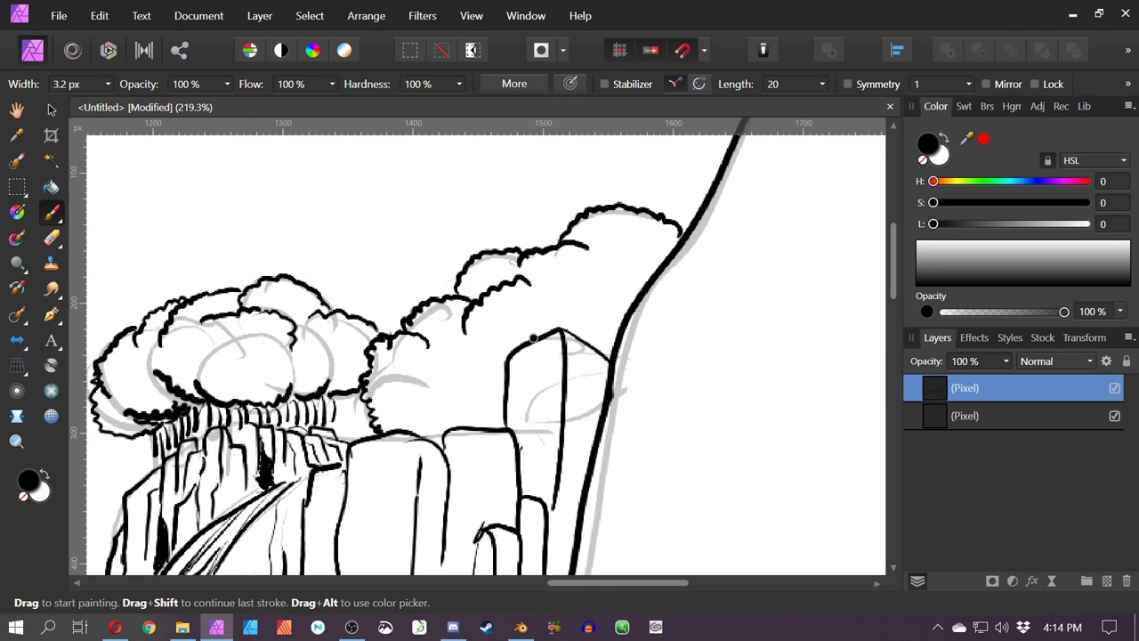
pyautogui.moveTo(470, 355)
pyautogui.mouseDown()
pyautogui.moveTo(502, 370)
pyautogui.moveTo(458, 385)
pyautogui.moveTo(474, 384)
pyautogui.mouseUp()
pyautogui.moveTo(428, 375)
pyautogui.mouseDown()
pyautogui.moveTo(432, 389)
pyautogui.moveTo(466, 398)
pyautogui.moveTo(429, 412)
pyautogui.moveTo(451, 402)
pyautogui.mouseUp()
pyautogui.moveTo(396, 396)
pyautogui.mouseDown()
pyautogui.moveTo(438, 419)
pyautogui.moveTo(436, 408)
pyautogui.mouseUp()
pyautogui.moveTo(459, 362); pyautogui.dragTo(481, 375)
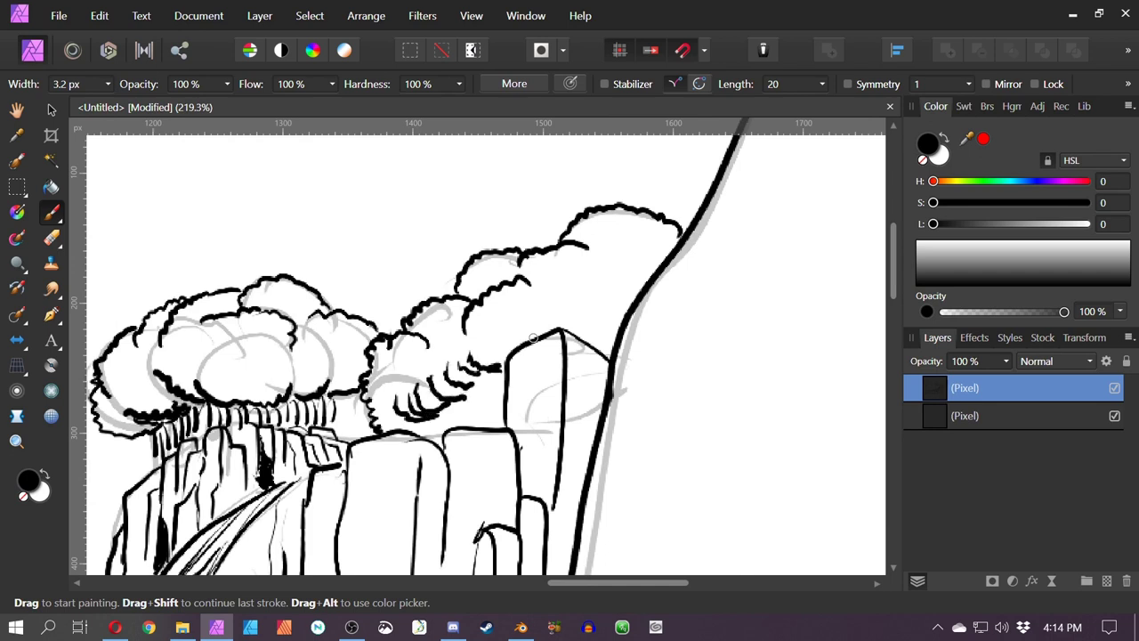
pyautogui.moveTo(447, 422)
pyautogui.mouseDown()
pyautogui.moveTo(383, 425)
pyautogui.moveTo(411, 439)
pyautogui.moveTo(501, 395)
pyautogui.moveTo(467, 401)
pyautogui.moveTo(481, 422)
pyautogui.moveTo(498, 422)
pyautogui.moveTo(446, 426)
pyautogui.mouseUp()
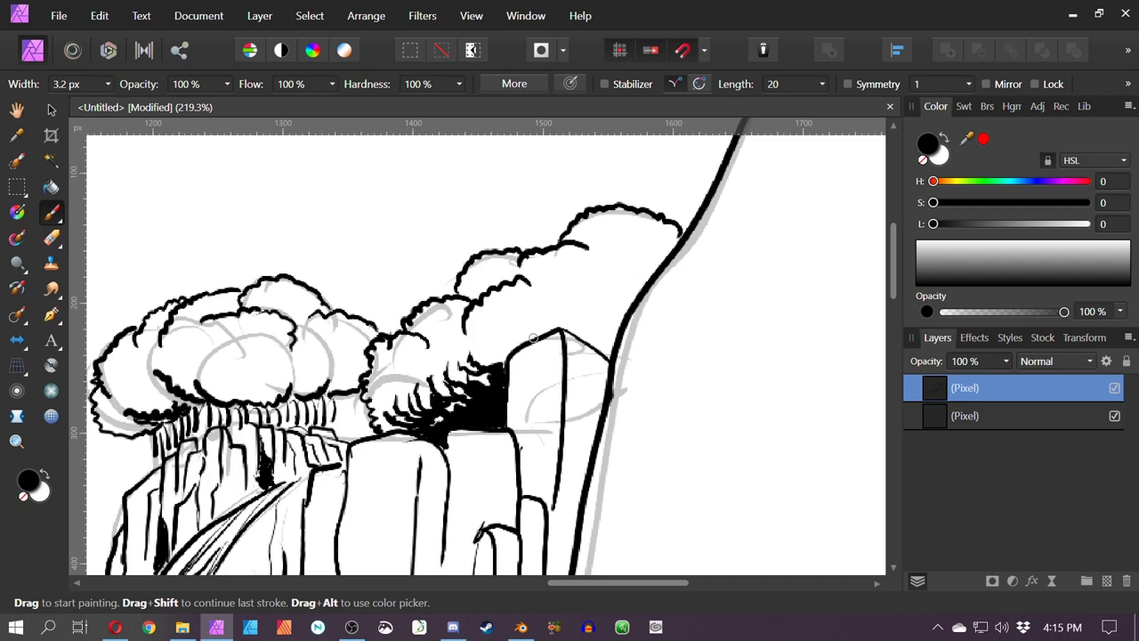
# Lasso the demonstration arcs and rock columns in the sky, delete them and deselect
pyautogui.scroll(-5, 521, 252)
pyautogui.moveTo(272, 414)
pyautogui.mouseDown()
pyautogui.moveTo(506, 410)
pyautogui.moveTo(526, 449)
pyautogui.mouseUp()
pyautogui.press('l')
pyautogui.moveTo(511, 157)
pyautogui.mouseDown()
pyautogui.moveTo(217, 330)
pyautogui.moveTo(623, 182)
pyautogui.mouseUp()
pyautogui.press('Delete')
pyautogui.hotkey('ctrl', 'd')
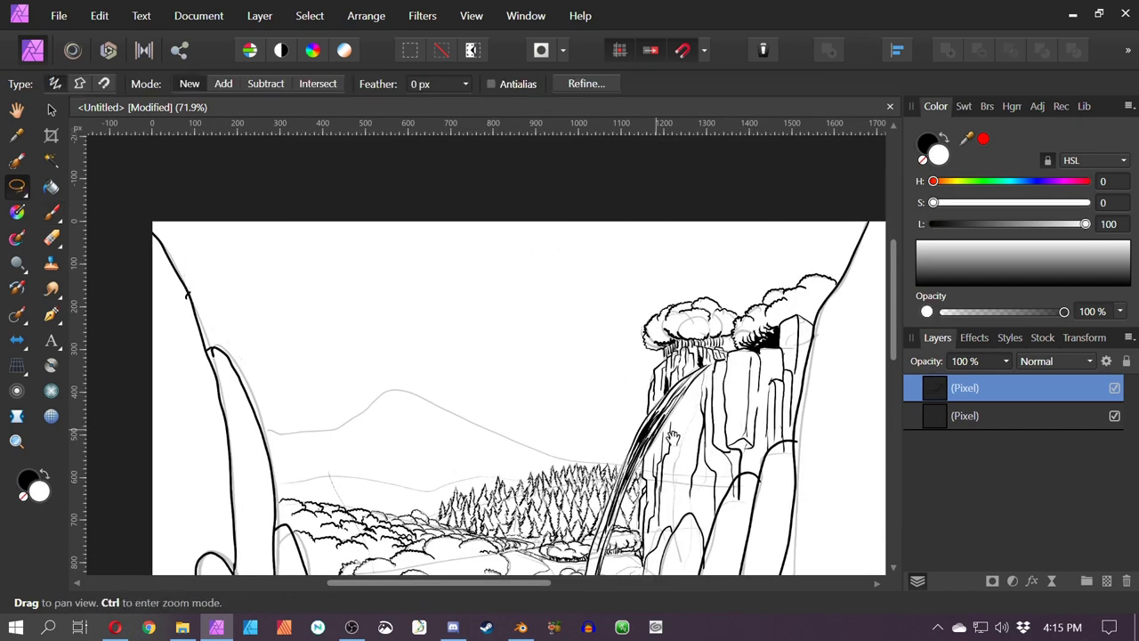
# Brush a demonstration group of overlapping pointed conifer shapes in black in the sky beside the left cliff
pyautogui.scroll(-1, 732, 434)
pyautogui.moveTo(733, 433); pyautogui.dragTo(648, 361)
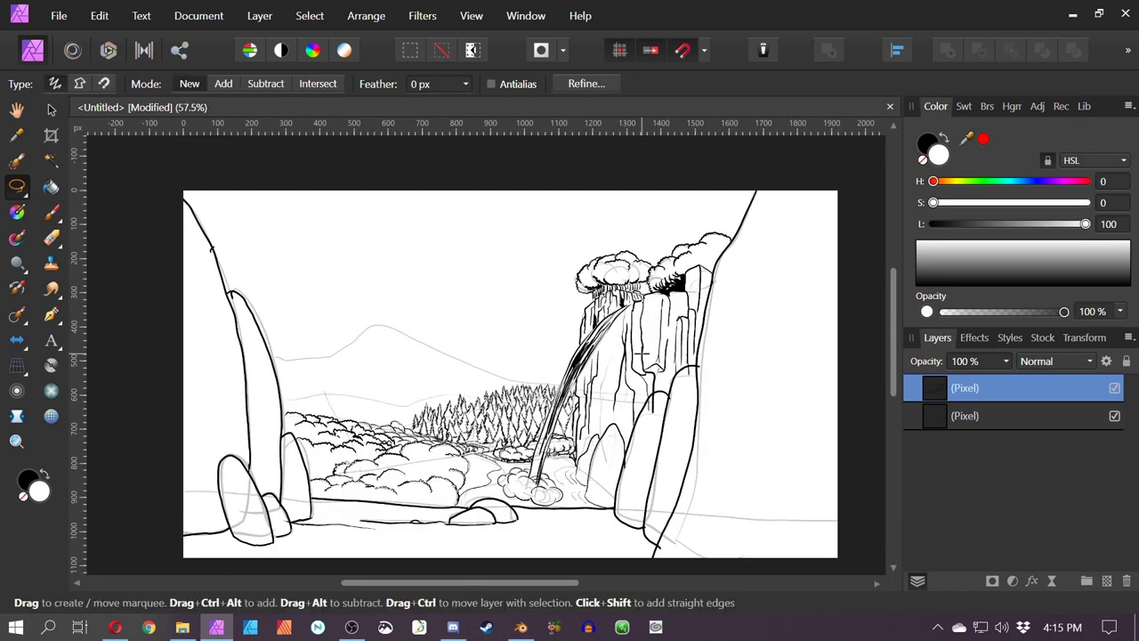
pyautogui.press('b')
pyautogui.press('x')
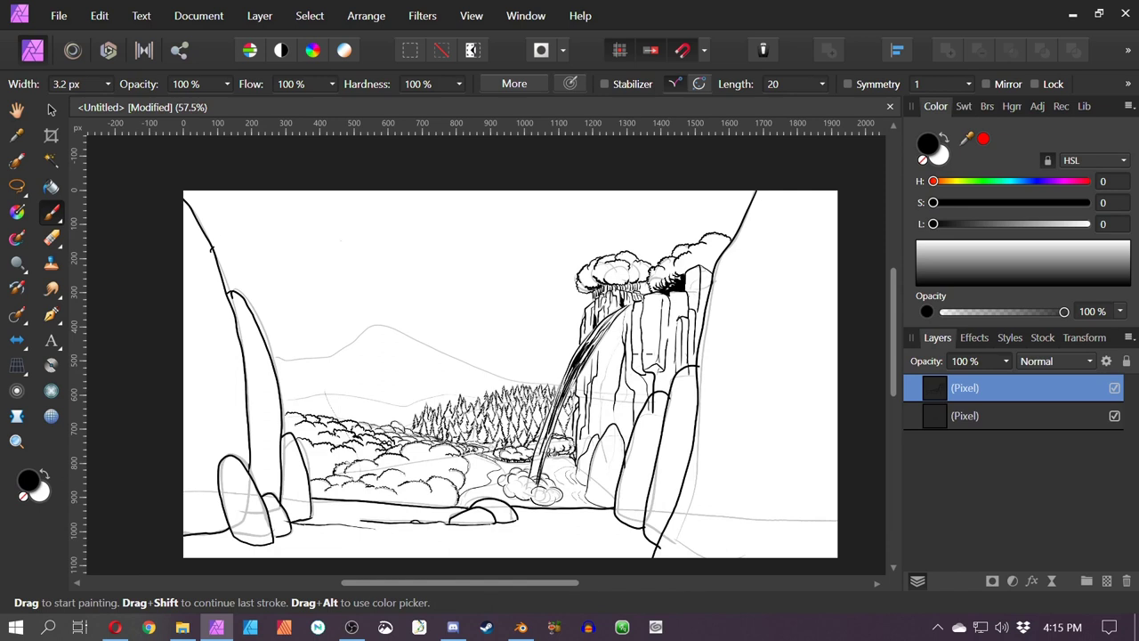
pyautogui.moveTo(323, 258)
pyautogui.mouseDown()
pyautogui.moveTo(337, 319)
pyautogui.moveTo(326, 267)
pyautogui.moveTo(363, 304)
pyautogui.mouseUp()
pyautogui.moveTo(299, 243)
pyautogui.mouseDown()
pyautogui.moveTo(374, 209)
pyautogui.moveTo(380, 298)
pyautogui.moveTo(396, 262)
pyautogui.moveTo(398, 305)
pyautogui.moveTo(282, 247)
pyautogui.moveTo(274, 283)
pyautogui.mouseUp()
pyautogui.moveTo(367, 235)
pyautogui.mouseDown()
pyautogui.moveTo(359, 196)
pyautogui.moveTo(346, 267)
pyautogui.mouseUp()
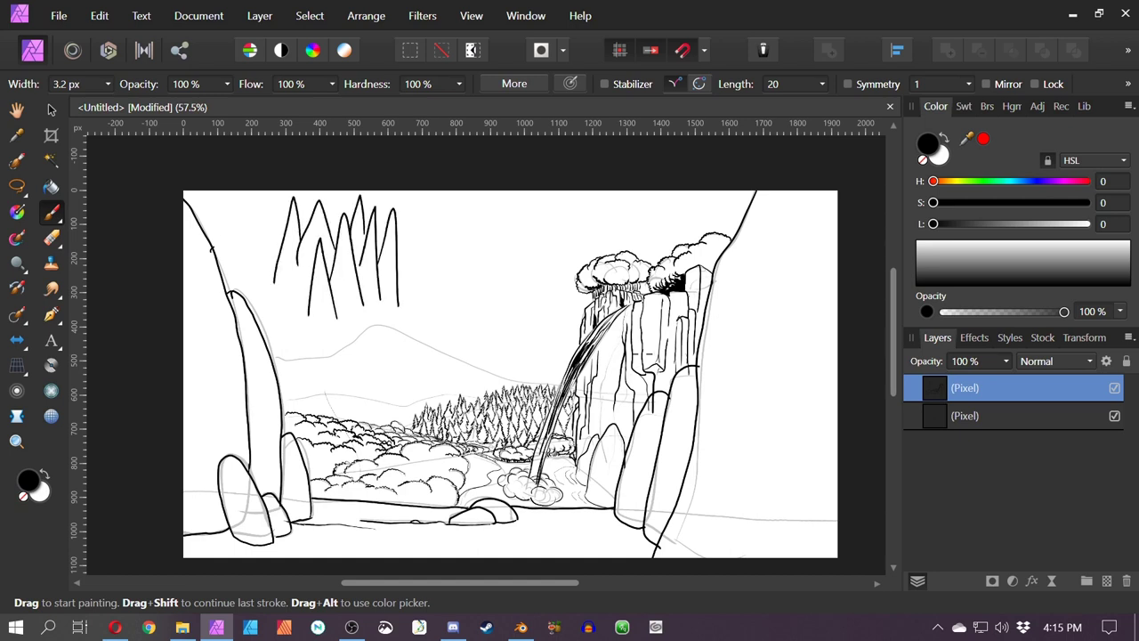
# Lower the ink layer's opacity to 39% and add a new pixel layer above it
pyautogui.scroll(-1, 80, 228)
pyautogui.click(1006, 360)
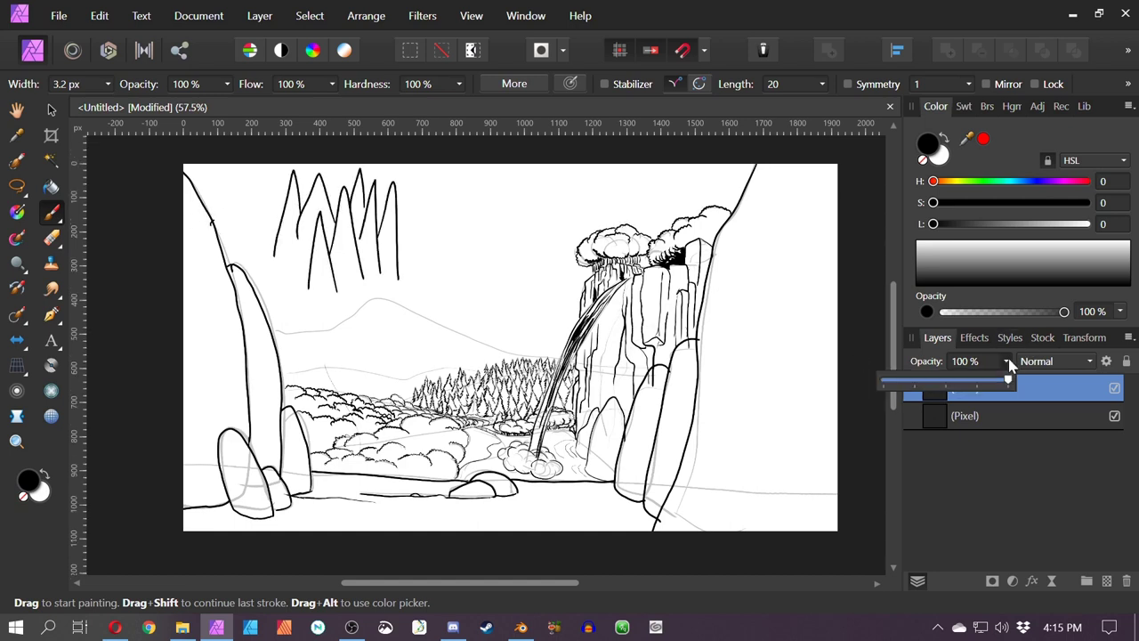
pyautogui.moveTo(970, 384); pyautogui.dragTo(932, 386)
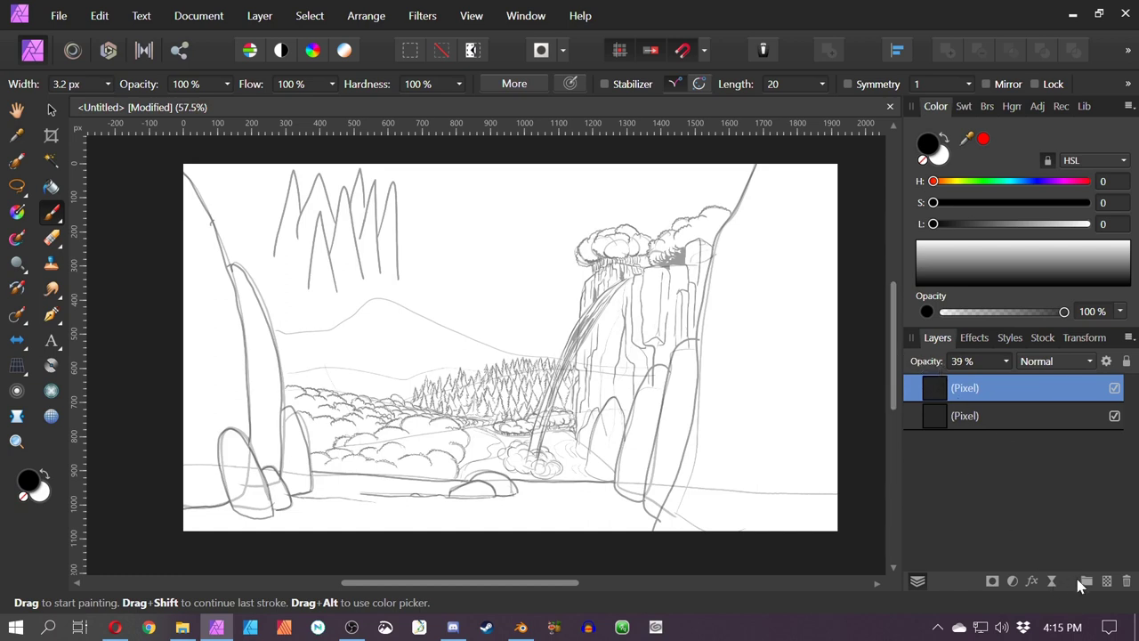
pyautogui.click(1108, 583)
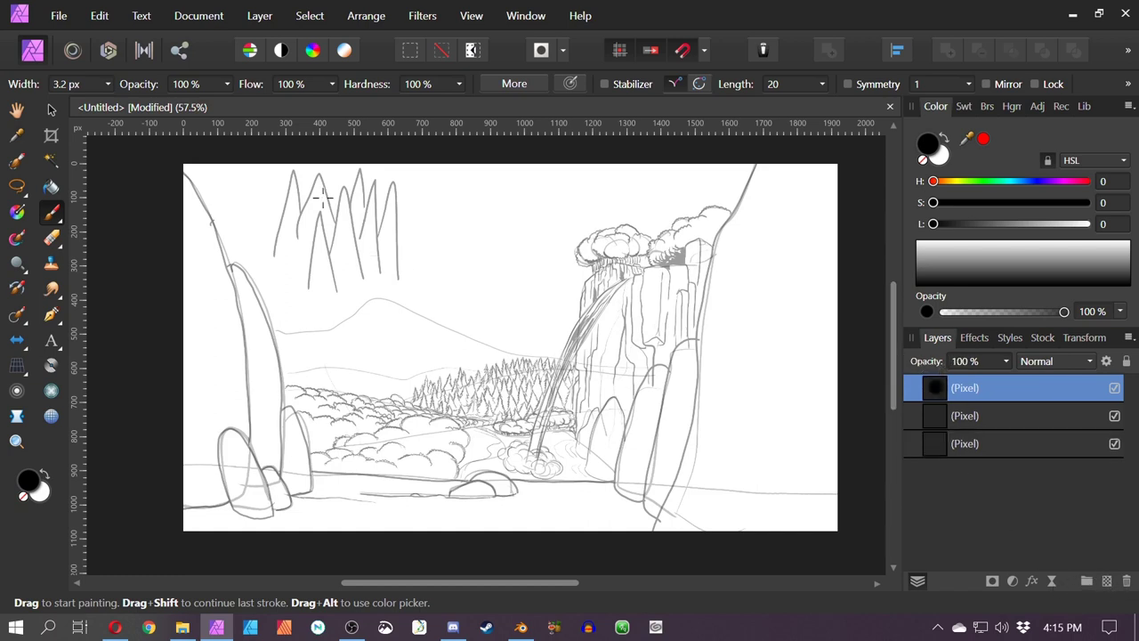
# Ink jagged branch edges over the front conifer shape and the taller one just behind its right side
pyautogui.moveTo(327, 231); pyautogui.dragTo(336, 254)
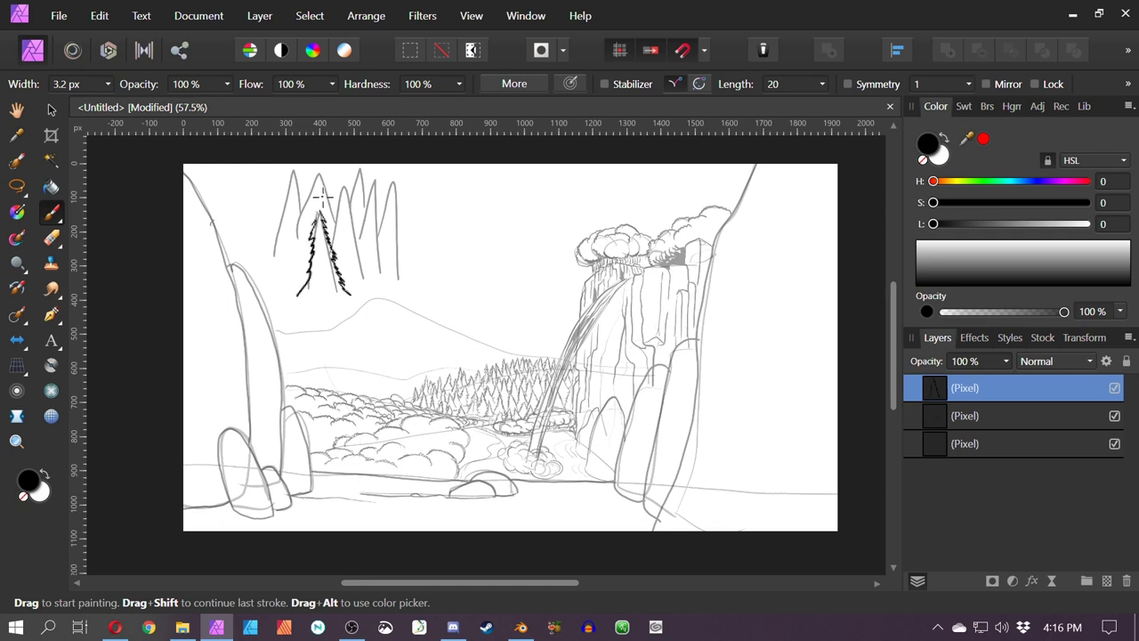
pyautogui.scroll(5, 331, 219)
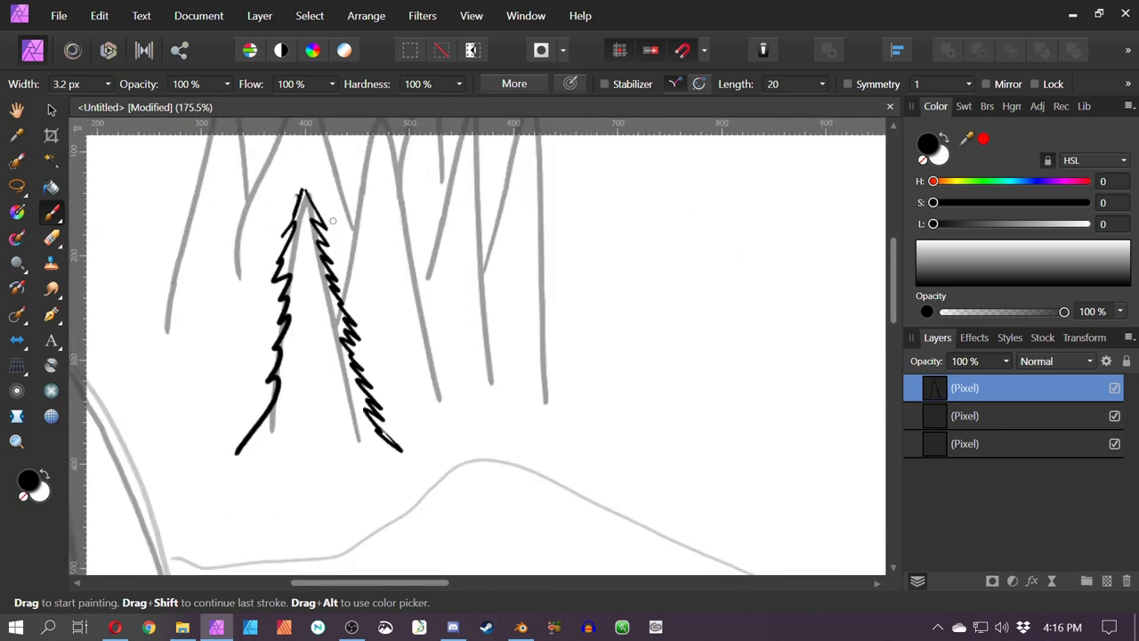
pyautogui.scroll(4, 332, 221)
pyautogui.moveTo(361, 274)
pyautogui.mouseDown()
pyautogui.moveTo(435, 555)
pyautogui.moveTo(346, 309)
pyautogui.moveTo(322, 450)
pyautogui.mouseUp()
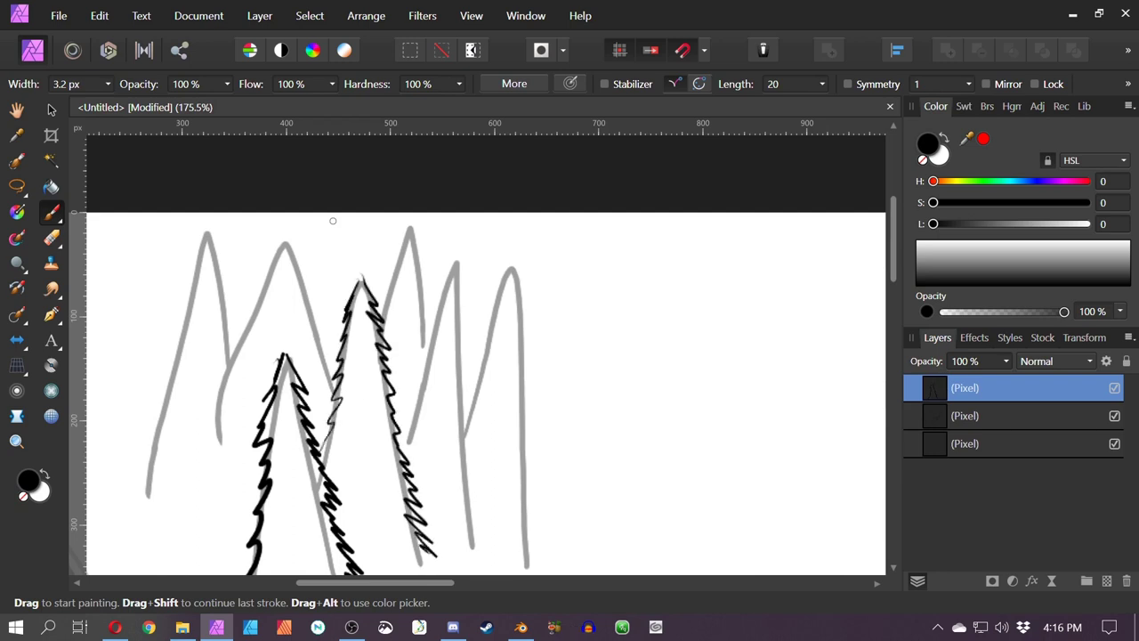
# Ink jagged edges over the remaining conifer shapes, stopping each outline where a nearer tree overlaps it
pyautogui.moveTo(454, 266)
pyautogui.mouseDown()
pyautogui.moveTo(399, 441)
pyautogui.moveTo(457, 333)
pyautogui.moveTo(477, 556)
pyautogui.mouseUp()
pyautogui.moveTo(508, 267)
pyautogui.mouseDown()
pyautogui.moveTo(469, 407)
pyautogui.moveTo(529, 317)
pyautogui.moveTo(541, 480)
pyautogui.mouseUp()
pyautogui.moveTo(409, 228); pyautogui.dragTo(436, 331)
pyautogui.moveTo(404, 228); pyautogui.dragTo(380, 313)
pyautogui.moveTo(284, 244)
pyautogui.mouseDown()
pyautogui.moveTo(338, 397)
pyautogui.moveTo(257, 302)
pyautogui.moveTo(206, 434)
pyautogui.mouseUp()
pyautogui.moveTo(206, 233)
pyautogui.mouseDown()
pyautogui.moveTo(240, 354)
pyautogui.moveTo(185, 315)
pyautogui.moveTo(207, 366)
pyautogui.mouseUp()
# Erase the stray strokes on the leftmost conifer and finish inking the jagged conifer edges
pyautogui.hotkey('ctrl', '+')
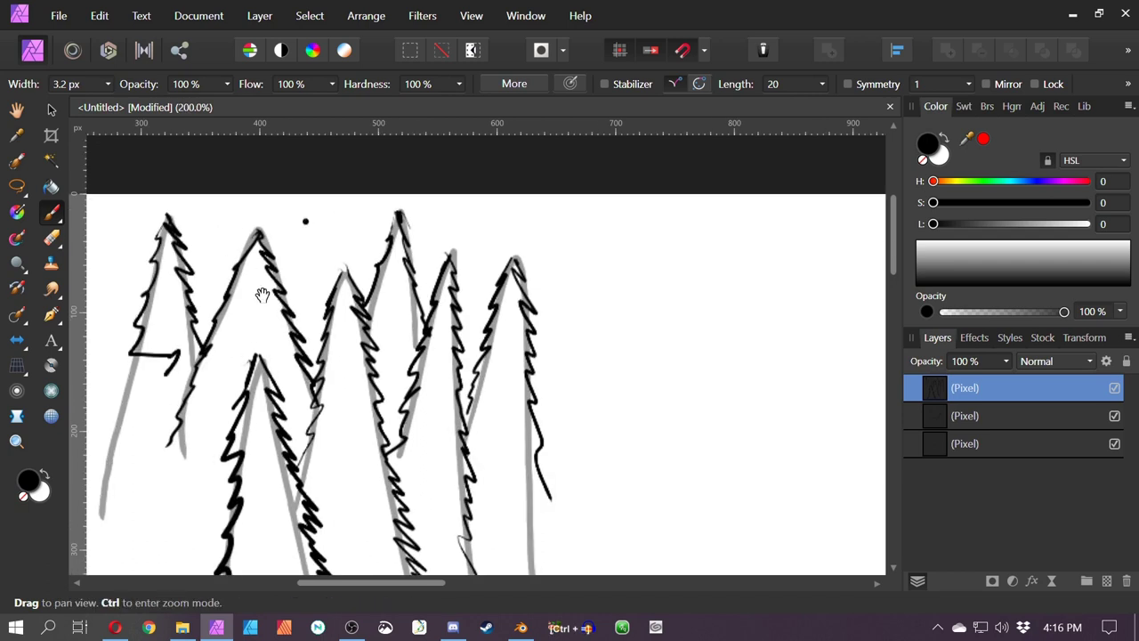
pyautogui.moveTo(253, 295); pyautogui.dragTo(541, 253)
pyautogui.press('e')
pyautogui.moveTo(424, 311)
pyautogui.mouseDown()
pyautogui.moveTo(429, 293)
pyautogui.moveTo(407, 326)
pyautogui.moveTo(356, 520)
pyautogui.mouseUp()
pyautogui.press('b')
pyautogui.moveTo(617, 285); pyautogui.dragTo(543, 294)
pyautogui.moveTo(707, 361); pyautogui.dragTo(579, 369)
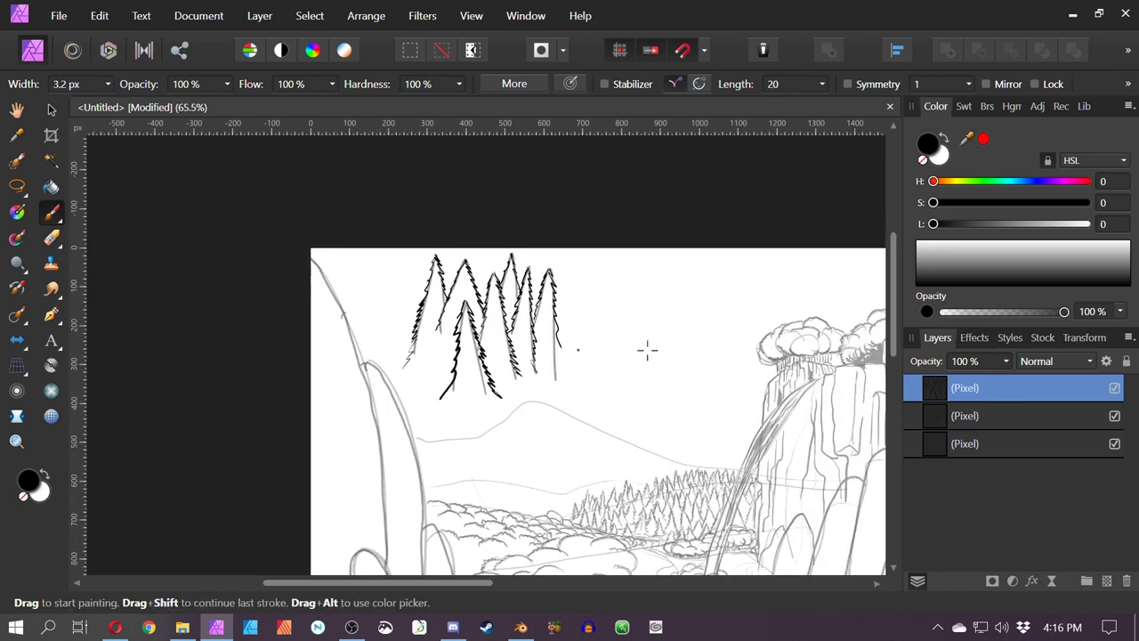
# Hide the faded ink layer and examine the jagged conifer group on its own
pyautogui.click(1115, 415)
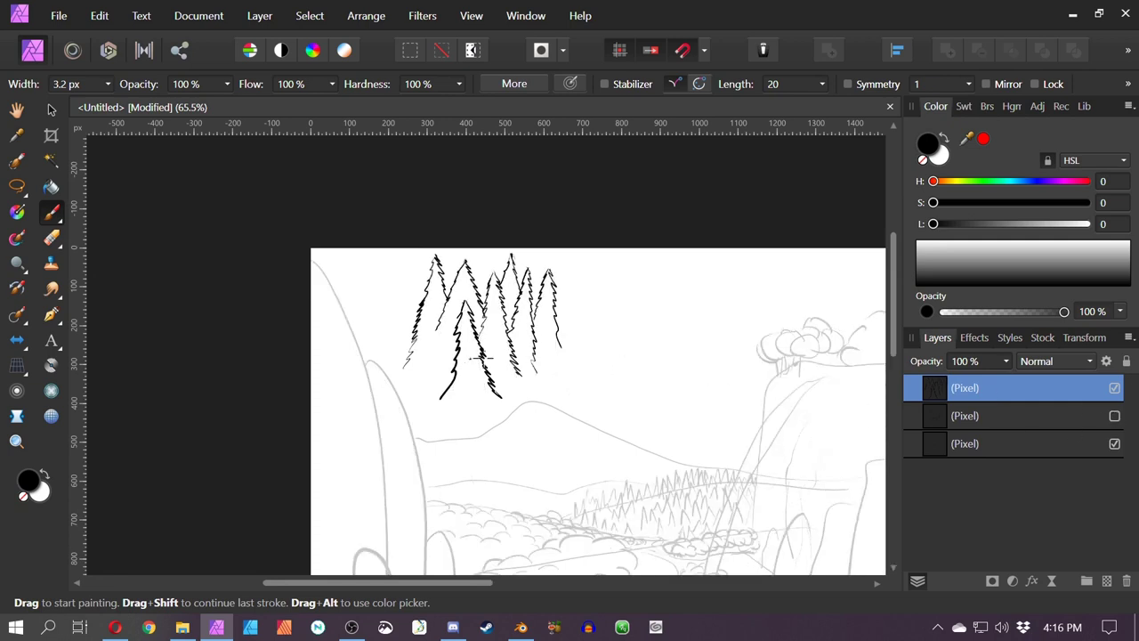
pyautogui.scroll(3, 481, 357)
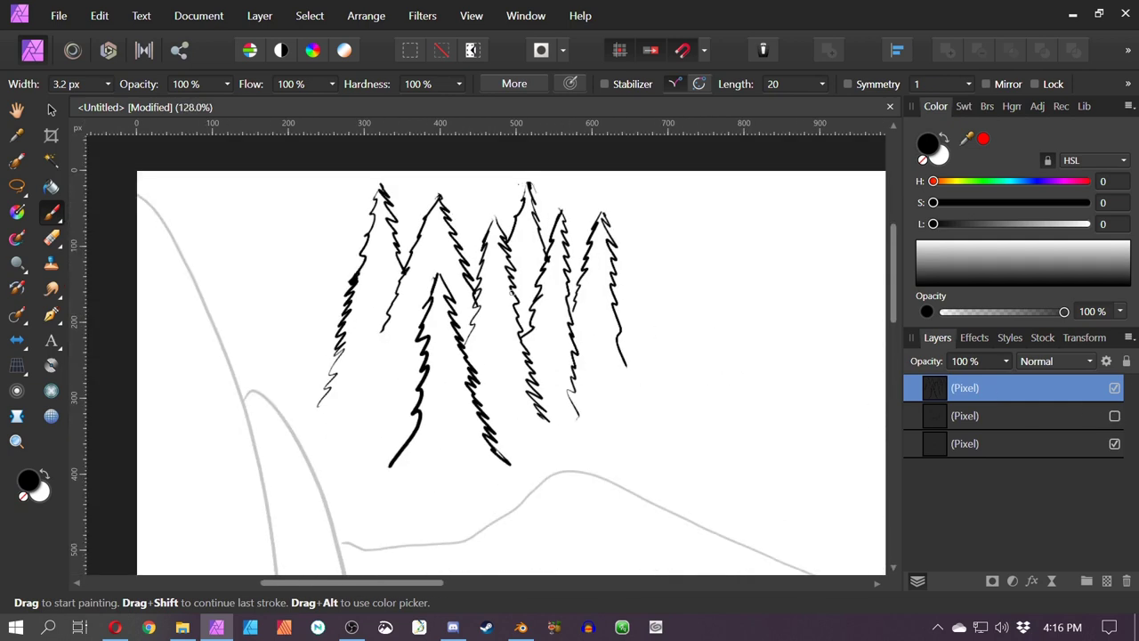
pyautogui.moveTo(608, 461); pyautogui.dragTo(538, 378)
pyautogui.scroll(-2, 580, 338)
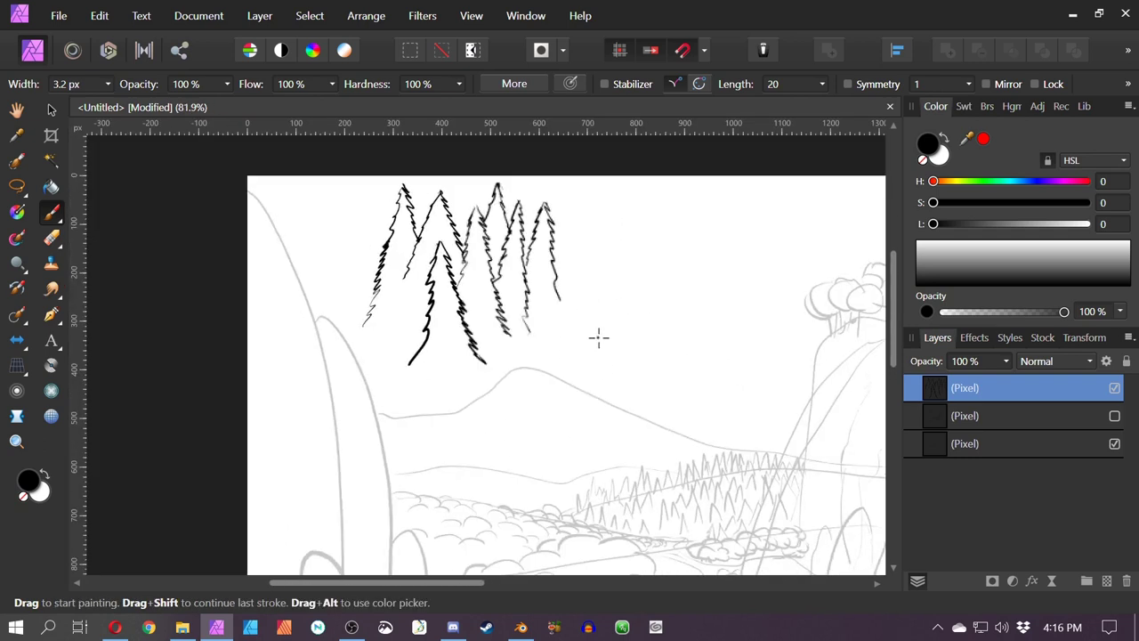
# Lasso the demonstration conifer group, delete it and deselect
pyautogui.press('x')
pyautogui.press('l')
pyautogui.moveTo(374, 344)
pyautogui.mouseDown()
pyautogui.moveTo(445, 147)
pyautogui.moveTo(462, 418)
pyautogui.moveTo(379, 379)
pyautogui.mouseUp()
pyautogui.press('Delete')
pyautogui.hotkey('ctrl', 'd')
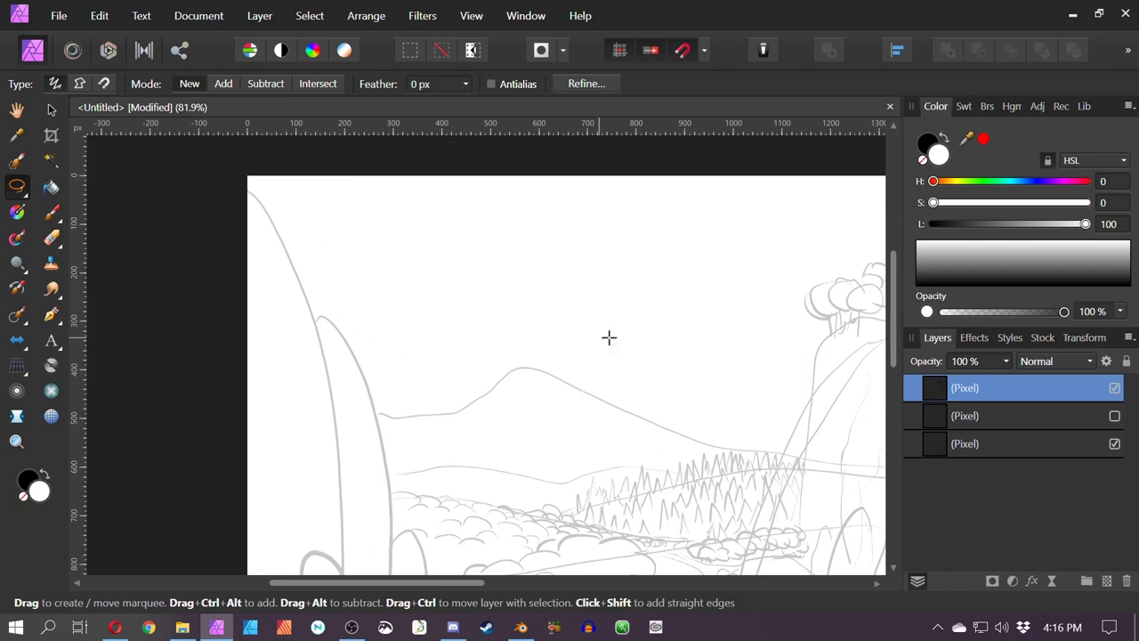
# Delete all three pixel layers and close the untitled document without saving
pyautogui.click(1114, 388)
pyautogui.click(1127, 581)
pyautogui.click(1127, 581)
pyautogui.click(1127, 581)
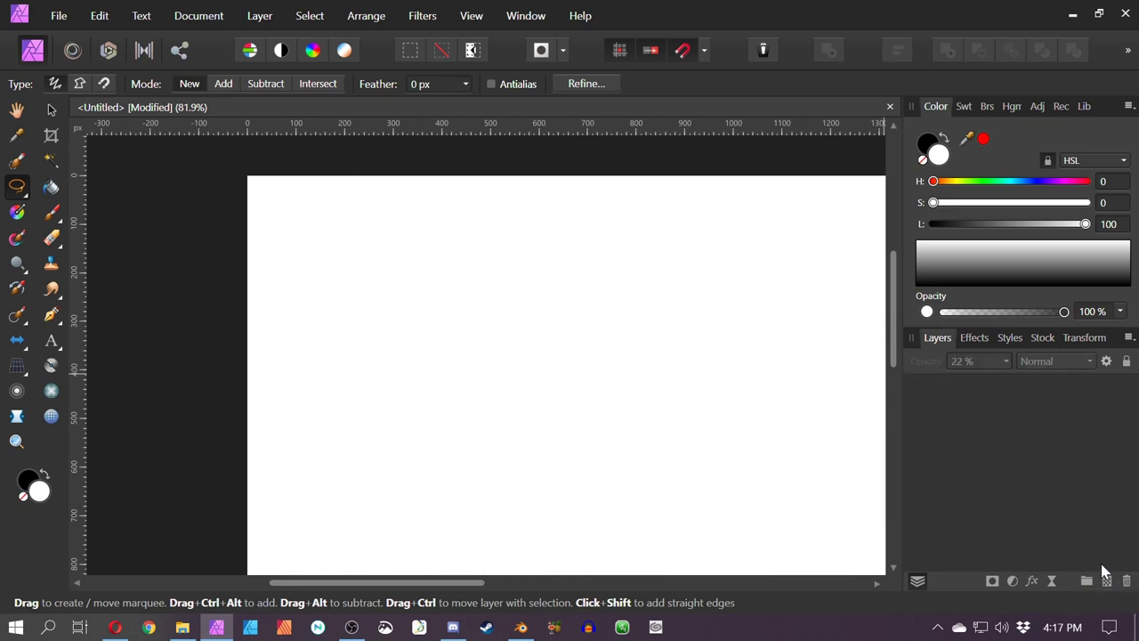
pyautogui.click(889, 106)
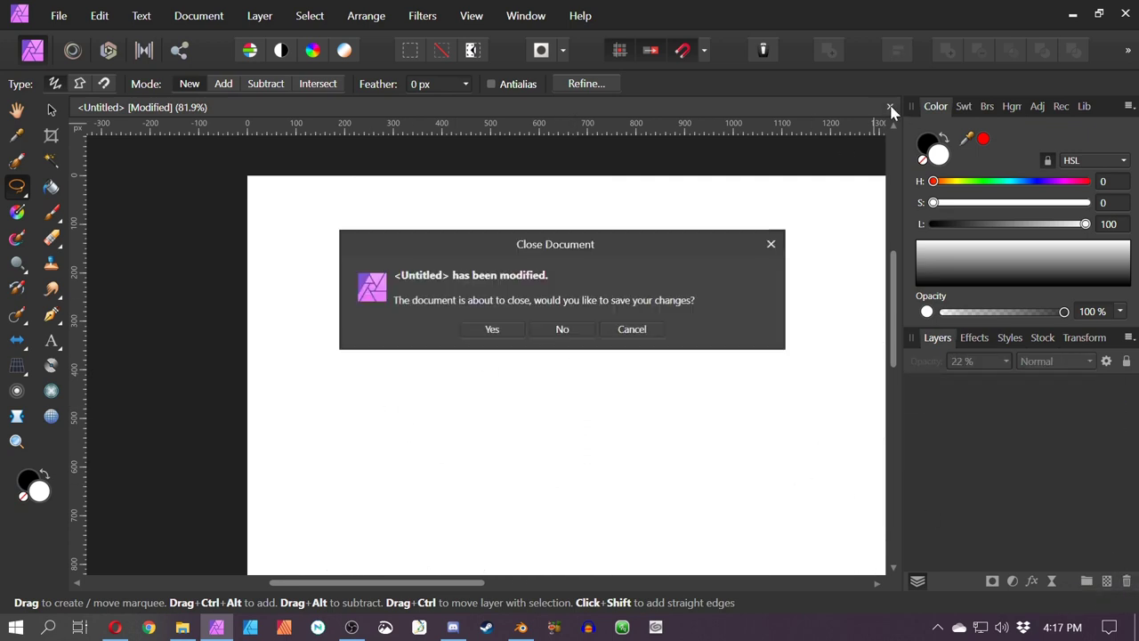
pyautogui.click(574, 331)
# Switch to File Explorer and open the images aaa001 through aaa007 from Downloads in Affinity Photo
pyautogui.click(182, 628)
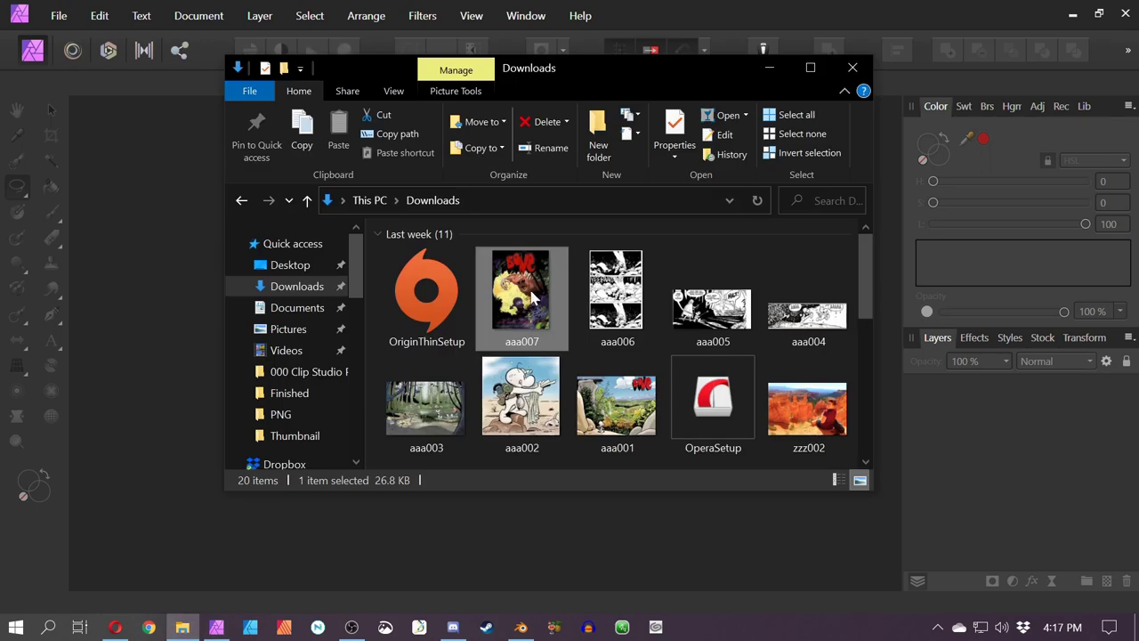
pyautogui.scroll(-2, 590, 310)
pyautogui.scroll(2, 623, 347)
pyautogui.keyDown('shift'); pyautogui.click(552, 285); pyautogui.keyUp('shift')
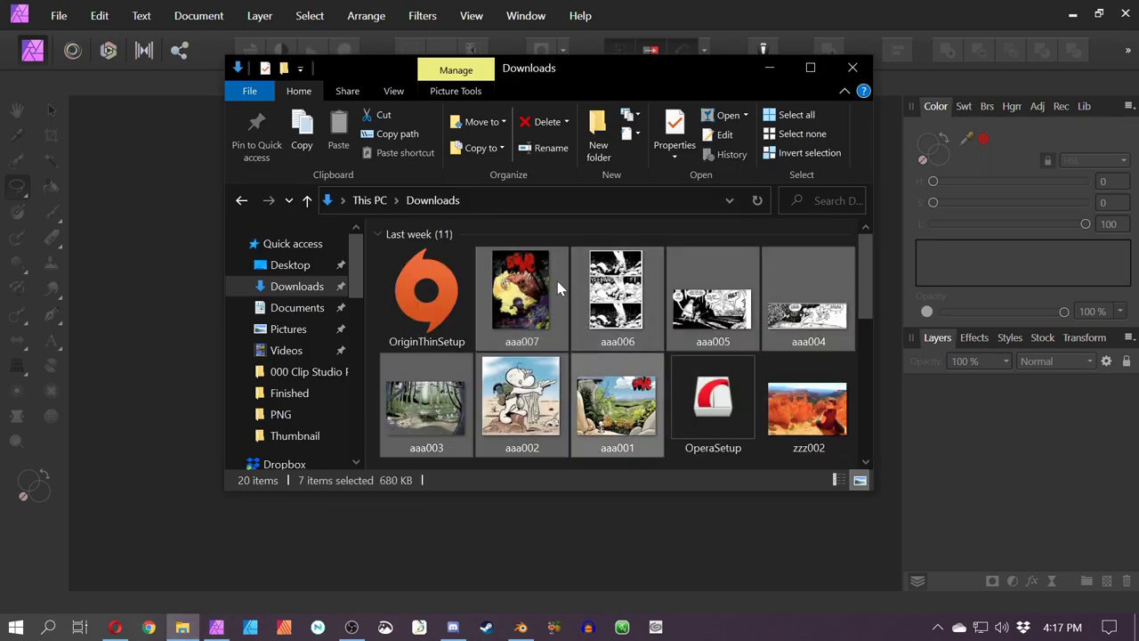
pyautogui.moveTo(557, 280); pyautogui.dragTo(134, 333)
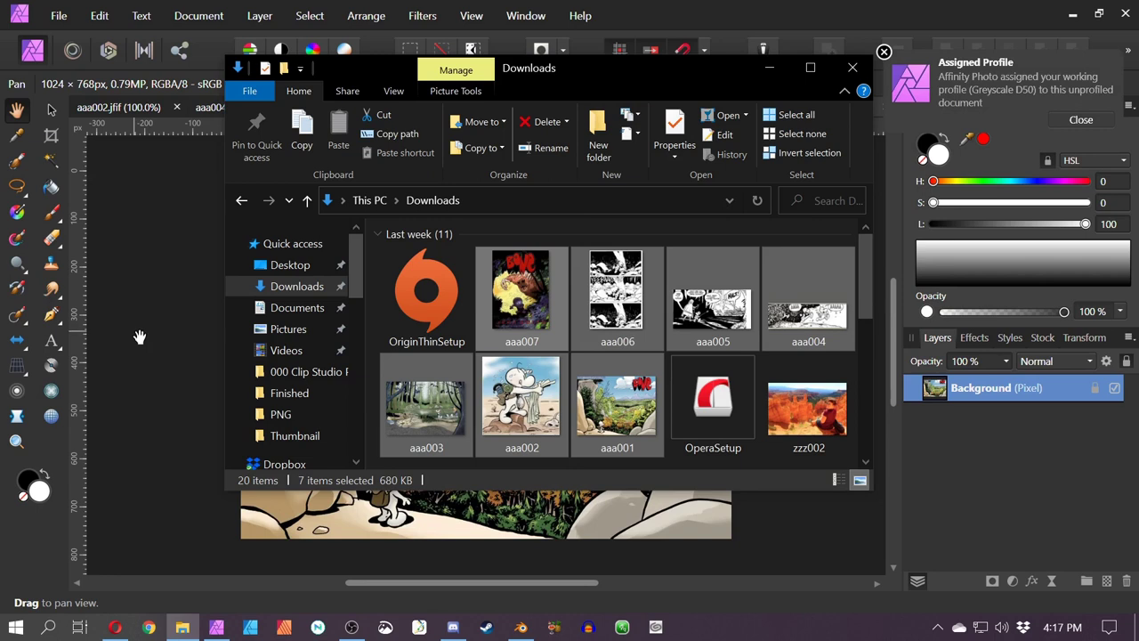
pyautogui.click(717, 9)
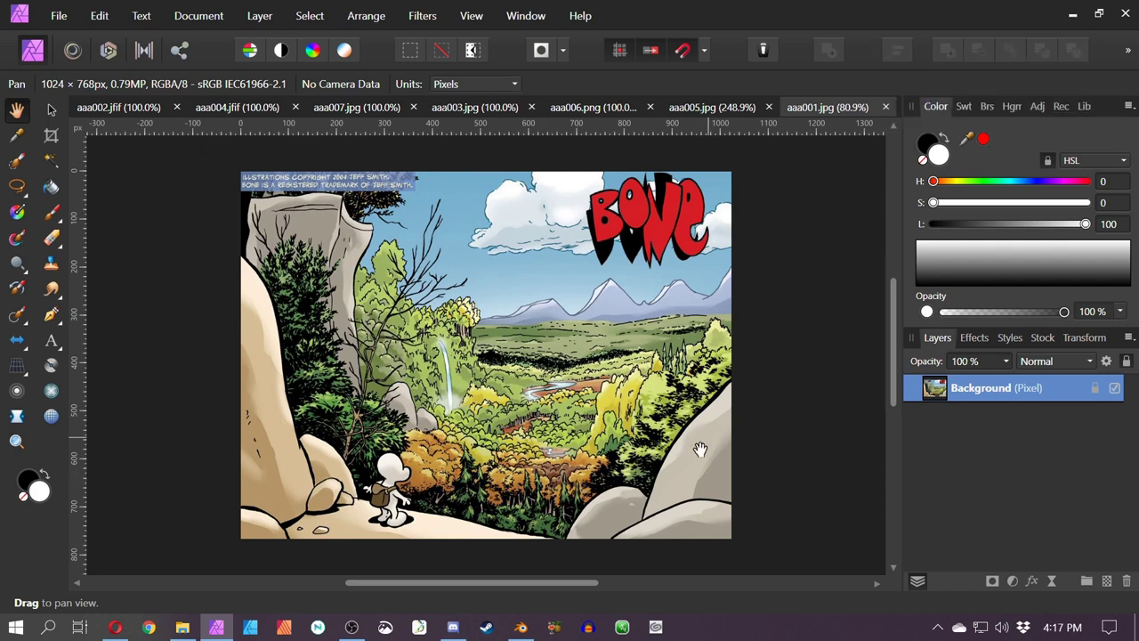
# Lower the Background layer's opacity to 61% in the aaa001.jpg landscape image
pyautogui.scroll(2, 590, 448)
pyautogui.scroll(4, 590, 448)
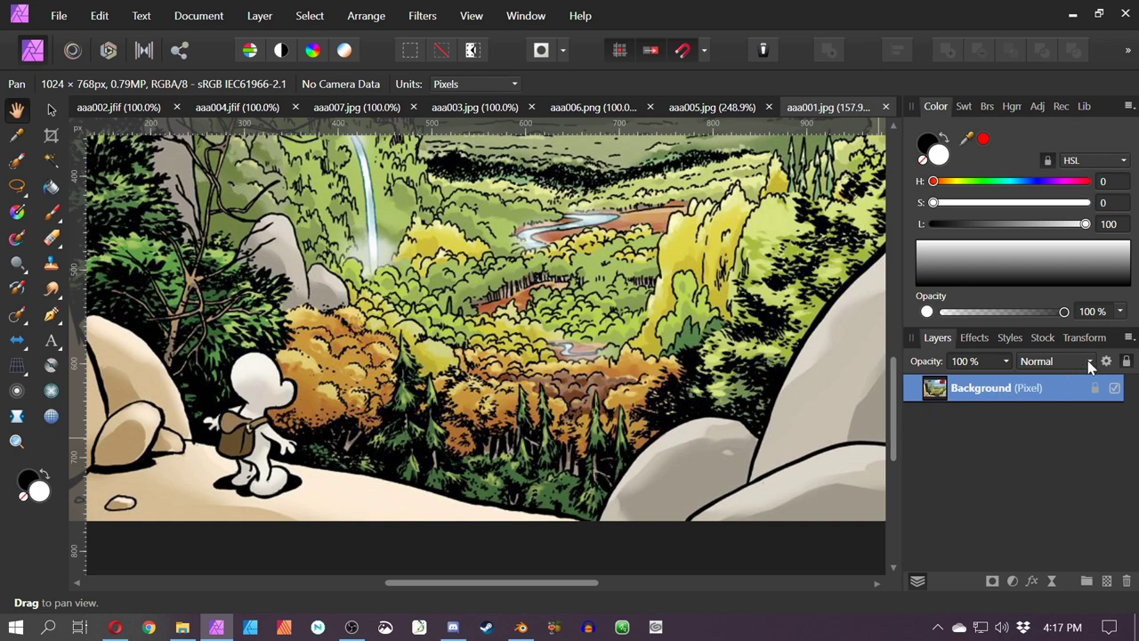
pyautogui.click(1005, 361)
pyautogui.moveTo(1007, 379); pyautogui.dragTo(961, 386)
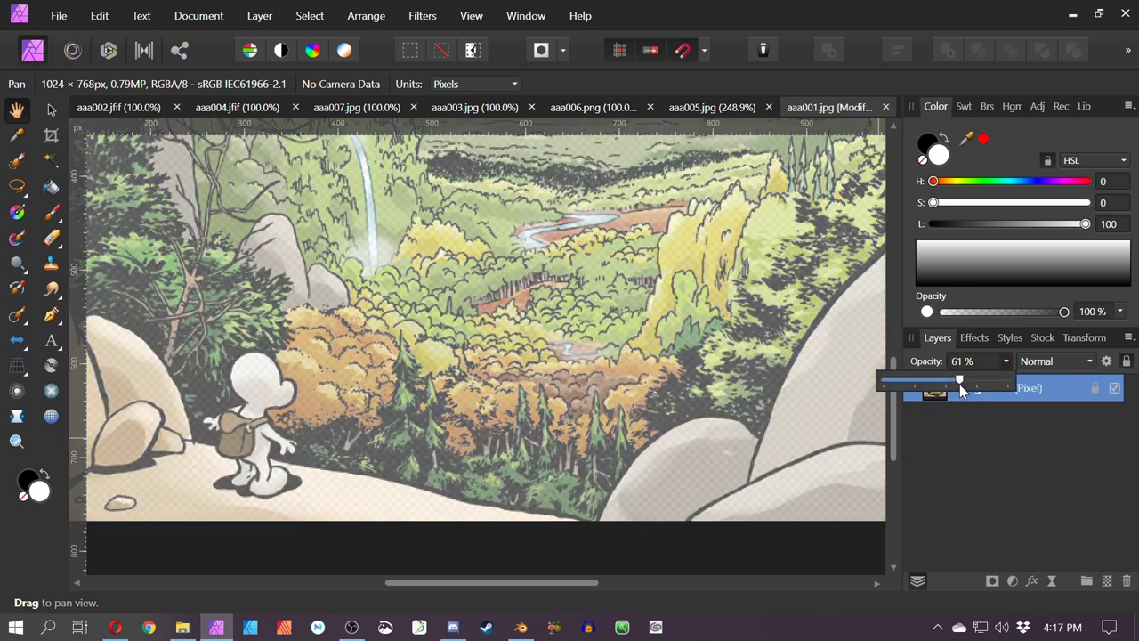
# Add a white-filled pixel layer beneath the Background layer and an empty pixel layer above it
pyautogui.press('g')
pyautogui.hotkey('ctrl', 'shift', 'n')
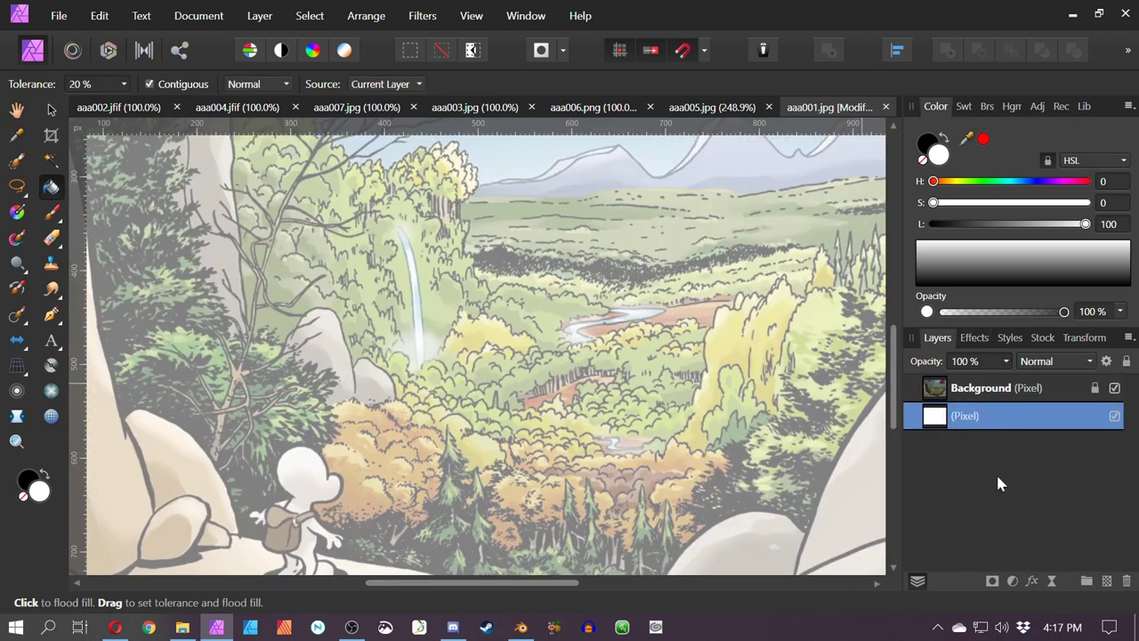
pyautogui.click(970, 391)
pyautogui.click(1108, 583)
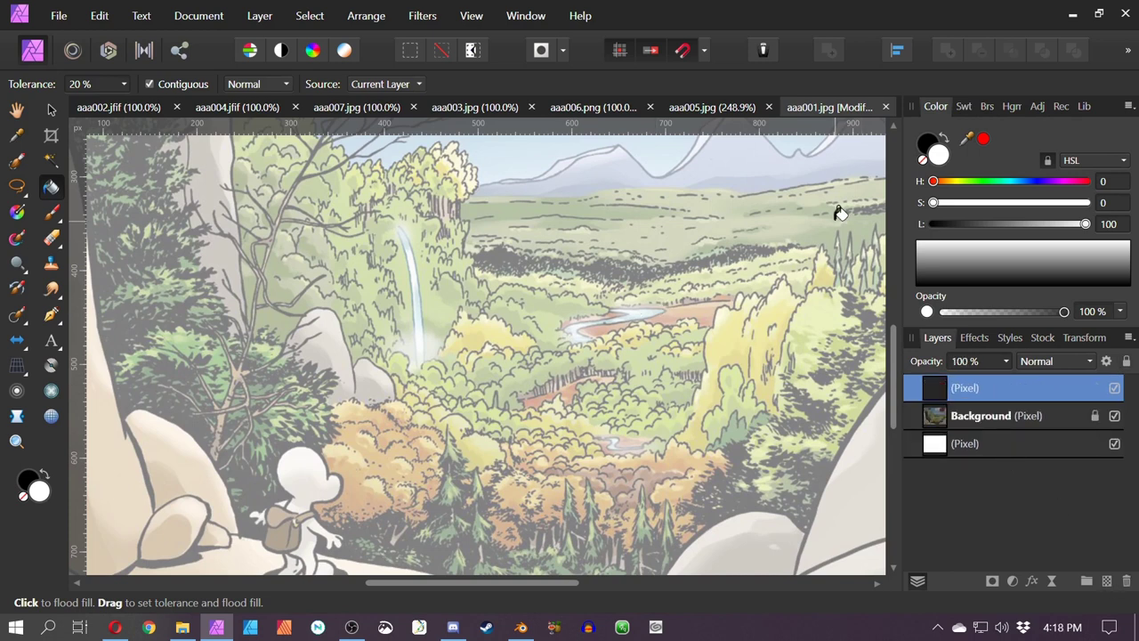
# Paint red construction lines over the tallest conifer beside the character, marking its trunk and four stacked, cone-like foliage tiers
pyautogui.click(983, 138)
pyautogui.scroll(4, 490, 484)
pyautogui.moveTo(495, 485); pyautogui.dragTo(538, 349)
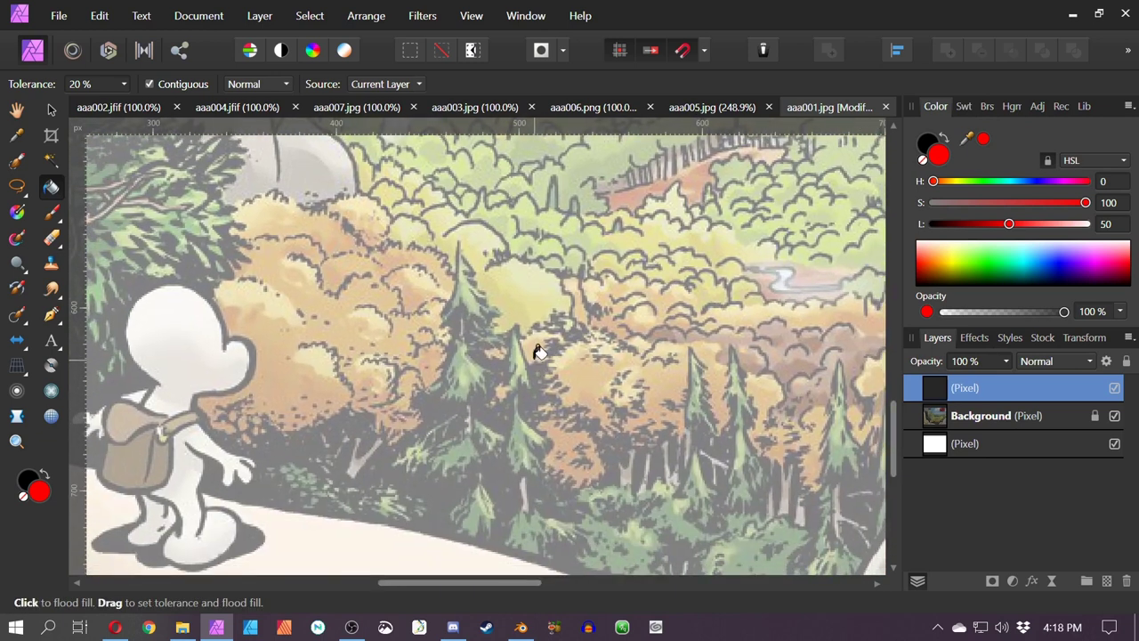
pyautogui.press('b')
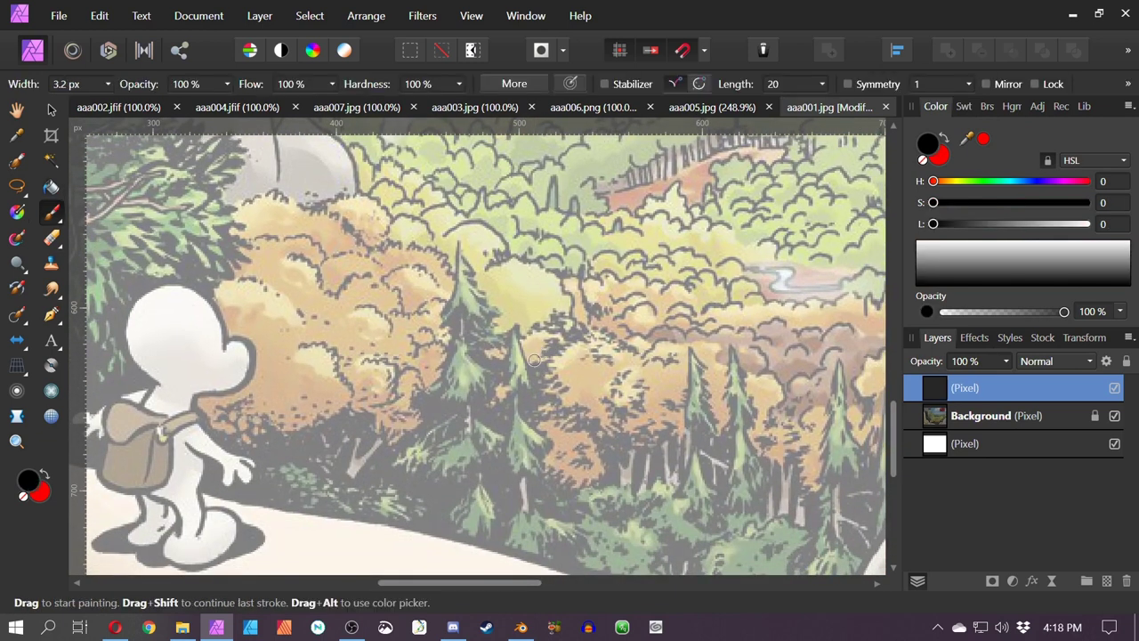
pyautogui.click(984, 139)
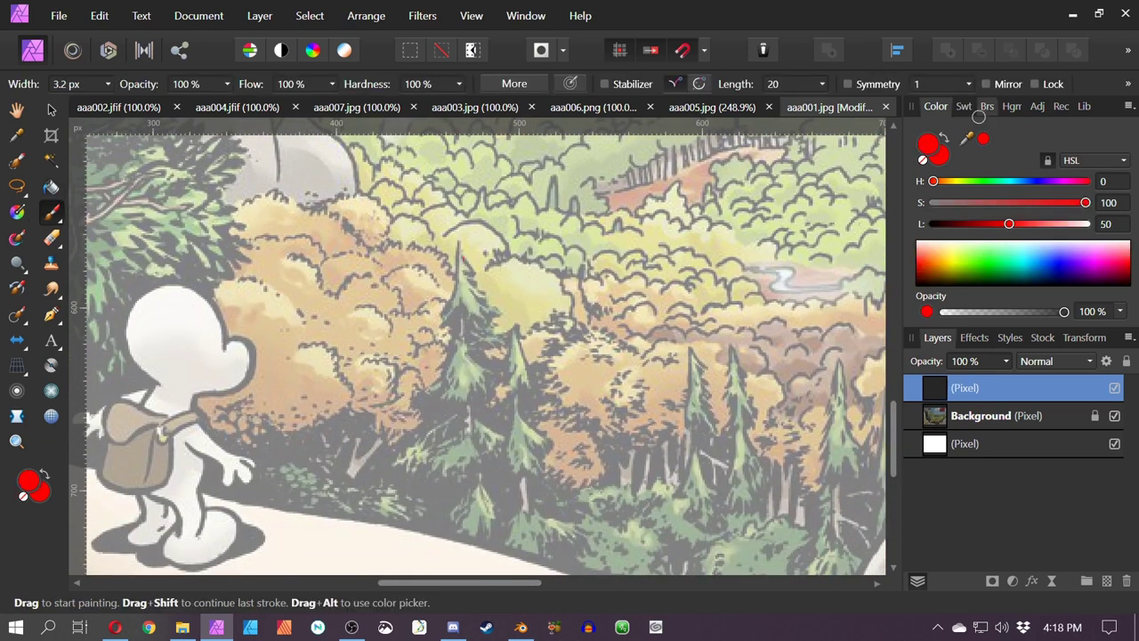
pyautogui.moveTo(465, 325); pyautogui.dragTo(476, 538)
pyautogui.moveTo(457, 253)
pyautogui.mouseDown()
pyautogui.moveTo(461, 539)
pyautogui.moveTo(460, 294)
pyautogui.moveTo(481, 539)
pyautogui.mouseUp()
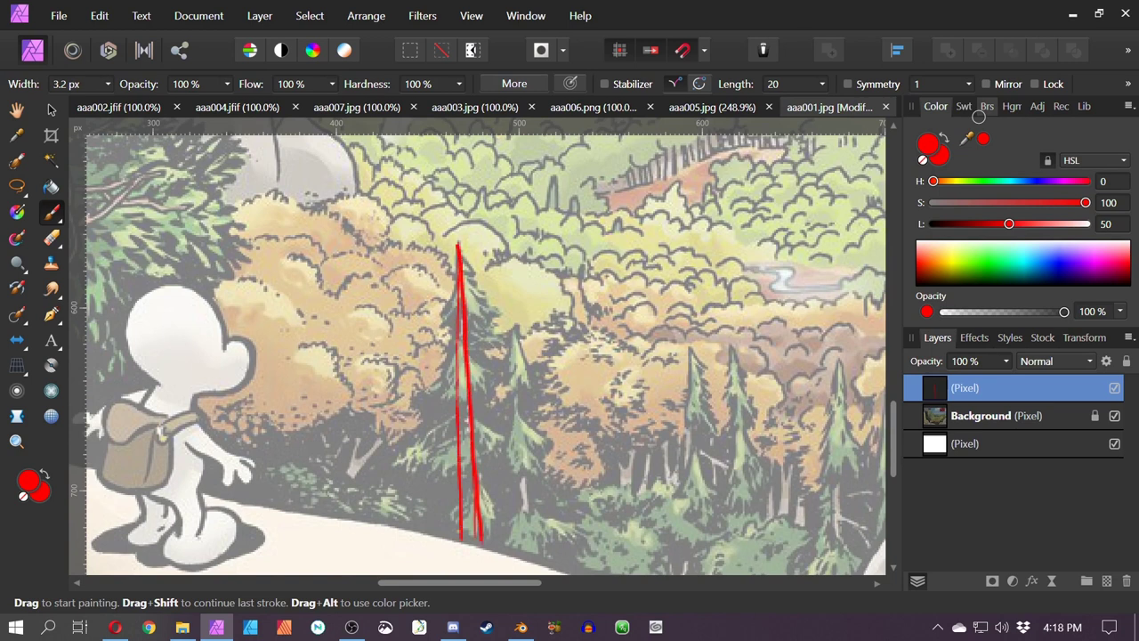
pyautogui.moveTo(458, 248); pyautogui.dragTo(457, 260)
pyautogui.moveTo(465, 342)
pyautogui.mouseDown()
pyautogui.moveTo(461, 411)
pyautogui.moveTo(420, 481)
pyautogui.moveTo(463, 412)
pyautogui.mouseUp()
pyautogui.moveTo(480, 485); pyautogui.dragTo(485, 538)
# Lower the red construction layer's opacity to 31% and add a new pixel layer above it
pyautogui.click(1006, 361)
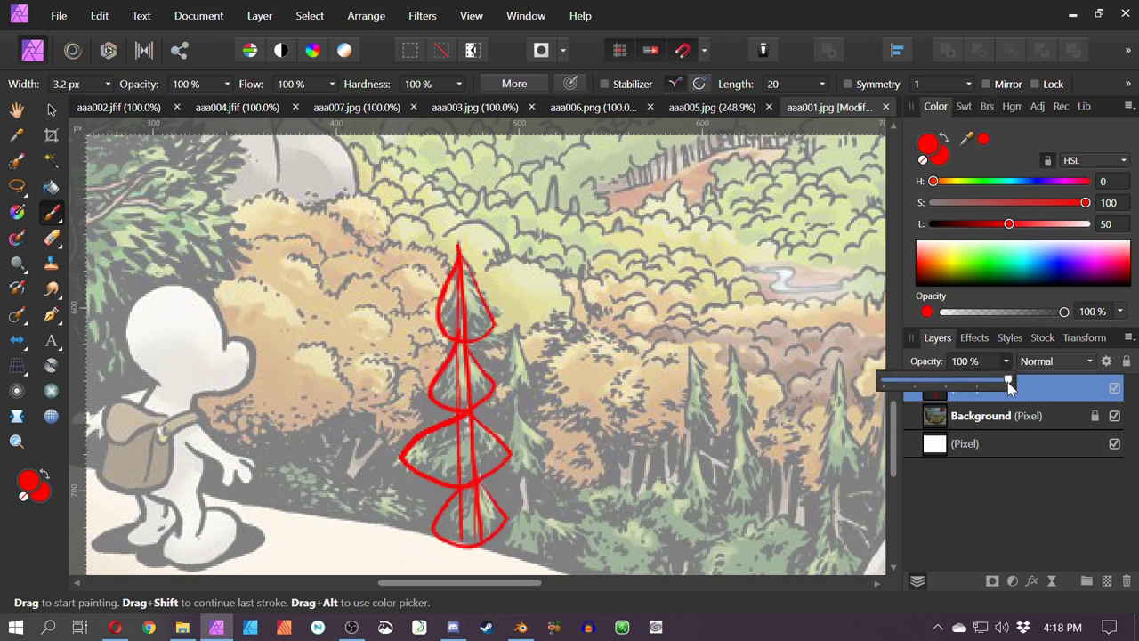
pyautogui.moveTo(1013, 381); pyautogui.dragTo(923, 389)
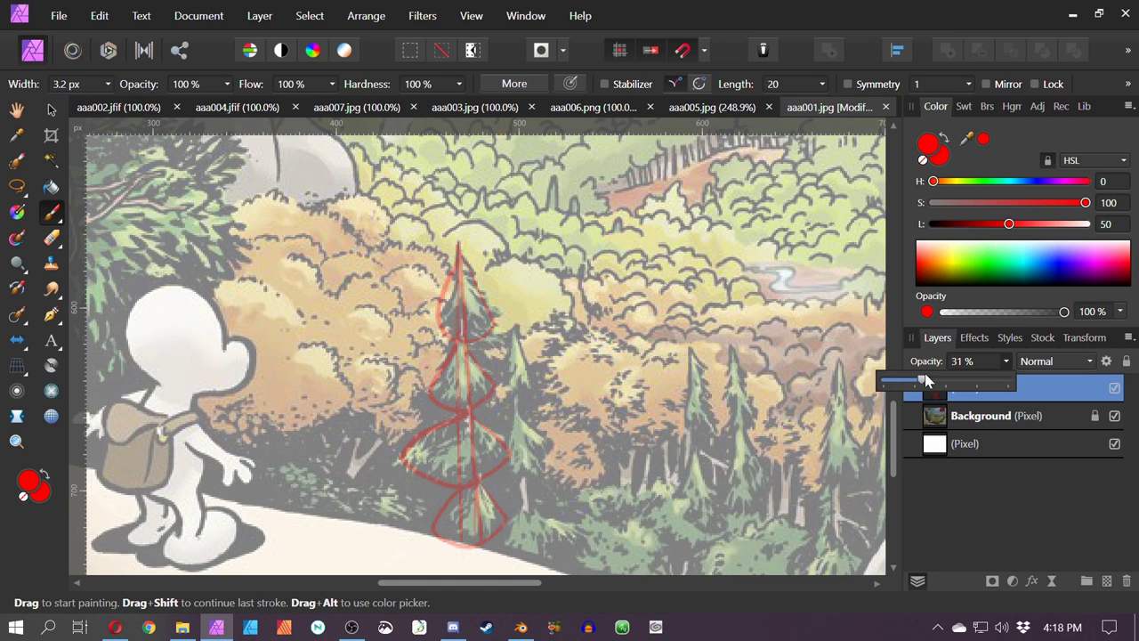
pyautogui.click(1106, 581)
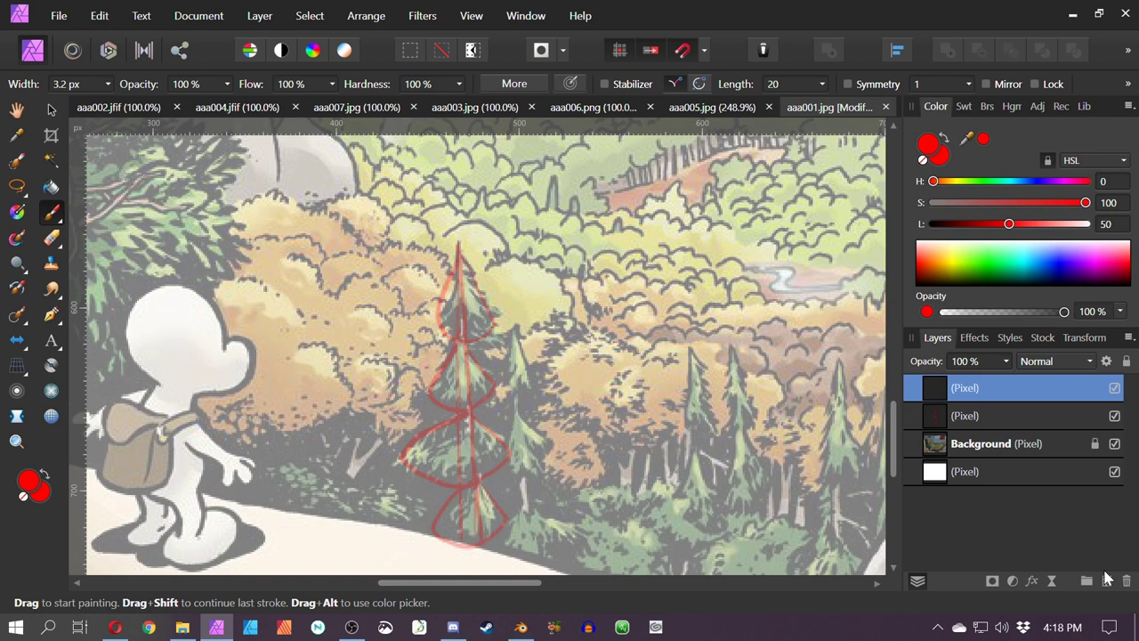
# Set the brush hue to 229 and paint jagged blue foliage over the conifer's two upper tiers
pyautogui.click(1032, 181)
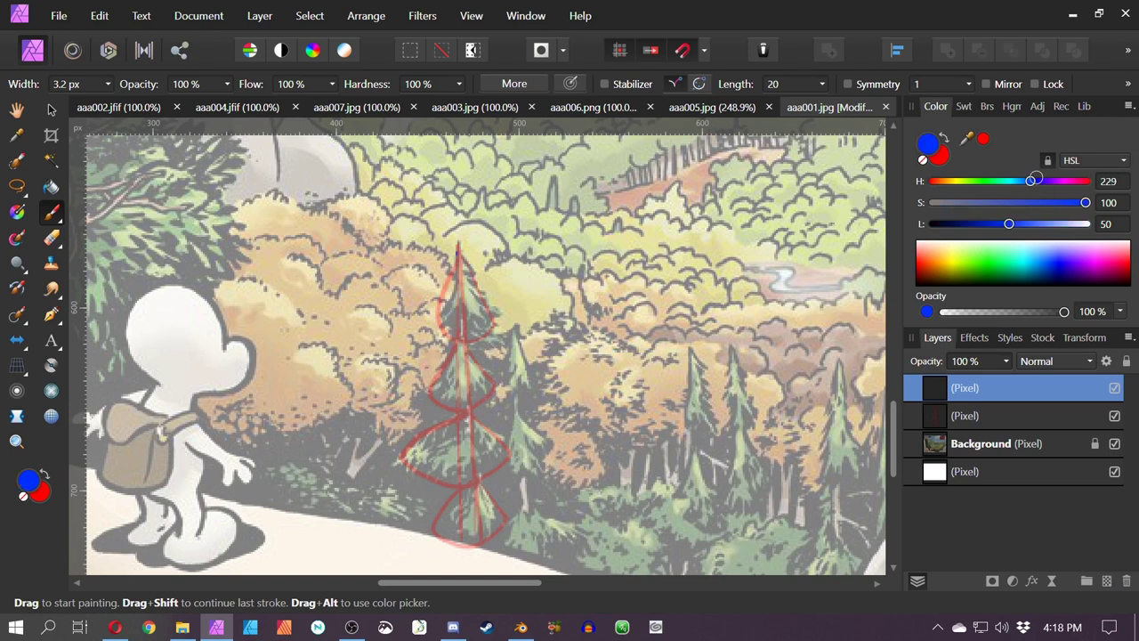
pyautogui.moveTo(451, 278); pyautogui.dragTo(438, 317)
pyautogui.moveTo(458, 248)
pyautogui.mouseDown()
pyautogui.moveTo(494, 312)
pyautogui.moveTo(479, 326)
pyautogui.moveTo(500, 342)
pyautogui.moveTo(438, 336)
pyautogui.moveTo(459, 302)
pyautogui.moveTo(461, 327)
pyautogui.moveTo(472, 310)
pyautogui.mouseUp()
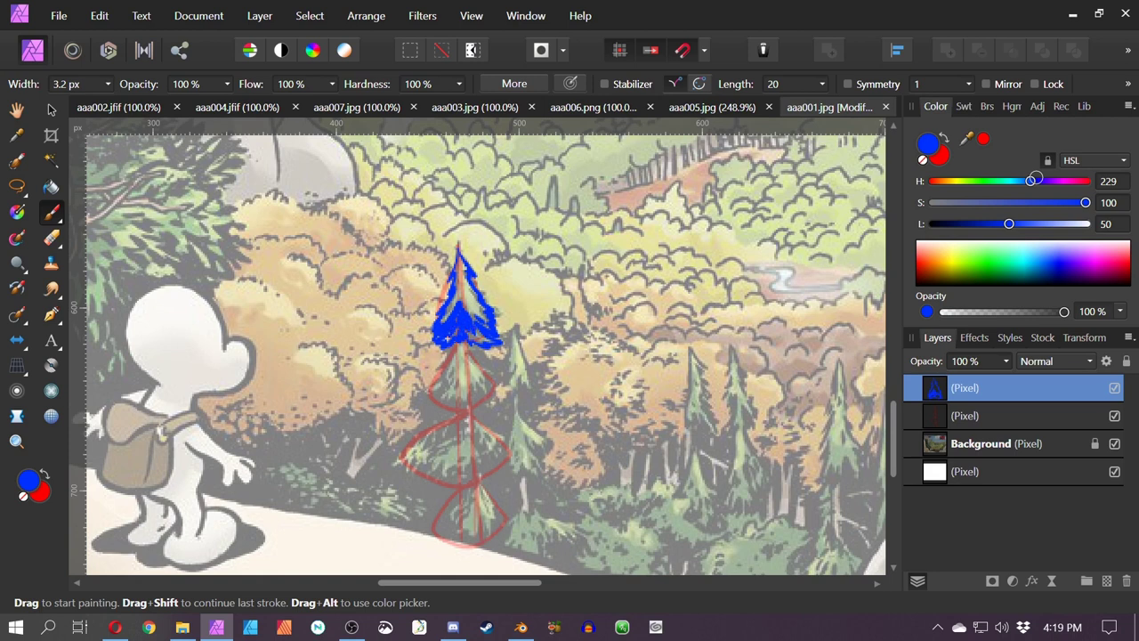
pyautogui.press('space')
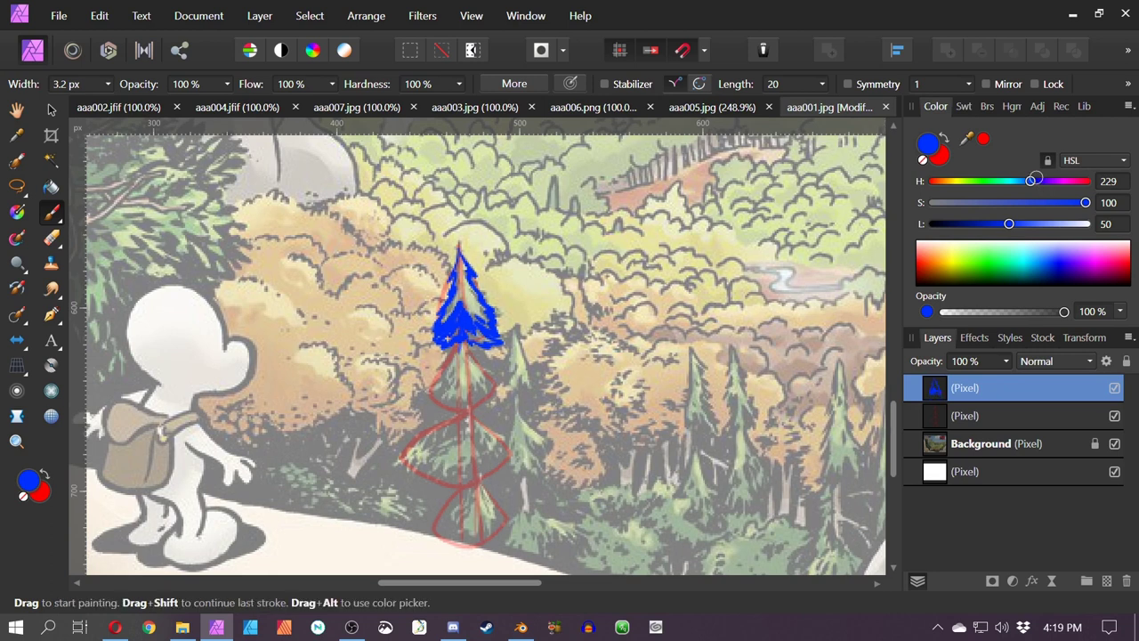
pyautogui.moveTo(459, 344); pyautogui.dragTo(422, 403)
pyautogui.moveTo(509, 390)
pyautogui.mouseDown()
pyautogui.moveTo(484, 409)
pyautogui.moveTo(479, 390)
pyautogui.moveTo(485, 409)
pyautogui.mouseUp()
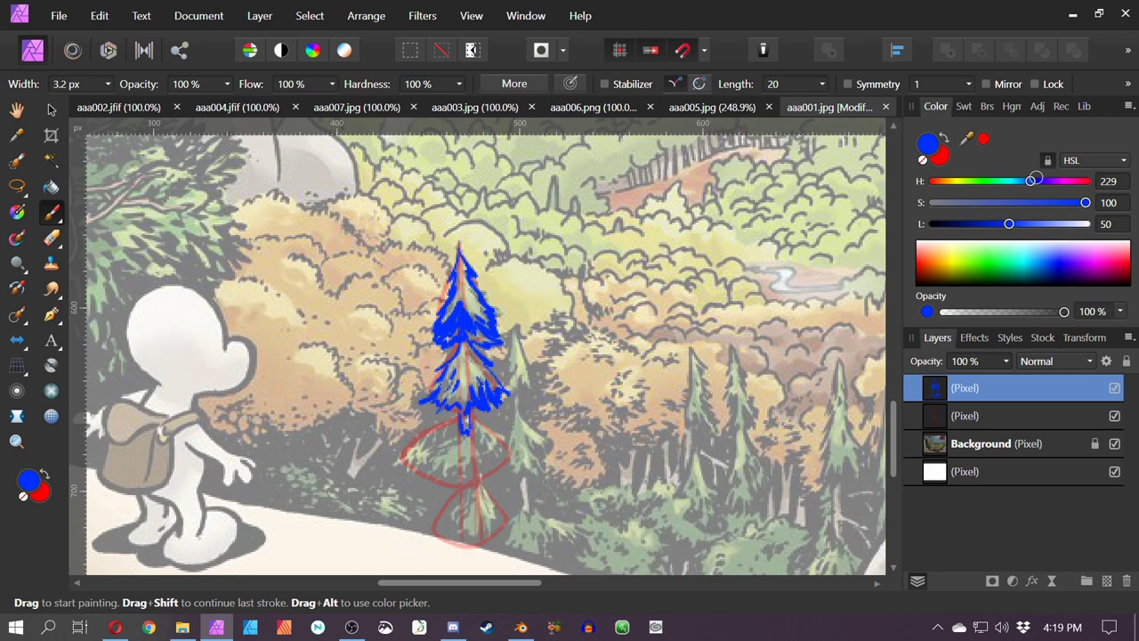
# Paint jagged blue foliage edges over the conifer's two lower tiers, down to its base
pyautogui.moveTo(466, 433); pyautogui.dragTo(478, 461)
pyautogui.moveTo(458, 433)
pyautogui.mouseDown()
pyautogui.moveTo(432, 463)
pyautogui.moveTo(440, 454)
pyautogui.moveTo(476, 472)
pyautogui.moveTo(465, 453)
pyautogui.moveTo(450, 457)
pyautogui.moveTo(504, 443)
pyautogui.moveTo(406, 458)
pyautogui.mouseUp()
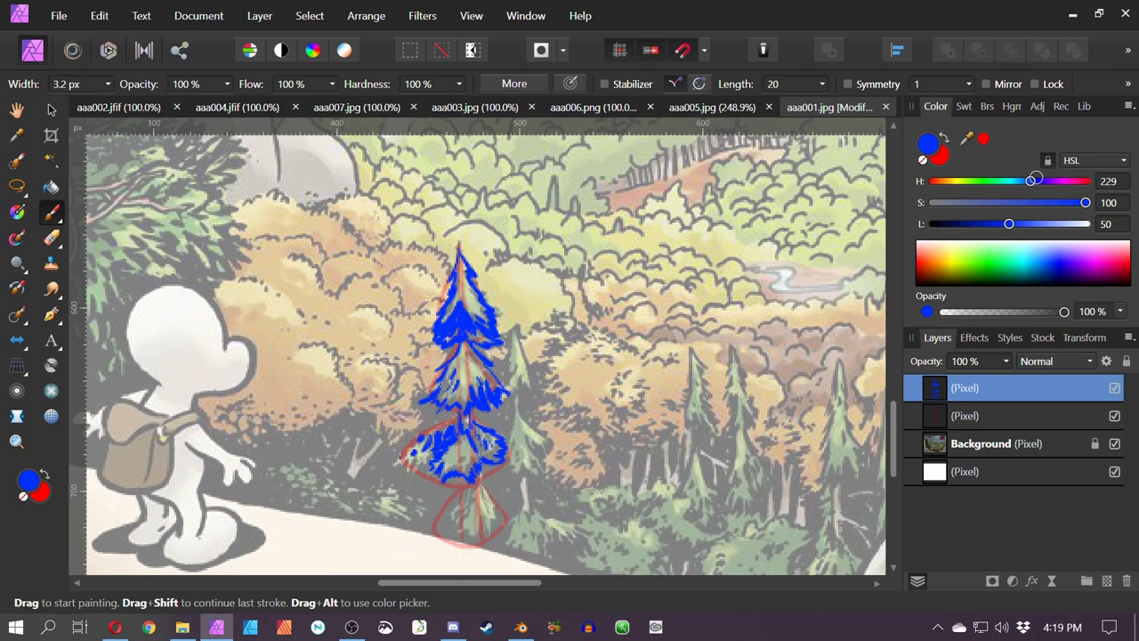
pyautogui.moveTo(456, 421)
pyautogui.mouseDown()
pyautogui.moveTo(397, 461)
pyautogui.moveTo(424, 469)
pyautogui.moveTo(452, 513)
pyautogui.moveTo(440, 534)
pyautogui.mouseUp()
pyautogui.moveTo(480, 473)
pyautogui.mouseDown()
pyautogui.moveTo(505, 518)
pyautogui.moveTo(490, 542)
pyautogui.moveTo(444, 534)
pyautogui.mouseUp()
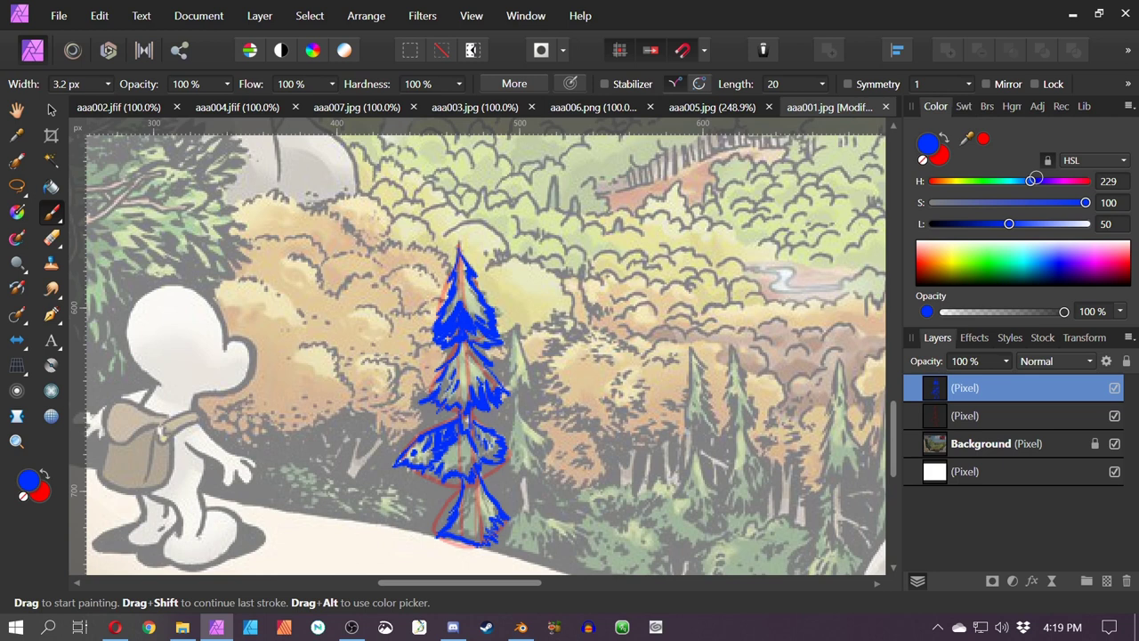
# Paint straight blue trunk lines over the five smaller conifers standing beyond the outlined one
pyautogui.moveTo(472, 400); pyautogui.dragTo(482, 454)
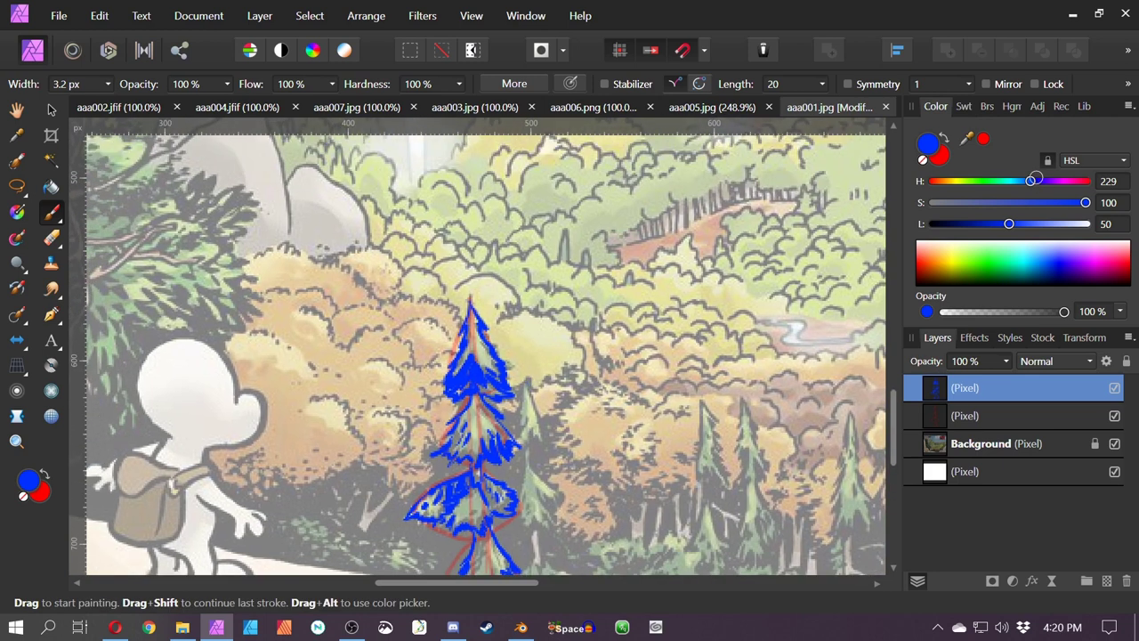
pyautogui.moveTo(527, 378)
pyautogui.mouseDown()
pyautogui.moveTo(414, 240)
pyautogui.moveTo(435, 446)
pyautogui.mouseUp()
pyautogui.moveTo(414, 246); pyautogui.dragTo(424, 443)
pyautogui.moveTo(596, 267)
pyautogui.mouseDown()
pyautogui.moveTo(591, 459)
pyautogui.moveTo(597, 373)
pyautogui.mouseUp()
pyautogui.moveTo(631, 265); pyautogui.dragTo(637, 450)
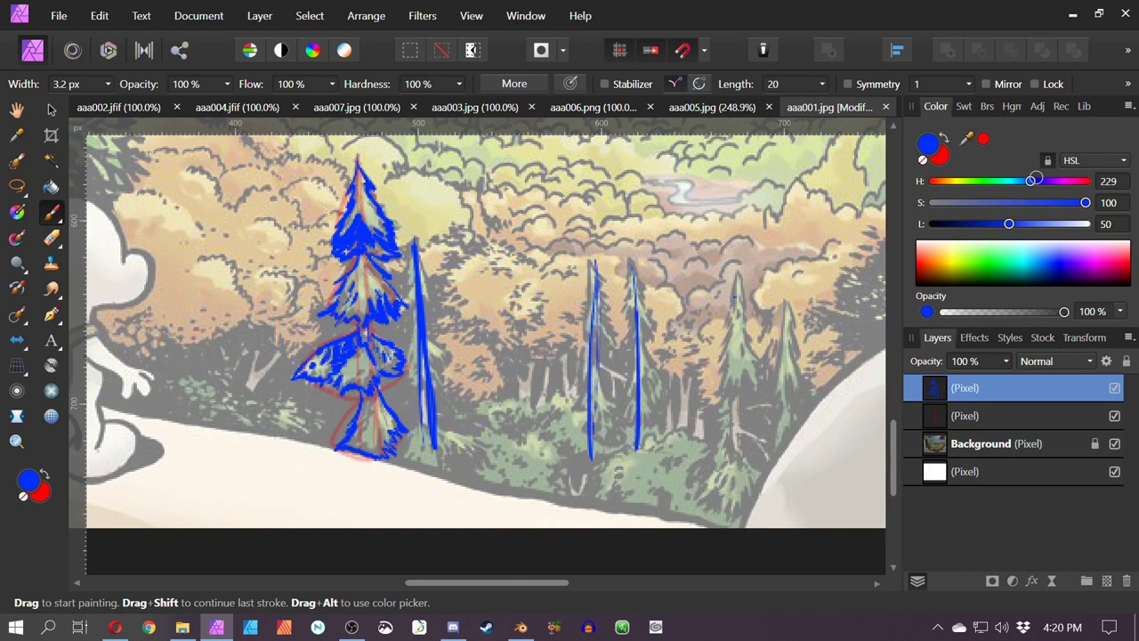
pyautogui.moveTo(735, 287); pyautogui.dragTo(722, 500)
pyautogui.moveTo(792, 372); pyautogui.dragTo(775, 498)
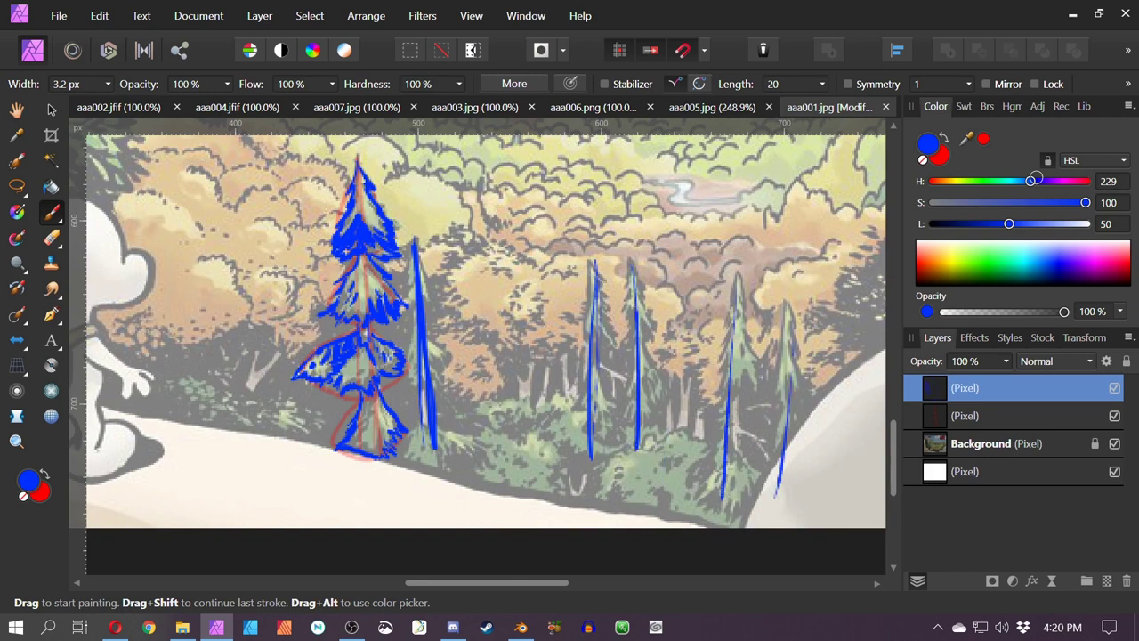
# Undo the blue trunk lines painted over the five smaller conifers
pyautogui.hotkey('ctrl', 'z')
pyautogui.hotkey('ctrl', 'z')
pyautogui.hotkey('ctrl', 'z')
pyautogui.hotkey('ctrl', 'z')
pyautogui.hotkey('ctrl', 'z')
pyautogui.hotkey('ctrl', 'z')
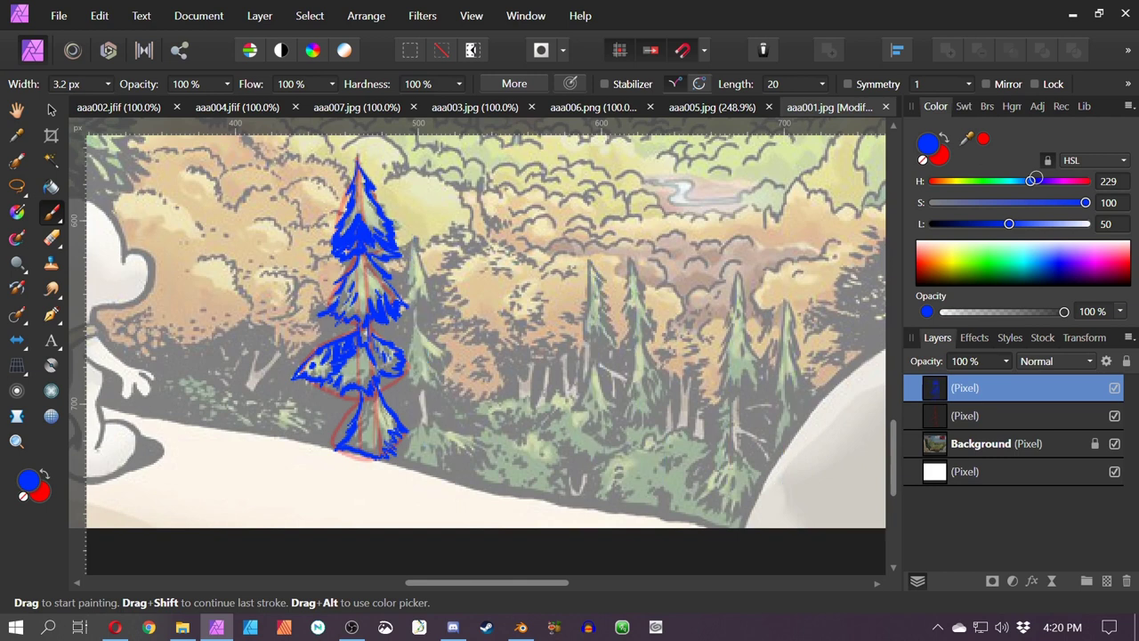
# Trace the upper lobes of the orange foliage mass beside the conifer with overlapping blue arcs
pyautogui.press('space')
pyautogui.moveTo(640, 237)
pyautogui.mouseDown()
pyautogui.moveTo(562, 407)
pyautogui.moveTo(707, 415)
pyautogui.mouseUp()
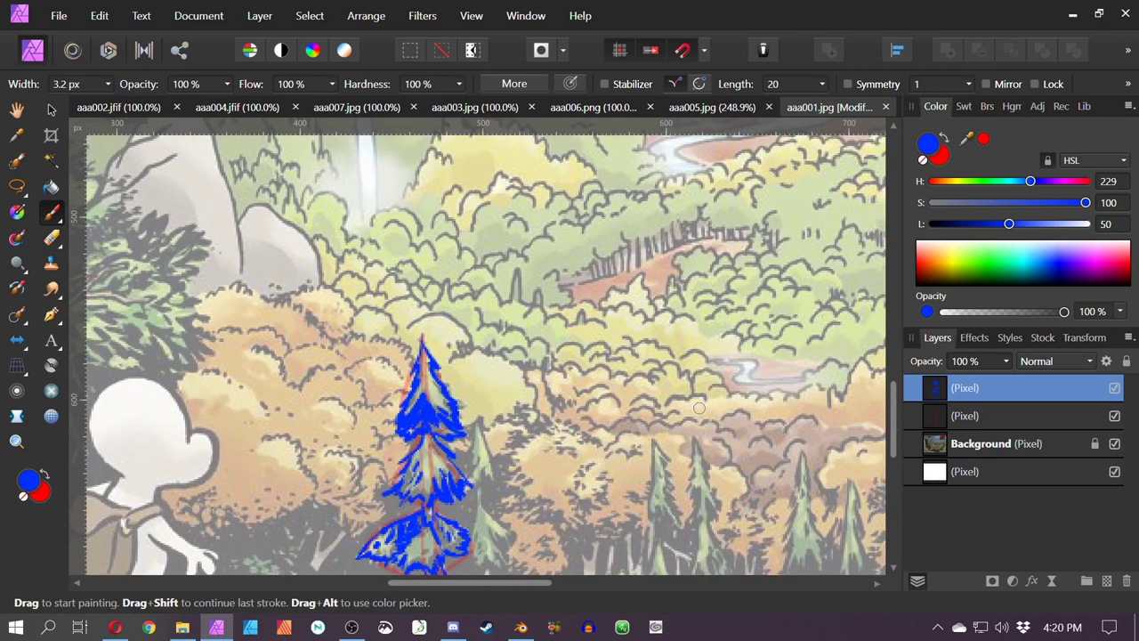
pyautogui.moveTo(243, 342)
pyautogui.mouseDown()
pyautogui.moveTo(311, 400)
pyautogui.moveTo(322, 366)
pyautogui.moveTo(369, 405)
pyautogui.moveTo(358, 435)
pyautogui.moveTo(394, 415)
pyautogui.mouseUp()
pyautogui.moveTo(277, 365); pyautogui.dragTo(347, 363)
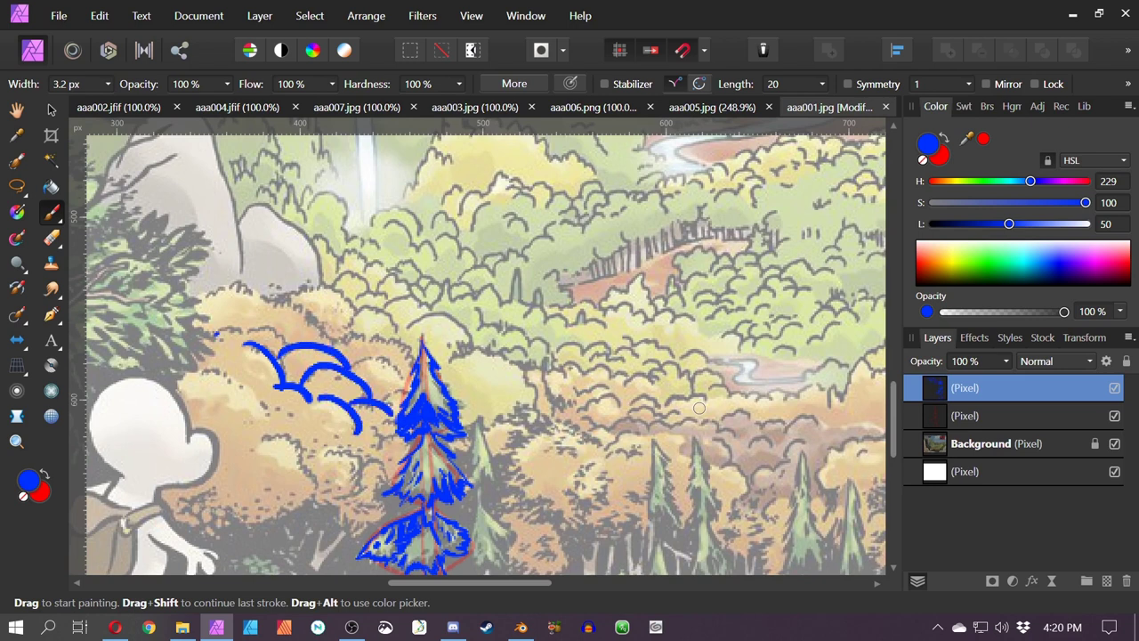
pyautogui.moveTo(216, 334); pyautogui.dragTo(291, 347)
pyautogui.moveTo(199, 296)
pyautogui.mouseDown()
pyautogui.moveTo(335, 344)
pyautogui.moveTo(370, 329)
pyautogui.moveTo(414, 374)
pyautogui.mouseUp()
pyautogui.click(359, 365)
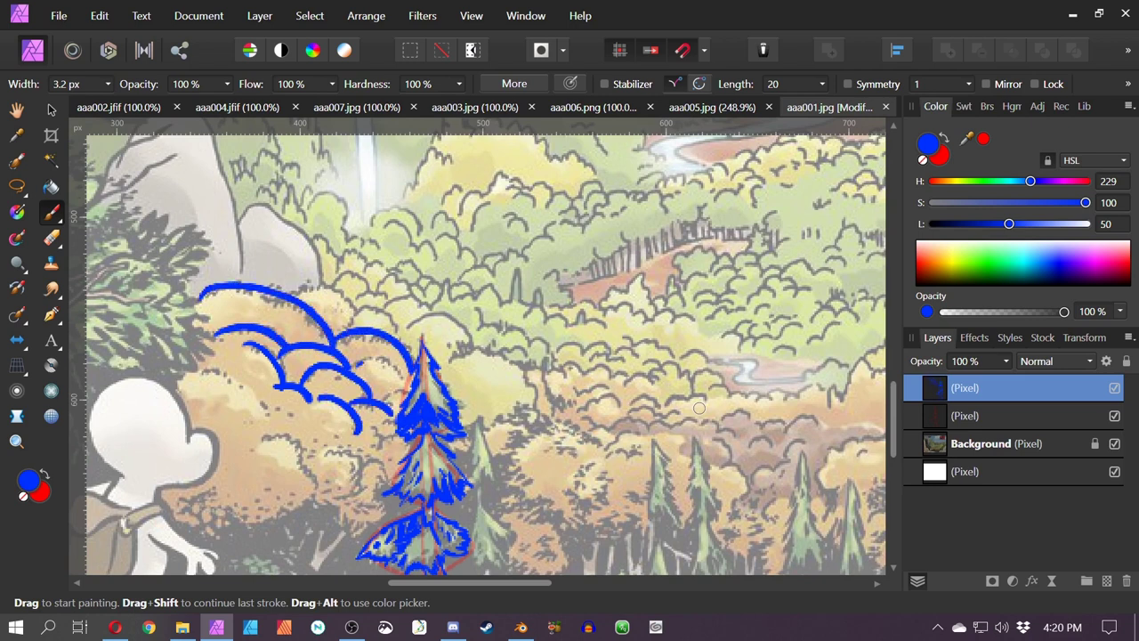
pyautogui.moveTo(289, 292); pyautogui.dragTo(400, 341)
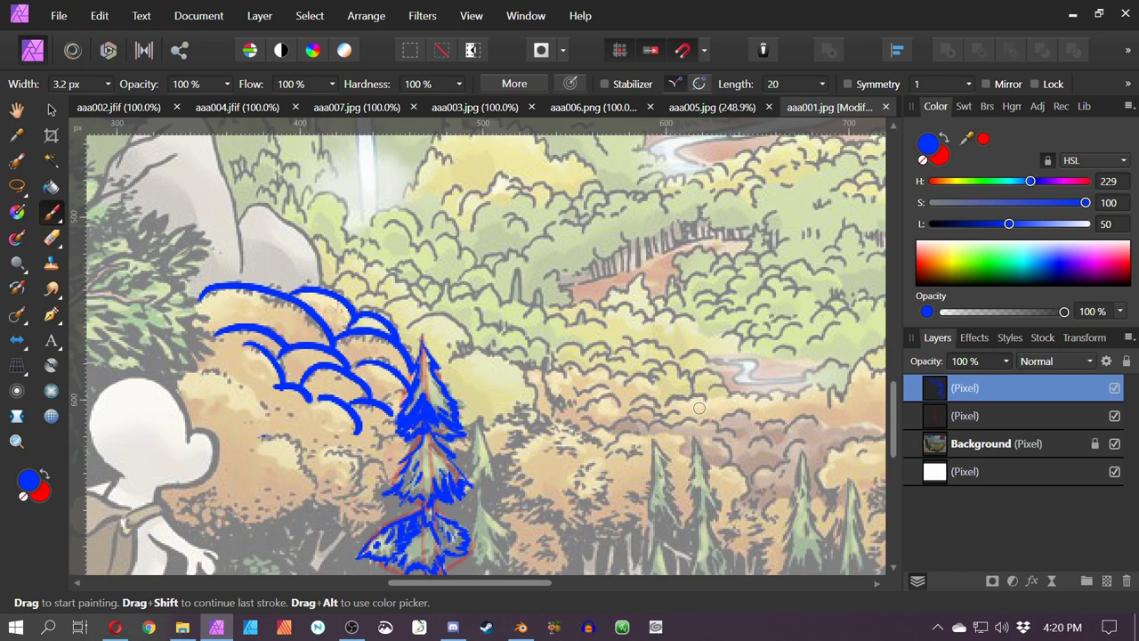
# Trace the lower edge and remaining inner lobes of the orange foliage mass in blue
pyautogui.moveTo(262, 438)
pyautogui.mouseDown()
pyautogui.moveTo(310, 470)
pyautogui.moveTo(299, 505)
pyautogui.moveTo(179, 528)
pyautogui.mouseUp()
pyautogui.moveTo(327, 451)
pyautogui.mouseDown()
pyautogui.moveTo(340, 520)
pyautogui.moveTo(393, 416)
pyautogui.mouseUp()
pyautogui.moveTo(194, 368); pyautogui.dragTo(248, 398)
pyautogui.moveTo(258, 406); pyautogui.dragTo(311, 420)
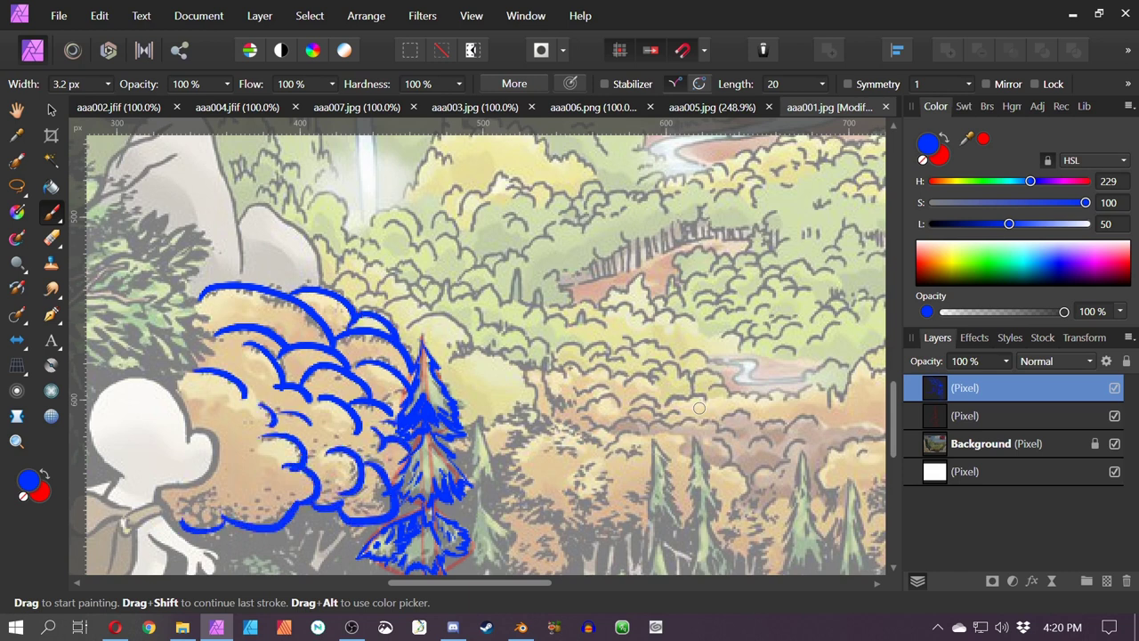
# Lower the blue outline layer's opacity to 25% and add a pixel layer above it for red strokes
pyautogui.click(1006, 363)
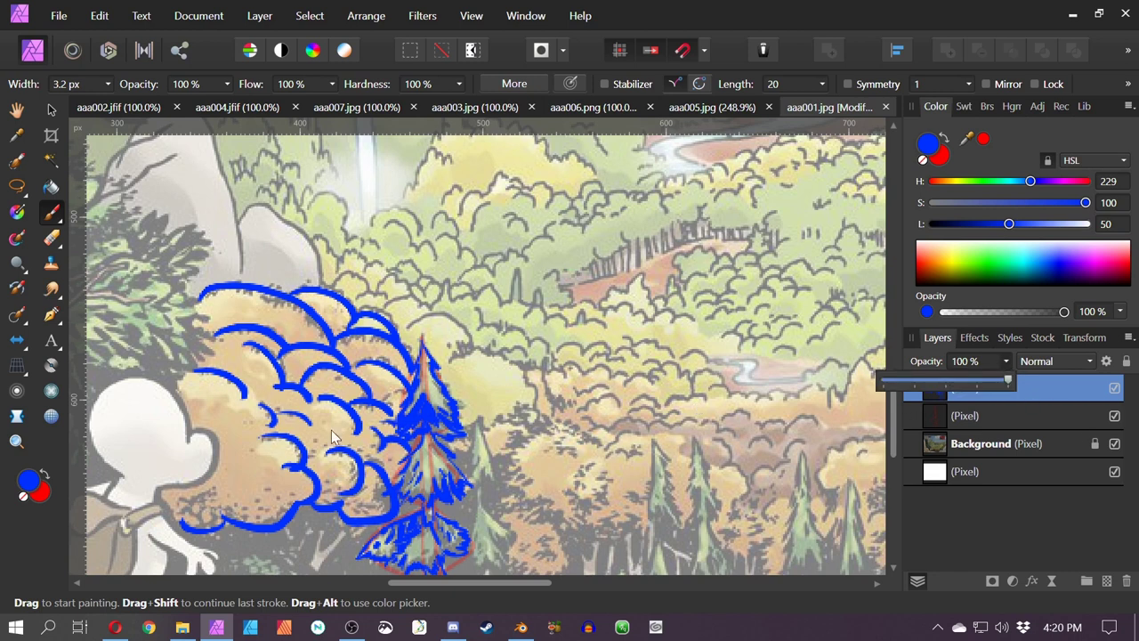
pyautogui.moveTo(931, 382); pyautogui.dragTo(914, 382)
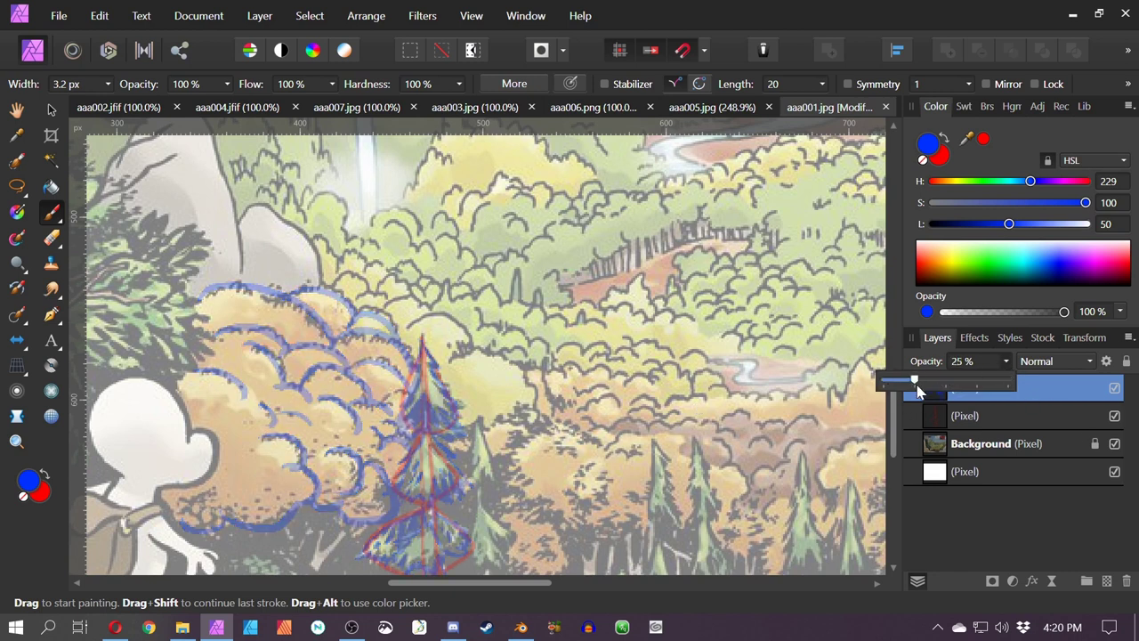
pyautogui.click(993, 417)
pyautogui.click(983, 139)
pyautogui.click(1019, 401)
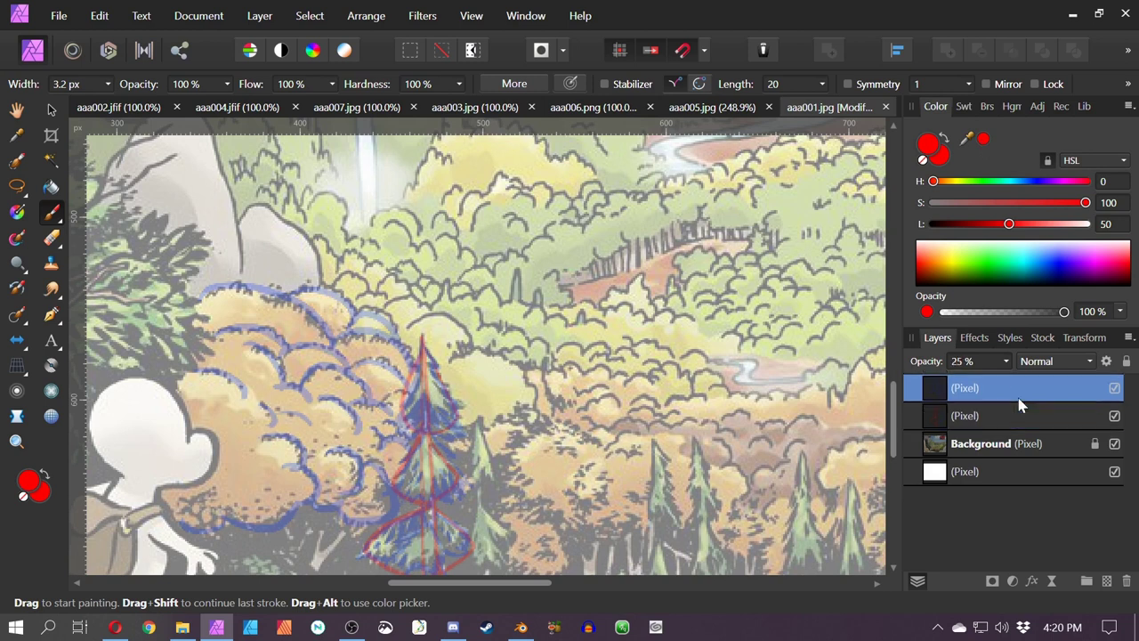
pyautogui.click(1106, 581)
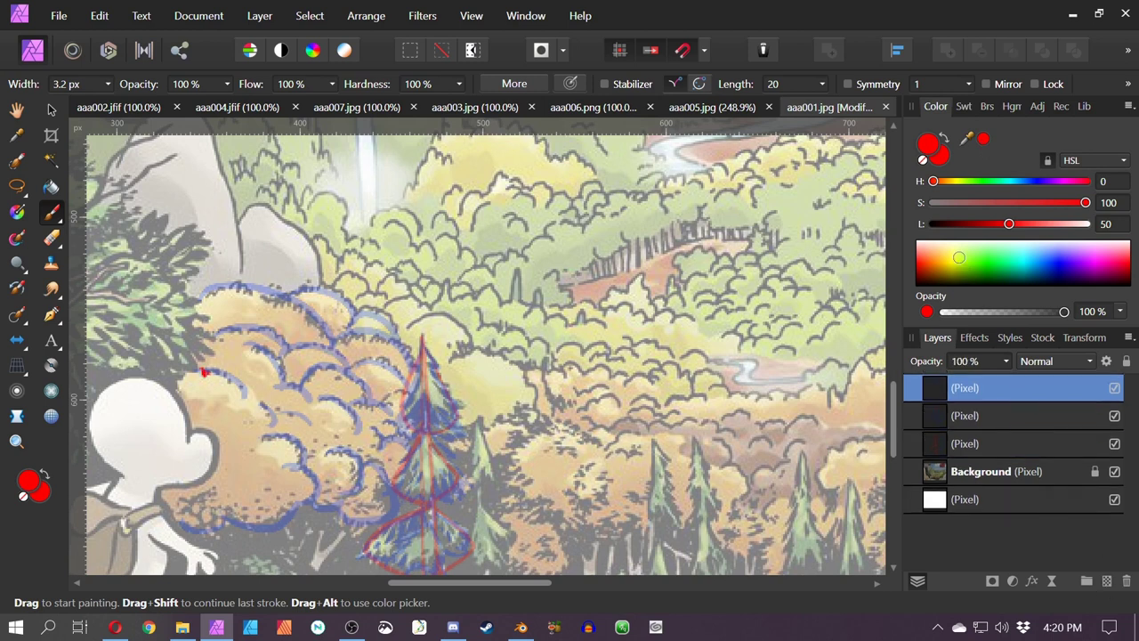
# Ink the foliage lobe nearest the character in red with broken contours, a ragged lower edge and leaf texture marks
pyautogui.moveTo(204, 372); pyautogui.dragTo(218, 374)
pyautogui.moveTo(262, 439)
pyautogui.mouseDown()
pyautogui.moveTo(300, 445)
pyautogui.moveTo(318, 500)
pyautogui.moveTo(280, 514)
pyautogui.mouseUp()
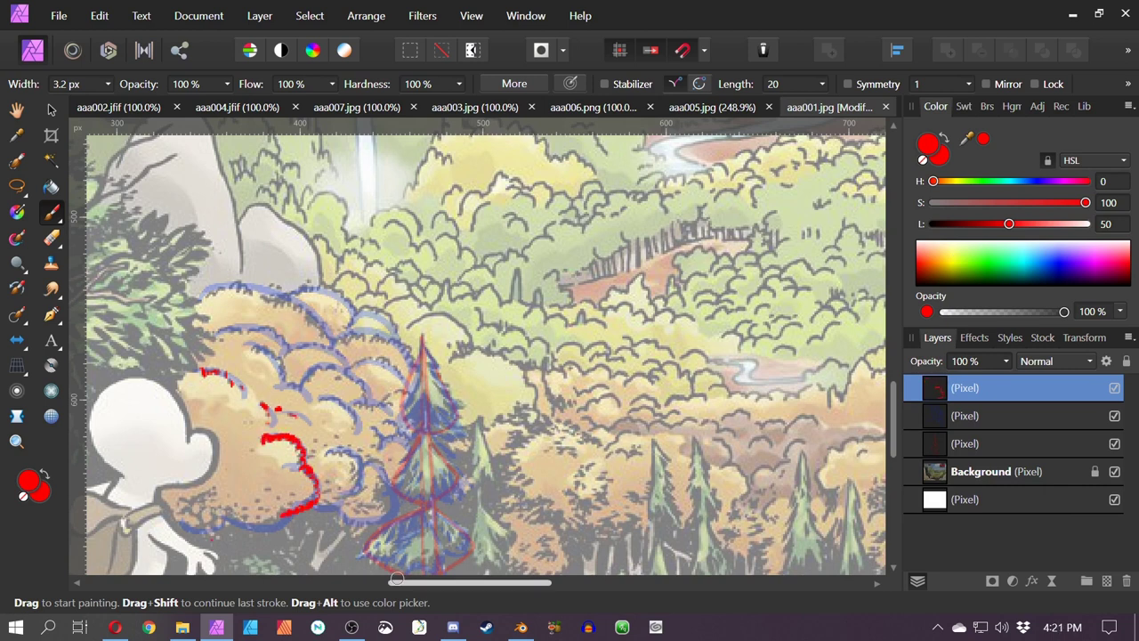
pyautogui.moveTo(175, 519)
pyautogui.mouseDown()
pyautogui.moveTo(218, 531)
pyautogui.moveTo(281, 514)
pyautogui.mouseUp()
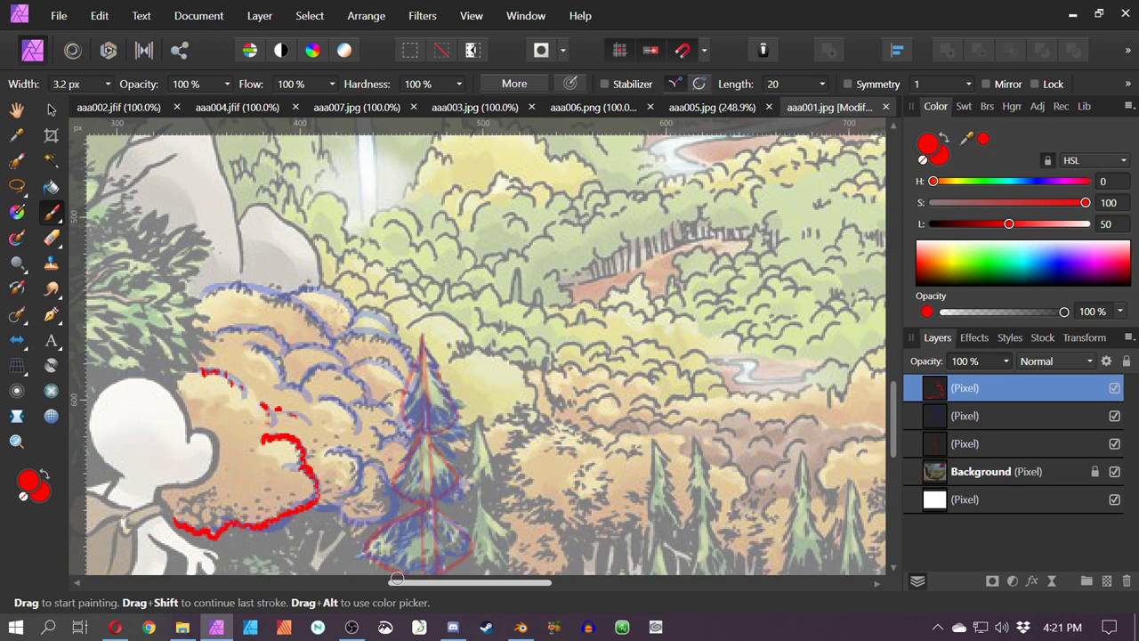
pyautogui.moveTo(194, 514)
pyautogui.mouseDown()
pyautogui.moveTo(201, 528)
pyautogui.moveTo(230, 518)
pyautogui.moveTo(203, 502)
pyautogui.mouseUp()
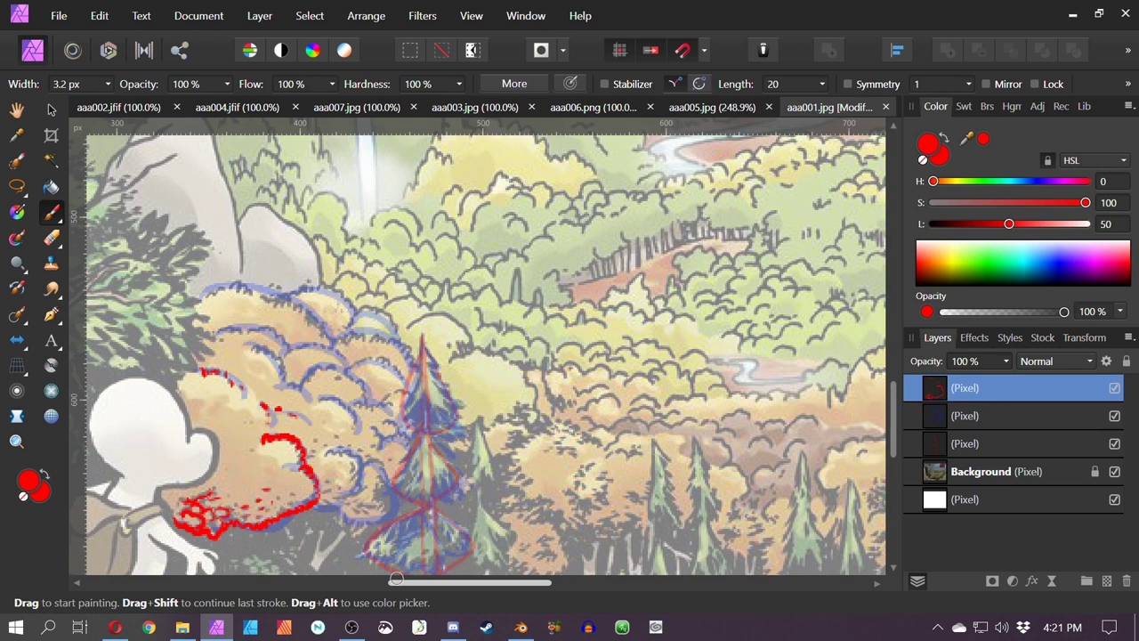
# Ink ragged red contours on the smaller foliage lobes between the front lobe and the conifer
pyautogui.press('space')
pyautogui.moveTo(397, 579); pyautogui.dragTo(269, 552)
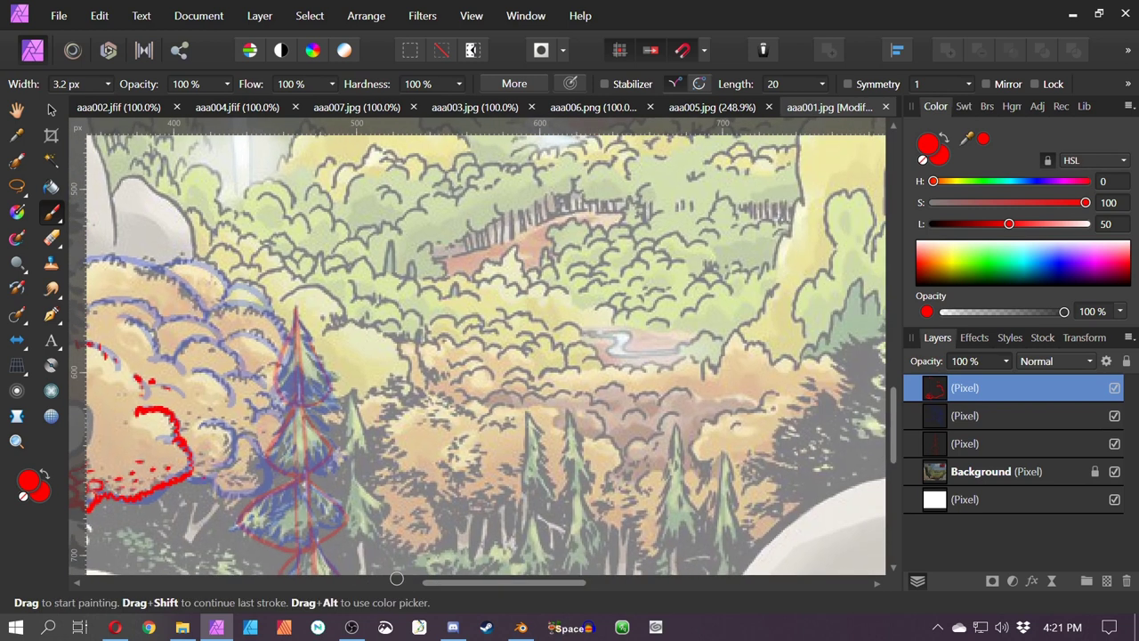
pyautogui.moveTo(187, 479); pyautogui.dragTo(206, 478)
pyautogui.moveTo(199, 427)
pyautogui.mouseDown()
pyautogui.moveTo(236, 442)
pyautogui.moveTo(227, 460)
pyautogui.moveTo(252, 436)
pyautogui.moveTo(264, 471)
pyautogui.moveTo(210, 496)
pyautogui.mouseUp()
pyautogui.moveTo(246, 409); pyautogui.dragTo(281, 411)
pyautogui.moveTo(258, 393); pyautogui.dragTo(274, 405)
pyautogui.moveTo(233, 402)
pyautogui.mouseDown()
pyautogui.moveTo(194, 372)
pyautogui.moveTo(306, 472)
pyautogui.moveTo(226, 408)
pyautogui.mouseUp()
# Ink red contours over the middle and upper lobes of the orange foliage mass, up to its top edge
pyautogui.press('space')
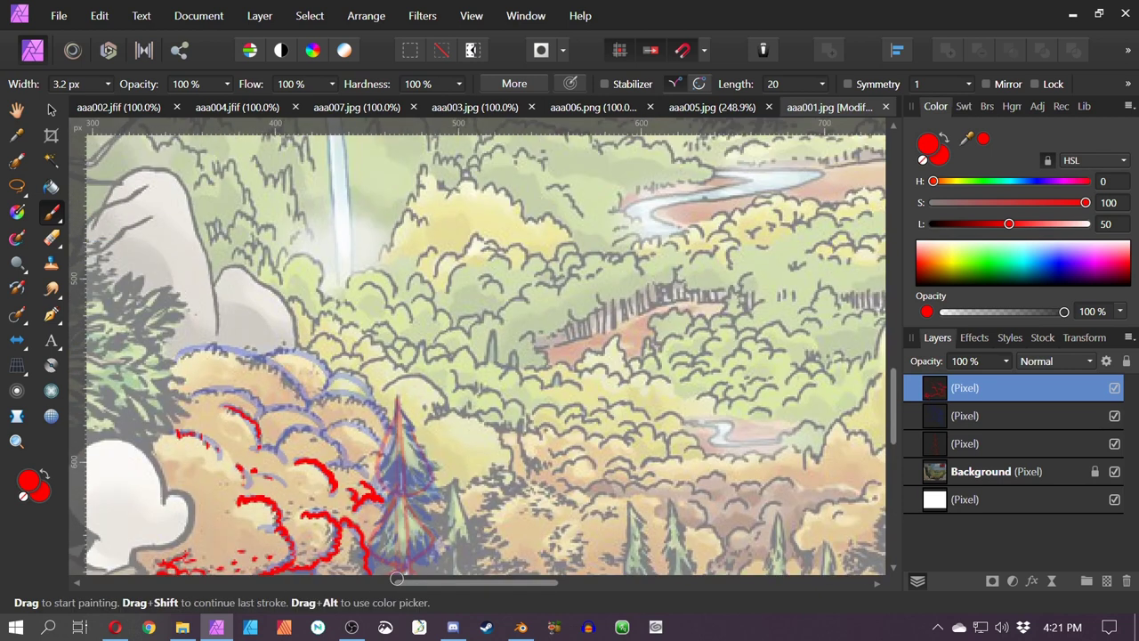
pyautogui.moveTo(257, 447)
pyautogui.mouseDown()
pyautogui.moveTo(283, 431)
pyautogui.moveTo(344, 458)
pyautogui.moveTo(386, 452)
pyautogui.mouseUp()
pyautogui.moveTo(323, 429)
pyautogui.mouseDown()
pyautogui.moveTo(360, 418)
pyautogui.moveTo(388, 449)
pyautogui.mouseUp()
pyautogui.moveTo(253, 419); pyautogui.dragTo(328, 406)
pyautogui.moveTo(197, 395); pyautogui.dragTo(251, 390)
pyautogui.moveTo(251, 395); pyautogui.dragTo(269, 413)
pyautogui.moveTo(177, 365); pyautogui.dragTo(224, 347)
pyautogui.moveTo(224, 355)
pyautogui.mouseDown()
pyautogui.moveTo(260, 356)
pyautogui.moveTo(307, 399)
pyautogui.moveTo(387, 421)
pyautogui.mouseUp()
pyautogui.moveTo(322, 390)
pyautogui.mouseDown()
pyautogui.moveTo(341, 371)
pyautogui.moveTo(375, 396)
pyautogui.mouseUp()
pyautogui.moveTo(263, 359)
pyautogui.mouseDown()
pyautogui.moveTo(294, 349)
pyautogui.moveTo(331, 373)
pyautogui.mouseUp()
# Complete the red contours on the upper lobes of the orange foliage mass beside the conifer
pyautogui.moveTo(416, 494); pyautogui.dragTo(362, 448)
pyautogui.scroll(-2, 362, 448)
pyautogui.moveTo(512, 340); pyautogui.dragTo(504, 378)
pyautogui.scroll(3, 504, 379)
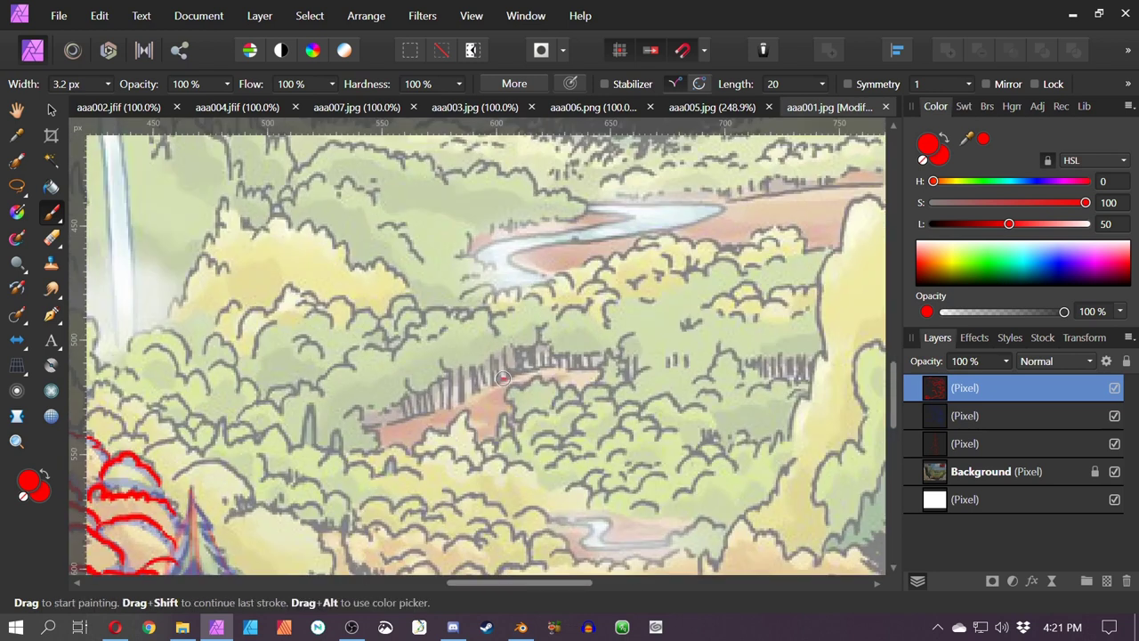
# On the layer at 25% opacity, set the brush hue to 214 and trace the mid-valley tree clumps and trunks in blue
pyautogui.click(959, 418)
pyautogui.click(1025, 182)
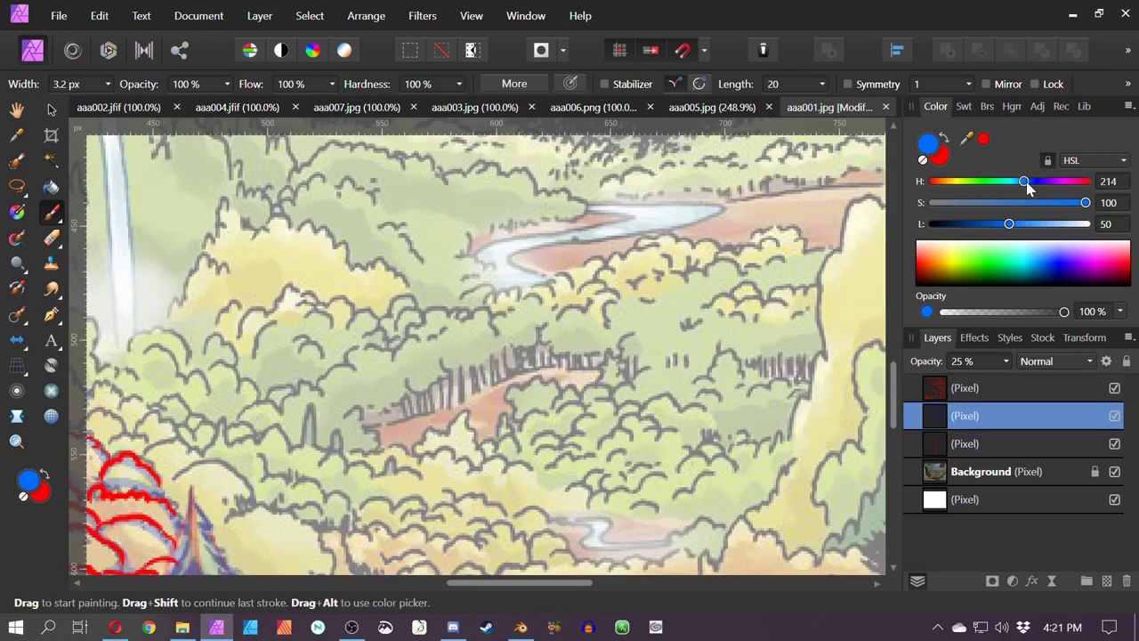
pyautogui.moveTo(298, 403)
pyautogui.mouseDown()
pyautogui.moveTo(358, 410)
pyautogui.moveTo(322, 405)
pyautogui.moveTo(511, 322)
pyautogui.moveTo(534, 347)
pyautogui.moveTo(546, 325)
pyautogui.moveTo(456, 323)
pyautogui.moveTo(396, 353)
pyautogui.mouseUp()
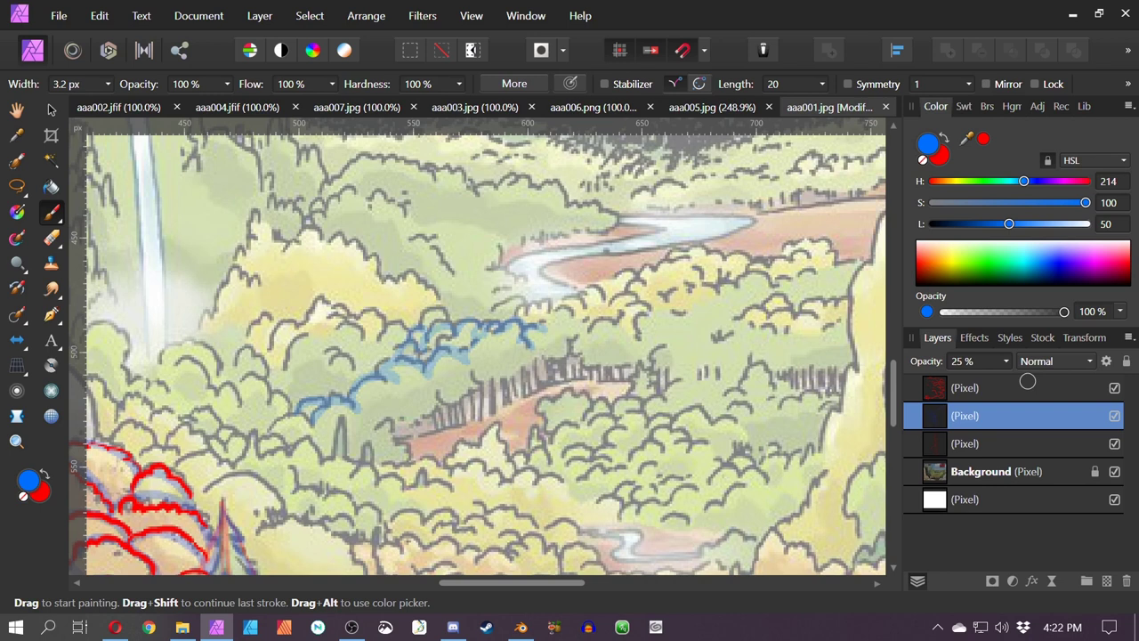
pyautogui.moveTo(448, 322)
pyautogui.mouseDown()
pyautogui.moveTo(425, 309)
pyautogui.moveTo(373, 347)
pyautogui.mouseUp()
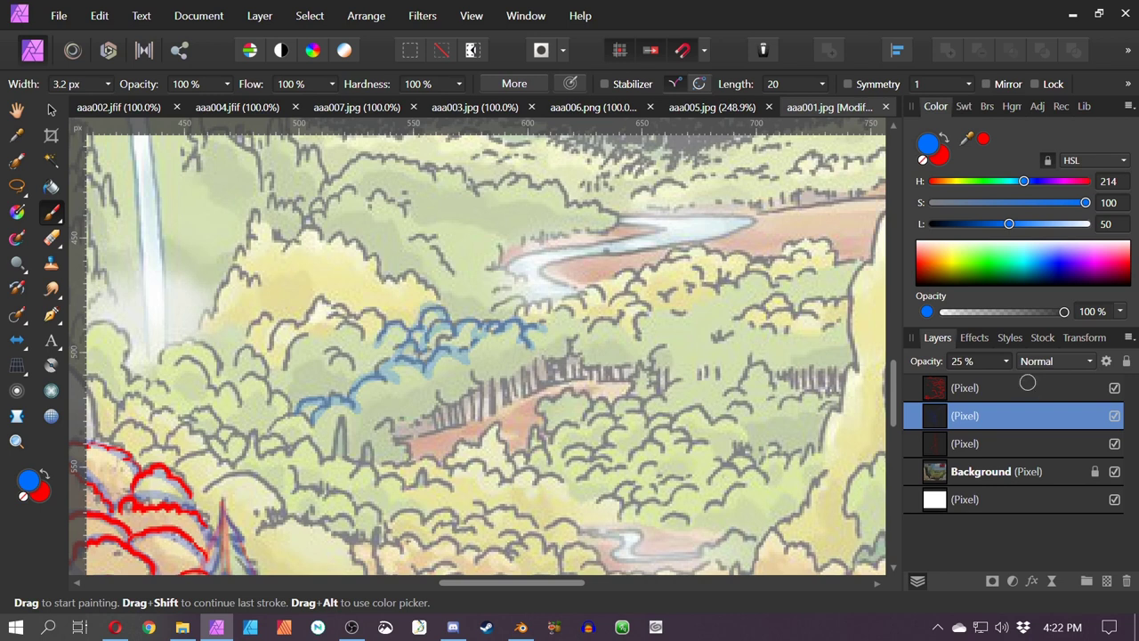
pyautogui.moveTo(490, 370)
pyautogui.mouseDown()
pyautogui.moveTo(436, 407)
pyautogui.moveTo(470, 418)
pyautogui.moveTo(514, 406)
pyautogui.mouseUp()
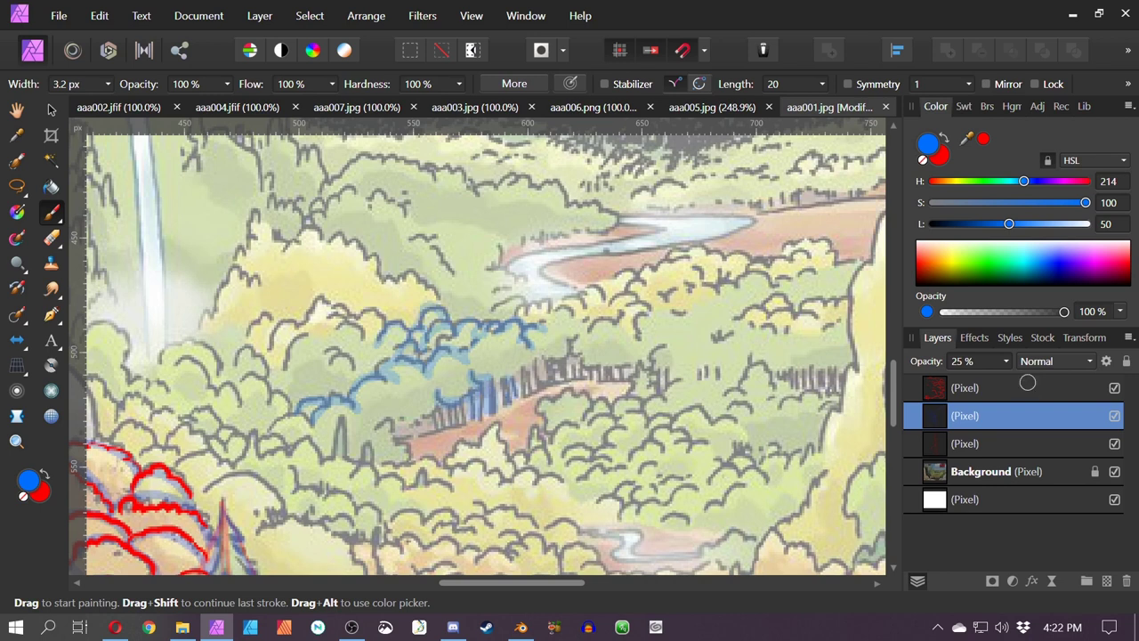
pyautogui.moveTo(537, 363); pyautogui.dragTo(522, 395)
pyautogui.moveTo(559, 365); pyautogui.dragTo(559, 383)
# Ink a few blue leaf marks at the tip of the tall dark evergreen by the cliff, on the topmost pixel layer
pyautogui.scroll(-4, 665, 358)
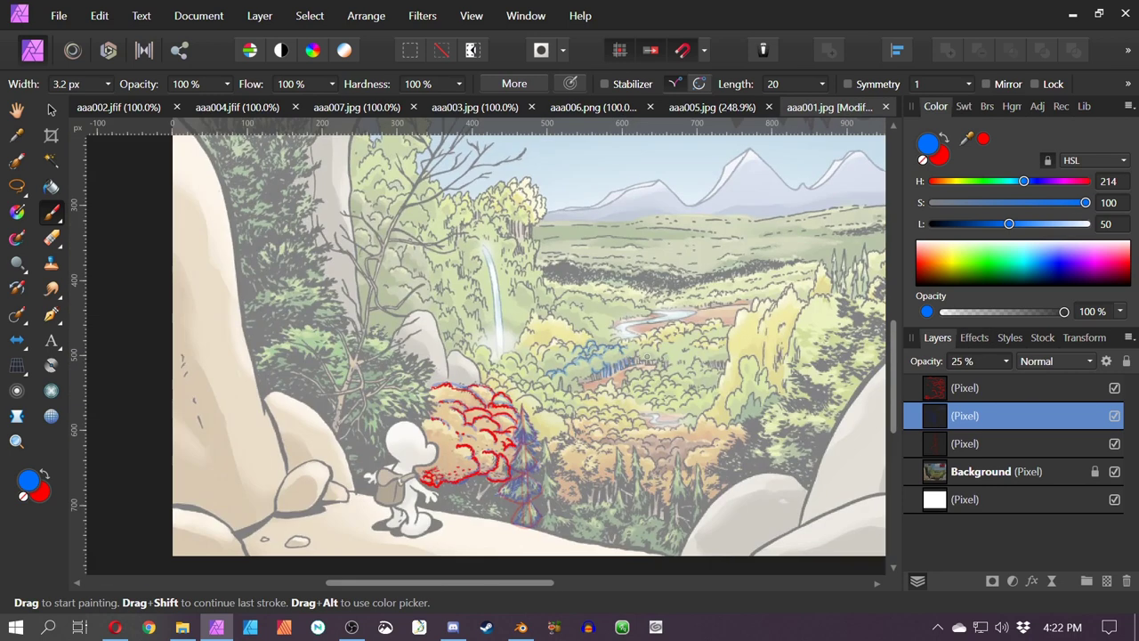
pyautogui.moveTo(609, 346); pyautogui.dragTo(670, 467)
pyautogui.moveTo(423, 410); pyautogui.dragTo(555, 426)
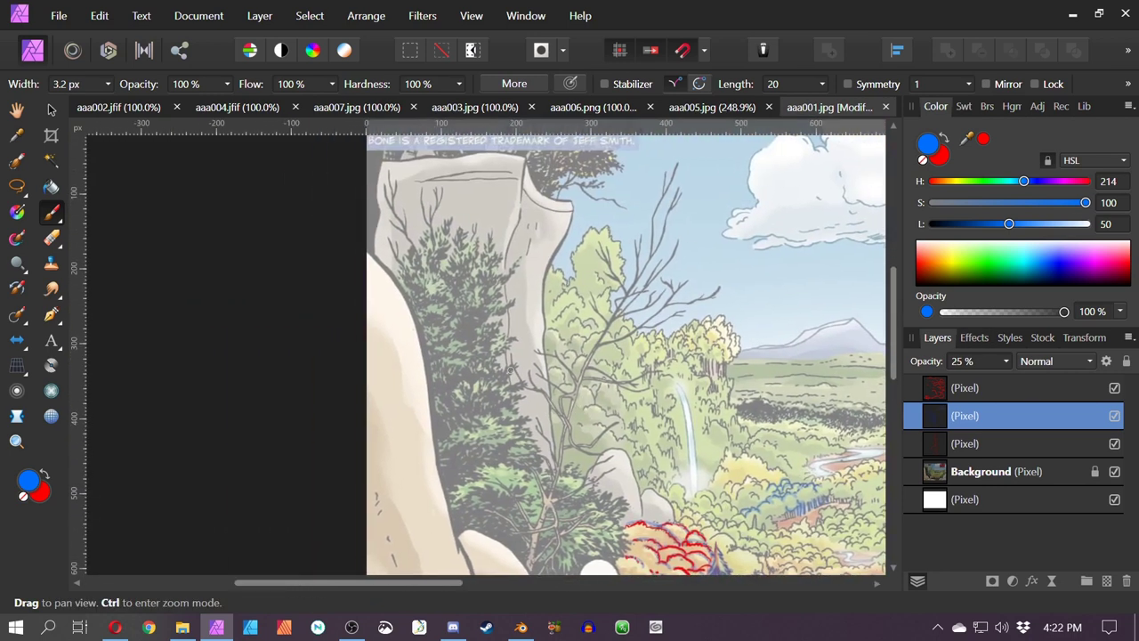
pyautogui.scroll(3, 454, 321)
pyautogui.press('space')
pyautogui.moveTo(536, 256); pyautogui.dragTo(525, 361)
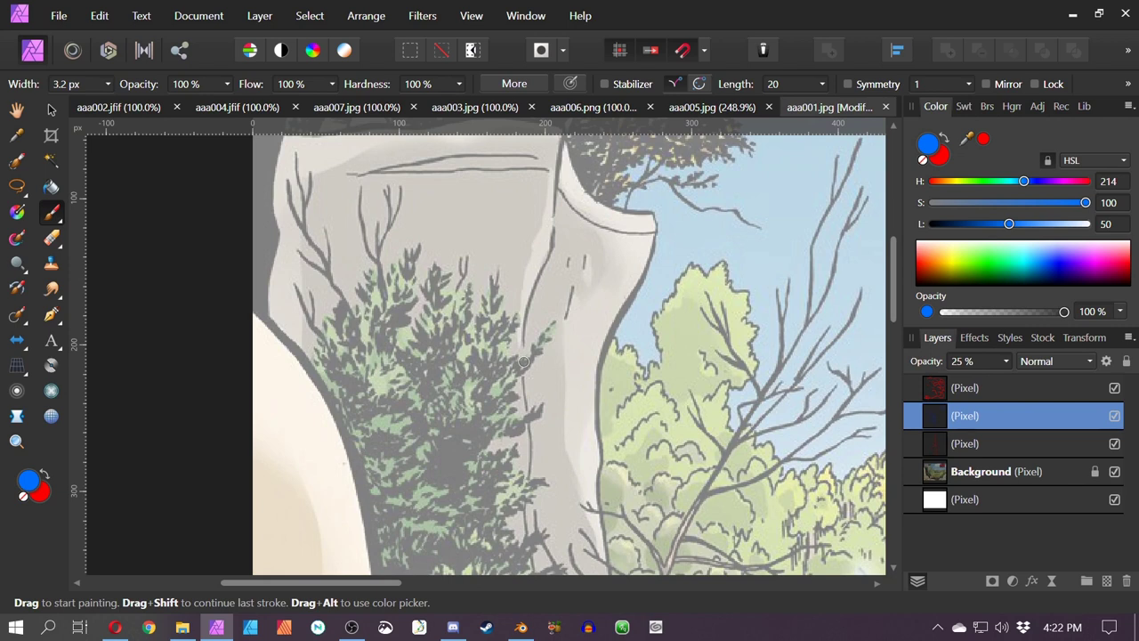
pyautogui.click(936, 388)
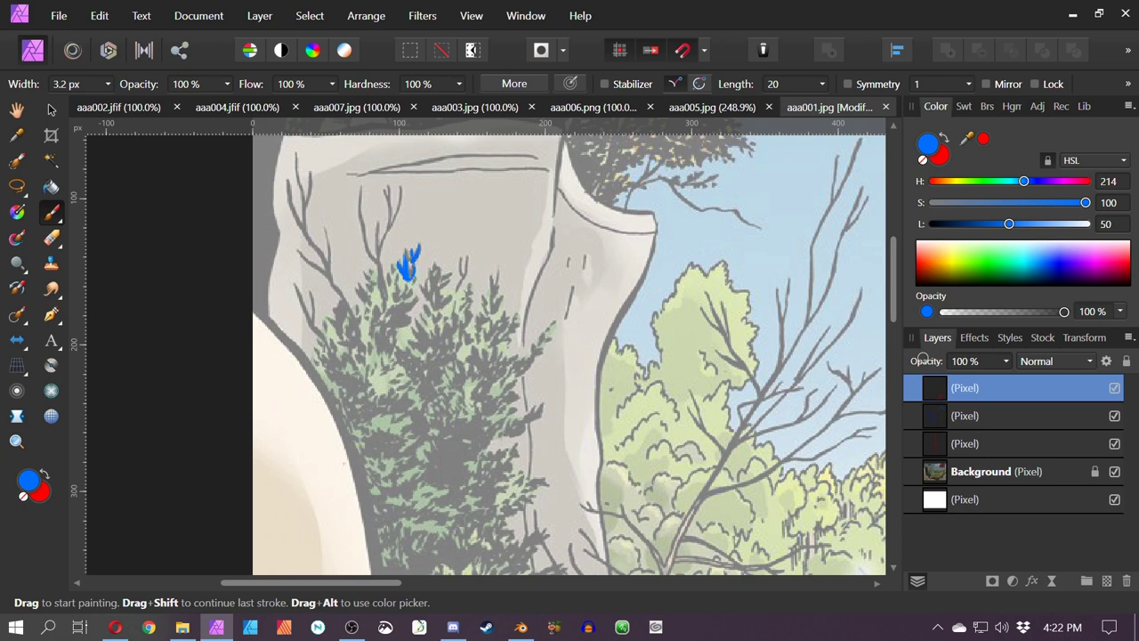
# Try inking more blue leaf clusters down the upper branches of the tall evergreen
pyautogui.moveTo(395, 276)
pyautogui.mouseDown()
pyautogui.moveTo(397, 312)
pyautogui.moveTo(368, 332)
pyautogui.moveTo(381, 350)
pyautogui.moveTo(377, 335)
pyautogui.mouseUp()
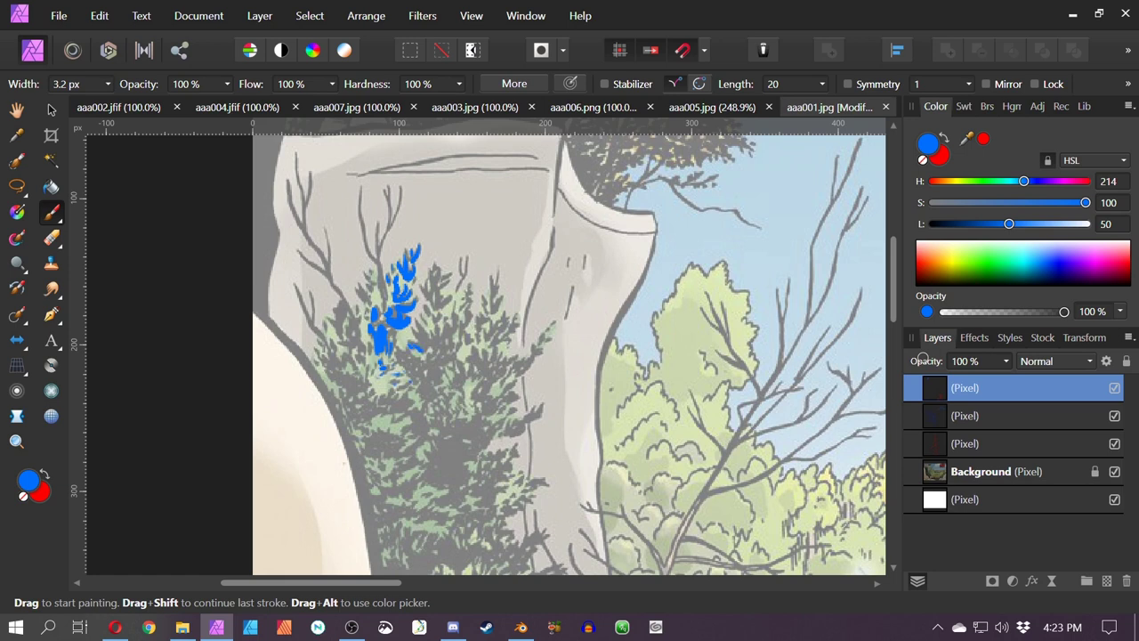
pyautogui.moveTo(426, 328)
pyautogui.mouseDown()
pyautogui.moveTo(413, 345)
pyautogui.moveTo(424, 319)
pyautogui.mouseUp()
pyautogui.moveTo(432, 286)
pyautogui.mouseDown()
pyautogui.moveTo(418, 300)
pyautogui.moveTo(436, 265)
pyautogui.moveTo(442, 309)
pyautogui.mouseUp()
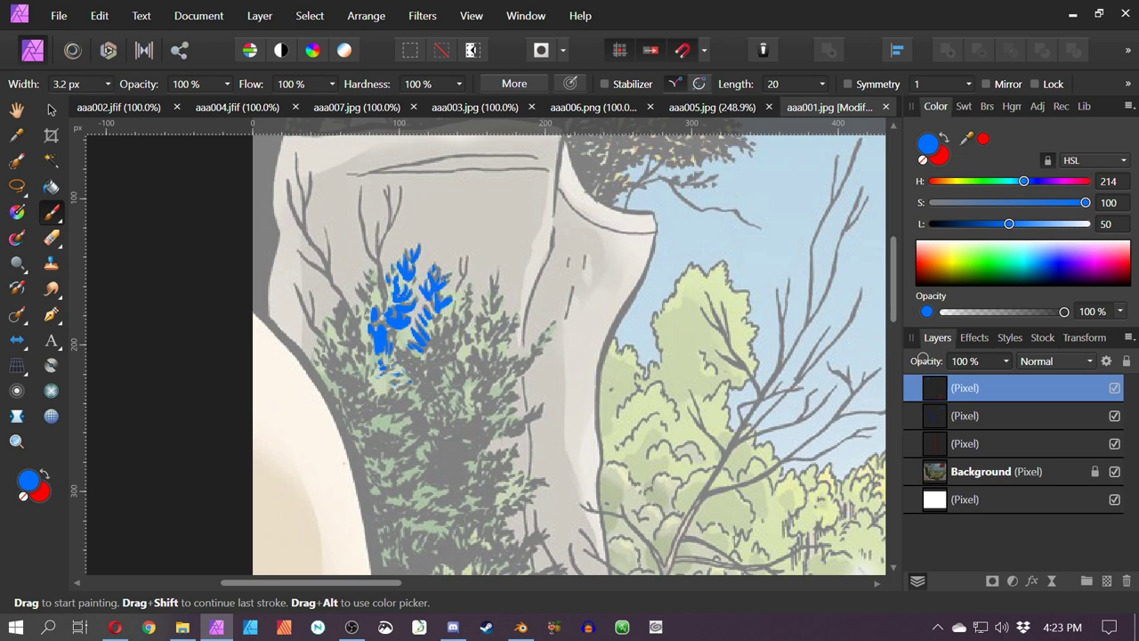
pyautogui.press('space')
pyautogui.moveTo(521, 327); pyautogui.dragTo(645, 318)
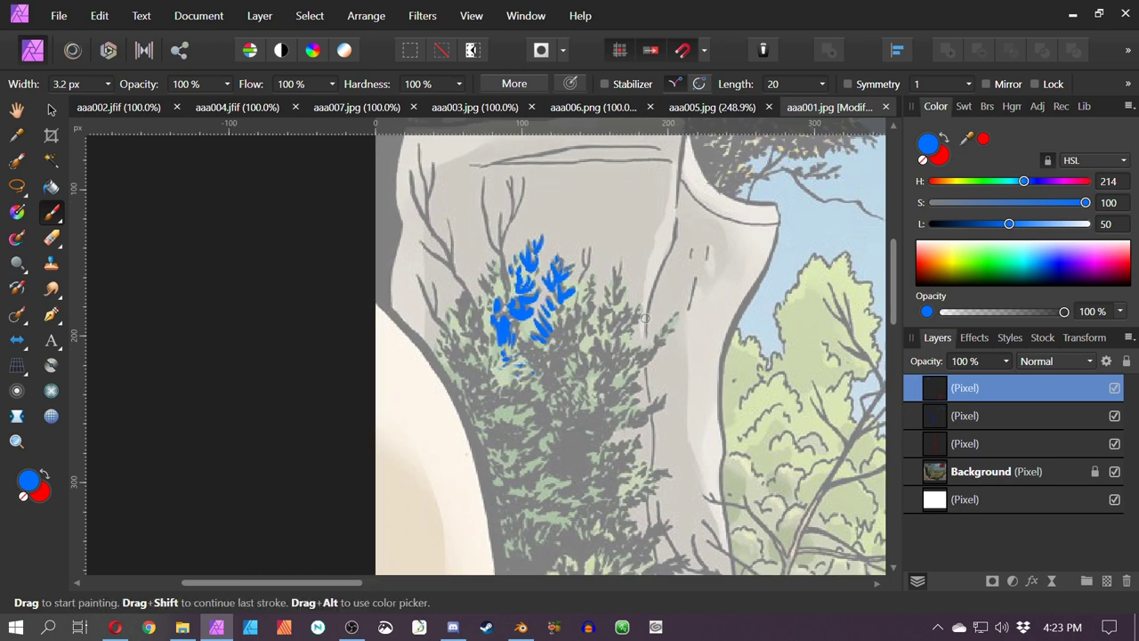
# Undo the leaf clusters added to the tall evergreen, keeping only the marks at its tip
pyautogui.hotkey('ctrl', 'z')
pyautogui.hotkey('ctrl', 'z')
pyautogui.hotkey('ctrl', 'z')
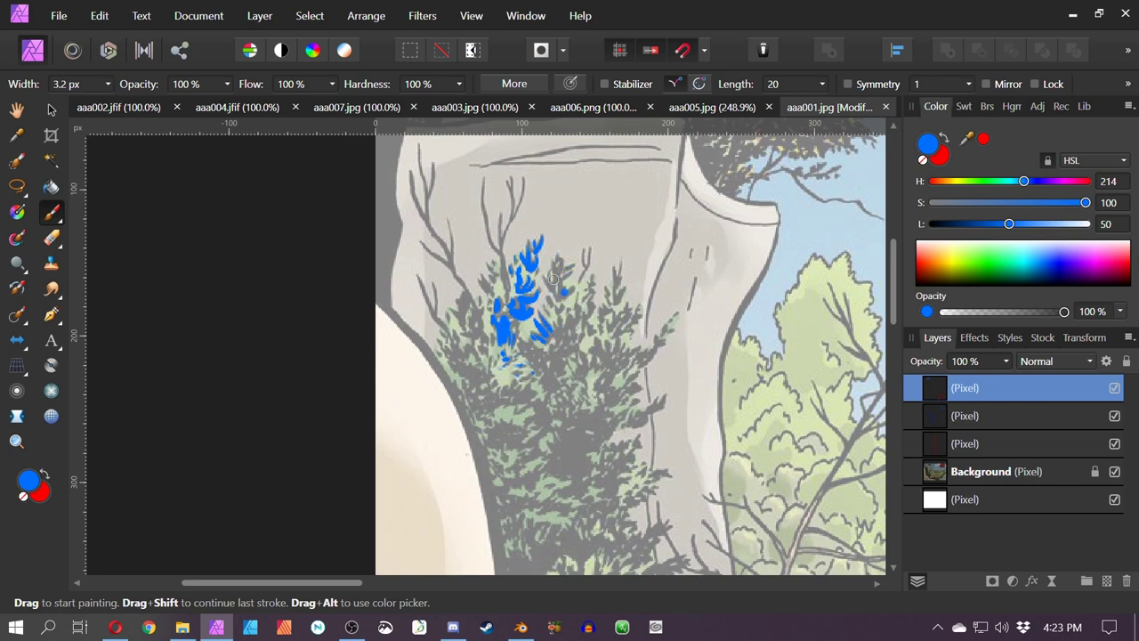
pyautogui.hotkey('ctrl', 'z')
pyautogui.hotkey('ctrl', 'z')
pyautogui.hotkey('ctrl', 'z')
pyautogui.hotkey('ctrl', 'z')
pyautogui.hotkey('ctrl', 'z')
pyautogui.hotkey('ctrl', 'z')
pyautogui.hotkey('ctrl', 'z')
pyautogui.hotkey('ctrl', 'z')
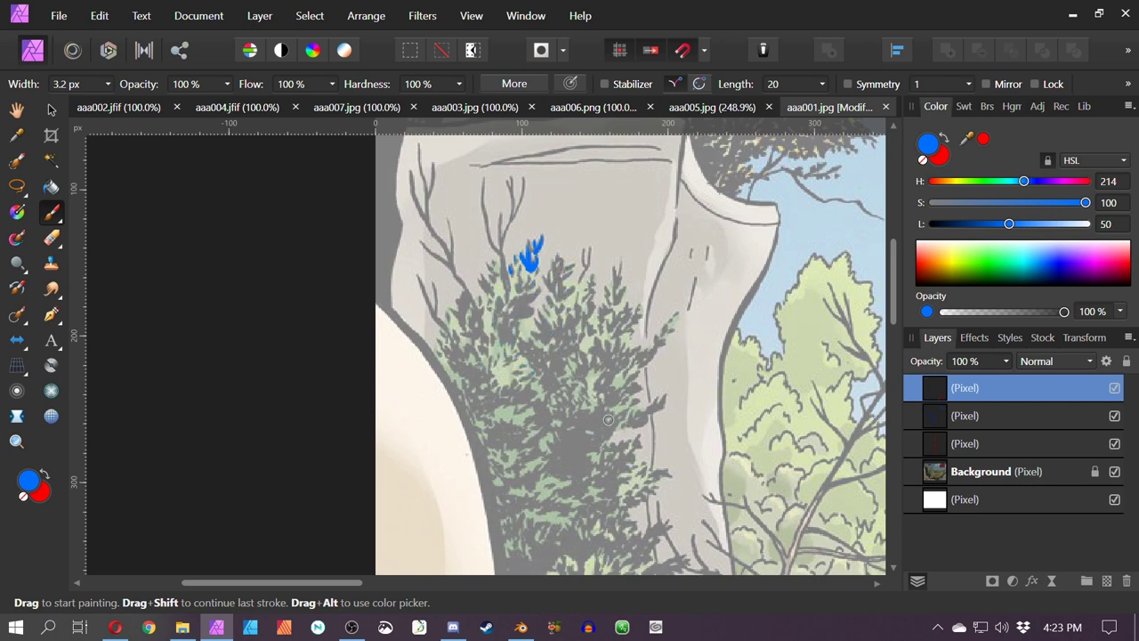
# Try a blue zigzag contour along the left edge of the tall evergreen and undo it
pyautogui.press('space')
pyautogui.moveTo(671, 339); pyautogui.dragTo(587, 298)
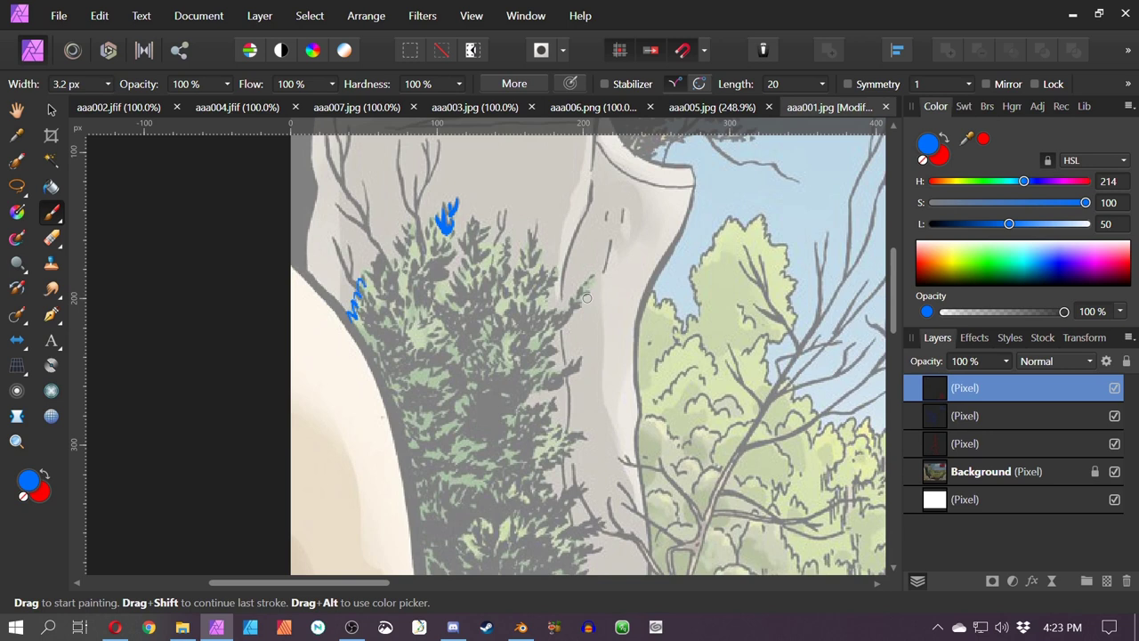
pyautogui.moveTo(363, 281); pyautogui.dragTo(419, 217)
pyautogui.hotkey('ctrl', 'z')
pyautogui.hotkey('ctrl', 'z')
pyautogui.click(418, 174)
# Outline the rounded bush behind the character with one scalloped blue contour
pyautogui.scroll(-3, 599, 407)
pyautogui.moveTo(615, 429); pyautogui.dragTo(536, 299)
pyautogui.moveTo(490, 384); pyautogui.dragTo(475, 346)
pyautogui.scroll(3, 550, 431)
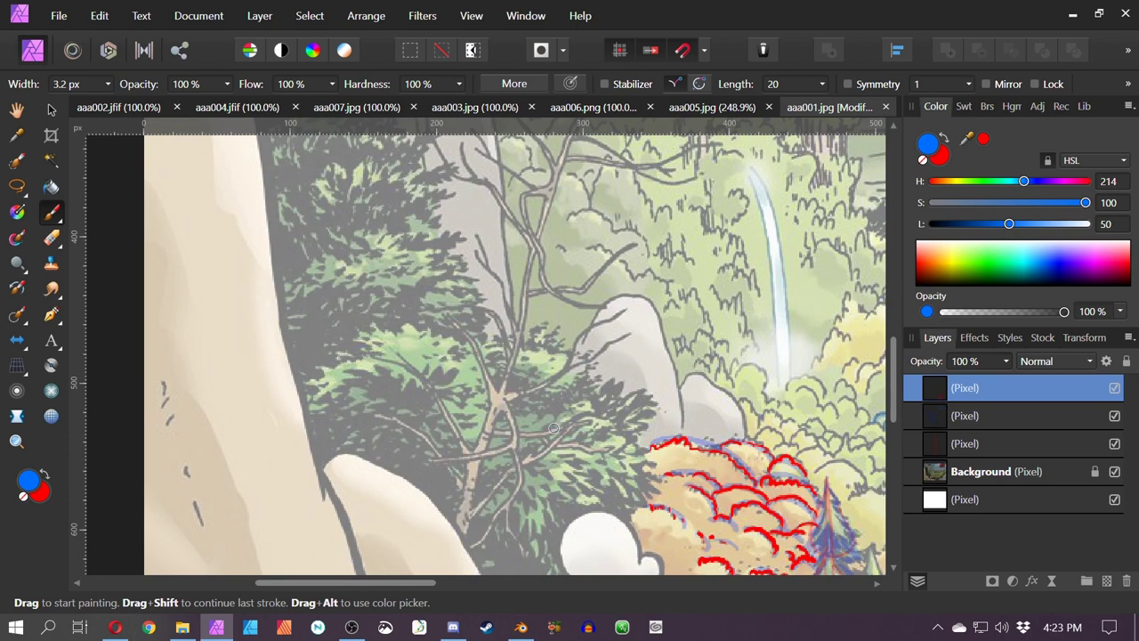
pyautogui.moveTo(309, 398)
pyautogui.mouseDown()
pyautogui.moveTo(407, 327)
pyautogui.moveTo(586, 370)
pyautogui.moveTo(648, 477)
pyautogui.moveTo(578, 501)
pyautogui.mouseUp()
# Ink a jagged blue zigzag along the right edge of the tall evergreen, just above the rounded bush
pyautogui.moveTo(388, 278); pyautogui.dragTo(398, 454)
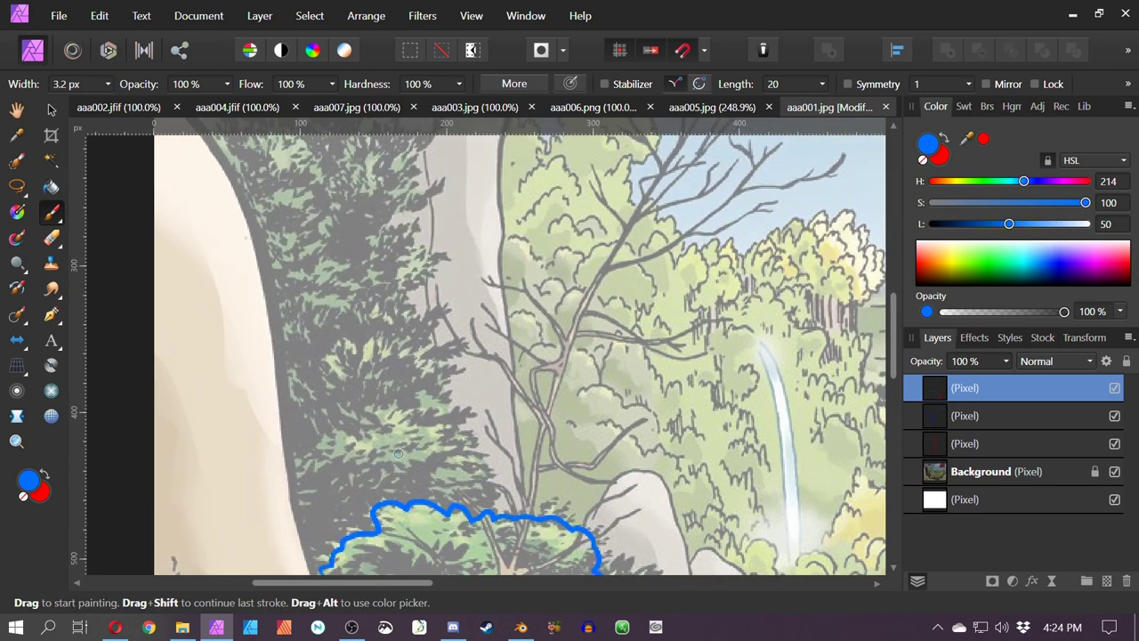
pyautogui.moveTo(423, 354)
pyautogui.mouseDown()
pyautogui.moveTo(445, 347)
pyautogui.moveTo(429, 360)
pyautogui.moveTo(467, 367)
pyautogui.moveTo(425, 420)
pyautogui.moveTo(454, 434)
pyautogui.moveTo(440, 458)
pyautogui.moveTo(464, 472)
pyautogui.moveTo(428, 463)
pyautogui.mouseUp()
pyautogui.moveTo(457, 473); pyautogui.dragTo(491, 488)
# Trace the foreground boulders in the picture's lower right corner and the curved edge of the waterfall hillside in blue
pyautogui.scroll(-5, 398, 454)
pyautogui.moveTo(538, 445); pyautogui.dragTo(367, 317)
pyautogui.moveTo(553, 521); pyautogui.dragTo(714, 476)
pyautogui.moveTo(606, 490); pyautogui.dragTo(713, 315)
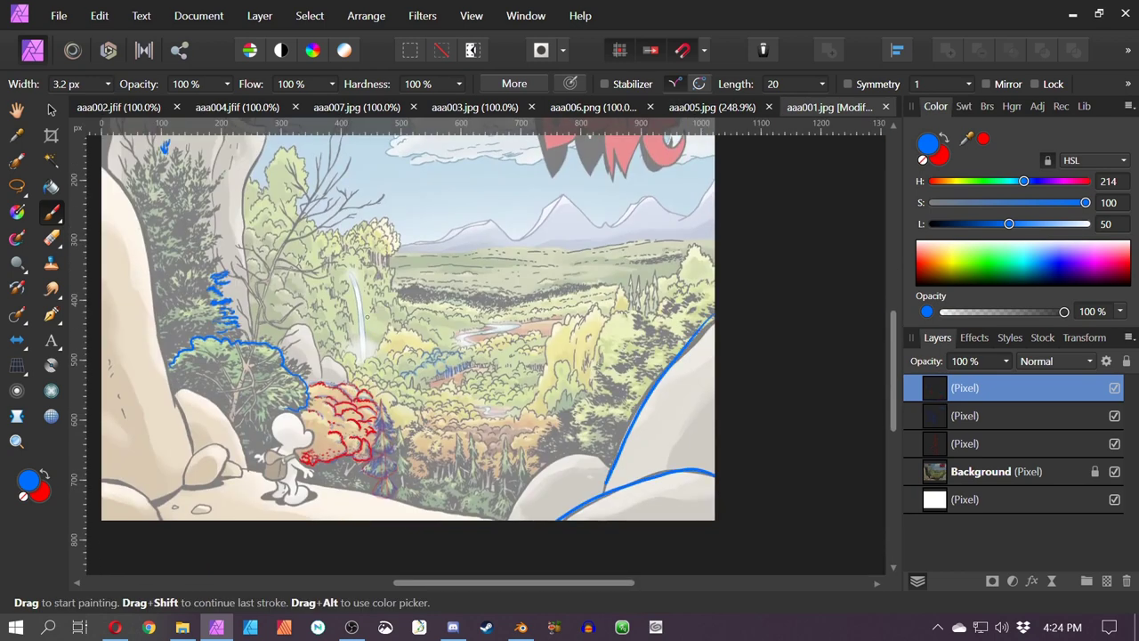
pyautogui.moveTo(609, 466); pyautogui.dragTo(506, 519)
pyautogui.moveTo(244, 217)
pyautogui.mouseDown()
pyautogui.moveTo(272, 215)
pyautogui.moveTo(410, 358)
pyautogui.mouseUp()
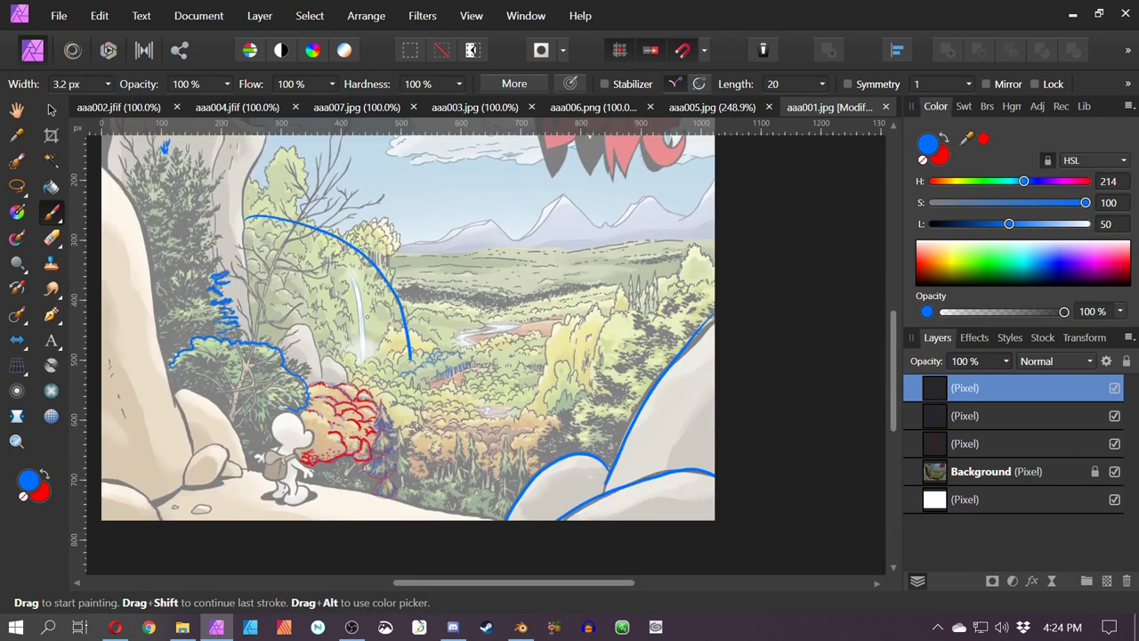
# Trace the large cliff rock, the smaller boulders and the ledge under the character in blue
pyautogui.scroll(-2, 445, 348)
pyautogui.hscroll(-3, 368, 316)
pyautogui.moveTo(322, 222); pyautogui.dragTo(388, 427)
pyautogui.moveTo(322, 452); pyautogui.dragTo(368, 483)
pyautogui.moveTo(427, 446); pyautogui.dragTo(605, 483)
# Trace the small rocks behind the bush, the overlapping valley bands and the distant mountain ridge in blue
pyautogui.moveTo(454, 349); pyautogui.dragTo(486, 383)
pyautogui.moveTo(506, 378); pyautogui.dragTo(721, 411)
pyautogui.moveTo(561, 348); pyautogui.dragTo(776, 318)
pyautogui.moveTo(549, 317); pyautogui.dragTo(619, 334)
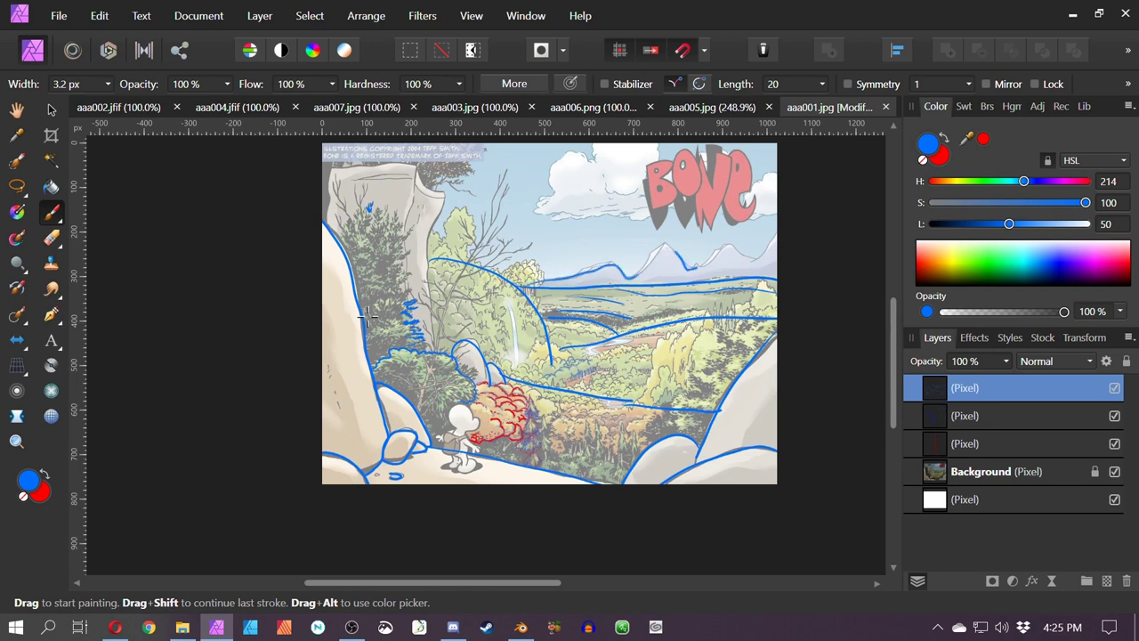
pyautogui.moveTo(638, 276)
pyautogui.mouseDown()
pyautogui.moveTo(675, 252)
pyautogui.moveTo(751, 254)
pyautogui.moveTo(776, 230)
pyautogui.mouseUp()
# Outline the leafy tree masses behind the right-hand boulders and the yellow treetops beside them in blue
pyautogui.press('space')
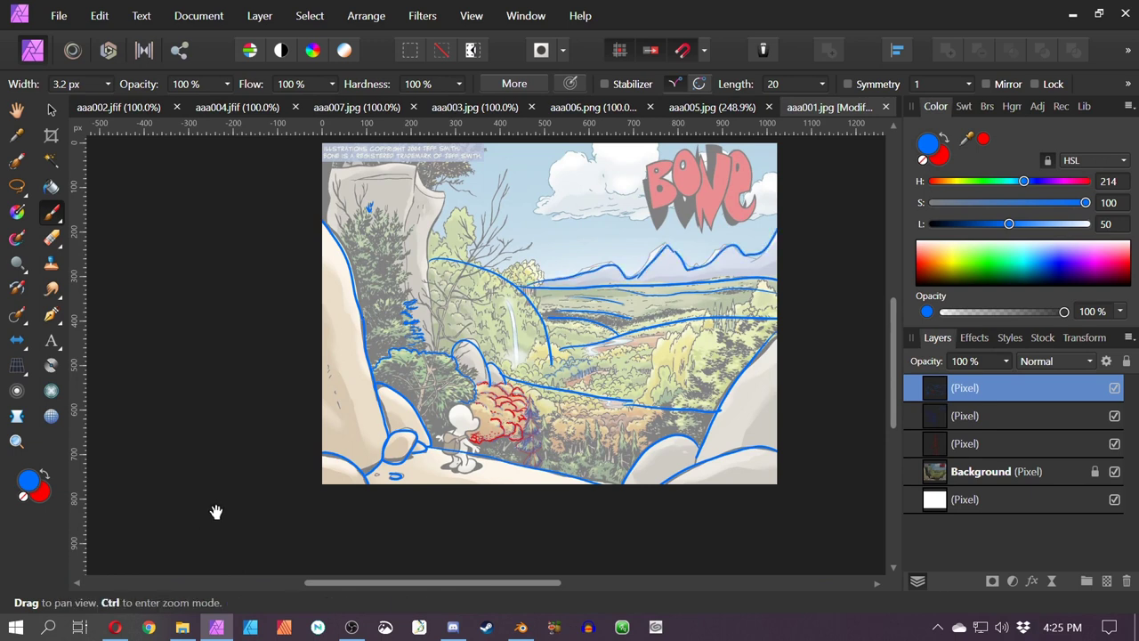
pyautogui.moveTo(318, 434)
pyautogui.mouseDown()
pyautogui.moveTo(293, 384)
pyautogui.moveTo(260, 385)
pyautogui.mouseUp()
pyautogui.scroll(2, 493, 344)
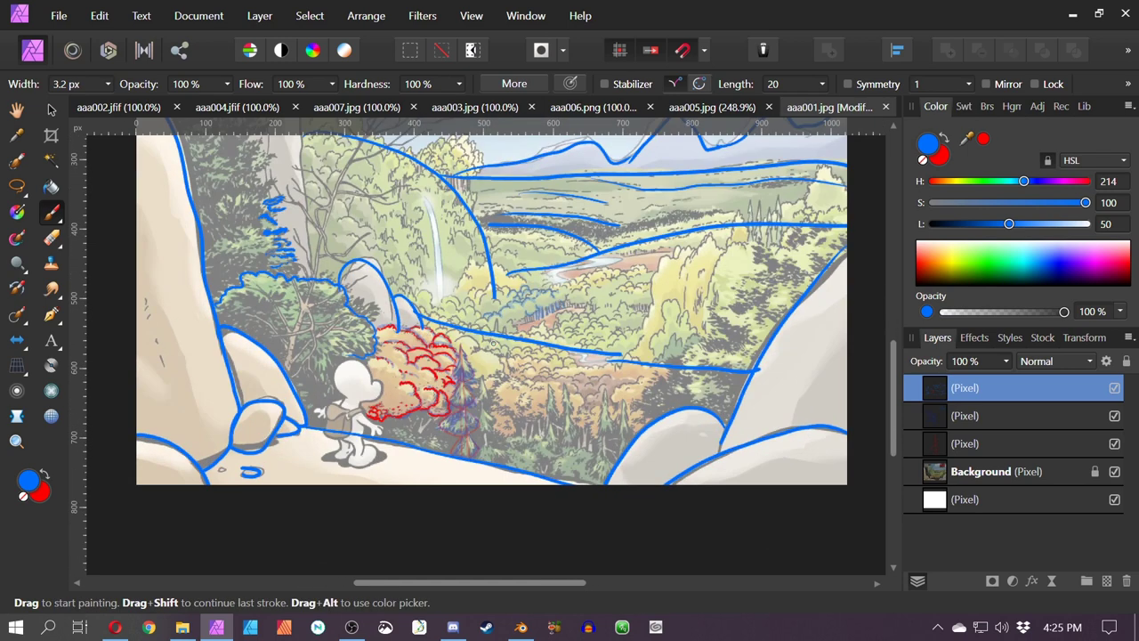
pyautogui.press('space')
pyautogui.moveTo(493, 343); pyautogui.dragTo(332, 390)
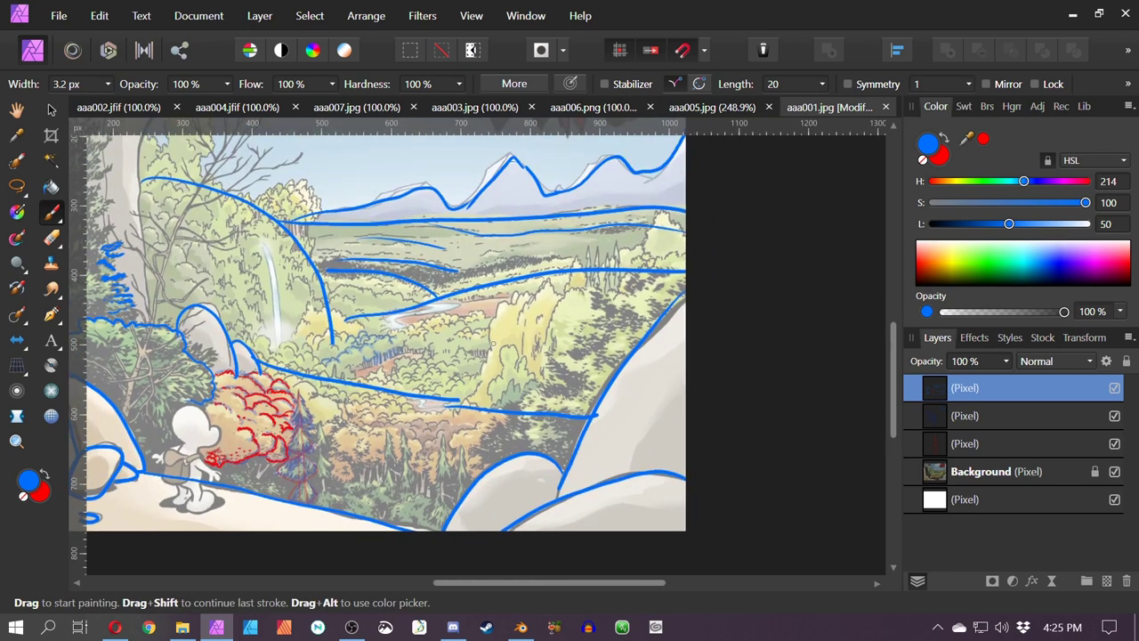
pyautogui.moveTo(611, 287); pyautogui.dragTo(539, 429)
pyautogui.moveTo(596, 286)
pyautogui.mouseDown()
pyautogui.moveTo(653, 317)
pyautogui.moveTo(686, 252)
pyautogui.mouseUp()
pyautogui.moveTo(537, 388); pyautogui.dragTo(489, 470)
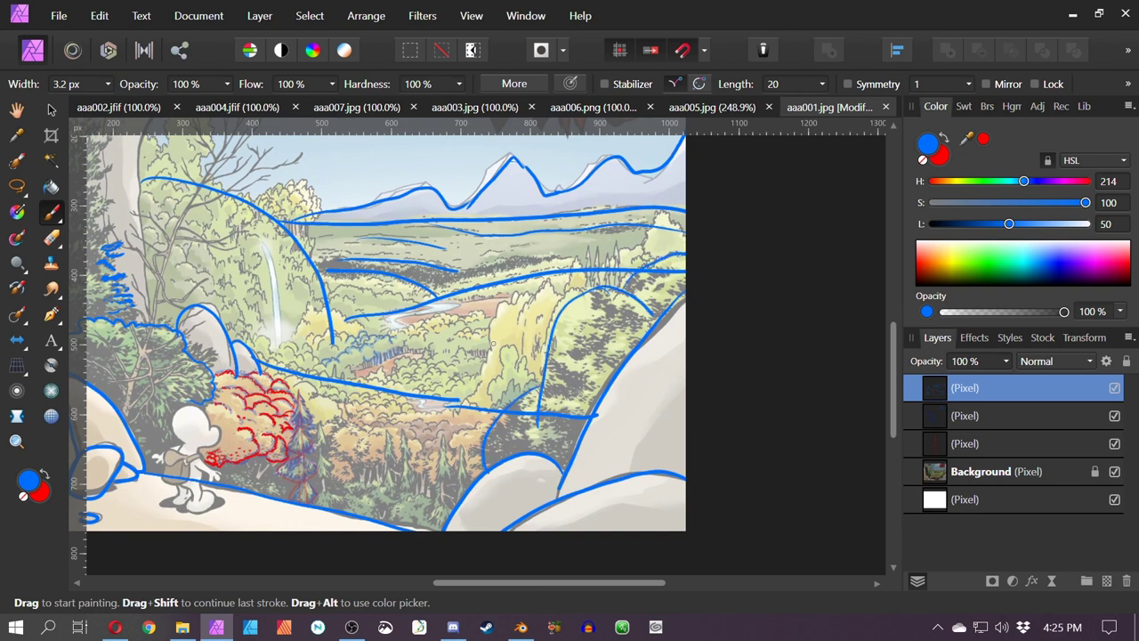
pyautogui.moveTo(493, 343); pyautogui.dragTo(541, 395)
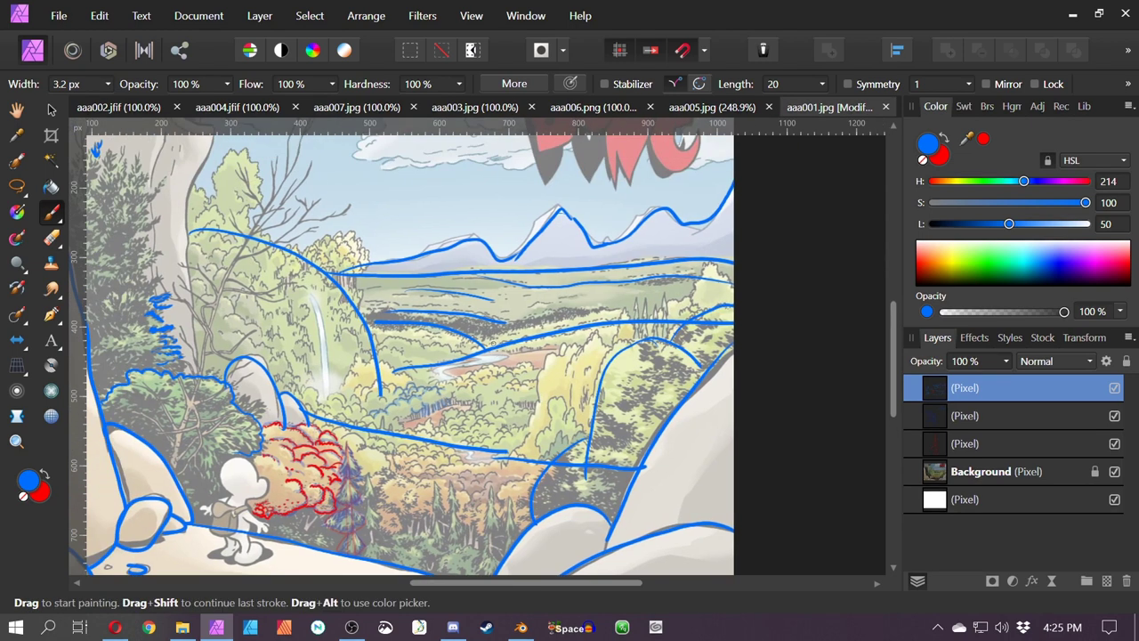
pyautogui.moveTo(624, 309)
pyautogui.mouseDown()
pyautogui.moveTo(632, 340)
pyautogui.moveTo(584, 340)
pyautogui.moveTo(561, 391)
pyautogui.mouseUp()
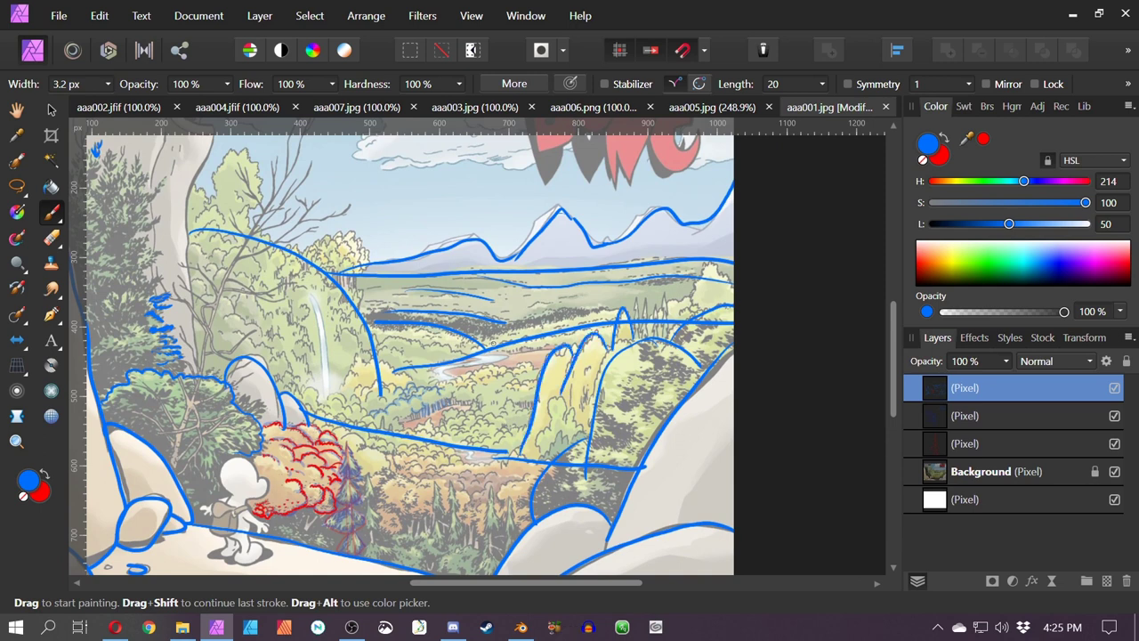
# Draw narrow blue spikes over the small conifers standing between the orange foliage and the right-hand boulders
pyautogui.moveTo(419, 426); pyautogui.dragTo(477, 344)
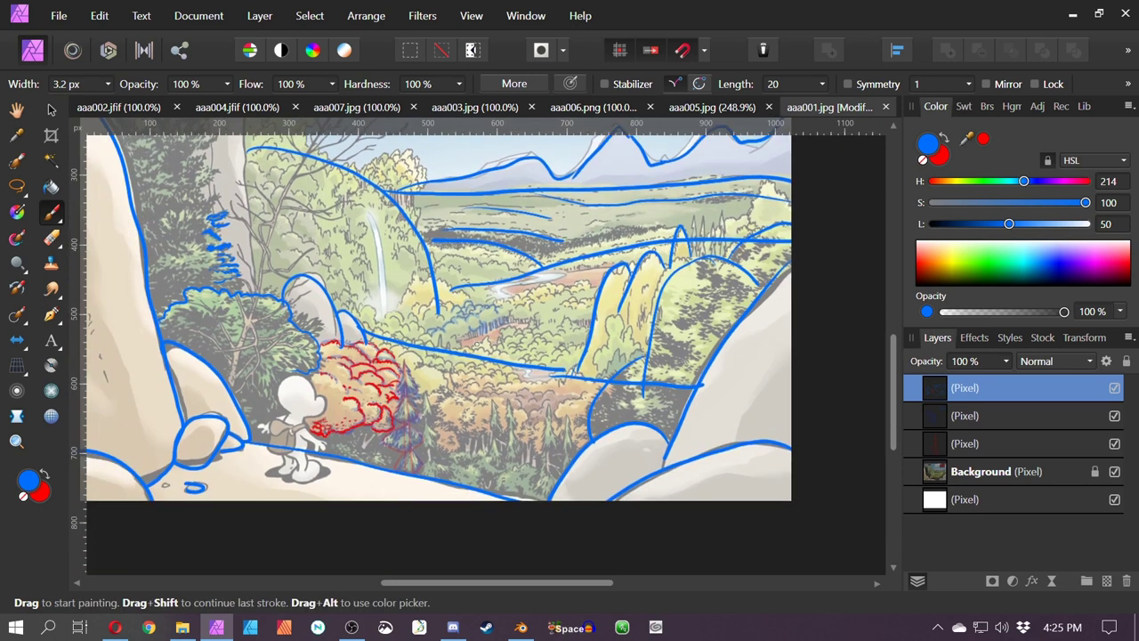
pyautogui.scroll(2, 513, 401)
pyautogui.moveTo(513, 401); pyautogui.dragTo(594, 371)
pyautogui.moveTo(451, 342)
pyautogui.mouseDown()
pyautogui.moveTo(450, 464)
pyautogui.moveTo(475, 489)
pyautogui.mouseUp()
pyautogui.moveTo(561, 366)
pyautogui.mouseDown()
pyautogui.moveTo(570, 454)
pyautogui.moveTo(584, 371)
pyautogui.moveTo(595, 460)
pyautogui.moveTo(644, 411)
pyautogui.moveTo(651, 489)
pyautogui.moveTo(674, 385)
pyautogui.moveTo(682, 466)
pyautogui.mouseUp()
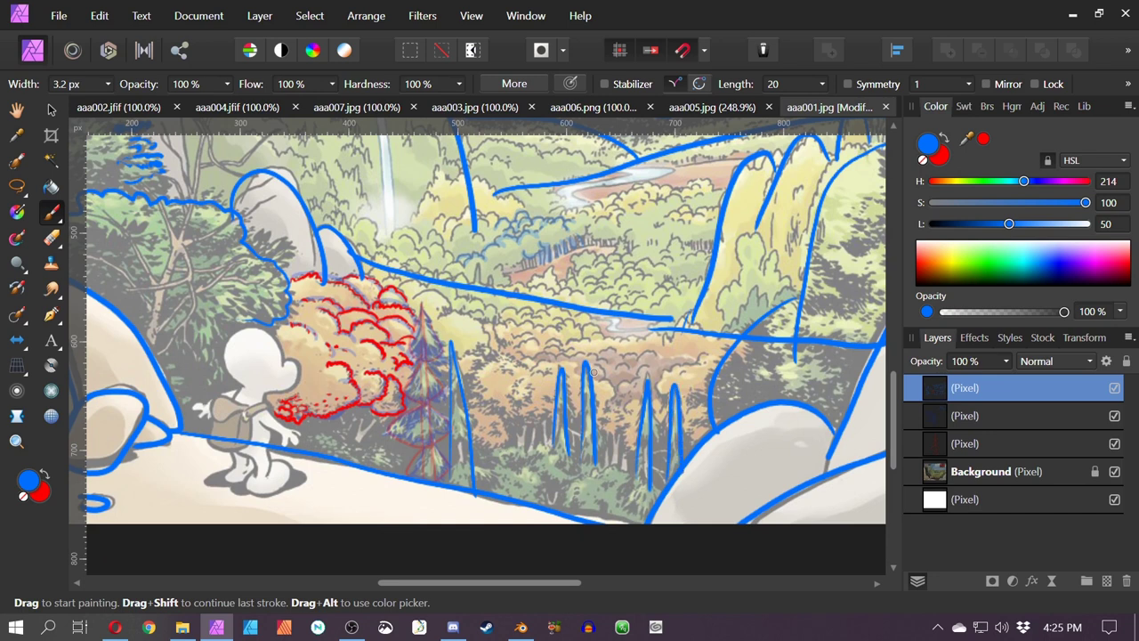
# Trace overlapping blue scallops over the orange foliage behind the small conifers, up to the nearby stream
pyautogui.moveTo(594, 372); pyautogui.dragTo(572, 471)
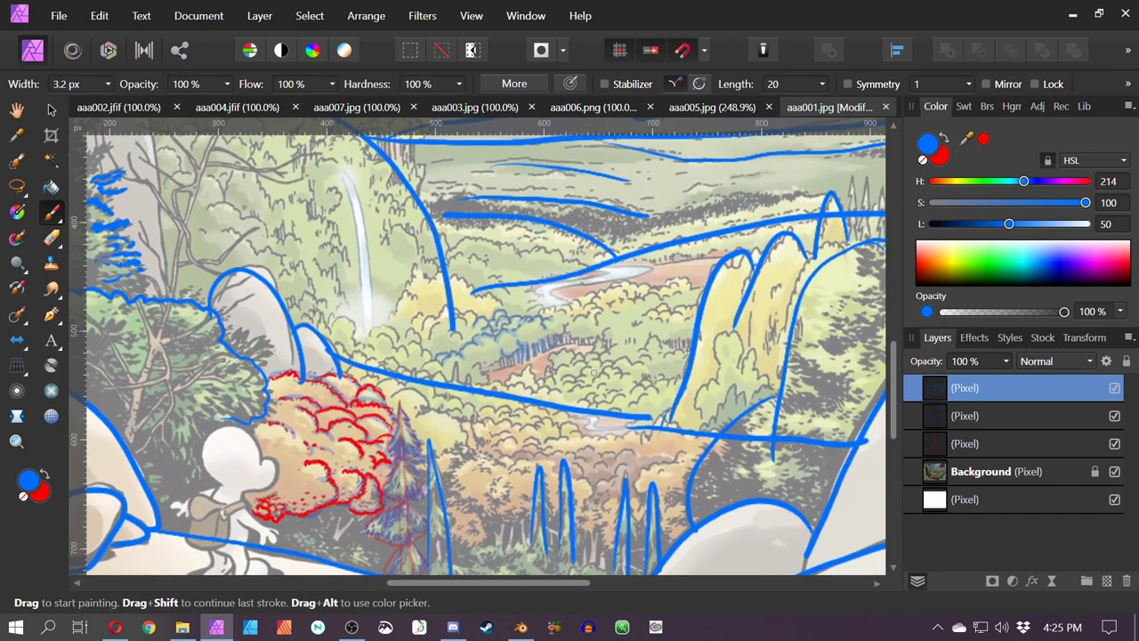
pyautogui.moveTo(453, 477)
pyautogui.mouseDown()
pyautogui.moveTo(514, 463)
pyautogui.moveTo(537, 473)
pyautogui.mouseUp()
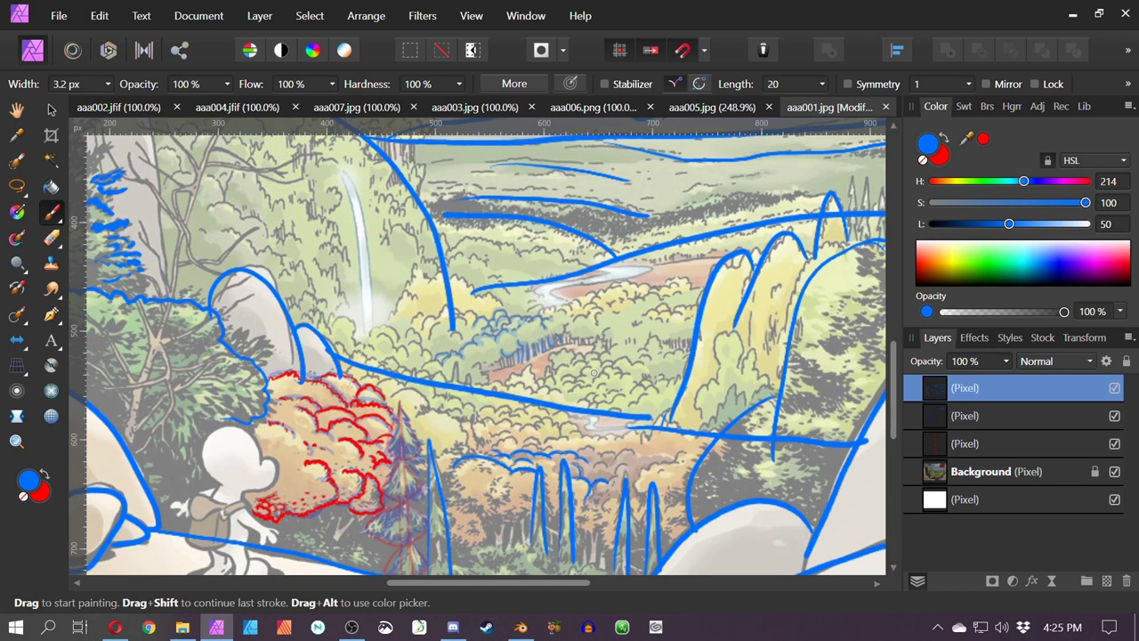
pyautogui.moveTo(615, 473); pyautogui.dragTo(691, 453)
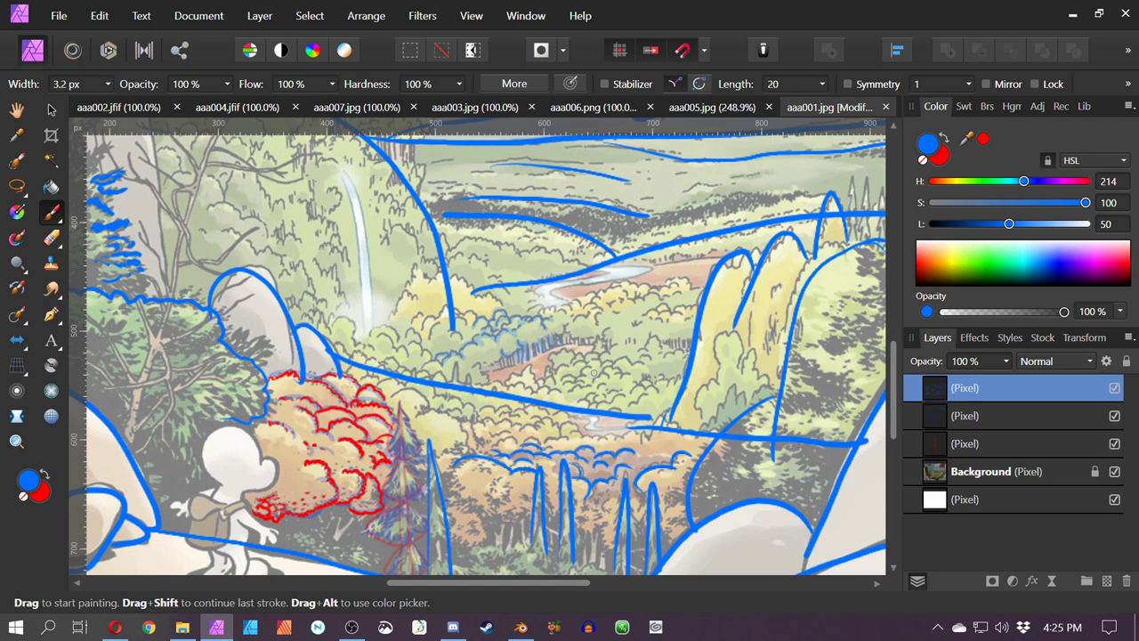
pyautogui.moveTo(514, 447)
pyautogui.mouseDown()
pyautogui.moveTo(490, 452)
pyautogui.moveTo(568, 443)
pyautogui.moveTo(562, 420)
pyautogui.moveTo(593, 437)
pyautogui.moveTo(655, 431)
pyautogui.mouseUp()
pyautogui.moveTo(651, 428); pyautogui.dragTo(691, 418)
pyautogui.moveTo(522, 434)
pyautogui.mouseDown()
pyautogui.moveTo(533, 425)
pyautogui.moveTo(464, 414)
pyautogui.mouseUp()
# Add blue scalloped contours to the yellow foliage between the red-inked mass and the stream
pyautogui.moveTo(393, 415)
pyautogui.mouseDown()
pyautogui.moveTo(431, 406)
pyautogui.moveTo(385, 378)
pyautogui.mouseUp()
pyautogui.moveTo(360, 382); pyautogui.dragTo(376, 375)
pyautogui.moveTo(432, 413); pyautogui.dragTo(522, 418)
pyautogui.moveTo(513, 412); pyautogui.dragTo(569, 417)
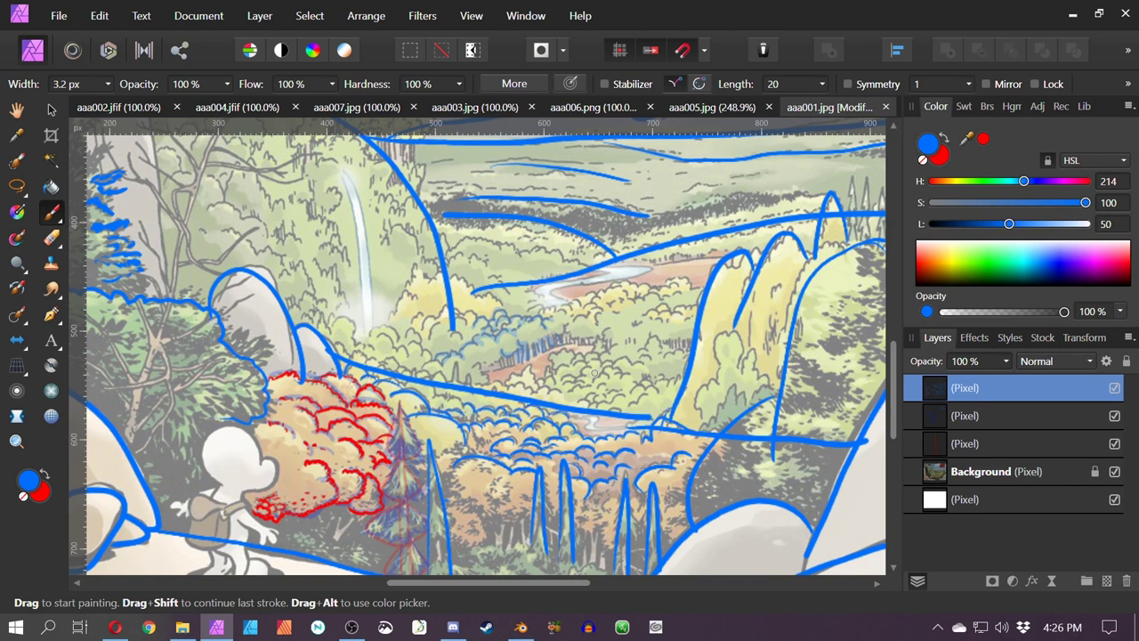
# Continue the blue foliage scallops back toward the small rocks and add small pointed treetops above the valley line
pyautogui.moveTo(443, 400)
pyautogui.mouseDown()
pyautogui.moveTo(462, 406)
pyautogui.moveTo(421, 391)
pyautogui.mouseUp()
pyautogui.moveTo(366, 363)
pyautogui.mouseDown()
pyautogui.moveTo(387, 369)
pyautogui.moveTo(366, 361)
pyautogui.mouseUp()
pyautogui.moveTo(339, 352); pyautogui.dragTo(402, 372)
pyautogui.moveTo(401, 368); pyautogui.dragTo(417, 376)
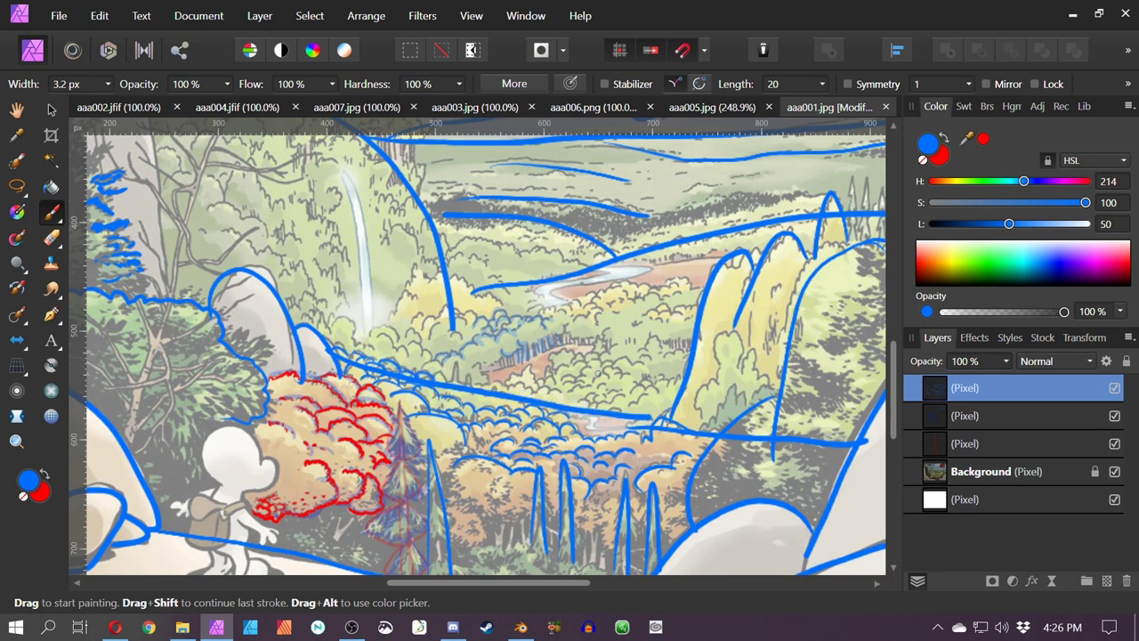
pyautogui.moveTo(456, 383)
pyautogui.mouseDown()
pyautogui.moveTo(452, 361)
pyautogui.moveTo(473, 386)
pyautogui.mouseUp()
pyautogui.press('space')
pyautogui.moveTo(598, 373)
pyautogui.mouseDown()
pyautogui.moveTo(561, 365)
pyautogui.moveTo(572, 433)
pyautogui.mouseUp()
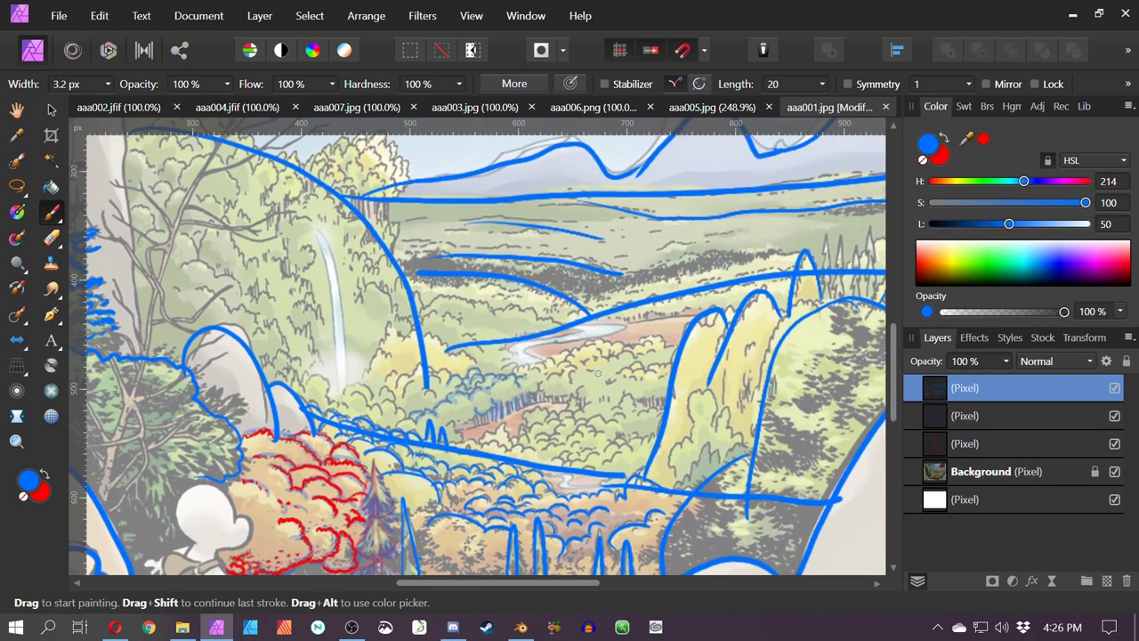
pyautogui.press('space')
pyautogui.moveTo(598, 374); pyautogui.dragTo(720, 465)
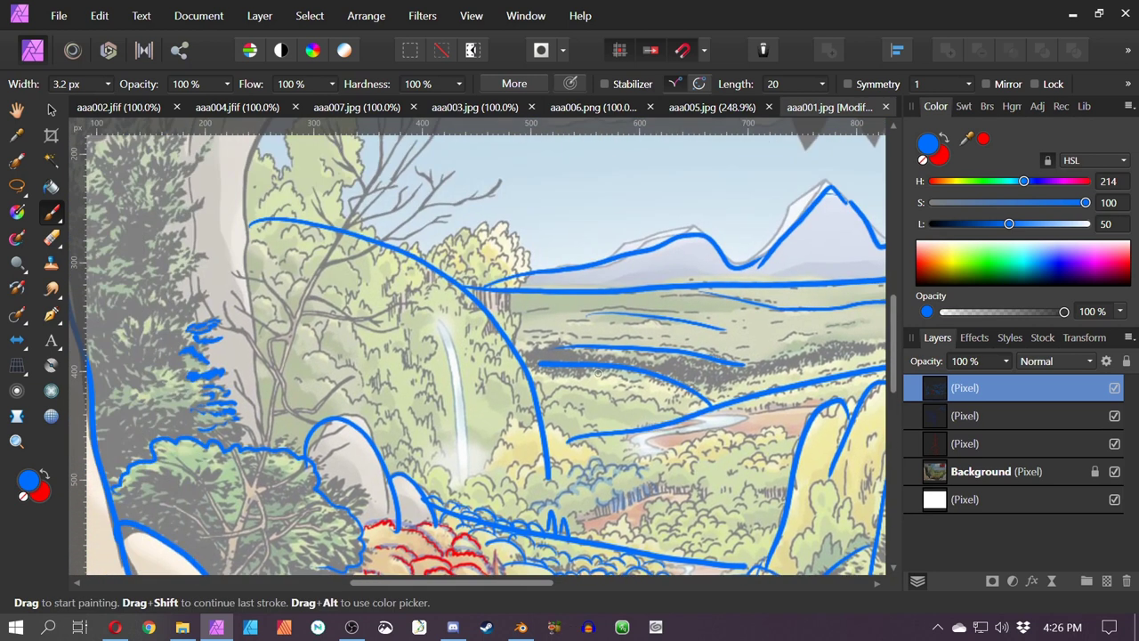
# Add blue scallops and short leaf strokes to the green foliage between the bare tree and the waterfall
pyautogui.moveTo(375, 430); pyautogui.dragTo(406, 410)
pyautogui.moveTo(396, 454)
pyautogui.mouseDown()
pyautogui.moveTo(424, 445)
pyautogui.moveTo(394, 454)
pyautogui.mouseUp()
pyautogui.moveTo(407, 407)
pyautogui.mouseDown()
pyautogui.moveTo(444, 461)
pyautogui.moveTo(431, 367)
pyautogui.mouseUp()
pyautogui.moveTo(429, 377)
pyautogui.mouseDown()
pyautogui.moveTo(425, 365)
pyautogui.moveTo(416, 376)
pyautogui.mouseUp()
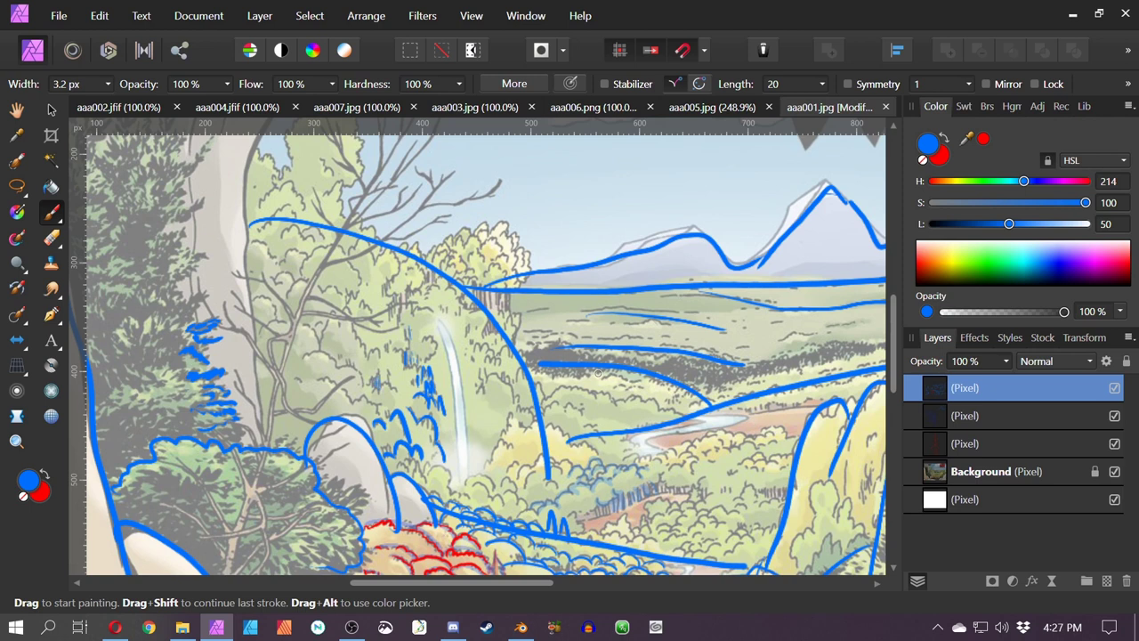
pyautogui.scroll(2, 598, 374)
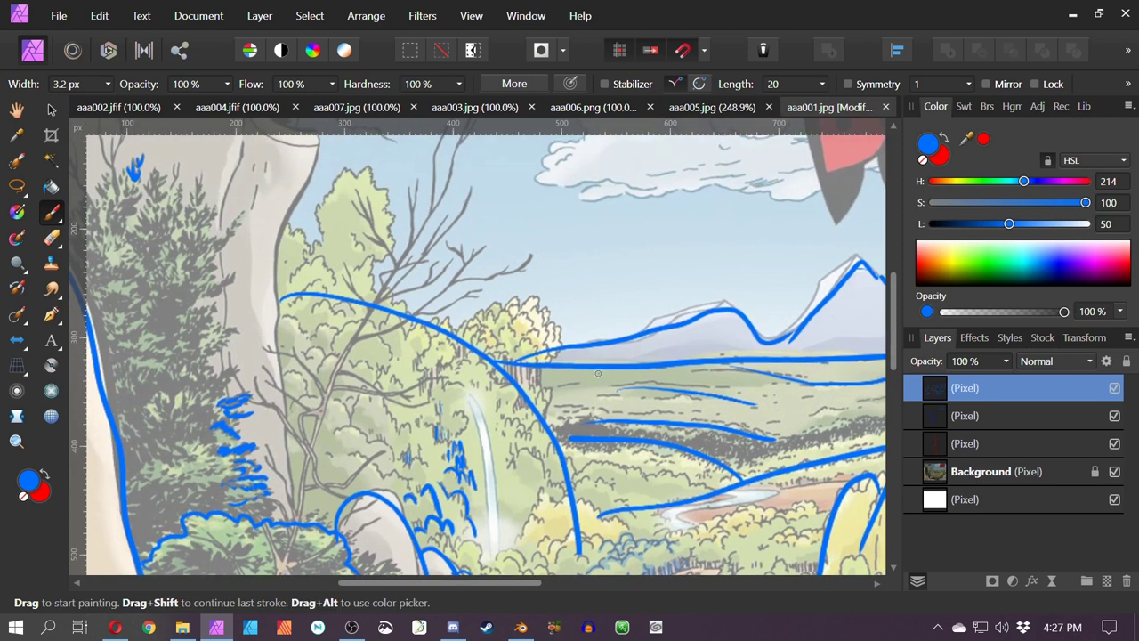
pyautogui.moveTo(349, 450)
pyautogui.mouseDown()
pyautogui.moveTo(409, 488)
pyautogui.moveTo(366, 436)
pyautogui.mouseUp()
pyautogui.moveTo(296, 416); pyautogui.dragTo(418, 436)
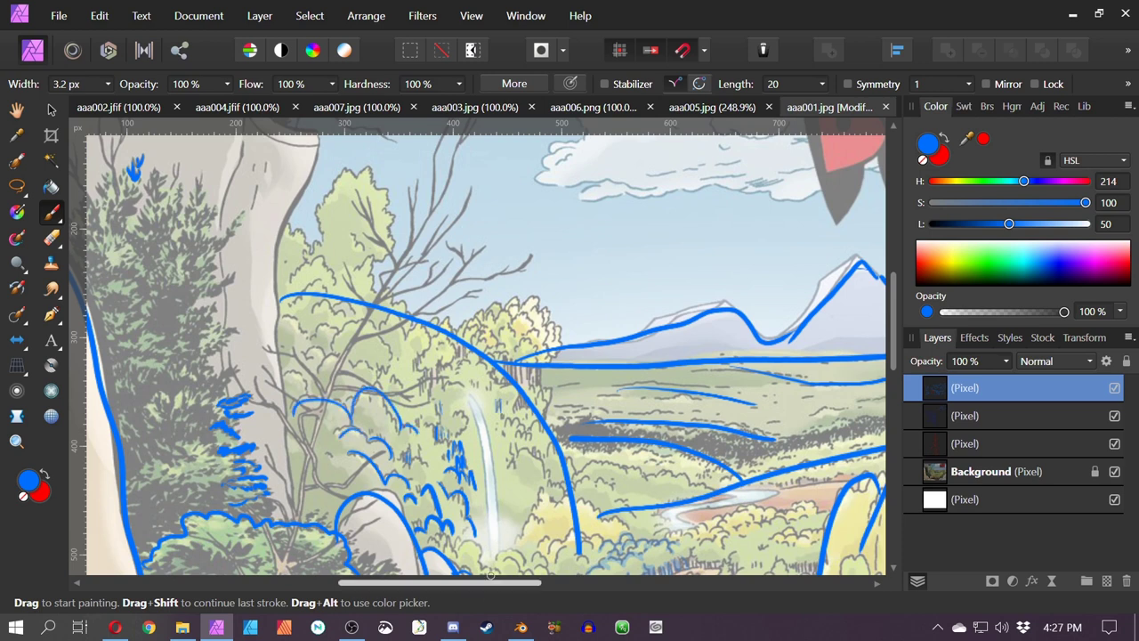
# Trace overlapping blue scallops and thin trunks on the yellow tree at the hill's edge above the distant valley
pyautogui.press('space')
pyautogui.moveTo(552, 391); pyautogui.dragTo(412, 392)
pyautogui.moveTo(407, 373); pyautogui.dragTo(398, 391)
pyautogui.moveTo(391, 371)
pyautogui.mouseDown()
pyautogui.moveTo(390, 384)
pyautogui.moveTo(478, 429)
pyautogui.moveTo(427, 396)
pyautogui.moveTo(457, 399)
pyautogui.mouseUp()
pyautogui.press('space')
pyautogui.moveTo(423, 391)
pyautogui.mouseDown()
pyautogui.moveTo(447, 385)
pyautogui.moveTo(462, 400)
pyautogui.moveTo(423, 374)
pyautogui.mouseUp()
pyautogui.moveTo(401, 388); pyautogui.dragTo(413, 369)
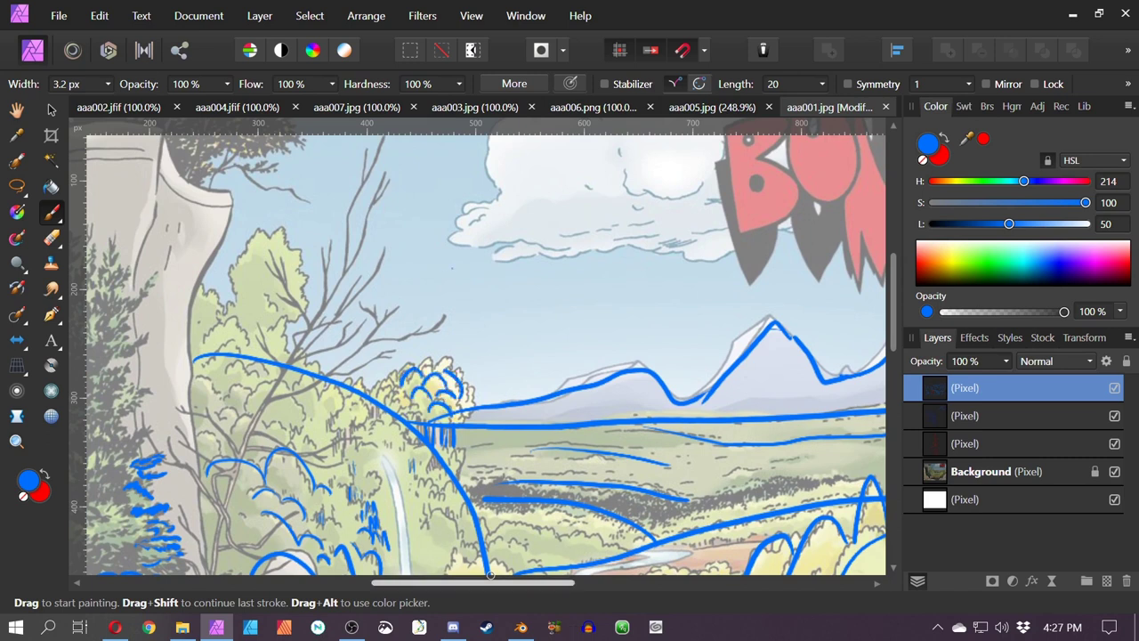
# Draw a blue arc in the open sky and trace red scallops along it on a new pixel layer
pyautogui.moveTo(409, 291)
pyautogui.mouseDown()
pyautogui.moveTo(413, 267)
pyautogui.moveTo(552, 369)
pyautogui.mouseUp()
pyautogui.click(965, 416)
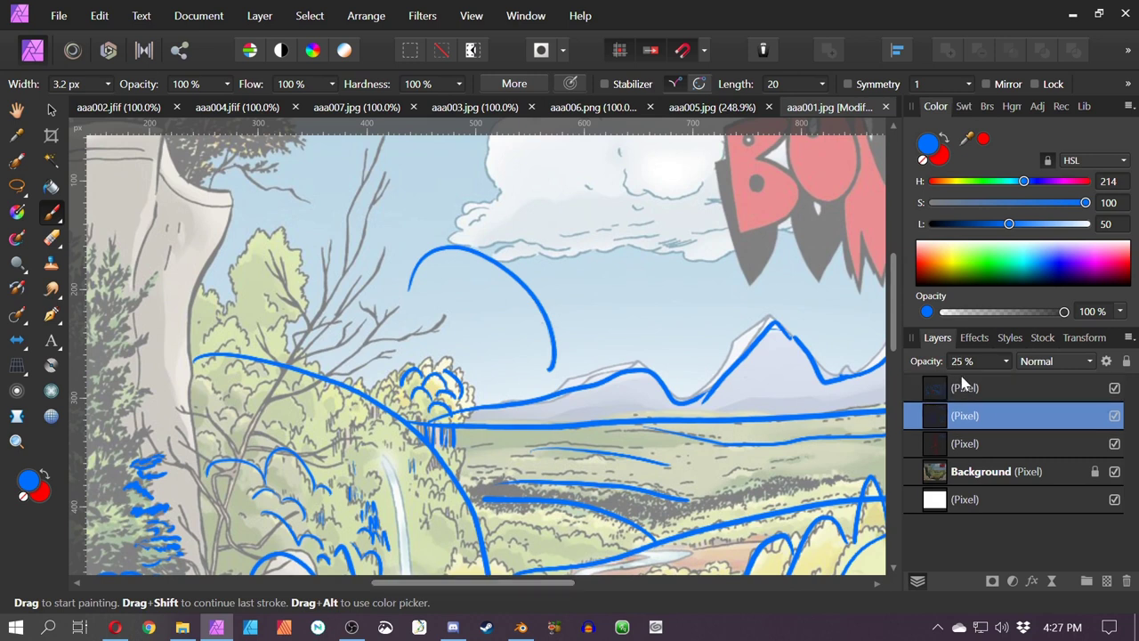
pyautogui.click(943, 390)
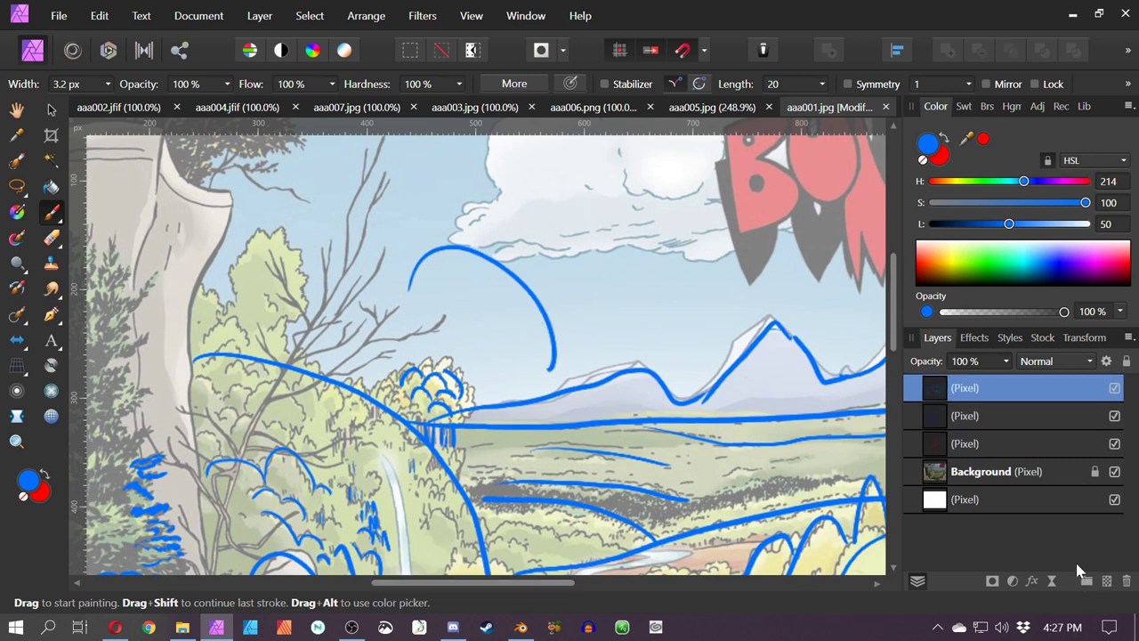
pyautogui.click(1085, 580)
pyautogui.click(984, 139)
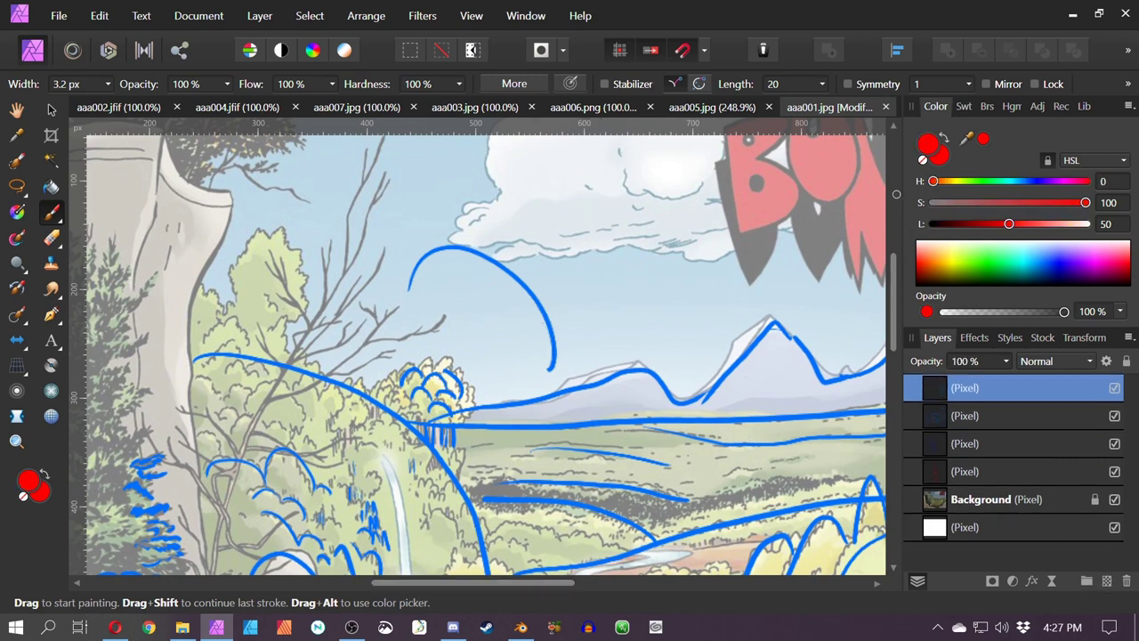
pyautogui.moveTo(407, 285)
pyautogui.mouseDown()
pyautogui.moveTo(430, 246)
pyautogui.moveTo(490, 255)
pyautogui.moveTo(538, 296)
pyautogui.moveTo(539, 359)
pyautogui.mouseUp()
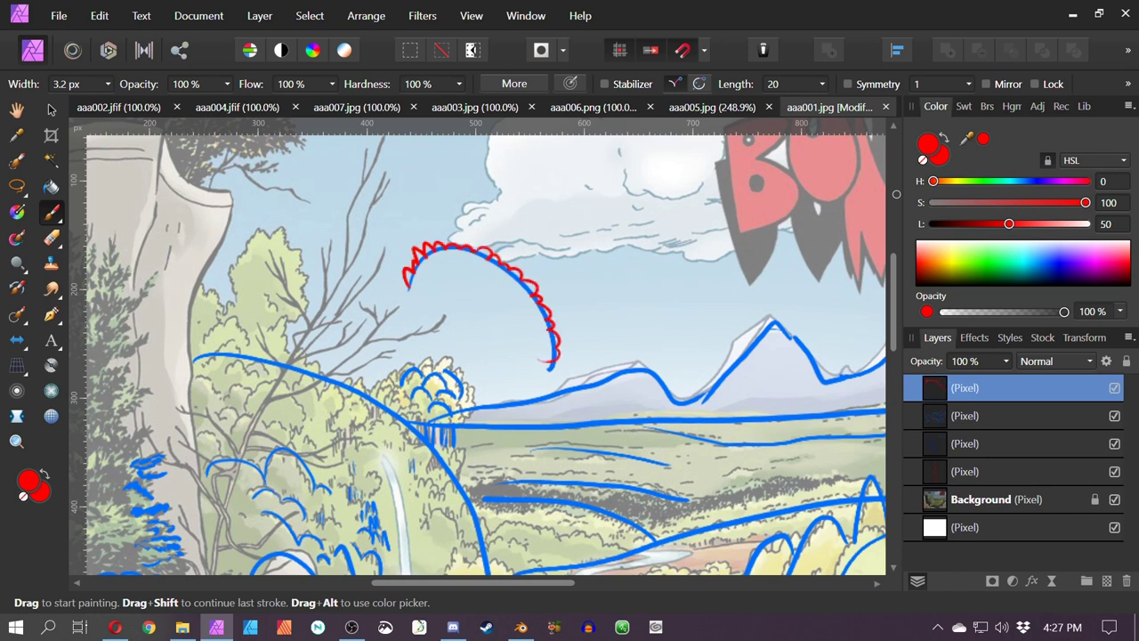
# Set the brush colour to blue with hue 235 and make the layer with the blue contours active
pyautogui.press('space')
pyautogui.moveTo(896, 194); pyautogui.dragTo(874, 121)
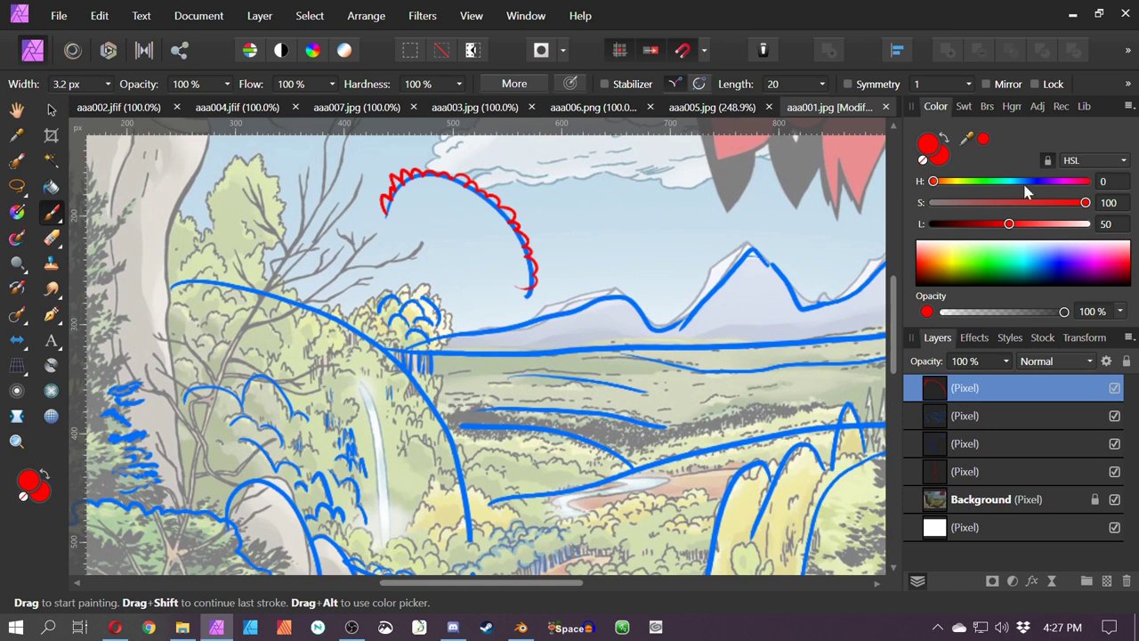
pyautogui.click(1030, 182)
pyautogui.click(954, 416)
pyautogui.scroll(-5, 945, 395)
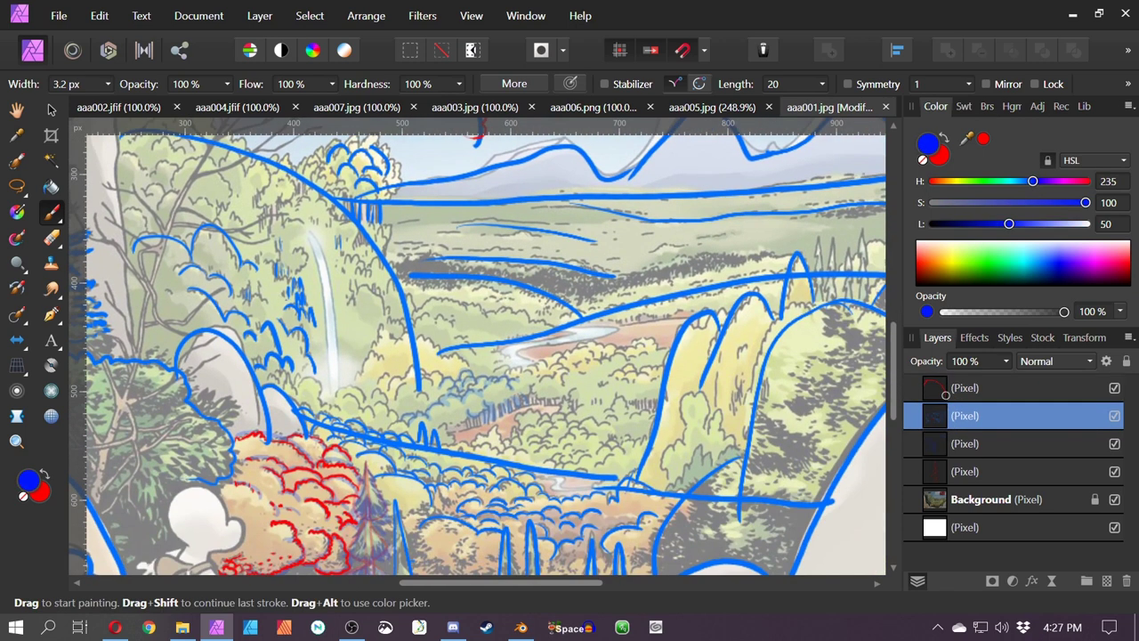
# Try circling the orange foliage between the red-inked mass and the boulders, and undo the oval
pyautogui.press('space')
pyautogui.moveTo(534, 427); pyautogui.dragTo(488, 313)
pyautogui.moveTo(288, 297)
pyautogui.mouseDown()
pyautogui.moveTo(303, 463)
pyautogui.moveTo(489, 348)
pyautogui.mouseUp()
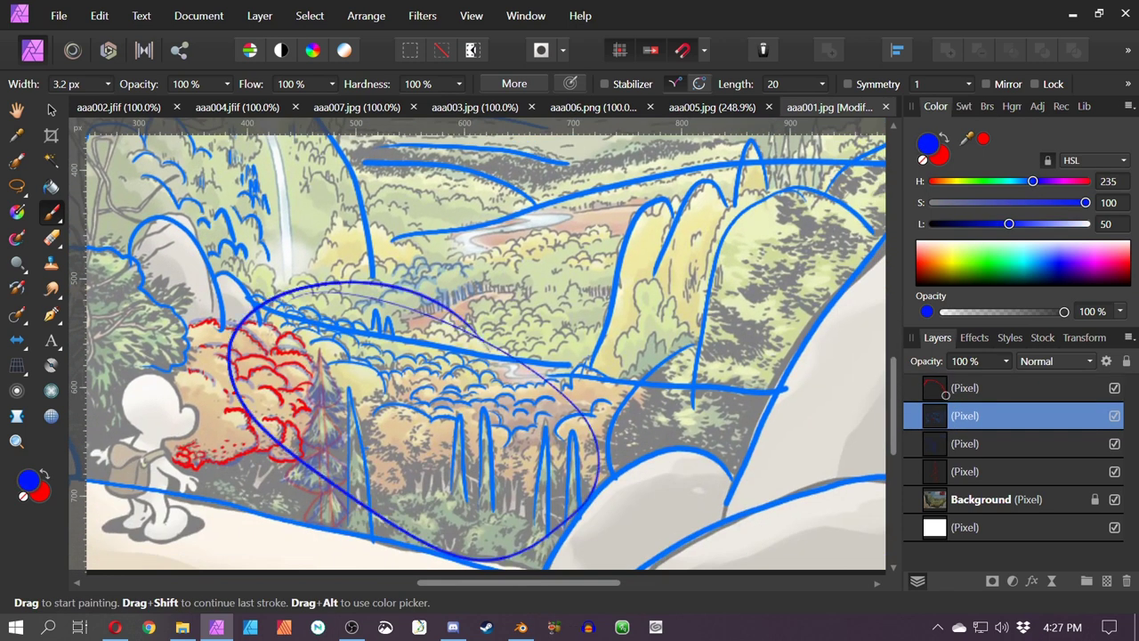
pyautogui.hotkey('ctrl', 'z')
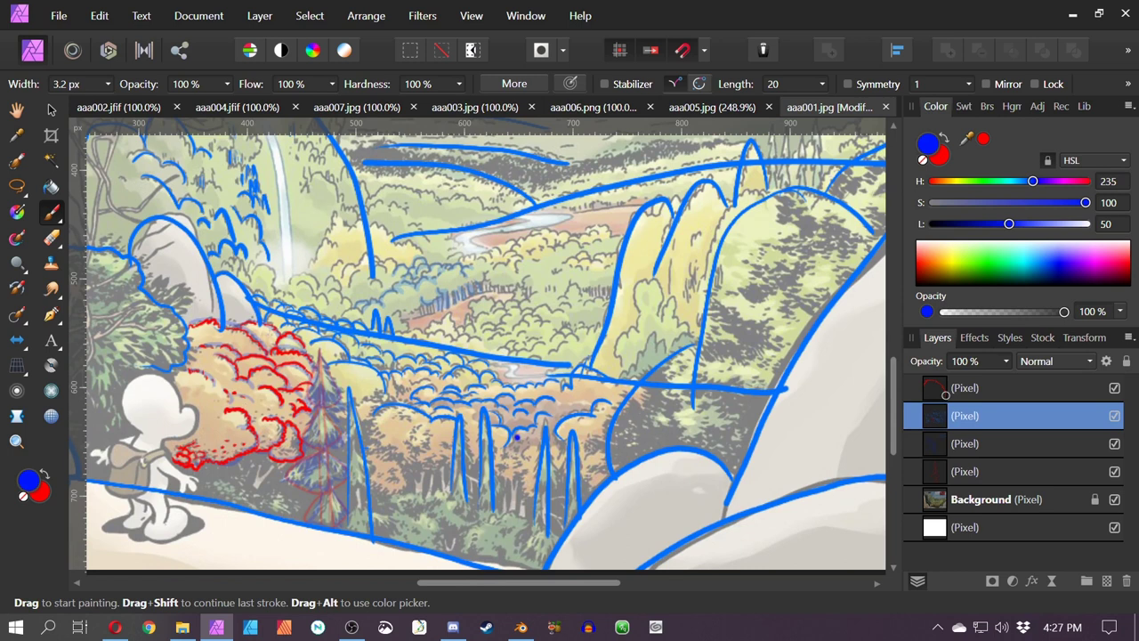
# Try tracing the ragged dark treeline across the distant valley with a loose blue contour, and undo it
pyautogui.moveTo(665, 352)
pyautogui.mouseDown()
pyautogui.moveTo(754, 520)
pyautogui.moveTo(670, 530)
pyautogui.mouseUp()
pyautogui.press('space')
pyautogui.moveTo(631, 318); pyautogui.dragTo(575, 360)
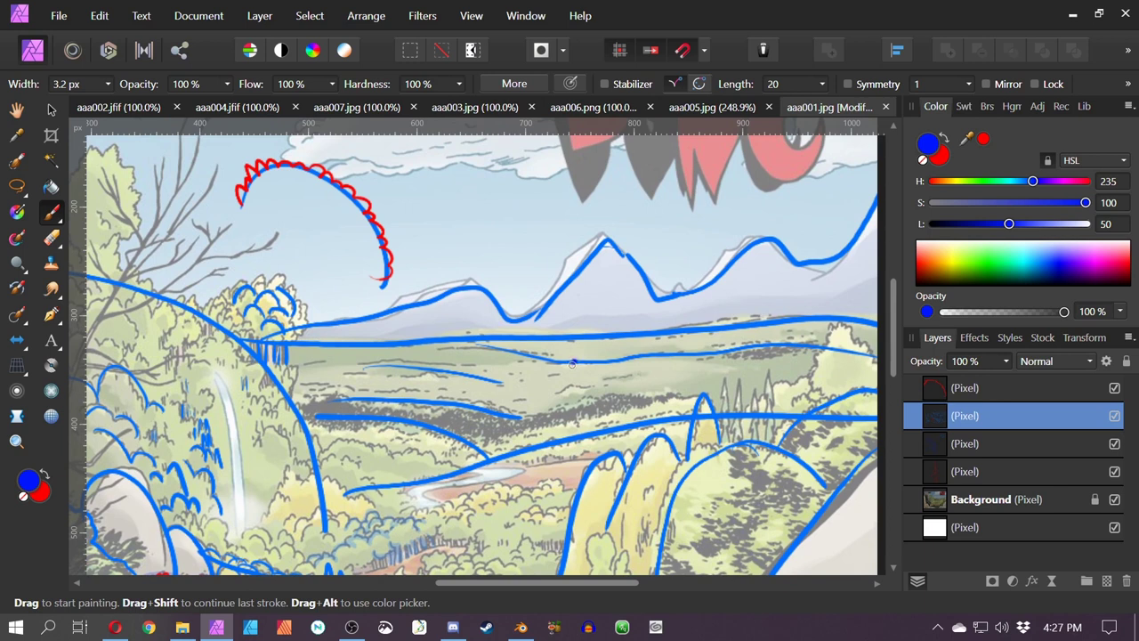
pyautogui.scroll(2, 556, 443)
pyautogui.moveTo(336, 407)
pyautogui.mouseDown()
pyautogui.moveTo(437, 419)
pyautogui.moveTo(330, 399)
pyautogui.moveTo(392, 386)
pyautogui.moveTo(467, 412)
pyautogui.mouseUp()
pyautogui.moveTo(557, 443)
pyautogui.mouseDown()
pyautogui.moveTo(636, 369)
pyautogui.moveTo(692, 356)
pyautogui.mouseUp()
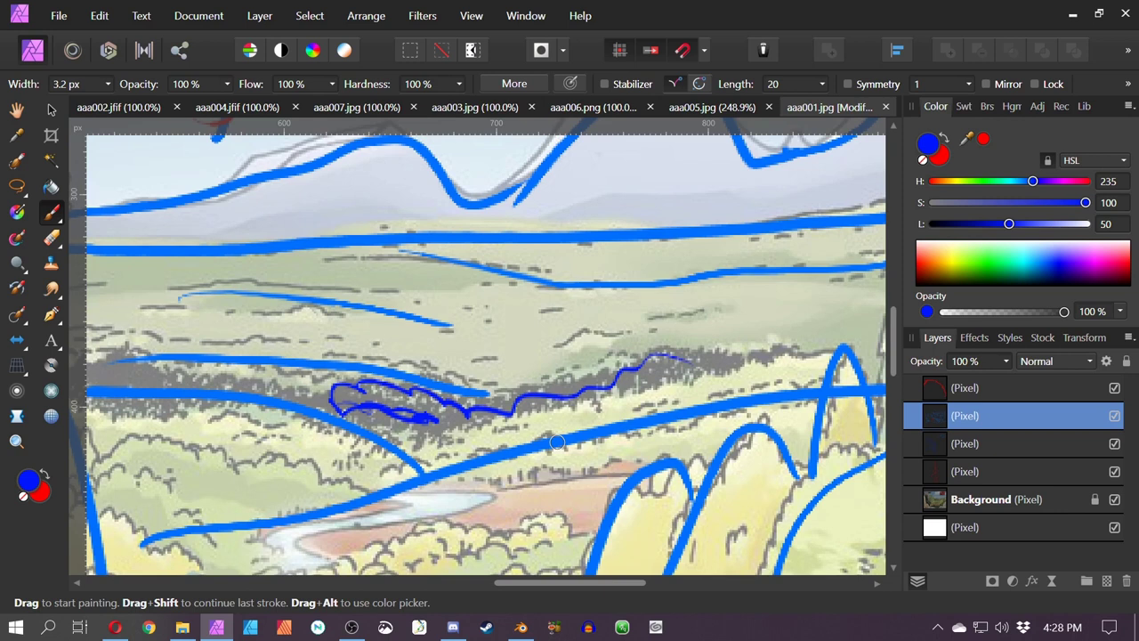
pyautogui.hotkey('ctrl', 'z')
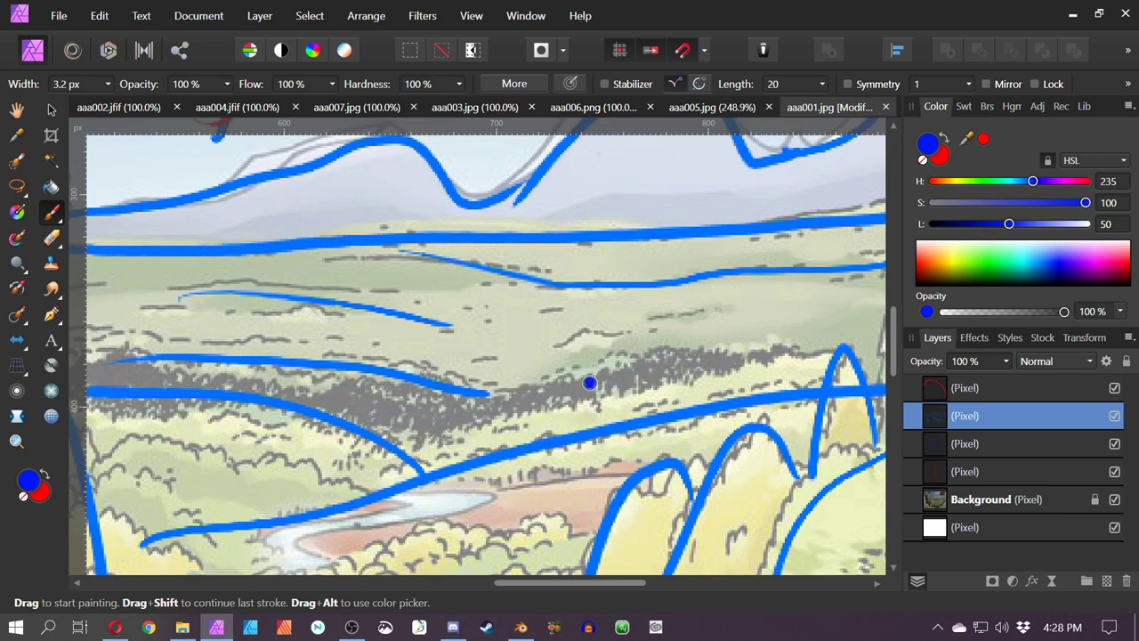
# Try a slanted blue stroke from the waterfall across the valley stream, and undo it
pyautogui.scroll(-2, 612, 402)
pyautogui.scroll(-2, 622, 364)
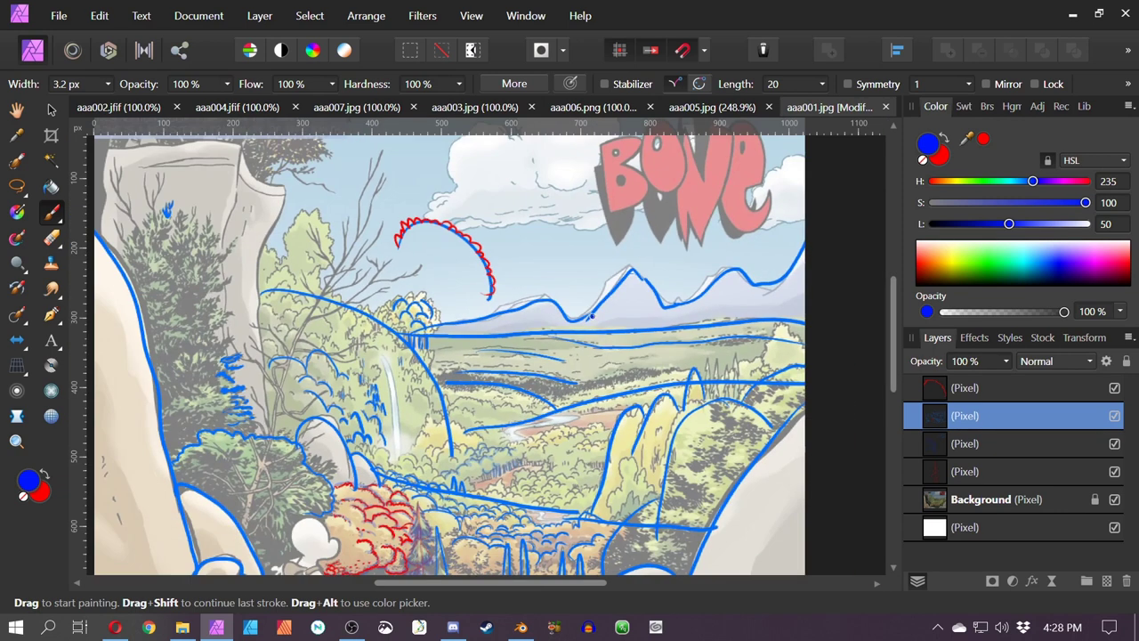
pyautogui.moveTo(596, 320); pyautogui.dragTo(545, 374)
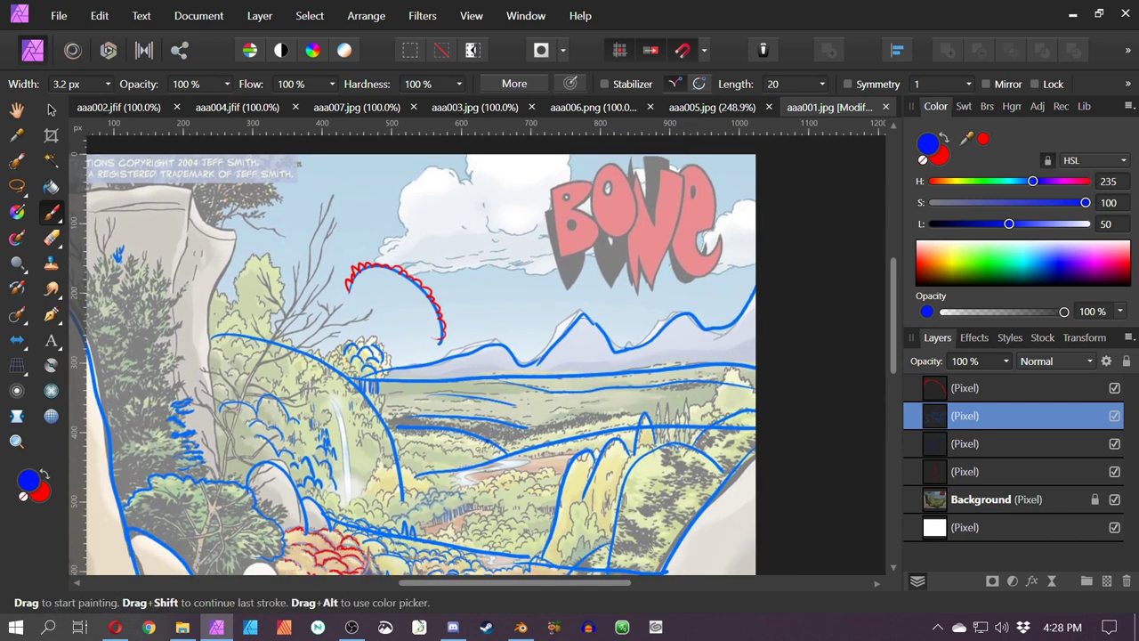
pyautogui.scroll(-1, 461, 457)
pyautogui.moveTo(469, 478)
pyautogui.mouseDown()
pyautogui.moveTo(555, 406)
pyautogui.moveTo(447, 360)
pyautogui.mouseUp()
pyautogui.scroll(3, 555, 406)
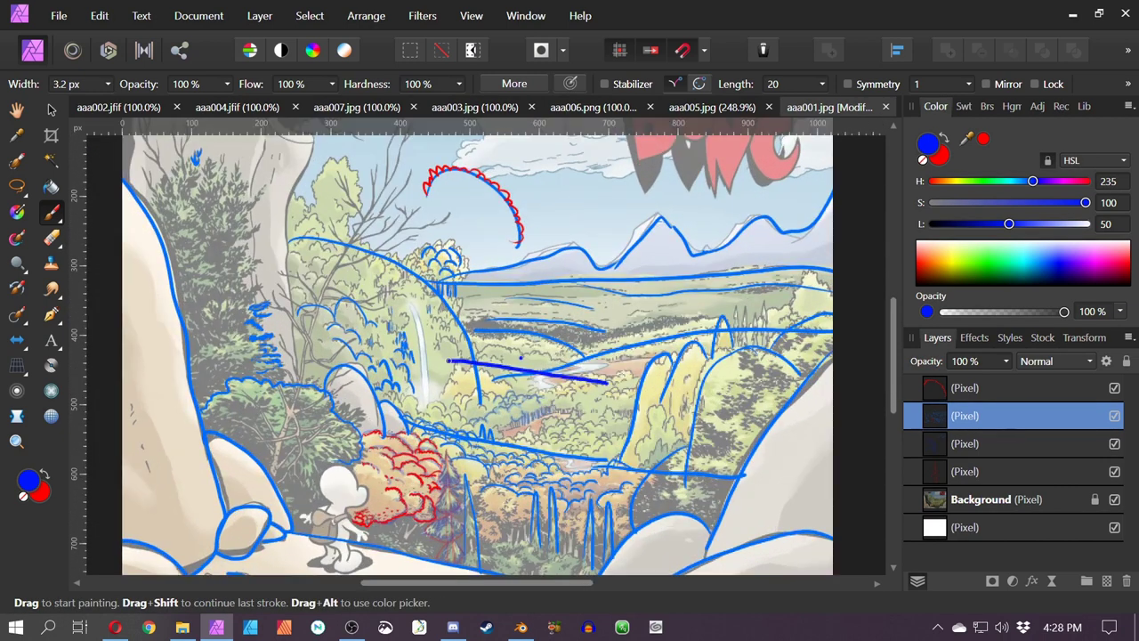
pyautogui.hotkey('ctrl', 'z')
# Hide the layer with the blue contours and make the red scallop layer active
pyautogui.scroll(3, 703, 429)
pyautogui.scroll(2, 722, 430)
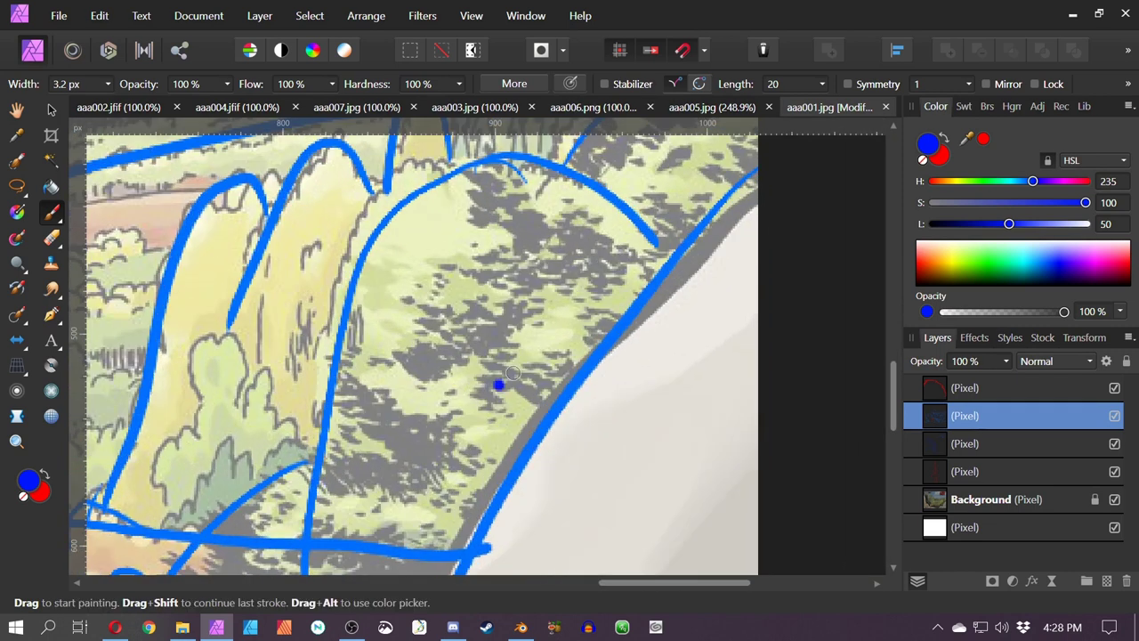
pyautogui.press('space')
pyautogui.moveTo(489, 326); pyautogui.dragTo(489, 299)
pyautogui.scroll(-2, 512, 322)
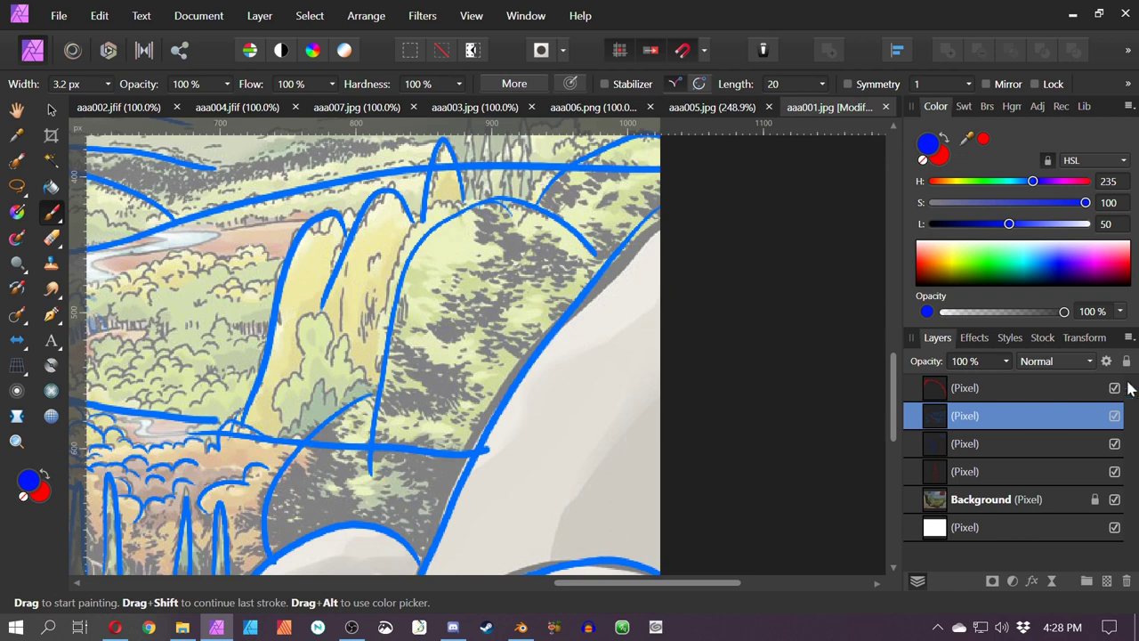
pyautogui.click(1115, 416)
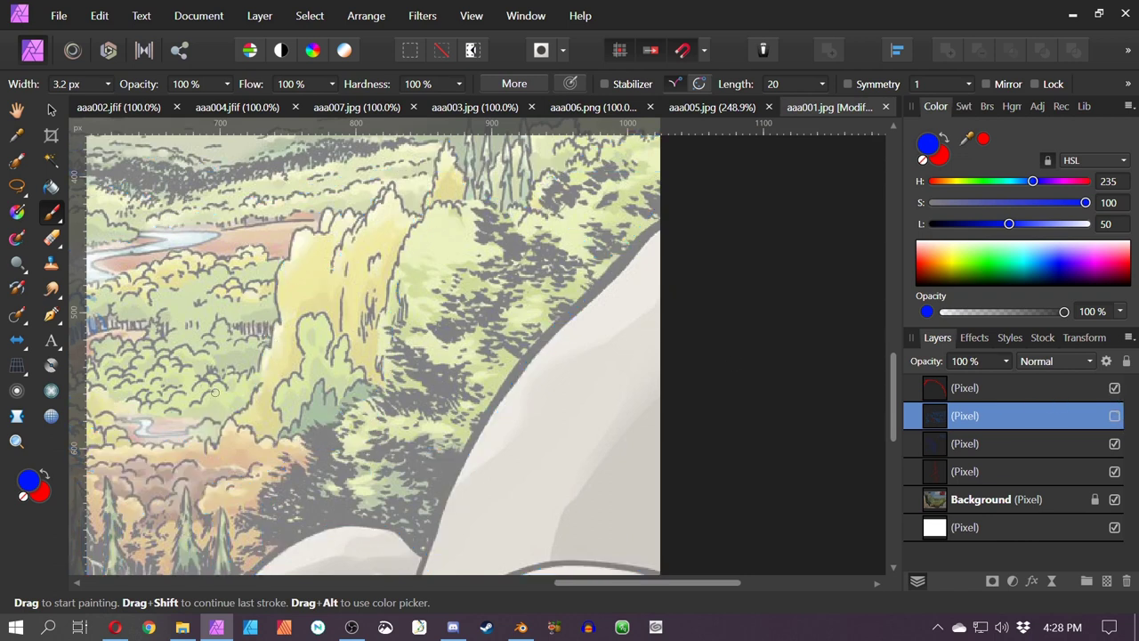
pyautogui.click(937, 391)
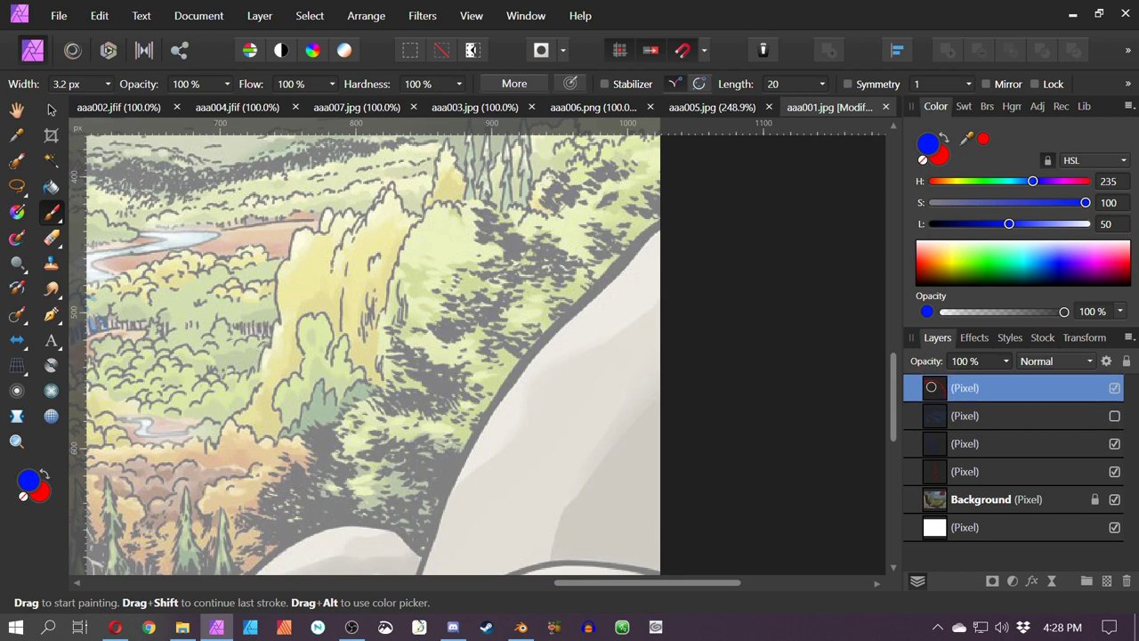
# Paint short curved blue leaf strokes on the right hilltop and beside the river, and circle the two foliage masses
pyautogui.moveTo(471, 209)
pyautogui.mouseDown()
pyautogui.moveTo(498, 212)
pyautogui.moveTo(479, 226)
pyautogui.moveTo(515, 222)
pyautogui.mouseUp()
pyautogui.moveTo(154, 226)
pyautogui.mouseDown()
pyautogui.moveTo(229, 251)
pyautogui.moveTo(206, 283)
pyautogui.moveTo(254, 295)
pyautogui.moveTo(233, 307)
pyautogui.moveTo(287, 338)
pyautogui.moveTo(283, 349)
pyautogui.moveTo(310, 347)
pyautogui.mouseUp()
pyautogui.moveTo(258, 312)
pyautogui.mouseDown()
pyautogui.moveTo(278, 326)
pyautogui.moveTo(262, 308)
pyautogui.mouseUp()
pyautogui.moveTo(261, 305); pyautogui.dragTo(272, 318)
pyautogui.moveTo(277, 320)
pyautogui.mouseDown()
pyautogui.moveTo(295, 365)
pyautogui.moveTo(315, 370)
pyautogui.moveTo(324, 358)
pyautogui.moveTo(340, 368)
pyautogui.moveTo(328, 361)
pyautogui.mouseUp()
pyautogui.moveTo(324, 354)
pyautogui.mouseDown()
pyautogui.moveTo(338, 360)
pyautogui.moveTo(304, 397)
pyautogui.mouseUp()
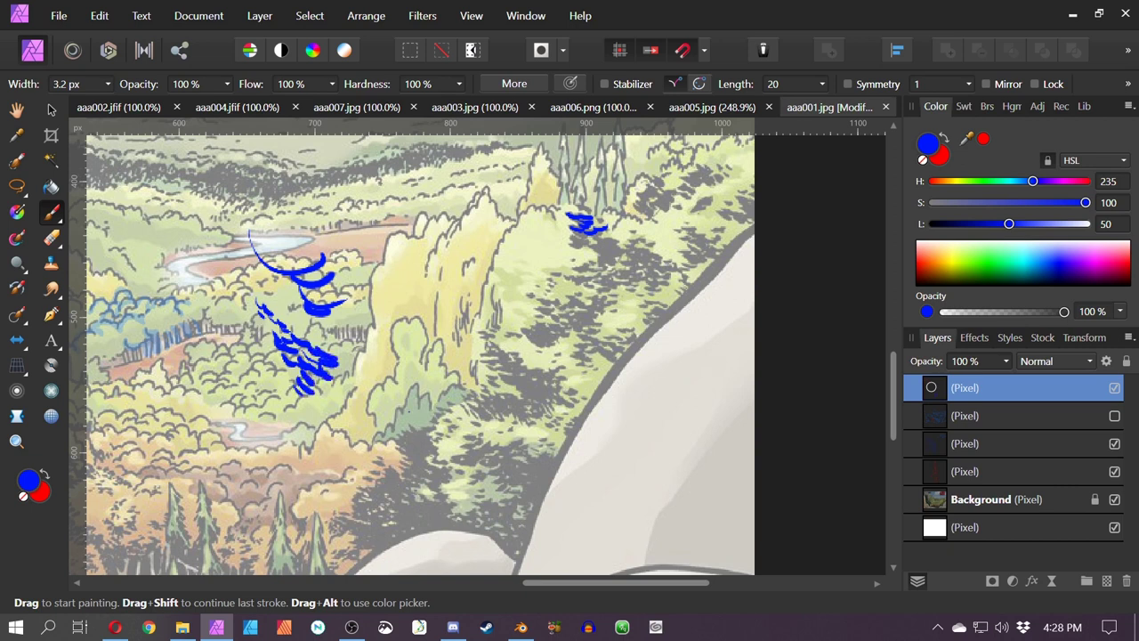
pyautogui.moveTo(471, 372)
pyautogui.mouseDown()
pyautogui.moveTo(552, 470)
pyautogui.moveTo(576, 444)
pyautogui.moveTo(463, 378)
pyautogui.mouseUp()
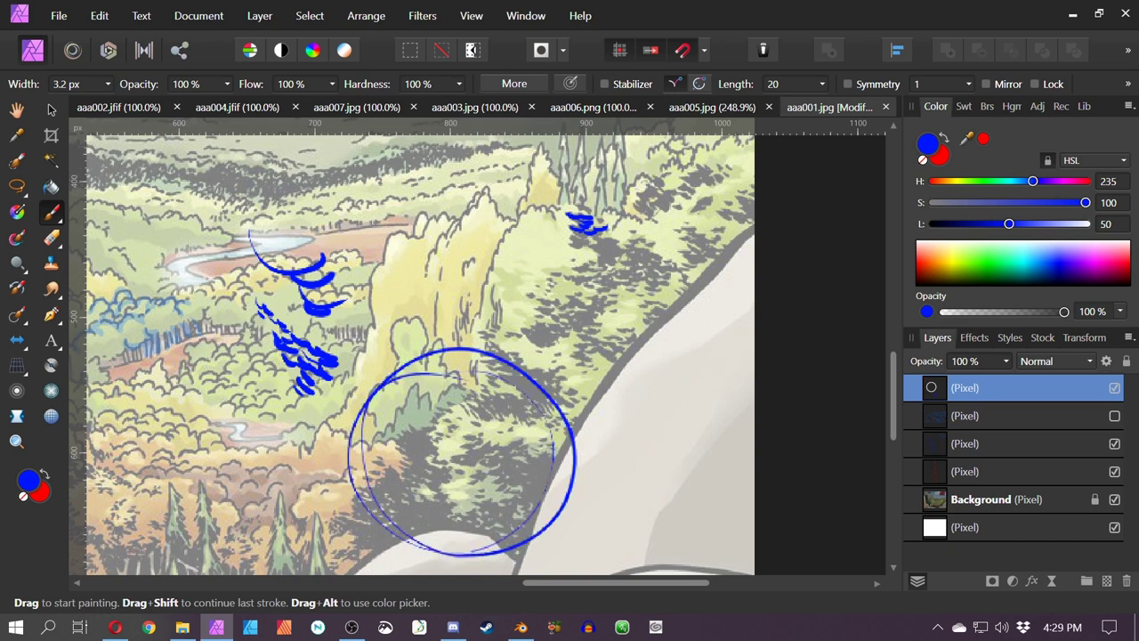
pyautogui.moveTo(265, 281)
pyautogui.mouseDown()
pyautogui.moveTo(254, 411)
pyautogui.moveTo(267, 277)
pyautogui.mouseUp()
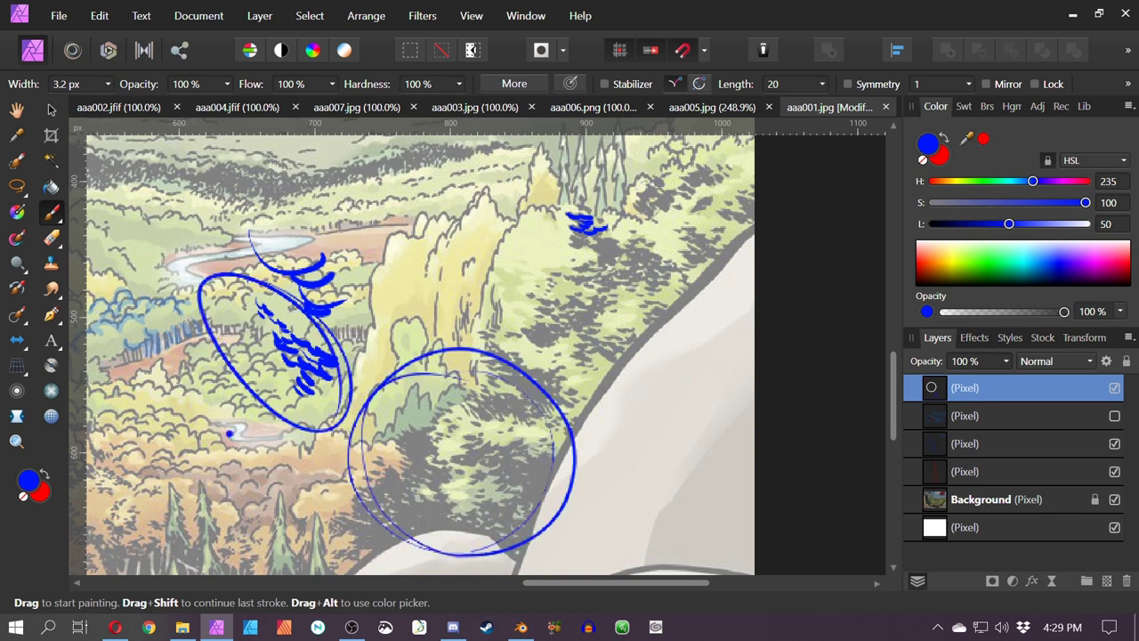
# Undo the circles and the blue leaf strokes on the valley foliage
pyautogui.hotkey('ctrl', 'z')
pyautogui.hotkey('ctrl', 'z')
pyautogui.hotkey('ctrl', 'z')
pyautogui.hotkey('ctrl', 'z')
pyautogui.hotkey('ctrl', 'z')
pyautogui.hotkey('ctrl', 'z')
pyautogui.hotkey('ctrl', 'z')
pyautogui.hotkey('ctrl', 'z')
pyautogui.hotkey('ctrl', 'z')
pyautogui.hotkey('ctrl', 'z')
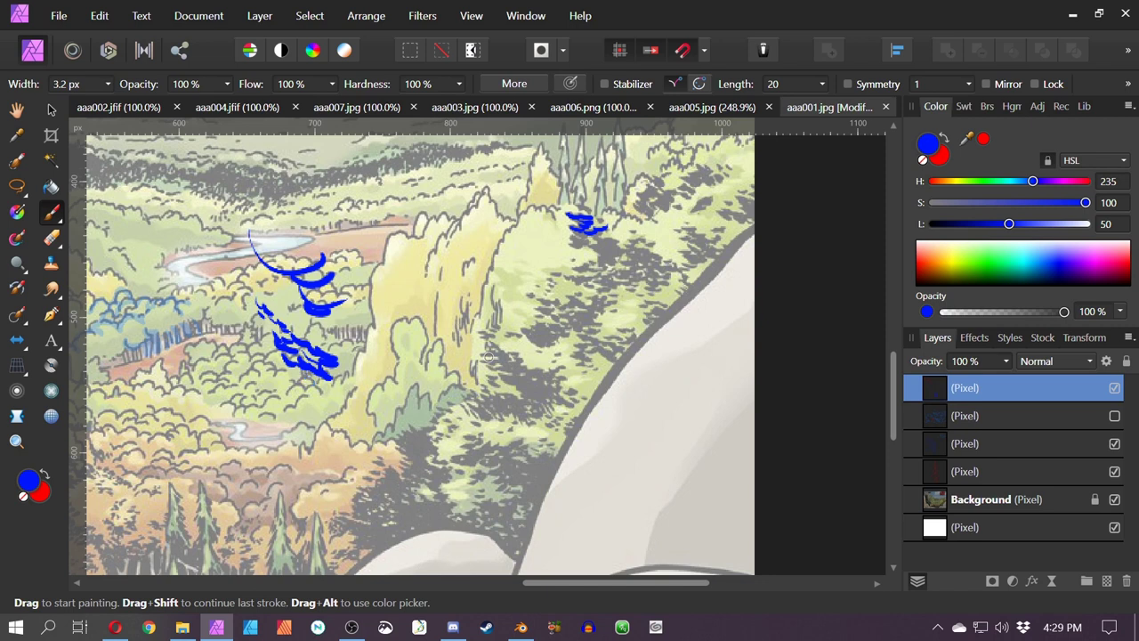
pyautogui.hotkey('ctrl', 'z')
pyautogui.hotkey('ctrl', 'z')
pyautogui.hotkey('ctrl', 'z')
pyautogui.hotkey('ctrl', 'z')
pyautogui.hotkey('ctrl', 'z')
pyautogui.hotkey('ctrl', 'z')
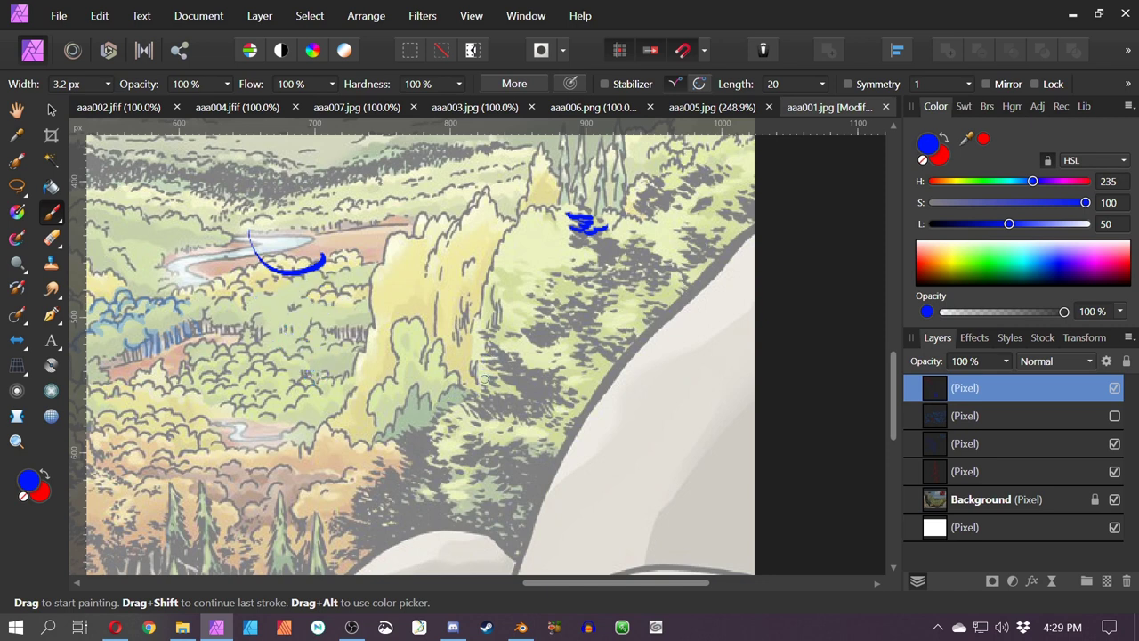
# Draw a blue oval and a dome over the left evergreen's lower foliage, with curved branch lines fanning out
pyautogui.moveTo(286, 327); pyautogui.dragTo(695, 366)
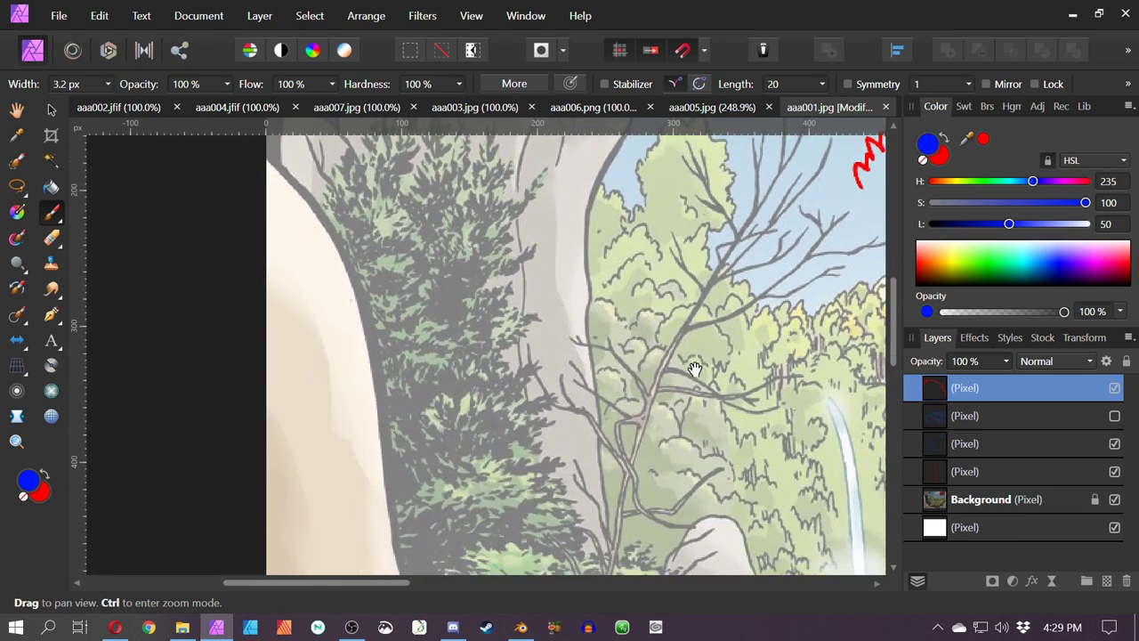
pyautogui.scroll(-1, 603, 388)
pyautogui.moveTo(608, 458)
pyautogui.mouseDown()
pyautogui.moveTo(595, 431)
pyautogui.moveTo(585, 437)
pyautogui.mouseUp()
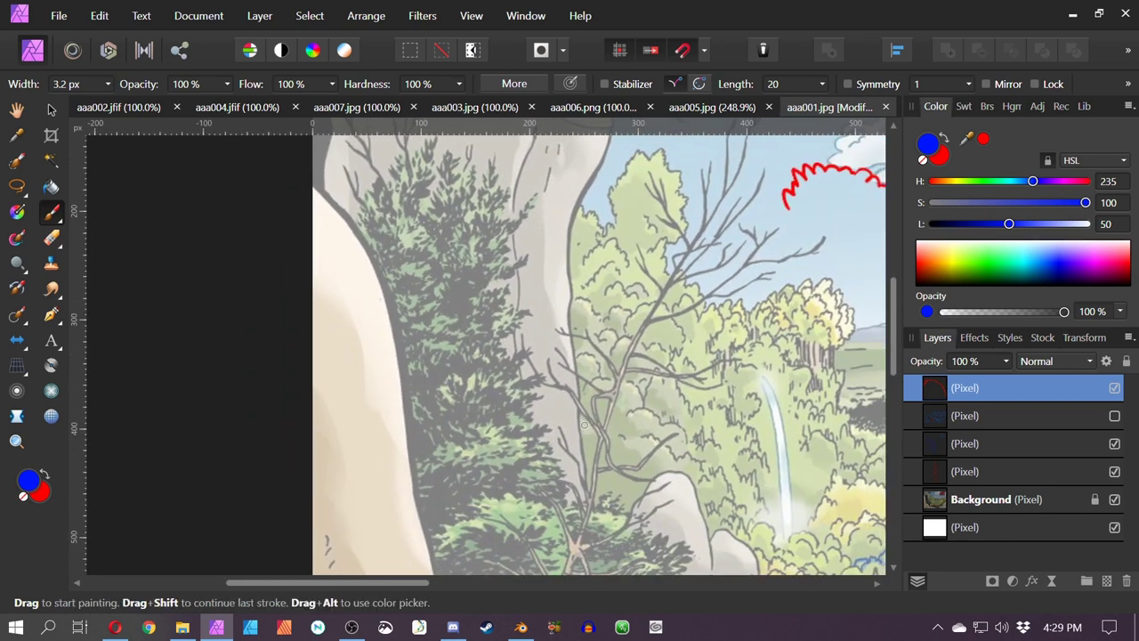
pyautogui.moveTo(438, 444)
pyautogui.mouseDown()
pyautogui.moveTo(534, 441)
pyautogui.moveTo(437, 446)
pyautogui.mouseUp()
pyautogui.moveTo(408, 404)
pyautogui.mouseDown()
pyautogui.moveTo(491, 363)
pyautogui.moveTo(528, 430)
pyautogui.moveTo(507, 369)
pyautogui.moveTo(535, 345)
pyautogui.mouseUp()
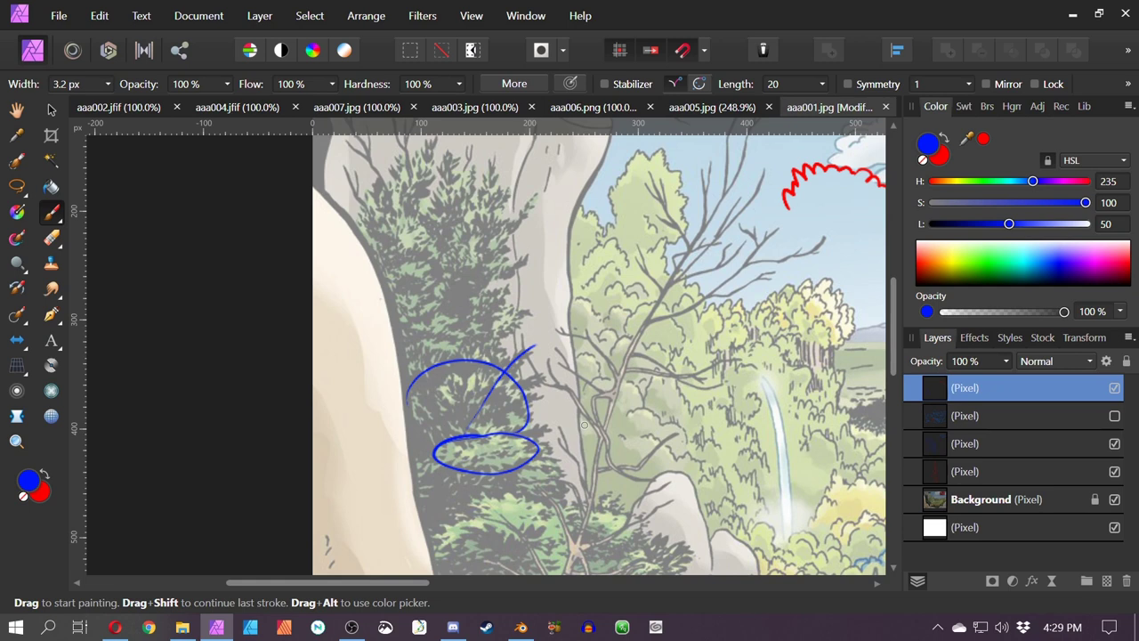
pyautogui.moveTo(402, 328); pyautogui.dragTo(461, 434)
pyautogui.moveTo(393, 355)
pyautogui.mouseDown()
pyautogui.moveTo(454, 422)
pyautogui.moveTo(540, 377)
pyautogui.mouseUp()
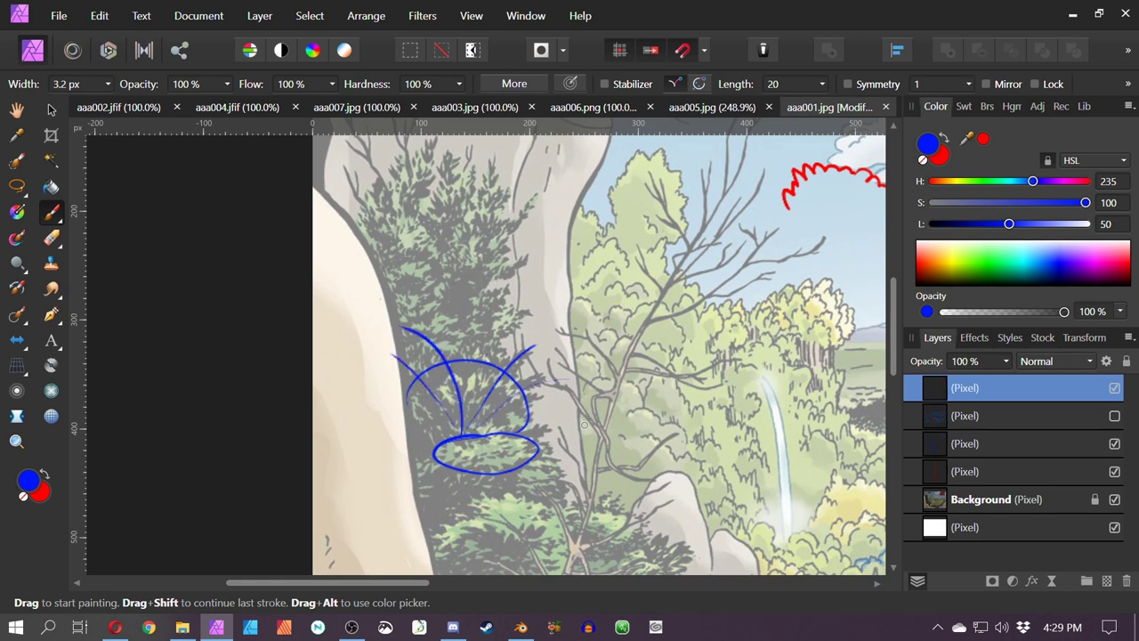
# Add a second blue dome with radiating branch lines above the first one on the left evergreen
pyautogui.moveTo(506, 352)
pyautogui.mouseDown()
pyautogui.moveTo(467, 295)
pyautogui.moveTo(406, 331)
pyautogui.moveTo(535, 300)
pyautogui.mouseUp()
pyautogui.moveTo(498, 354); pyautogui.dragTo(503, 278)
pyautogui.moveTo(461, 345); pyautogui.dragTo(399, 315)
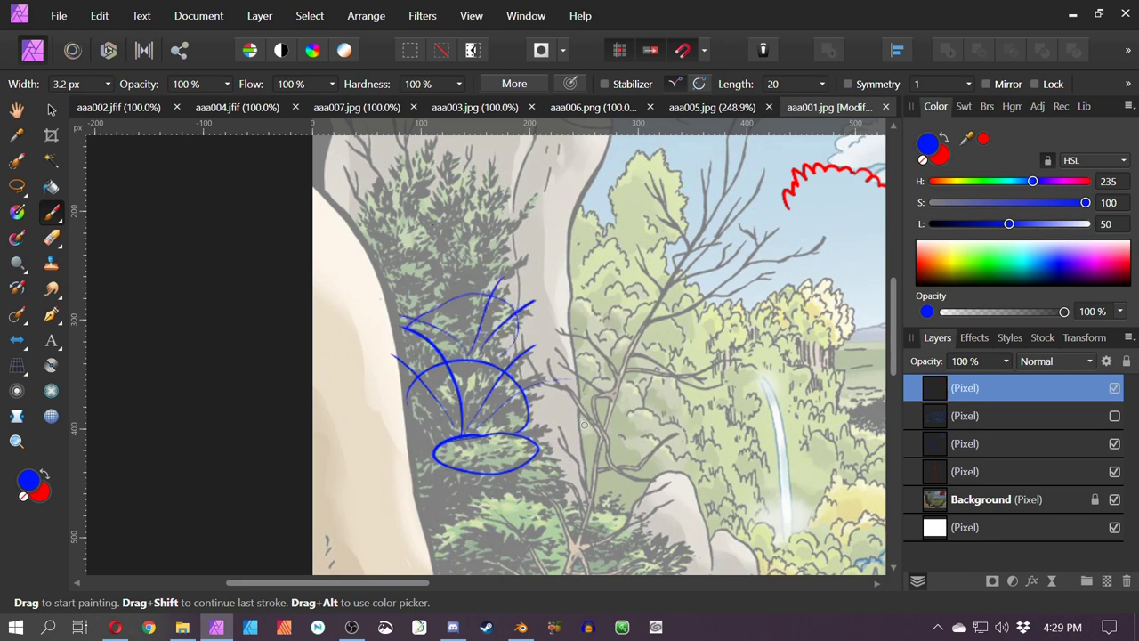
pyautogui.moveTo(485, 290); pyautogui.dragTo(513, 198)
pyautogui.hotkey('ctrl', 'z')
# Trace the bare forked branch rising from the left evergreen's upper edge in blue
pyautogui.moveTo(362, 309); pyautogui.dragTo(385, 458)
pyautogui.moveTo(454, 440)
pyautogui.mouseDown()
pyautogui.moveTo(388, 307)
pyautogui.moveTo(390, 272)
pyautogui.mouseUp()
pyautogui.hotkey('ctrl', 'z')
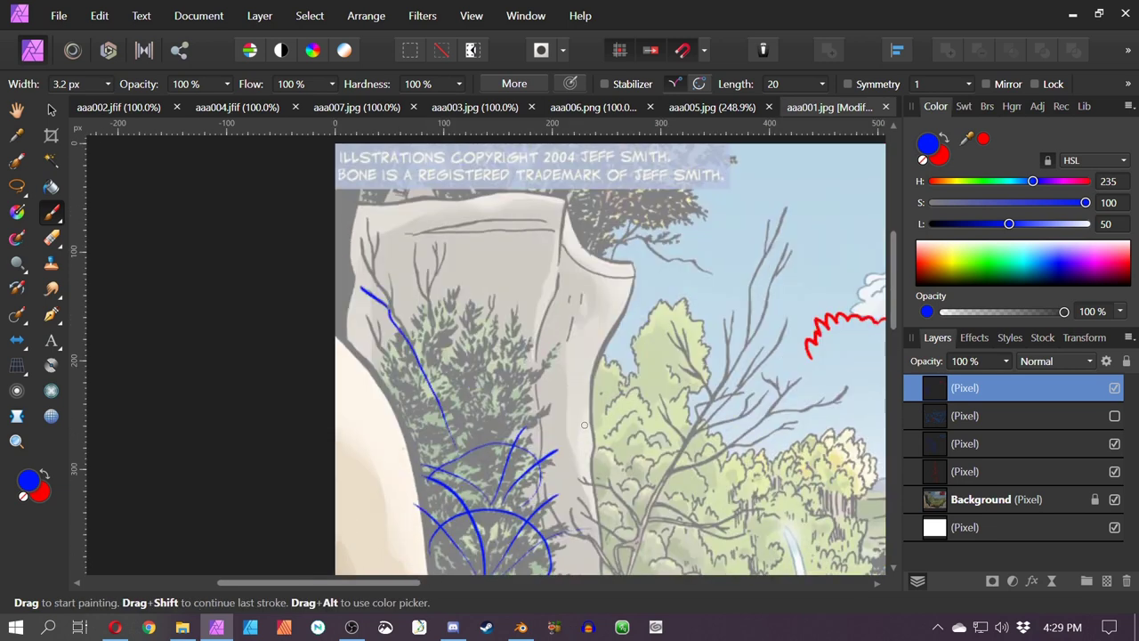
pyautogui.hotkey('ctrl', 'z')
pyautogui.moveTo(391, 308)
pyautogui.mouseDown()
pyautogui.moveTo(389, 274)
pyautogui.moveTo(372, 292)
pyautogui.moveTo(364, 213)
pyautogui.mouseUp()
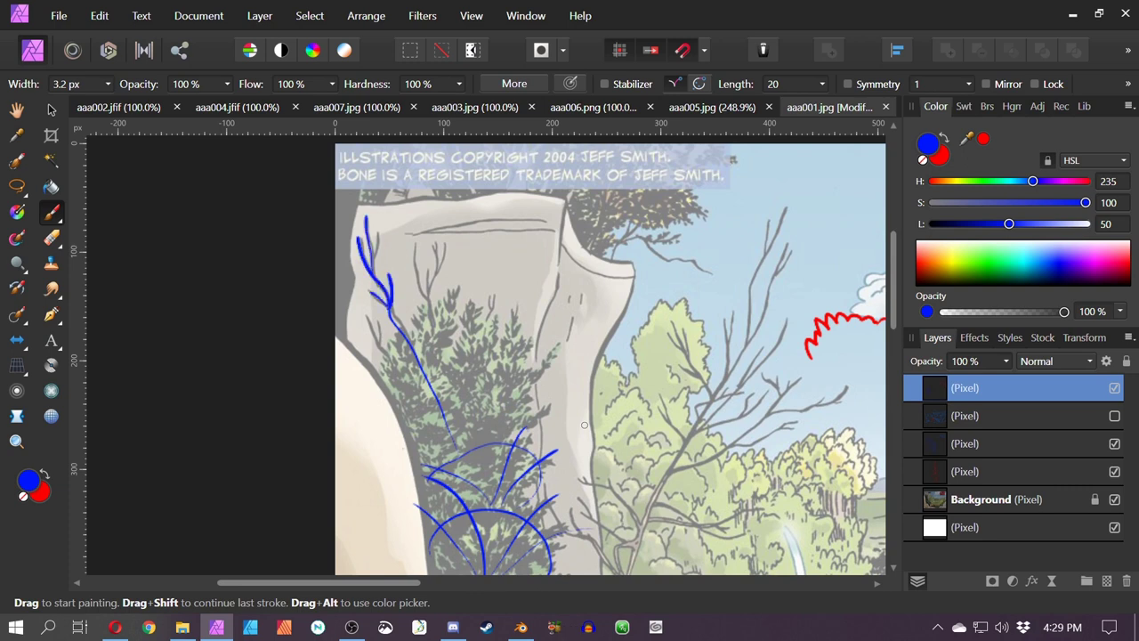
pyautogui.moveTo(380, 256); pyautogui.dragTo(371, 228)
# Add another long blue branch line along the left evergreen's outer edge, running down to the upper dome
pyautogui.press('space')
pyautogui.moveTo(584, 426); pyautogui.dragTo(537, 398)
pyautogui.moveTo(290, 259)
pyautogui.mouseDown()
pyautogui.moveTo(316, 301)
pyautogui.moveTo(337, 201)
pyautogui.moveTo(339, 328)
pyautogui.moveTo(380, 396)
pyautogui.mouseUp()
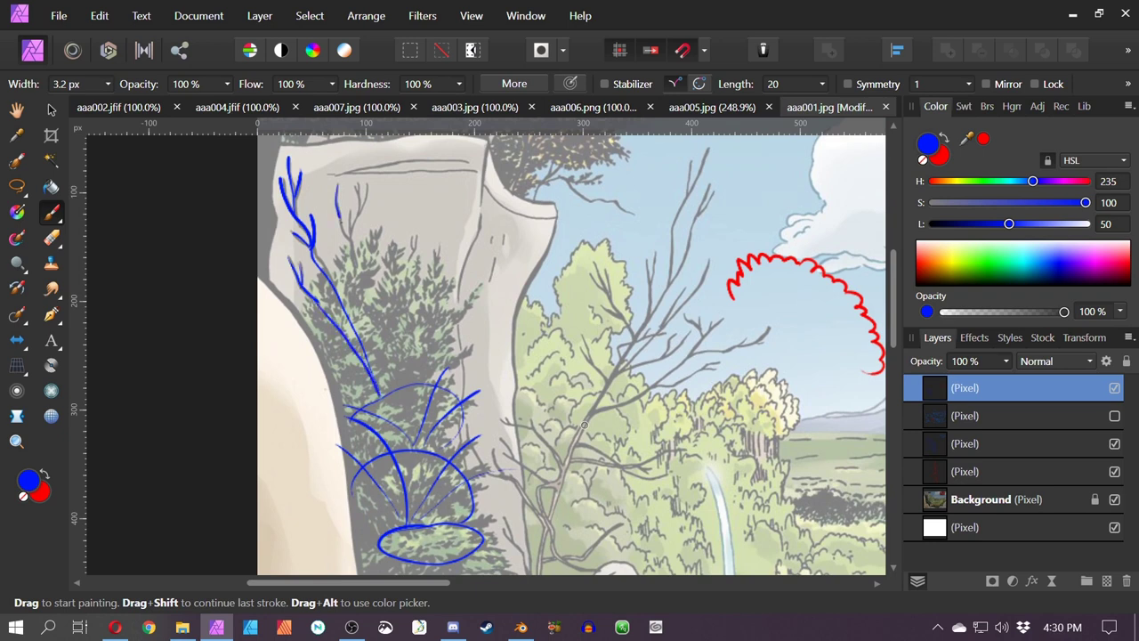
# Trace the second bare forked branch above the left evergreen with blue strokes
pyautogui.moveTo(340, 219); pyautogui.dragTo(357, 283)
pyautogui.moveTo(353, 187); pyautogui.dragTo(360, 216)
# Try outlining the crown of the bare tree beside the rock column with a large blue oval
pyautogui.moveTo(585, 426)
pyautogui.mouseDown()
pyautogui.moveTo(504, 344)
pyautogui.moveTo(427, 312)
pyautogui.moveTo(576, 451)
pyautogui.moveTo(560, 574)
pyautogui.mouseUp()
pyautogui.moveTo(559, 194)
pyautogui.mouseDown()
pyautogui.moveTo(512, 465)
pyautogui.moveTo(573, 354)
pyautogui.mouseUp()
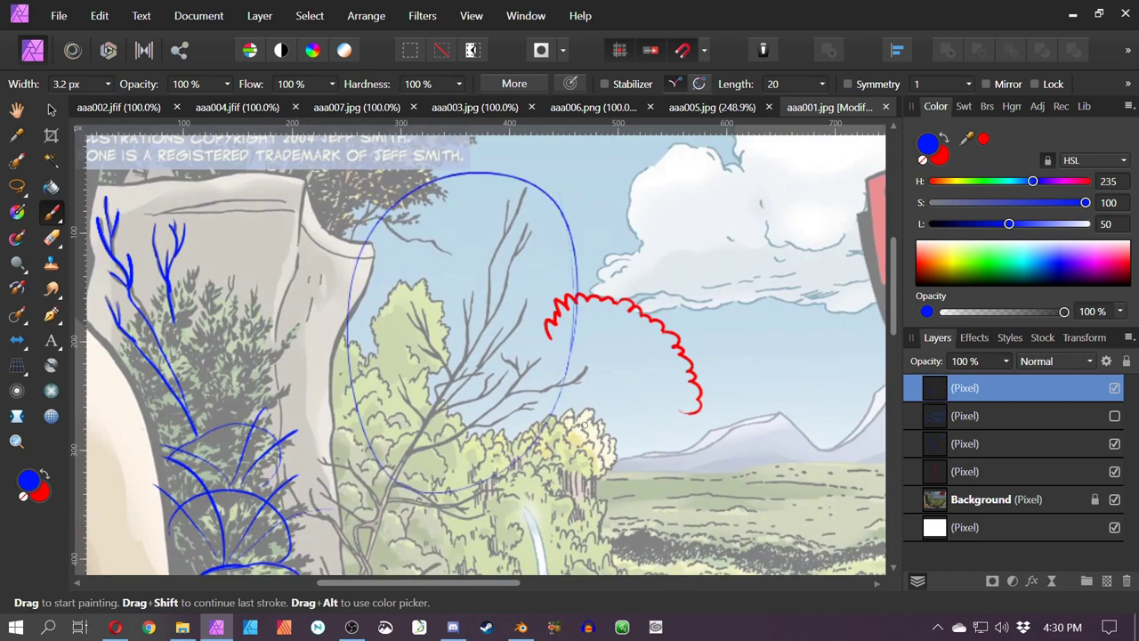
pyautogui.hotkey('ctrl', 'z')
pyautogui.moveTo(437, 430); pyautogui.dragTo(583, 426)
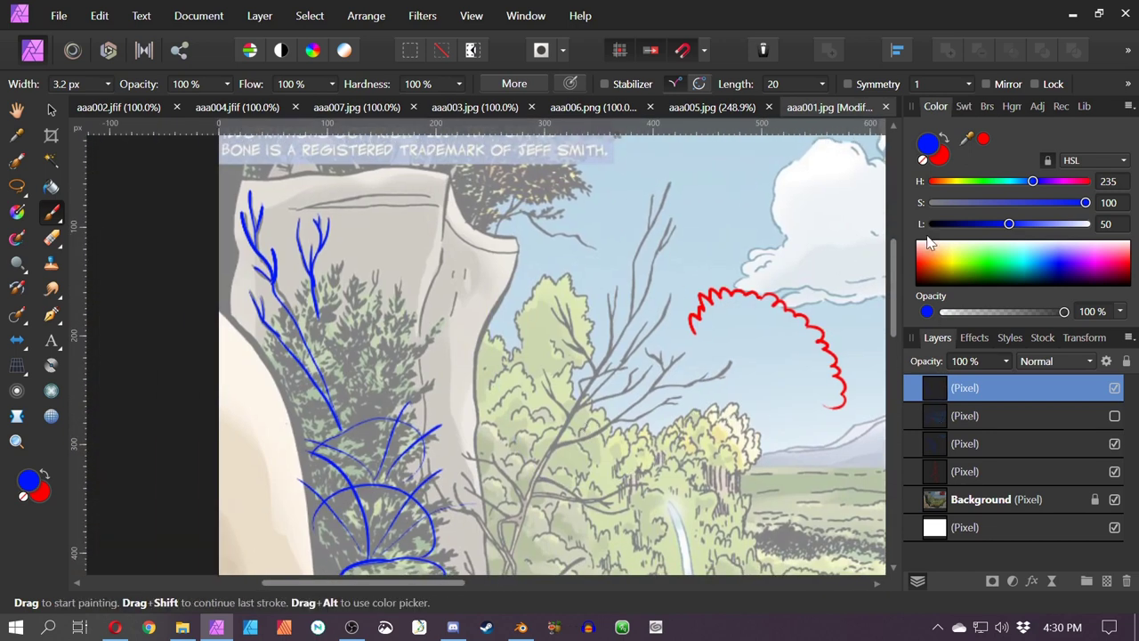
# On a new pixel layer, paint clumps of black leaf dabs around the blue branches at the left evergreen's top
pyautogui.click(1106, 579)
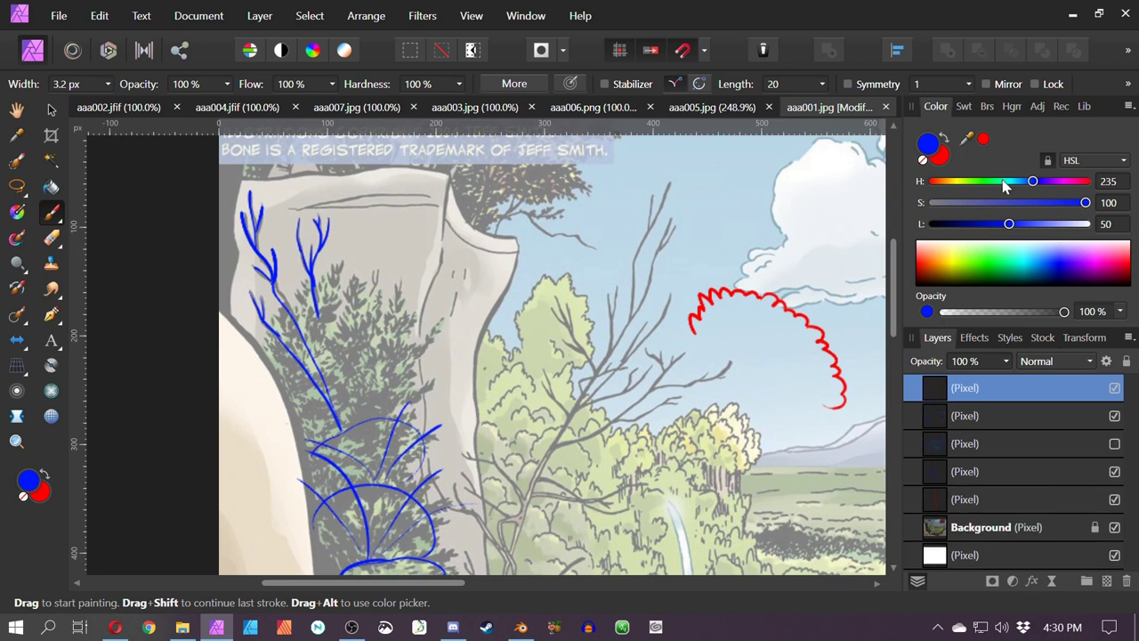
pyautogui.click(1002, 180)
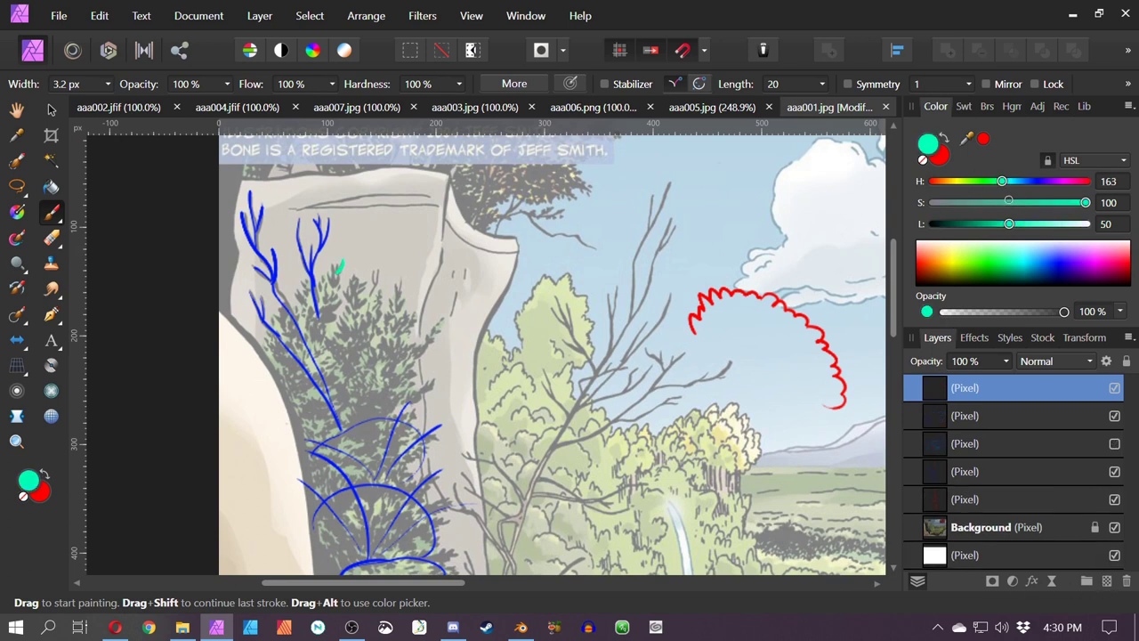
pyautogui.click(931, 224)
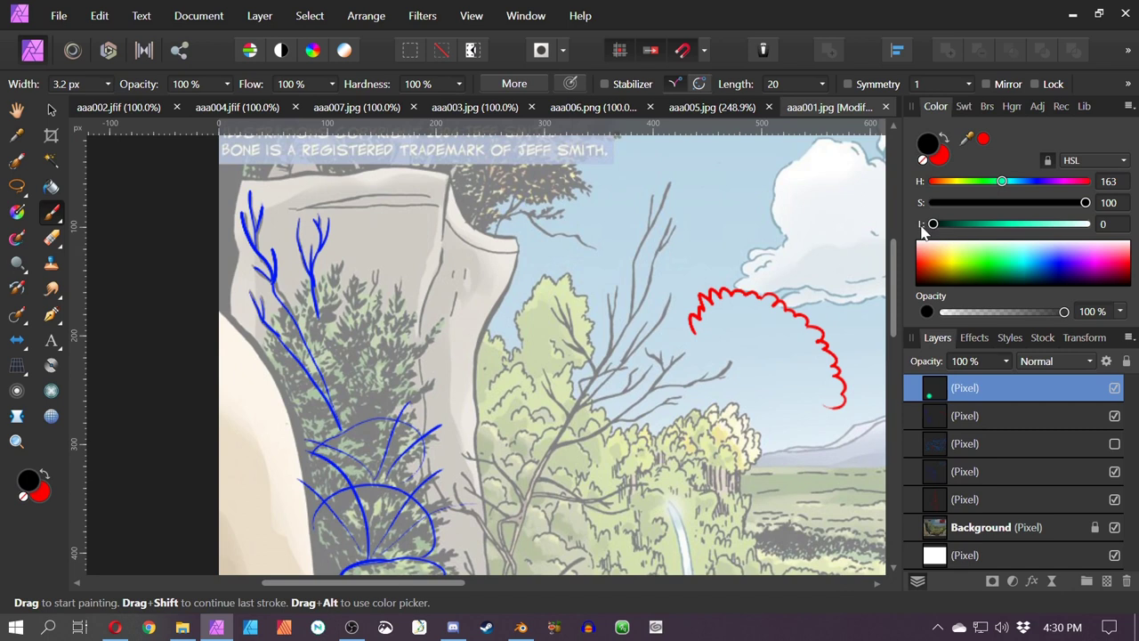
pyautogui.moveTo(342, 264)
pyautogui.mouseDown()
pyautogui.moveTo(322, 283)
pyautogui.moveTo(327, 324)
pyautogui.moveTo(305, 330)
pyautogui.moveTo(319, 346)
pyautogui.mouseUp()
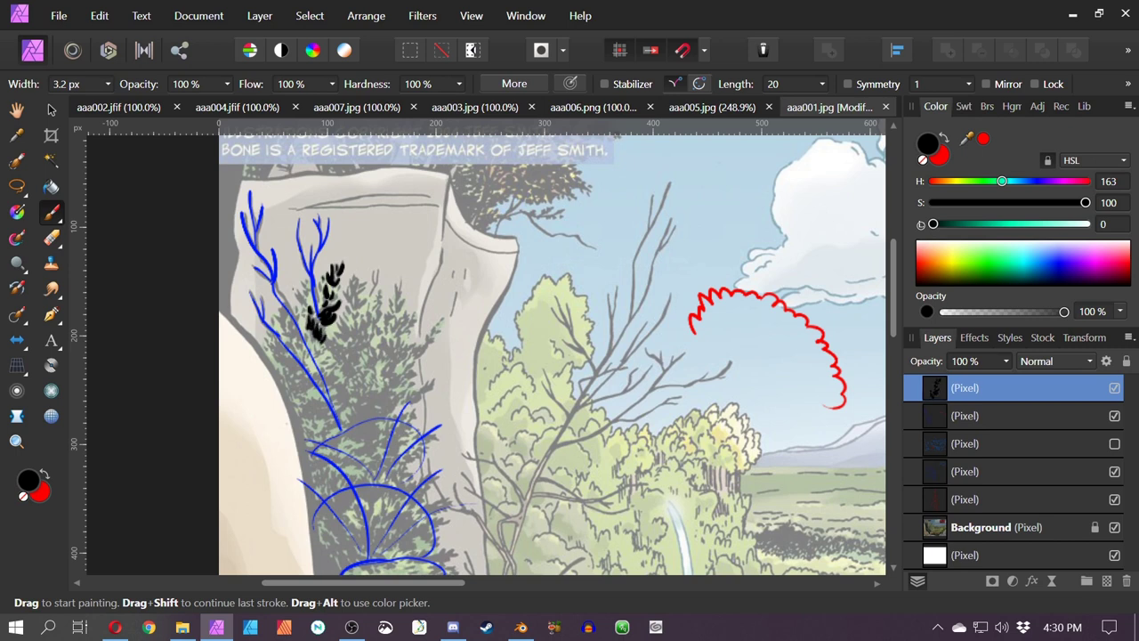
pyautogui.moveTo(306, 295)
pyautogui.mouseDown()
pyautogui.moveTo(277, 335)
pyautogui.moveTo(297, 306)
pyautogui.mouseUp()
# On the layer beneath the leaves, draw black branch lines fanning up and outward from above the upper blue dome
pyautogui.click(943, 416)
pyautogui.click(1028, 181)
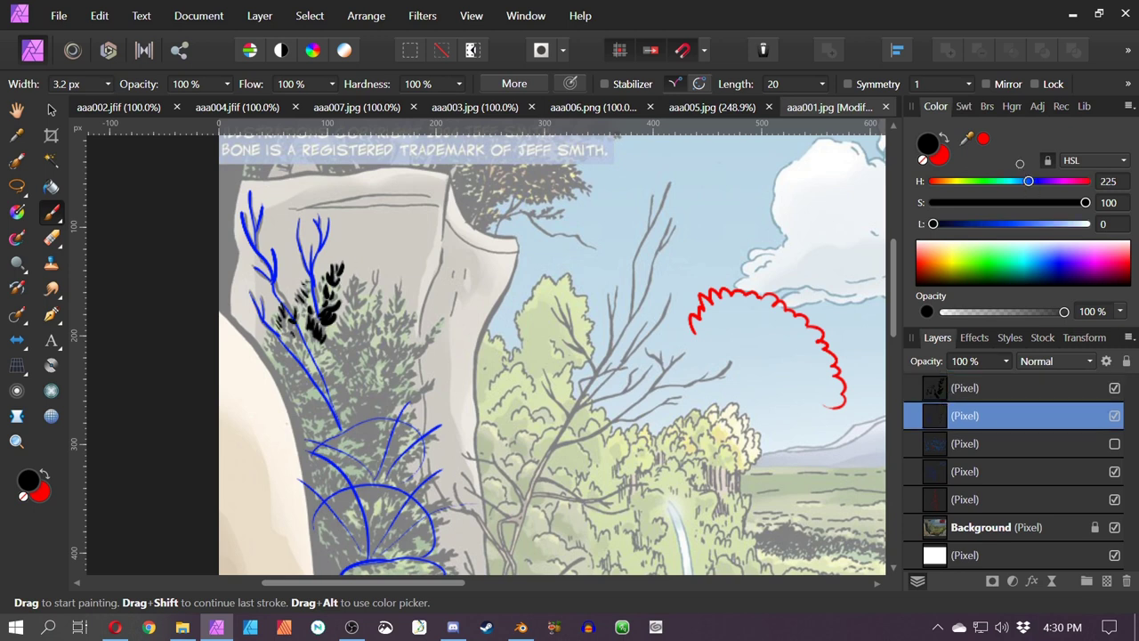
pyautogui.moveTo(358, 276)
pyautogui.mouseDown()
pyautogui.moveTo(340, 419)
pyautogui.moveTo(350, 388)
pyautogui.mouseUp()
pyautogui.moveTo(399, 286); pyautogui.dragTo(345, 422)
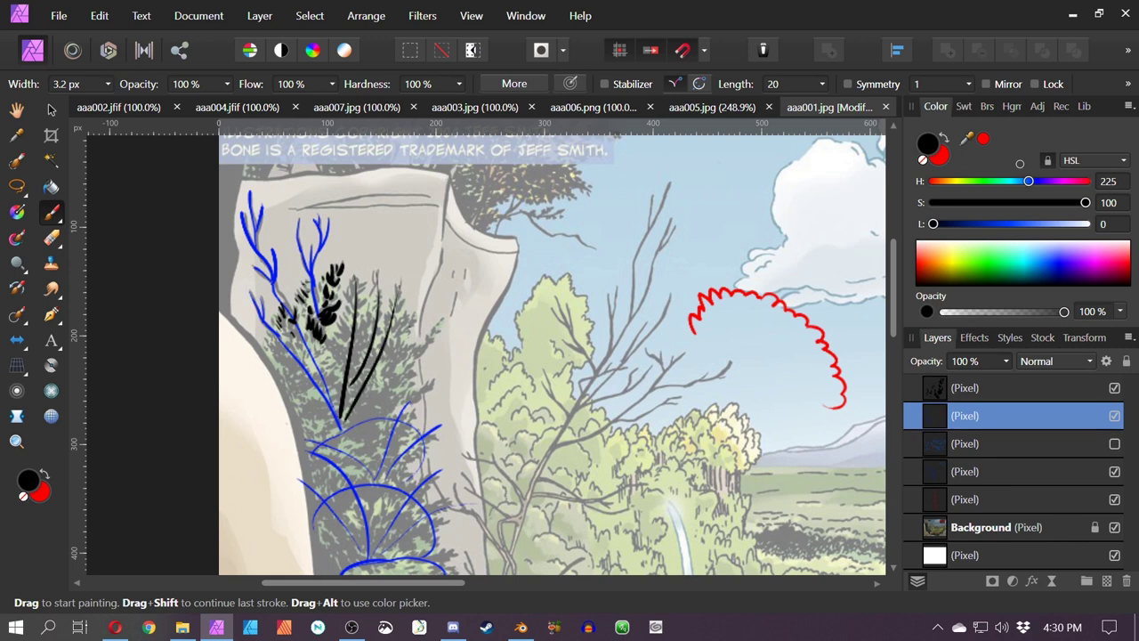
pyautogui.moveTo(415, 310); pyautogui.dragTo(349, 412)
pyautogui.moveTo(437, 325); pyautogui.dragTo(353, 412)
pyautogui.moveTo(354, 410); pyautogui.dragTo(342, 420)
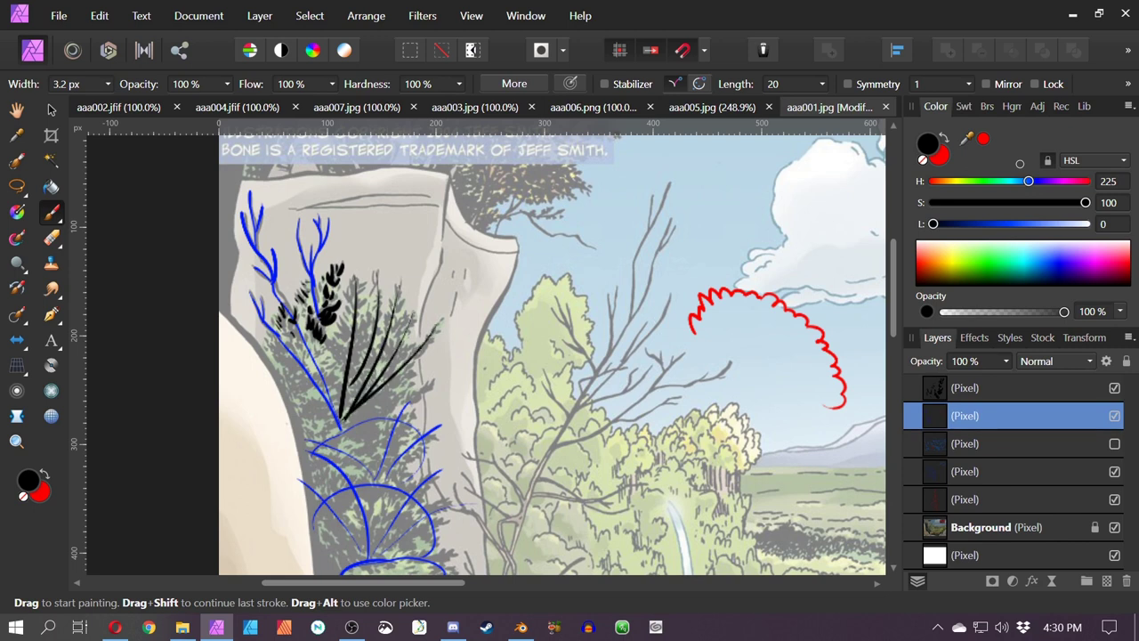
# Lower the opacity of the branch construction lines and make the leaf layer active again
pyautogui.click(1006, 363)
pyautogui.moveTo(1008, 381)
pyautogui.mouseDown()
pyautogui.moveTo(903, 388)
pyautogui.moveTo(928, 389)
pyautogui.mouseUp()
pyautogui.click(964, 389)
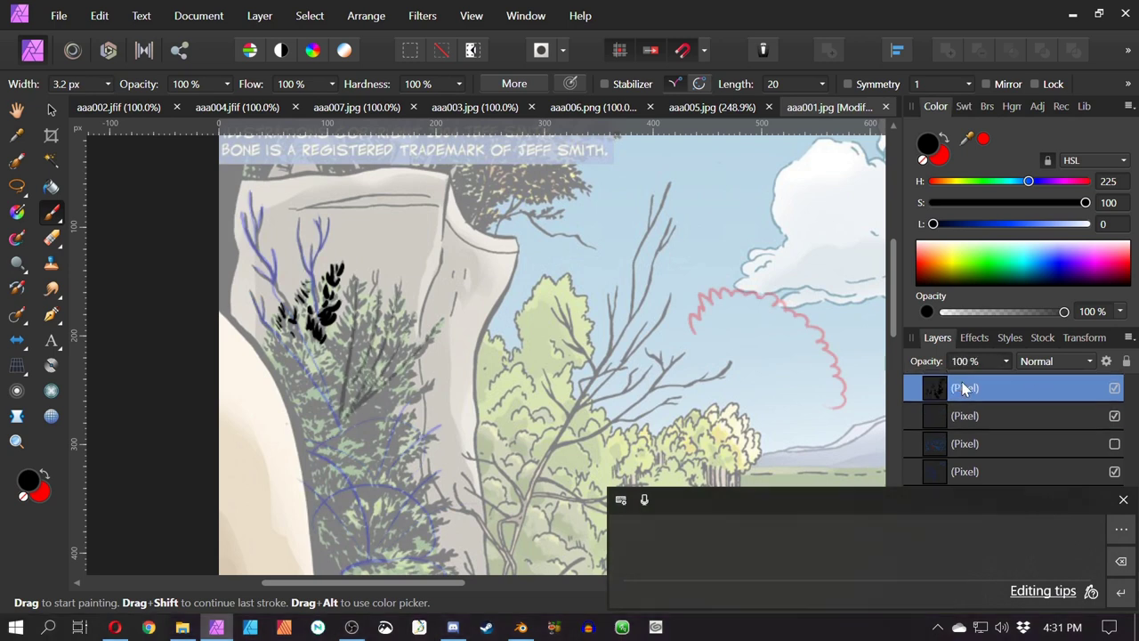
# Paint more black leaf dabs along the faded branch lines at the top of the left evergreen
pyautogui.moveTo(364, 280)
pyautogui.mouseDown()
pyautogui.moveTo(346, 308)
pyautogui.moveTo(356, 312)
pyautogui.moveTo(351, 348)
pyautogui.mouseUp()
pyautogui.moveTo(343, 309); pyautogui.dragTo(348, 320)
pyautogui.moveTo(337, 316); pyautogui.dragTo(341, 334)
pyautogui.moveTo(332, 332); pyautogui.dragTo(345, 347)
pyautogui.moveTo(341, 325)
pyautogui.mouseDown()
pyautogui.moveTo(356, 353)
pyautogui.moveTo(346, 377)
pyautogui.mouseUp()
pyautogui.moveTo(351, 347)
pyautogui.mouseDown()
pyautogui.moveTo(342, 363)
pyautogui.moveTo(376, 338)
pyautogui.mouseUp()
pyautogui.moveTo(381, 296); pyautogui.dragTo(375, 311)
pyautogui.scroll(-4, 681, 377)
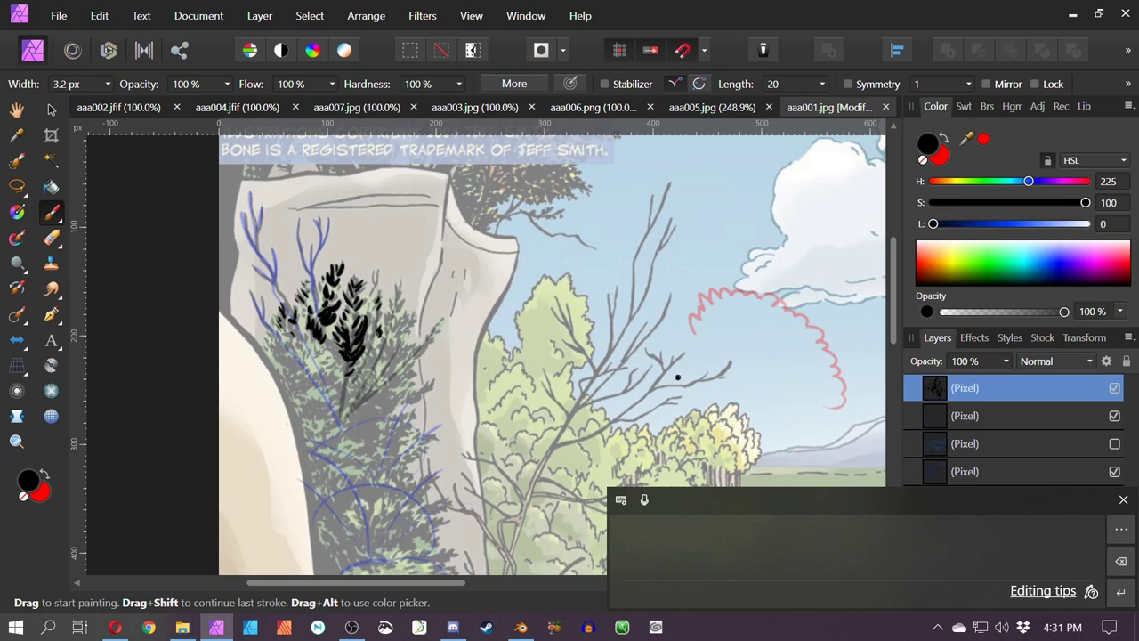
pyautogui.click(1124, 499)
# Examine the whole landscape and the overlapping foliage around the foreground character
pyautogui.moveTo(844, 481)
pyautogui.mouseDown()
pyautogui.moveTo(788, 410)
pyautogui.moveTo(731, 395)
pyautogui.mouseUp()
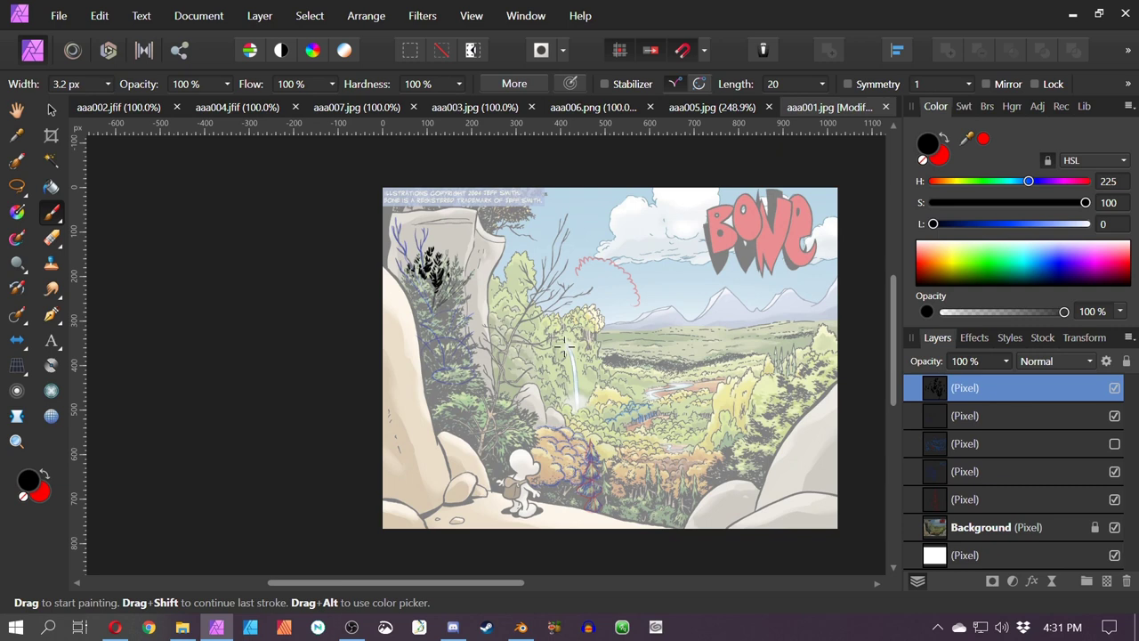
pyautogui.moveTo(650, 347); pyautogui.dragTo(611, 306)
pyautogui.scroll(7, 492, 464)
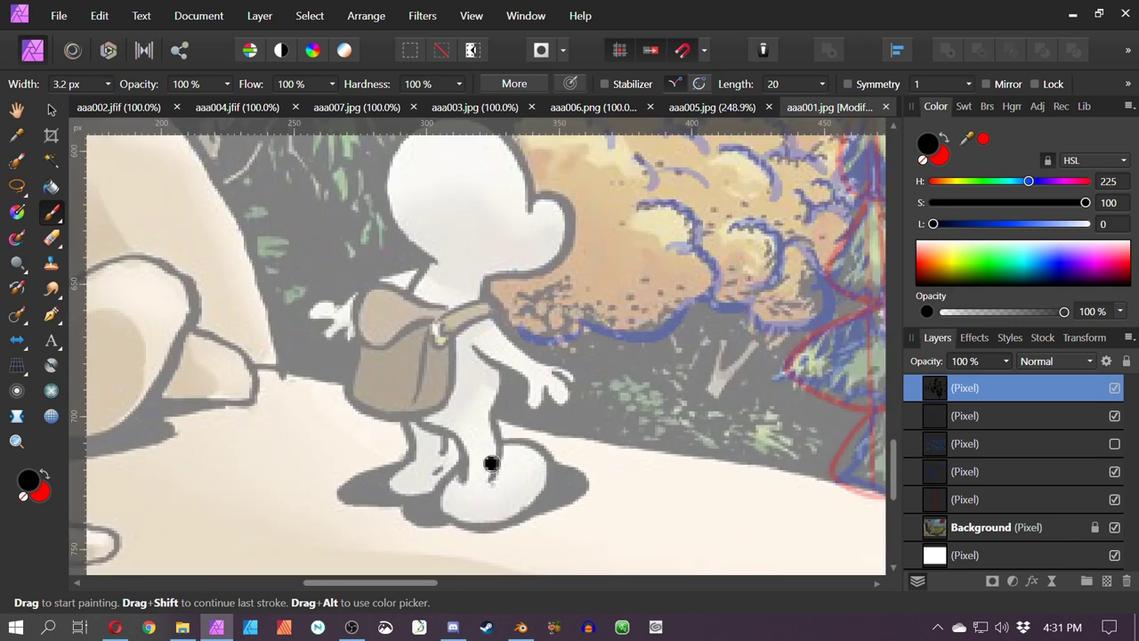
pyautogui.moveTo(542, 322); pyautogui.dragTo(546, 339)
pyautogui.scroll(-3, 547, 339)
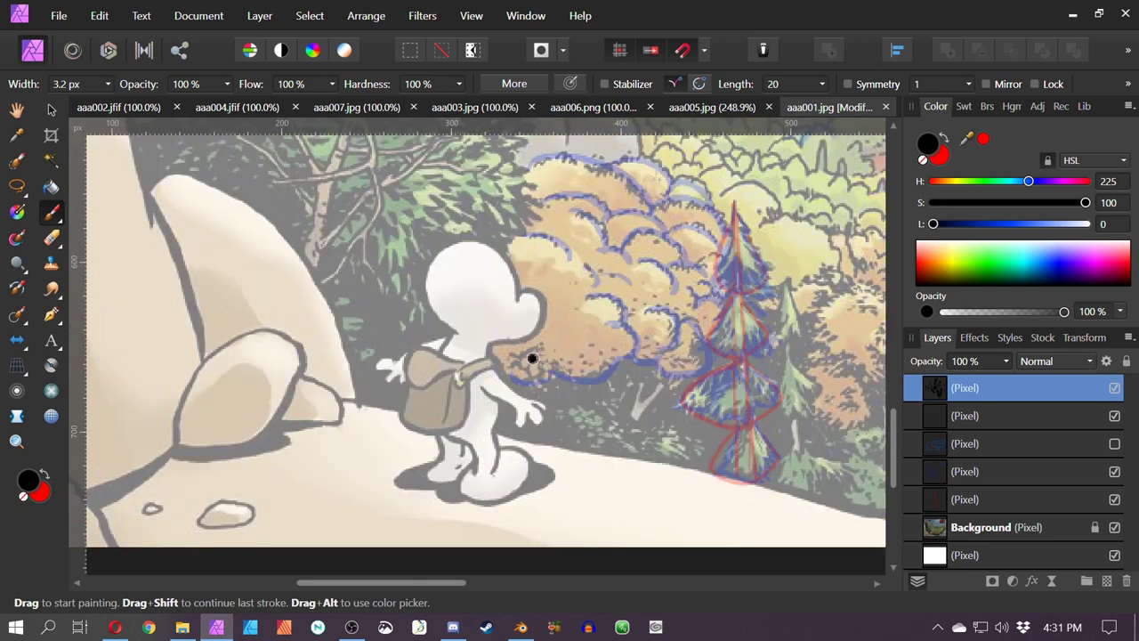
pyautogui.scroll(-4, 631, 315)
pyautogui.scroll(2, 584, 350)
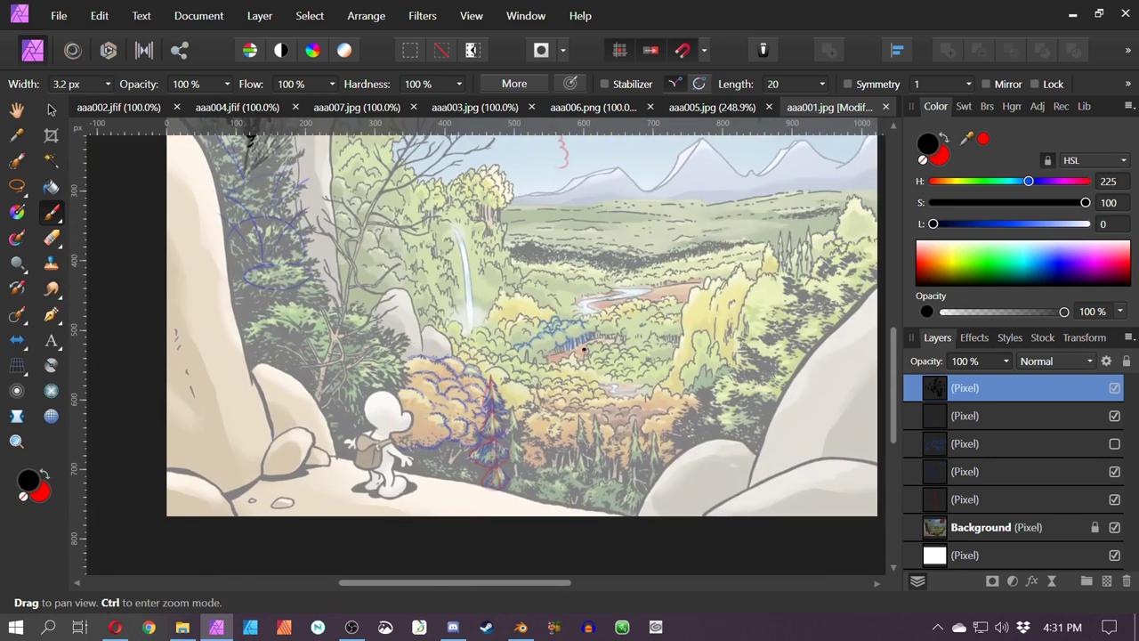
pyautogui.scroll(-3, 583, 350)
# Hide the black leaf layer and the branch layer beneath it, and restore the Background layer to 100% opacity
pyautogui.click(1114, 388)
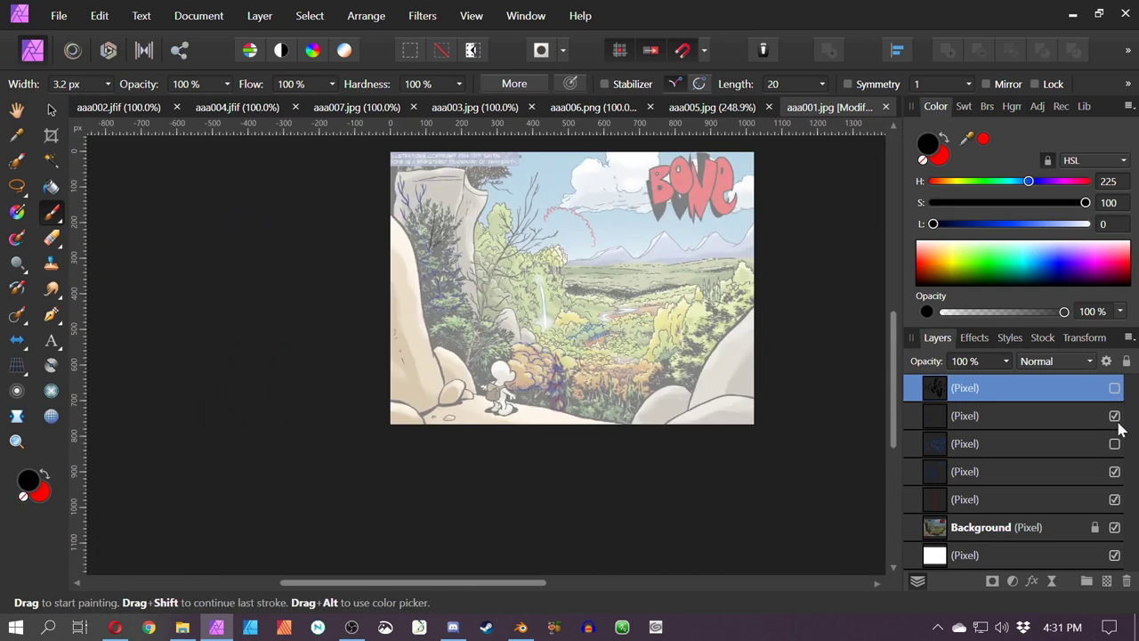
pyautogui.click(1114, 416)
pyautogui.moveTo(610, 329); pyautogui.dragTo(590, 338)
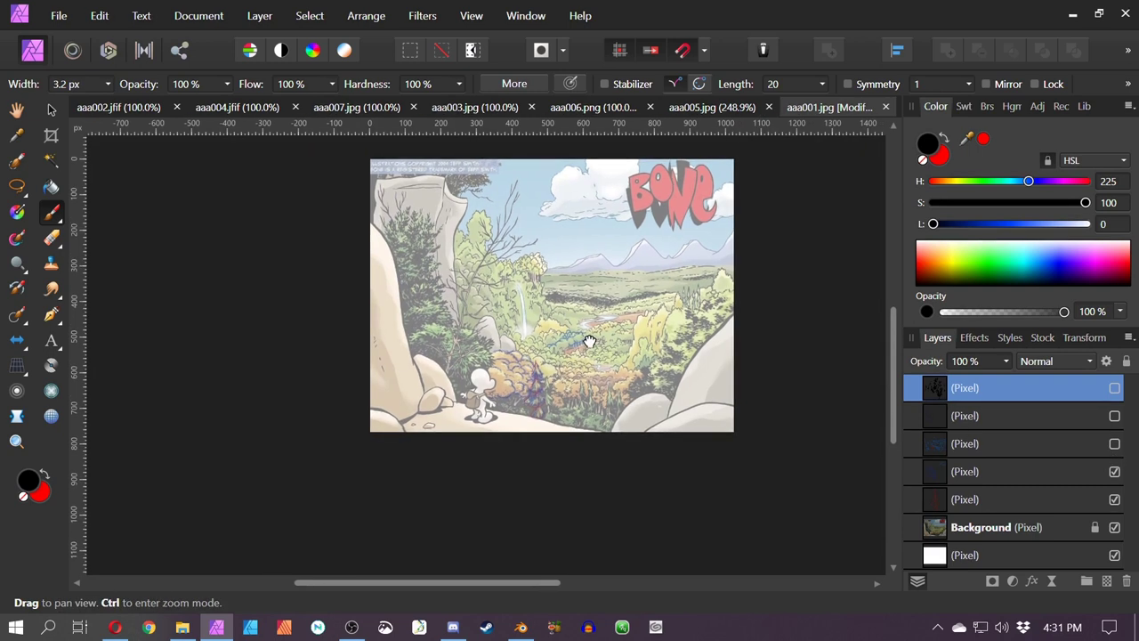
pyautogui.click(1054, 526)
pyautogui.click(1006, 361)
pyautogui.moveTo(1008, 364); pyautogui.dragTo(1072, 384)
pyautogui.moveTo(626, 324); pyautogui.dragTo(628, 343)
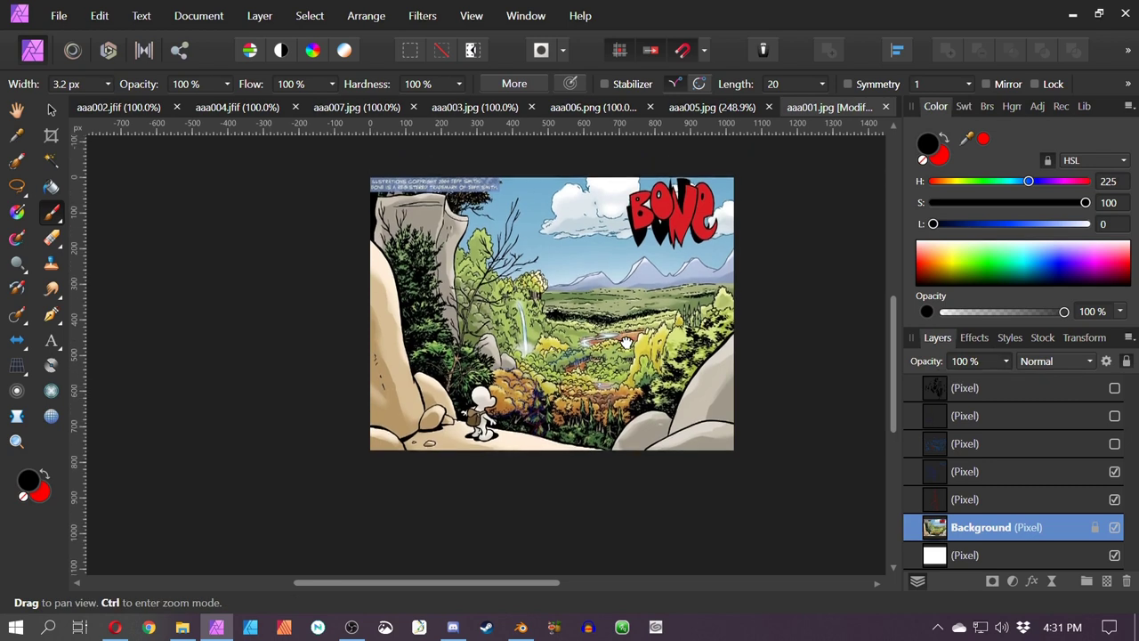
# Hide the two remaining blue and red construction line layers so only the original artwork shows
pyautogui.scroll(4, 626, 343)
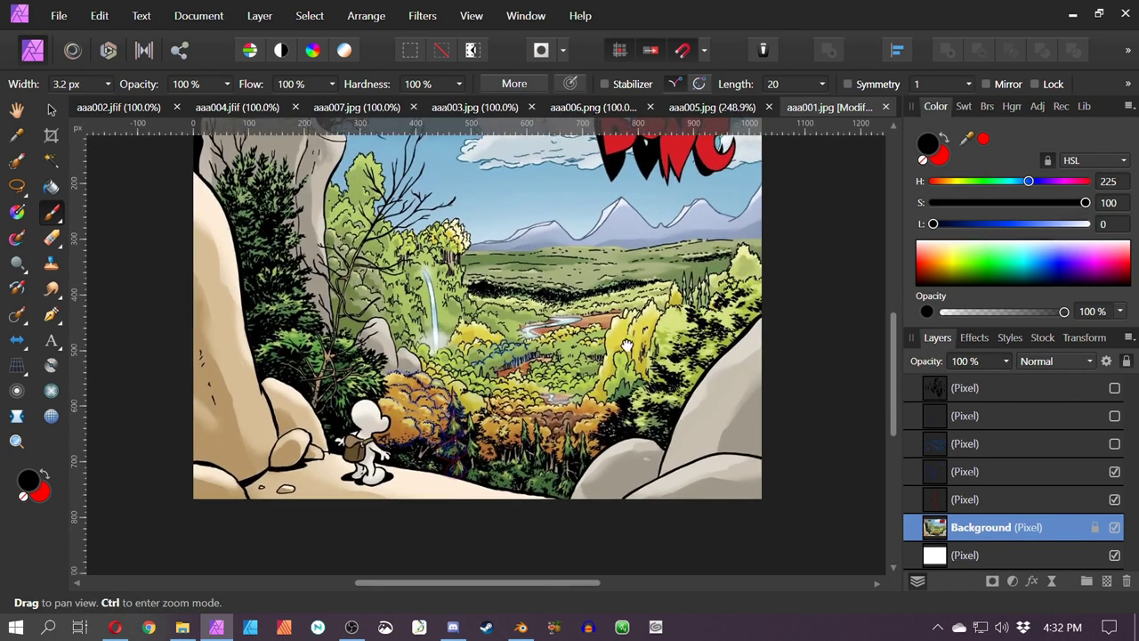
pyautogui.scroll(2, 639, 362)
pyautogui.moveTo(556, 368); pyautogui.dragTo(661, 364)
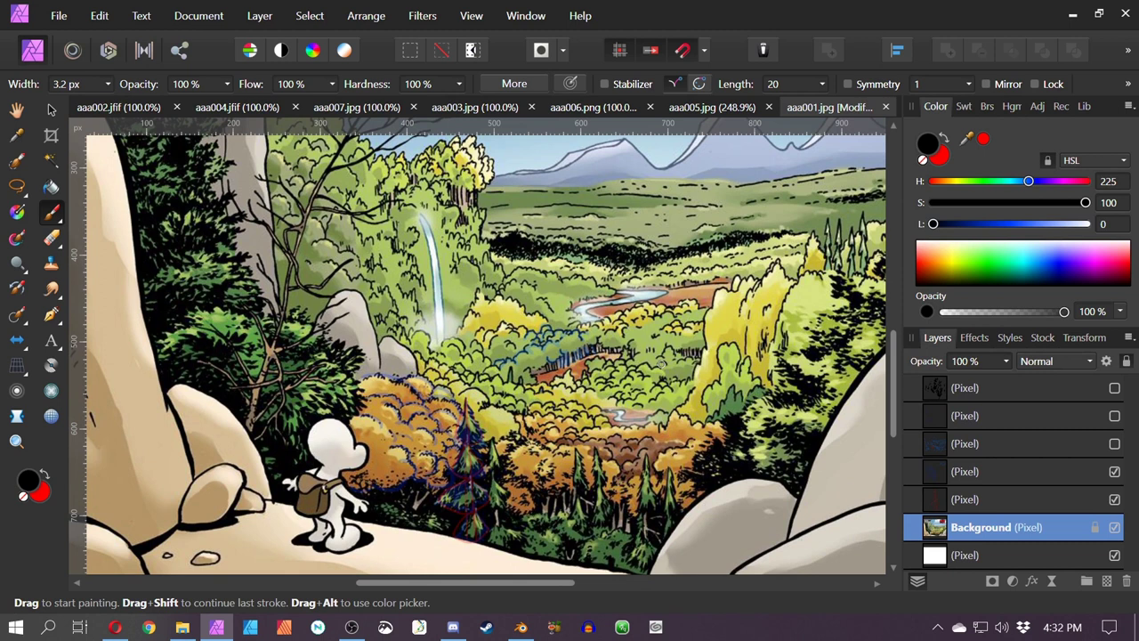
pyautogui.click(1114, 471)
pyautogui.click(1114, 499)
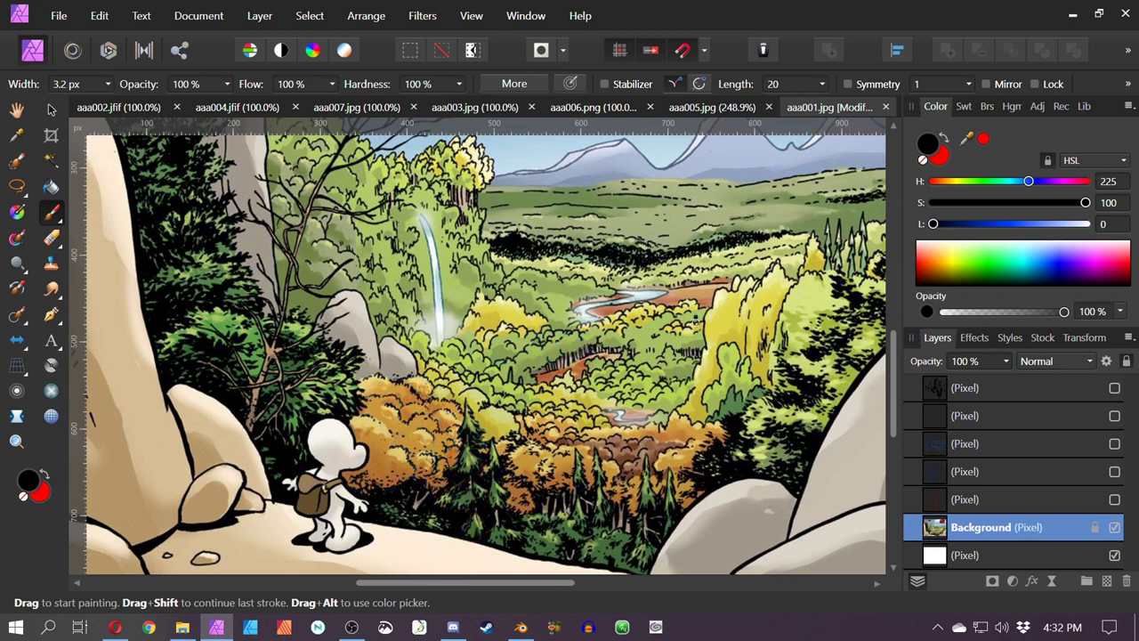
pyautogui.scroll(-2, 685, 352)
pyautogui.moveTo(570, 367); pyautogui.dragTo(553, 456)
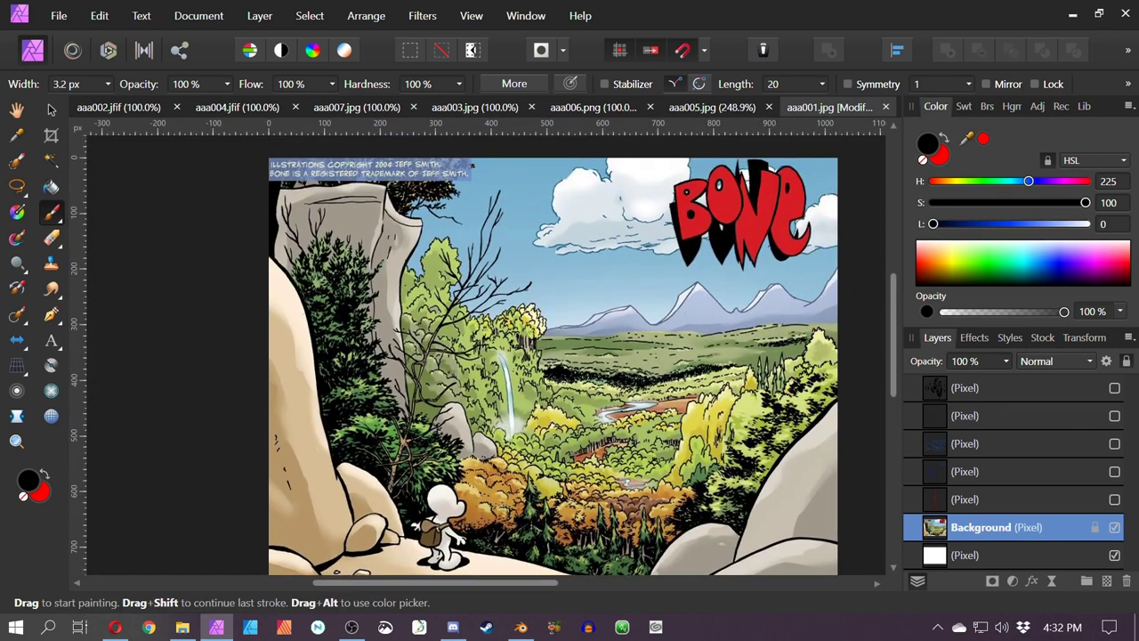
pyautogui.moveTo(488, 329); pyautogui.dragTo(507, 373)
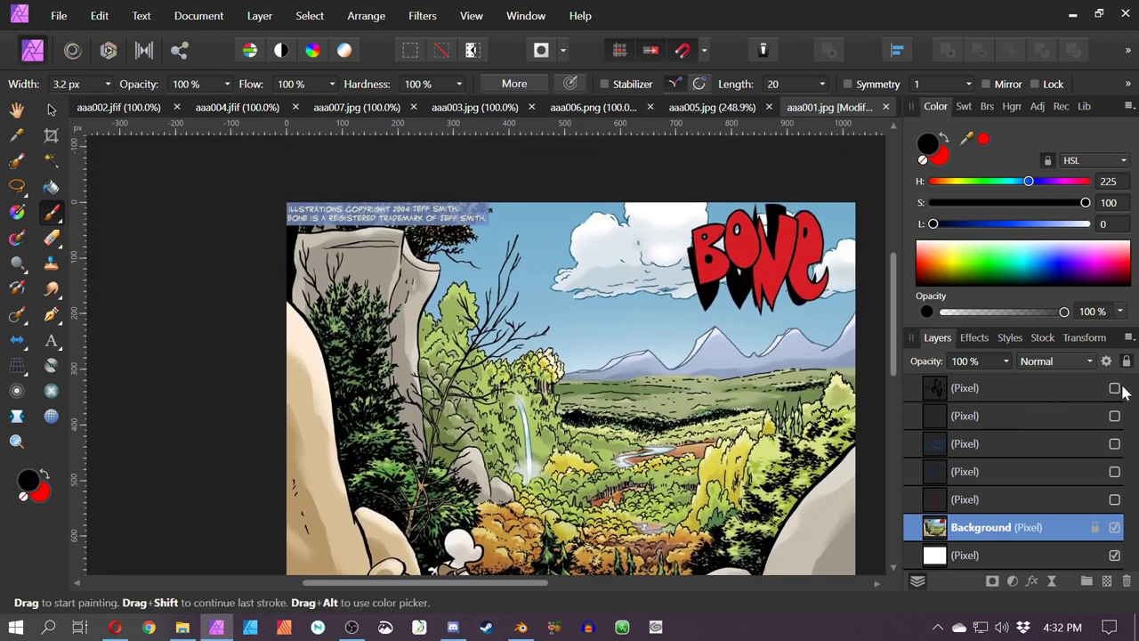
# On a new topmost pixel layer, outline the rock column's top and side edges in red with hue 0 and lightness 55
pyautogui.click(1061, 388)
pyautogui.click(1106, 580)
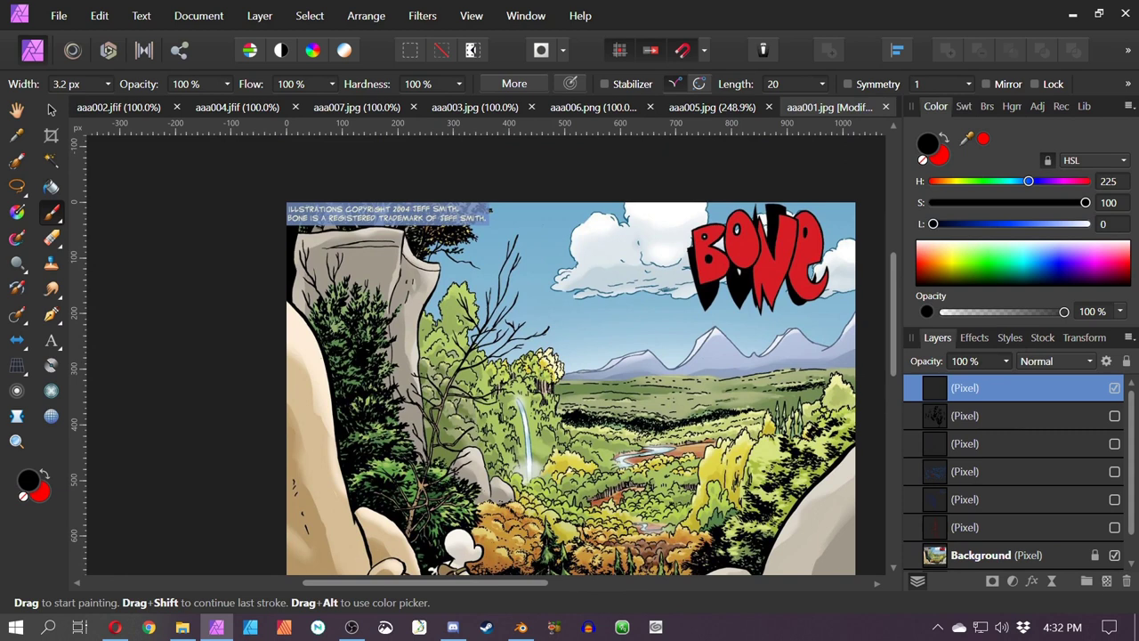
pyautogui.click(932, 181)
pyautogui.click(1018, 225)
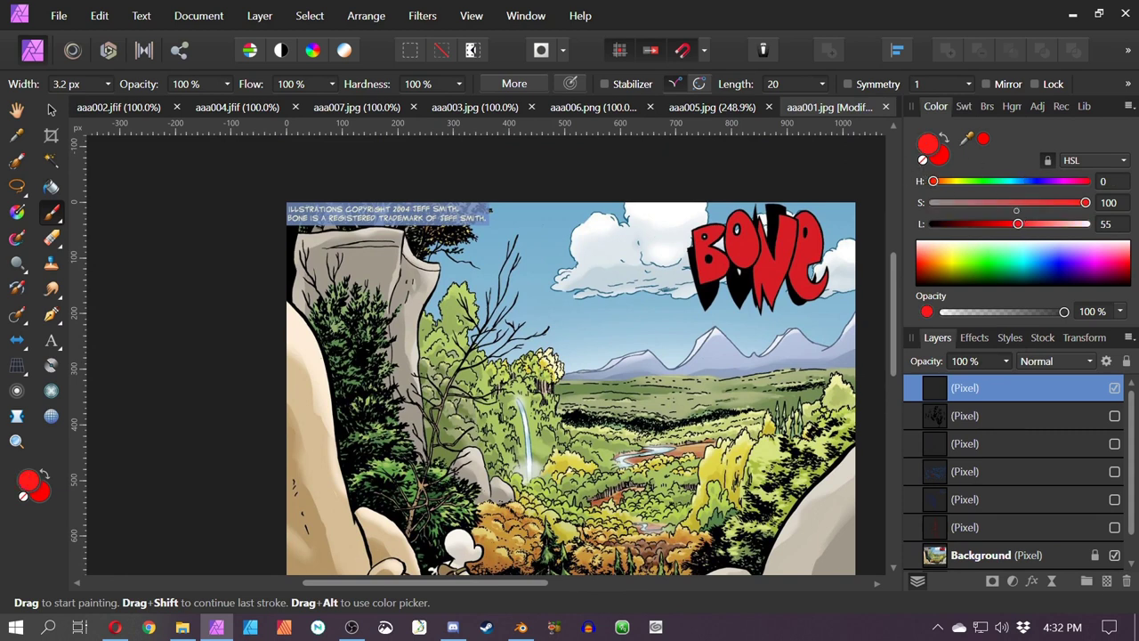
pyautogui.moveTo(403, 231)
pyautogui.mouseDown()
pyautogui.moveTo(382, 428)
pyautogui.moveTo(421, 437)
pyautogui.moveTo(424, 465)
pyautogui.mouseUp()
pyautogui.moveTo(287, 237); pyautogui.dragTo(402, 231)
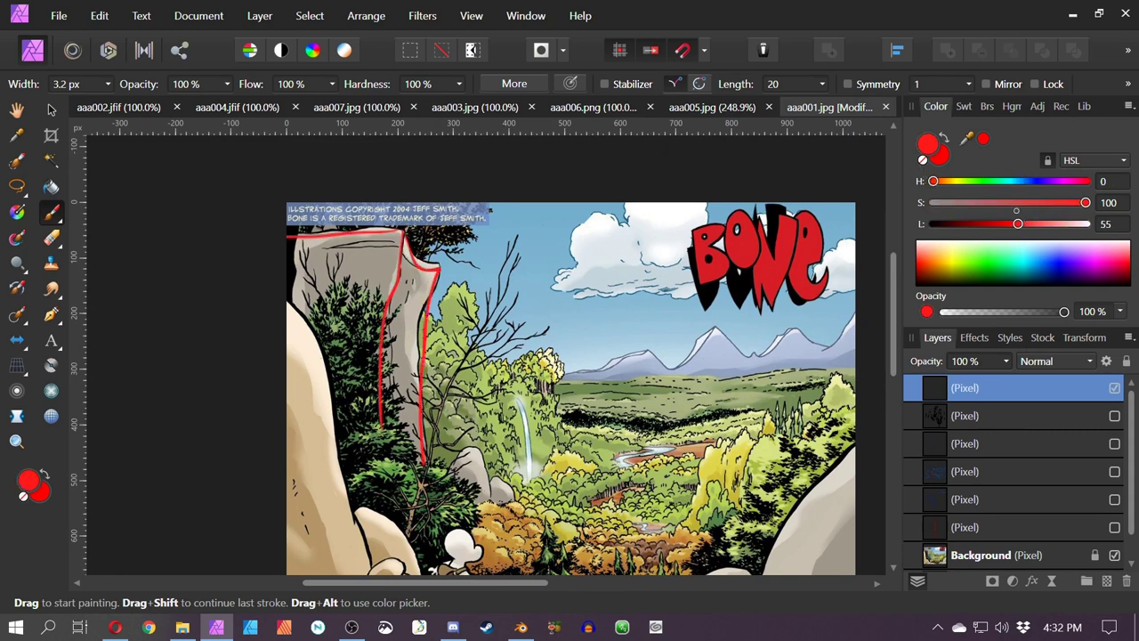
pyautogui.press('space')
pyautogui.moveTo(534, 373); pyautogui.dragTo(399, 312)
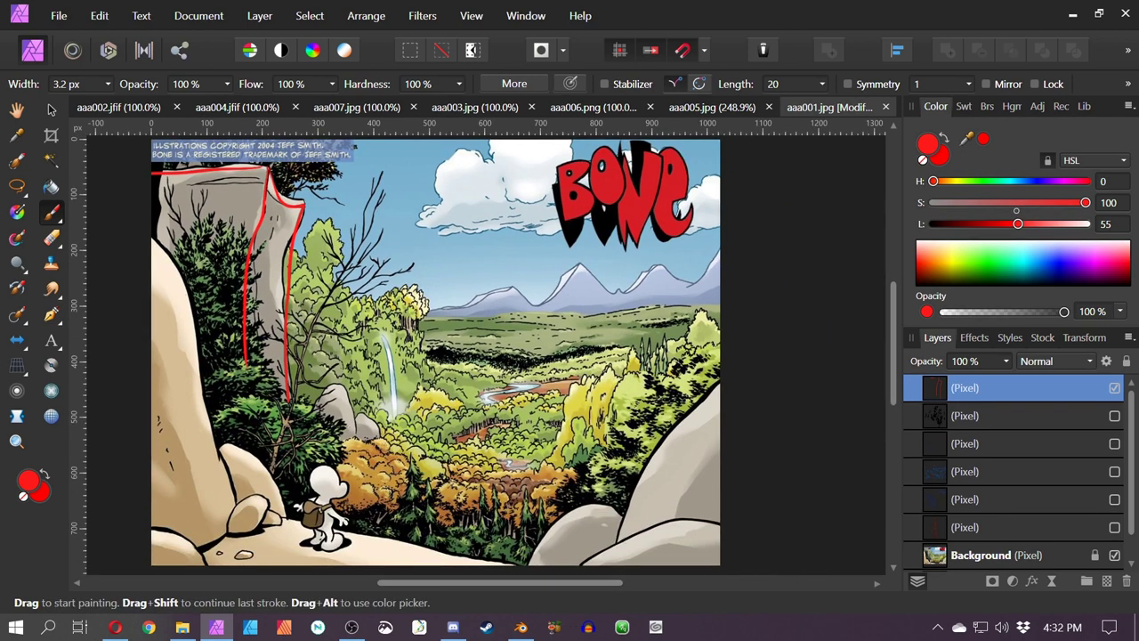
pyautogui.press('space')
pyautogui.moveTo(436, 347); pyautogui.dragTo(395, 367)
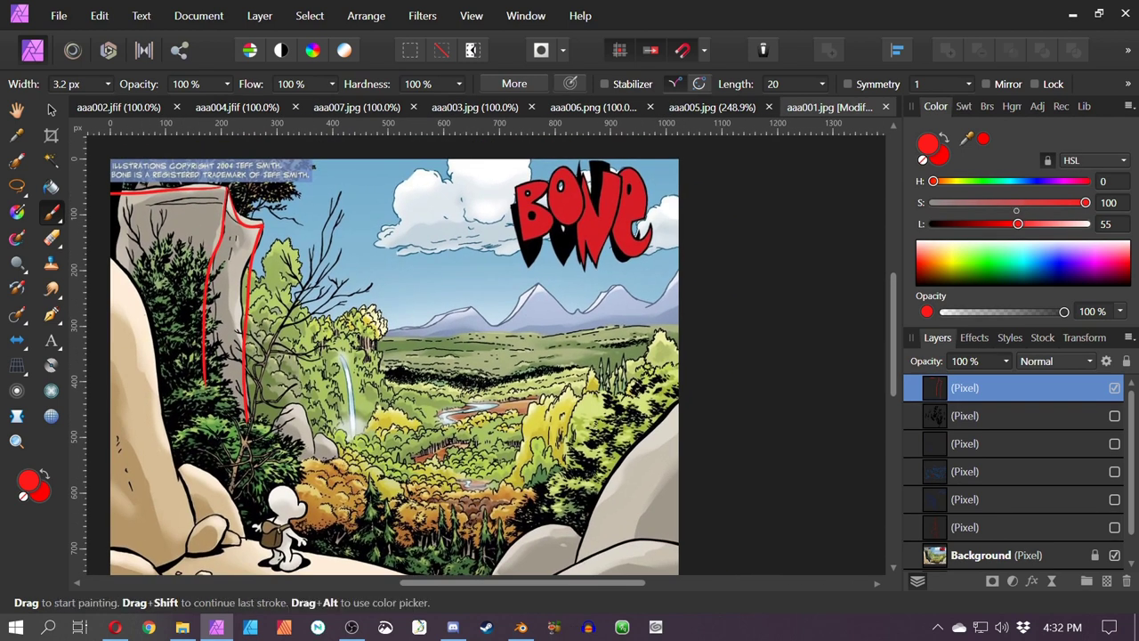
# Draw vertical red centre lines through the small conifers in the valley behind the character
pyautogui.moveTo(525, 476); pyautogui.dragTo(556, 463)
pyautogui.hotkey('ctrl', 'z')
pyautogui.moveTo(636, 331); pyautogui.dragTo(680, 294)
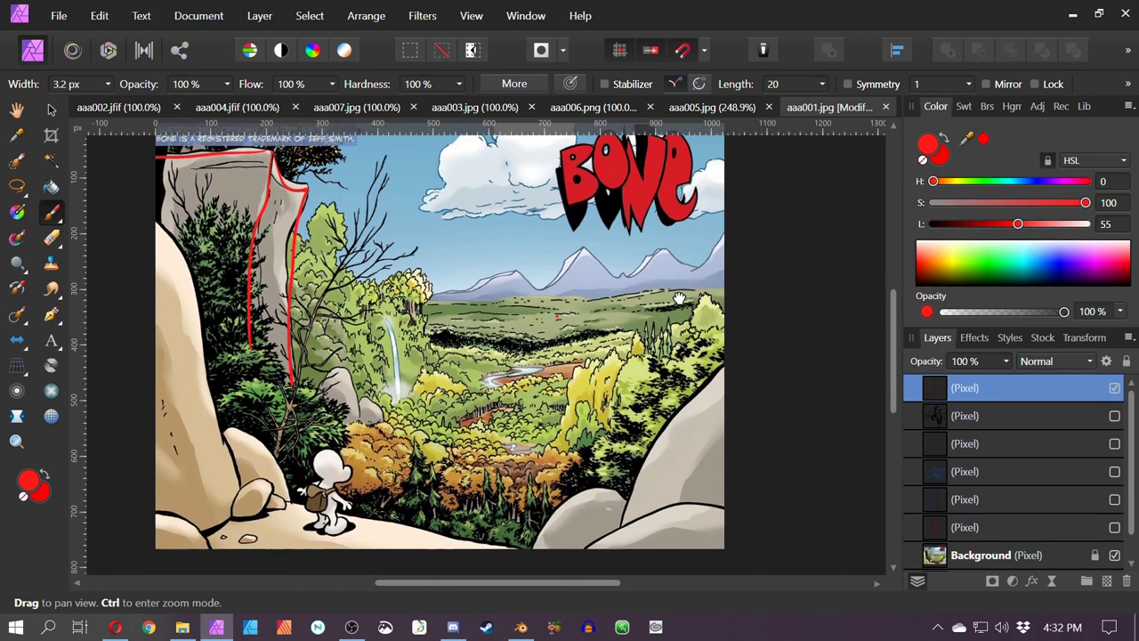
pyautogui.scroll(2, 497, 416)
pyautogui.moveTo(496, 416); pyautogui.dragTo(551, 295)
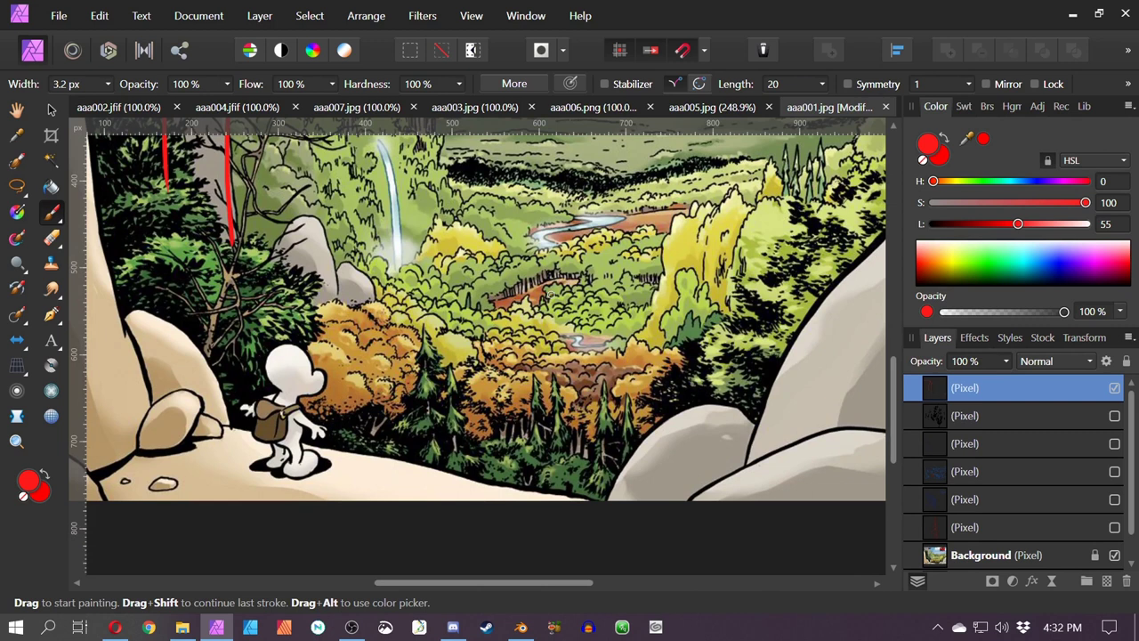
pyautogui.moveTo(429, 356)
pyautogui.mouseDown()
pyautogui.moveTo(422, 468)
pyautogui.moveTo(451, 471)
pyautogui.mouseUp()
pyautogui.moveTo(538, 377); pyautogui.dragTo(534, 450)
# Sweep a long red curve down through the left evergreen to the base of the bush below it
pyautogui.moveTo(445, 267); pyautogui.dragTo(676, 516)
pyautogui.moveTo(341, 323); pyautogui.dragTo(457, 561)
pyautogui.moveTo(534, 383); pyautogui.dragTo(476, 291)
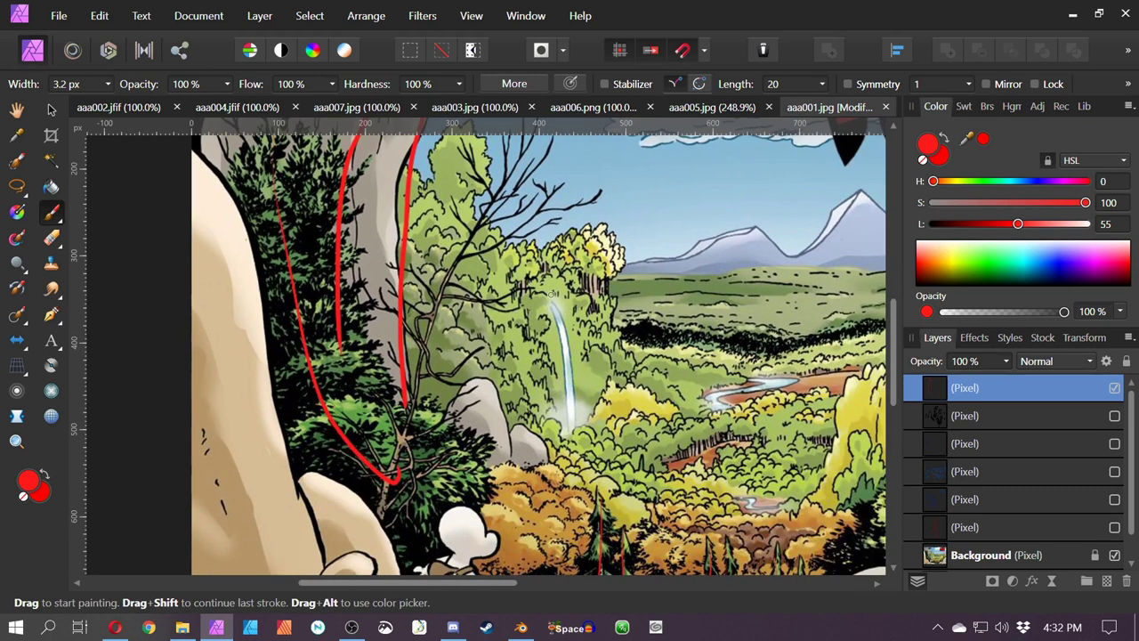
# Paint a red stroke along the bare tree in the valley illustration and undo all the red guide strokes on that layer
pyautogui.moveTo(500, 174); pyautogui.dragTo(369, 541)
pyautogui.scroll(-5, 552, 294)
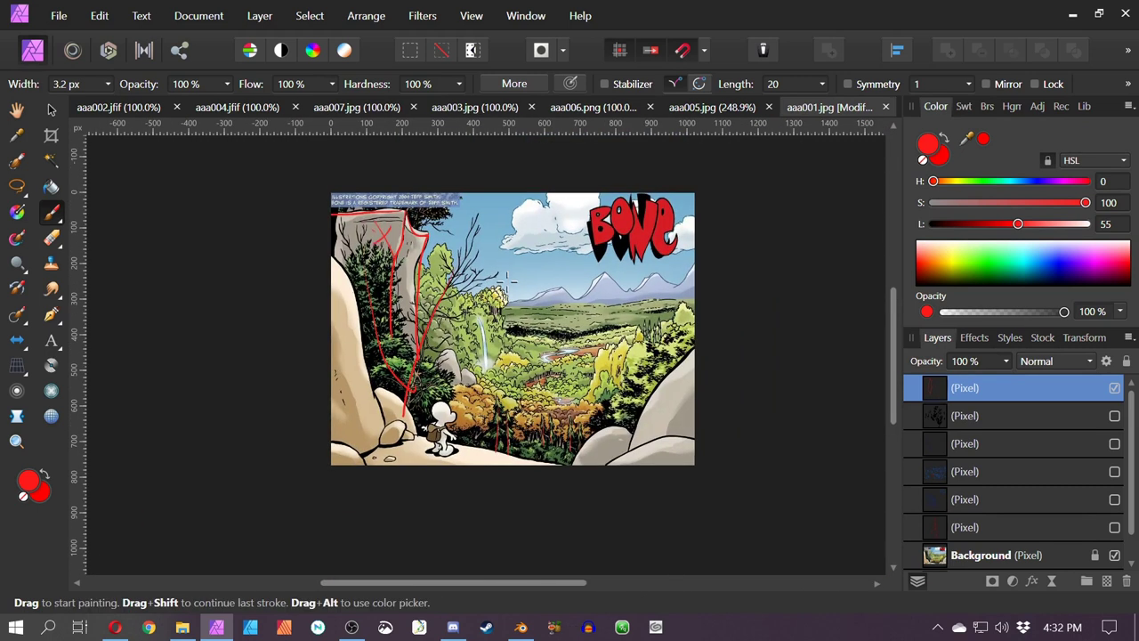
pyautogui.hotkey('ctrl', 'z')
pyautogui.hotkey('ctrl', 'z')
pyautogui.hotkey('ctrl', 'z')
pyautogui.hotkey('ctrl', 'z')
pyautogui.hotkey('ctrl', 'z')
pyautogui.hotkey('ctrl', 'z')
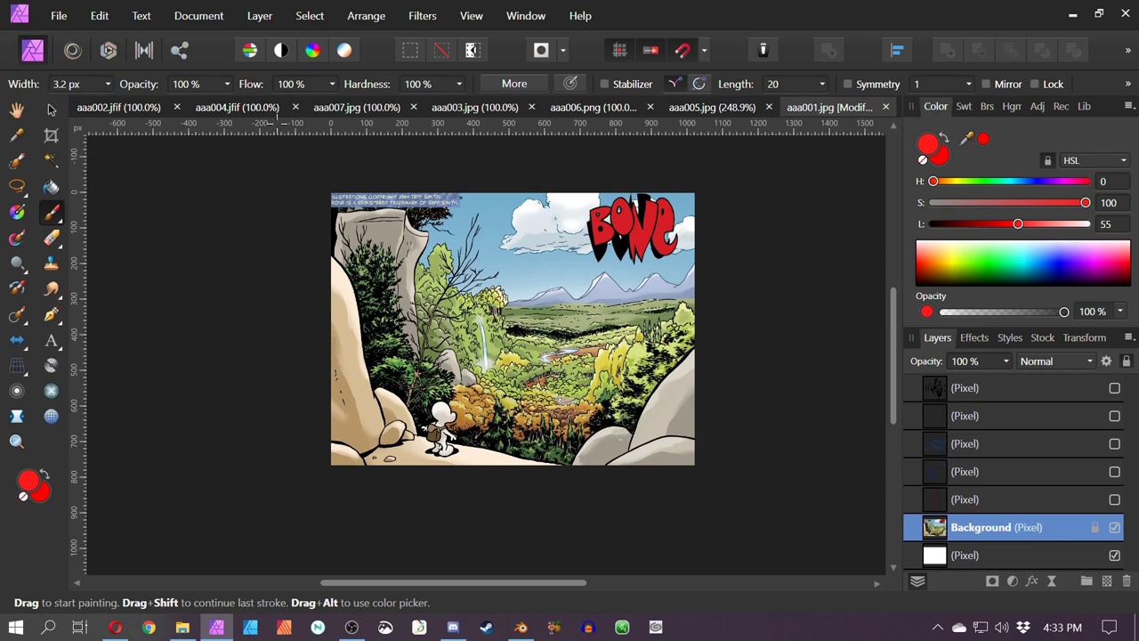
# Close aaa001.jpg and add a new pixel layer above the black-and-white comic panel for brush painting
pyautogui.click(885, 106)
pyautogui.click(562, 329)
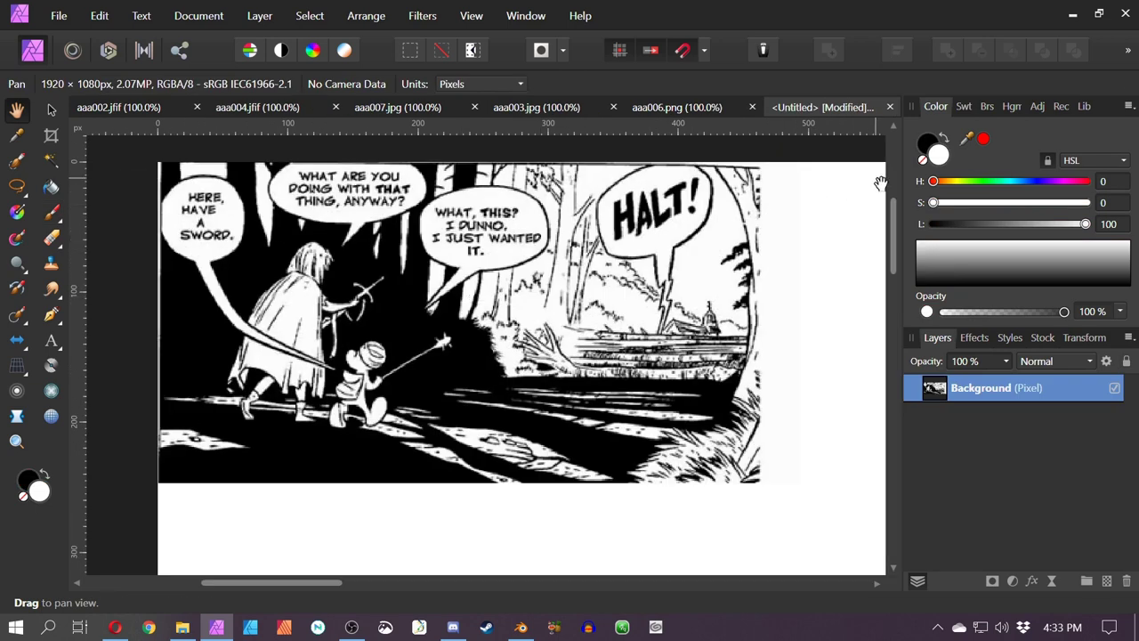
pyautogui.click(984, 140)
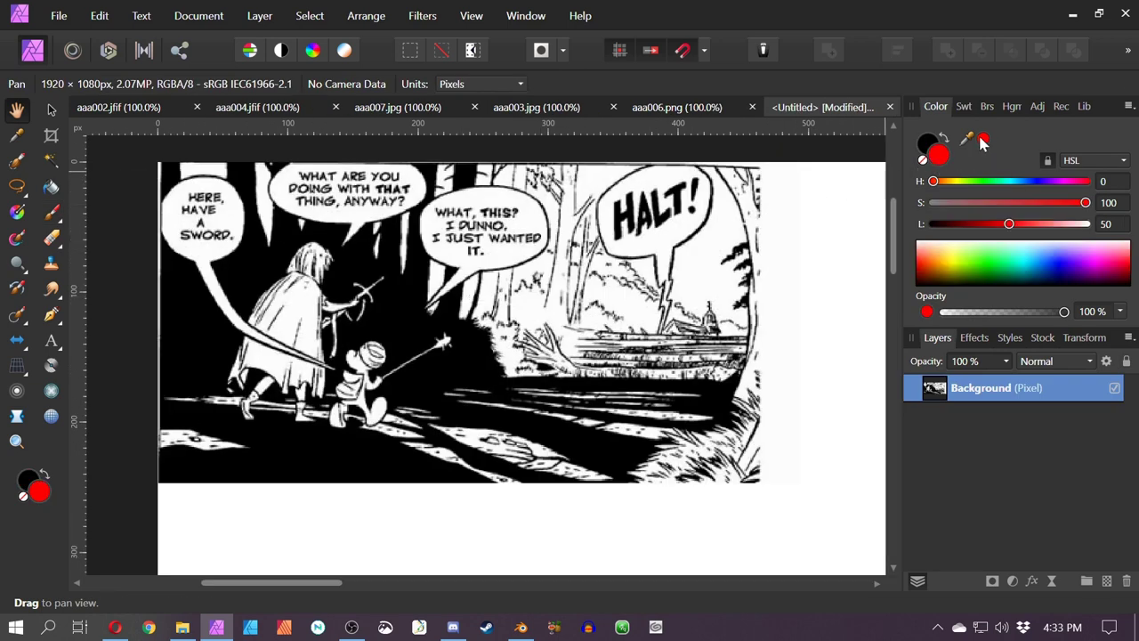
pyautogui.press('space')
pyautogui.moveTo(498, 401)
pyautogui.mouseDown()
pyautogui.moveTo(426, 440)
pyautogui.moveTo(459, 450)
pyautogui.mouseUp()
pyautogui.click(1107, 581)
pyautogui.click(51, 212)
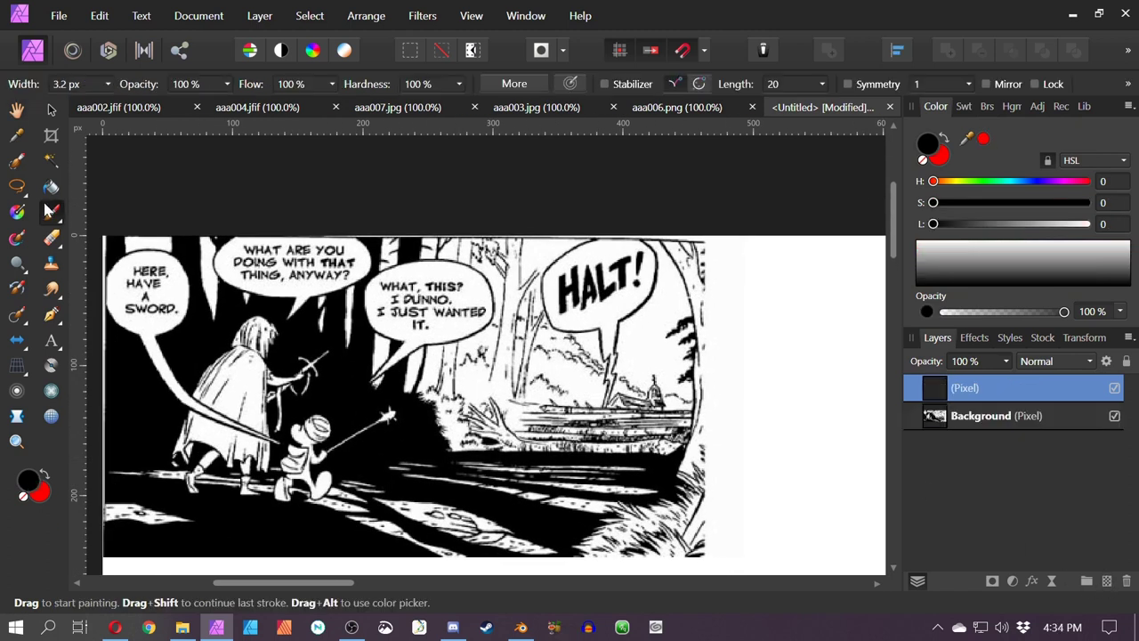
# Paint a red horizon line across the panel's background clearing and outline the distant building's roof and tower in red
pyautogui.click(983, 140)
pyautogui.press('space')
pyautogui.moveTo(498, 400)
pyautogui.mouseDown()
pyautogui.moveTo(604, 415)
pyautogui.moveTo(514, 385)
pyautogui.mouseUp()
pyautogui.press('space')
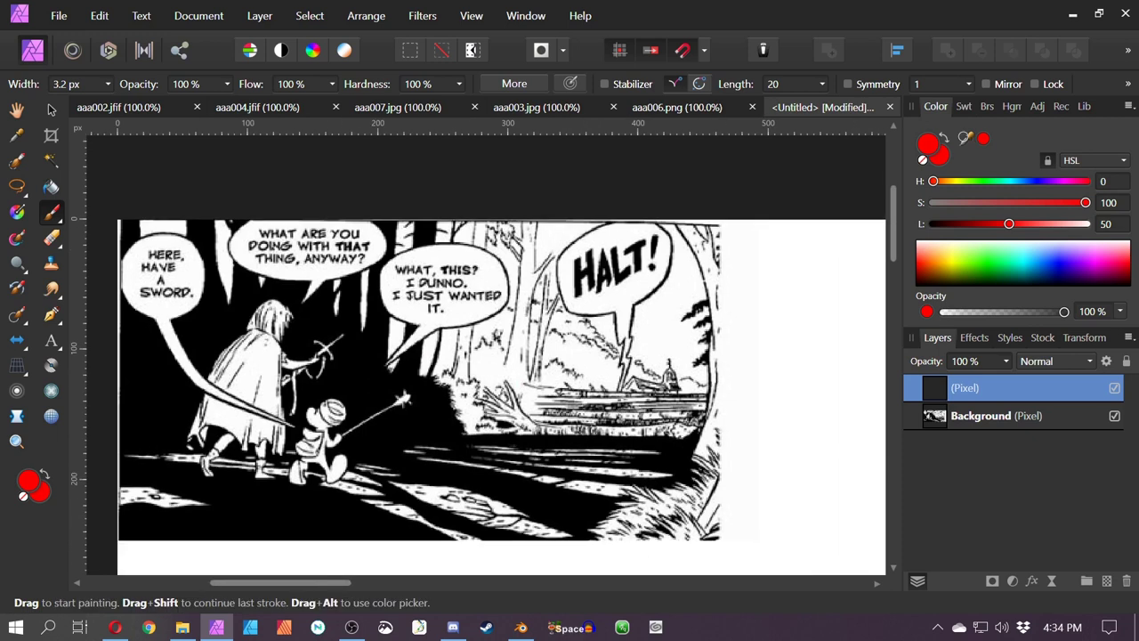
pyautogui.moveTo(729, 396); pyautogui.dragTo(418, 383)
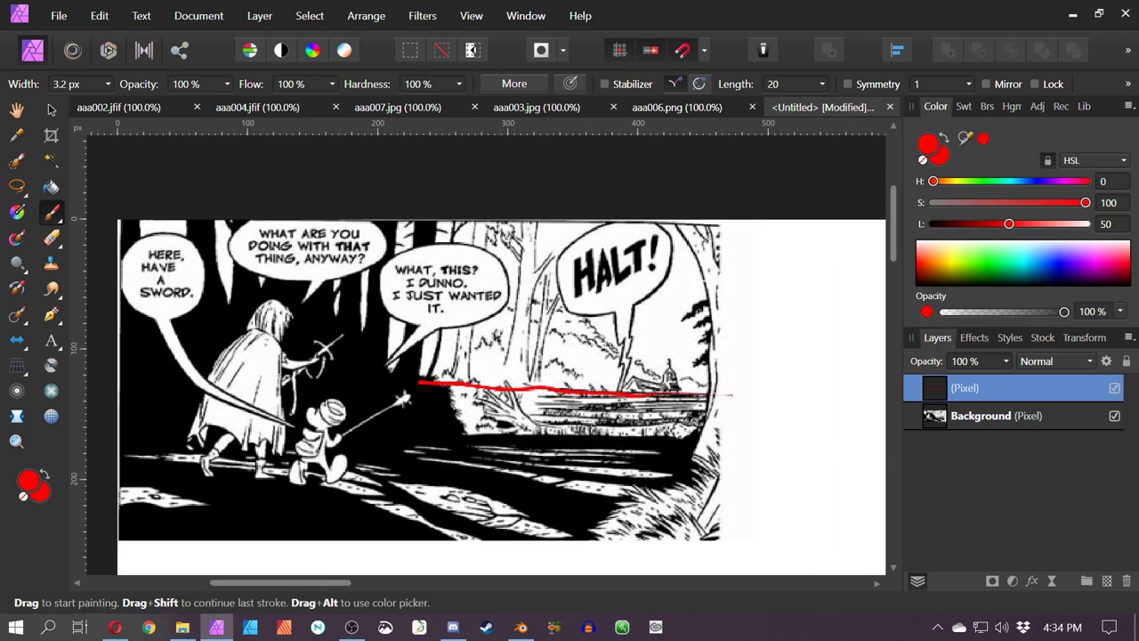
pyautogui.moveTo(619, 393)
pyautogui.mouseDown()
pyautogui.moveTo(633, 380)
pyautogui.moveTo(674, 393)
pyautogui.moveTo(667, 361)
pyautogui.moveTo(680, 390)
pyautogui.moveTo(724, 412)
pyautogui.mouseUp()
pyautogui.press('space')
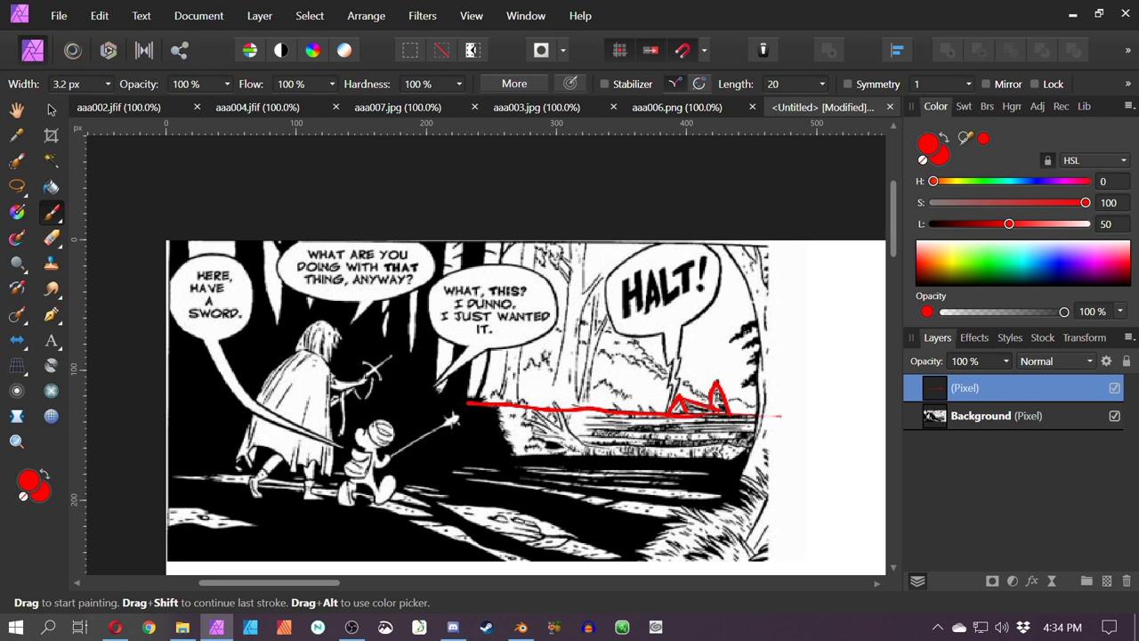
# Trace the dark ground contour behind the two characters and the background foliage outlines with thin red strokes
pyautogui.moveTo(543, 448)
pyautogui.mouseDown()
pyautogui.moveTo(526, 406)
pyautogui.moveTo(166, 332)
pyautogui.mouseUp()
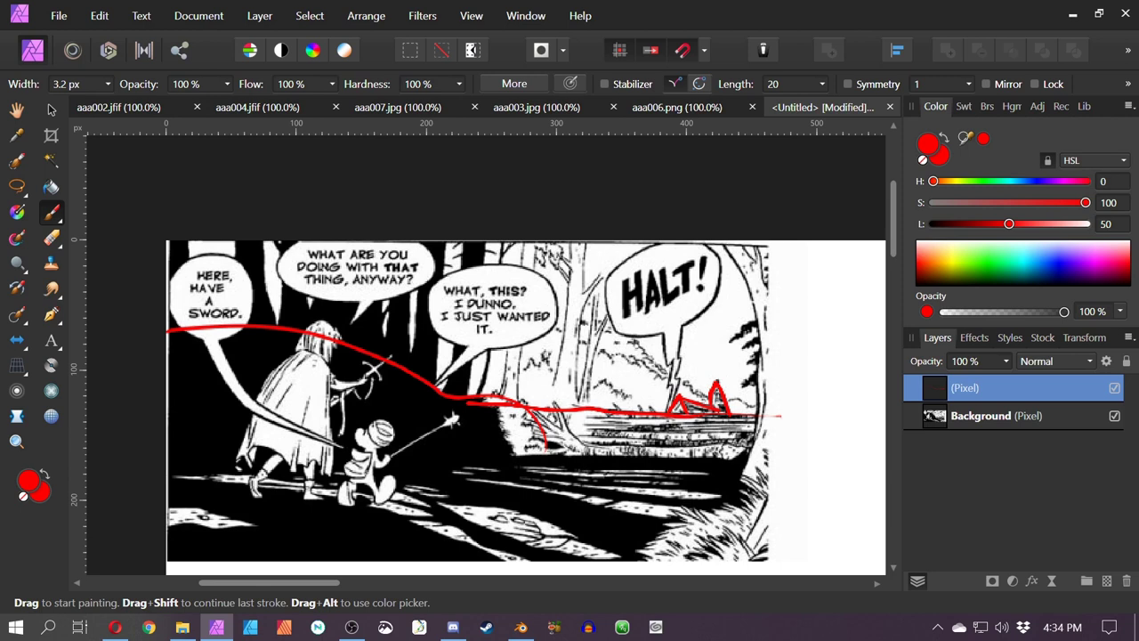
pyautogui.moveTo(586, 387); pyautogui.dragTo(639, 408)
pyautogui.moveTo(516, 369)
pyautogui.mouseDown()
pyautogui.moveTo(553, 362)
pyautogui.moveTo(571, 336)
pyautogui.moveTo(671, 393)
pyautogui.mouseUp()
pyautogui.moveTo(642, 358); pyautogui.dragTo(652, 369)
pyautogui.moveTo(657, 371); pyautogui.dragTo(672, 381)
pyautogui.moveTo(681, 384); pyautogui.dragTo(697, 398)
pyautogui.moveTo(635, 351); pyautogui.dragTo(647, 359)
pyautogui.moveTo(626, 344)
pyautogui.mouseDown()
pyautogui.moveTo(645, 355)
pyautogui.moveTo(613, 325)
pyautogui.mouseUp()
pyautogui.moveTo(604, 327); pyautogui.dragTo(611, 321)
pyautogui.moveTo(535, 250); pyautogui.dragTo(548, 264)
pyautogui.moveTo(546, 252)
pyautogui.mouseDown()
pyautogui.moveTo(562, 247)
pyautogui.moveTo(561, 283)
pyautogui.mouseUp()
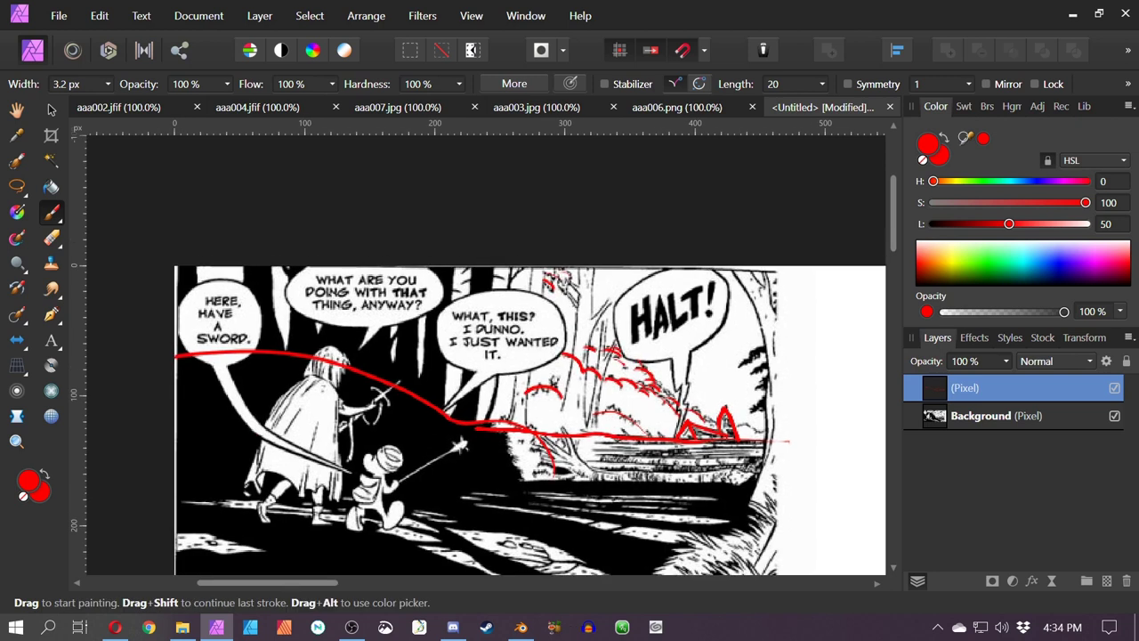
# Enlarge the brush to 8.5 px and paint the tree trunk beside the HALT! balloon with its two branches in red
pyautogui.press(']')
pyautogui.press(']')
pyautogui.press(']')
pyautogui.press(']')
pyautogui.press(']')
pyautogui.moveTo(587, 267); pyautogui.dragTo(578, 438)
pyautogui.moveTo(611, 298); pyautogui.dragTo(592, 335)
pyautogui.moveTo(559, 277); pyautogui.dragTo(576, 306)
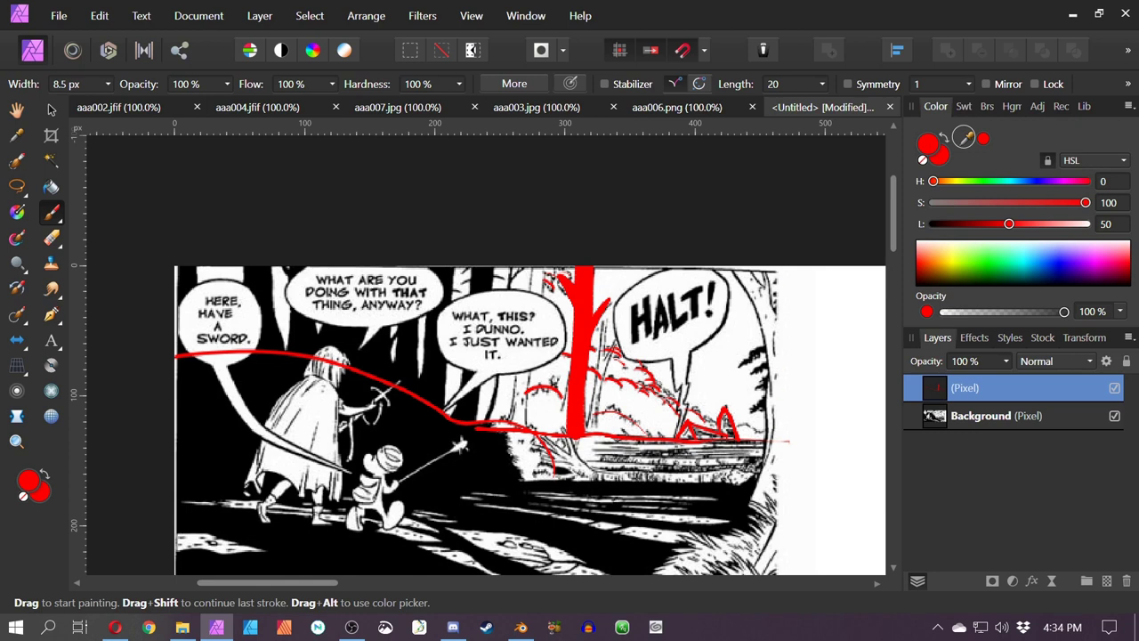
# Paint the tree at the panel's far edge with its branch, and the grassy slope beneath it, in solid red
pyautogui.moveTo(783, 384); pyautogui.dragTo(637, 247)
pyautogui.moveTo(637, 185); pyautogui.dragTo(606, 374)
pyautogui.moveTo(636, 293)
pyautogui.mouseDown()
pyautogui.moveTo(633, 133)
pyautogui.moveTo(624, 307)
pyautogui.moveTo(607, 305)
pyautogui.mouseUp()
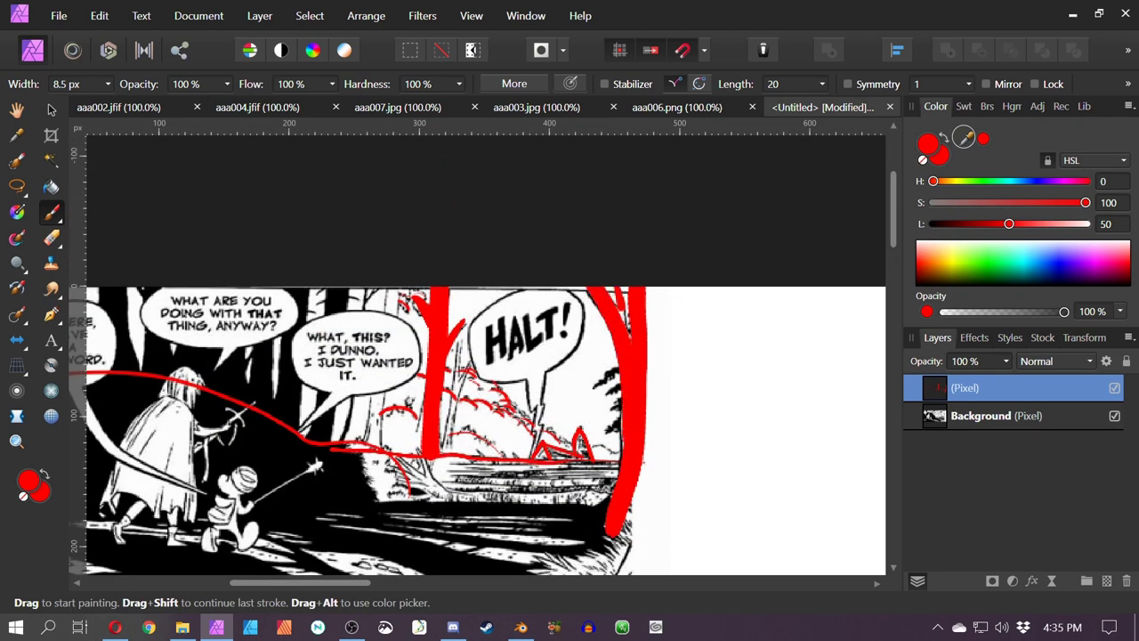
pyautogui.scroll(-4, 485, 356)
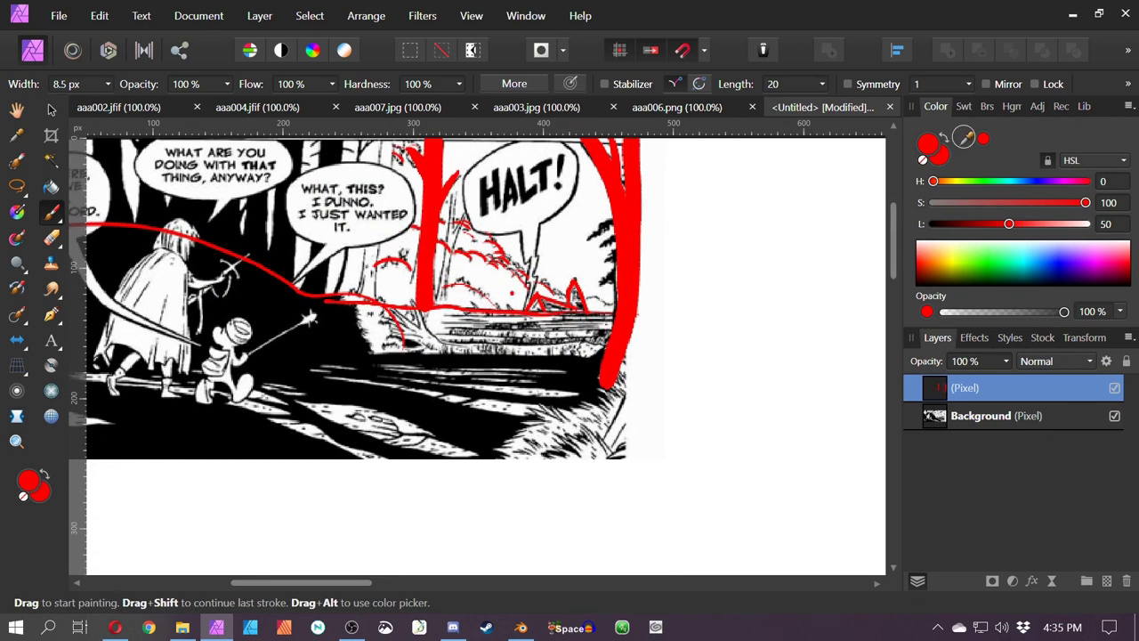
pyautogui.moveTo(602, 456)
pyautogui.mouseDown()
pyautogui.moveTo(632, 401)
pyautogui.moveTo(649, 317)
pyautogui.mouseUp()
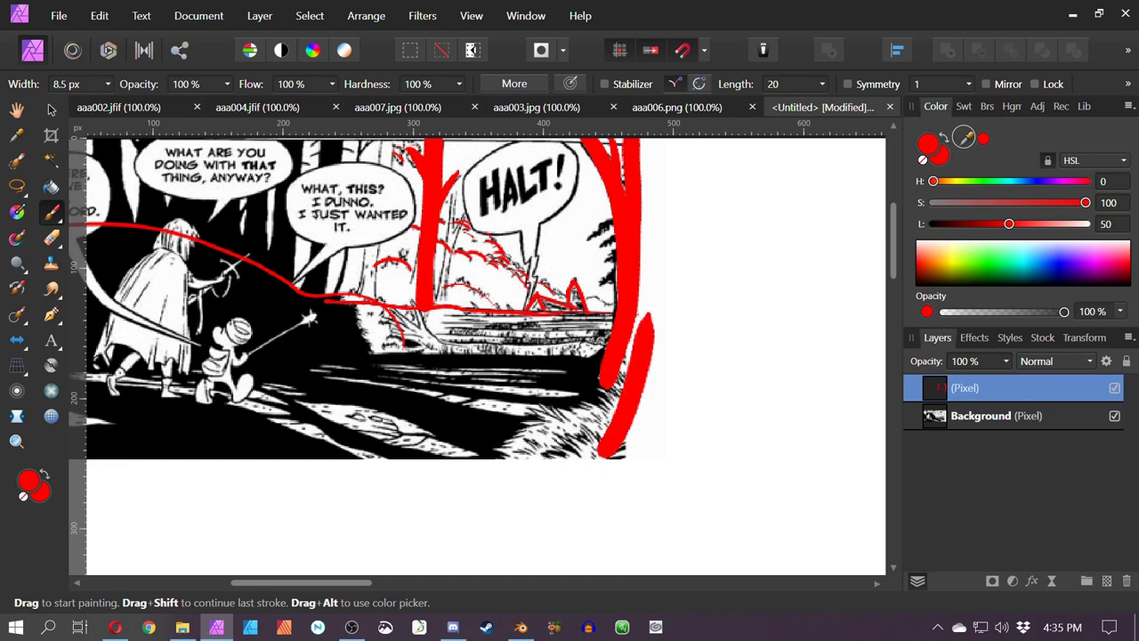
# Paint thick red vertical strokes over the dark forest trunks behind the characters, undoing the surplus last stroke
pyautogui.moveTo(252, 437); pyautogui.dragTo(542, 558)
pyautogui.moveTo(329, 257); pyautogui.dragTo(345, 473)
pyautogui.moveTo(392, 256)
pyautogui.mouseDown()
pyautogui.moveTo(347, 405)
pyautogui.moveTo(418, 369)
pyautogui.mouseUp()
pyautogui.moveTo(392, 329)
pyautogui.mouseDown()
pyautogui.moveTo(375, 408)
pyautogui.moveTo(329, 439)
pyautogui.moveTo(327, 469)
pyautogui.mouseUp()
pyautogui.moveTo(437, 257)
pyautogui.mouseDown()
pyautogui.moveTo(496, 251)
pyautogui.moveTo(485, 302)
pyautogui.moveTo(495, 386)
pyautogui.moveTo(514, 261)
pyautogui.moveTo(521, 401)
pyautogui.moveTo(548, 266)
pyautogui.moveTo(534, 407)
pyautogui.moveTo(570, 407)
pyautogui.moveTo(571, 434)
pyautogui.moveTo(589, 269)
pyautogui.moveTo(604, 417)
pyautogui.moveTo(605, 463)
pyautogui.mouseUp()
pyautogui.moveTo(641, 406); pyautogui.dragTo(489, 369)
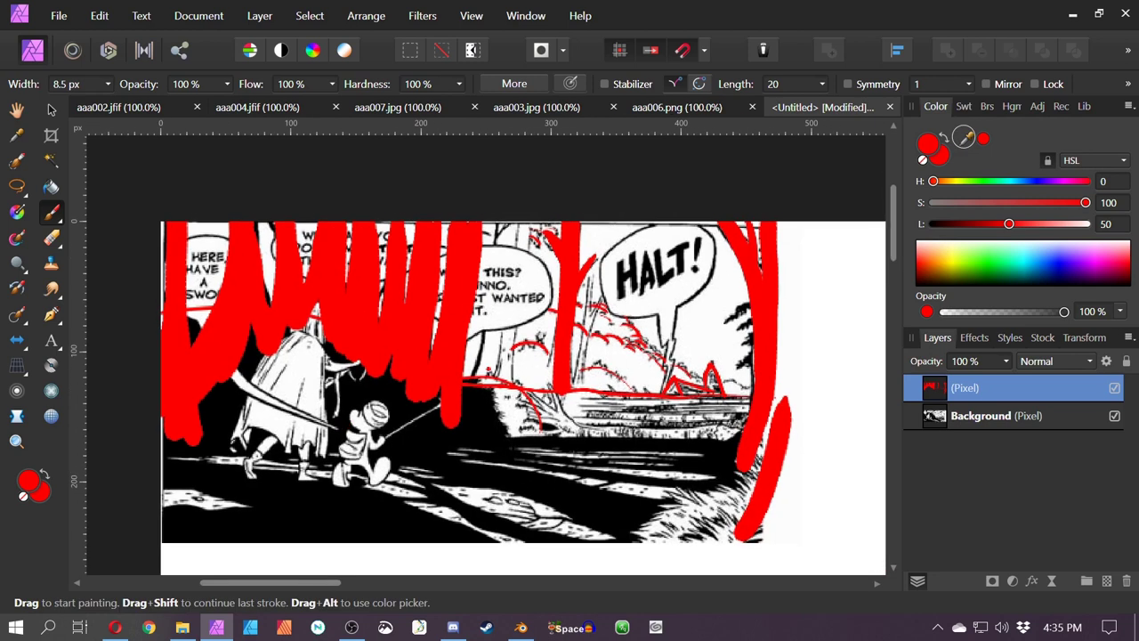
pyautogui.moveTo(498, 224)
pyautogui.mouseDown()
pyautogui.moveTo(476, 383)
pyautogui.moveTo(500, 382)
pyautogui.mouseUp()
pyautogui.hotkey('ctrl', 'z')
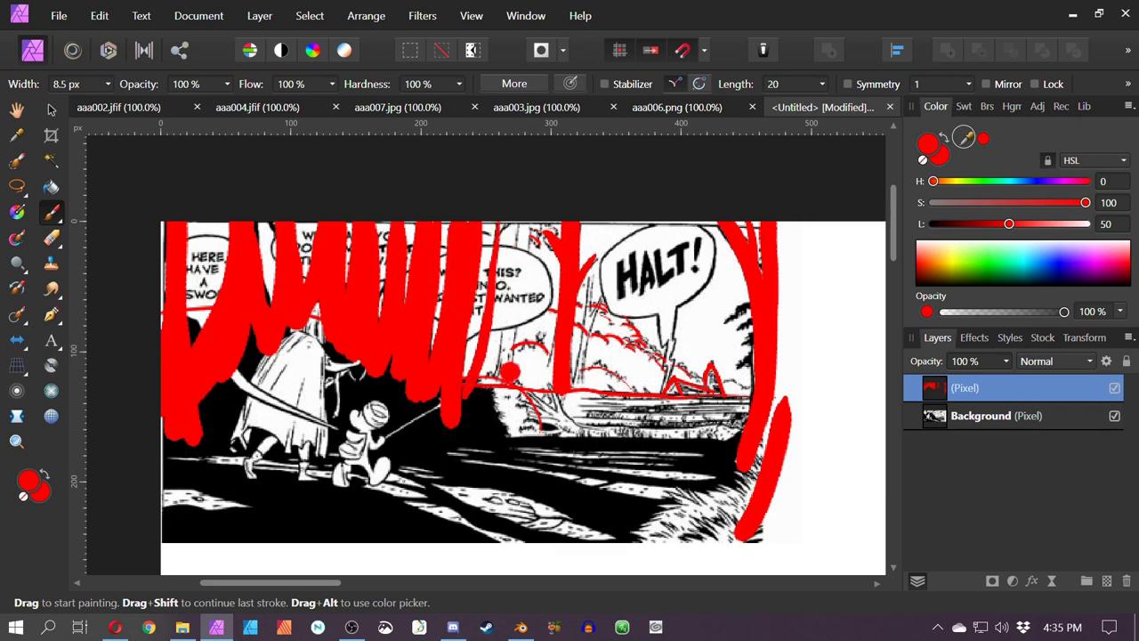
# Add a new pixel layer and outline the trunk and branches of the tree beside the HALT! balloon in blue, hue 232
pyautogui.click(1107, 580)
pyautogui.click(1030, 181)
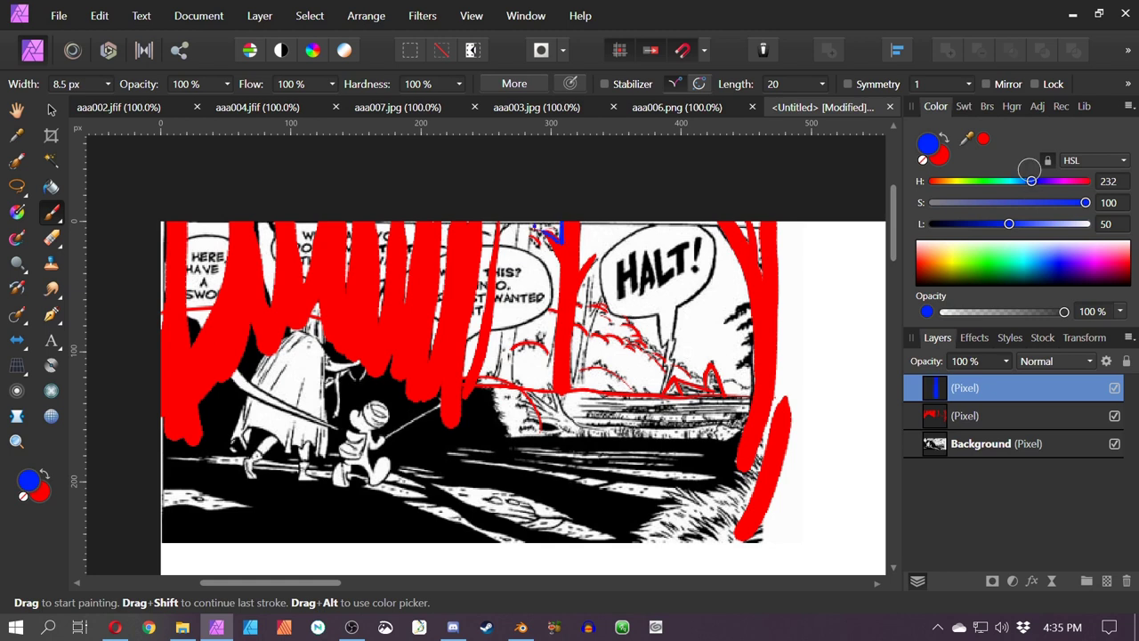
pyautogui.moveTo(546, 233)
pyautogui.mouseDown()
pyautogui.moveTo(550, 392)
pyautogui.moveTo(602, 246)
pyautogui.moveTo(580, 267)
pyautogui.mouseUp()
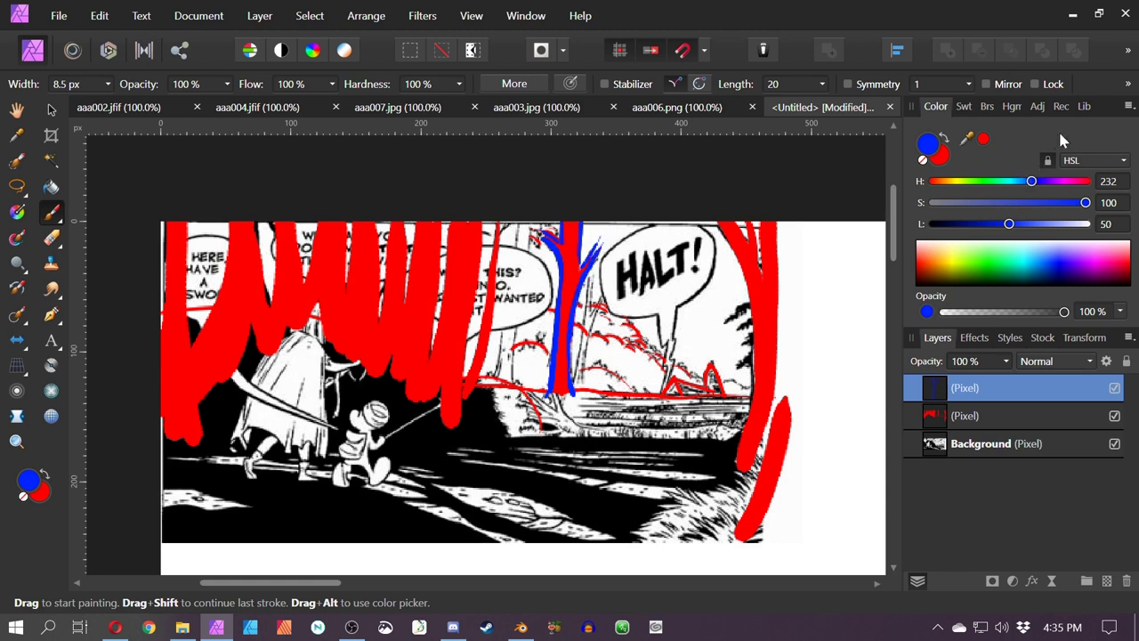
# Hide the red and blue paint layers and add another pixel layer on top
pyautogui.click(1115, 416)
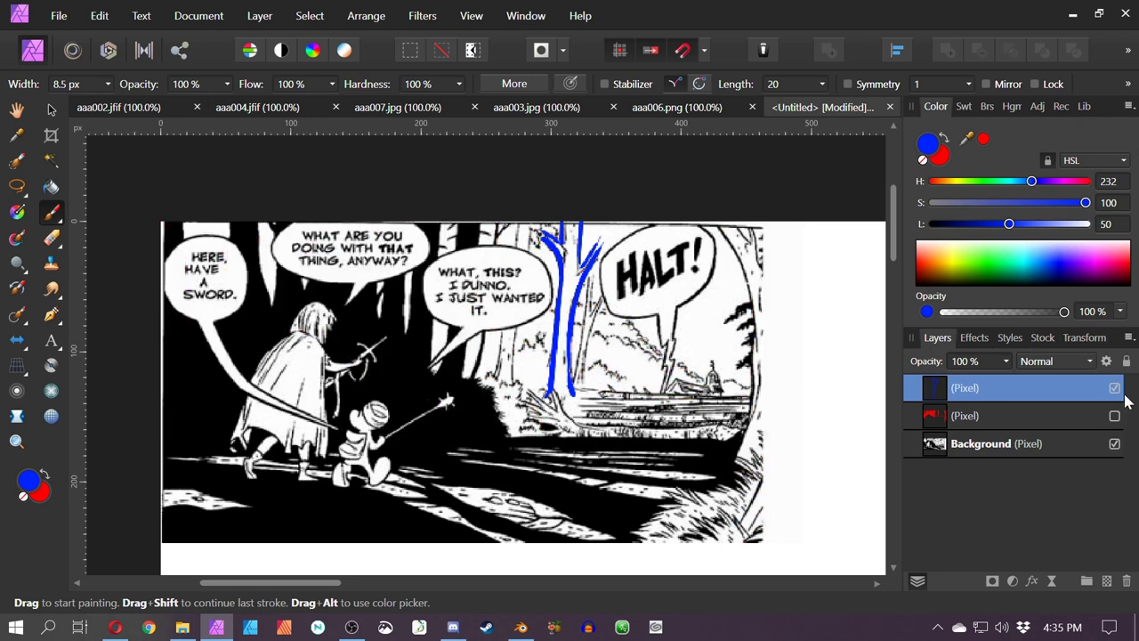
pyautogui.click(1115, 388)
pyautogui.scroll(5, 578, 386)
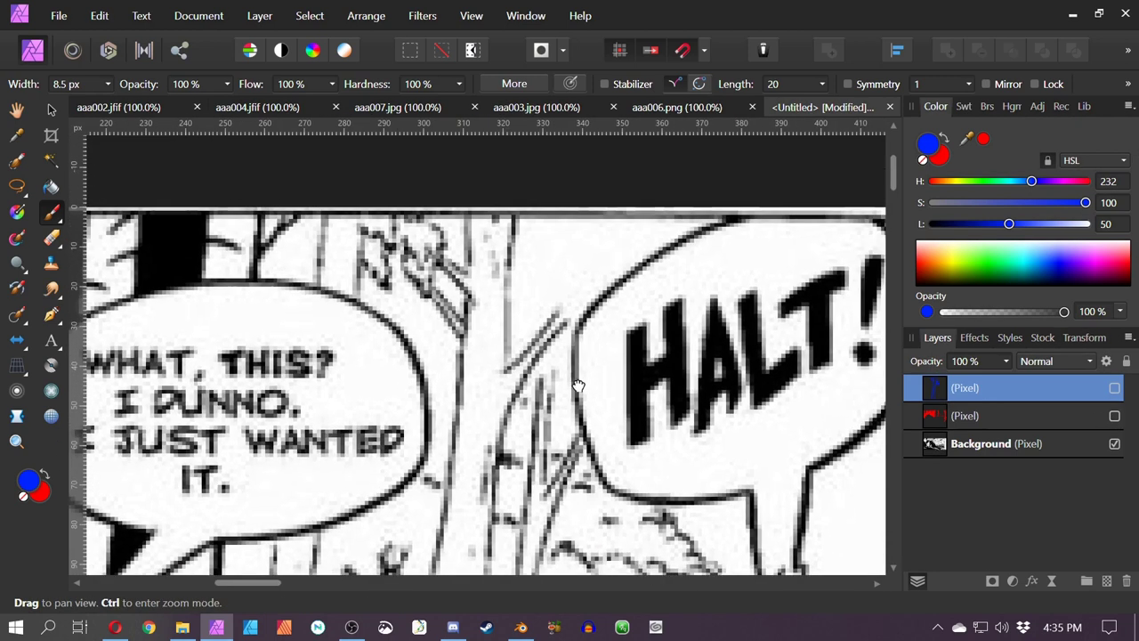
pyautogui.moveTo(579, 386); pyautogui.dragTo(568, 388)
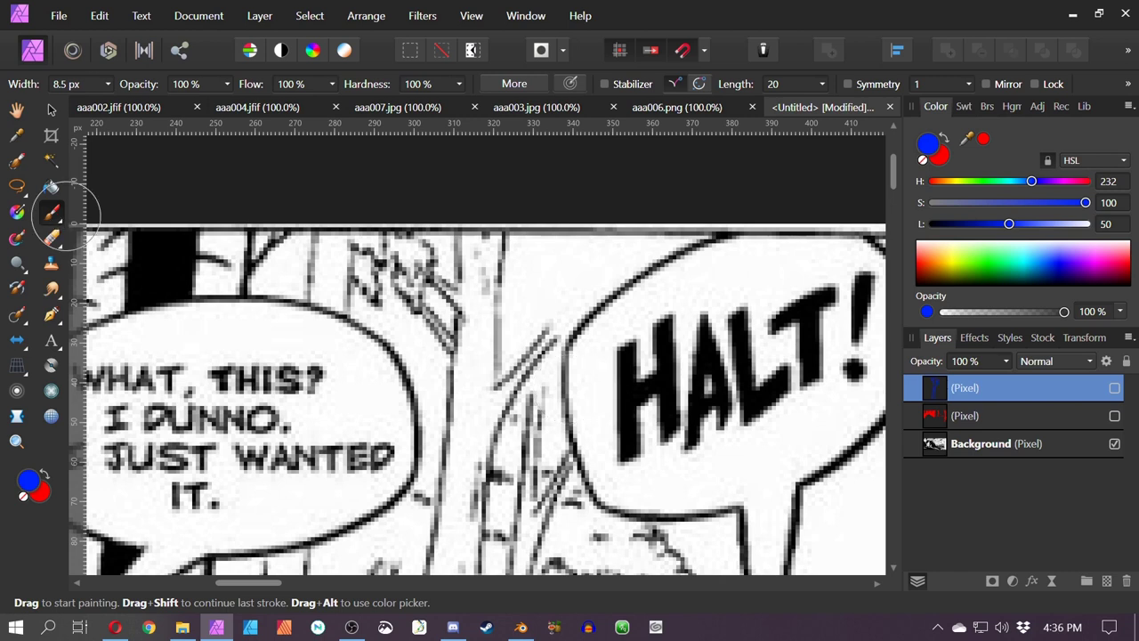
pyautogui.click(1108, 585)
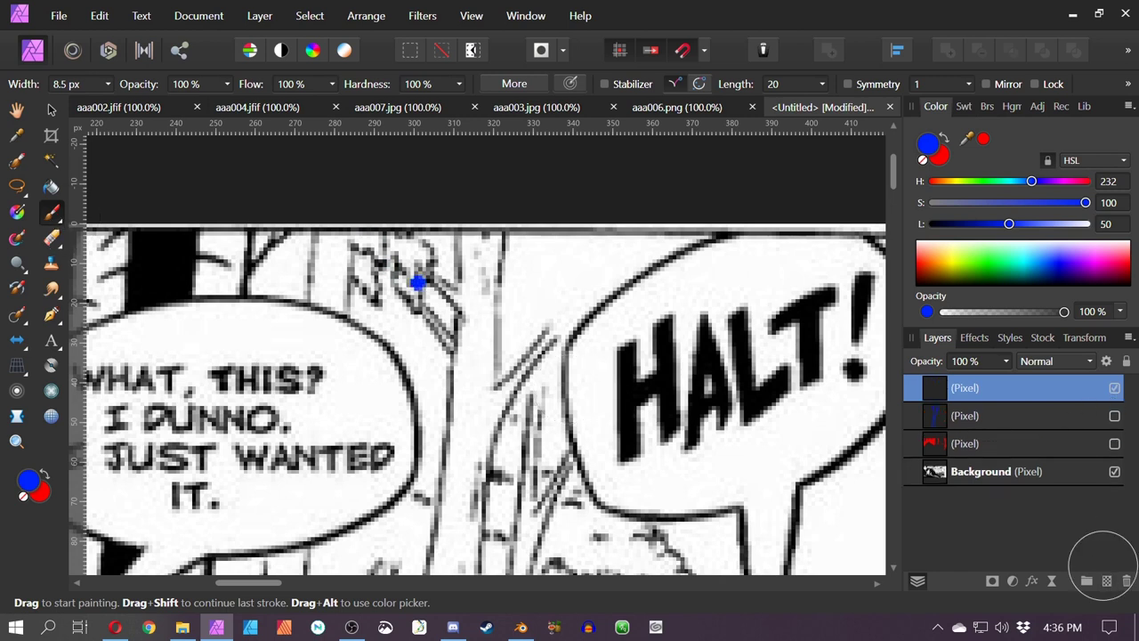
# Scribble blue strokes over the leaves by the tree and paint large blue loops across the HALT! balloon area
pyautogui.moveTo(422, 283)
pyautogui.mouseDown()
pyautogui.moveTo(386, 263)
pyautogui.moveTo(409, 231)
pyautogui.moveTo(436, 258)
pyautogui.moveTo(423, 285)
pyautogui.moveTo(400, 289)
pyautogui.moveTo(356, 236)
pyautogui.moveTo(389, 298)
pyautogui.mouseUp()
pyautogui.scroll(-2, 546, 470)
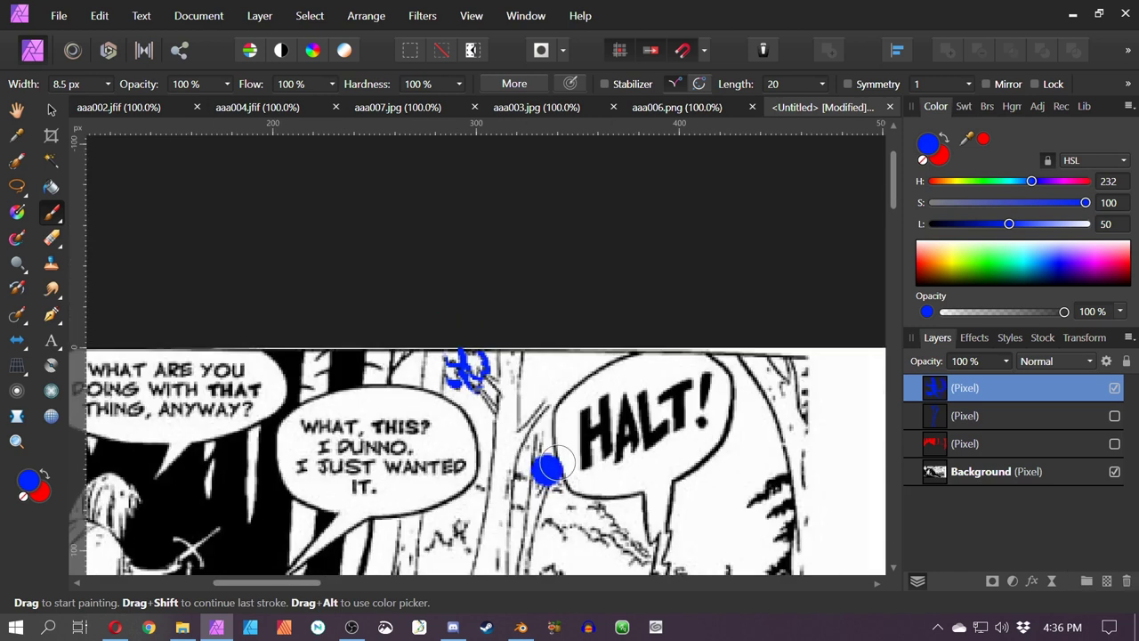
pyautogui.moveTo(546, 468); pyautogui.dragTo(404, 440)
pyautogui.moveTo(469, 347); pyautogui.dragTo(388, 482)
pyautogui.moveTo(415, 377)
pyautogui.mouseDown()
pyautogui.moveTo(390, 351)
pyautogui.moveTo(368, 394)
pyautogui.mouseUp()
pyautogui.moveTo(402, 448)
pyautogui.mouseDown()
pyautogui.moveTo(447, 414)
pyautogui.moveTo(397, 474)
pyautogui.moveTo(399, 412)
pyautogui.moveTo(635, 452)
pyautogui.moveTo(625, 328)
pyautogui.mouseUp()
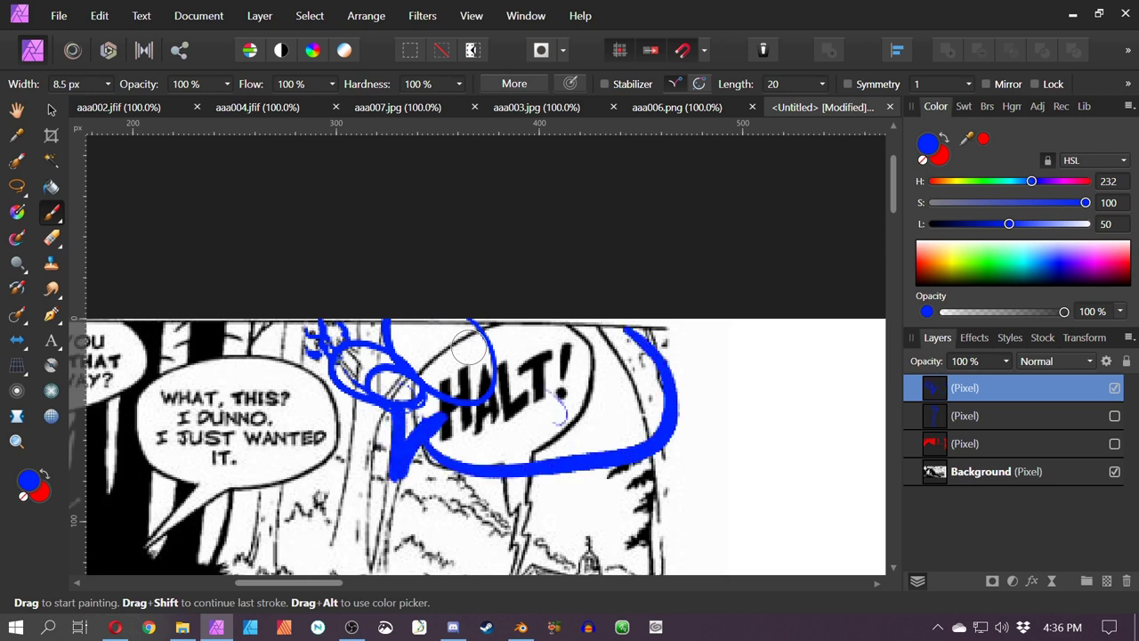
# Undo all the blue scribbles and loops on the top layer
pyautogui.hotkey('ctrl', 'z')
pyautogui.hotkey('ctrl', 'z')
pyautogui.hotkey('ctrl', 'z')
pyautogui.hotkey('ctrl', 'z')
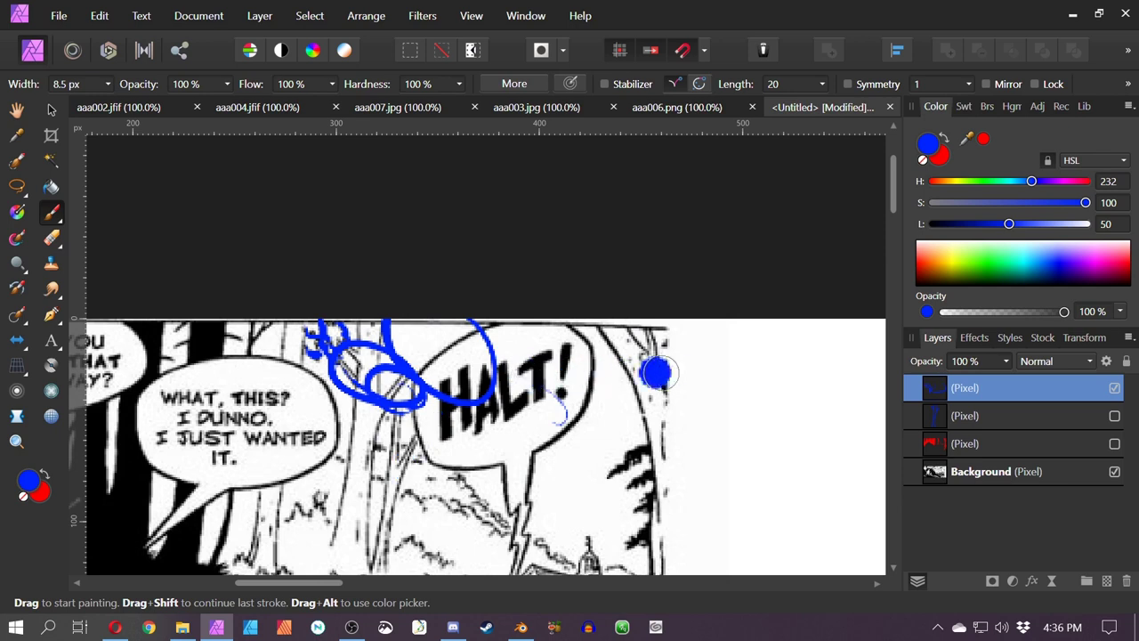
pyautogui.hotkey('ctrl', 'z')
pyautogui.hotkey('ctrl', 'z')
pyautogui.hotkey('ctrl', 'z')
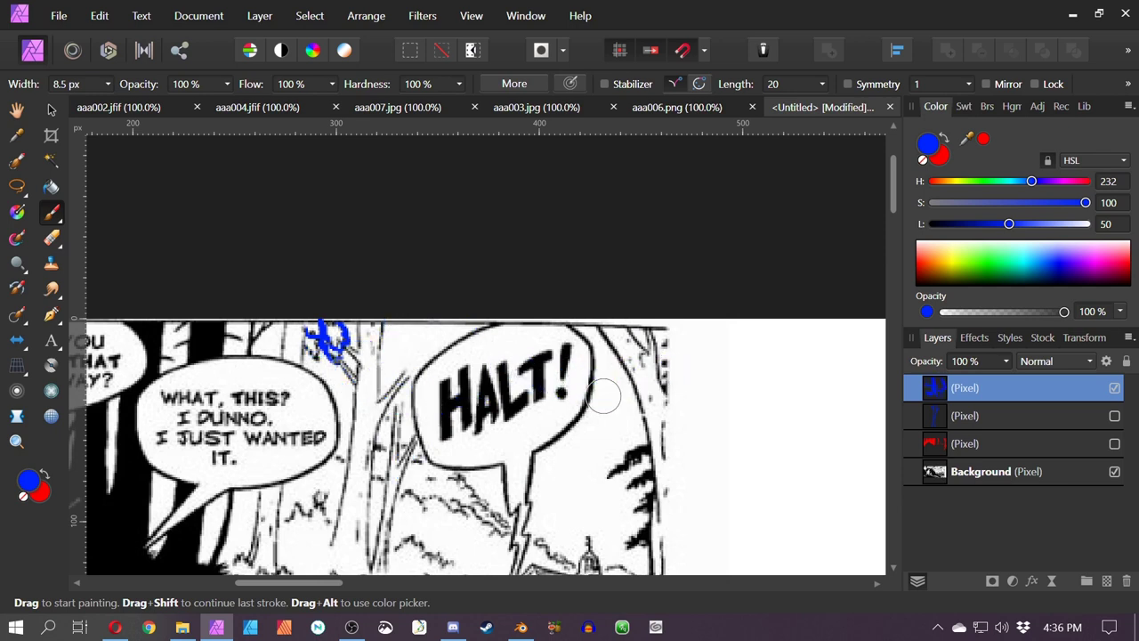
pyautogui.hotkey('ctrl', 'z')
pyautogui.hotkey('ctrl', 'z')
pyautogui.hotkey('ctrl', 'z')
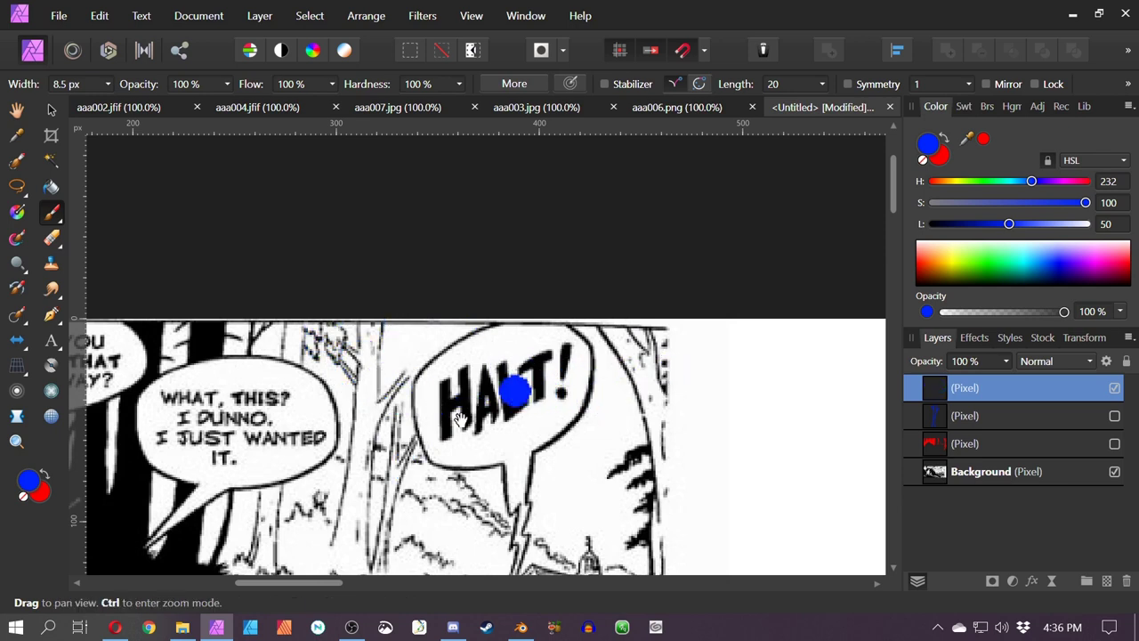
# Show the red shape layer and the blue tree outline layer again over the full comic panel
pyautogui.moveTo(460, 419); pyautogui.dragTo(672, 258)
pyautogui.scroll(-2, 678, 319)
pyautogui.moveTo(651, 373); pyautogui.dragTo(649, 395)
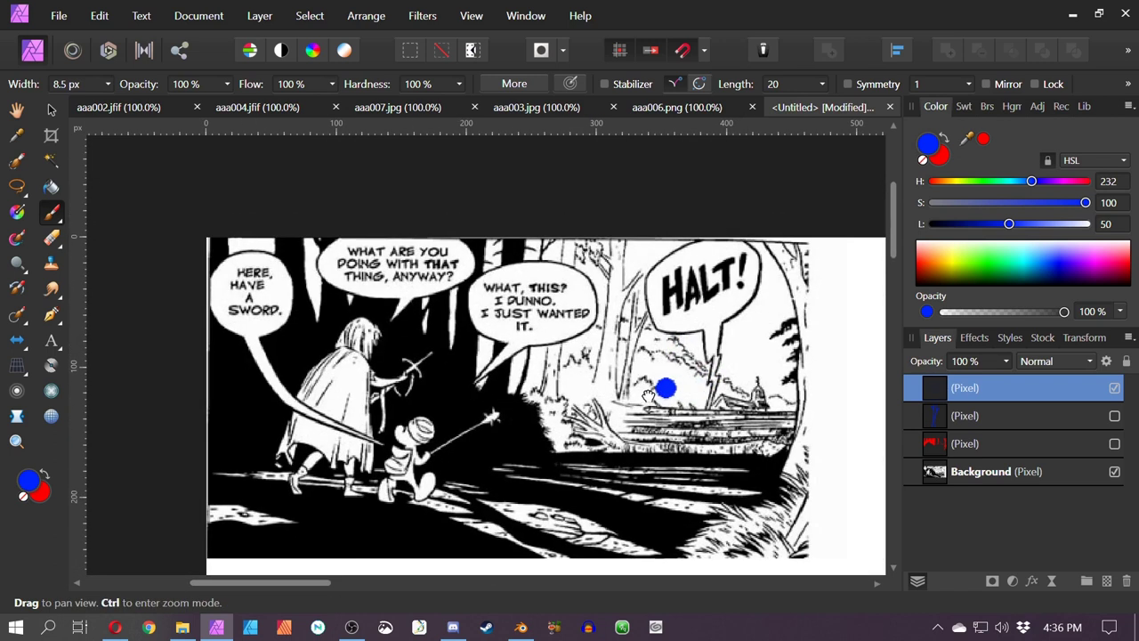
pyautogui.click(1114, 444)
pyautogui.click(1114, 416)
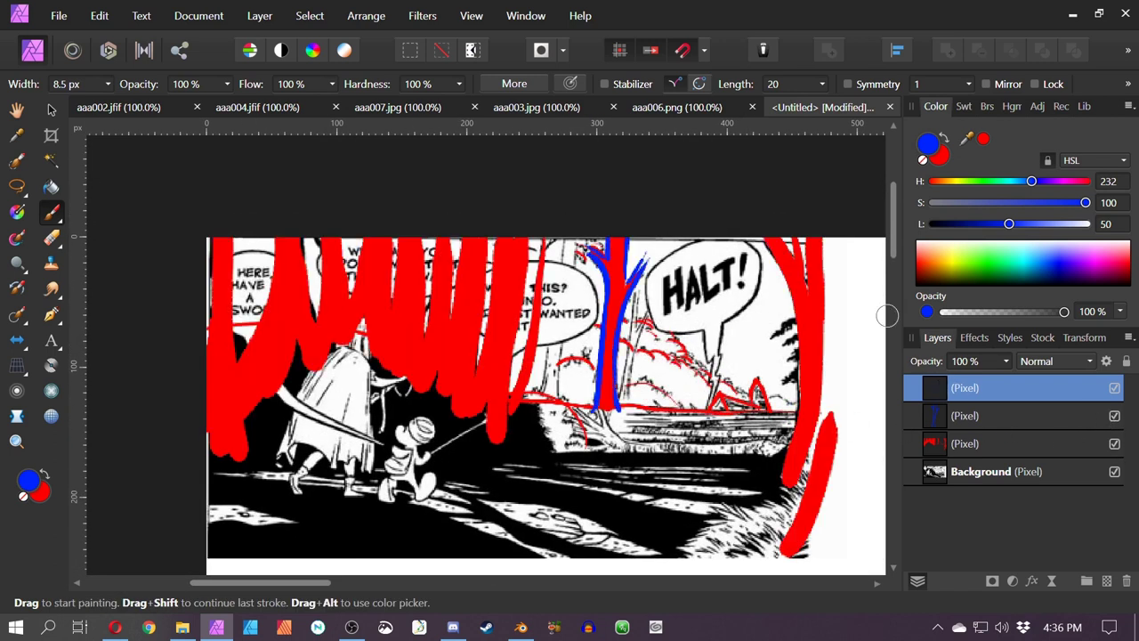
# Try outlining single forest trunks over the red area with blue strokes, and undo them
pyautogui.moveTo(494, 249)
pyautogui.mouseDown()
pyautogui.moveTo(492, 320)
pyautogui.moveTo(456, 411)
pyautogui.mouseUp()
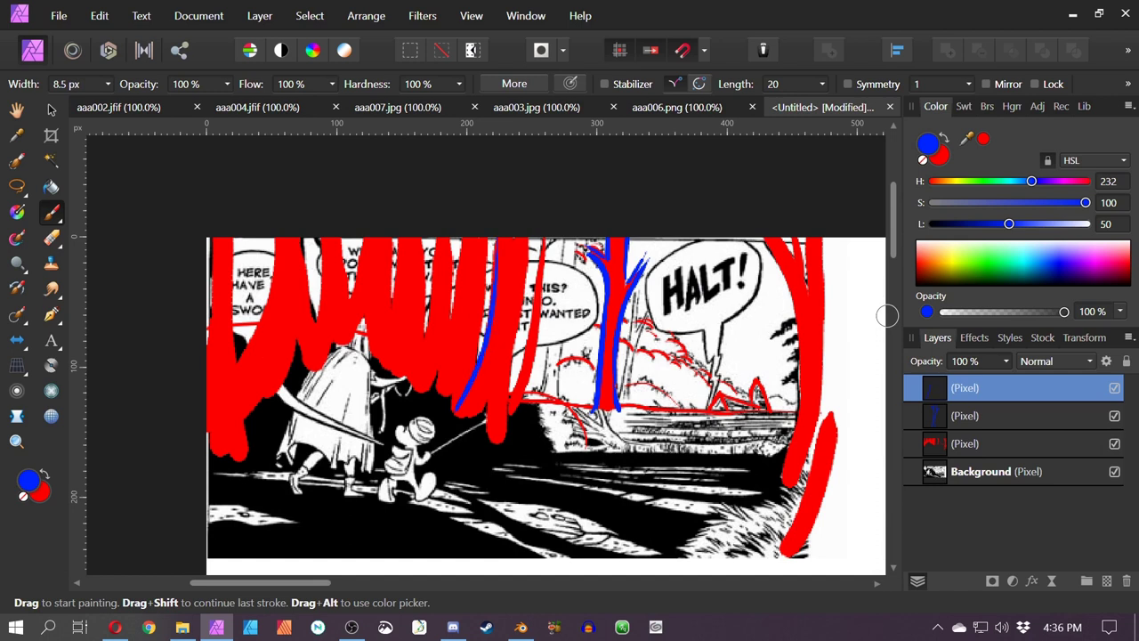
pyautogui.moveTo(525, 239); pyautogui.dragTo(506, 423)
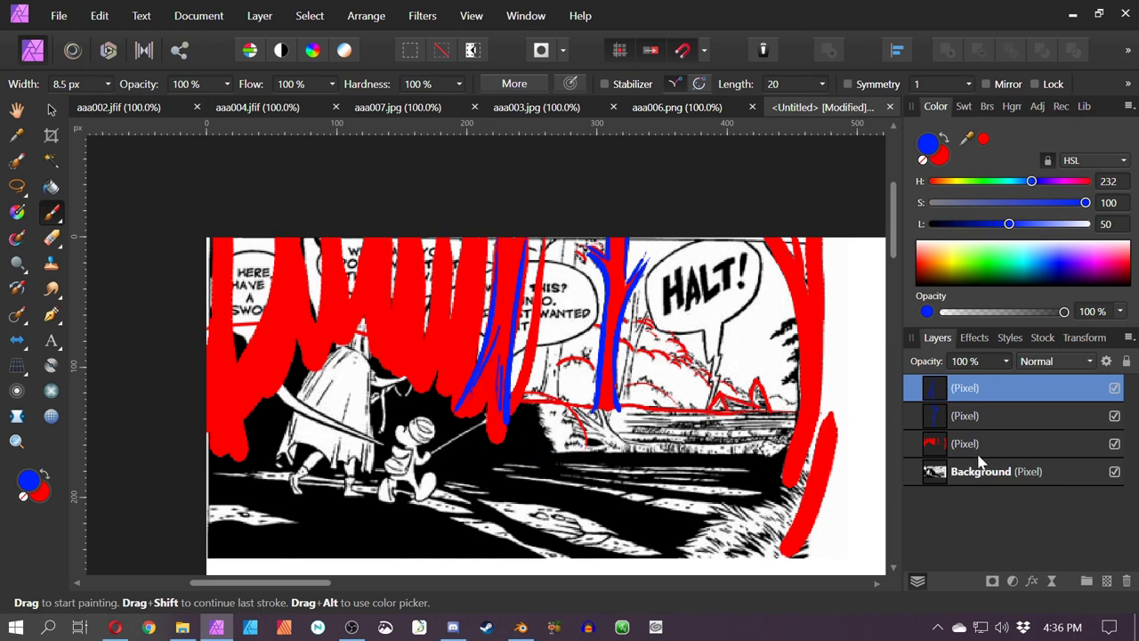
pyautogui.hotkey('ctrl', 'z')
pyautogui.hotkey('ctrl', 'z')
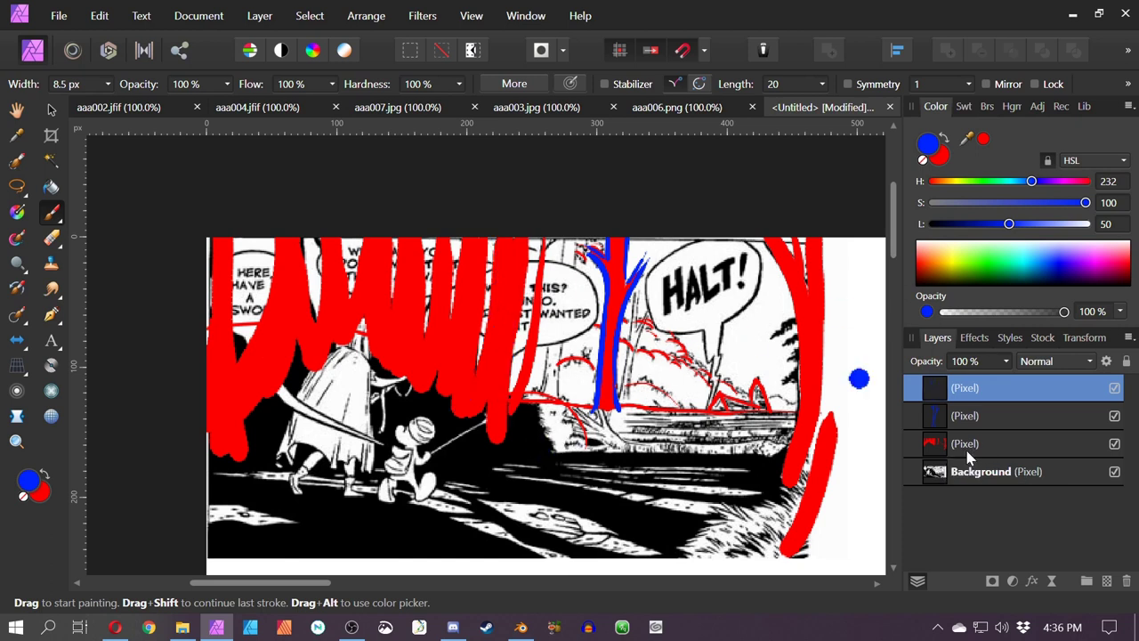
# Fill the red forest trunk mass behind the characters with thick blue strokes on the top layer
pyautogui.moveTo(222, 244); pyautogui.dragTo(217, 434)
pyautogui.moveTo(225, 254); pyautogui.dragTo(241, 437)
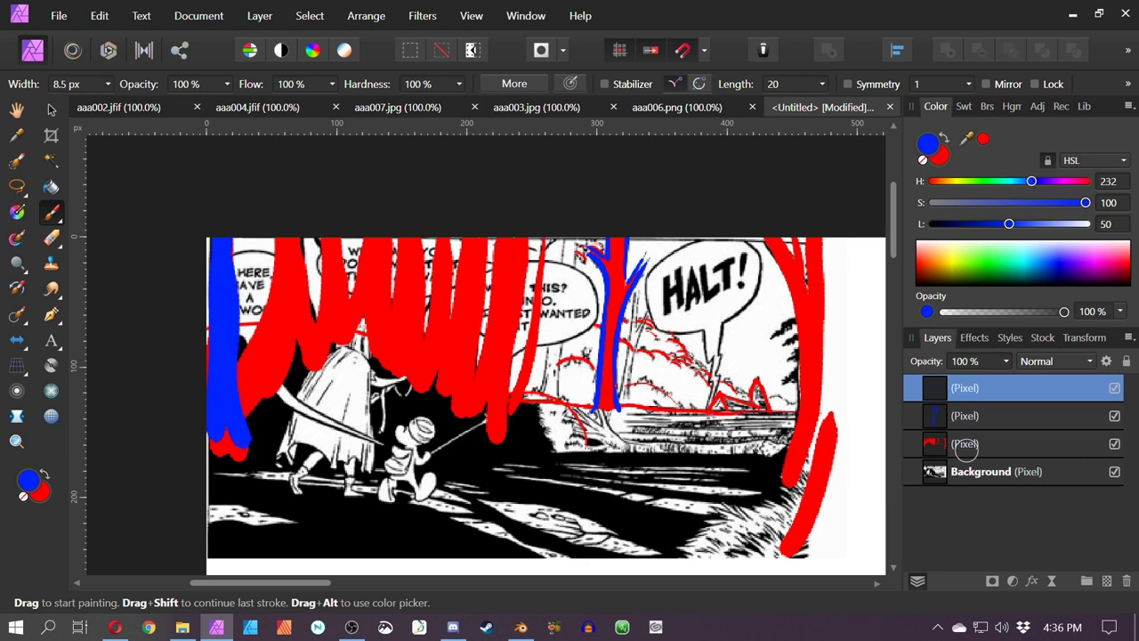
pyautogui.moveTo(283, 242); pyautogui.dragTo(242, 384)
pyautogui.moveTo(292, 242)
pyautogui.mouseDown()
pyautogui.moveTo(309, 367)
pyautogui.moveTo(276, 391)
pyautogui.mouseUp()
pyautogui.moveTo(331, 242)
pyautogui.mouseDown()
pyautogui.moveTo(344, 347)
pyautogui.moveTo(369, 280)
pyautogui.moveTo(412, 336)
pyautogui.mouseUp()
pyautogui.moveTo(409, 391)
pyautogui.mouseDown()
pyautogui.moveTo(449, 238)
pyautogui.moveTo(485, 409)
pyautogui.moveTo(521, 267)
pyautogui.moveTo(498, 440)
pyautogui.moveTo(541, 349)
pyautogui.mouseUp()
# Cover the dark bush mass beside the small character with blue strokes on the top layer
pyautogui.scroll(5, 610, 407)
pyautogui.moveTo(388, 343); pyautogui.dragTo(383, 348)
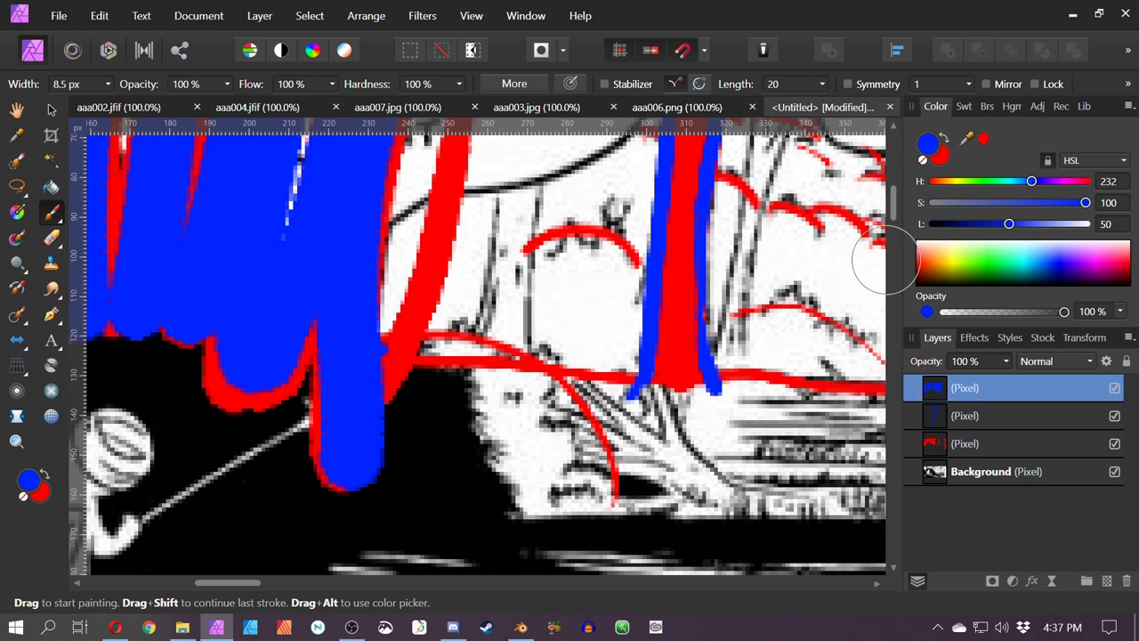
pyautogui.moveTo(383, 349); pyautogui.dragTo(503, 536)
pyautogui.moveTo(385, 349)
pyautogui.mouseDown()
pyautogui.moveTo(411, 343)
pyautogui.moveTo(470, 367)
pyautogui.moveTo(516, 454)
pyautogui.moveTo(525, 505)
pyautogui.mouseUp()
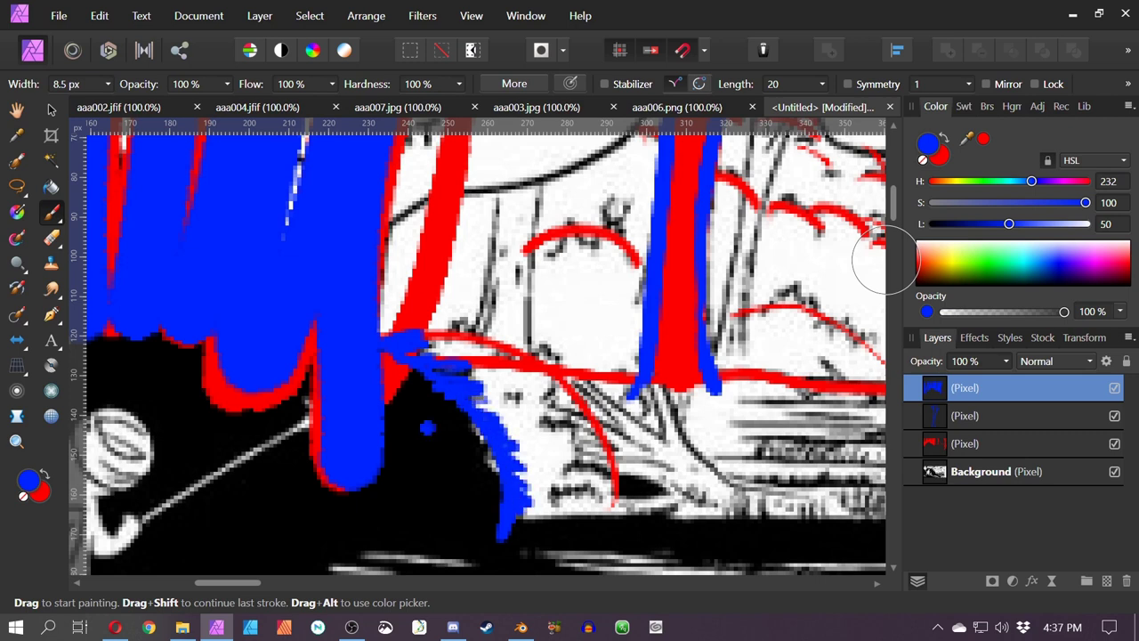
pyautogui.moveTo(290, 454); pyautogui.dragTo(382, 333)
pyautogui.moveTo(493, 251)
pyautogui.mouseDown()
pyautogui.moveTo(561, 322)
pyautogui.moveTo(369, 354)
pyautogui.mouseUp()
pyautogui.moveTo(269, 259)
pyautogui.mouseDown()
pyautogui.moveTo(178, 343)
pyautogui.moveTo(191, 378)
pyautogui.mouseUp()
pyautogui.scroll(-6, 688, 279)
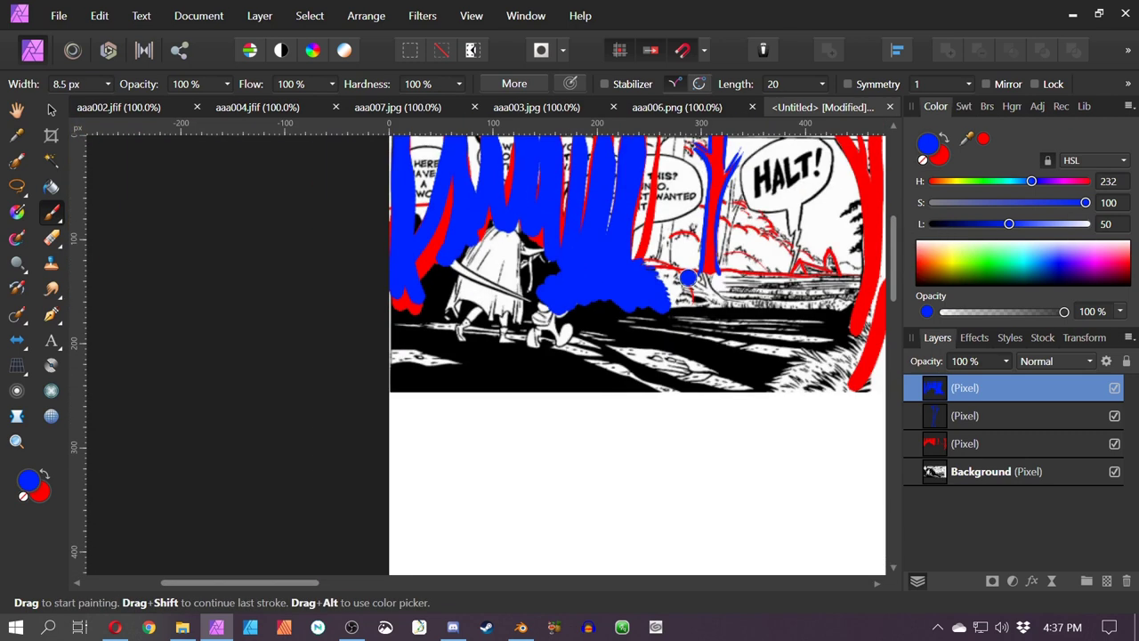
# Trace the long ground shadows across the forest floor with thick blue strokes radiating from behind the characters
pyautogui.moveTo(397, 328); pyautogui.dragTo(678, 415)
pyautogui.moveTo(472, 355); pyautogui.dragTo(614, 408)
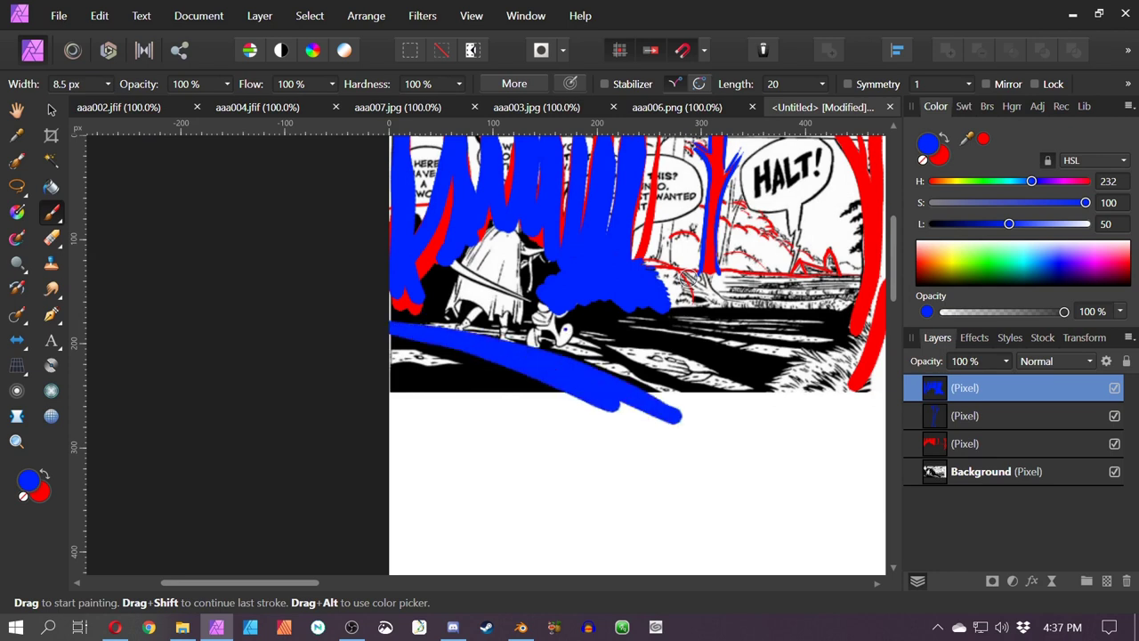
pyautogui.moveTo(561, 331); pyautogui.dragTo(725, 412)
pyautogui.moveTo(548, 322); pyautogui.dragTo(817, 393)
pyautogui.moveTo(541, 312); pyautogui.dragTo(800, 377)
pyautogui.moveTo(584, 312)
pyautogui.mouseDown()
pyautogui.moveTo(869, 357)
pyautogui.moveTo(870, 327)
pyautogui.mouseUp()
pyautogui.moveTo(614, 302); pyautogui.dragTo(876, 325)
pyautogui.moveTo(663, 311); pyautogui.dragTo(392, 306)
pyautogui.moveTo(443, 249)
pyautogui.mouseDown()
pyautogui.moveTo(551, 267)
pyautogui.moveTo(491, 229)
pyautogui.mouseUp()
pyautogui.moveTo(661, 192); pyautogui.dragTo(643, 214)
# Undo the blue shadow, bush and trunk strokes, the blue tree outline and the thick red trunk strokes
pyautogui.hotkey('ctrl', 'z')
pyautogui.hotkey('ctrl', 'z')
pyautogui.hotkey('ctrl', 'z')
pyautogui.hotkey('ctrl', 'z')
pyautogui.hotkey('ctrl', 'z')
pyautogui.hotkey('ctrl', 'z')
pyautogui.hotkey('ctrl', 'z')
pyautogui.hotkey('ctrl', 'z')
pyautogui.hotkey('ctrl', 'z')
pyautogui.hotkey('ctrl', 'z')
pyautogui.hotkey('ctrl', 'z')
pyautogui.hotkey('ctrl', 'z')
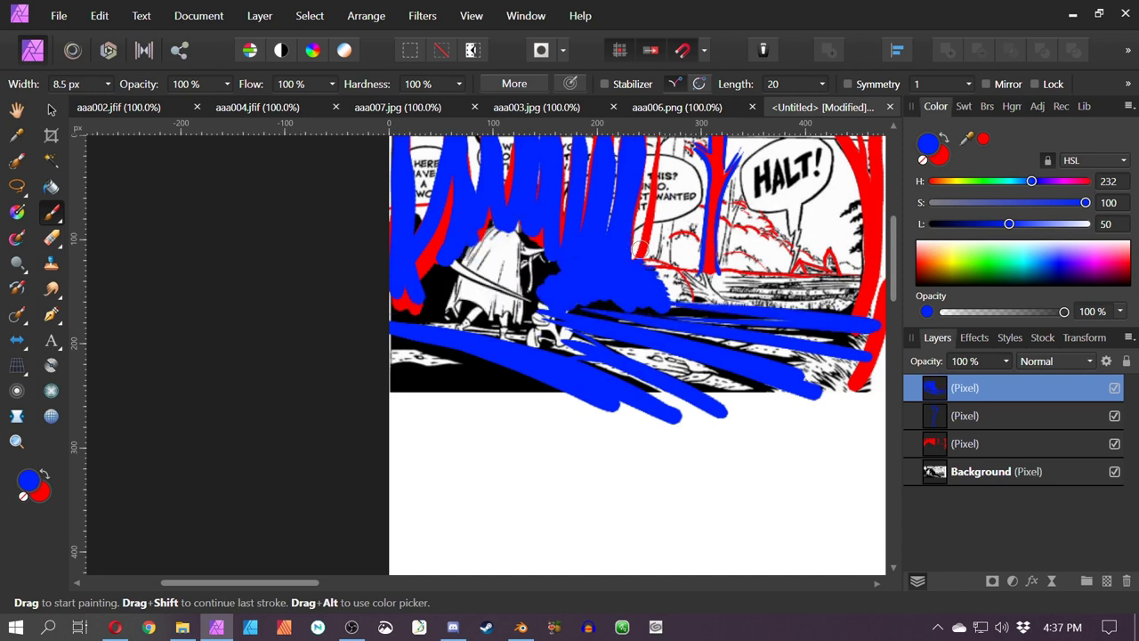
pyautogui.hotkey('ctrl', 'z')
pyautogui.hotkey('ctrl', 'z')
pyautogui.hotkey('ctrl', 'z')
pyautogui.hotkey('ctrl', 'z')
pyautogui.hotkey('ctrl', 'z')
pyautogui.hotkey('ctrl', 'z')
pyautogui.hotkey('ctrl', 'z')
pyautogui.hotkey('ctrl', 'z')
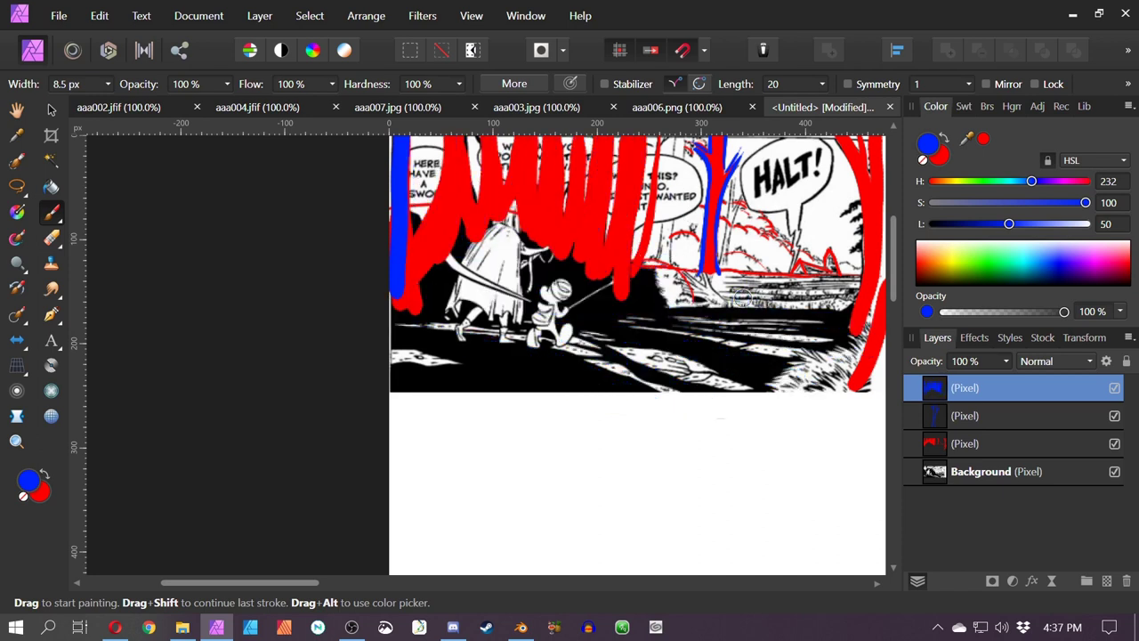
pyautogui.hotkey('ctrl', 'z')
pyautogui.hotkey('ctrl', 'z')
pyautogui.hotkey('ctrl', 'z')
pyautogui.hotkey('ctrl', 'z')
pyautogui.hotkey('ctrl', 'z')
pyautogui.hotkey('ctrl', 'z')
pyautogui.hotkey('ctrl', 'z')
pyautogui.hotkey('ctrl', 'z')
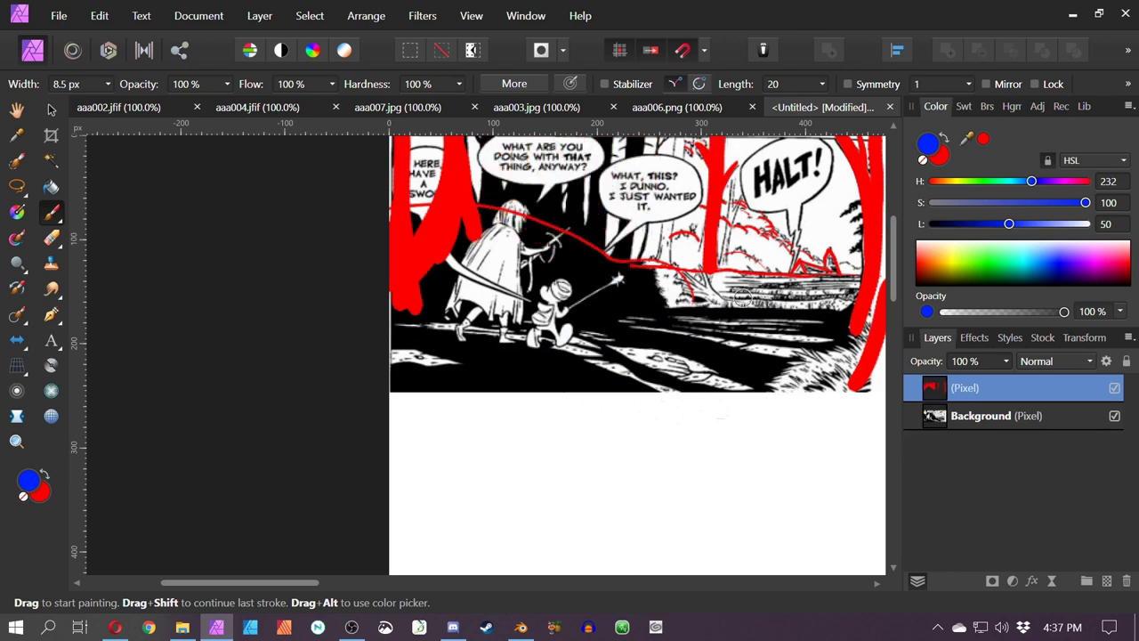
# Try tracing the horizontal lines of the distant ground below the red horizon in blue, and undo the strokes
pyautogui.press('space')
pyautogui.moveTo(516, 318)
pyautogui.mouseDown()
pyautogui.moveTo(514, 340)
pyautogui.moveTo(440, 427)
pyautogui.moveTo(405, 441)
pyautogui.mouseUp()
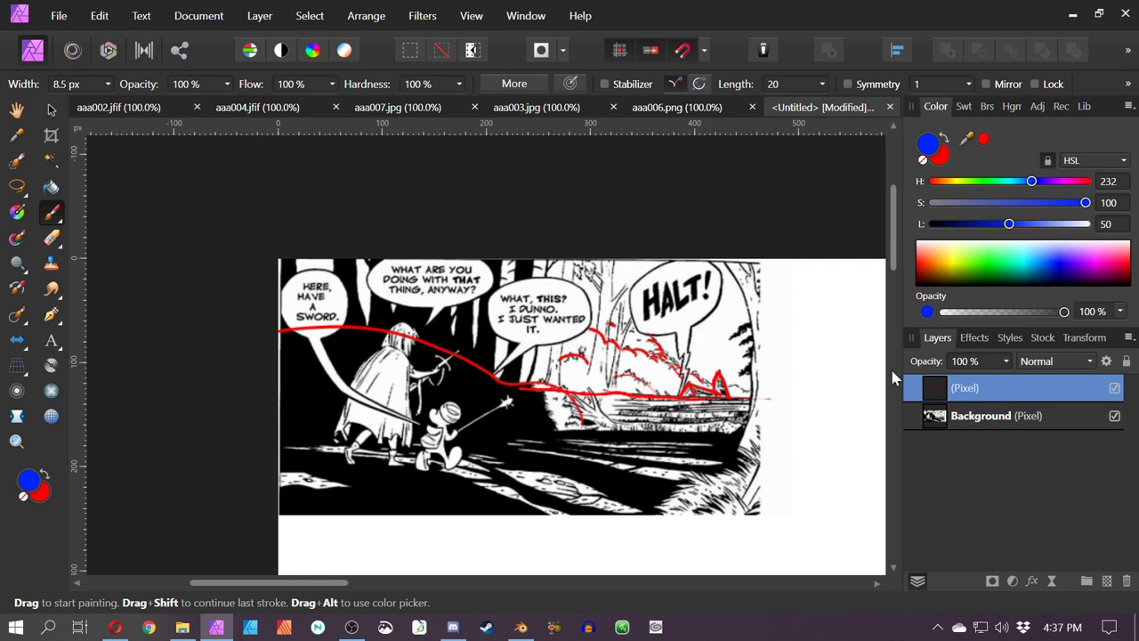
pyautogui.scroll(3, 743, 450)
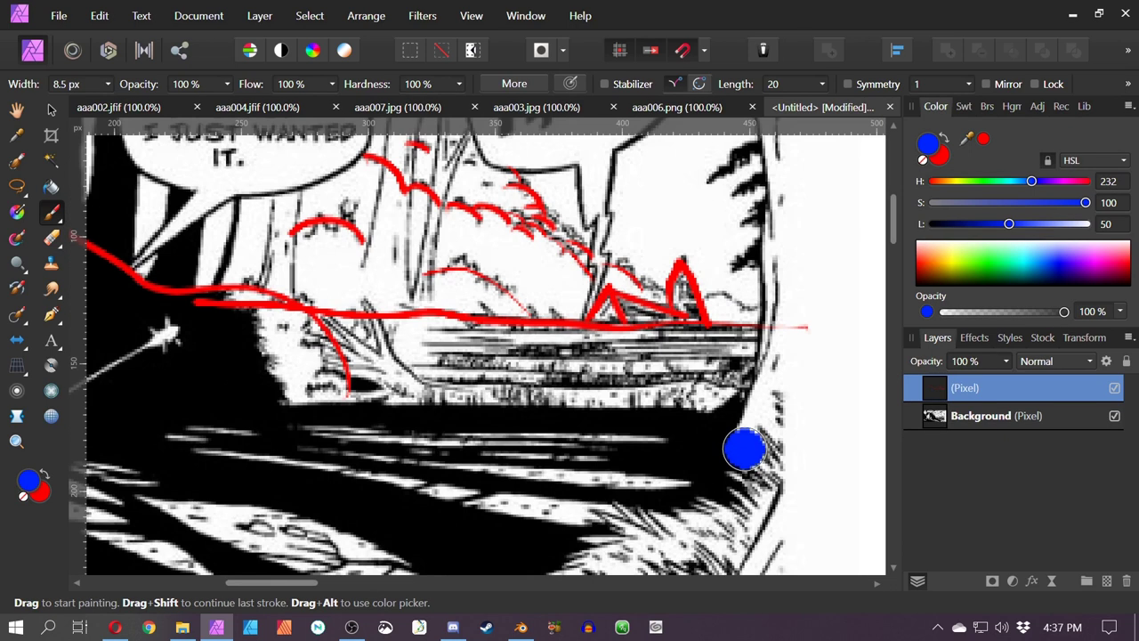
pyautogui.moveTo(431, 379)
pyautogui.mouseDown()
pyautogui.moveTo(749, 389)
pyautogui.moveTo(717, 371)
pyautogui.moveTo(400, 365)
pyautogui.moveTo(475, 353)
pyautogui.moveTo(726, 362)
pyautogui.mouseUp()
pyautogui.moveTo(605, 348)
pyautogui.mouseDown()
pyautogui.moveTo(753, 347)
pyautogui.moveTo(398, 341)
pyautogui.moveTo(700, 345)
pyautogui.mouseUp()
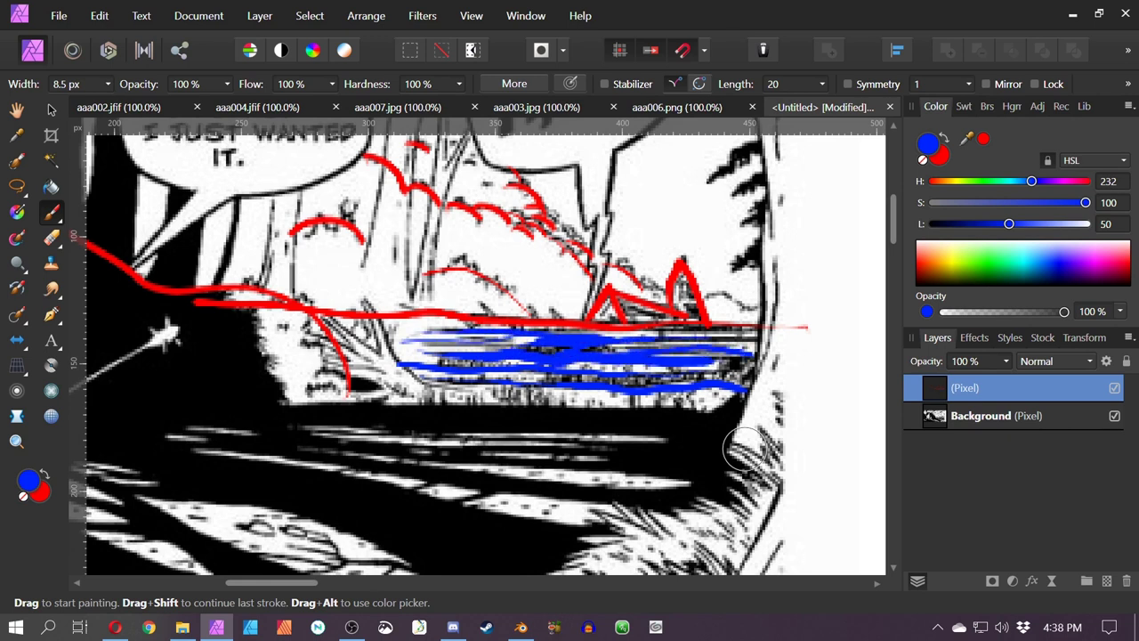
pyautogui.hotkey('ctrl', 'z')
pyautogui.hotkey('ctrl', 'z')
pyautogui.hotkey('ctrl', 'z')
pyautogui.hotkey('ctrl', 'z')
pyautogui.hotkey('ctrl', 'z')
pyautogui.hotkey('ctrl', 'z')
pyautogui.moveTo(634, 440); pyautogui.dragTo(631, 363)
pyautogui.scroll(-4, 623, 366)
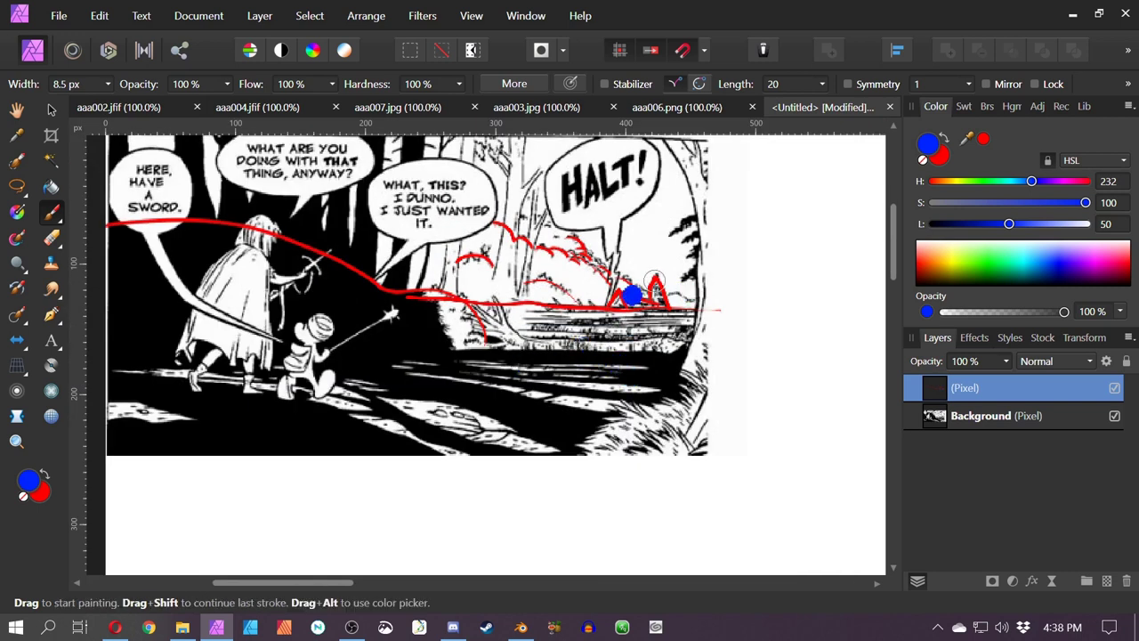
# Try short blue strokes around the tree roots beside the distant clearing, and undo them
pyautogui.moveTo(484, 389); pyautogui.dragTo(568, 407)
pyautogui.hotkey('ctrl', 'z')
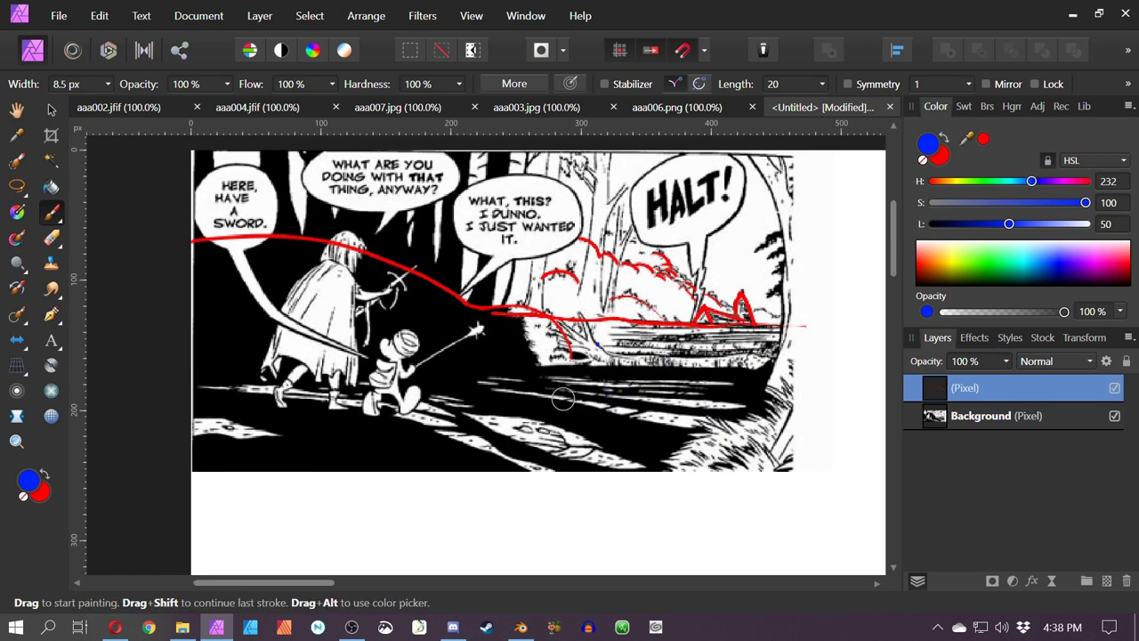
pyautogui.moveTo(607, 356)
pyautogui.mouseDown()
pyautogui.moveTo(575, 299)
pyautogui.moveTo(594, 347)
pyautogui.mouseUp()
pyautogui.moveTo(541, 322); pyautogui.dragTo(598, 354)
pyautogui.hotkey('ctrl', 'z')
pyautogui.hotkey('ctrl', 'z')
pyautogui.hotkey('ctrl', 'z')
pyautogui.hotkey('ctrl', 'z')
# Delete the pixel layer with the red lines and close the untitled comic panel document
pyautogui.click(1124, 581)
pyautogui.moveTo(605, 364)
pyautogui.mouseDown()
pyautogui.moveTo(630, 425)
pyautogui.moveTo(611, 421)
pyautogui.mouseUp()
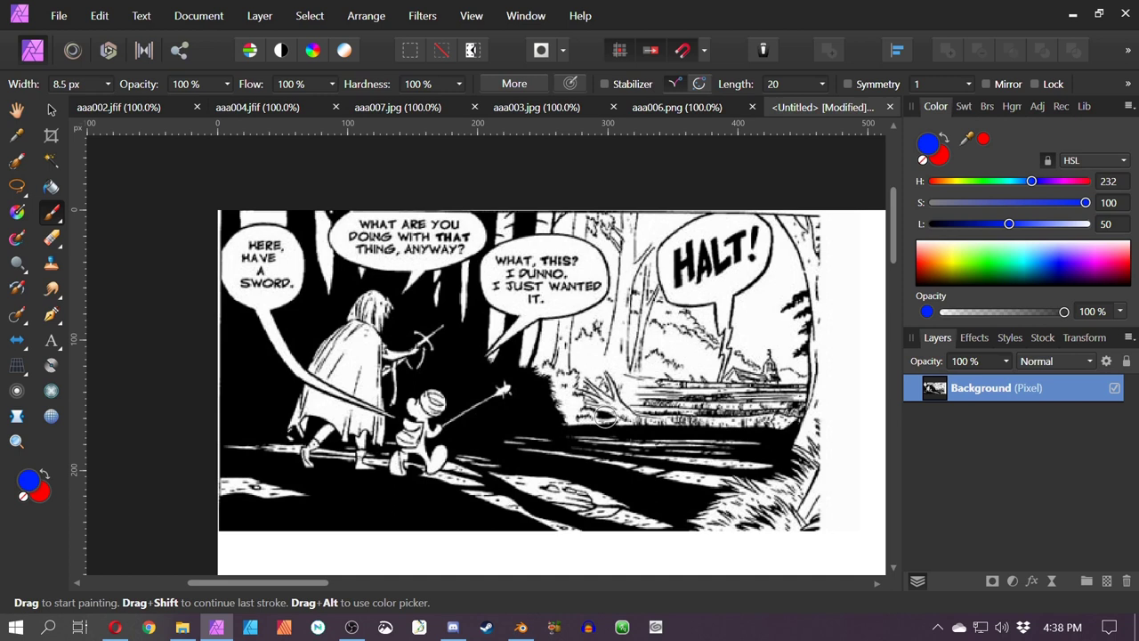
pyautogui.press('space')
pyautogui.moveTo(670, 379)
pyautogui.mouseDown()
pyautogui.moveTo(627, 420)
pyautogui.moveTo(632, 383)
pyautogui.mouseUp()
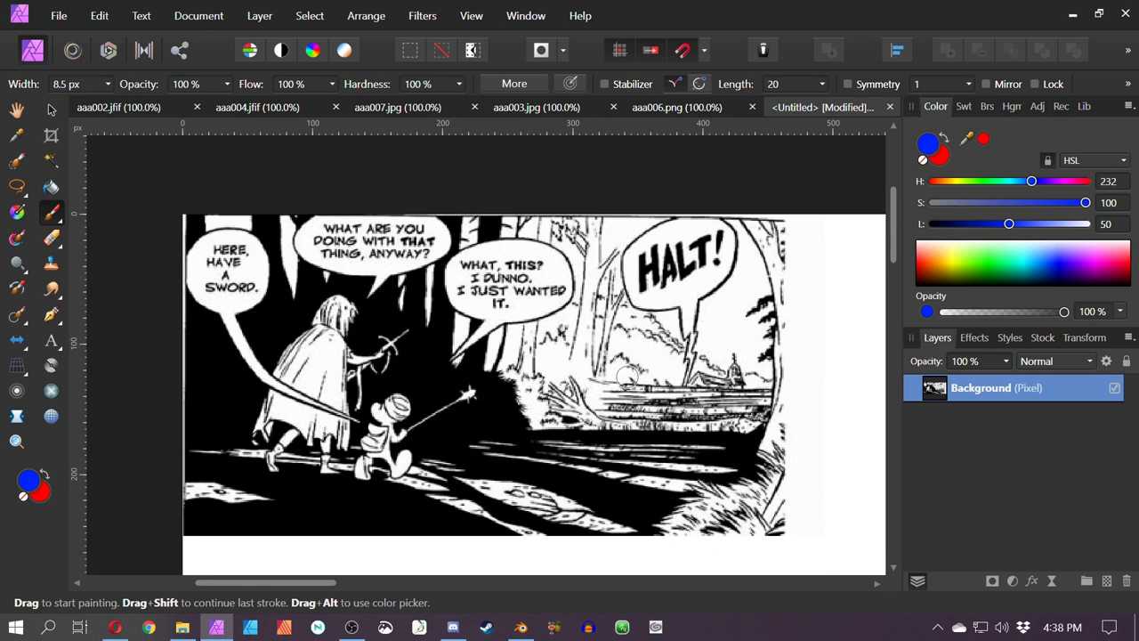
pyautogui.click(892, 108)
pyautogui.click(563, 325)
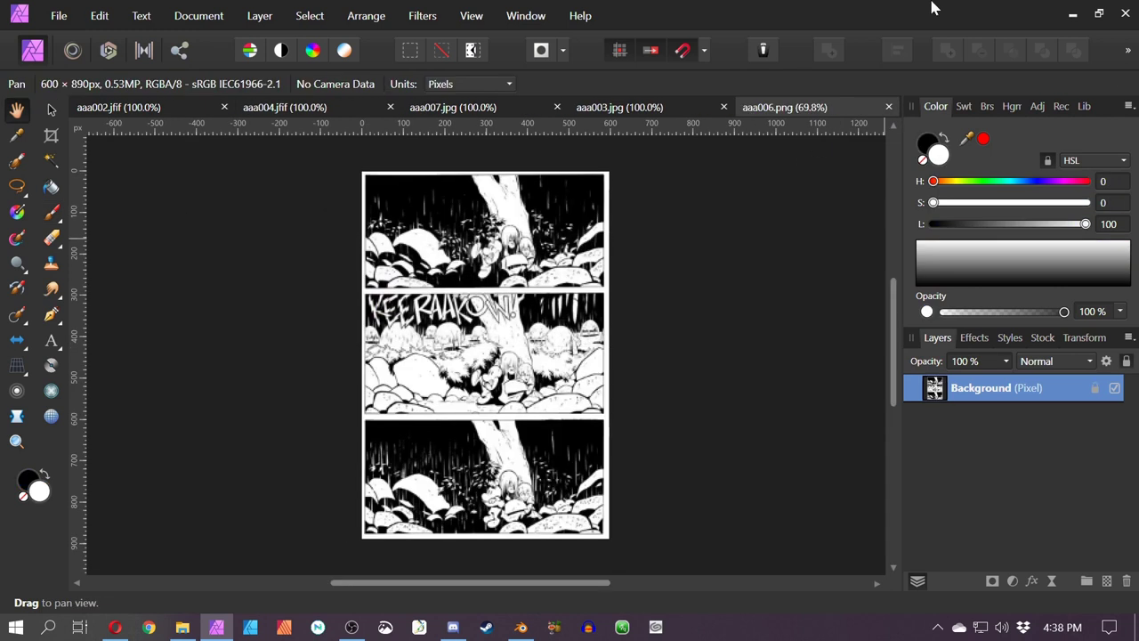
# Outline the middle panel of aaa006.png with a red paint brush frame
pyautogui.scroll(3, 552, 338)
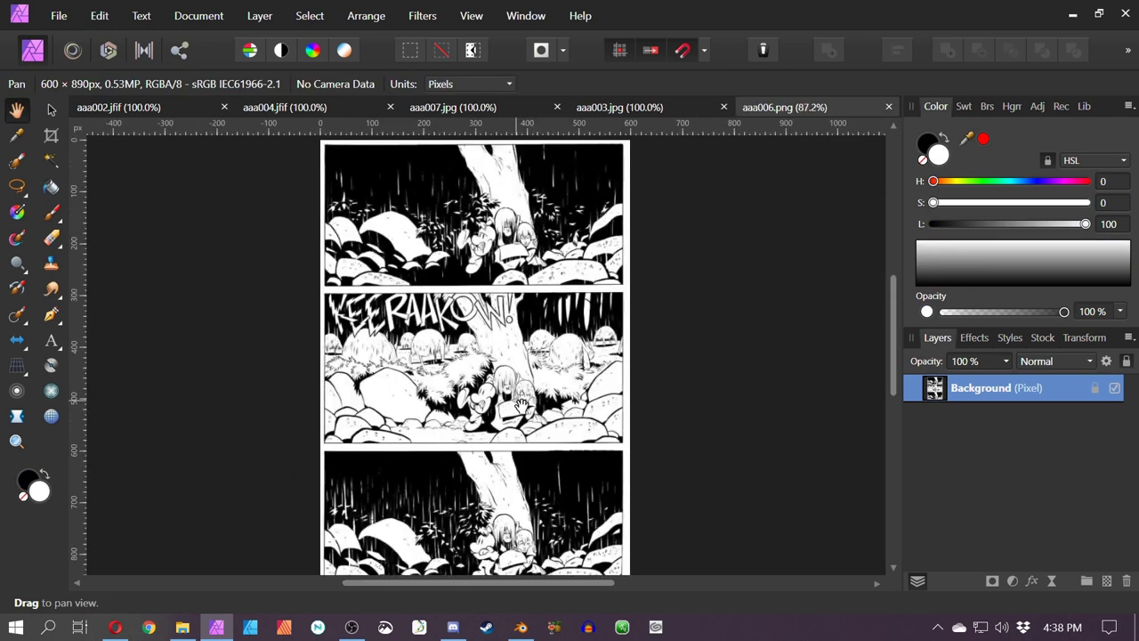
pyautogui.click(52, 218)
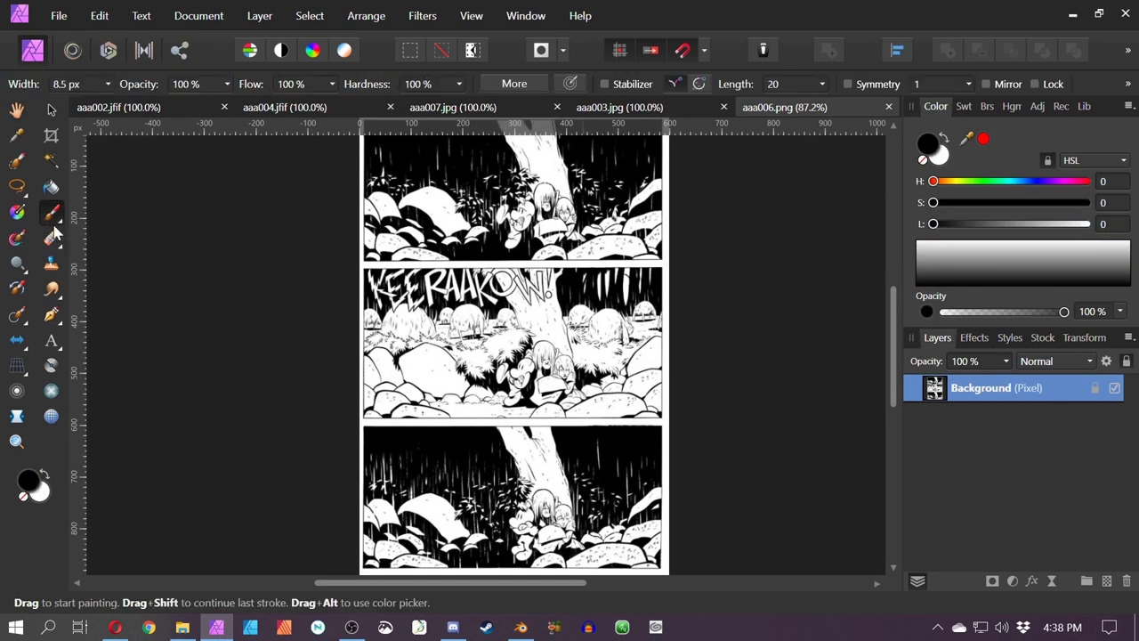
pyautogui.click(984, 138)
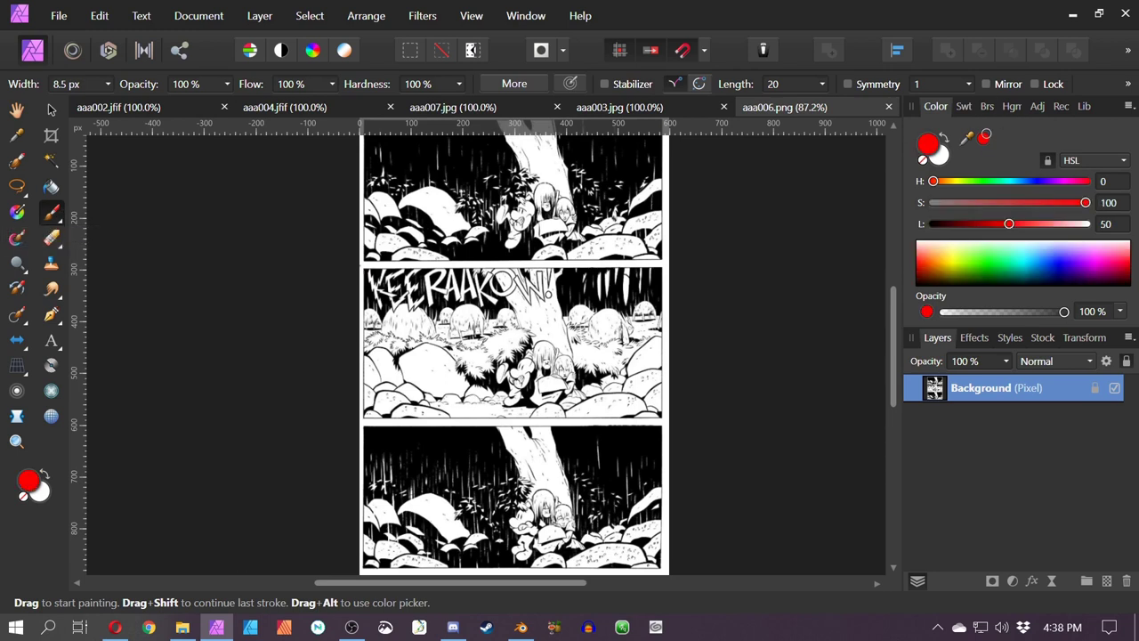
pyautogui.moveTo(360, 265); pyautogui.dragTo(360, 272)
pyautogui.moveTo(360, 361)
pyautogui.mouseDown()
pyautogui.moveTo(360, 431)
pyautogui.moveTo(665, 421)
pyautogui.moveTo(666, 267)
pyautogui.moveTo(361, 265)
pyautogui.mouseUp()
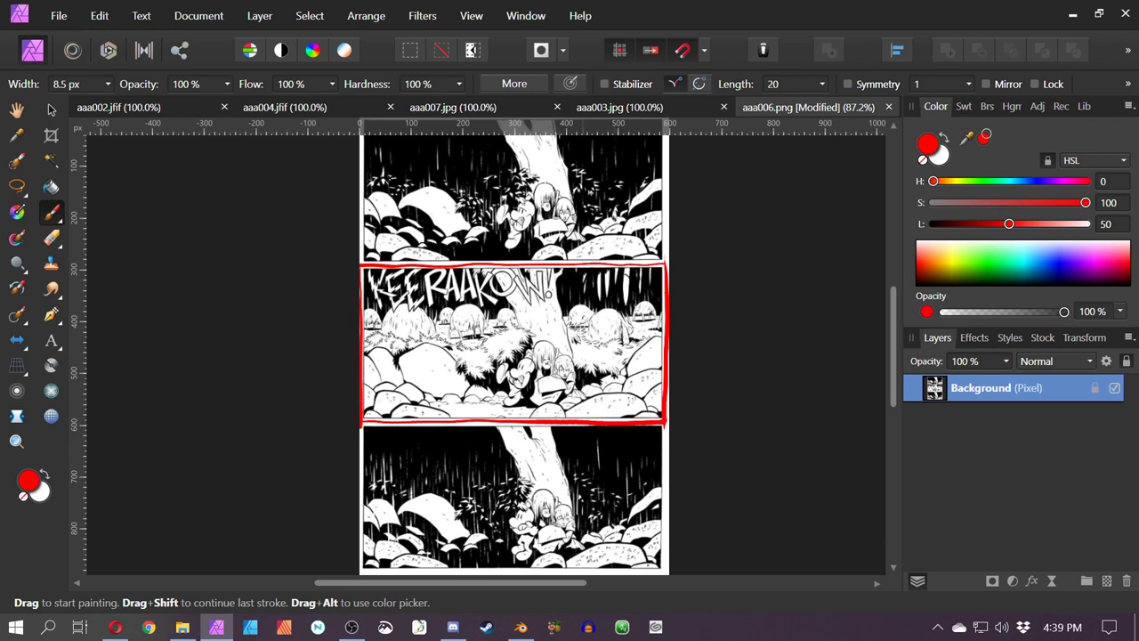
# Try a short red stroke on the middle panel's tree trunk, and undo it
pyautogui.press('space')
pyautogui.moveTo(710, 253); pyautogui.dragTo(692, 323)
pyautogui.press('space')
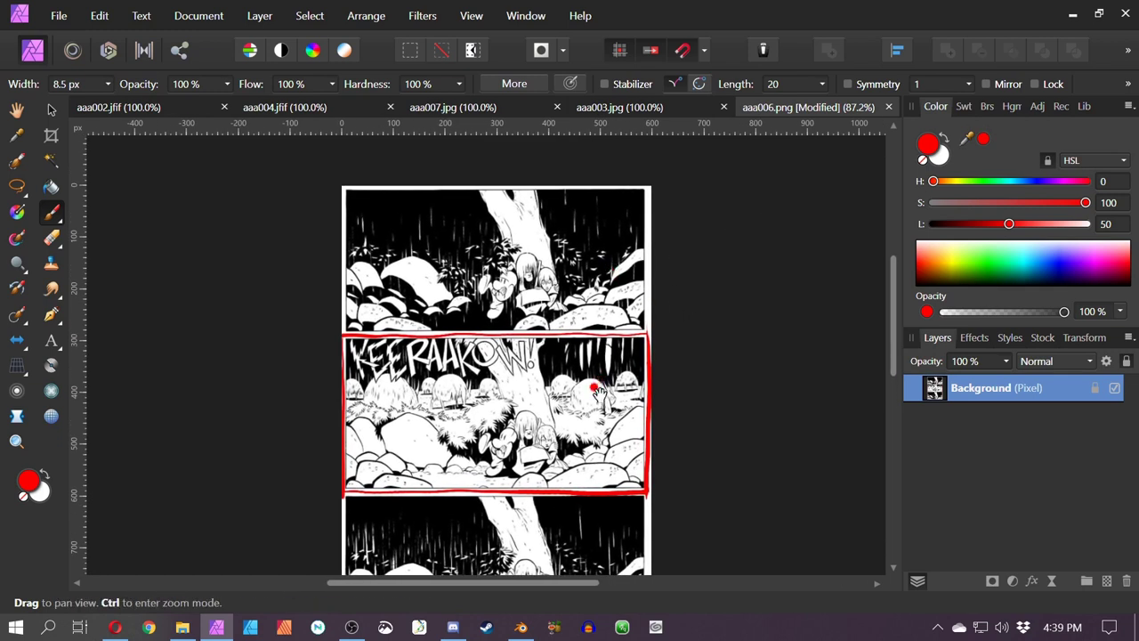
pyautogui.moveTo(587, 386); pyautogui.dragTo(607, 322)
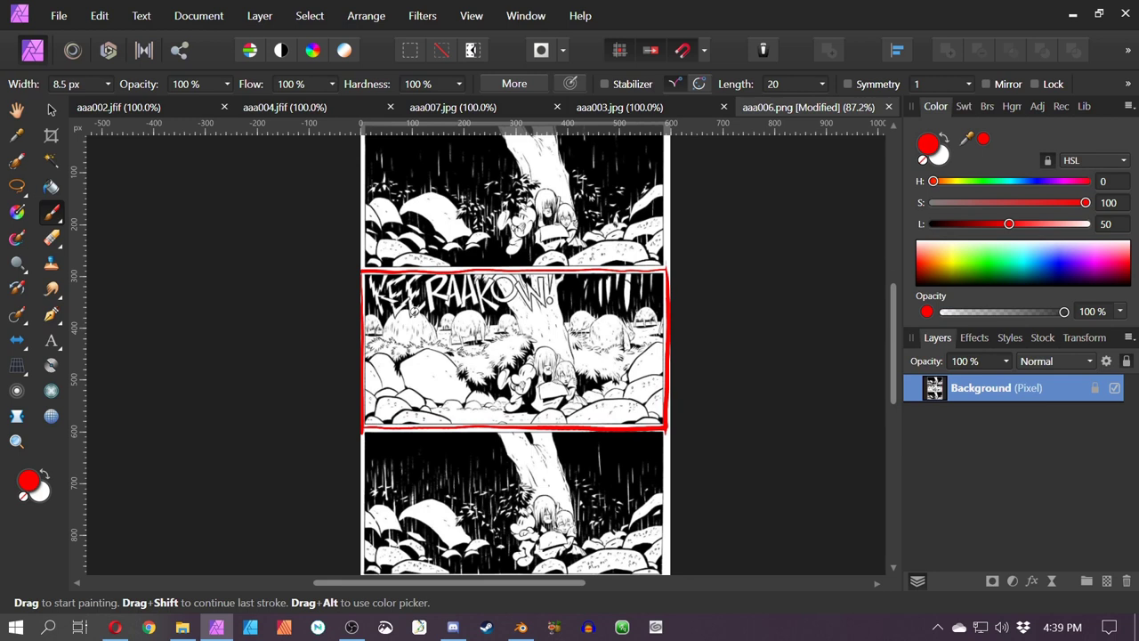
pyautogui.moveTo(525, 301)
pyautogui.mouseDown()
pyautogui.moveTo(485, 366)
pyautogui.moveTo(560, 361)
pyautogui.moveTo(552, 349)
pyautogui.mouseUp()
pyautogui.hotkey('ctrl', 'z')
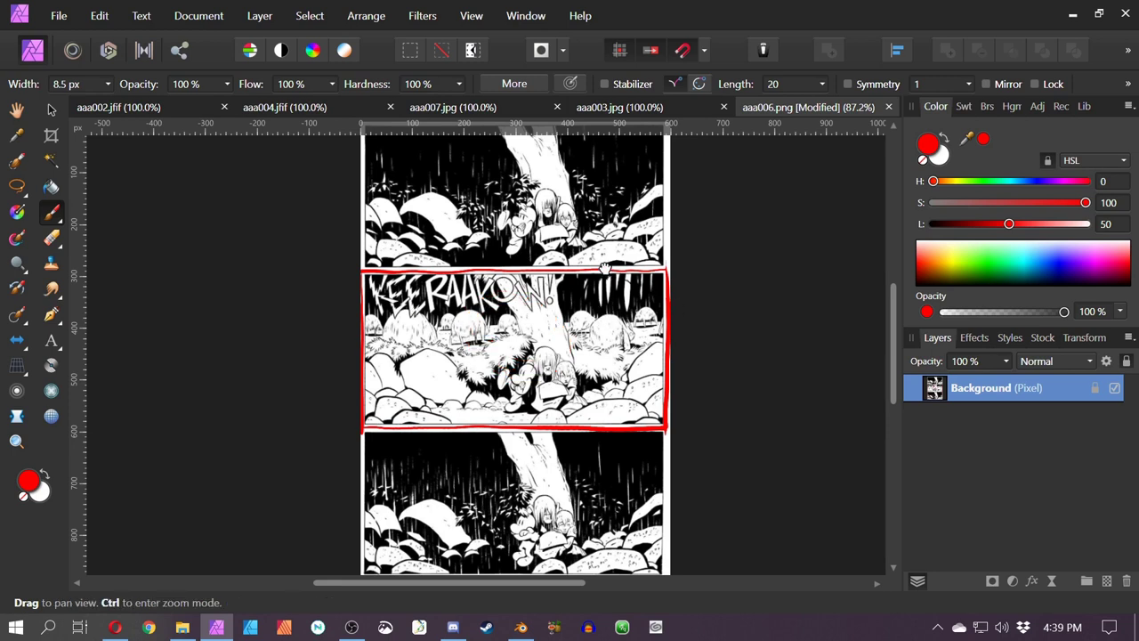
# Mark the top panel with a circled red 1 in its corner
pyautogui.moveTo(571, 206); pyautogui.dragTo(583, 327)
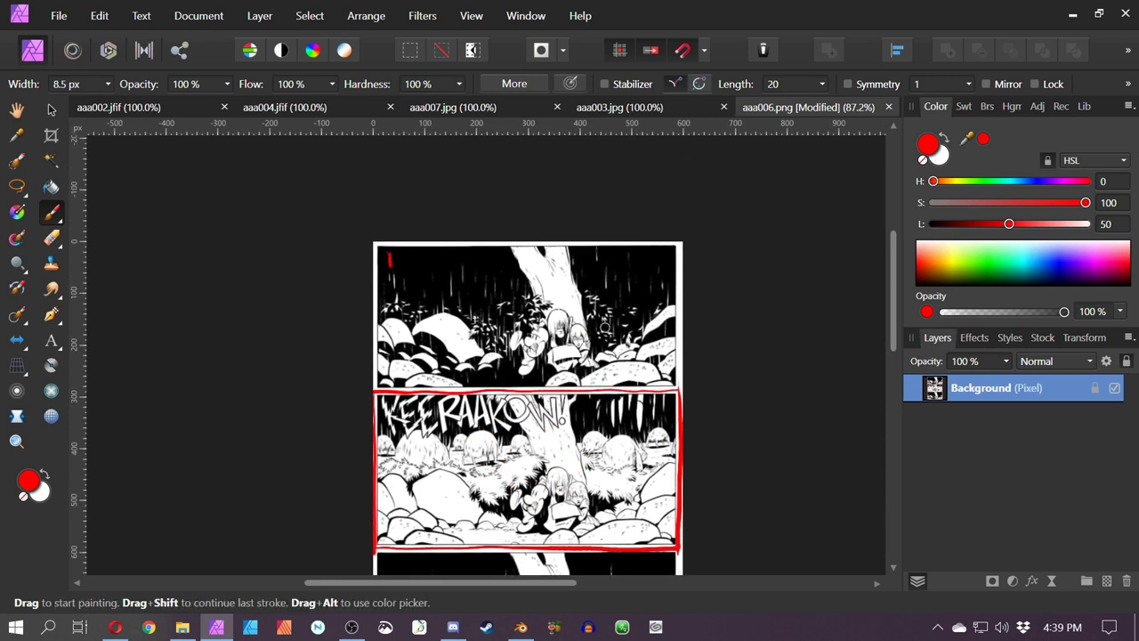
pyautogui.scroll(-5, 605, 328)
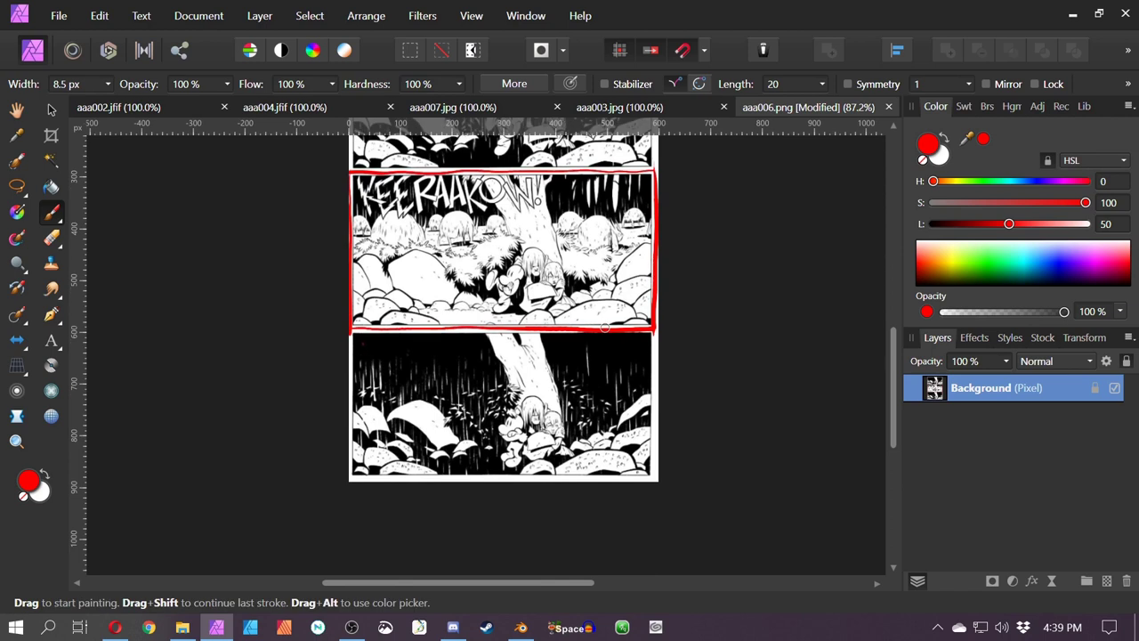
# Mark the bottom panel with a circled red 2 in its corner
pyautogui.moveTo(364, 340)
pyautogui.mouseDown()
pyautogui.moveTo(375, 353)
pyautogui.moveTo(371, 337)
pyautogui.mouseUp()
pyautogui.moveTo(564, 268); pyautogui.dragTo(583, 392)
pyautogui.moveTo(613, 320); pyautogui.dragTo(603, 269)
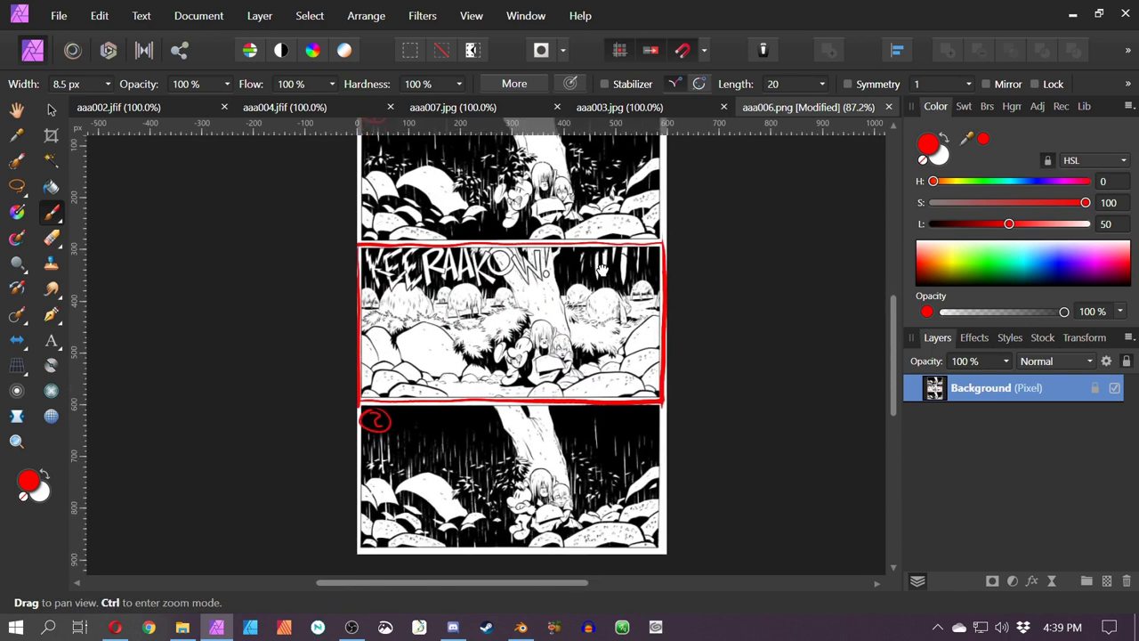
pyautogui.moveTo(606, 309)
pyautogui.mouseDown()
pyautogui.moveTo(621, 389)
pyautogui.moveTo(610, 304)
pyautogui.mouseUp()
pyautogui.scroll(3, 511, 479)
pyautogui.moveTo(509, 478); pyautogui.dragTo(498, 405)
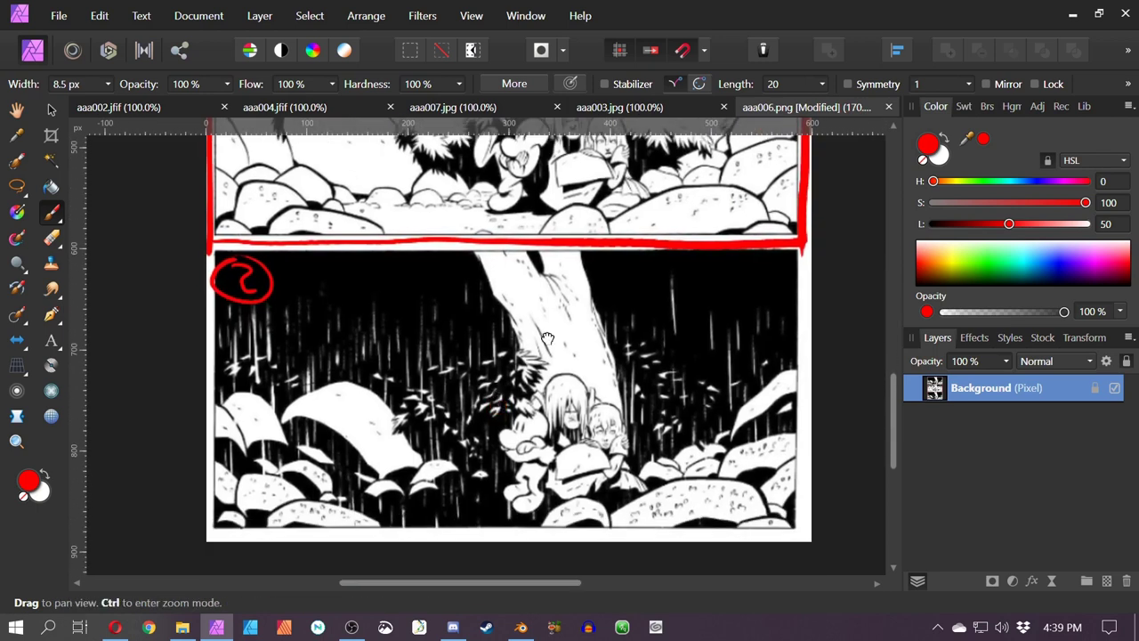
pyautogui.moveTo(543, 335); pyautogui.dragTo(599, 413)
# Replace the circled number on the bottom panel with a circled red 3
pyautogui.hotkey('ctrl', 'z')
pyautogui.hotkey('ctrl', 'z')
pyautogui.moveTo(298, 350); pyautogui.dragTo(298, 370)
pyautogui.moveTo(290, 334); pyautogui.dragTo(294, 333)
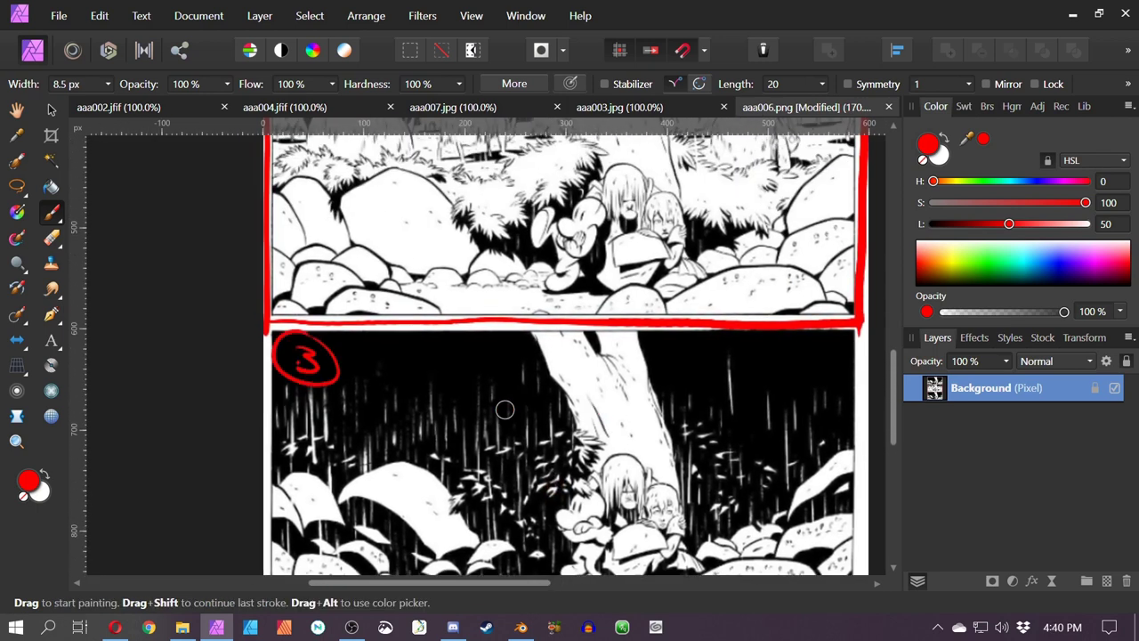
# Try marking the foliage beside the leaning tree trunk in red, and undo the marks
pyautogui.scroll(-2, 595, 403)
pyautogui.moveTo(640, 444)
pyautogui.mouseDown()
pyautogui.moveTo(644, 612)
pyautogui.moveTo(661, 482)
pyautogui.moveTo(644, 234)
pyautogui.mouseUp()
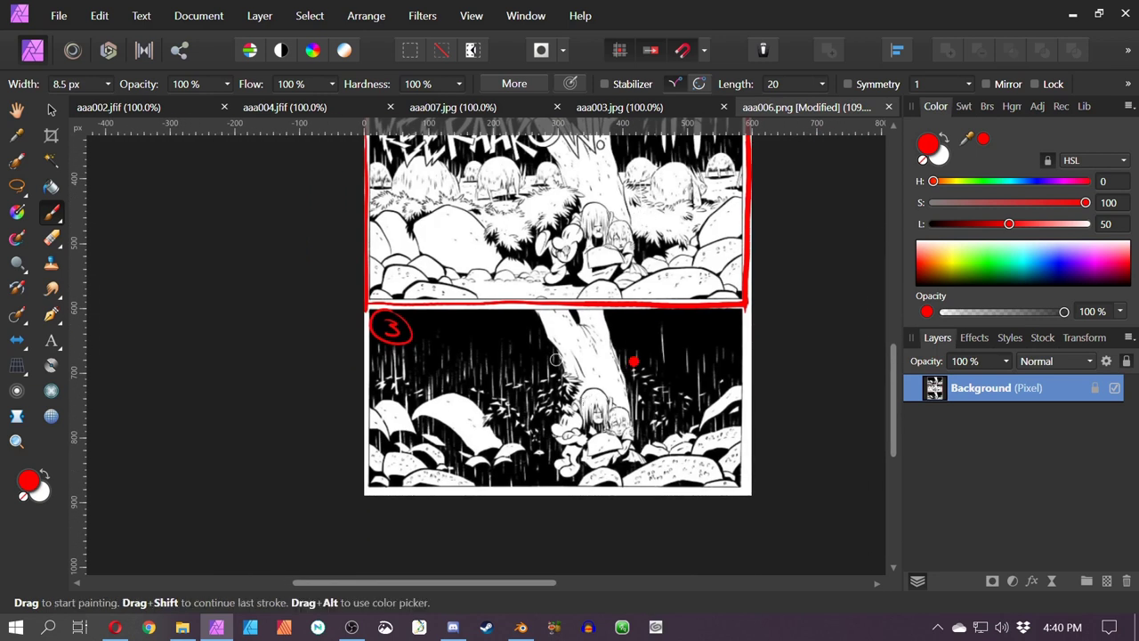
pyautogui.moveTo(692, 377); pyautogui.dragTo(705, 444)
pyautogui.moveTo(642, 334); pyautogui.dragTo(676, 499)
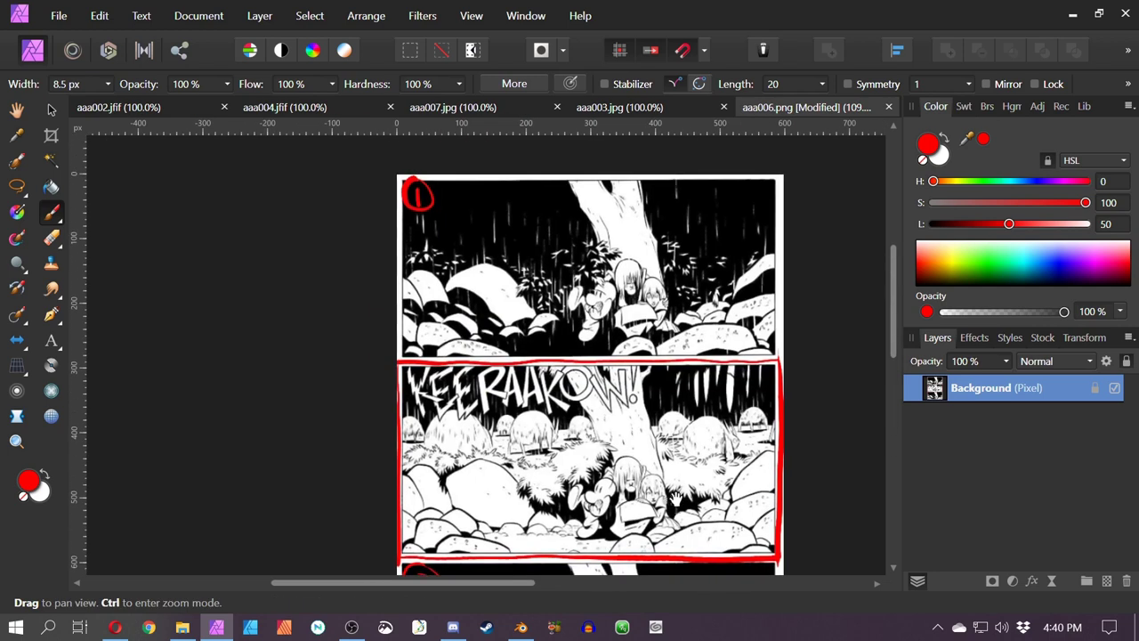
pyautogui.scroll(5, 569, 261)
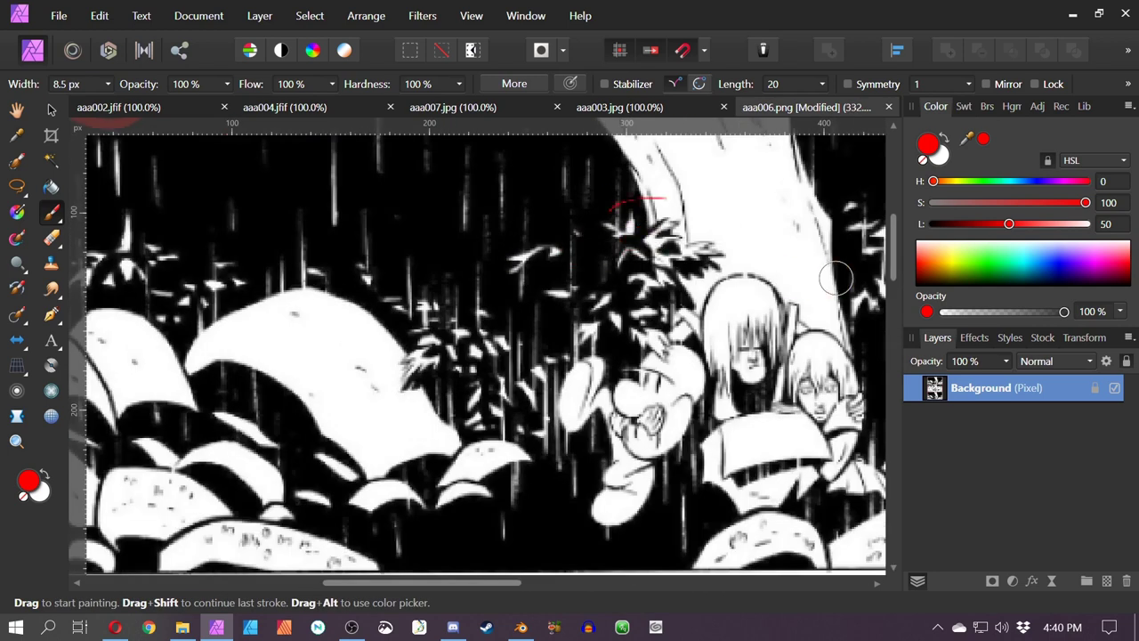
pyautogui.moveTo(654, 200); pyautogui.dragTo(676, 200)
pyautogui.click(817, 383)
pyautogui.moveTo(658, 543)
pyautogui.mouseDown()
pyautogui.moveTo(659, 112)
pyautogui.moveTo(668, 110)
pyautogui.mouseUp()
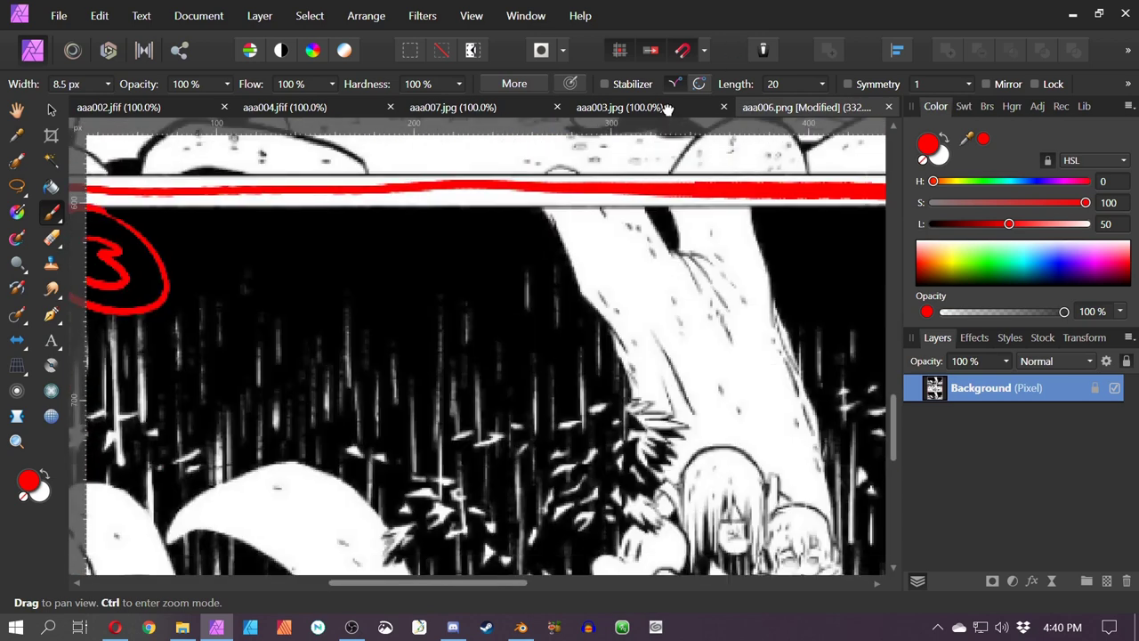
pyautogui.moveTo(642, 343); pyautogui.dragTo(618, 309)
pyautogui.moveTo(587, 356)
pyautogui.mouseDown()
pyautogui.moveTo(614, 516)
pyautogui.moveTo(618, 304)
pyautogui.moveTo(593, 552)
pyautogui.mouseUp()
pyautogui.hotkey('ctrl', 'z')
pyautogui.scroll(-4, 617, 334)
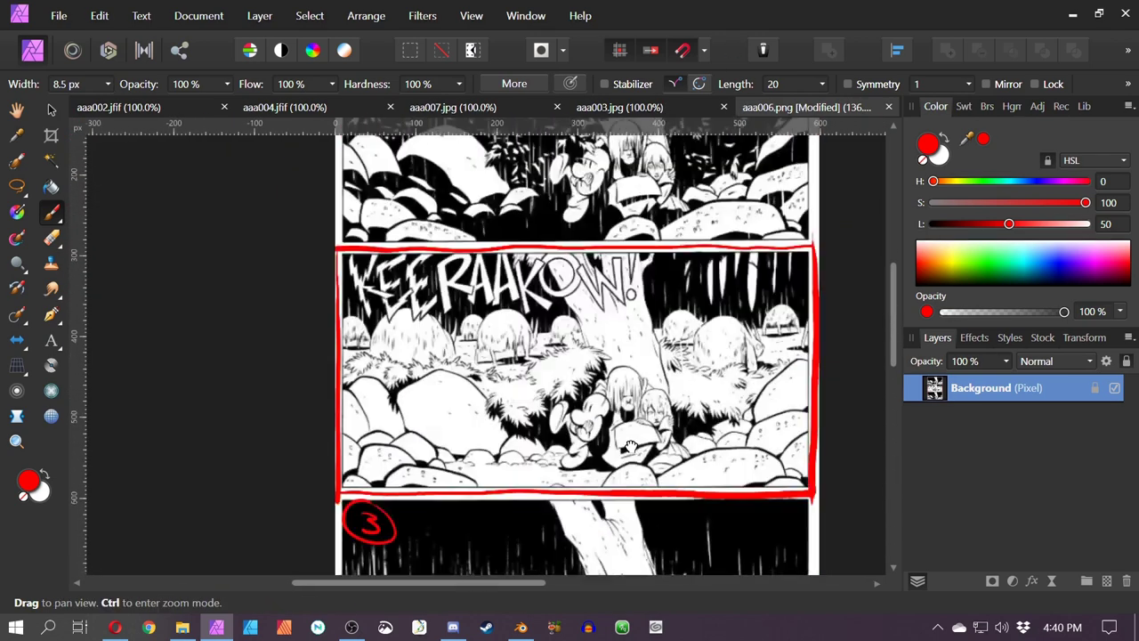
pyautogui.moveTo(649, 265); pyautogui.dragTo(633, 229)
pyautogui.scroll(-1, 613, 318)
pyautogui.moveTo(637, 293); pyautogui.dragTo(622, 348)
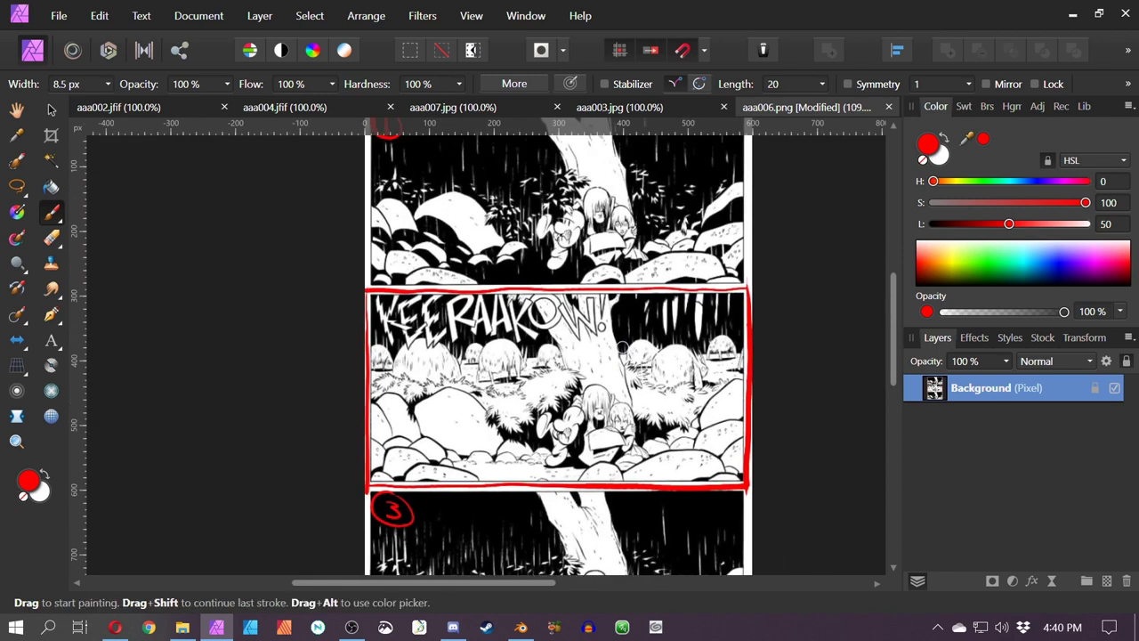
pyautogui.scroll(-1, 633, 358)
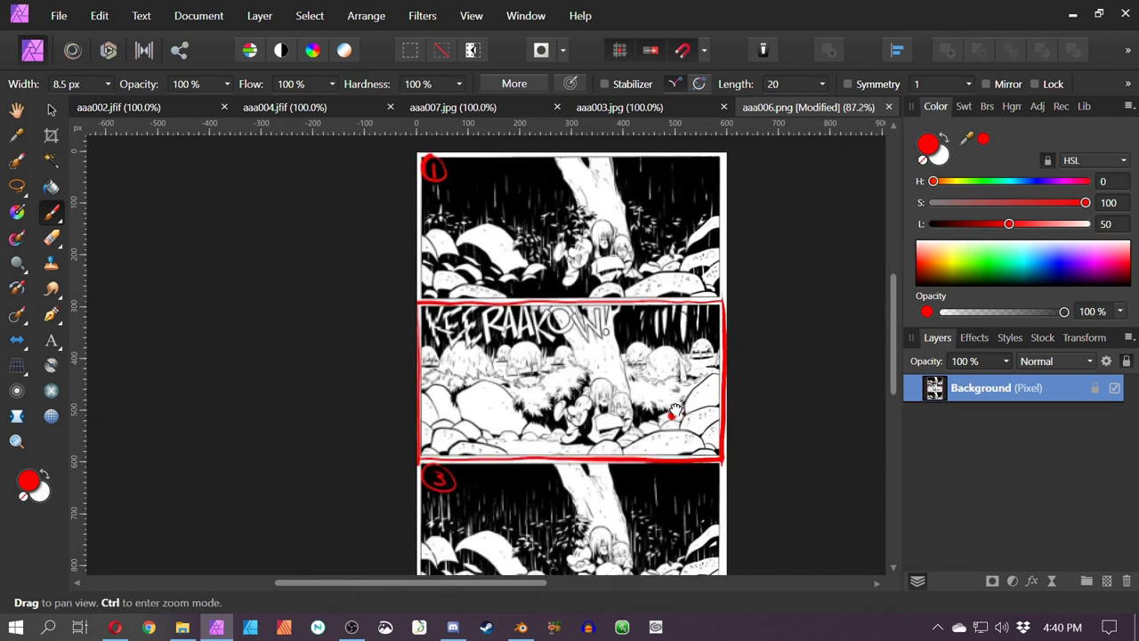
pyautogui.moveTo(672, 413); pyautogui.dragTo(619, 346)
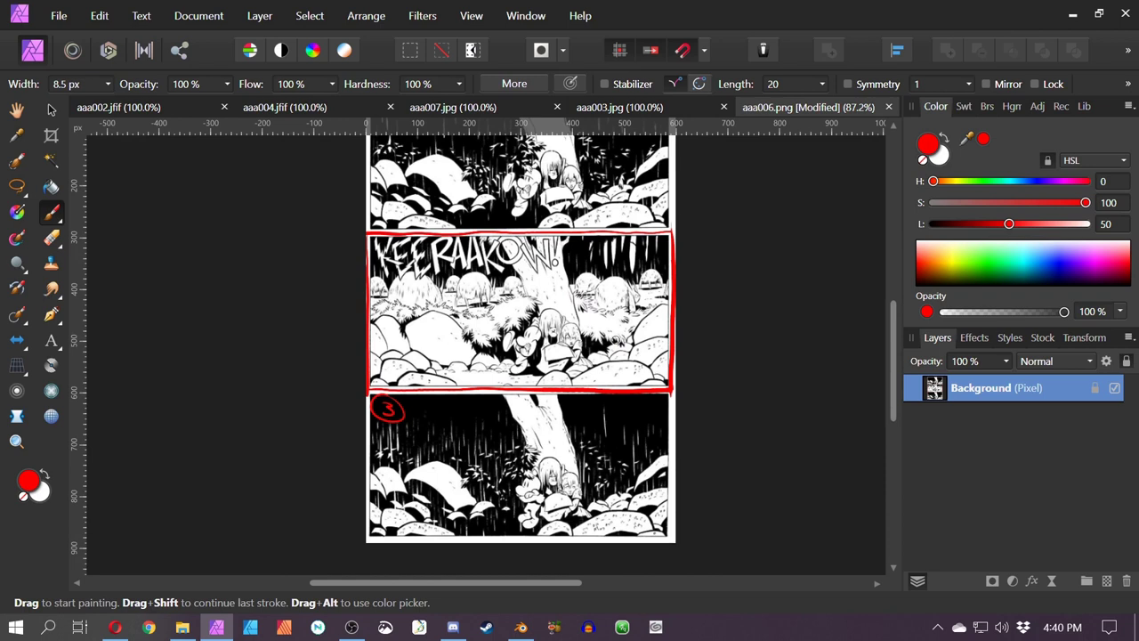
# Try red strokes on the shrubs and tree trunk in the middle panel, and undo them
pyautogui.moveTo(505, 309); pyautogui.dragTo(534, 323)
pyautogui.moveTo(569, 254)
pyautogui.mouseDown()
pyautogui.moveTo(570, 369)
pyautogui.moveTo(551, 374)
pyautogui.moveTo(614, 340)
pyautogui.moveTo(557, 364)
pyautogui.moveTo(587, 336)
pyautogui.moveTo(575, 347)
pyautogui.moveTo(565, 298)
pyautogui.mouseUp()
pyautogui.hotkey('ctrl', 'z')
pyautogui.hotkey('ctrl', 'z')
# Try scribbling red over the dark sky and foliage on both sides of the tree in the top panel, and undo the strokes
pyautogui.press('space')
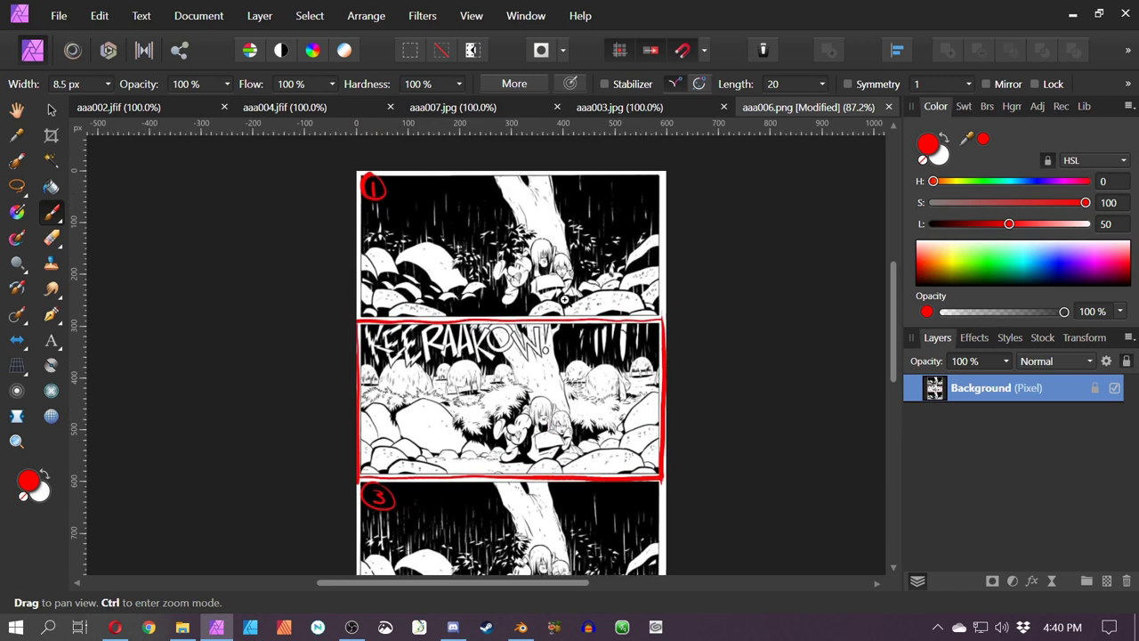
pyautogui.scroll(4, 549, 249)
pyautogui.moveTo(550, 250); pyautogui.dragTo(610, 355)
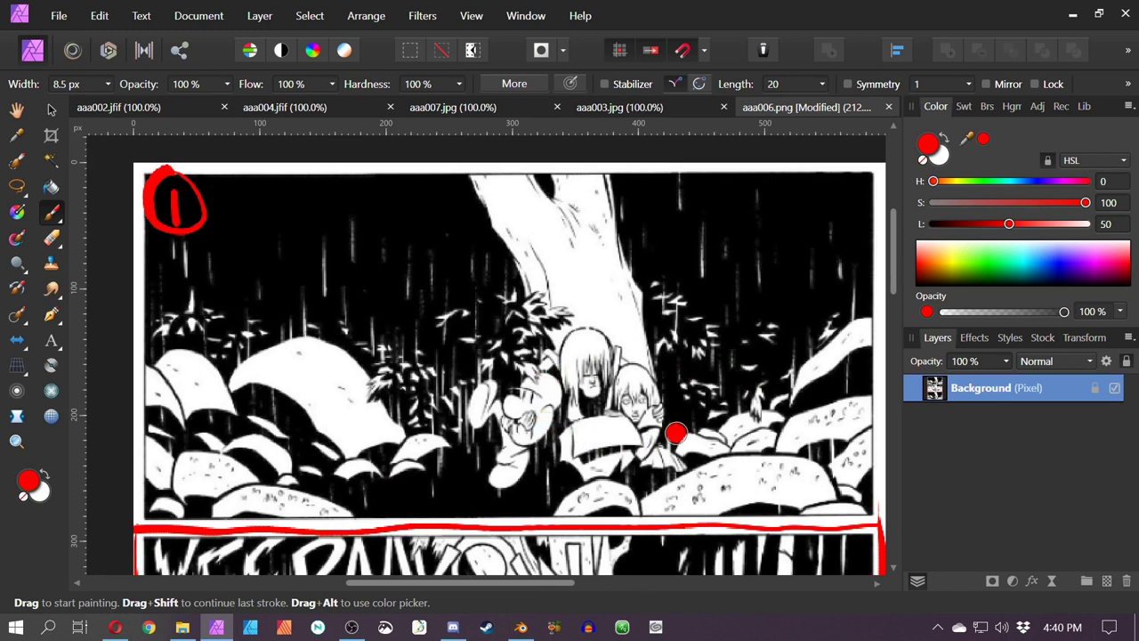
pyautogui.click(719, 458)
pyautogui.moveTo(722, 389); pyautogui.dragTo(699, 412)
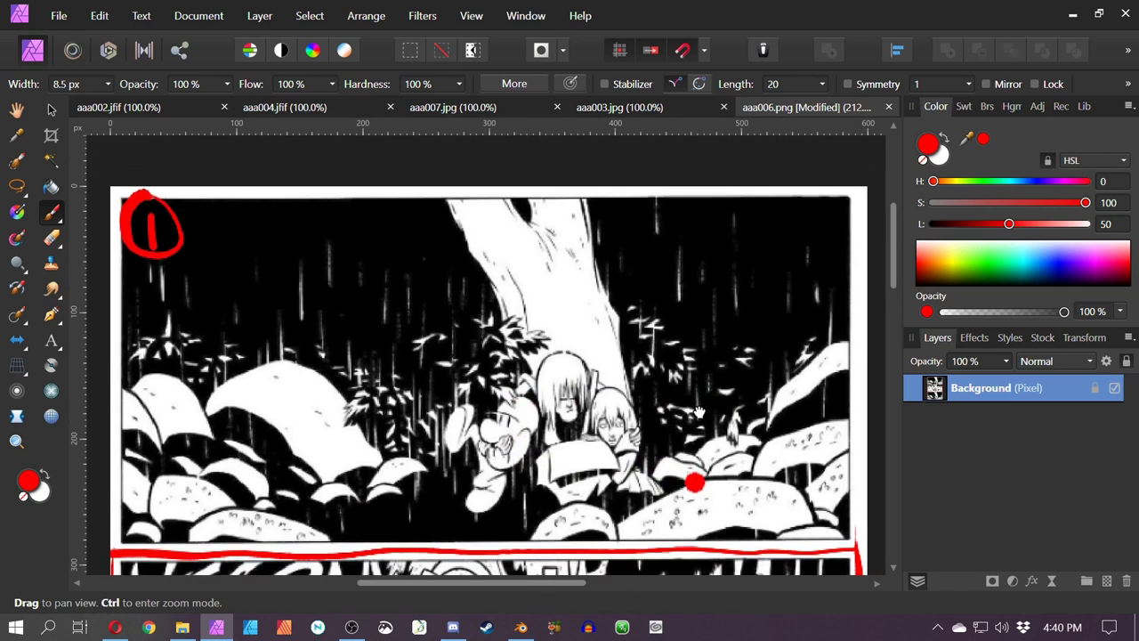
pyautogui.hotkey('ctrl', 'z')
pyautogui.moveTo(378, 206)
pyautogui.mouseDown()
pyautogui.moveTo(431, 251)
pyautogui.moveTo(290, 256)
pyautogui.moveTo(205, 276)
pyautogui.moveTo(330, 343)
pyautogui.moveTo(414, 369)
pyautogui.moveTo(489, 325)
pyautogui.moveTo(476, 351)
pyautogui.mouseUp()
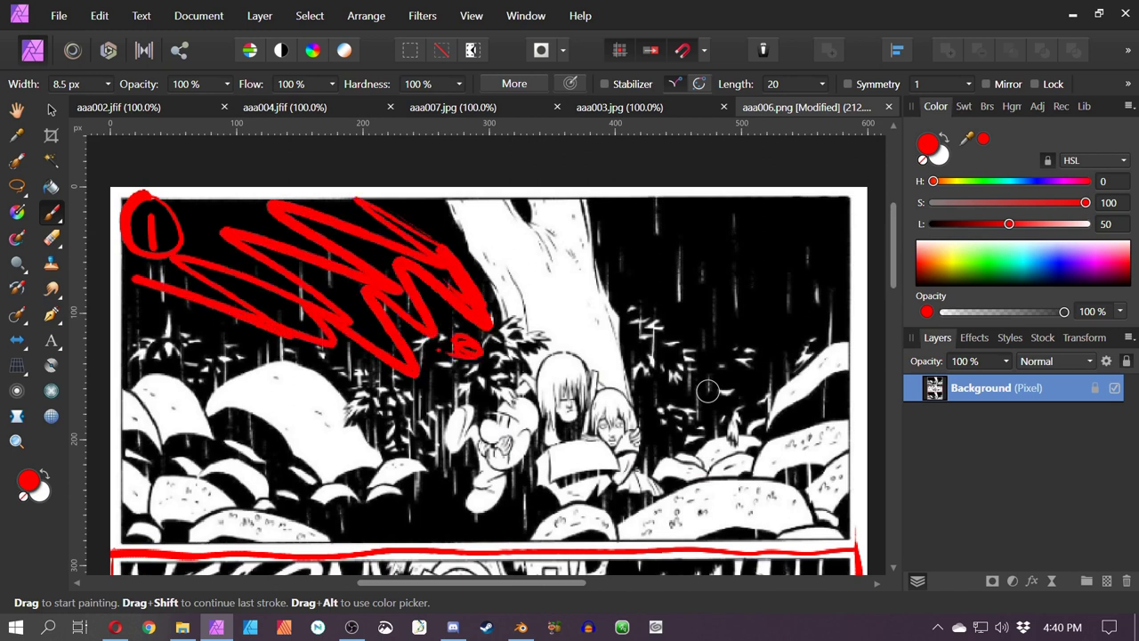
pyautogui.moveTo(405, 382); pyautogui.dragTo(412, 402)
pyautogui.moveTo(658, 347)
pyautogui.mouseDown()
pyautogui.moveTo(634, 303)
pyautogui.moveTo(712, 338)
pyautogui.moveTo(810, 276)
pyautogui.moveTo(641, 284)
pyautogui.mouseUp()
pyautogui.hotkey('ctrl', 'z')
pyautogui.hotkey('ctrl', 'z')
pyautogui.hotkey('ctrl', 'z')
pyautogui.hotkey('ctrl', 'z')
pyautogui.hotkey('ctrl', 'z')
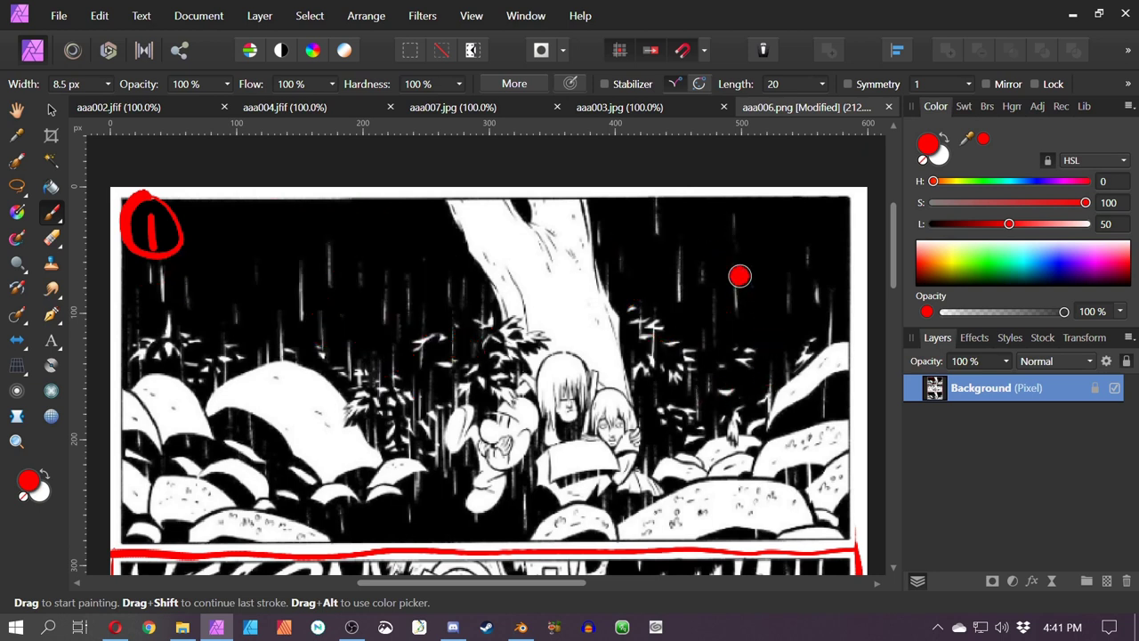
# Mark the dark gaps between the boulders, beneath the shrubs and around the seated figures in the middle panel with red strokes
pyautogui.moveTo(636, 334); pyautogui.dragTo(638, 335)
pyautogui.press('space')
pyautogui.moveTo(572, 559)
pyautogui.mouseDown()
pyautogui.moveTo(625, 374)
pyautogui.moveTo(622, 251)
pyautogui.mouseUp()
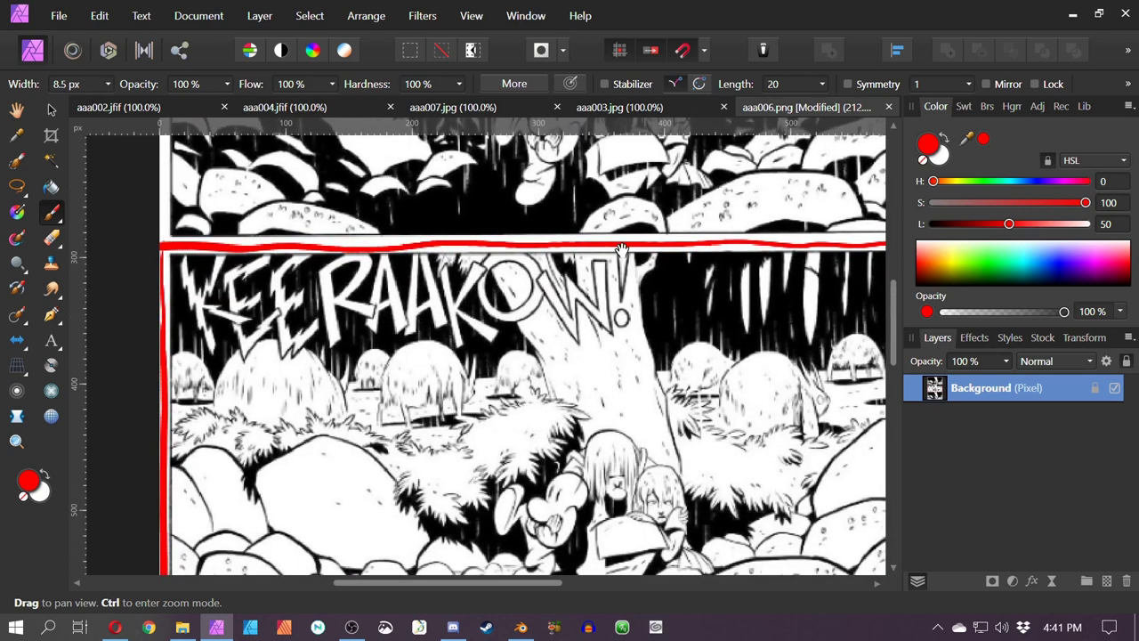
pyautogui.moveTo(649, 371); pyautogui.dragTo(616, 308)
pyautogui.moveTo(567, 369); pyautogui.dragTo(527, 354)
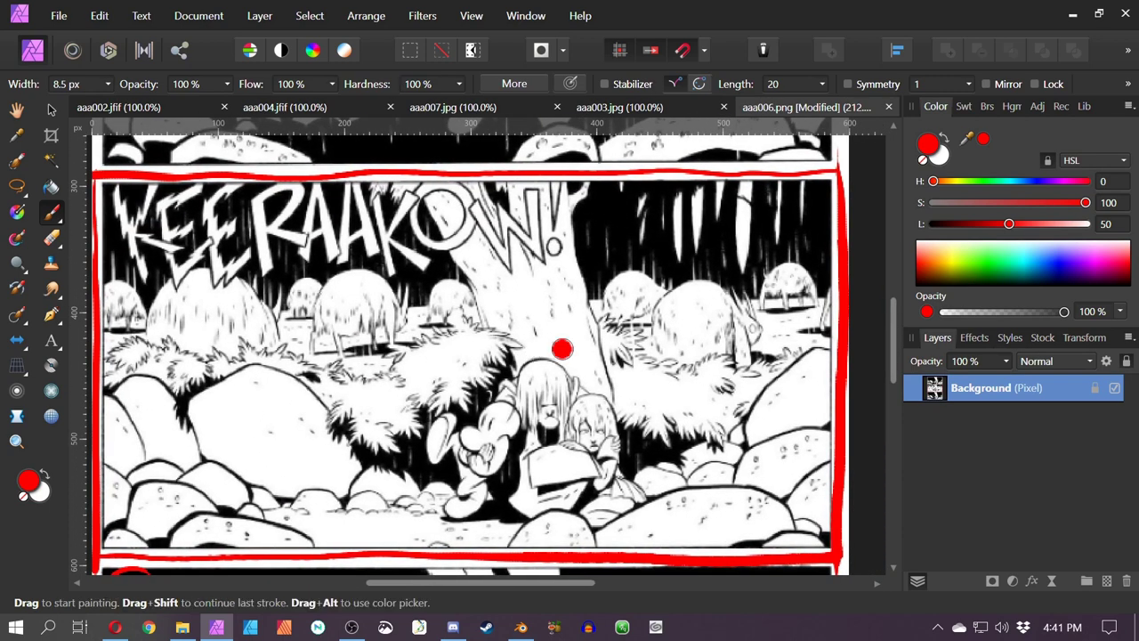
pyautogui.moveTo(537, 353); pyautogui.dragTo(544, 367)
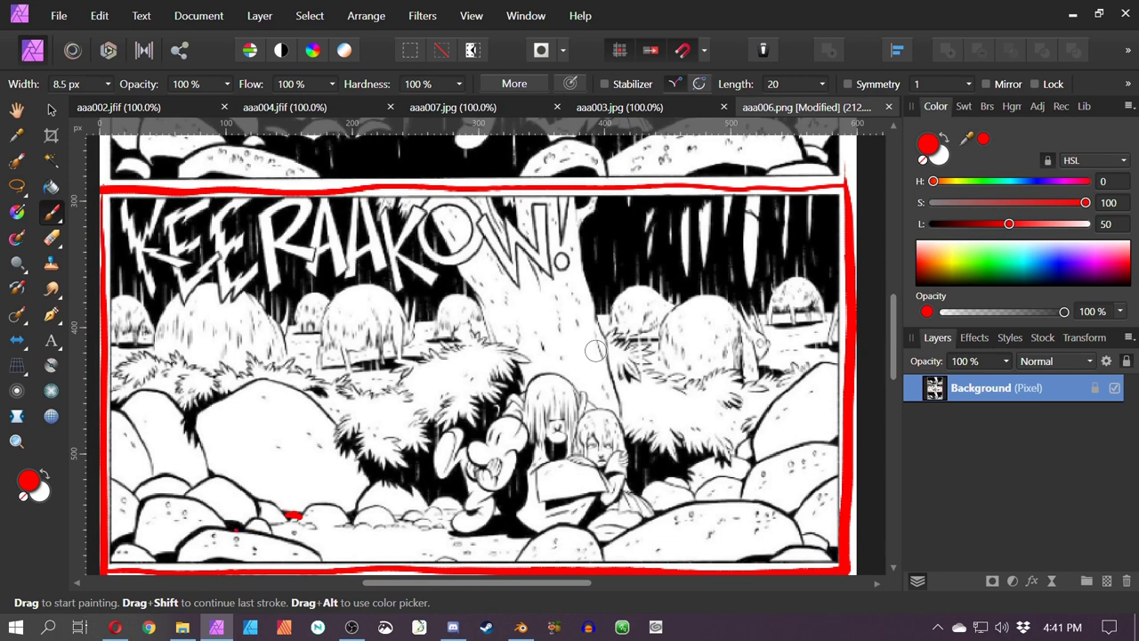
pyautogui.moveTo(395, 485)
pyautogui.mouseDown()
pyautogui.moveTo(436, 486)
pyautogui.moveTo(427, 458)
pyautogui.moveTo(459, 478)
pyautogui.mouseUp()
pyautogui.moveTo(511, 386); pyautogui.dragTo(473, 430)
pyautogui.moveTo(629, 460)
pyautogui.mouseDown()
pyautogui.moveTo(690, 455)
pyautogui.moveTo(743, 507)
pyautogui.mouseUp()
# Trace red arcs over the tops of the rounded shaggy creatures behind the shrubs in the middle panel
pyautogui.moveTo(336, 393)
pyautogui.mouseDown()
pyautogui.moveTo(224, 349)
pyautogui.moveTo(211, 393)
pyautogui.mouseUp()
pyautogui.moveTo(374, 389)
pyautogui.mouseDown()
pyautogui.moveTo(444, 352)
pyautogui.moveTo(467, 389)
pyautogui.mouseUp()
pyautogui.moveTo(382, 355); pyautogui.dragTo(347, 376)
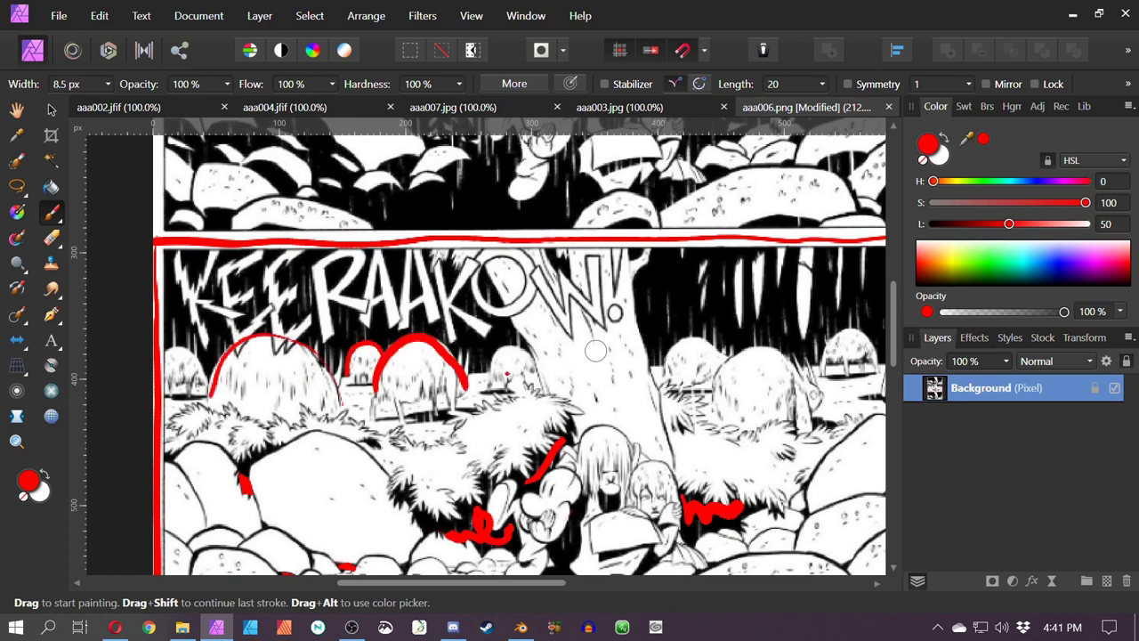
pyautogui.moveTo(489, 372); pyautogui.dragTo(539, 356)
pyautogui.moveTo(713, 411)
pyautogui.mouseDown()
pyautogui.moveTo(725, 361)
pyautogui.moveTo(786, 356)
pyautogui.moveTo(808, 385)
pyautogui.mouseUp()
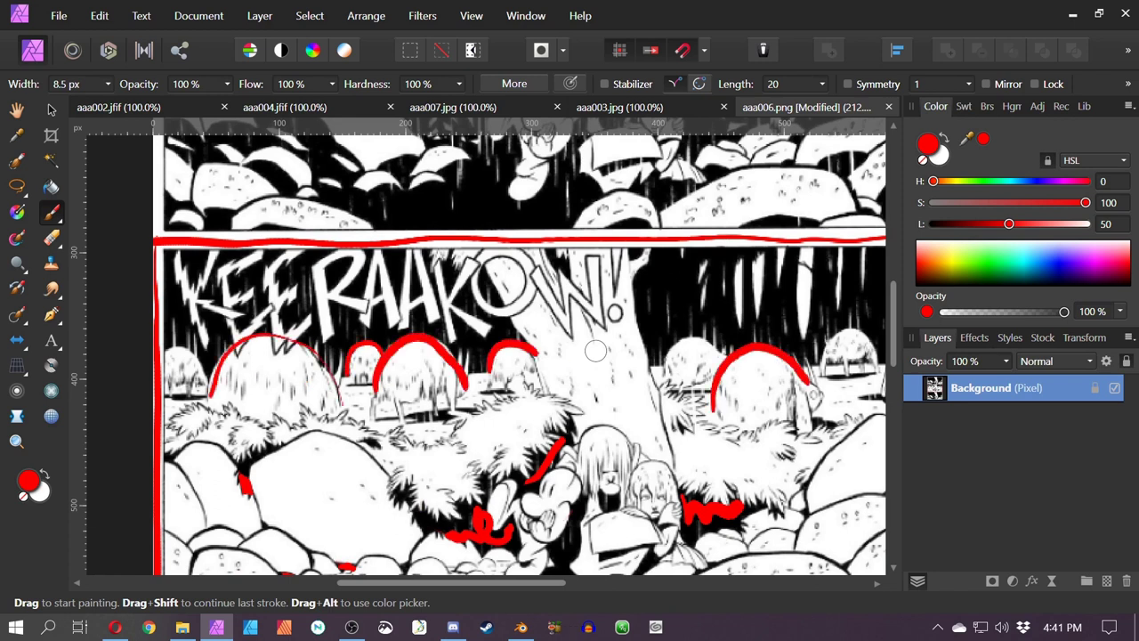
pyautogui.moveTo(728, 357)
pyautogui.mouseDown()
pyautogui.moveTo(687, 337)
pyautogui.moveTo(660, 372)
pyautogui.mouseUp()
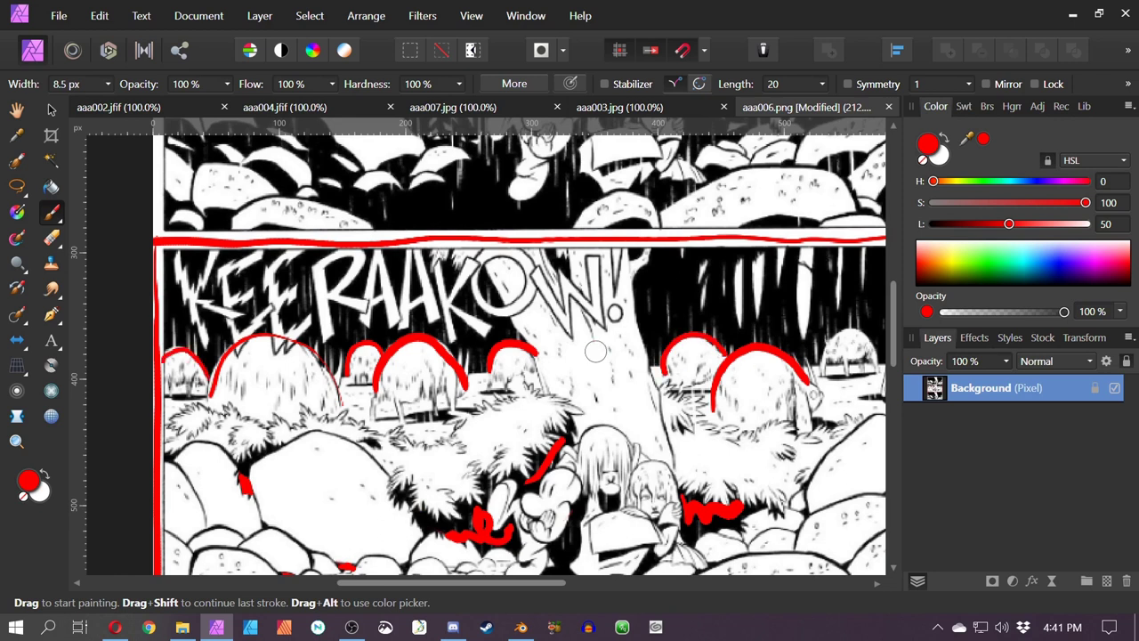
# Outline in red the foreground boulders in front of and to the right of the seated figures in the middle panel
pyautogui.press('space')
pyautogui.moveTo(665, 333); pyautogui.dragTo(630, 327)
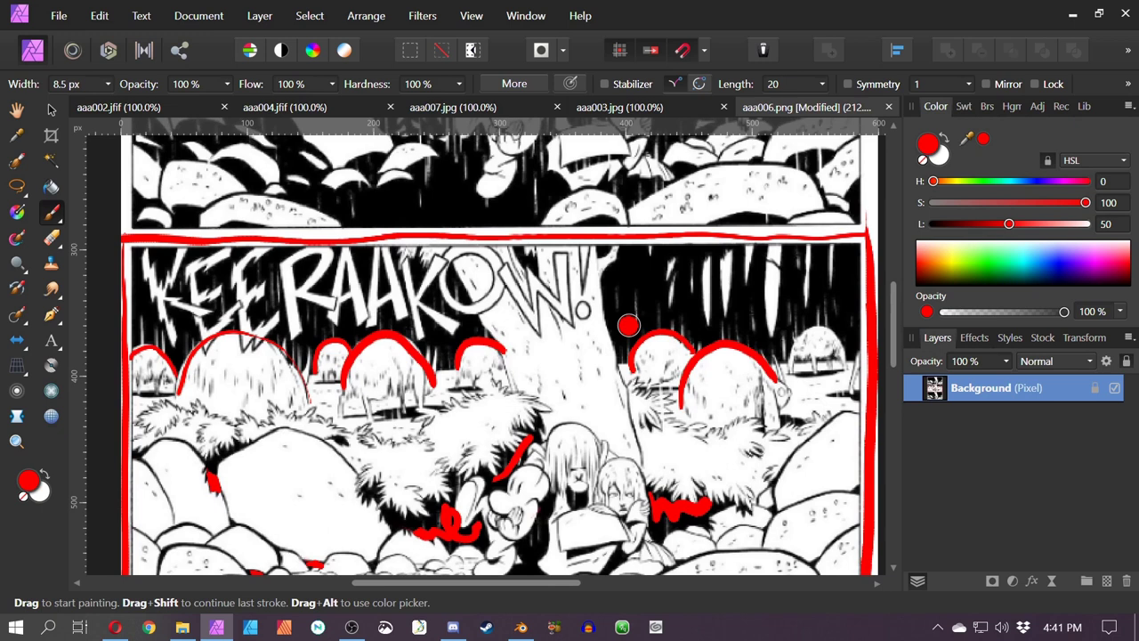
pyautogui.moveTo(643, 439); pyautogui.dragTo(446, 266)
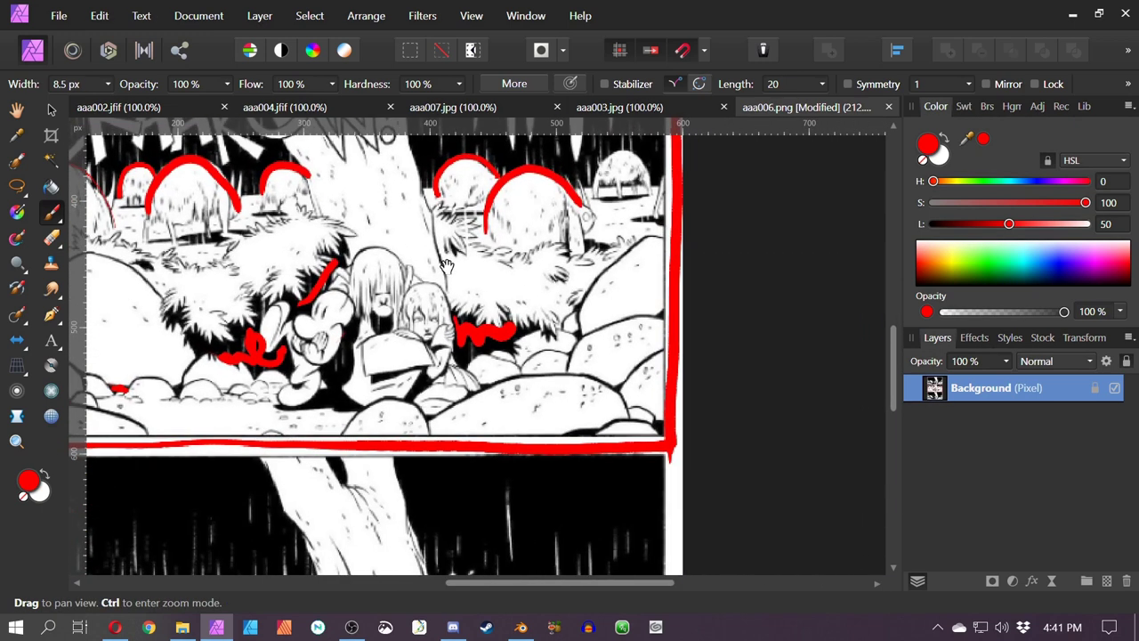
pyautogui.moveTo(432, 429); pyautogui.dragTo(345, 436)
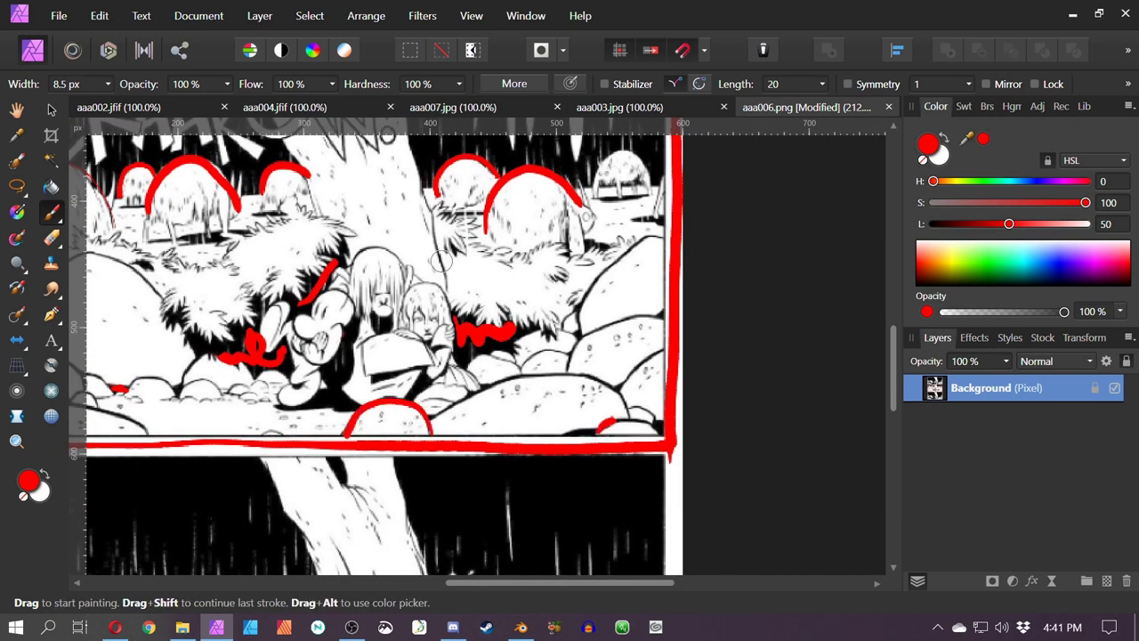
pyautogui.moveTo(614, 418)
pyautogui.mouseDown()
pyautogui.moveTo(653, 420)
pyautogui.moveTo(596, 380)
pyautogui.moveTo(499, 386)
pyautogui.moveTo(461, 422)
pyautogui.mouseUp()
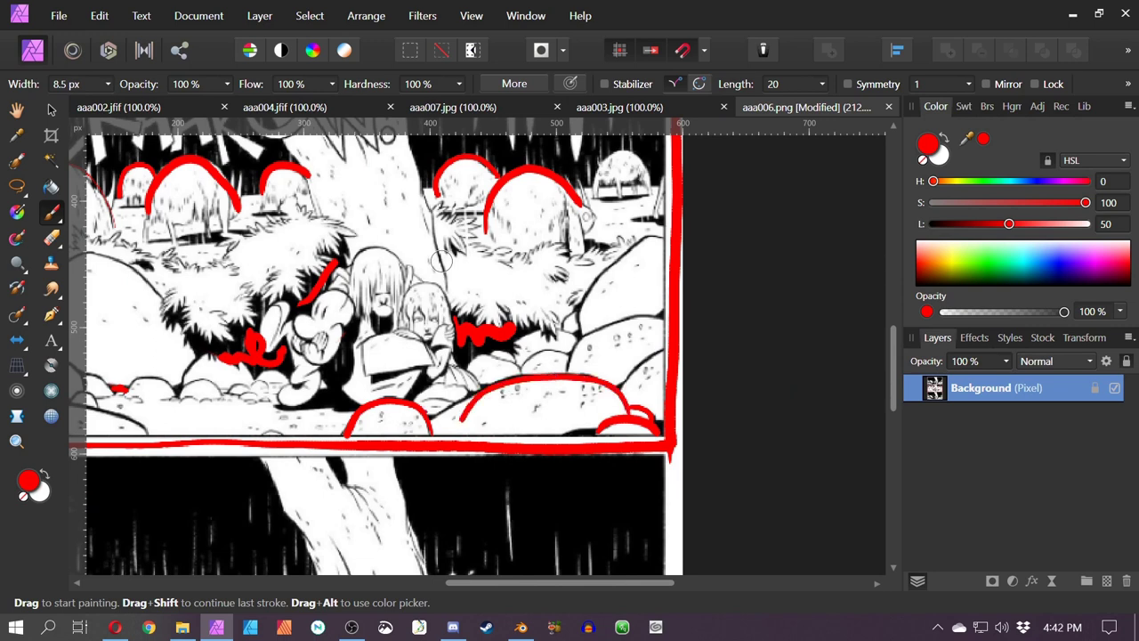
pyautogui.hotkey('ctrl', 'z')
pyautogui.moveTo(627, 413)
pyautogui.mouseDown()
pyautogui.moveTo(579, 378)
pyautogui.moveTo(461, 397)
pyautogui.moveTo(428, 417)
pyautogui.mouseUp()
pyautogui.moveTo(625, 397); pyautogui.dragTo(664, 345)
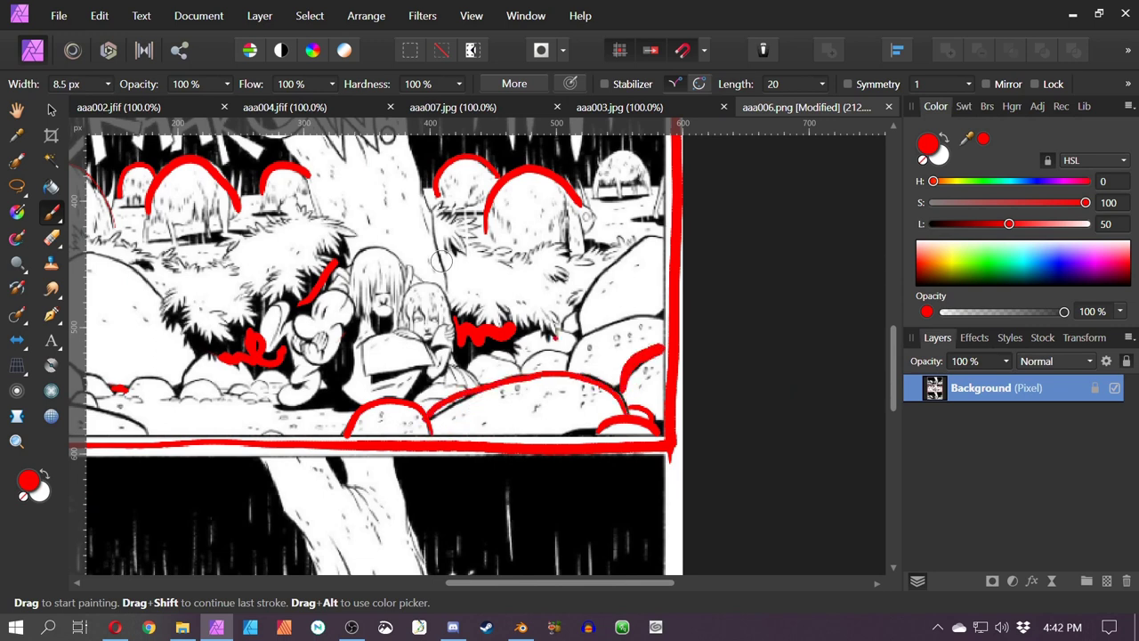
pyautogui.moveTo(567, 367)
pyautogui.mouseDown()
pyautogui.moveTo(650, 309)
pyautogui.moveTo(667, 325)
pyautogui.mouseUp()
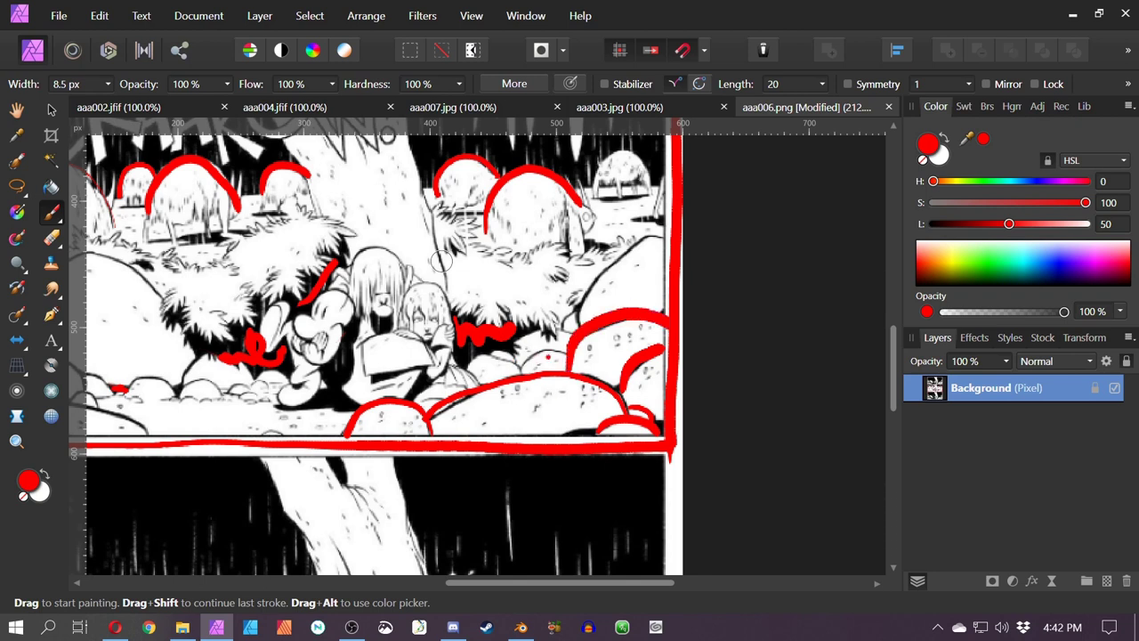
pyautogui.moveTo(534, 360); pyautogui.dragTo(569, 349)
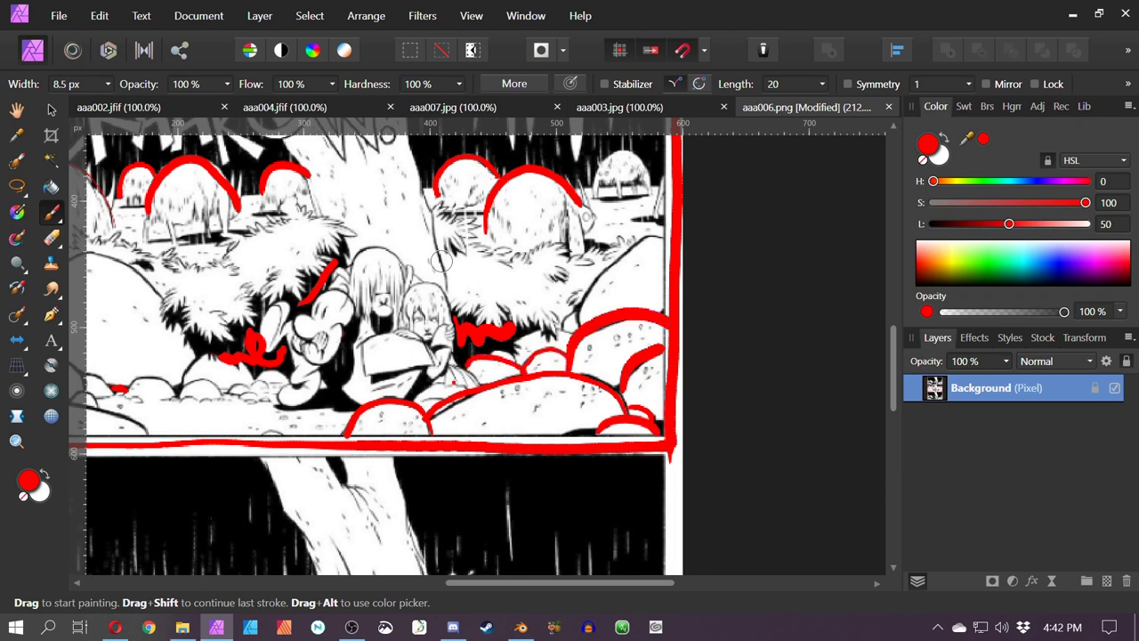
pyautogui.moveTo(504, 350)
pyautogui.mouseDown()
pyautogui.moveTo(573, 324)
pyautogui.moveTo(642, 245)
pyautogui.moveTo(667, 237)
pyautogui.mouseUp()
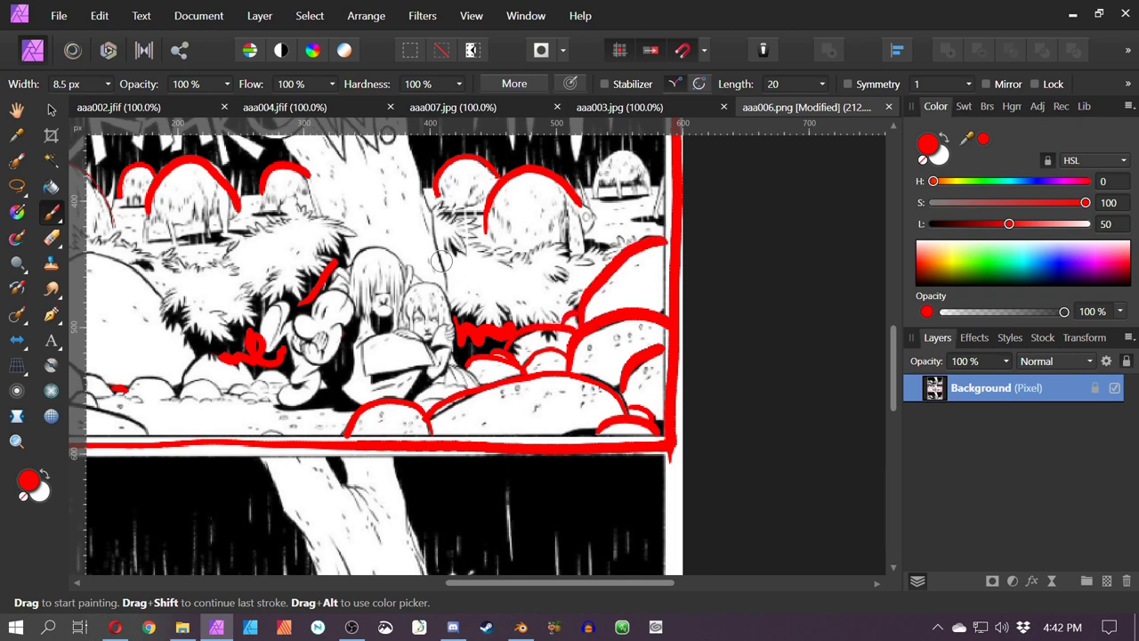
# Outline in red the foreground boulders to the left of the seated figures in the middle panel
pyautogui.press('space')
pyautogui.moveTo(442, 260)
pyautogui.mouseDown()
pyautogui.moveTo(616, 261)
pyautogui.moveTo(471, 259)
pyautogui.moveTo(578, 285)
pyautogui.mouseUp()
pyautogui.press('space')
pyautogui.moveTo(248, 458); pyautogui.dragTo(463, 462)
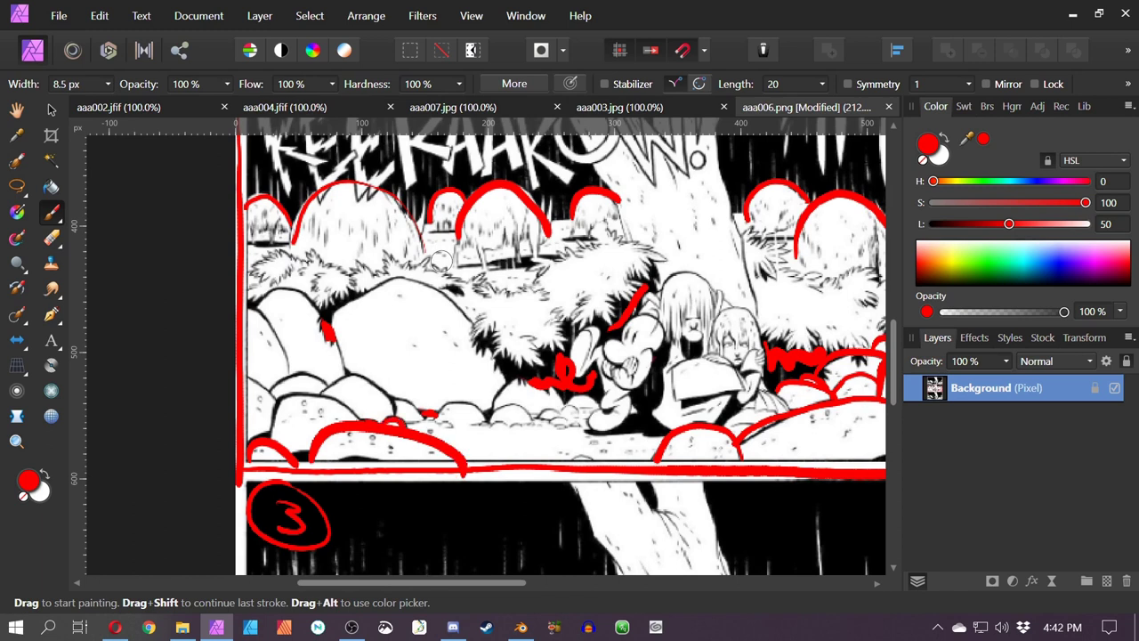
pyautogui.moveTo(360, 418); pyautogui.dragTo(268, 434)
pyautogui.moveTo(245, 378)
pyautogui.mouseDown()
pyautogui.moveTo(276, 401)
pyautogui.moveTo(390, 400)
pyautogui.mouseUp()
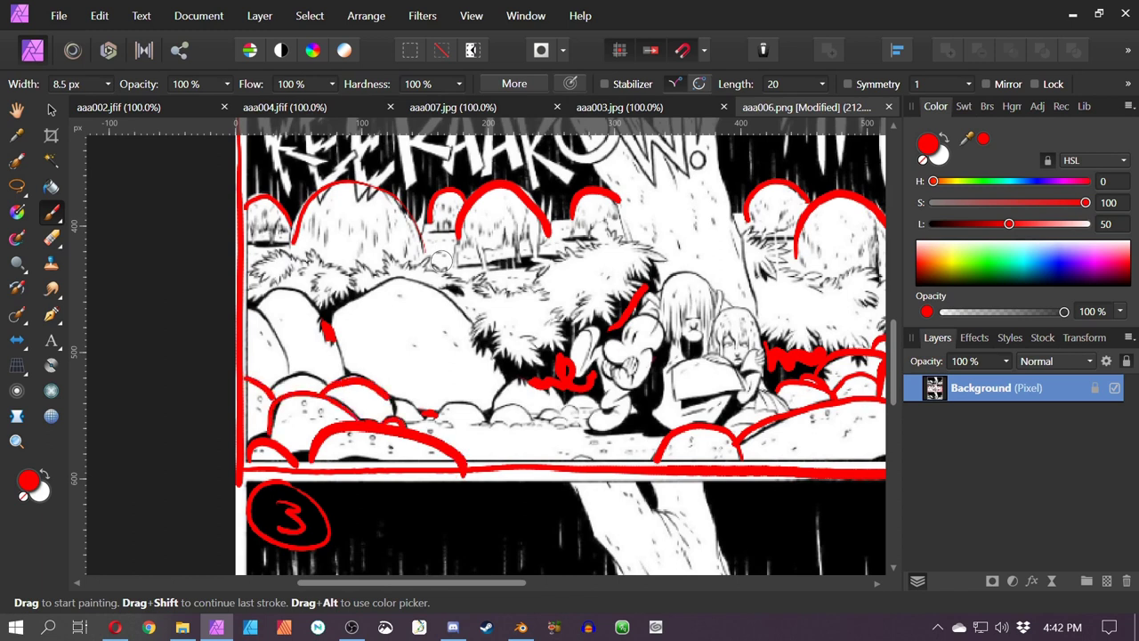
pyautogui.moveTo(269, 389); pyautogui.dragTo(331, 380)
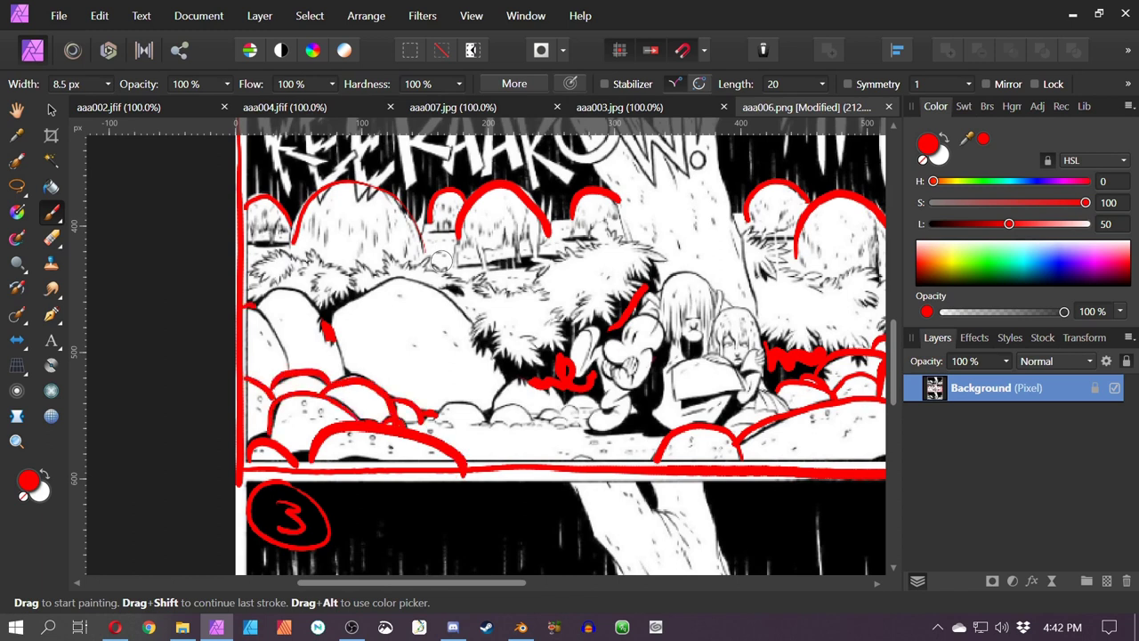
pyautogui.moveTo(256, 307)
pyautogui.mouseDown()
pyautogui.moveTo(290, 370)
pyautogui.moveTo(325, 326)
pyautogui.moveTo(351, 377)
pyautogui.mouseUp()
pyautogui.moveTo(329, 324)
pyautogui.mouseDown()
pyautogui.moveTo(354, 301)
pyautogui.moveTo(461, 312)
pyautogui.moveTo(505, 375)
pyautogui.moveTo(429, 422)
pyautogui.mouseUp()
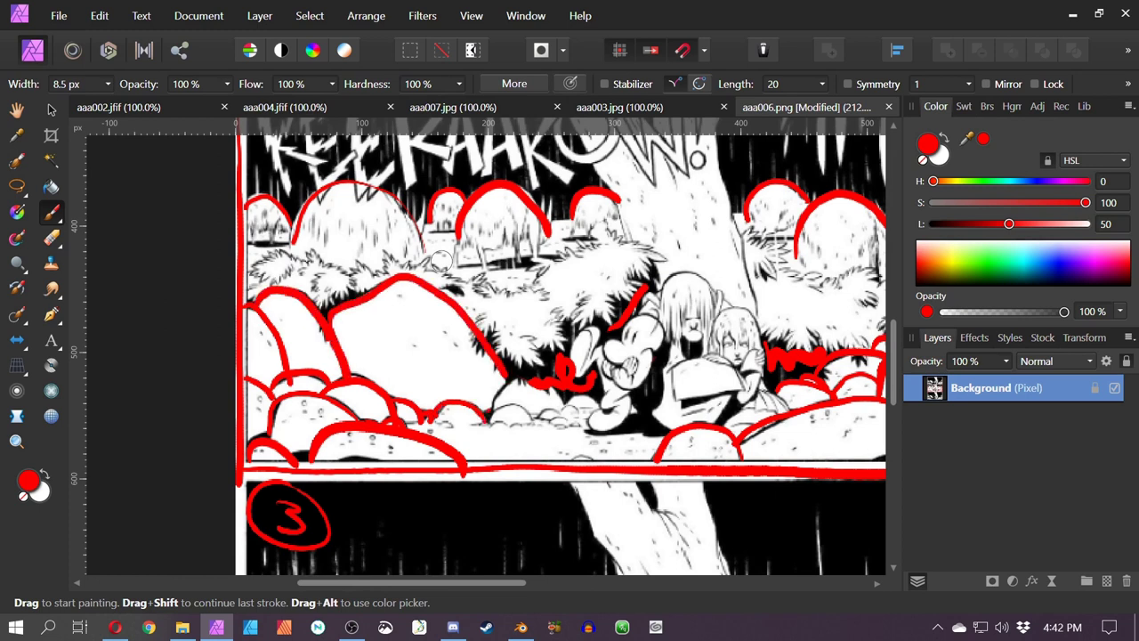
# Trace the row of small stones between the left boulders and the seated figures in red in the middle panel
pyautogui.scroll(5, 492, 447)
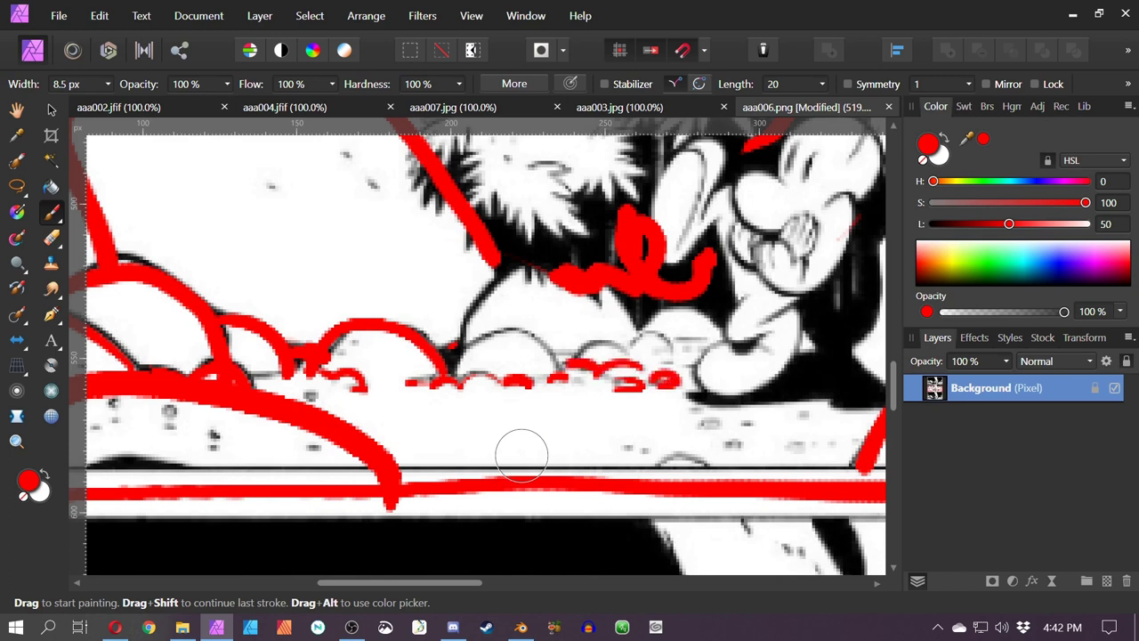
pyautogui.click(524, 456)
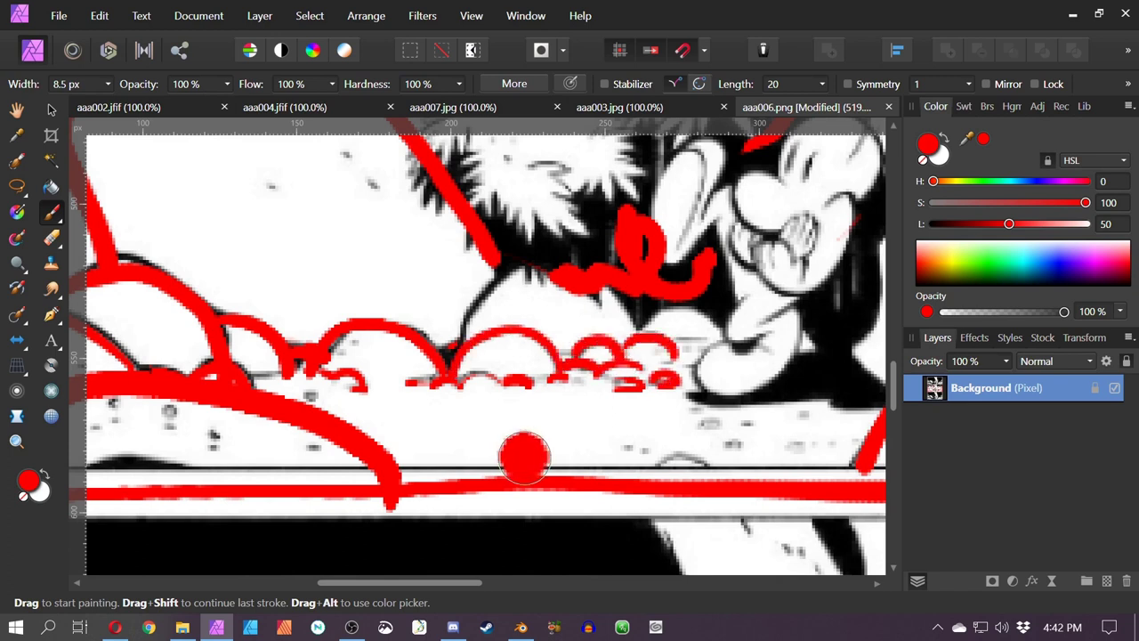
pyautogui.scroll(-4, 600, 443)
pyautogui.press('space')
pyautogui.moveTo(648, 395); pyautogui.dragTo(541, 455)
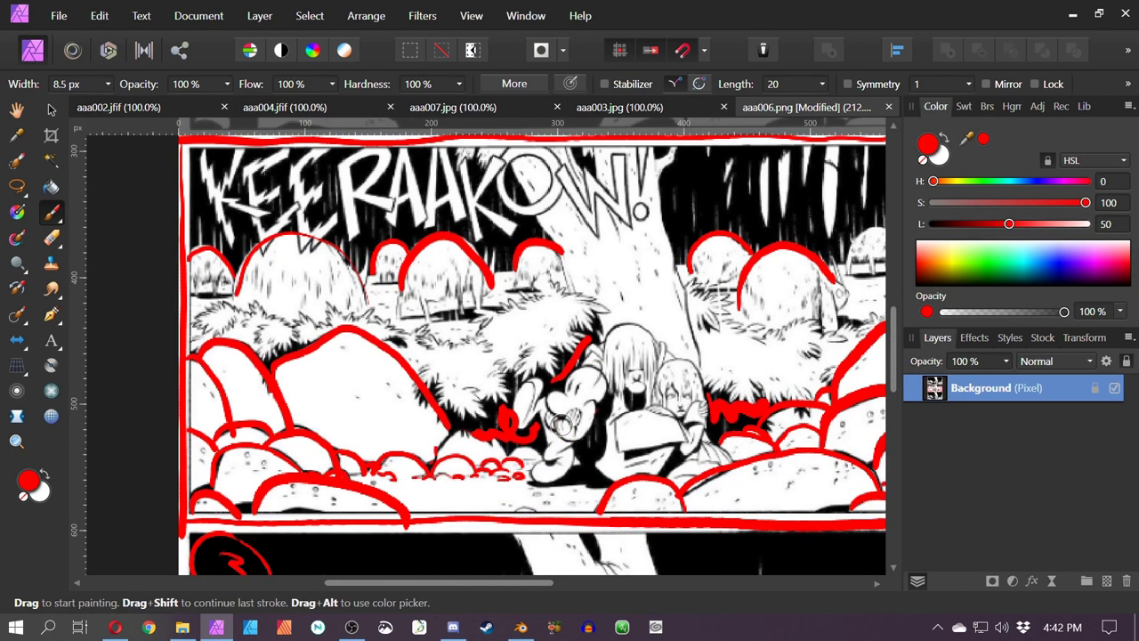
# Try small red marks near the seated figures in the bottom and top panels for comparison, and undo them
pyautogui.press('space')
pyautogui.moveTo(582, 417); pyautogui.dragTo(659, 399)
pyautogui.scroll(-1, 590, 402)
pyautogui.press('space')
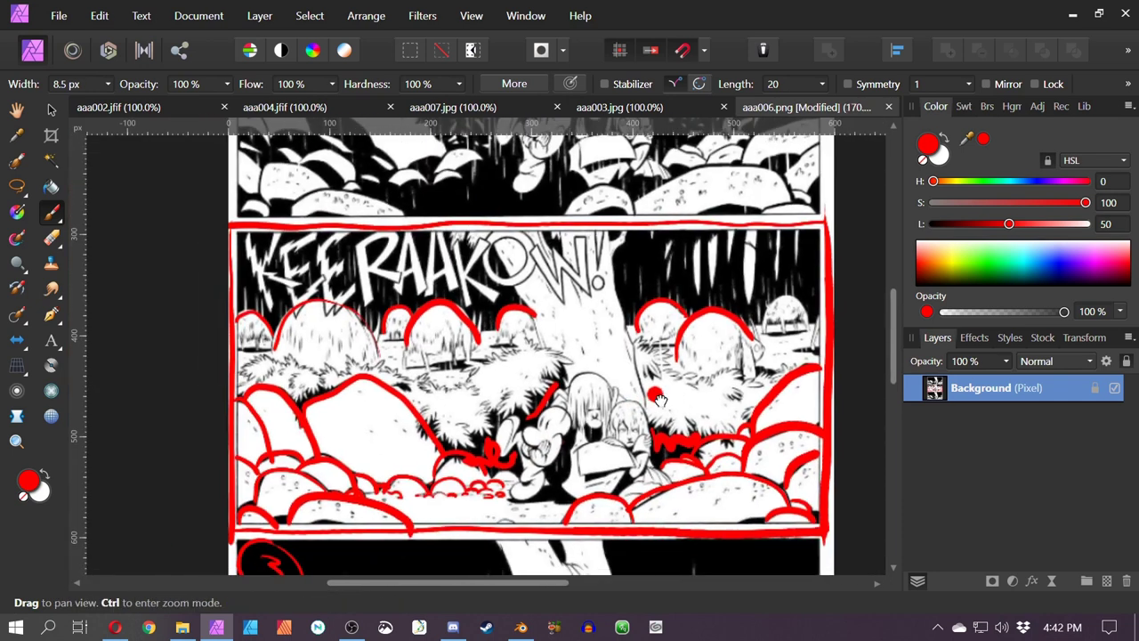
pyautogui.scroll(-5, 659, 398)
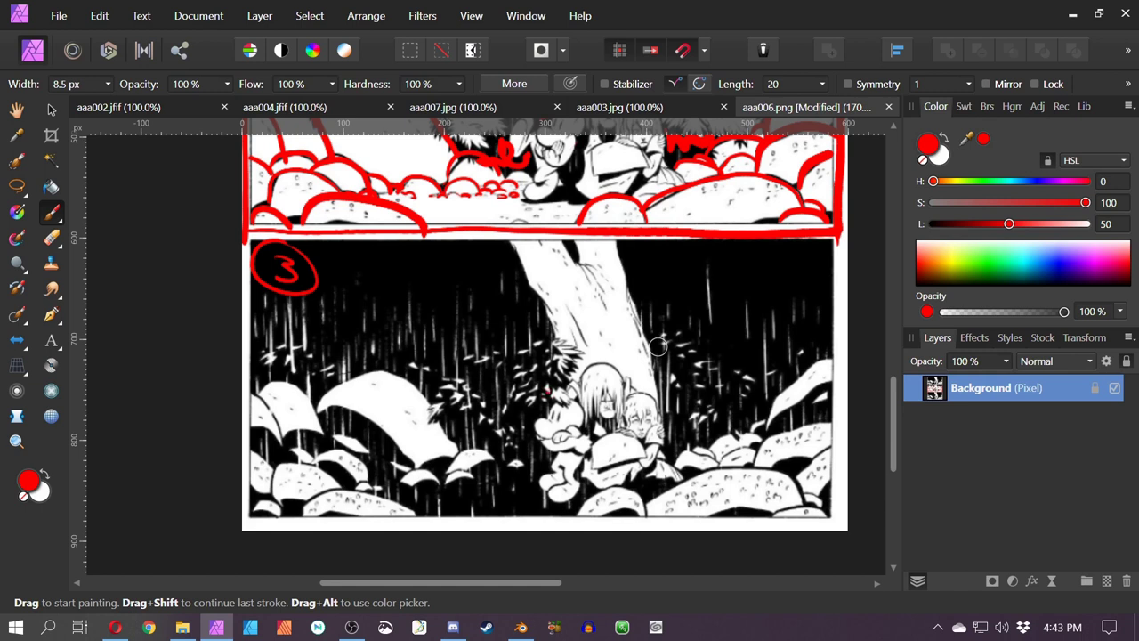
pyautogui.moveTo(570, 393); pyautogui.dragTo(556, 381)
pyautogui.hotkey('ctrl', 'z')
pyautogui.press('space')
pyautogui.moveTo(669, 287); pyautogui.dragTo(660, 545)
pyautogui.moveTo(678, 236); pyautogui.dragTo(655, 416)
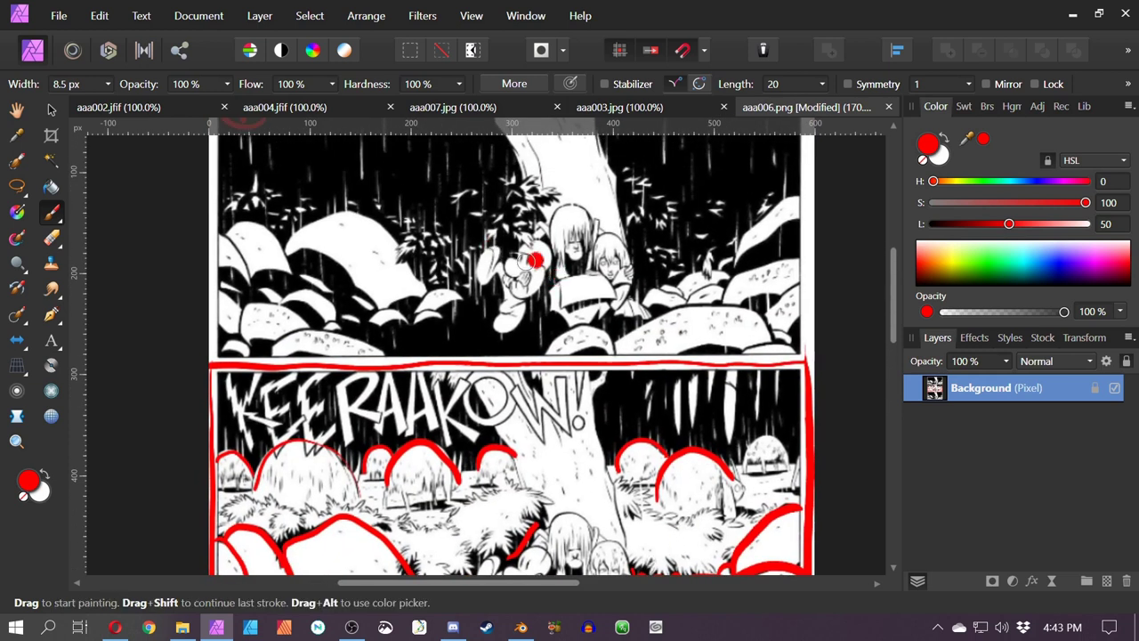
pyautogui.moveTo(578, 292); pyautogui.dragTo(574, 308)
pyautogui.hotkey('ctrl', 'z')
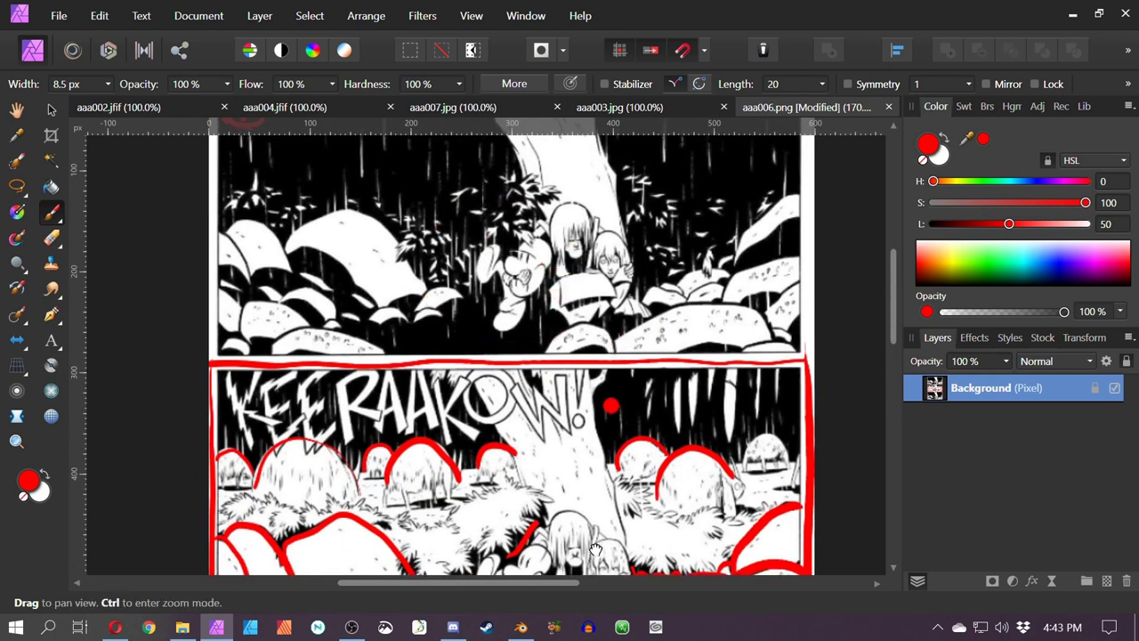
# Undo all the red outlines and marks inside the middle panel, keeping its red frame
pyautogui.scroll(-3, 614, 321)
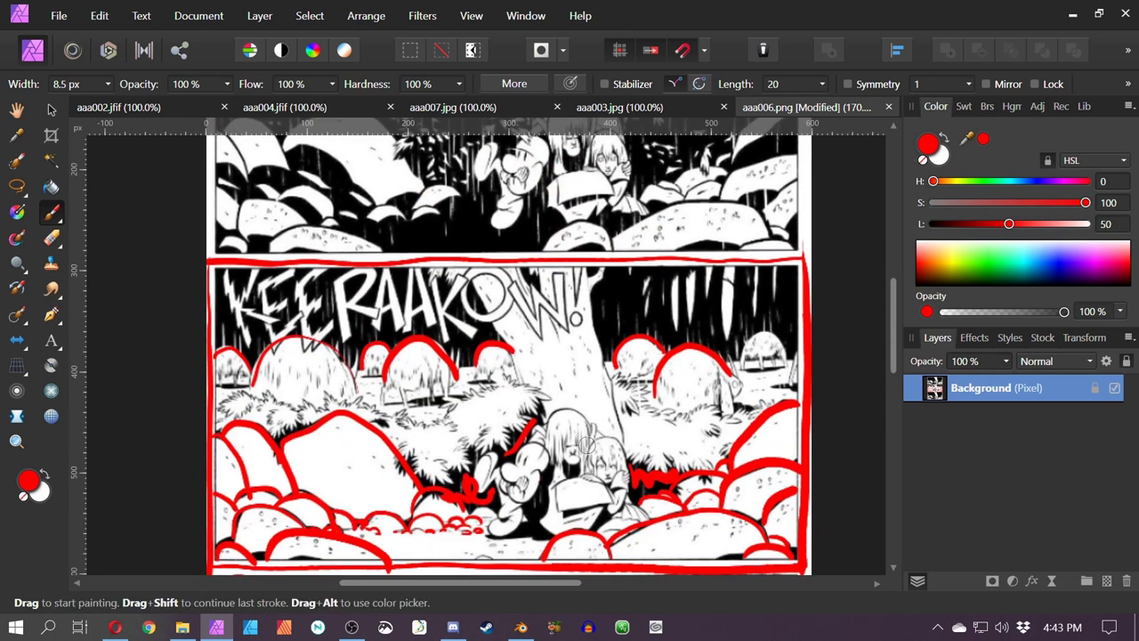
pyautogui.hotkey('ctrl', 'z')
pyautogui.hotkey('ctrl', 'z')
pyautogui.hotkey('ctrl', 'z')
pyautogui.hotkey('ctrl', 'z')
pyautogui.hotkey('ctrl', 'z')
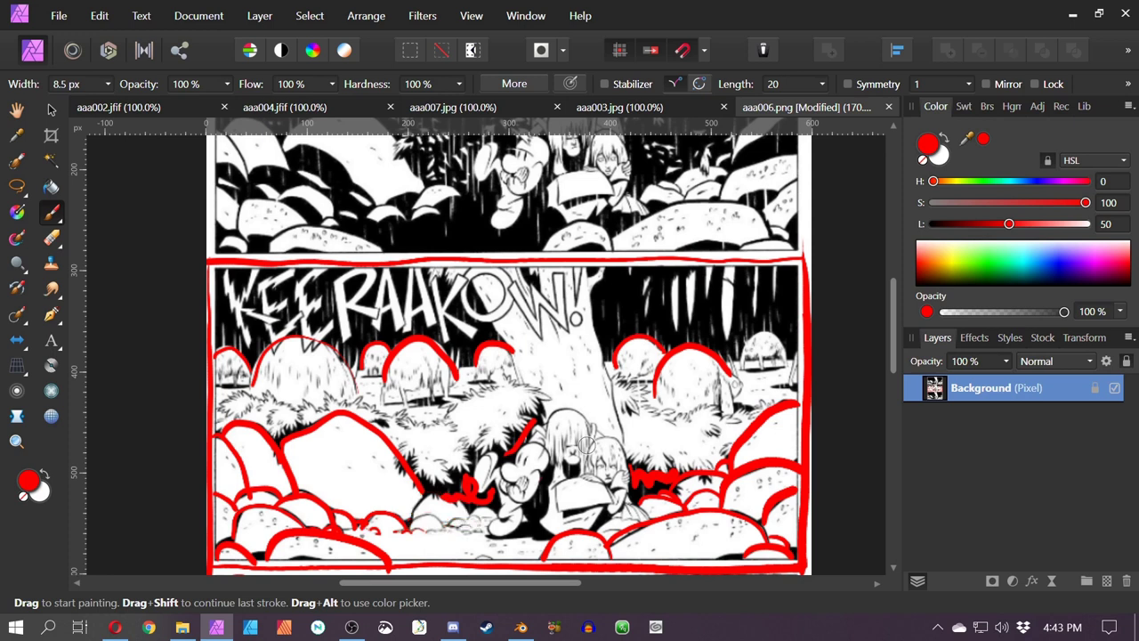
pyautogui.hotkey('ctrl', 'z')
pyautogui.hotkey('ctrl', 'z')
pyautogui.hotkey('ctrl', 'z')
pyautogui.hotkey('ctrl', 'z')
pyautogui.hotkey('ctrl', 'z')
pyautogui.hotkey('ctrl', 'z')
pyautogui.hotkey('ctrl', 'z')
pyautogui.hotkey('ctrl', 'z')
pyautogui.hotkey('ctrl', 'z')
pyautogui.hotkey('ctrl', 'z')
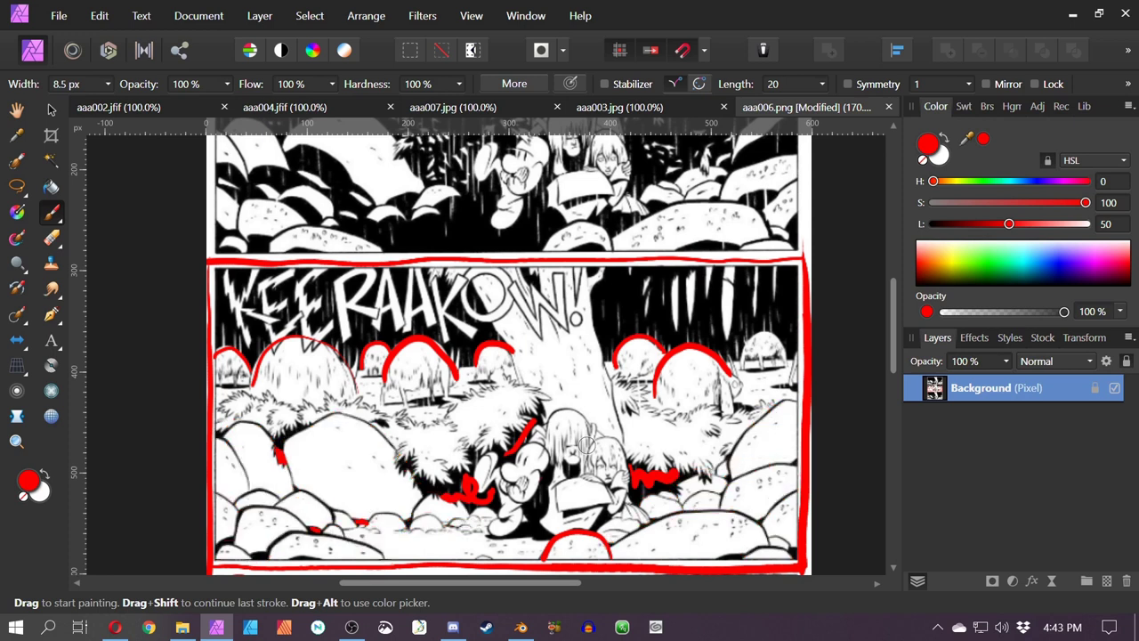
pyautogui.hotkey('ctrl', 'z')
pyautogui.hotkey('ctrl', 'z')
pyautogui.hotkey('ctrl', 'z')
pyautogui.hotkey('ctrl', 'z')
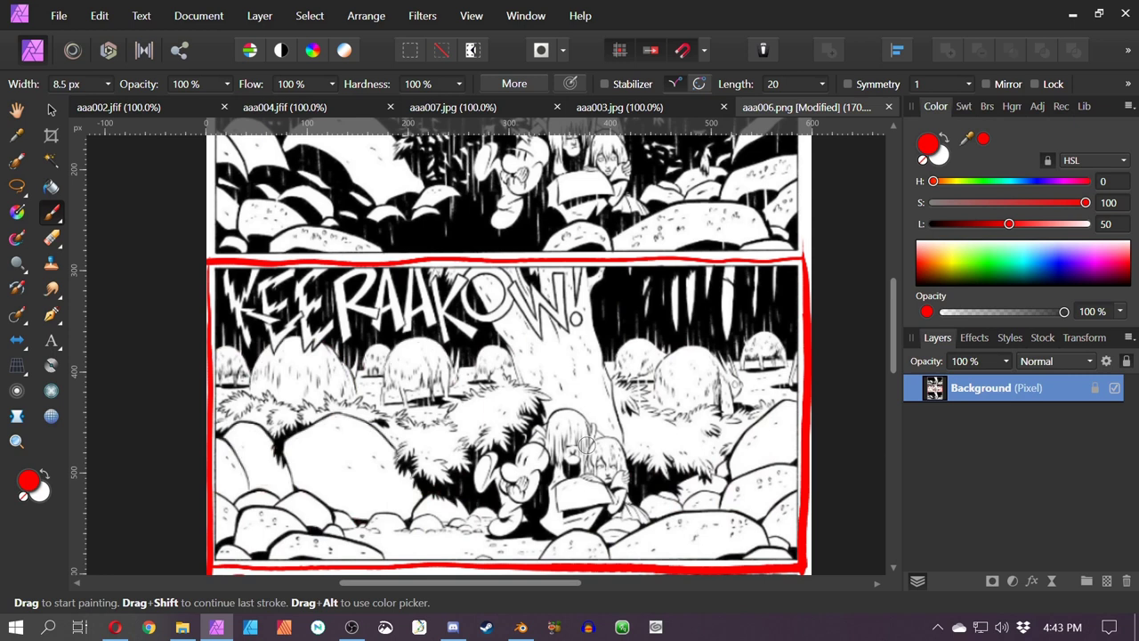
# Circle the small bald character left of the two seated figures in the top panel in red
pyautogui.click(584, 444)
pyautogui.hotkey('ctrl', 'z')
pyautogui.click(586, 442)
pyautogui.moveTo(581, 390); pyautogui.dragTo(562, 449)
pyautogui.moveTo(474, 175)
pyautogui.mouseDown()
pyautogui.moveTo(437, 166)
pyautogui.moveTo(512, 214)
pyautogui.mouseUp()
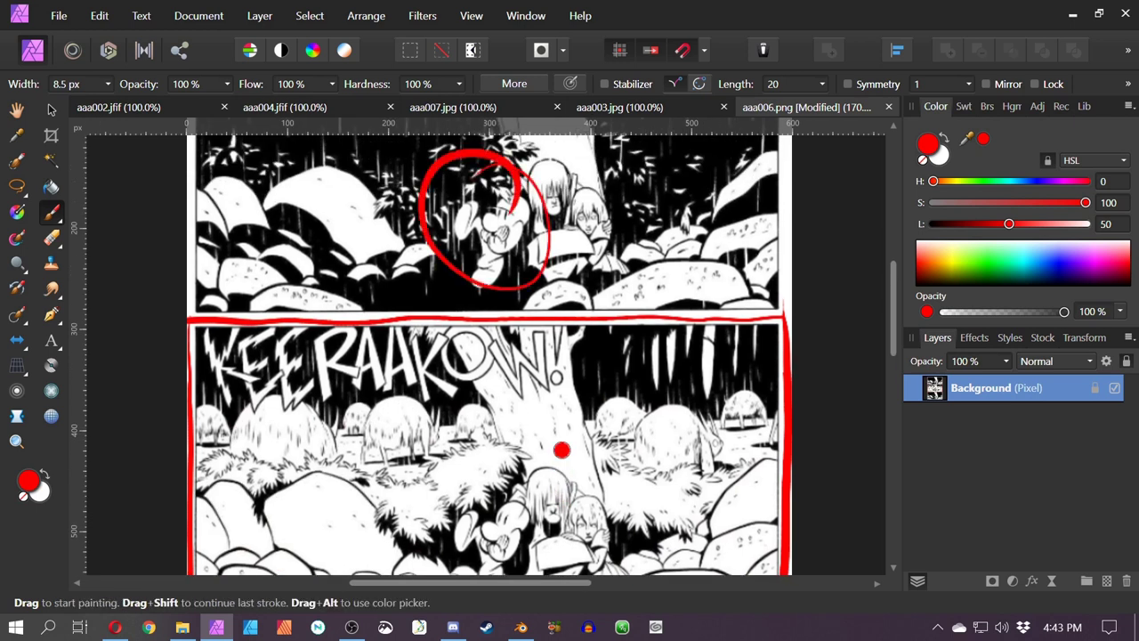
# Undo the circle around the small bald character and circle the whole group of three figures in red in the top and middle panels
pyautogui.hotkey('ctrl', 'z')
pyautogui.moveTo(421, 254); pyautogui.dragTo(503, 164)
pyautogui.moveTo(564, 453); pyautogui.dragTo(523, 315)
pyautogui.moveTo(358, 370); pyautogui.dragTo(405, 307)
# Compare the group of figures under the tree in the bottom panel with the same group in the middle panel
pyautogui.scroll(-1, 598, 352)
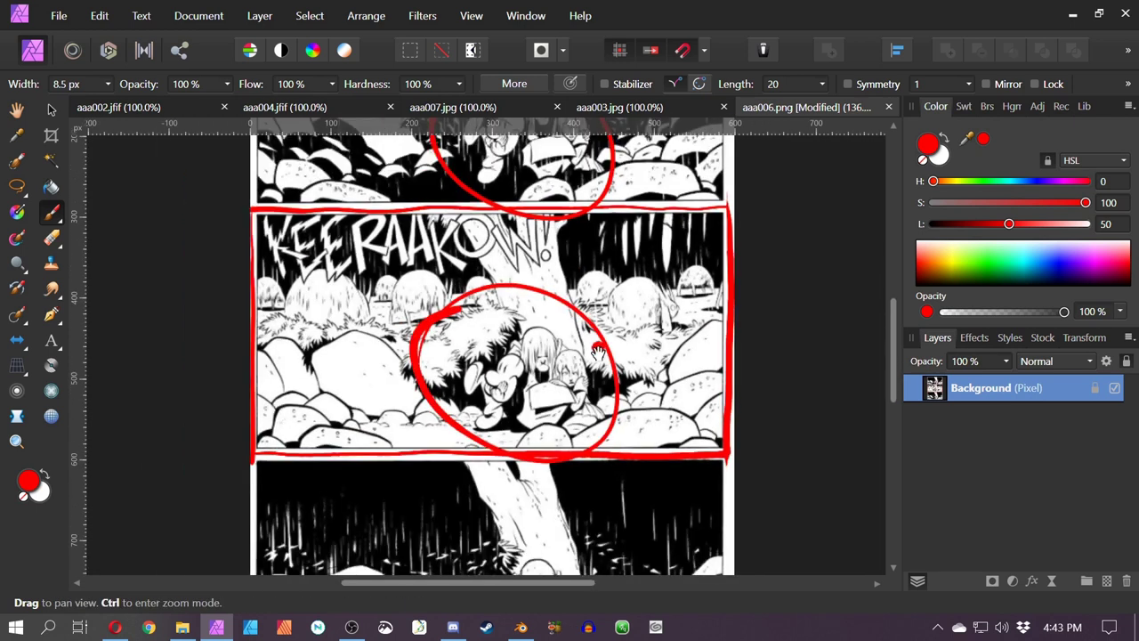
pyautogui.scroll(-5, 599, 352)
pyautogui.scroll(3, 581, 451)
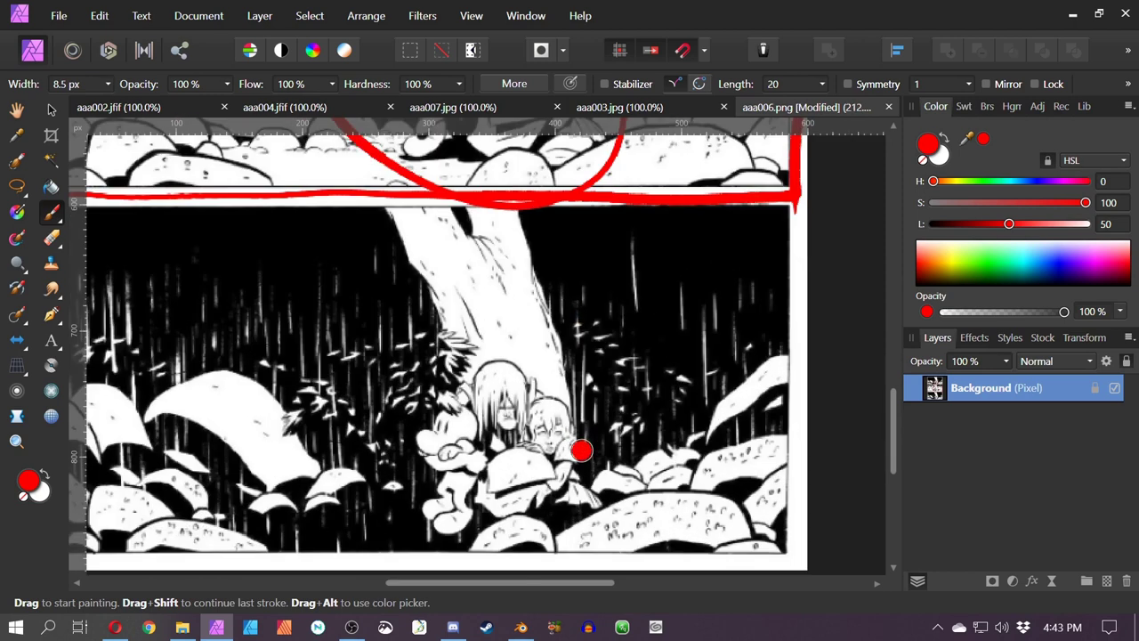
pyautogui.scroll(-1, 583, 449)
pyautogui.scroll(2, 611, 417)
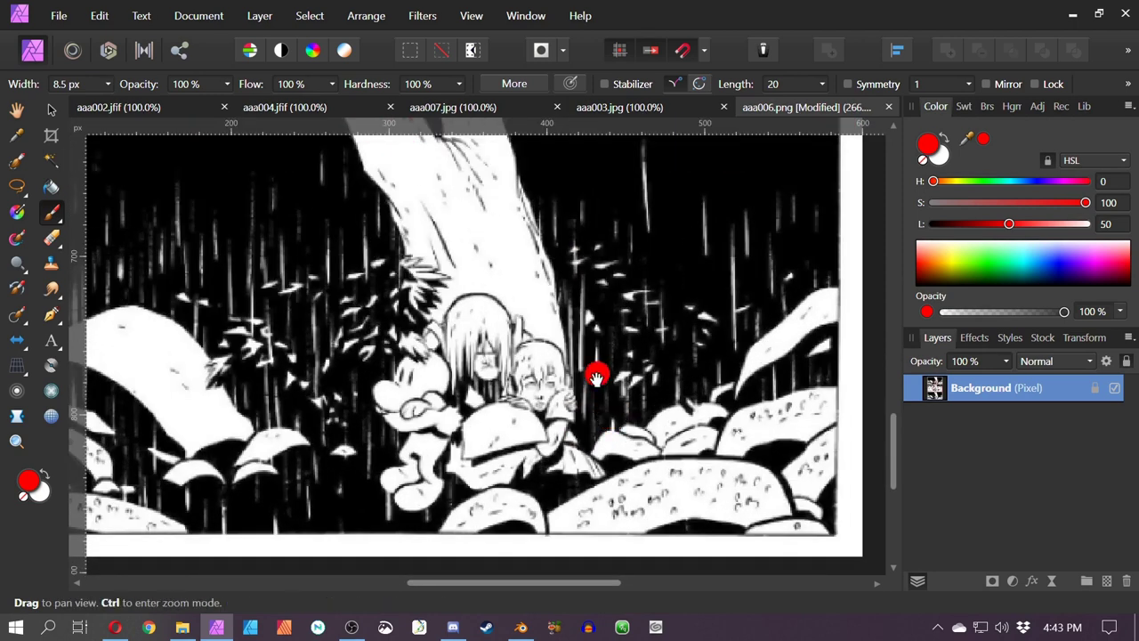
pyautogui.moveTo(588, 169); pyautogui.dragTo(667, 497)
pyautogui.moveTo(614, 190); pyautogui.dragTo(595, 401)
pyautogui.scroll(-3, 597, 399)
pyautogui.scroll(4, 627, 308)
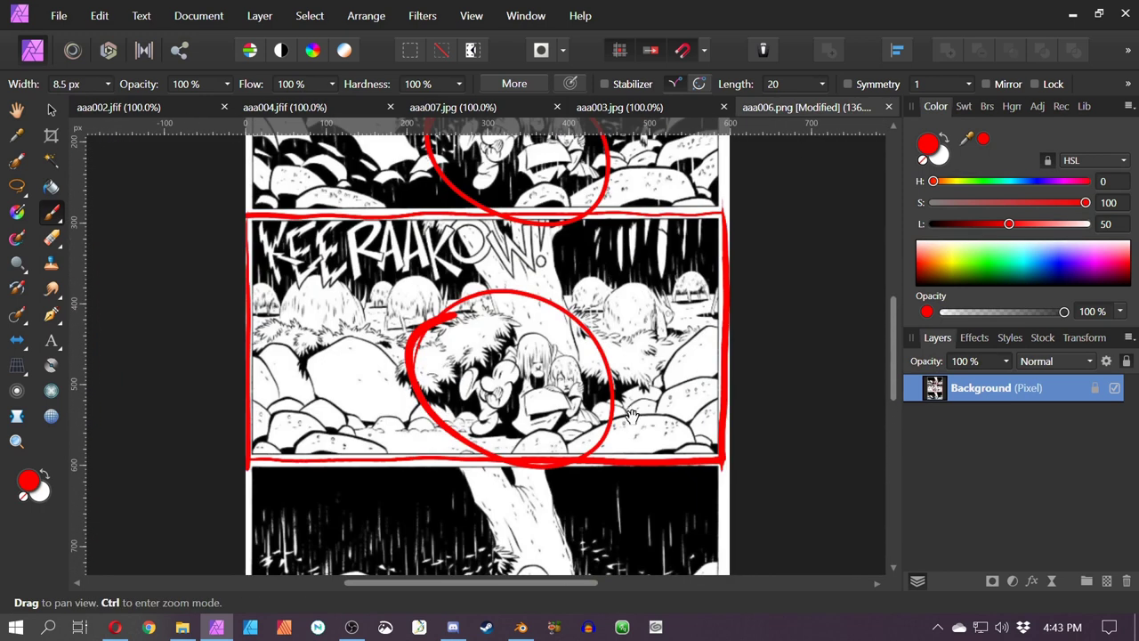
pyautogui.scroll(-4, 588, 263)
pyautogui.keyDown('ctrl'); pyautogui.scroll(3, 552, 338); pyautogui.keyUp('ctrl')
# Try a red circle around the small bald character in the bottom panel, and undo it
pyautogui.moveTo(476, 448); pyautogui.dragTo(542, 418)
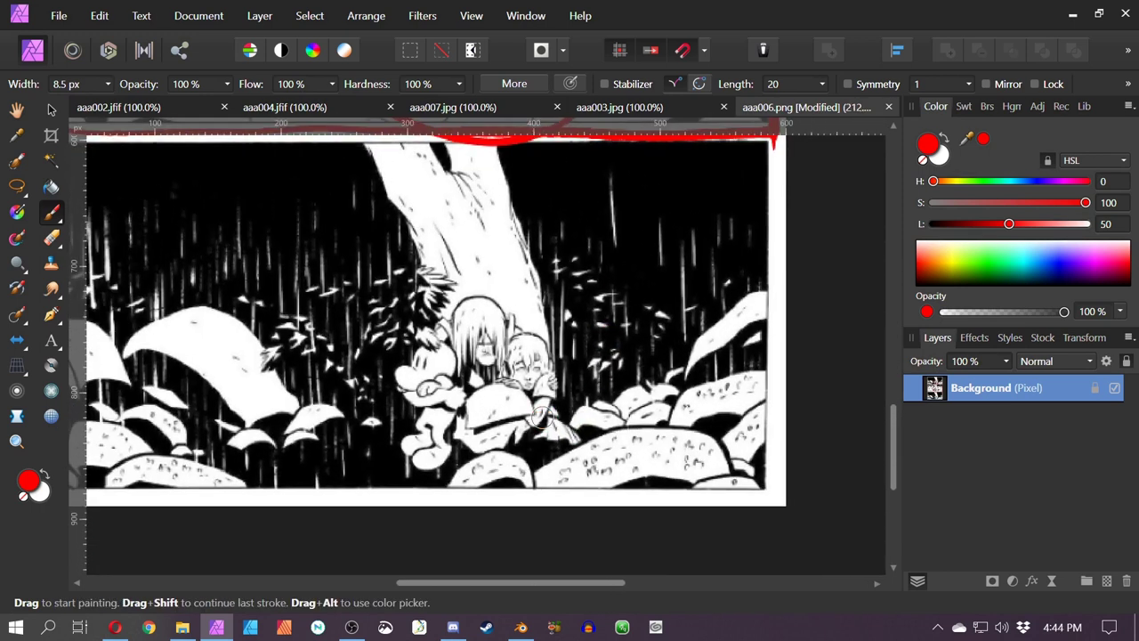
pyautogui.moveTo(382, 326)
pyautogui.mouseDown()
pyautogui.moveTo(482, 350)
pyautogui.moveTo(477, 416)
pyautogui.mouseUp()
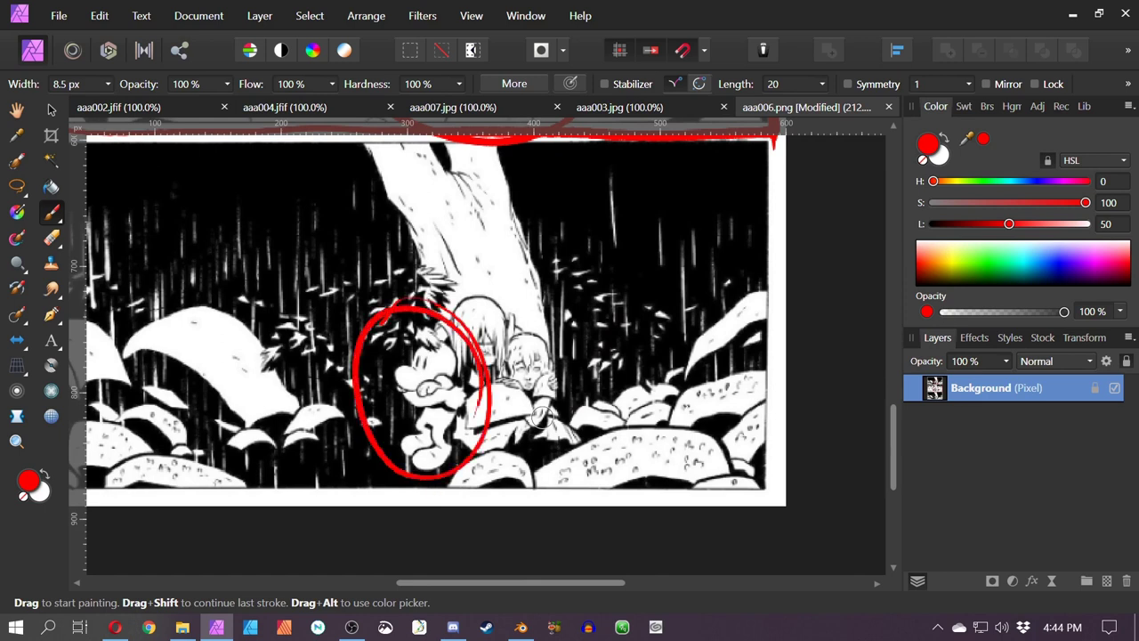
pyautogui.hotkey('ctrl', 'z')
# Ring the small bald character in the top panel in red, inside the larger circle
pyautogui.keyDown('ctrl'); pyautogui.scroll(-5, 564, 376); pyautogui.keyUp('ctrl')
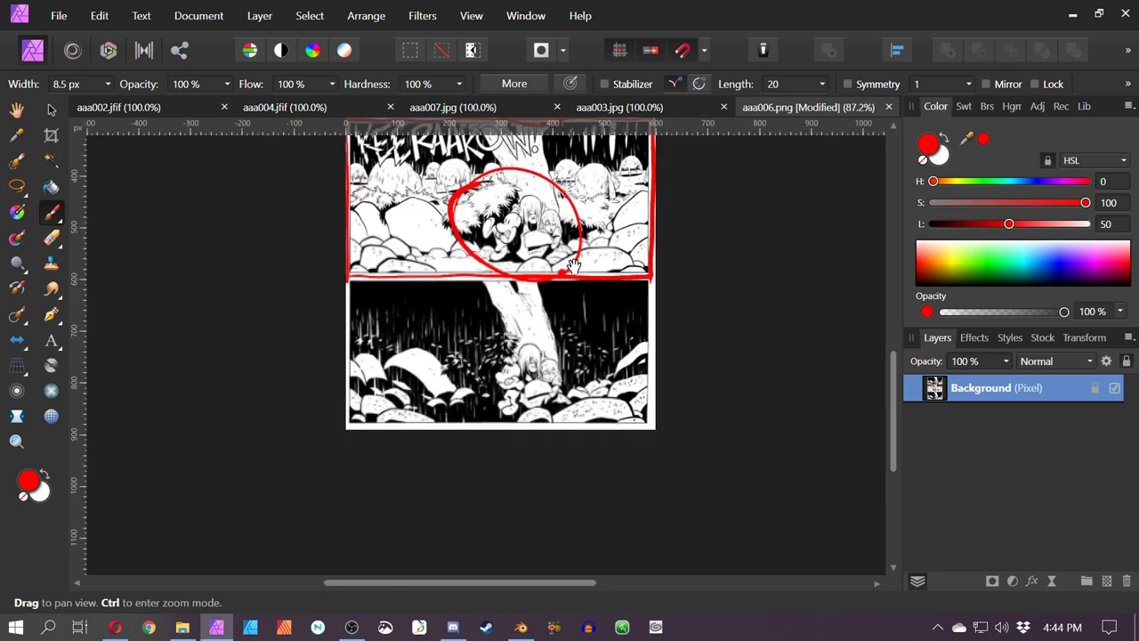
pyautogui.moveTo(574, 265); pyautogui.dragTo(594, 434)
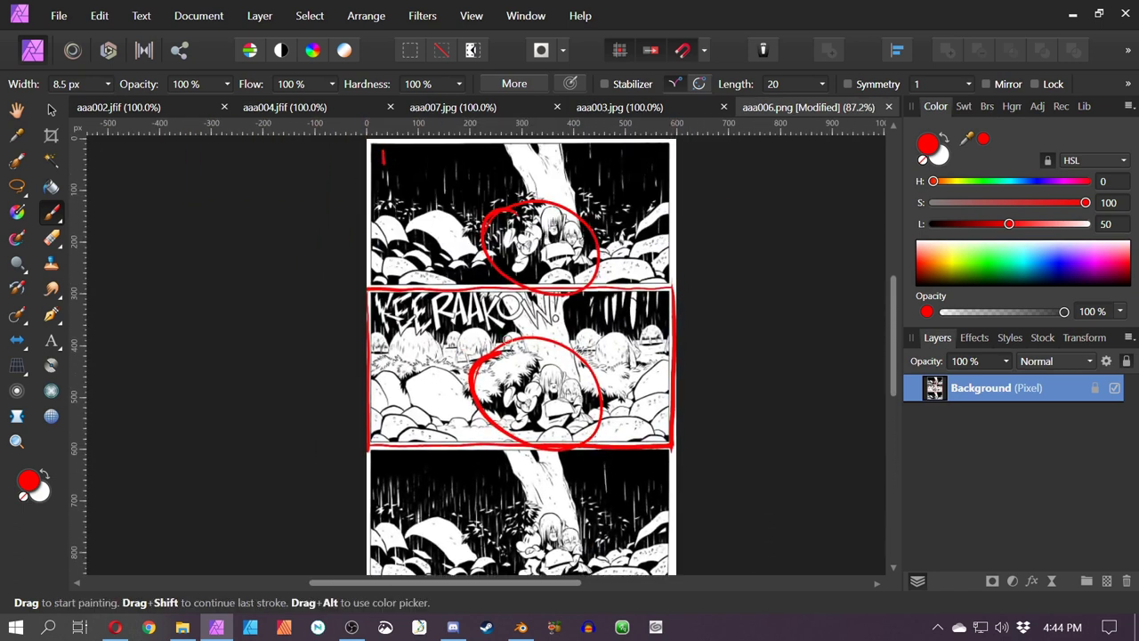
pyautogui.moveTo(527, 217)
pyautogui.mouseDown()
pyautogui.moveTo(497, 258)
pyautogui.moveTo(529, 238)
pyautogui.mouseUp()
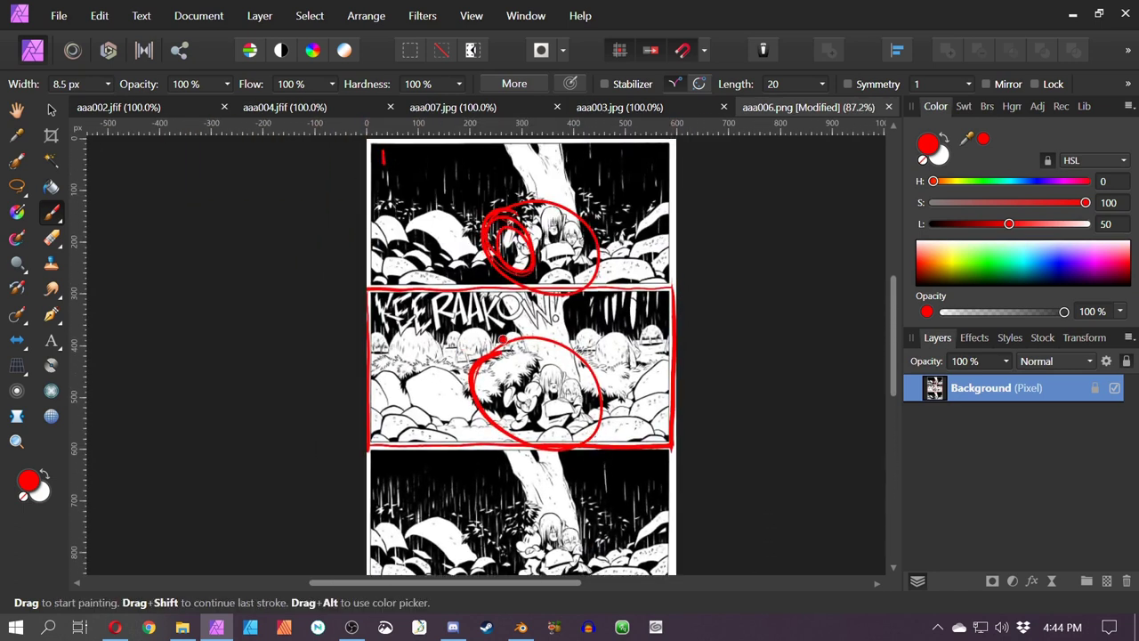
# Undo the rings around the top panel's bald character and the large circle around the middle panel's figures
pyautogui.hotkey('ctrl', 'z')
pyautogui.hotkey('ctrl', 'z')
pyautogui.hotkey('ctrl', 'z')
pyautogui.hotkey('ctrl', 'z')
pyautogui.hotkey('ctrl', 'z')
pyautogui.hotkey('ctrl', 'z')
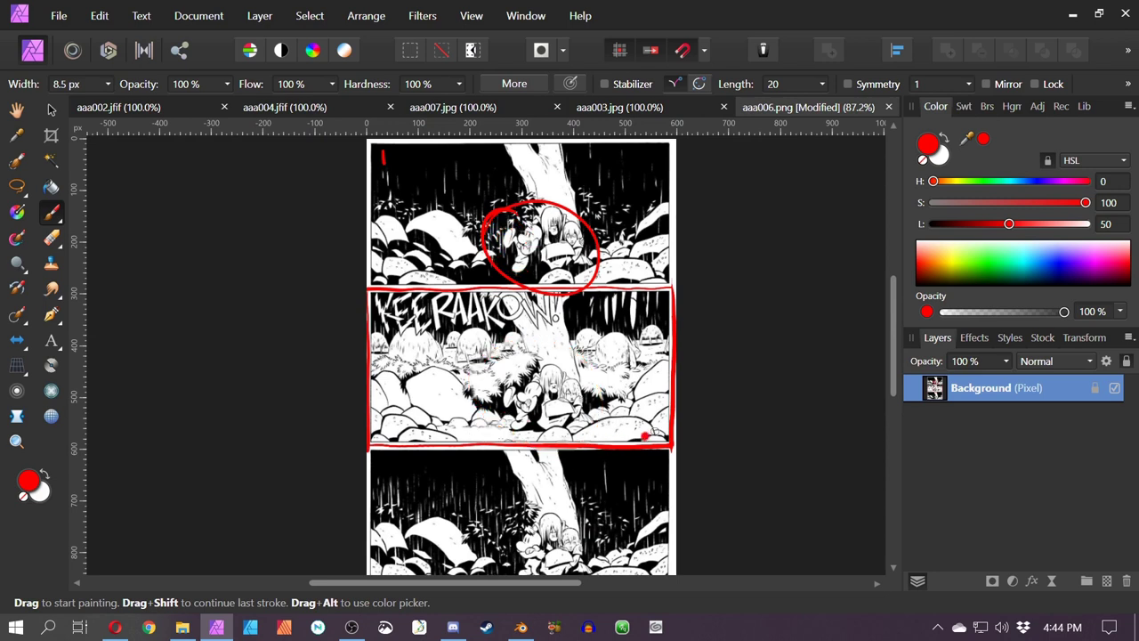
# Close the aaa006.png document
pyautogui.press('space')
pyautogui.moveTo(585, 474); pyautogui.dragTo(558, 321)
pyautogui.click(888, 106)
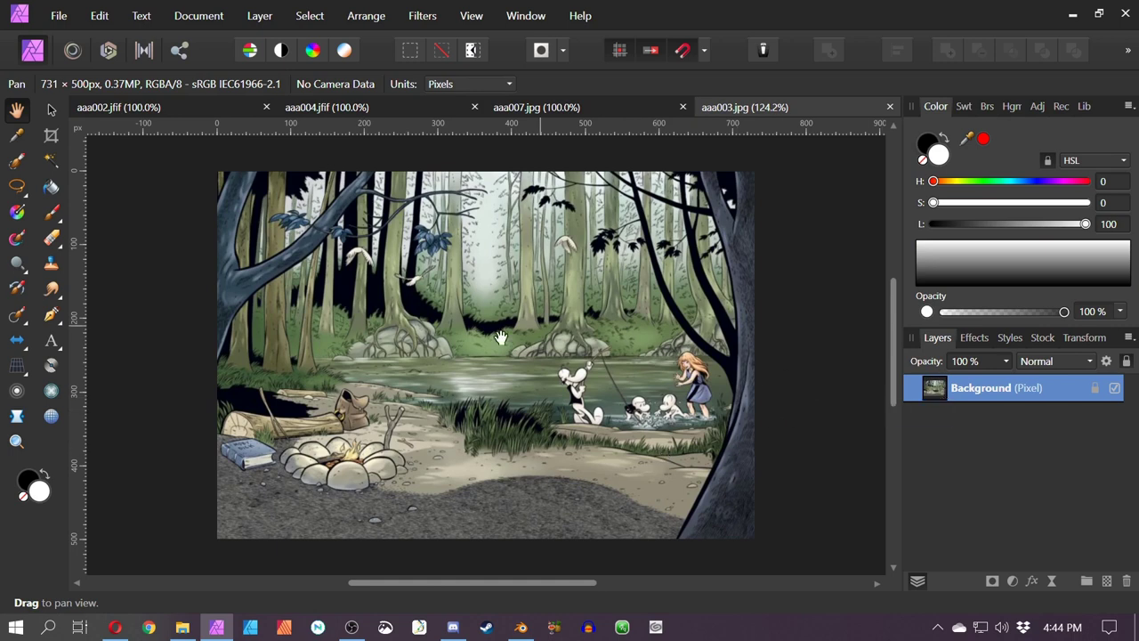
# Add a new empty pixel layer above the Background of the forest river scene aaa003.jpg
pyautogui.scroll(-1, 507, 347)
pyautogui.scroll(2, 608, 403)
pyautogui.moveTo(448, 476); pyautogui.dragTo(681, 324)
pyautogui.scroll(2, 564, 398)
pyautogui.click(1106, 580)
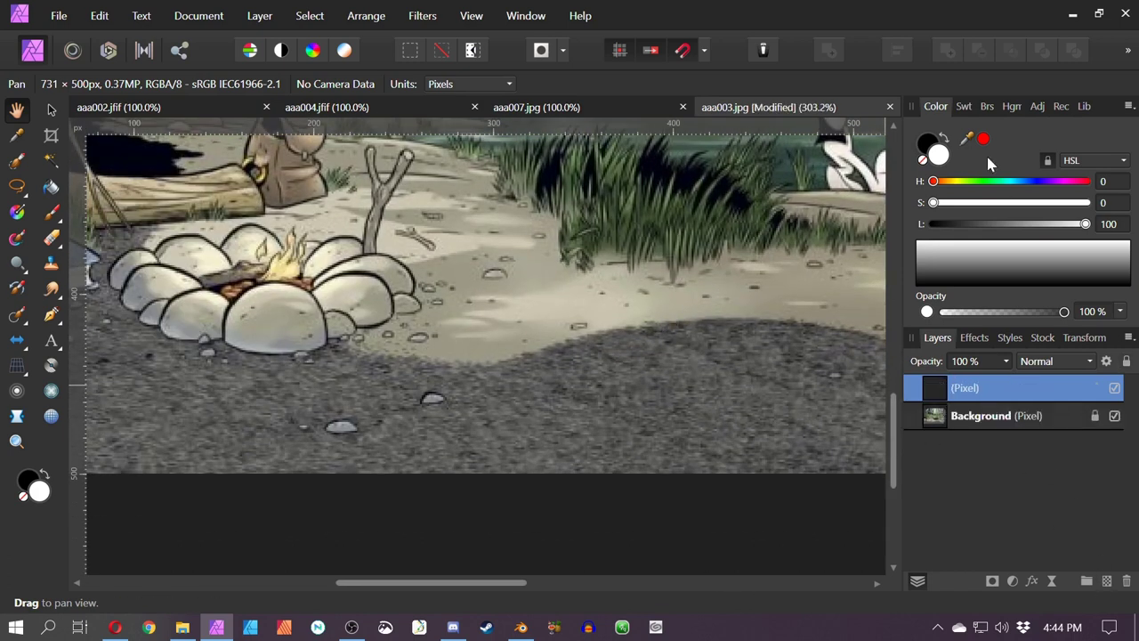
# Set the colour's hue to 243 and activate the Paint Brush Tool for painting over the gravel foreground
pyautogui.click(1037, 181)
pyautogui.scroll(-4, 414, 374)
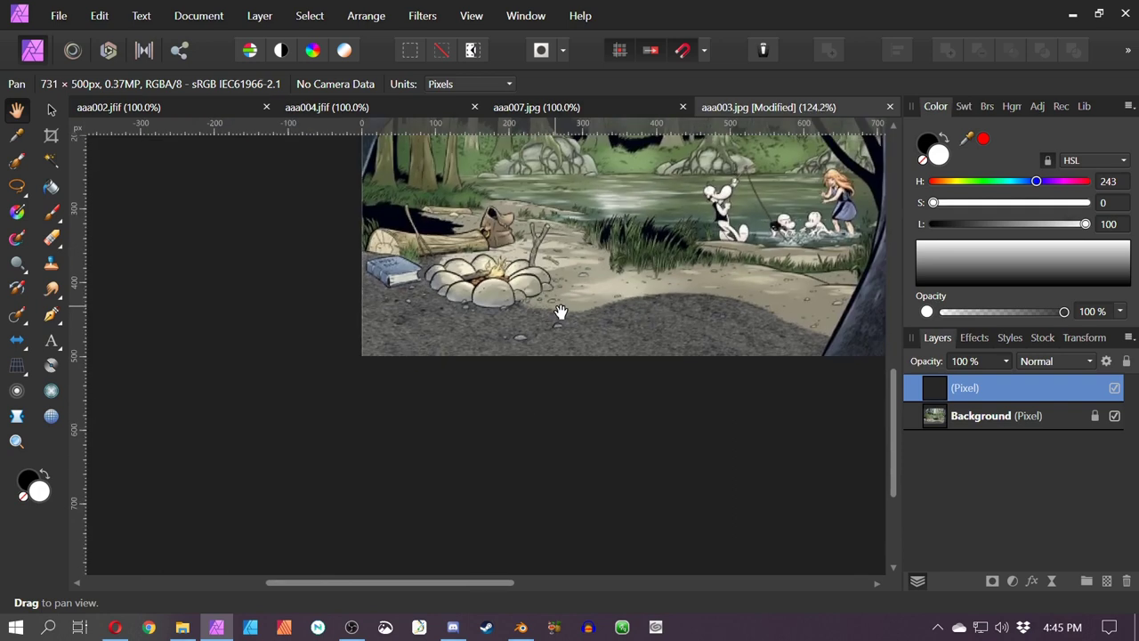
pyautogui.moveTo(607, 270); pyautogui.dragTo(525, 346)
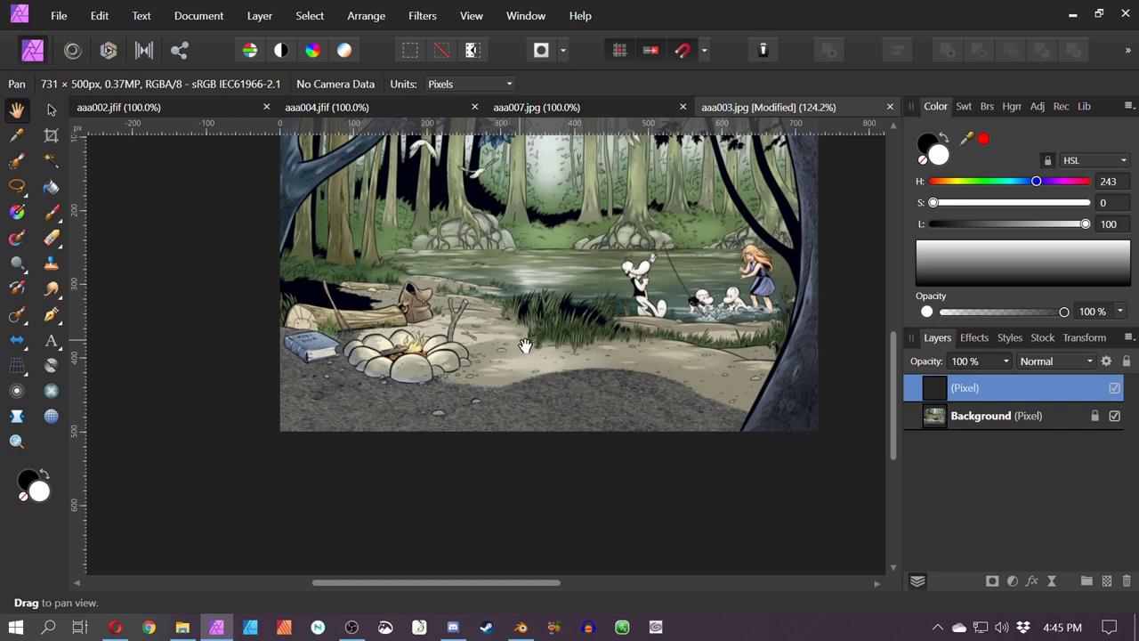
pyautogui.scroll(5, 525, 345)
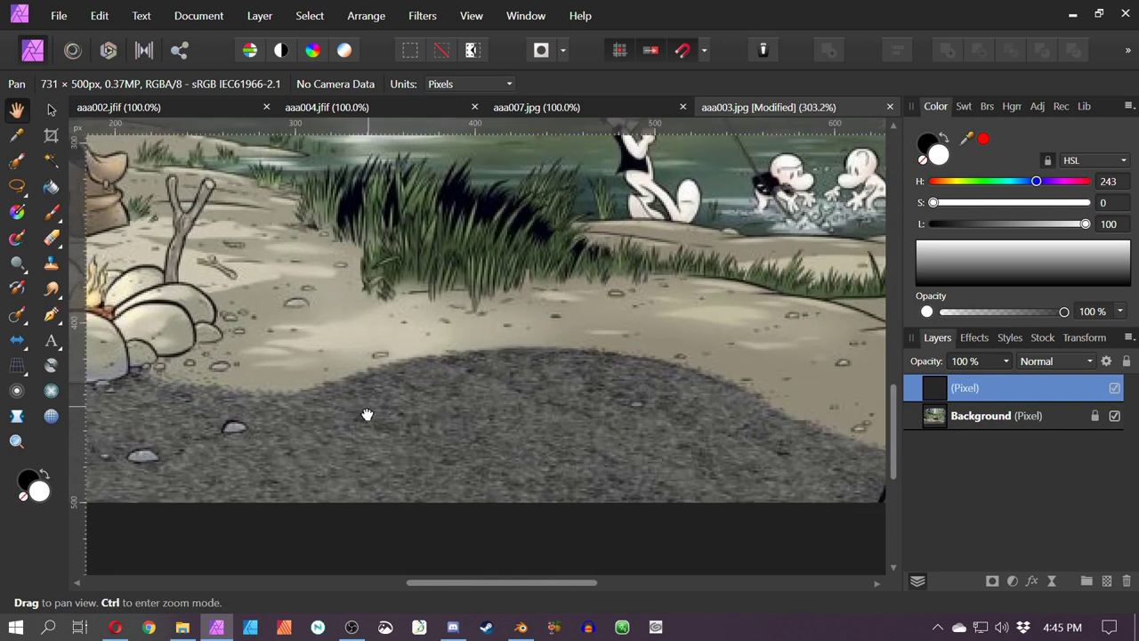
pyautogui.moveTo(367, 415); pyautogui.dragTo(351, 413)
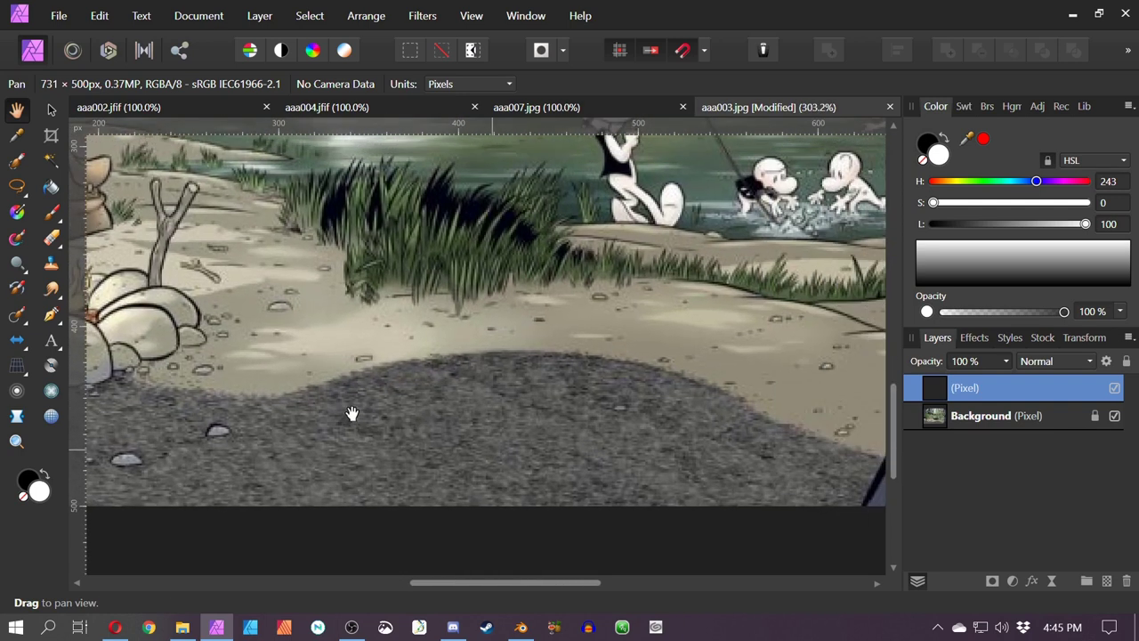
pyautogui.click(51, 213)
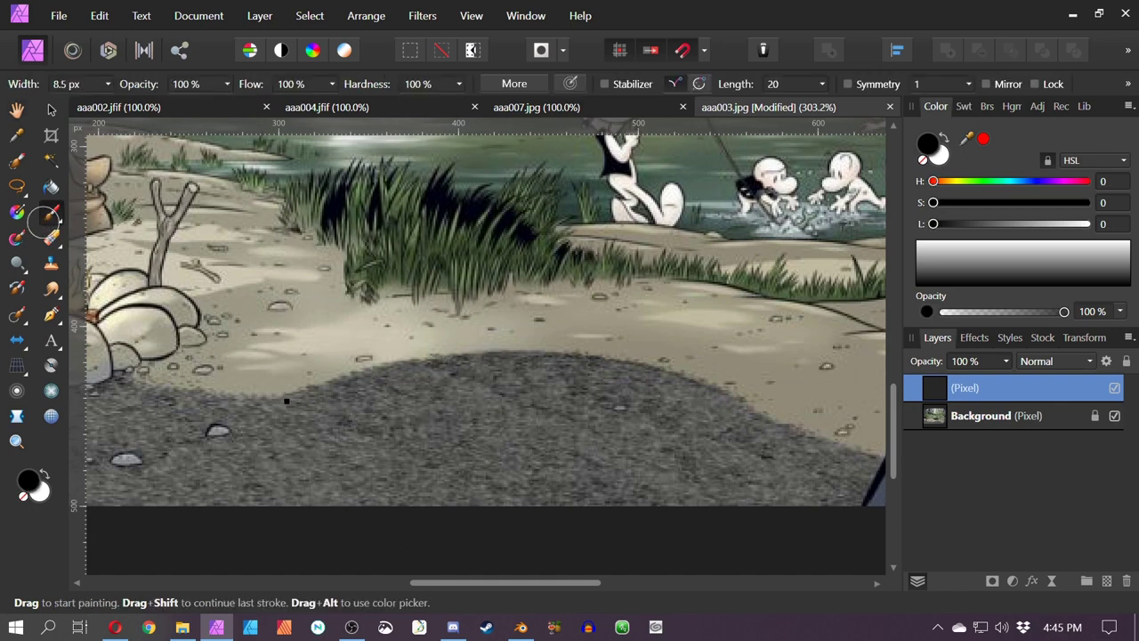
# Try a thin black stroke across the dark gravel foreground, and undo it
pyautogui.moveTo(283, 402); pyautogui.dragTo(489, 415)
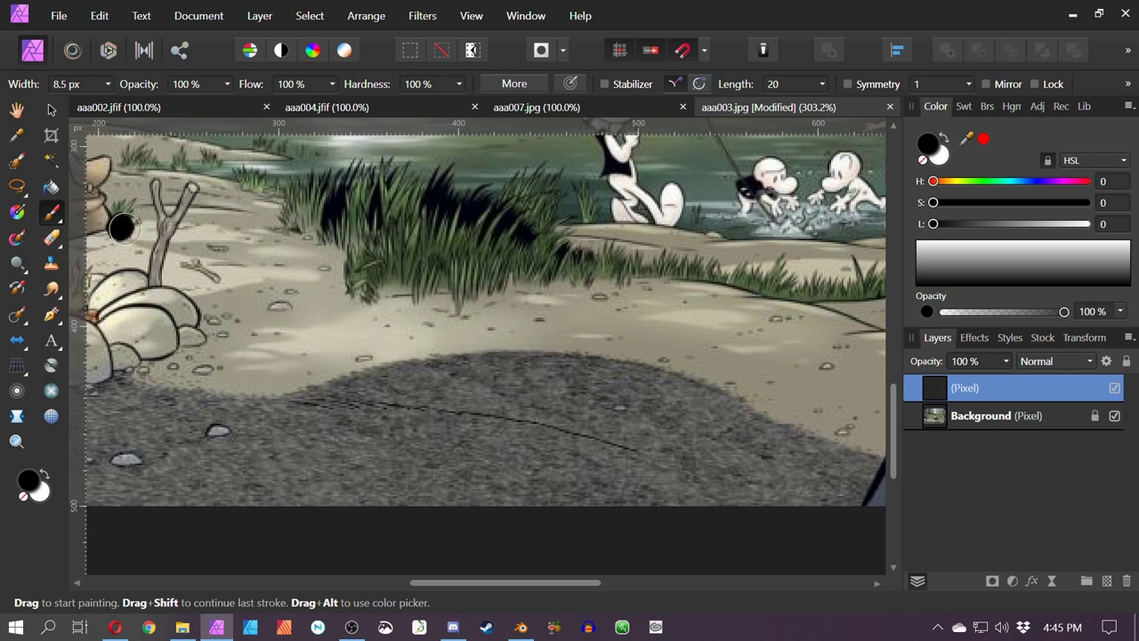
pyautogui.hotkey('ctrl', 'z')
pyautogui.hotkey('ctrl', 'z')
pyautogui.hotkey('ctrl', 'z')
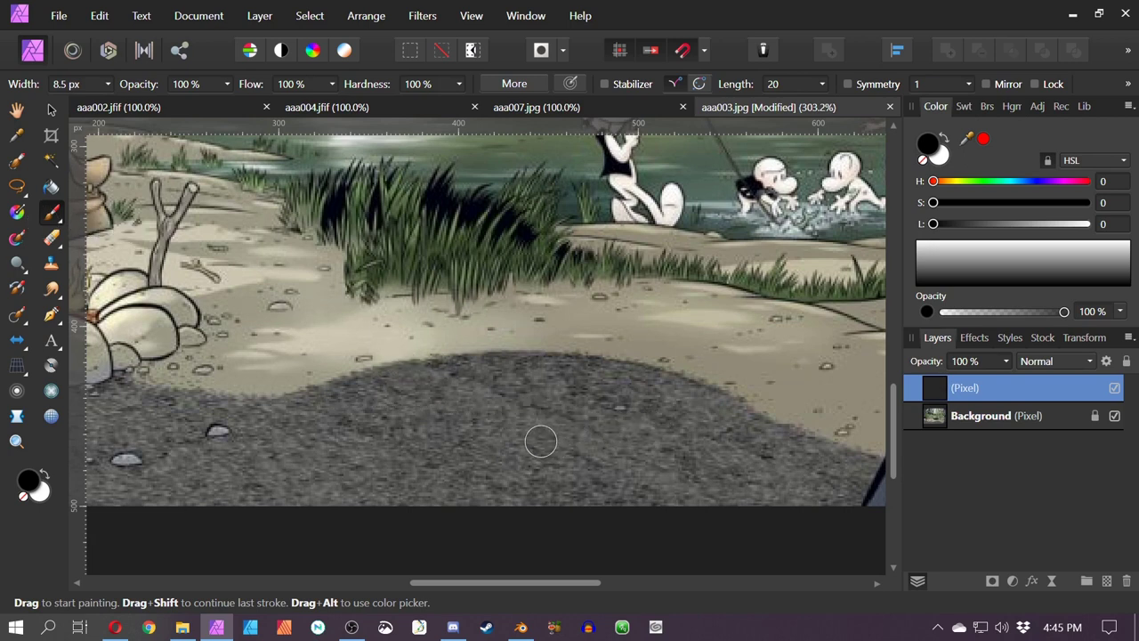
# Set the brush colour to red for marking the campfire area
pyautogui.scroll(-2, 541, 441)
pyautogui.moveTo(499, 330); pyautogui.dragTo(615, 378)
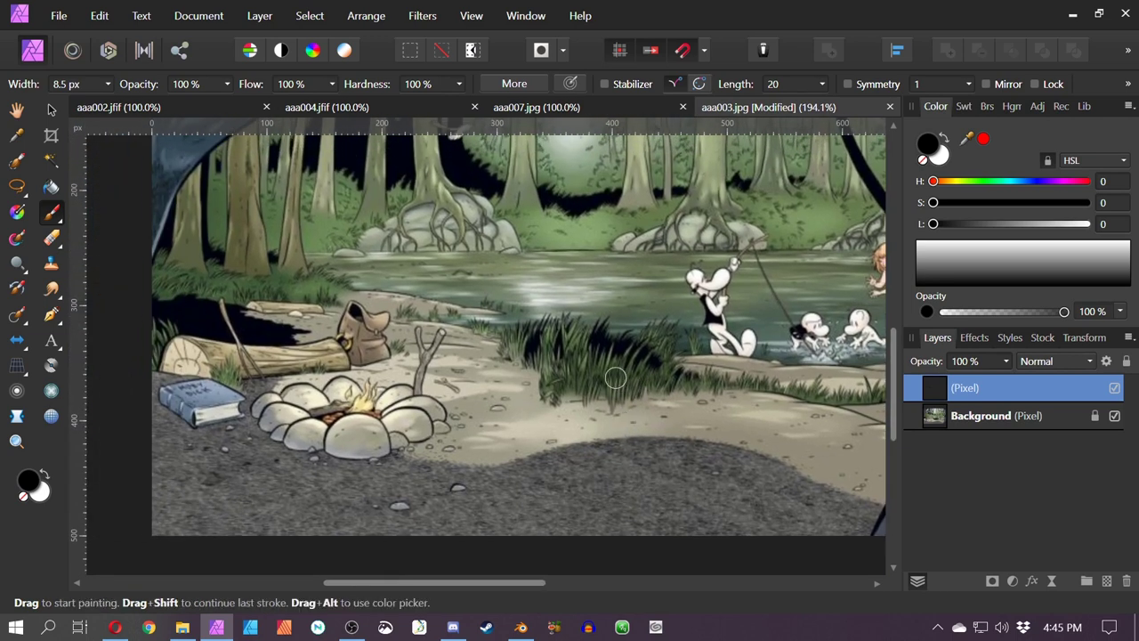
pyautogui.scroll(8, 596, 457)
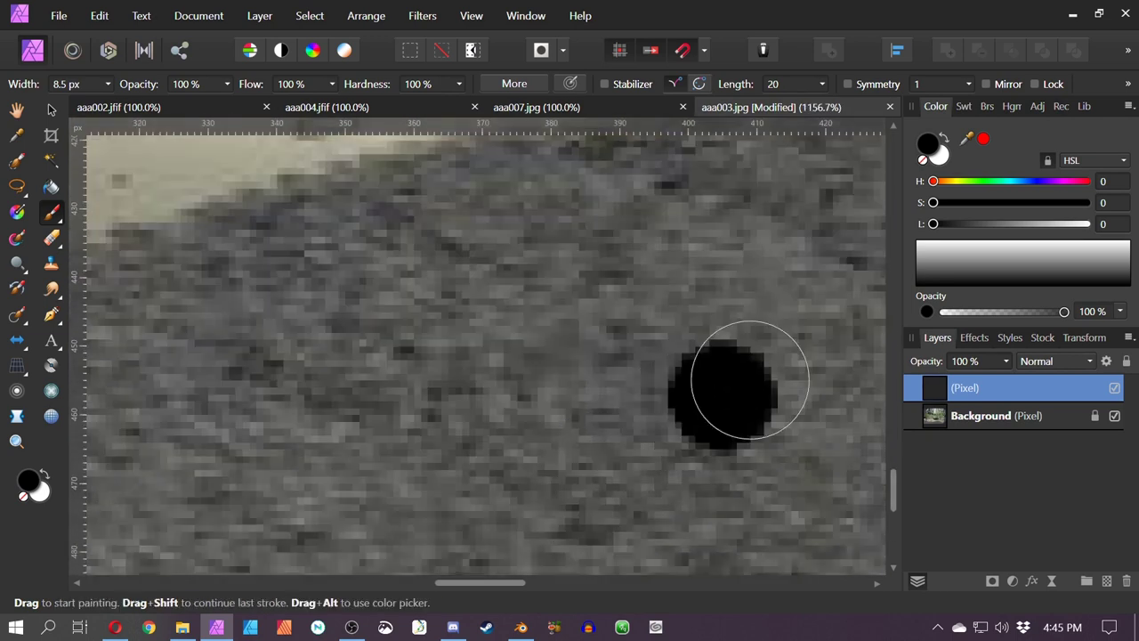
pyautogui.scroll(-6, 809, 273)
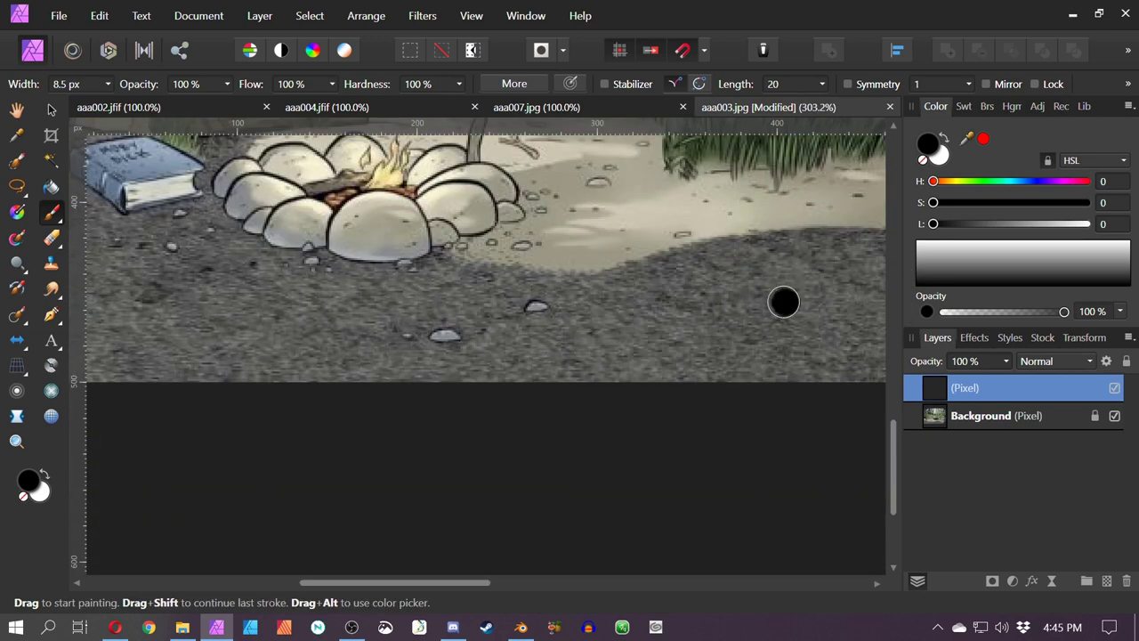
pyautogui.moveTo(467, 304); pyautogui.dragTo(572, 390)
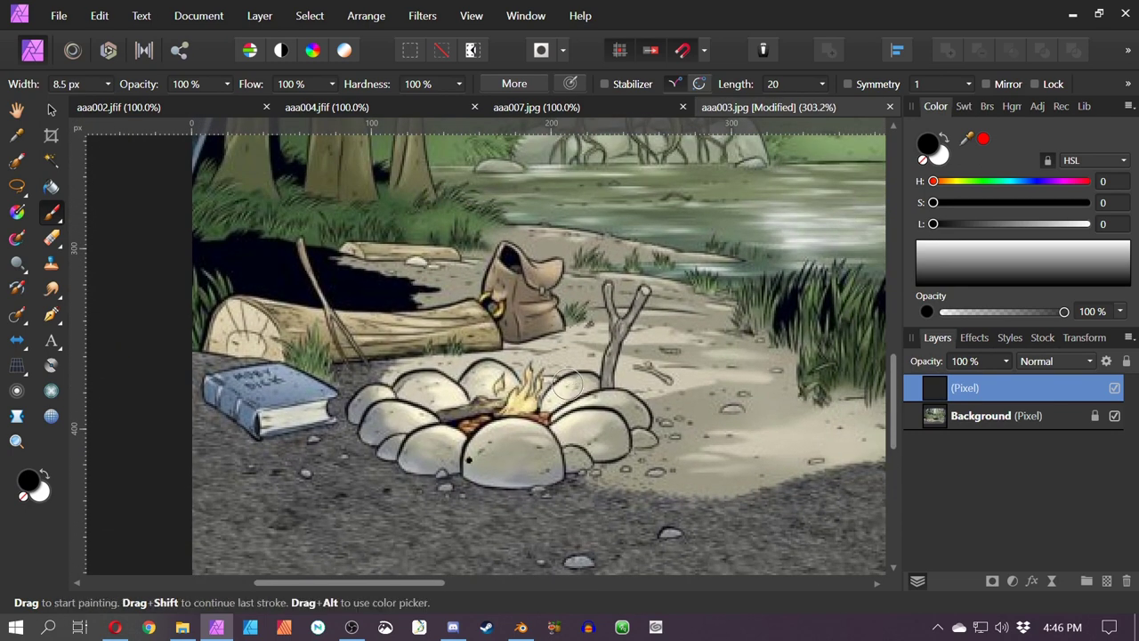
pyautogui.click(983, 138)
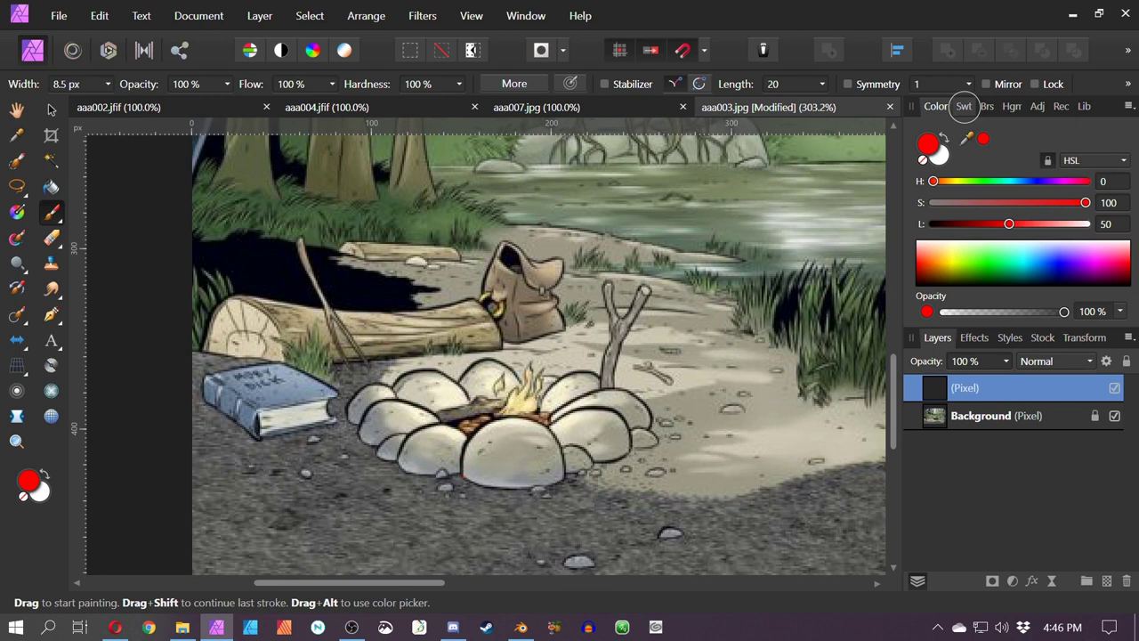
# Outline the front and left stones of the campfire ring and the firewood in red
pyautogui.moveTo(462, 441)
pyautogui.mouseDown()
pyautogui.moveTo(519, 420)
pyautogui.moveTo(545, 429)
pyautogui.moveTo(565, 478)
pyautogui.moveTo(527, 487)
pyautogui.moveTo(455, 474)
pyautogui.mouseUp()
pyautogui.moveTo(465, 423)
pyautogui.mouseDown()
pyautogui.moveTo(411, 430)
pyautogui.moveTo(404, 459)
pyautogui.moveTo(461, 472)
pyautogui.mouseUp()
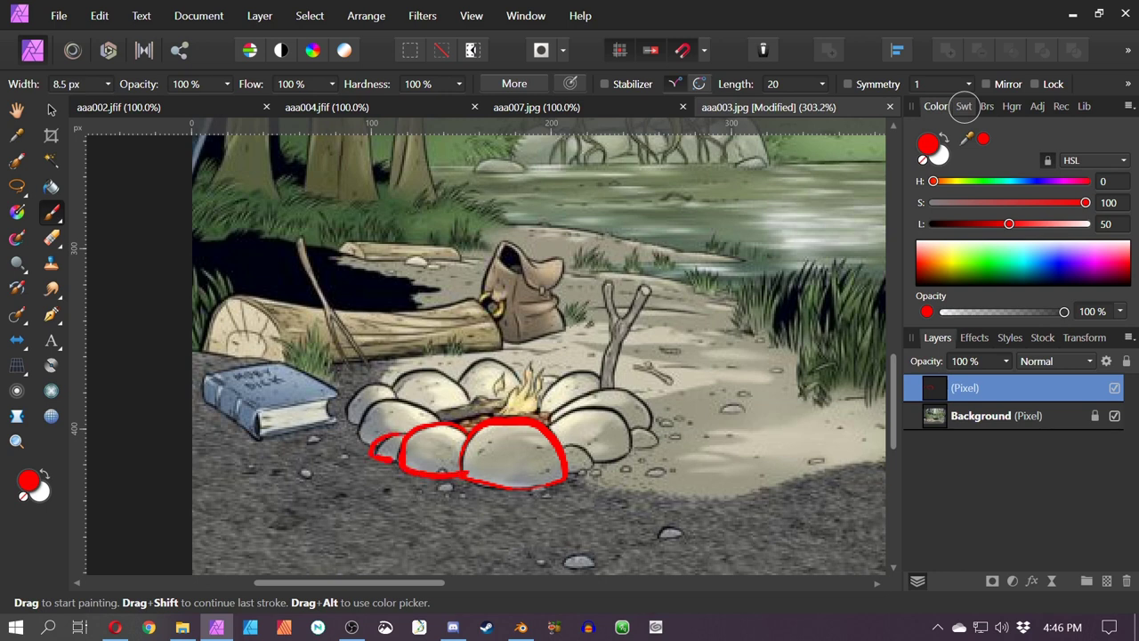
pyautogui.moveTo(438, 418)
pyautogui.mouseDown()
pyautogui.moveTo(370, 403)
pyautogui.moveTo(360, 443)
pyautogui.mouseUp()
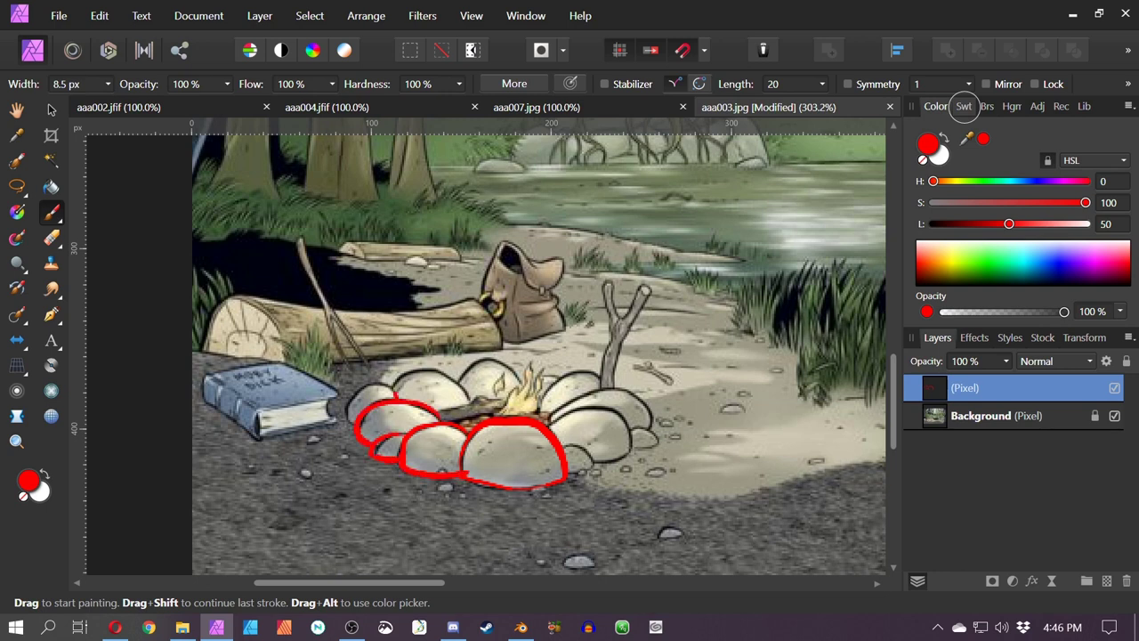
pyautogui.moveTo(397, 396)
pyautogui.mouseDown()
pyautogui.moveTo(347, 418)
pyautogui.moveTo(439, 369)
pyautogui.moveTo(473, 401)
pyautogui.moveTo(441, 408)
pyautogui.moveTo(506, 399)
pyautogui.moveTo(539, 409)
pyautogui.mouseUp()
pyautogui.click(451, 402)
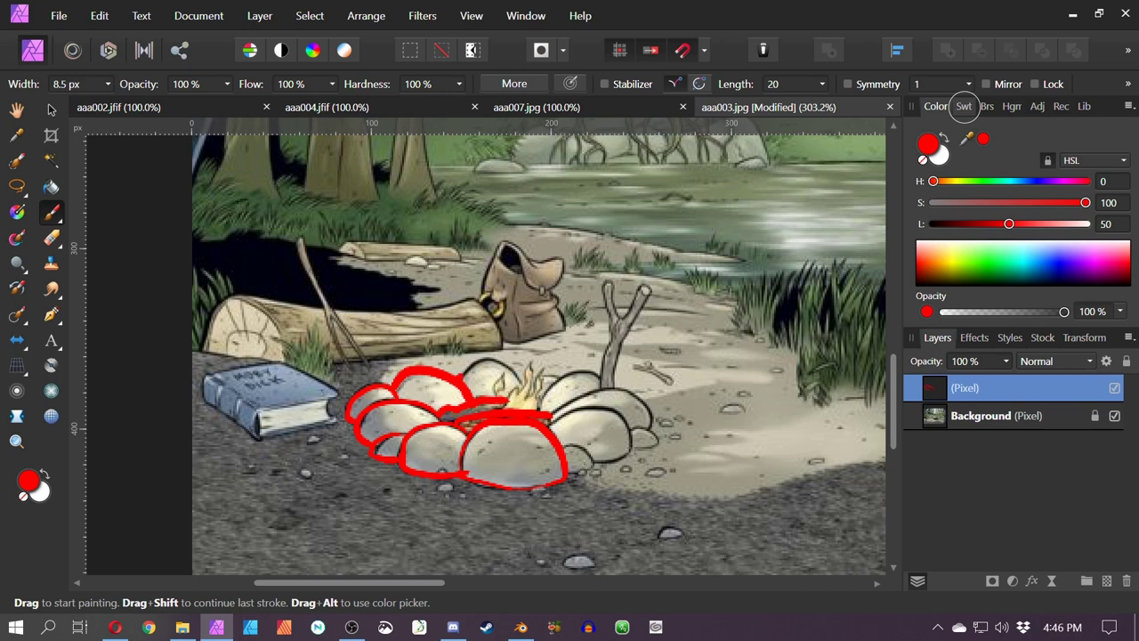
# Outline the back and right stones of the campfire ring and the forked stick behind it in red
pyautogui.click(537, 384)
pyautogui.moveTo(460, 374)
pyautogui.mouseDown()
pyautogui.moveTo(530, 390)
pyautogui.moveTo(593, 367)
pyautogui.moveTo(610, 383)
pyautogui.mouseUp()
pyautogui.moveTo(552, 411)
pyautogui.mouseDown()
pyautogui.moveTo(634, 396)
pyautogui.moveTo(652, 427)
pyautogui.moveTo(607, 407)
pyautogui.moveTo(634, 452)
pyautogui.moveTo(587, 468)
pyautogui.mouseUp()
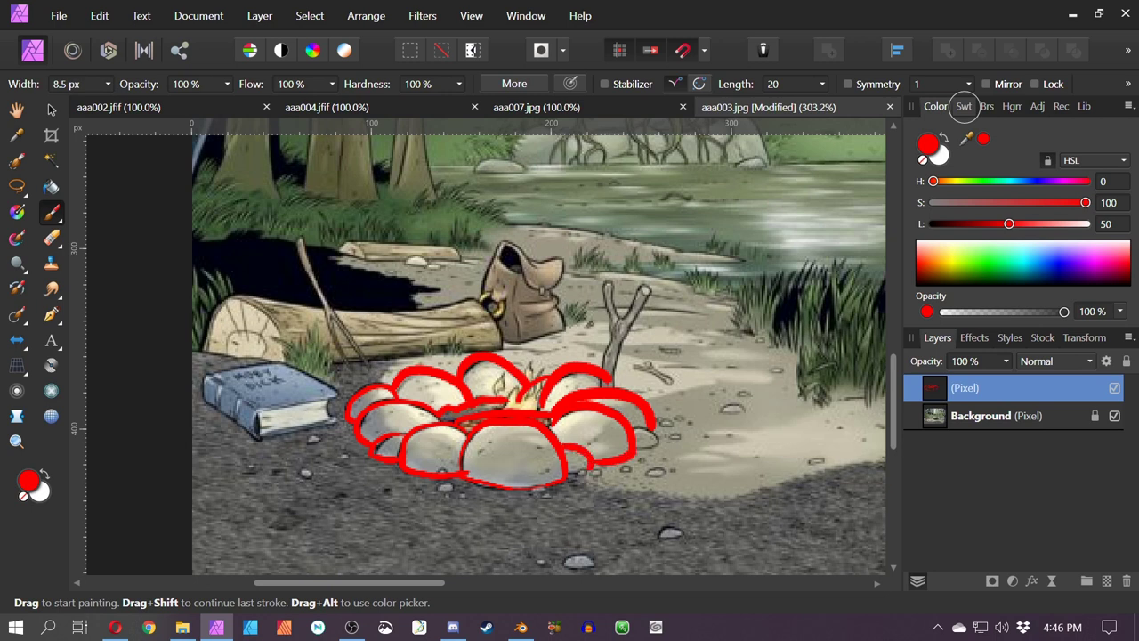
pyautogui.moveTo(635, 422); pyautogui.dragTo(650, 451)
pyautogui.moveTo(723, 307); pyautogui.dragTo(659, 358)
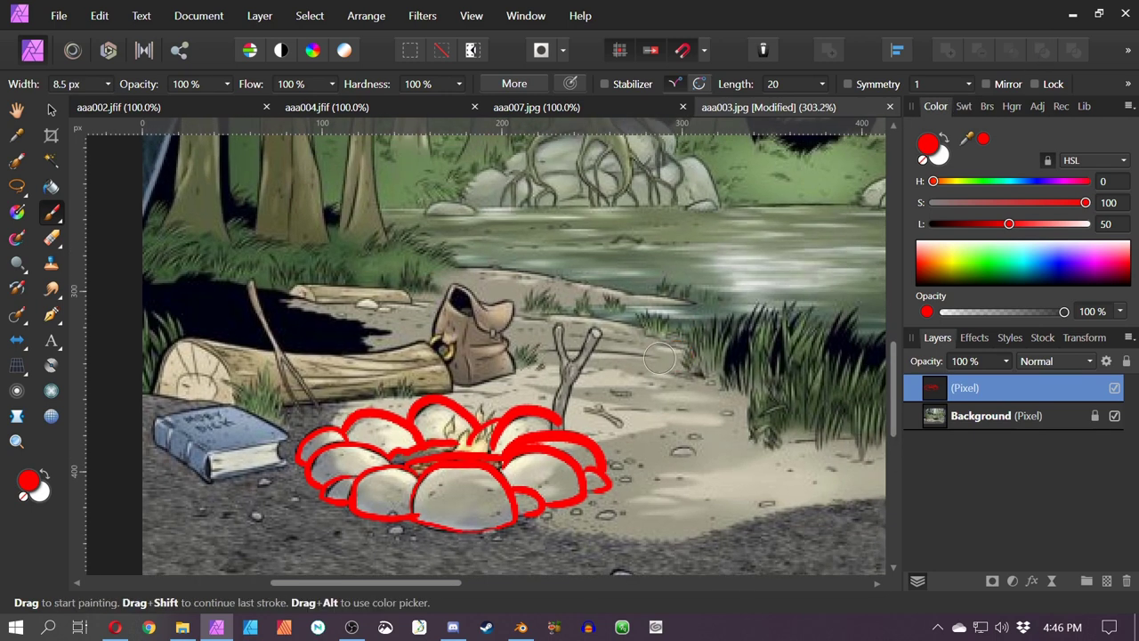
pyautogui.moveTo(558, 383)
pyautogui.mouseDown()
pyautogui.moveTo(549, 428)
pyautogui.moveTo(591, 351)
pyautogui.moveTo(555, 358)
pyautogui.mouseUp()
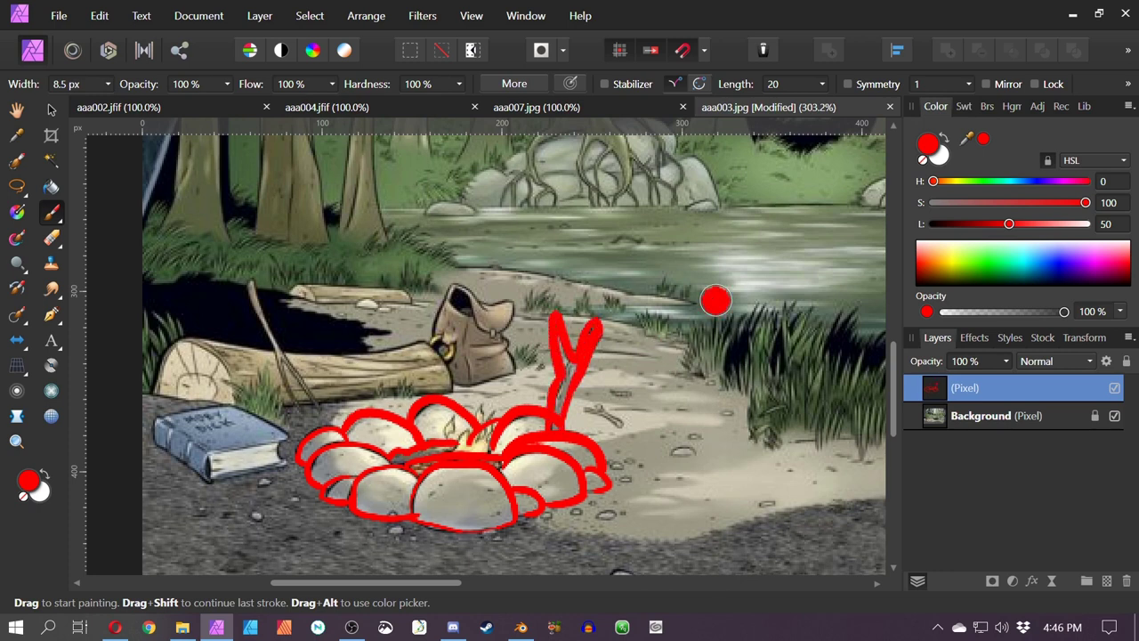
# Undo the red outlines on the campfire stones and the forked stick
pyautogui.hotkey('ctrl', 'z')
pyautogui.hotkey('ctrl', 'z')
pyautogui.hotkey('ctrl', 'z')
pyautogui.hotkey('ctrl', 'z')
pyautogui.hotkey('ctrl', 'z')
pyautogui.hotkey('ctrl', 'z')
pyautogui.hotkey('ctrl', 'z')
pyautogui.hotkey('ctrl', 'z')
pyautogui.hotkey('ctrl', 'z')
pyautogui.hotkey('ctrl', 'z')
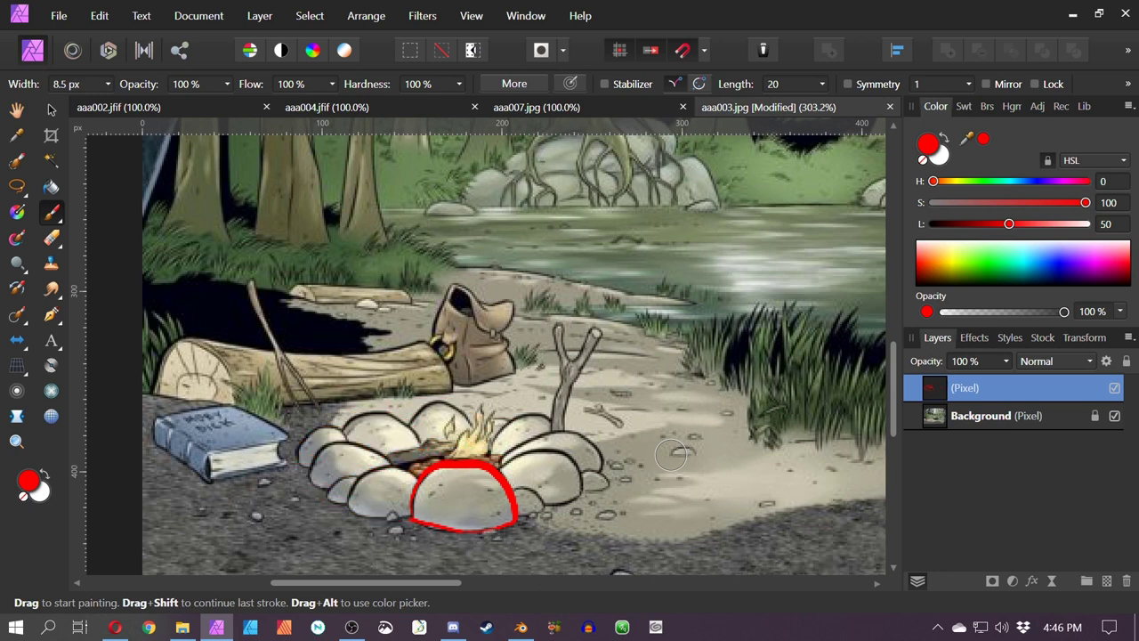
# Trace the edges of the near riverbank and its sandbanks in red, from the backpack to the large right tree
pyautogui.scroll(-5, 695, 437)
pyautogui.moveTo(695, 437); pyautogui.dragTo(466, 471)
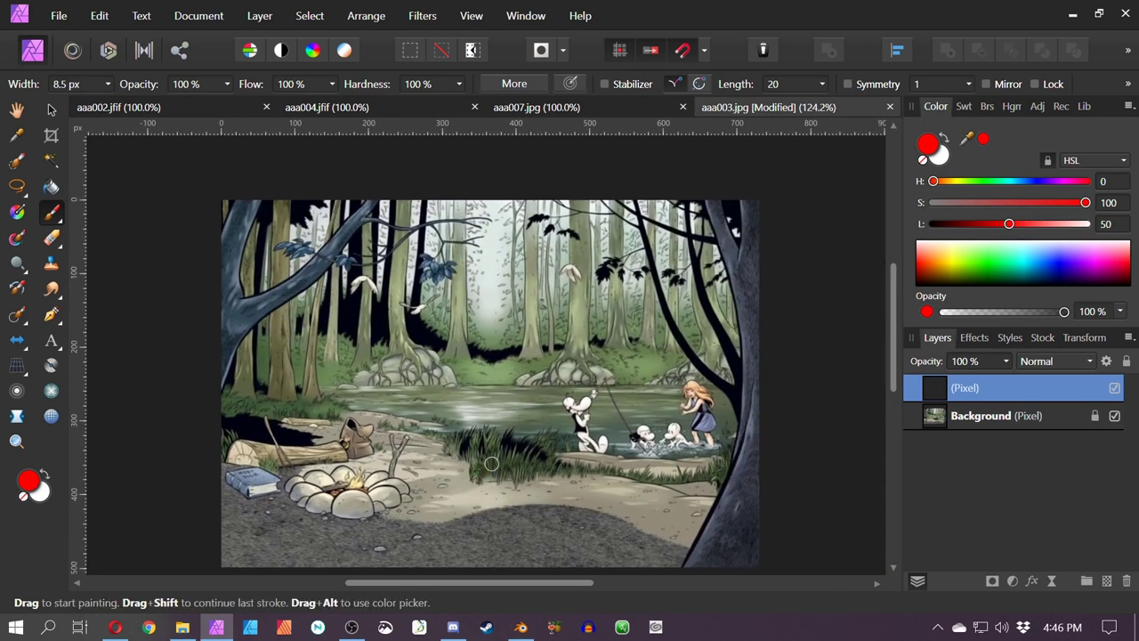
pyautogui.moveTo(365, 425)
pyautogui.mouseDown()
pyautogui.moveTo(425, 434)
pyautogui.moveTo(470, 462)
pyautogui.moveTo(627, 478)
pyautogui.moveTo(730, 507)
pyautogui.mouseUp()
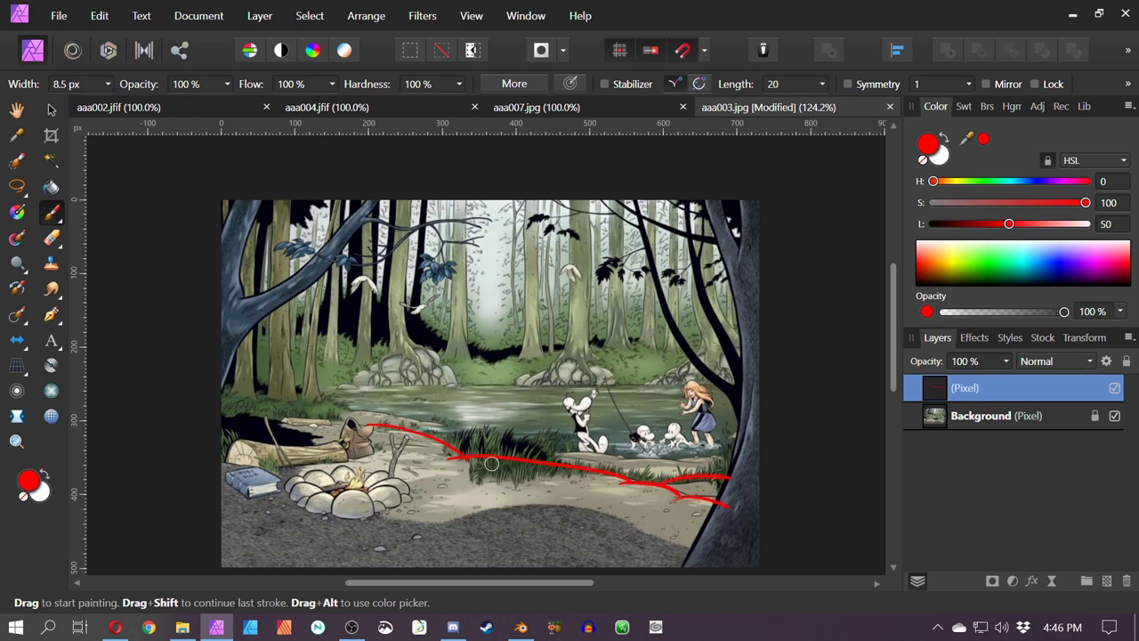
pyautogui.moveTo(534, 452); pyautogui.dragTo(666, 456)
pyautogui.moveTo(335, 409); pyautogui.dragTo(435, 430)
# Trace the far shoreline across the image and outline the three root-covered rock clusters behind it in red
pyautogui.moveTo(223, 392)
pyautogui.mouseDown()
pyautogui.moveTo(341, 406)
pyautogui.moveTo(371, 386)
pyautogui.moveTo(757, 393)
pyautogui.mouseUp()
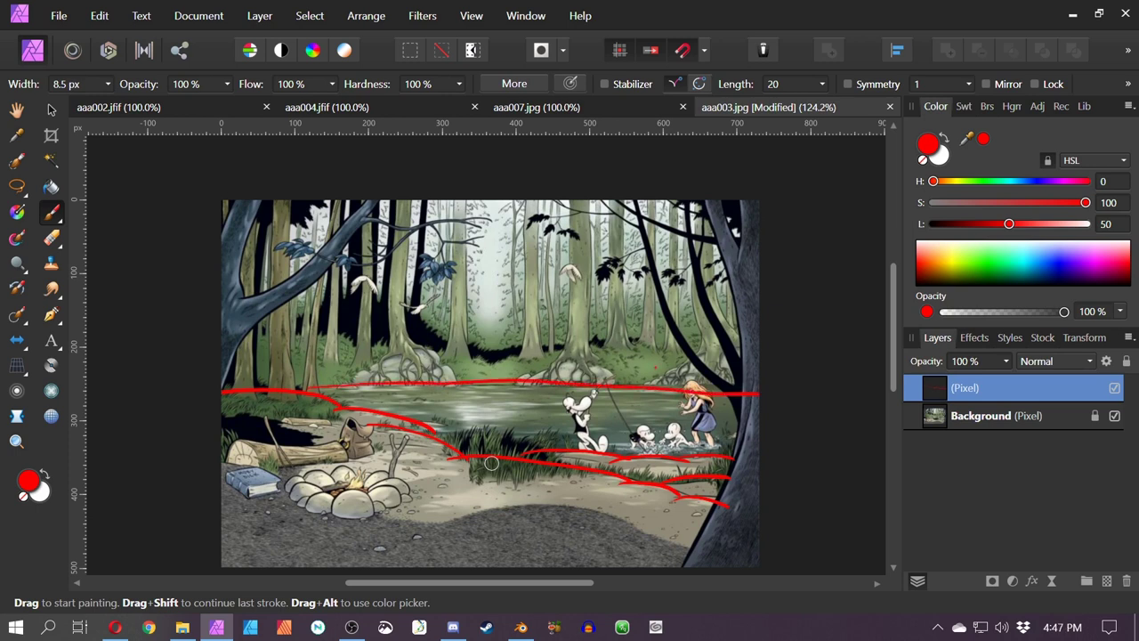
pyautogui.moveTo(359, 374); pyautogui.dragTo(463, 388)
pyautogui.moveTo(541, 389)
pyautogui.mouseDown()
pyautogui.moveTo(511, 382)
pyautogui.moveTo(568, 358)
pyautogui.moveTo(595, 360)
pyautogui.moveTo(614, 379)
pyautogui.moveTo(746, 360)
pyautogui.mouseUp()
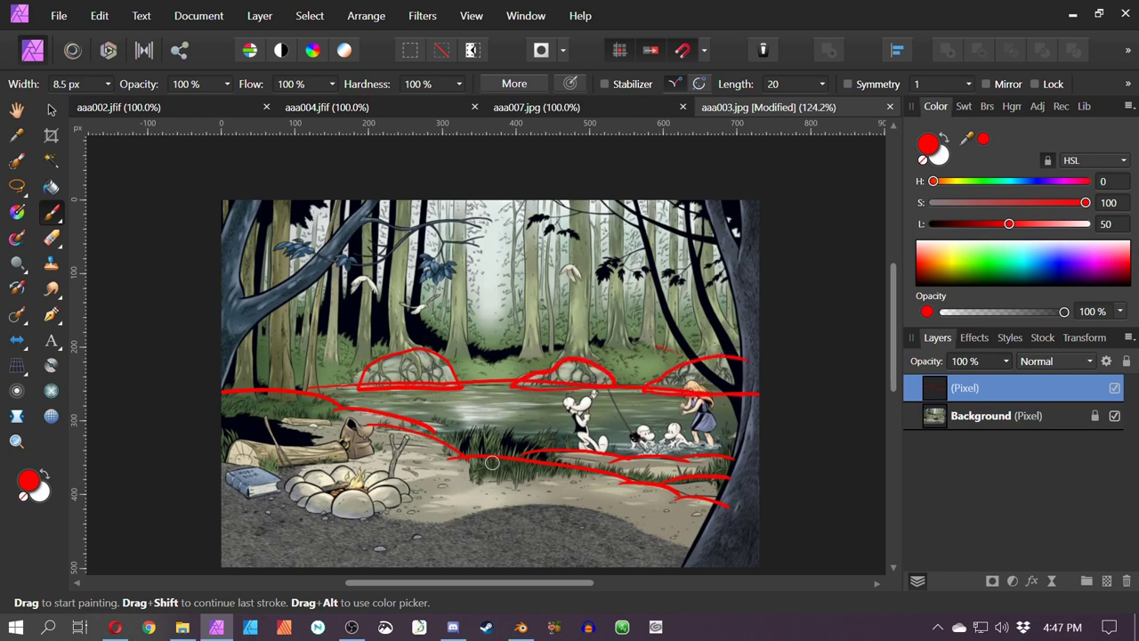
# Trace the far bank's undergrowth line in red and outline the background tree trunks across the middle and right of the image
pyautogui.moveTo(659, 346)
pyautogui.mouseDown()
pyautogui.moveTo(565, 343)
pyautogui.moveTo(511, 357)
pyautogui.mouseUp()
pyautogui.moveTo(377, 353); pyautogui.dragTo(222, 339)
pyautogui.press('space')
pyautogui.moveTo(464, 324)
pyautogui.mouseDown()
pyautogui.moveTo(450, 381)
pyautogui.moveTo(437, 256)
pyautogui.mouseUp()
pyautogui.moveTo(451, 411); pyautogui.dragTo(447, 256)
pyautogui.moveTo(510, 413)
pyautogui.mouseDown()
pyautogui.moveTo(508, 257)
pyautogui.moveTo(520, 257)
pyautogui.mouseUp()
pyautogui.moveTo(559, 395)
pyautogui.mouseDown()
pyautogui.moveTo(556, 256)
pyautogui.moveTo(573, 256)
pyautogui.moveTo(537, 366)
pyautogui.moveTo(535, 256)
pyautogui.mouseUp()
pyautogui.moveTo(526, 359); pyautogui.dragTo(539, 256)
pyautogui.moveTo(542, 361); pyautogui.dragTo(545, 257)
pyautogui.moveTo(582, 371); pyautogui.dragTo(582, 256)
pyautogui.moveTo(586, 360); pyautogui.dragTo(586, 303)
pyautogui.moveTo(594, 380)
pyautogui.mouseDown()
pyautogui.moveTo(594, 256)
pyautogui.moveTo(606, 256)
pyautogui.mouseUp()
pyautogui.moveTo(631, 379); pyautogui.dragTo(635, 256)
pyautogui.moveTo(642, 395)
pyautogui.mouseDown()
pyautogui.moveTo(642, 256)
pyautogui.moveTo(663, 256)
pyautogui.mouseUp()
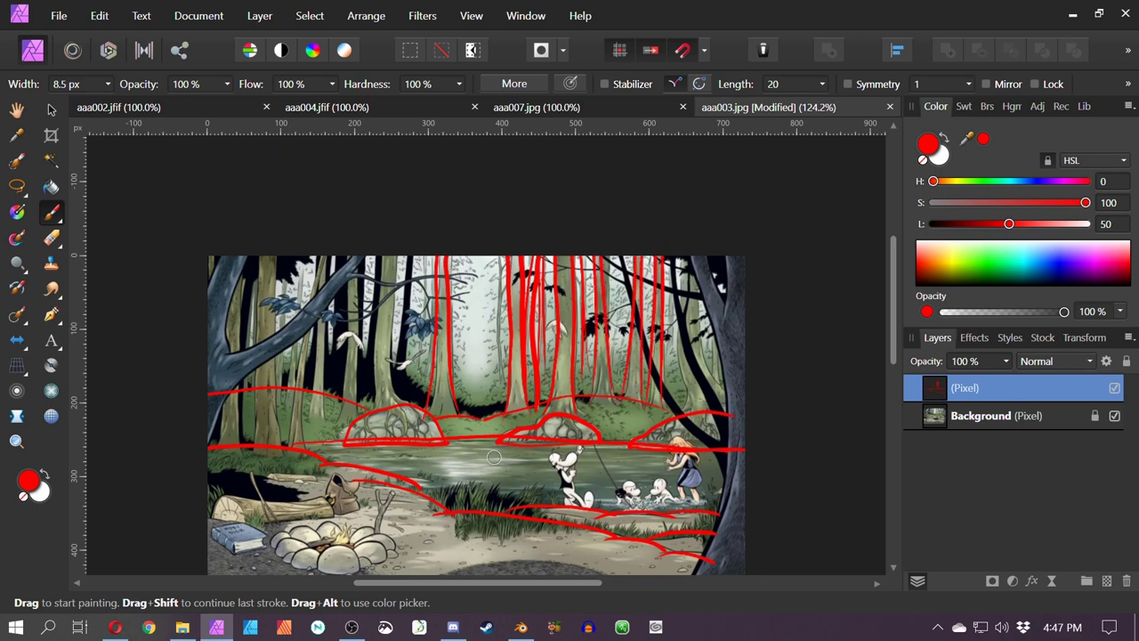
# Mark a few small leaf clusters in red in the misty gap between the central background trunks
pyautogui.scroll(5, 507, 349)
pyautogui.moveTo(635, 335); pyautogui.dragTo(658, 380)
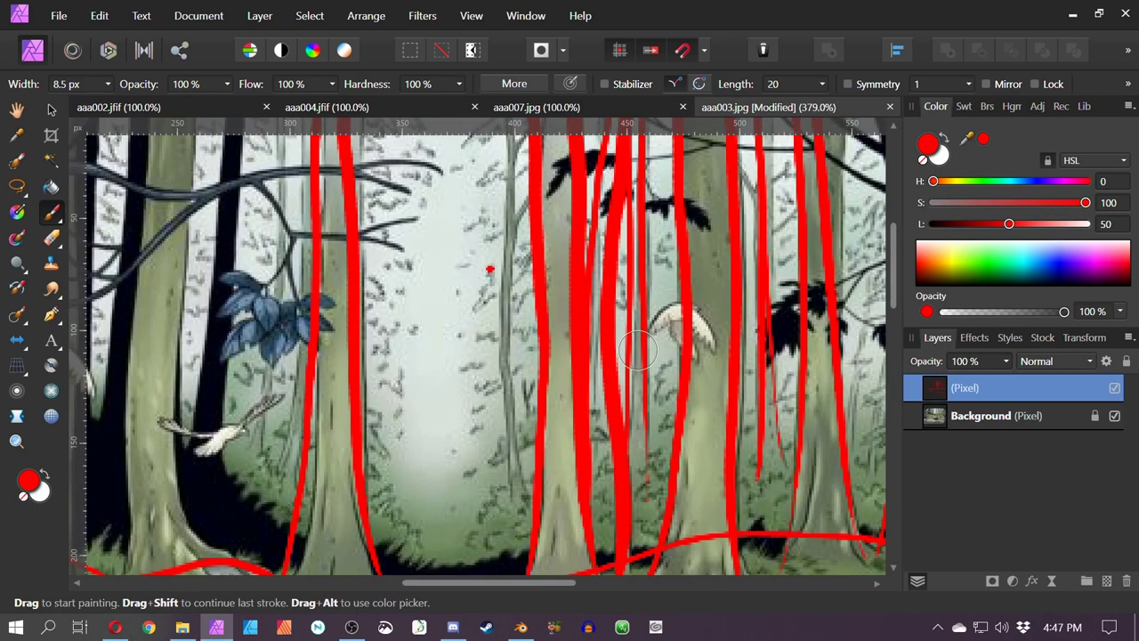
pyautogui.moveTo(490, 279); pyautogui.dragTo(496, 283)
pyautogui.moveTo(486, 286)
pyautogui.mouseDown()
pyautogui.moveTo(465, 319)
pyautogui.moveTo(477, 338)
pyautogui.moveTo(500, 331)
pyautogui.moveTo(464, 338)
pyautogui.mouseUp()
pyautogui.scroll(-4, 567, 344)
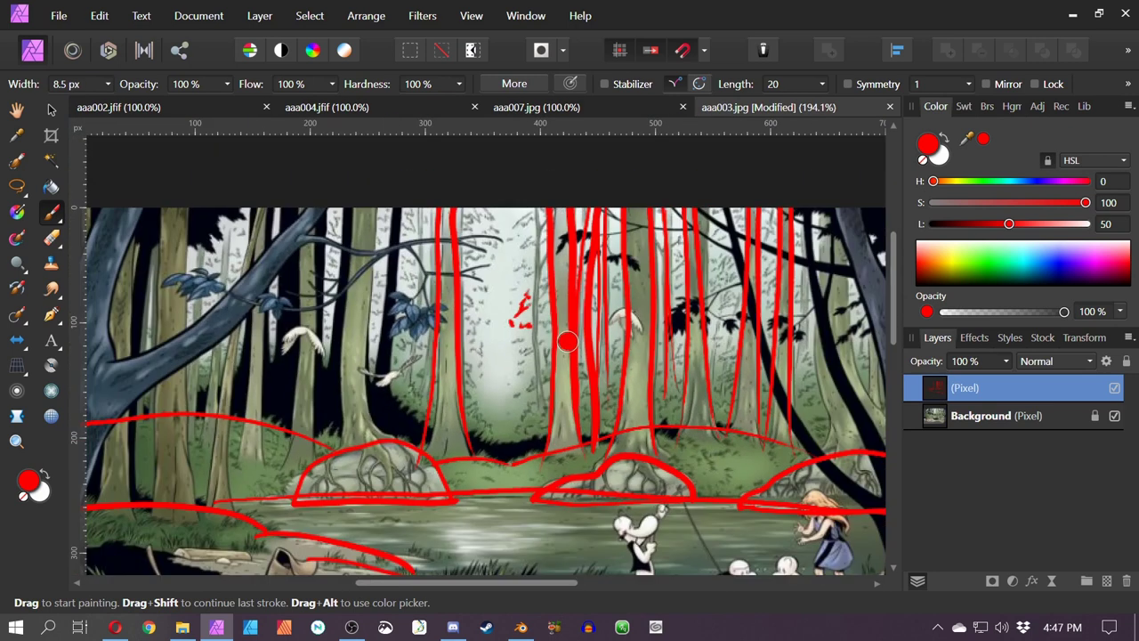
# Paint red over the large foreground trees framing the left and right sides of the artwork
pyautogui.press('space')
pyautogui.moveTo(502, 387)
pyautogui.mouseDown()
pyautogui.moveTo(665, 387)
pyautogui.moveTo(652, 372)
pyautogui.mouseUp()
pyautogui.moveTo(352, 212)
pyautogui.mouseDown()
pyautogui.moveTo(309, 368)
pyautogui.moveTo(307, 459)
pyautogui.mouseUp()
pyautogui.moveTo(538, 214); pyautogui.dragTo(345, 392)
pyautogui.scroll(-4, 652, 372)
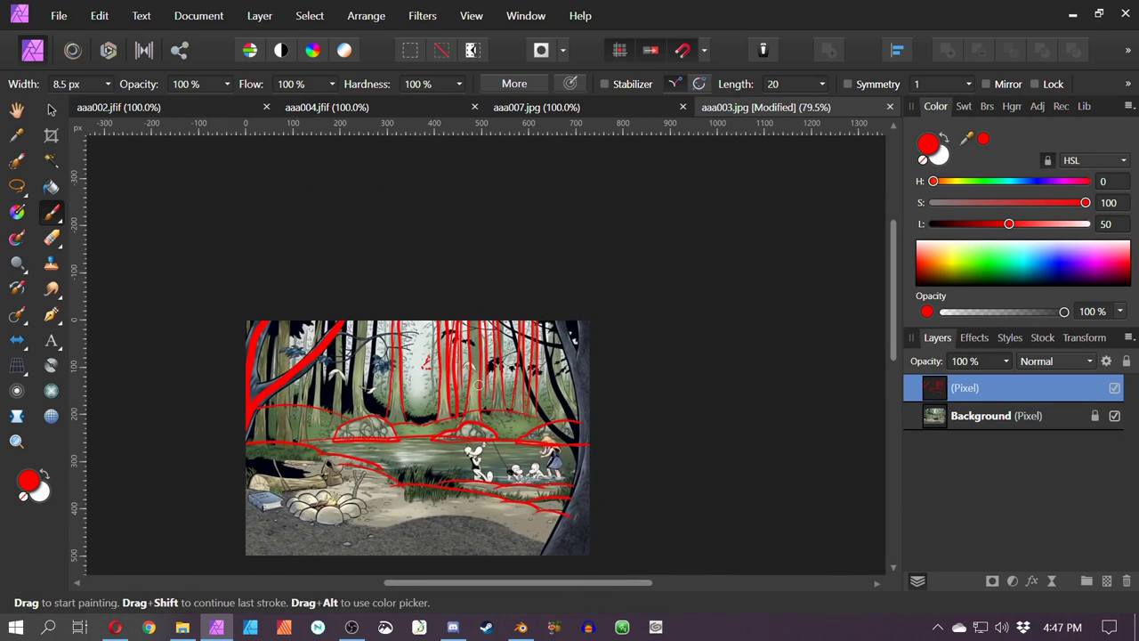
pyautogui.moveTo(588, 415); pyautogui.dragTo(586, 549)
pyautogui.moveTo(584, 454)
pyautogui.mouseDown()
pyautogui.moveTo(584, 322)
pyautogui.moveTo(580, 395)
pyautogui.mouseUp()
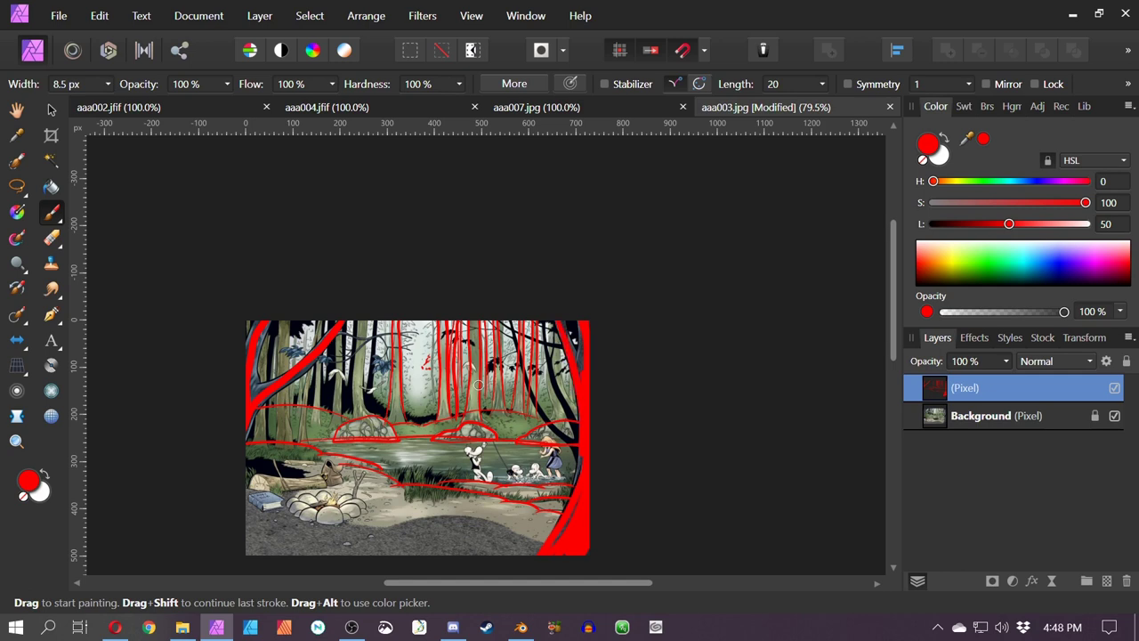
# Erase most of the red outline around the left rock cluster on the far shore
pyautogui.moveTo(340, 372); pyautogui.dragTo(442, 328)
pyautogui.scroll(7, 486, 393)
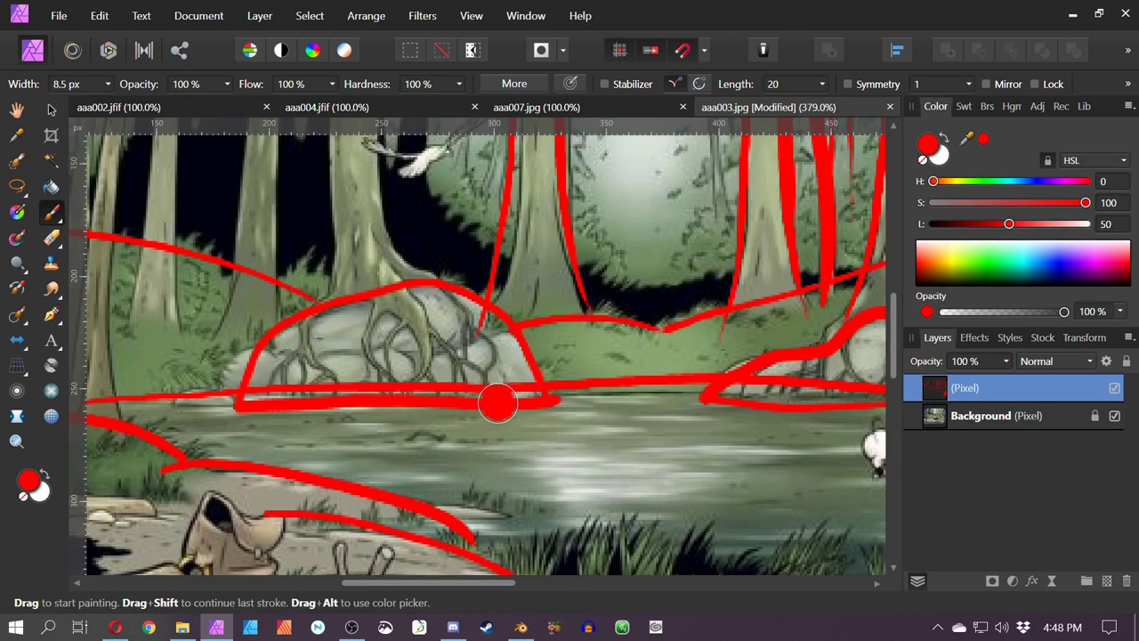
pyautogui.moveTo(450, 413); pyautogui.dragTo(590, 419)
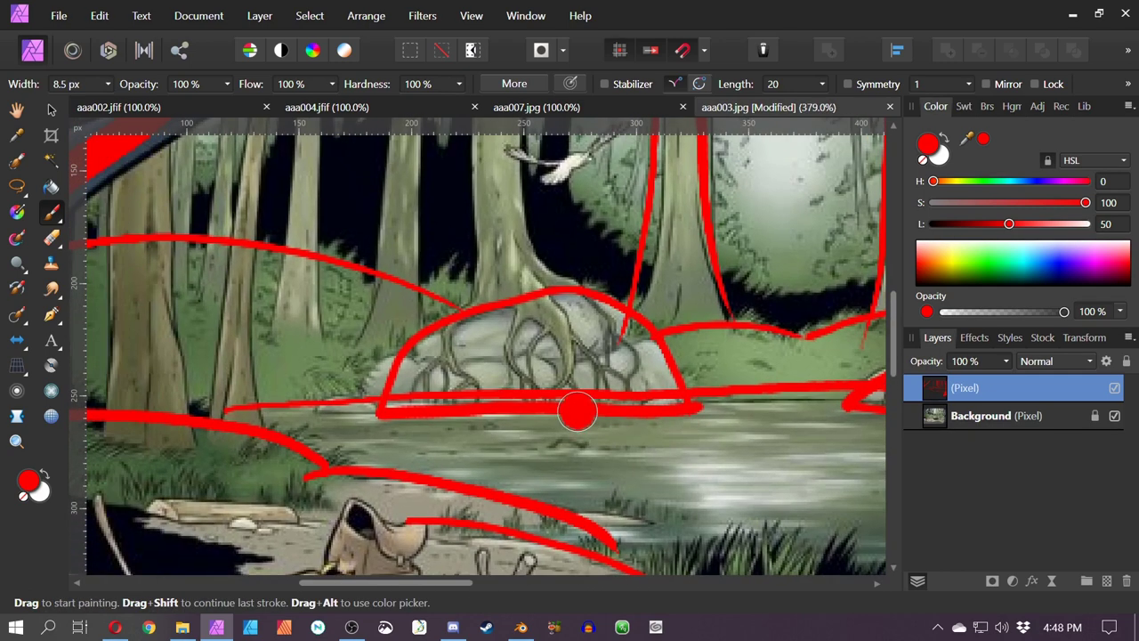
pyautogui.press('e')
pyautogui.moveTo(387, 399)
pyautogui.mouseDown()
pyautogui.moveTo(577, 411)
pyautogui.moveTo(671, 356)
pyautogui.moveTo(577, 411)
pyautogui.mouseUp()
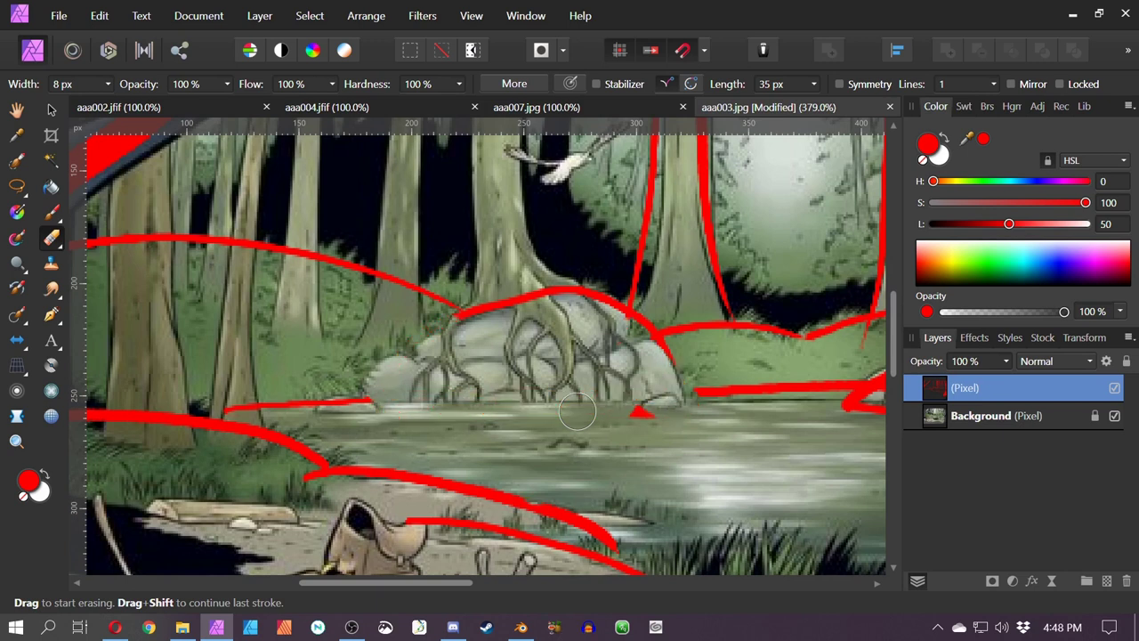
# Outline the individual boulders of the left far-shore rock cluster in red, including the small stone beside it
pyautogui.click(48, 211)
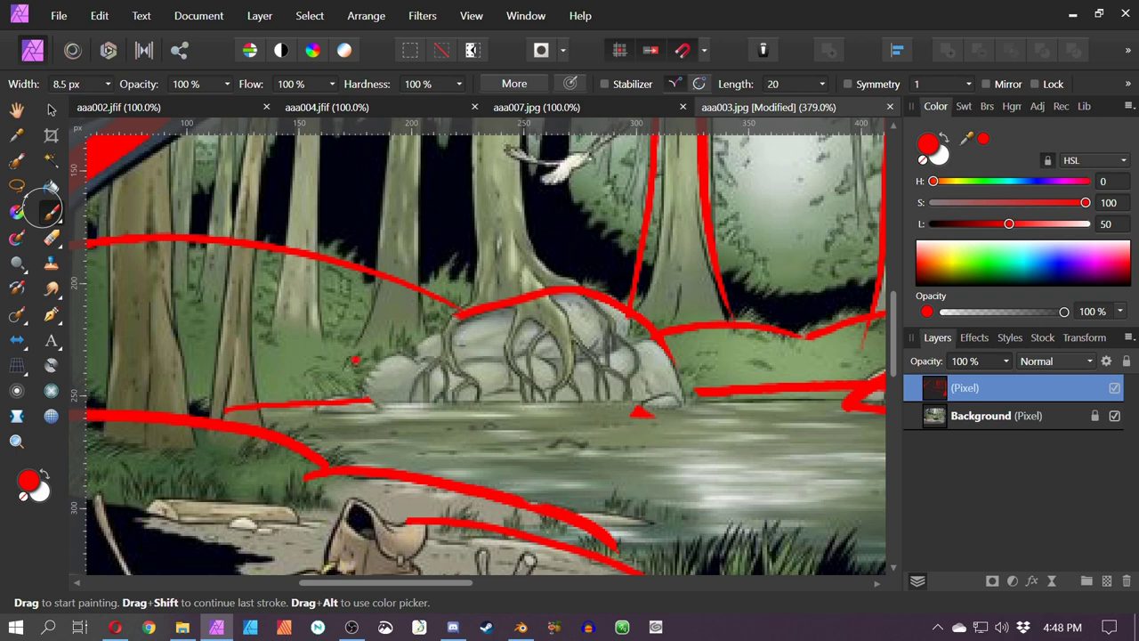
pyautogui.moveTo(316, 410)
pyautogui.mouseDown()
pyautogui.moveTo(356, 395)
pyautogui.moveTo(318, 414)
pyautogui.mouseUp()
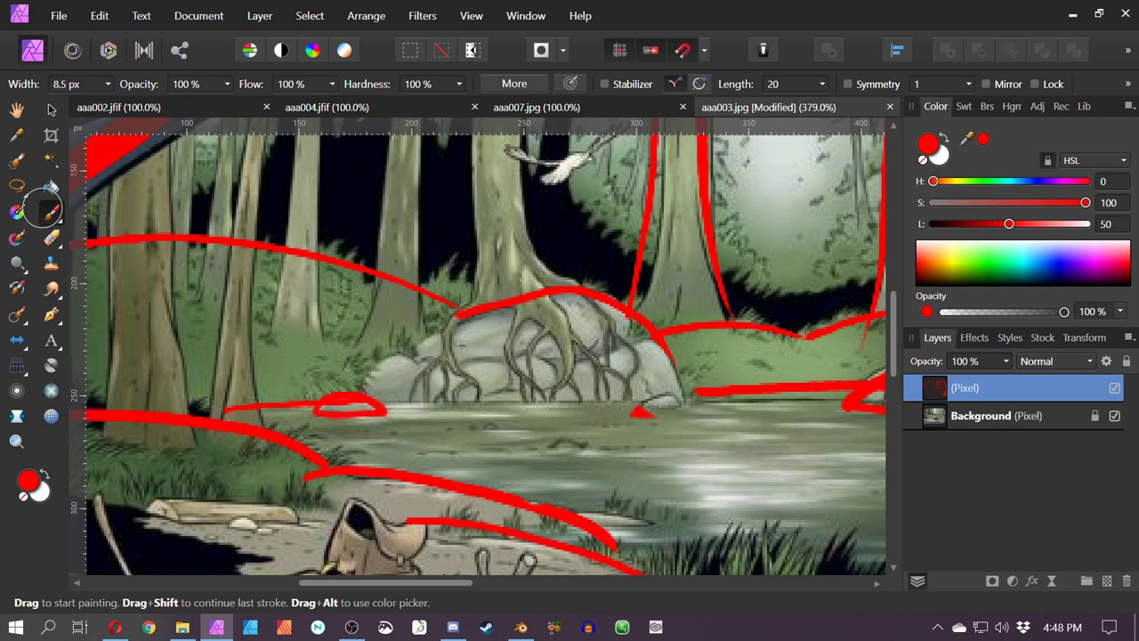
pyautogui.moveTo(362, 385)
pyautogui.mouseDown()
pyautogui.moveTo(496, 361)
pyautogui.moveTo(490, 405)
pyautogui.moveTo(491, 388)
pyautogui.moveTo(550, 412)
pyautogui.mouseUp()
pyautogui.moveTo(410, 399)
pyautogui.mouseDown()
pyautogui.moveTo(472, 378)
pyautogui.moveTo(463, 412)
pyautogui.mouseUp()
pyautogui.click(571, 406)
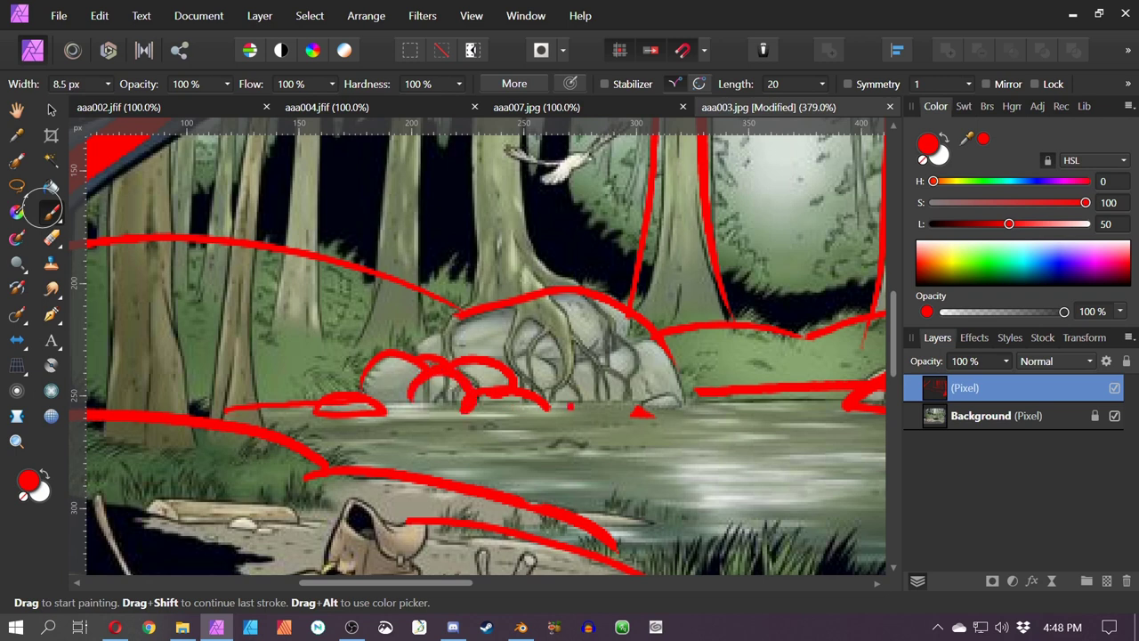
pyautogui.moveTo(553, 402)
pyautogui.mouseDown()
pyautogui.moveTo(572, 388)
pyautogui.moveTo(584, 404)
pyautogui.mouseUp()
pyautogui.moveTo(510, 358)
pyautogui.mouseDown()
pyautogui.moveTo(558, 383)
pyautogui.moveTo(623, 381)
pyautogui.moveTo(685, 407)
pyautogui.moveTo(659, 392)
pyautogui.moveTo(682, 410)
pyautogui.mouseUp()
pyautogui.click(601, 339)
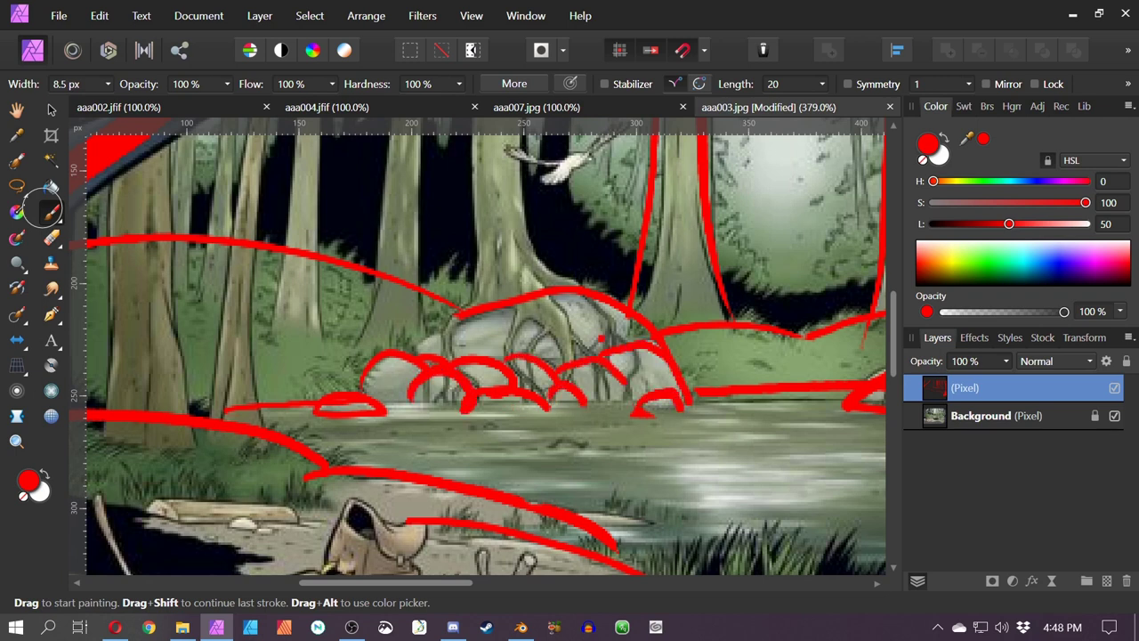
pyautogui.moveTo(634, 354)
pyautogui.mouseDown()
pyautogui.moveTo(626, 377)
pyautogui.moveTo(612, 326)
pyautogui.mouseUp()
pyautogui.moveTo(570, 293); pyautogui.dragTo(645, 339)
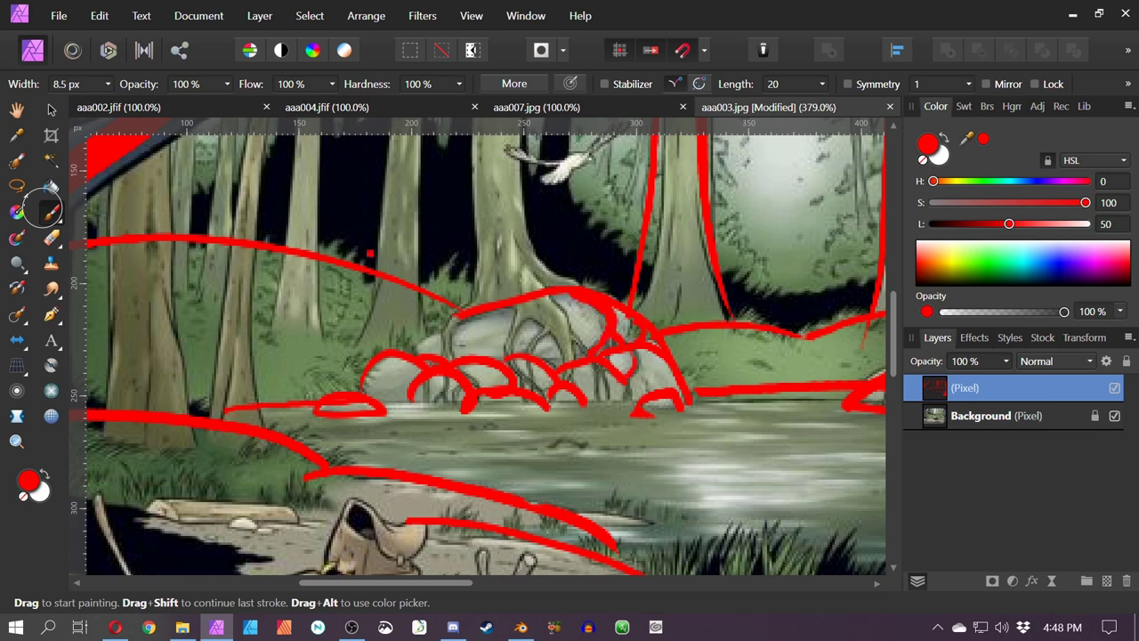
# Outline both sides of the tree trunk growing above the left rock cluster in red
pyautogui.press('space')
pyautogui.moveTo(336, 374); pyautogui.dragTo(254, 452)
pyautogui.moveTo(392, 263)
pyautogui.mouseDown()
pyautogui.moveTo(397, 317)
pyautogui.moveTo(379, 399)
pyautogui.mouseUp()
pyautogui.moveTo(435, 248); pyautogui.dragTo(509, 367)
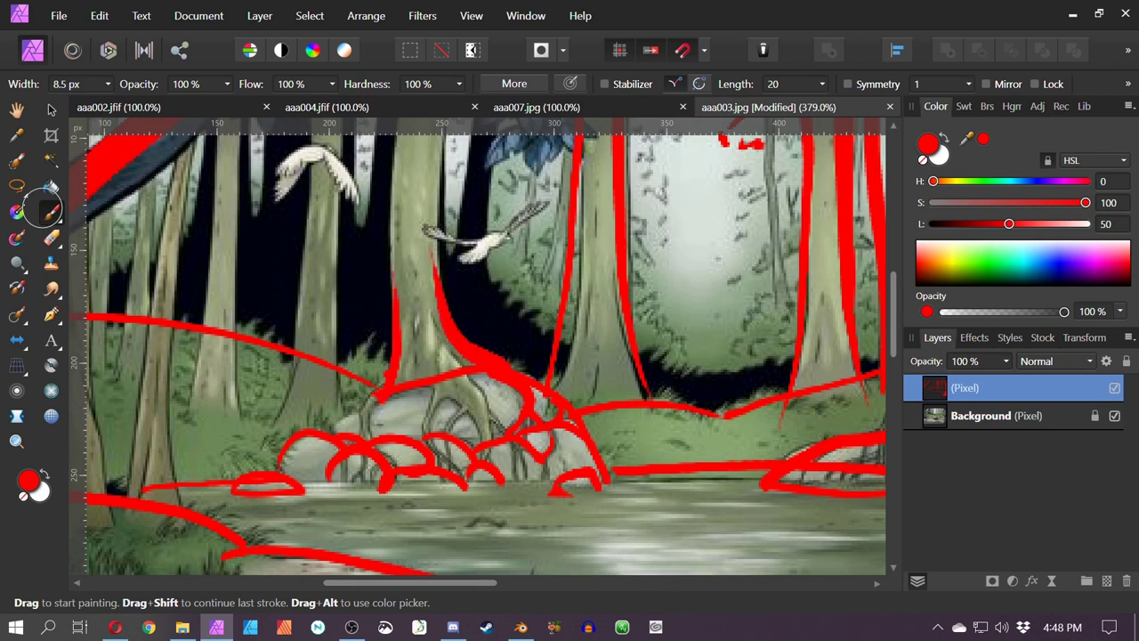
# Trace the tree's roots in red as they spread down over the boulders to the waterline
pyautogui.moveTo(380, 393)
pyautogui.mouseDown()
pyautogui.moveTo(350, 489)
pyautogui.moveTo(395, 485)
pyautogui.mouseUp()
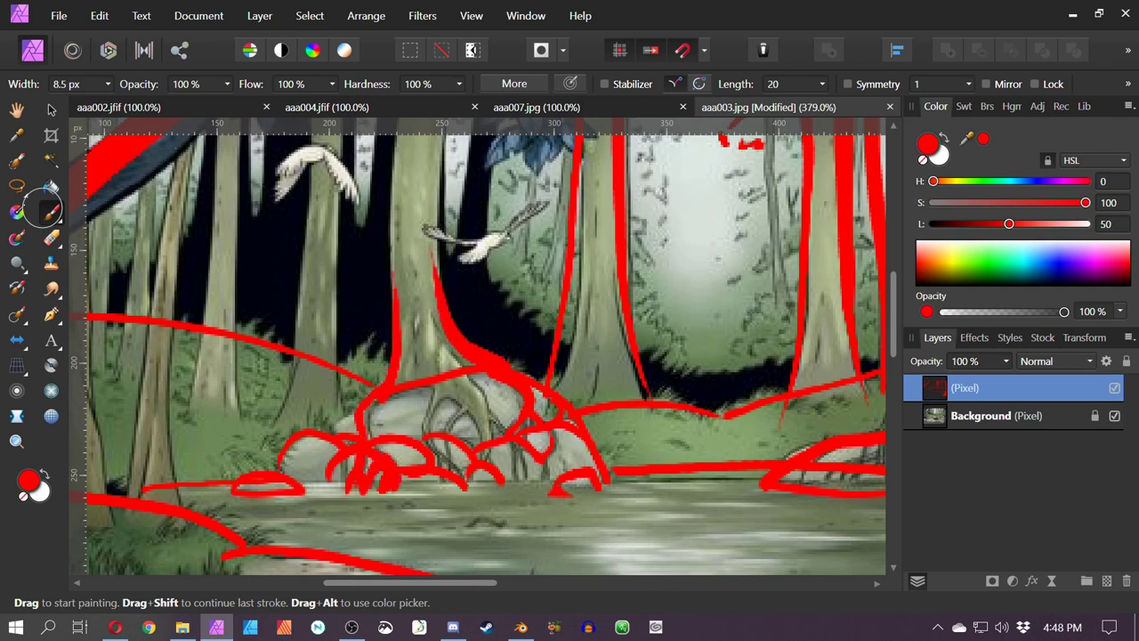
pyautogui.moveTo(426, 385); pyautogui.dragTo(451, 468)
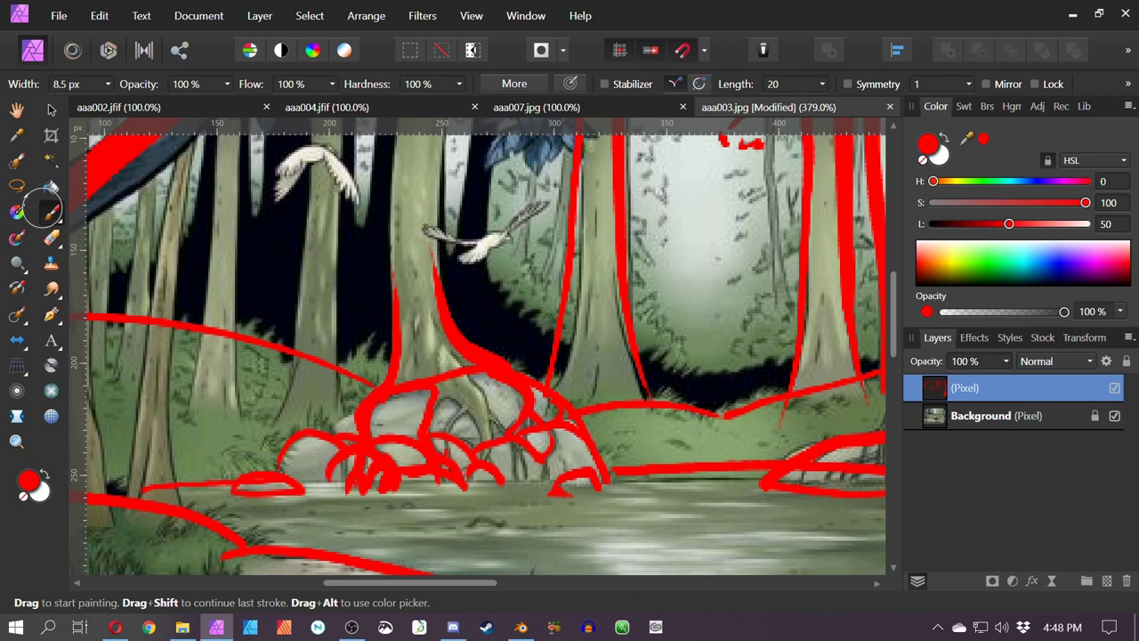
pyautogui.moveTo(463, 405)
pyautogui.mouseDown()
pyautogui.moveTo(444, 450)
pyautogui.moveTo(480, 445)
pyautogui.moveTo(471, 480)
pyautogui.mouseUp()
pyautogui.moveTo(488, 419); pyautogui.dragTo(513, 482)
pyautogui.moveTo(517, 443); pyautogui.dragTo(525, 478)
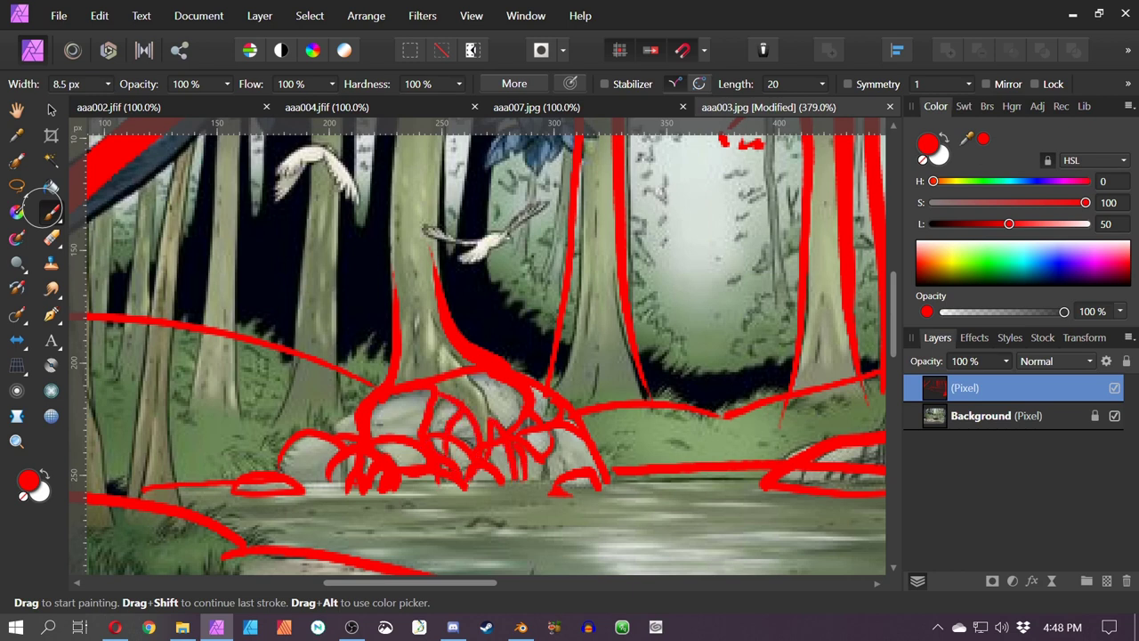
pyautogui.moveTo(502, 425); pyautogui.dragTo(481, 393)
pyautogui.moveTo(481, 393); pyautogui.dragTo(437, 331)
pyautogui.click(428, 323)
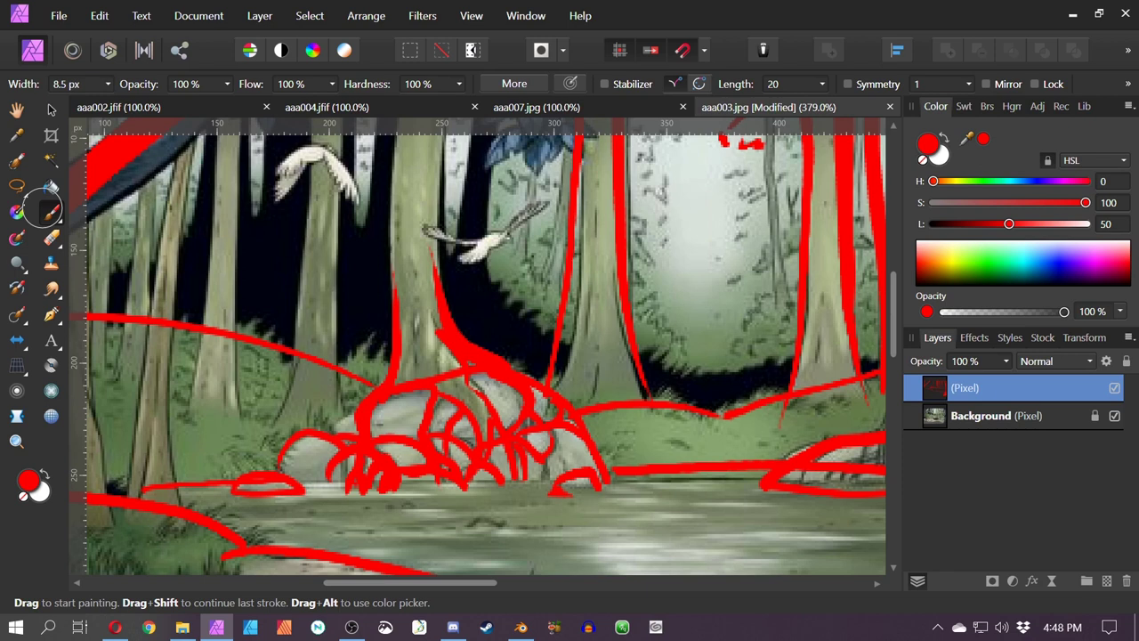
# Undo all the red strokes on the trees, rocks, far shore and near riverbank
pyautogui.scroll(-5, 112, 277)
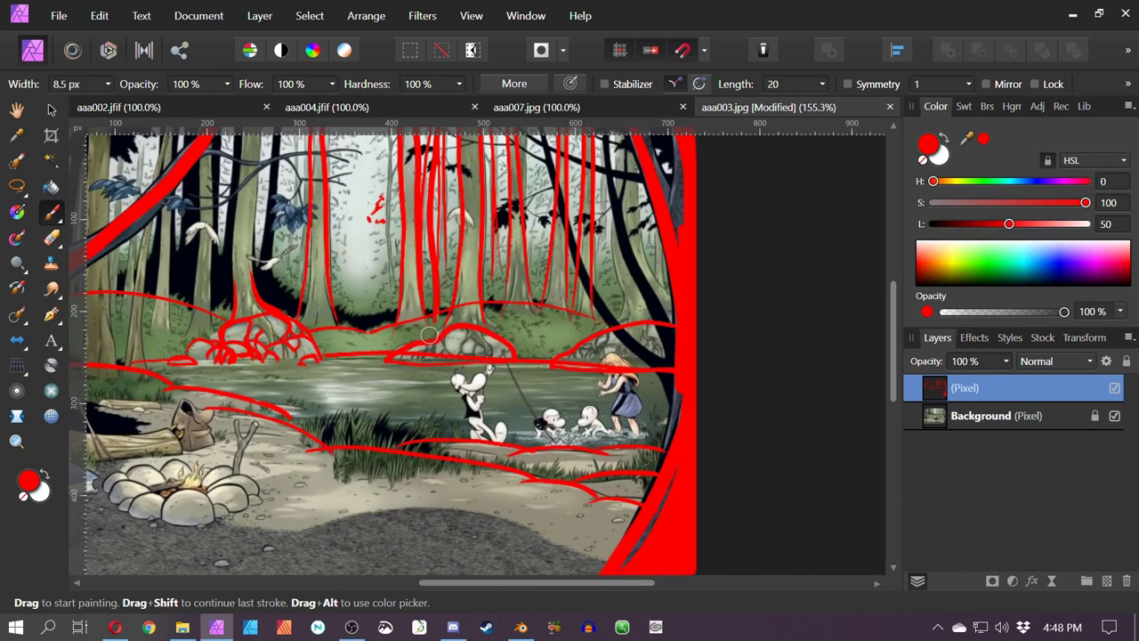
pyautogui.hotkey('ctrl', 'z')
pyautogui.hotkey('ctrl', 'z')
pyautogui.hotkey('ctrl', 'z')
pyautogui.hotkey('ctrl', 'z')
pyautogui.hotkey('ctrl', 'z')
pyautogui.hotkey('ctrl', 'z')
pyautogui.hotkey('ctrl', 'z')
pyautogui.hotkey('ctrl', 'z')
pyautogui.hotkey('ctrl', 'z')
pyautogui.hotkey('ctrl', 'z')
pyautogui.hotkey('ctrl', 'z')
pyautogui.hotkey('ctrl', 'z')
pyautogui.hotkey('ctrl', 'z')
pyautogui.hotkey('ctrl', 'z')
pyautogui.hotkey('ctrl', 'z')
pyautogui.hotkey('ctrl', 'z')
pyautogui.hotkey('ctrl', 'z')
pyautogui.hotkey('ctrl', 'z')
pyautogui.hotkey('ctrl', 'z')
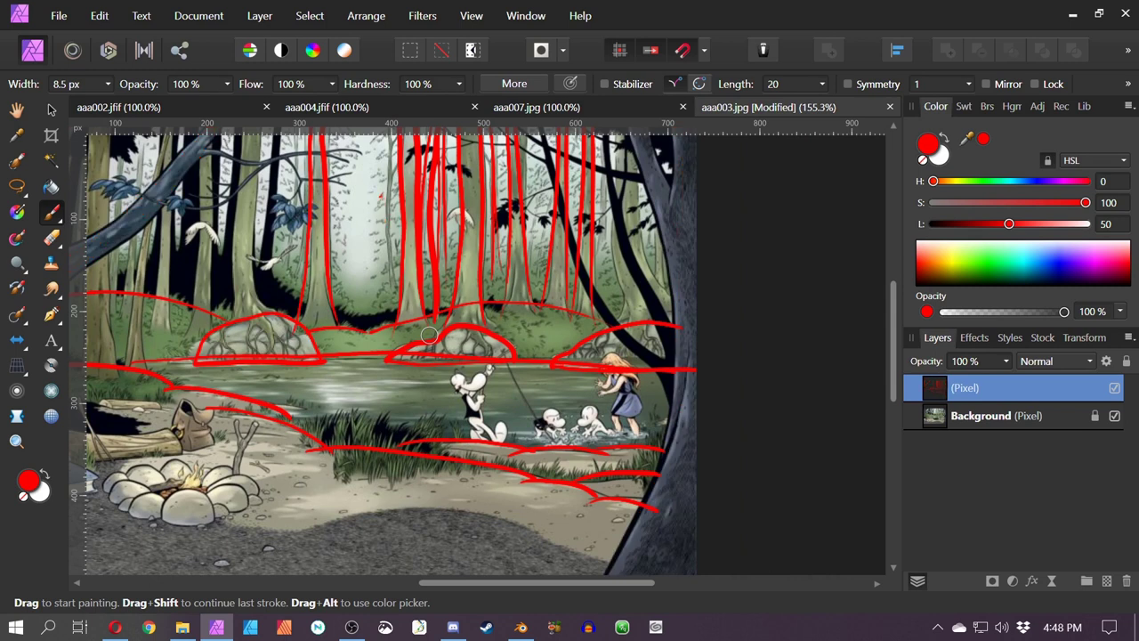
pyautogui.hotkey('ctrl', 'z')
pyautogui.hotkey('ctrl', 'z')
pyautogui.hotkey('ctrl', 'z')
pyautogui.hotkey('ctrl', 'z')
pyautogui.hotkey('ctrl', 'z')
pyautogui.hotkey('ctrl', 'z')
pyautogui.hotkey('ctrl', 'z')
pyautogui.hotkey('ctrl', 'z')
pyautogui.hotkey('ctrl', 'z')
pyautogui.hotkey('ctrl', 'z')
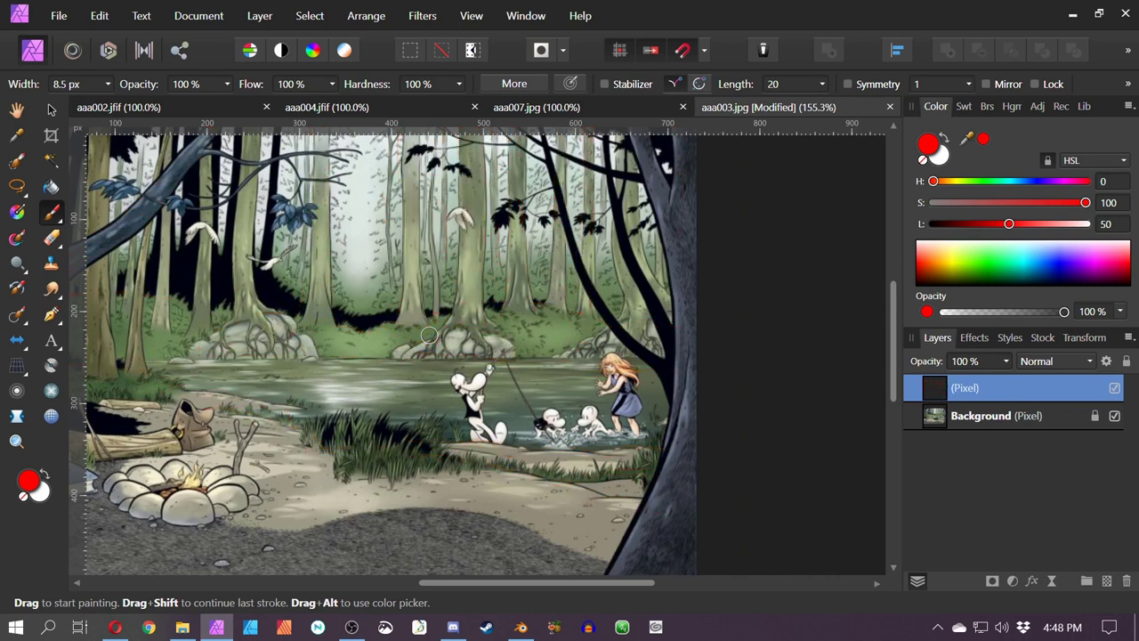
# Draw thin horizontal red lines across the river, ending at the fishing character's head
pyautogui.moveTo(348, 410); pyautogui.dragTo(449, 414)
pyautogui.scroll(2, 528, 394)
pyautogui.scroll(4, 527, 394)
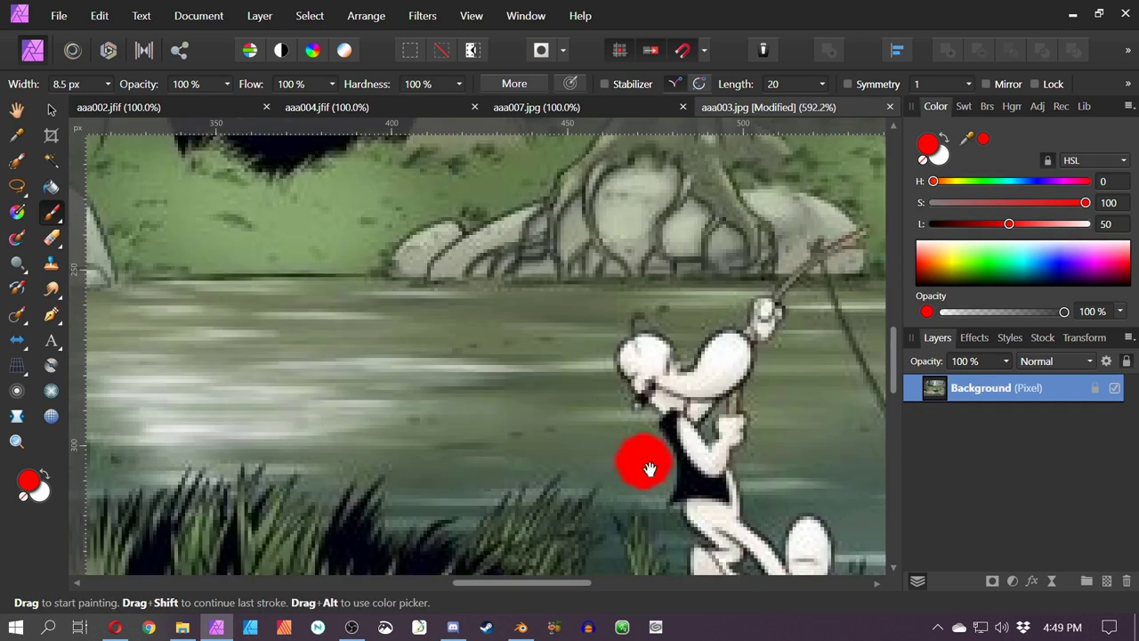
pyautogui.moveTo(647, 465)
pyautogui.mouseDown()
pyautogui.moveTo(941, 494)
pyautogui.moveTo(397, 484)
pyautogui.mouseUp()
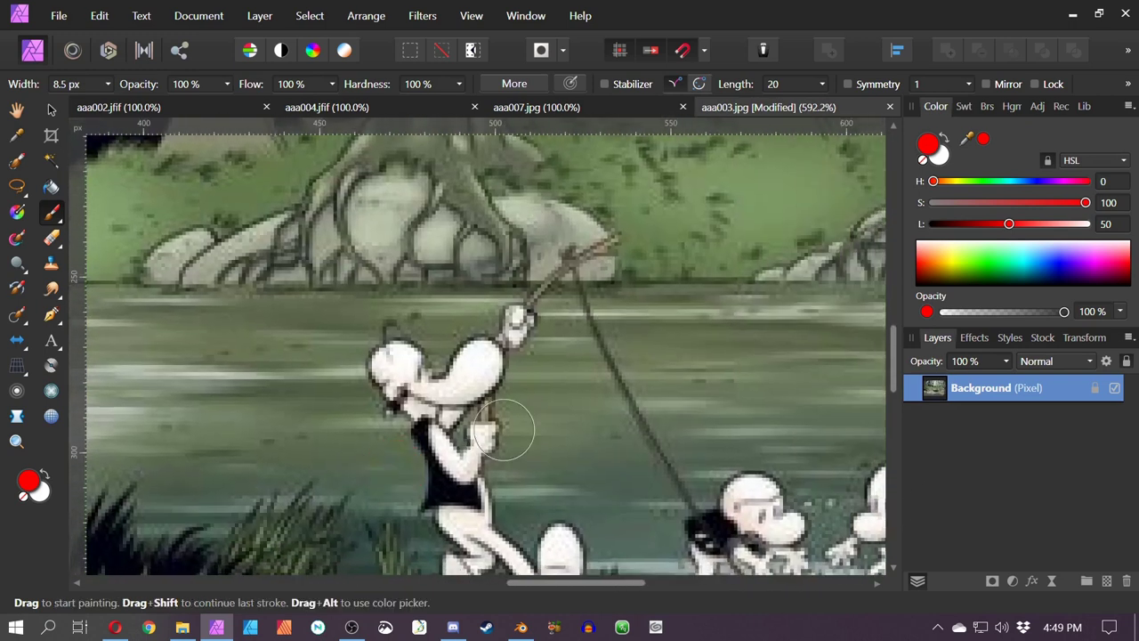
pyautogui.scroll(-2, 603, 404)
pyautogui.moveTo(534, 404)
pyautogui.mouseDown()
pyautogui.moveTo(514, 414)
pyautogui.moveTo(647, 410)
pyautogui.mouseUp()
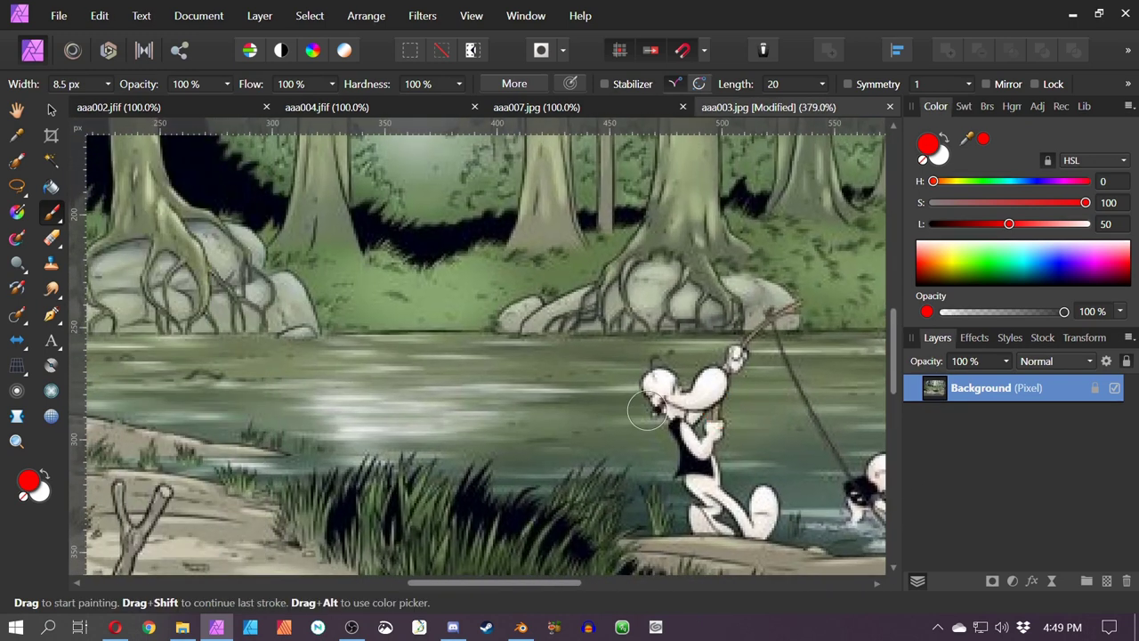
pyautogui.scroll(-5, 646, 409)
pyautogui.scroll(2, 647, 412)
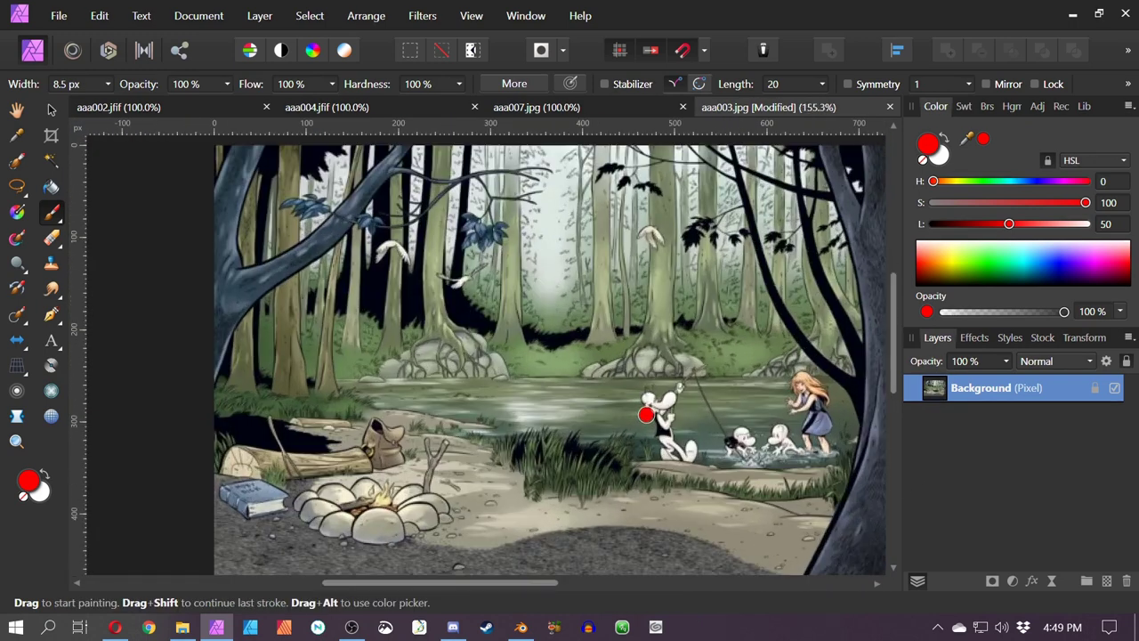
pyautogui.scroll(3, 646, 414)
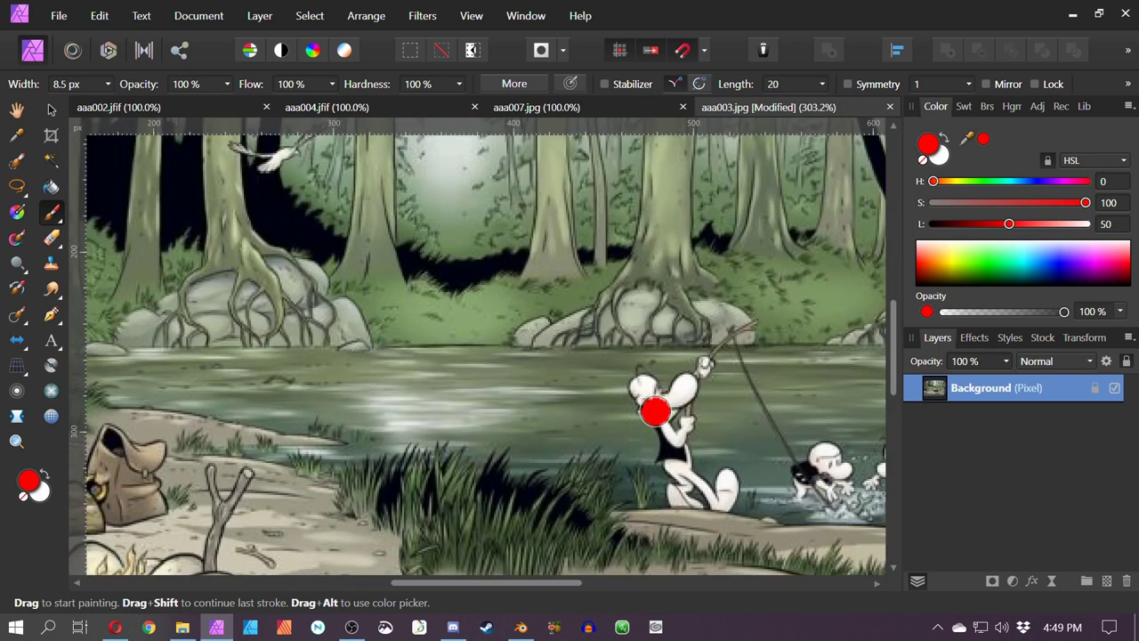
pyautogui.moveTo(150, 385)
pyautogui.mouseDown()
pyautogui.moveTo(641, 386)
pyautogui.moveTo(201, 373)
pyautogui.moveTo(395, 372)
pyautogui.mouseUp()
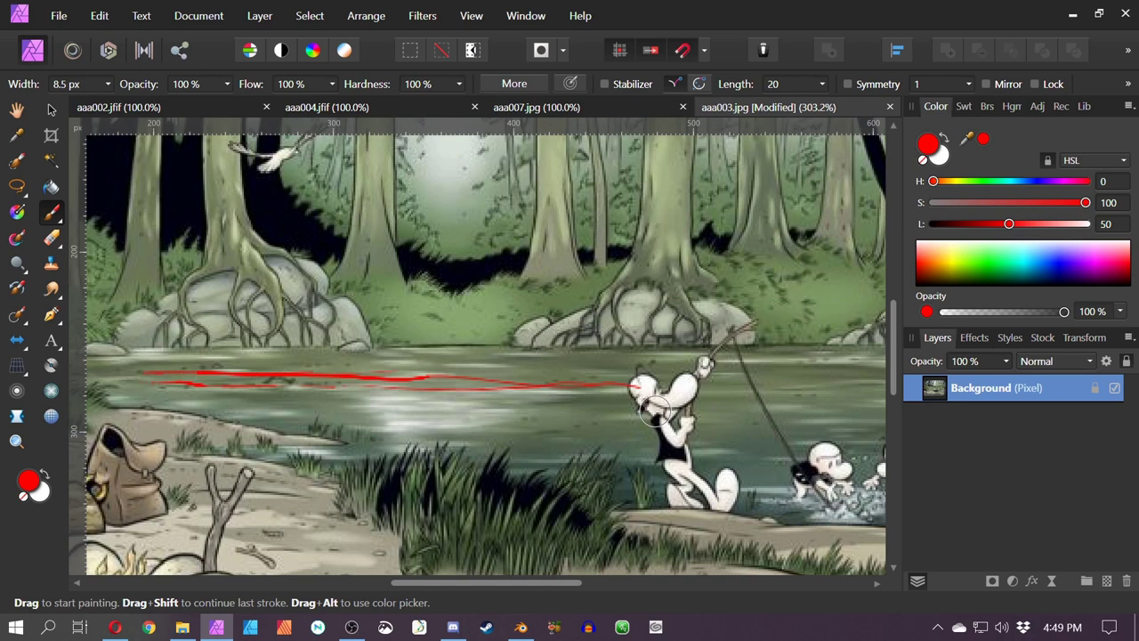
# Set the brush width to 1 px and draw red knot marks and fine bark hatching on the lower right foreground trunk
pyautogui.moveTo(753, 486); pyautogui.dragTo(504, 397)
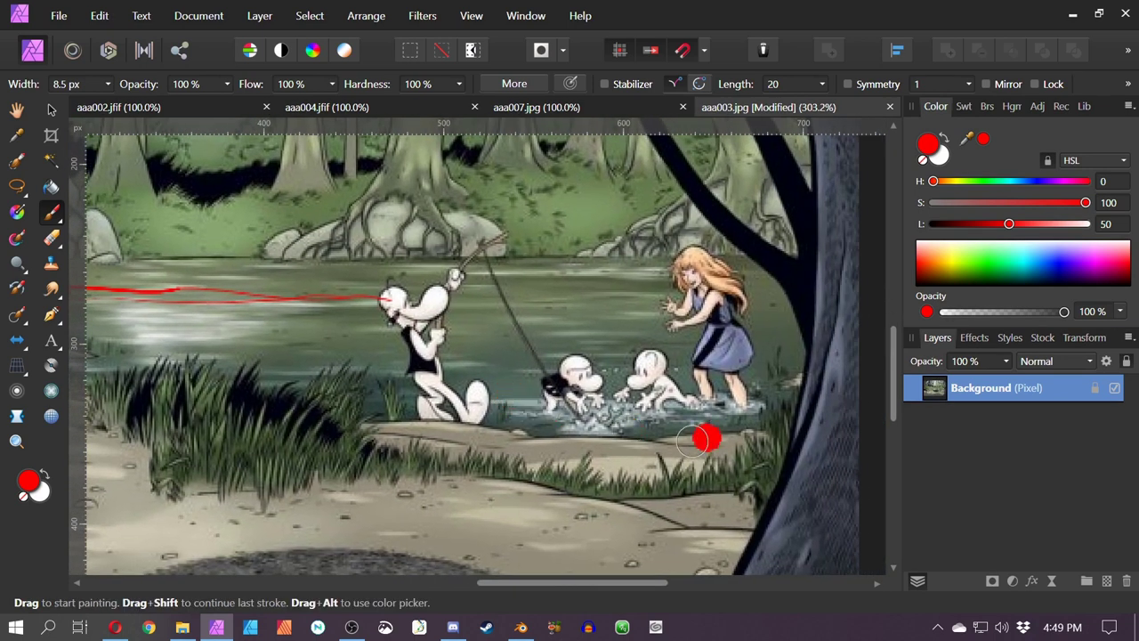
pyautogui.moveTo(637, 471); pyautogui.dragTo(455, 436)
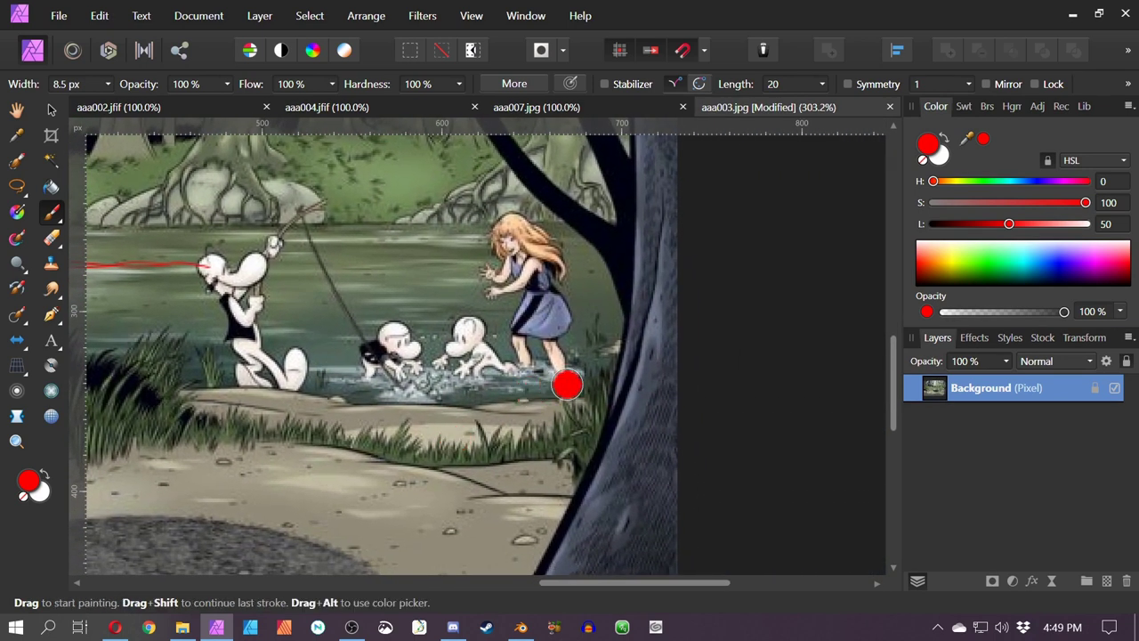
pyautogui.moveTo(600, 387); pyautogui.dragTo(549, 227)
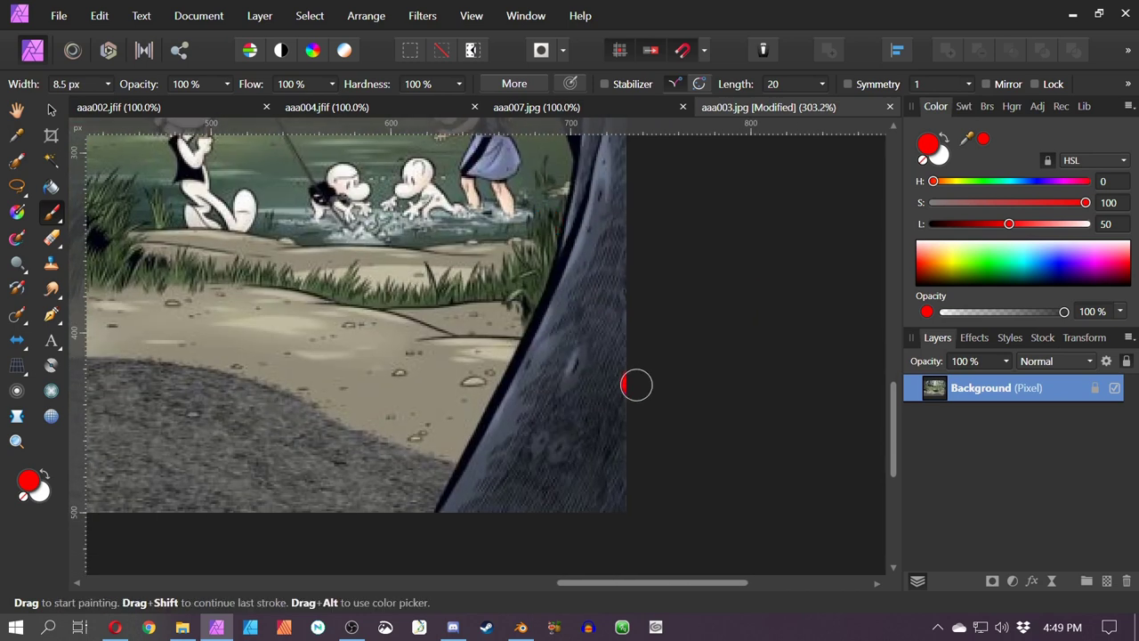
pyautogui.scroll(2, 636, 384)
pyautogui.press('[')
pyautogui.press('[')
pyautogui.press('[')
pyautogui.press('[')
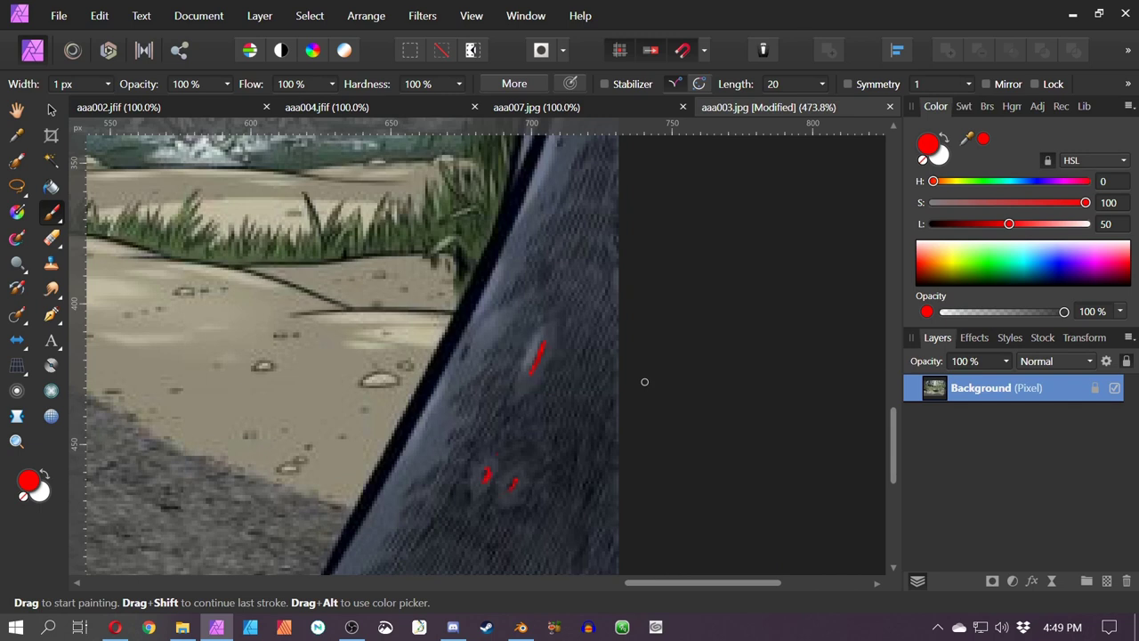
pyautogui.scroll(-2, 644, 382)
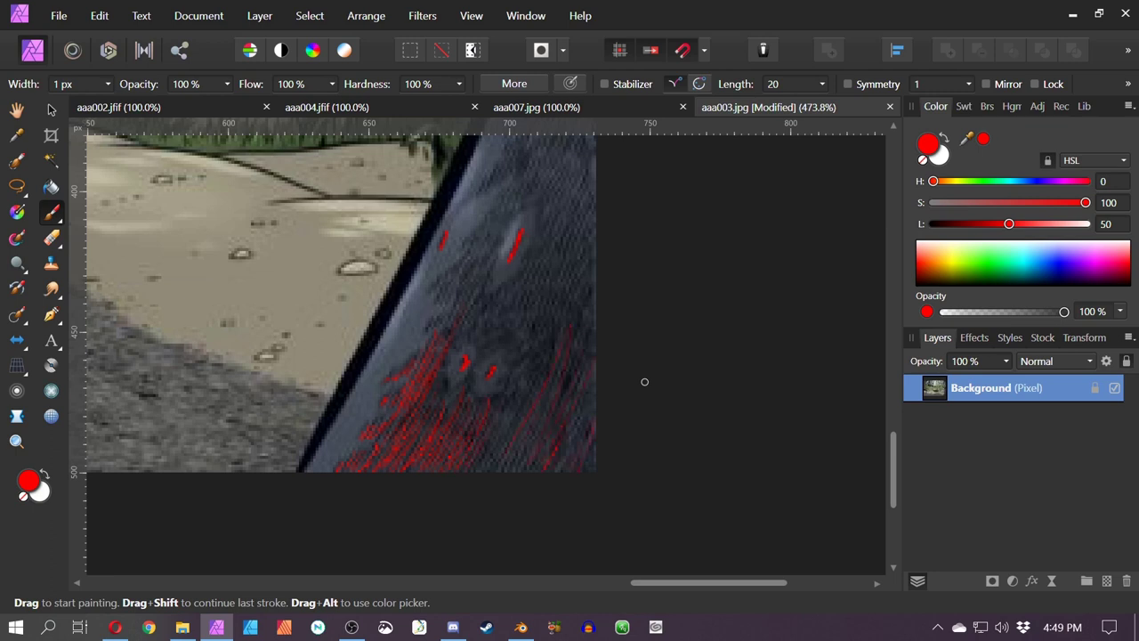
# Outline the black shadow mass behind the far-bank trees and the dark vertical gaps between the left trunks in red
pyautogui.scroll(-5, 513, 353)
pyautogui.moveTo(530, 258); pyautogui.dragTo(665, 344)
pyautogui.moveTo(417, 374); pyautogui.dragTo(650, 364)
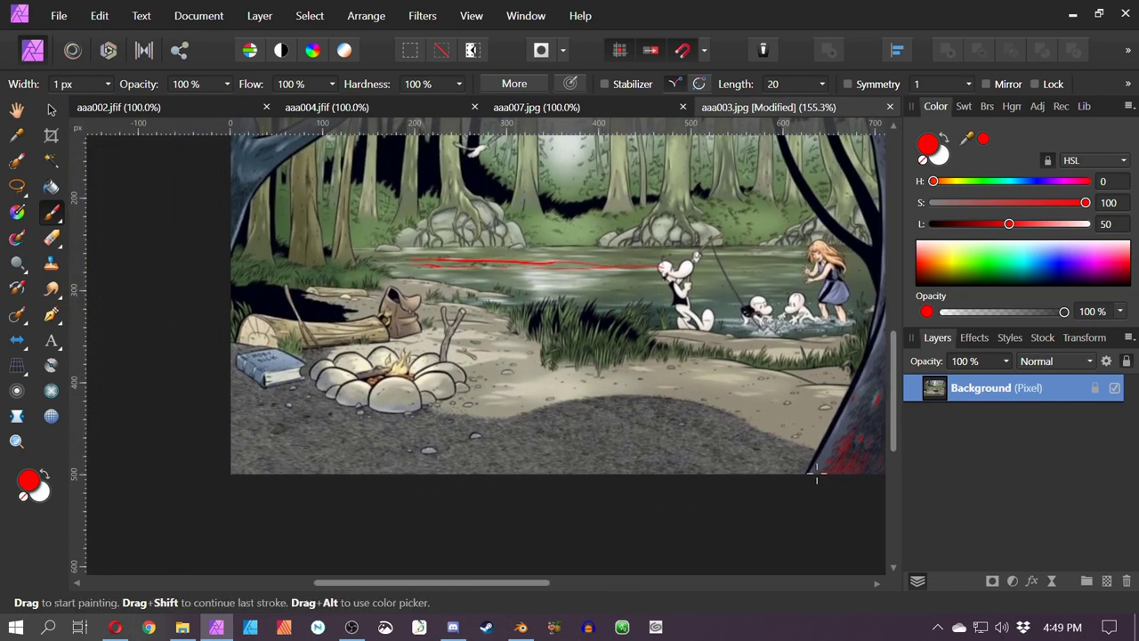
pyautogui.moveTo(408, 399); pyautogui.dragTo(338, 528)
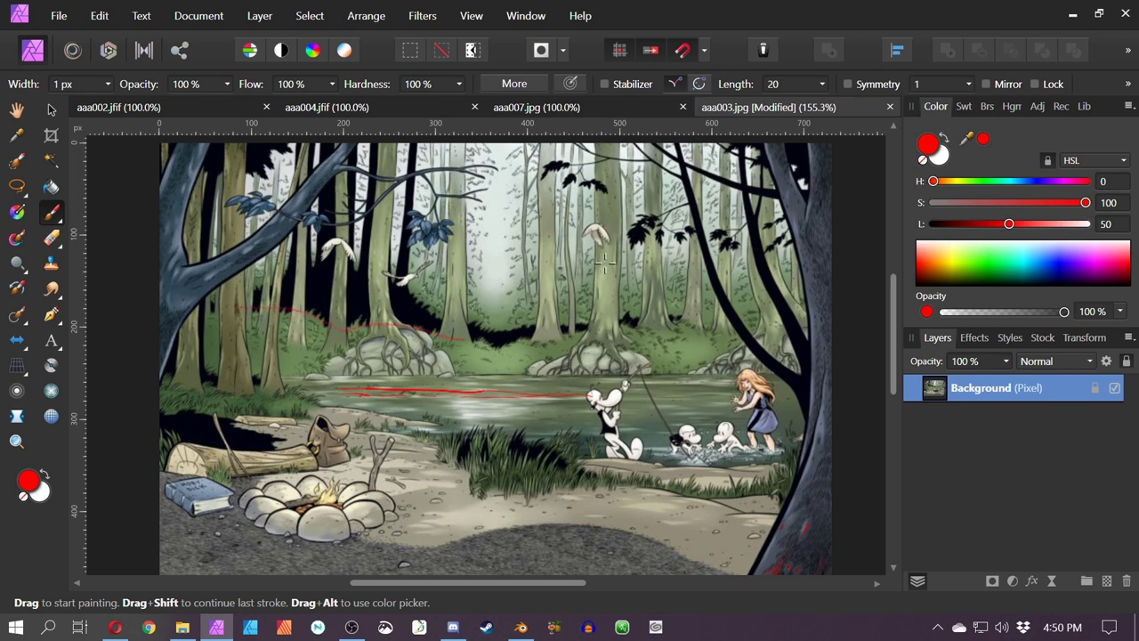
pyautogui.moveTo(623, 318)
pyautogui.mouseDown()
pyautogui.moveTo(481, 331)
pyautogui.moveTo(297, 264)
pyautogui.mouseUp()
pyautogui.moveTo(294, 145)
pyautogui.mouseDown()
pyautogui.moveTo(284, 267)
pyautogui.moveTo(315, 257)
pyautogui.mouseUp()
pyautogui.moveTo(348, 145)
pyautogui.mouseDown()
pyautogui.moveTo(354, 256)
pyautogui.moveTo(365, 200)
pyautogui.mouseUp()
pyautogui.moveTo(402, 248); pyautogui.dragTo(408, 144)
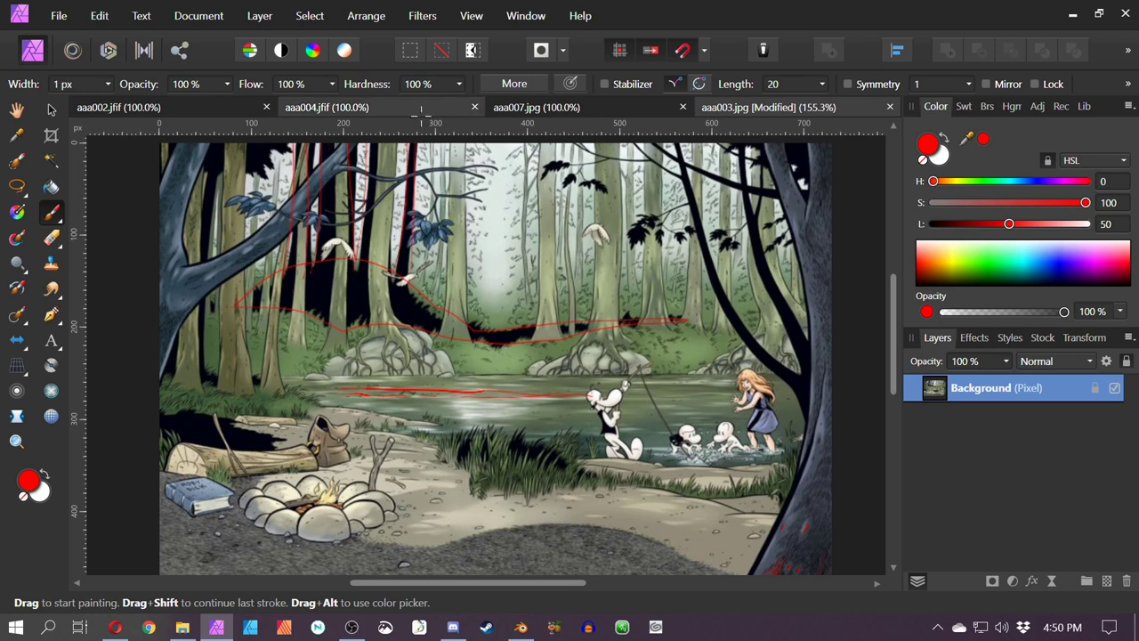
# Undo the red outlines around the dark vertical gaps between the left trunks
pyautogui.moveTo(469, 235); pyautogui.dragTo(609, 297)
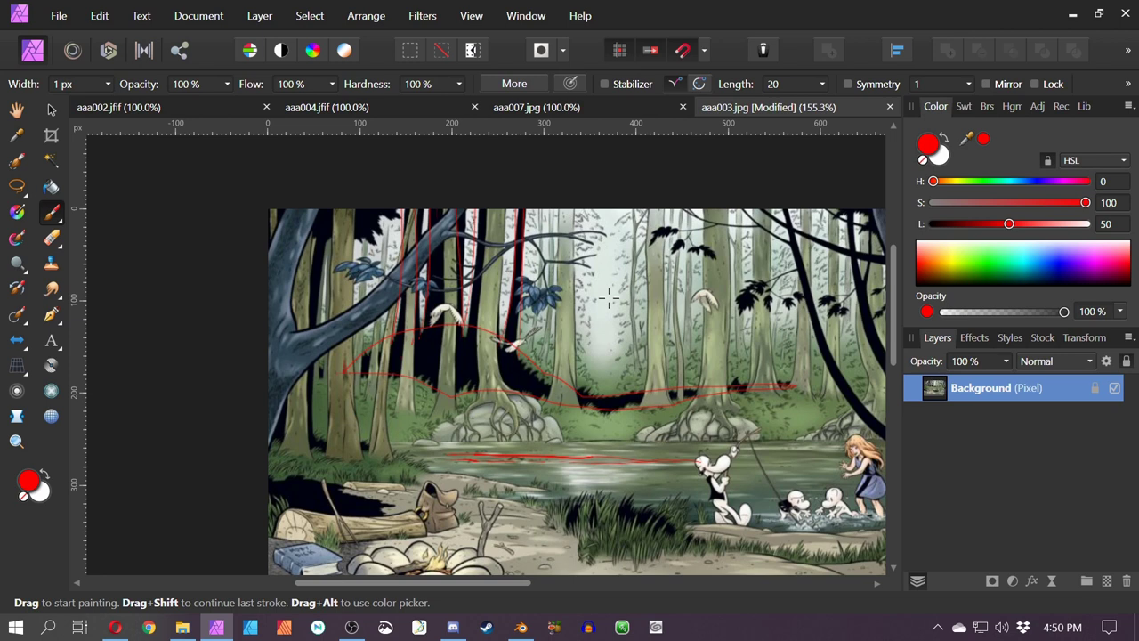
pyautogui.hotkey('ctrl', 'z')
pyautogui.hotkey('ctrl', 'z')
pyautogui.hotkey('ctrl', 'z')
pyautogui.hotkey('ctrl', 'z')
pyautogui.hotkey('ctrl', 'z')
pyautogui.hotkey('ctrl', 'z')
pyautogui.hotkey('ctrl', 'z')
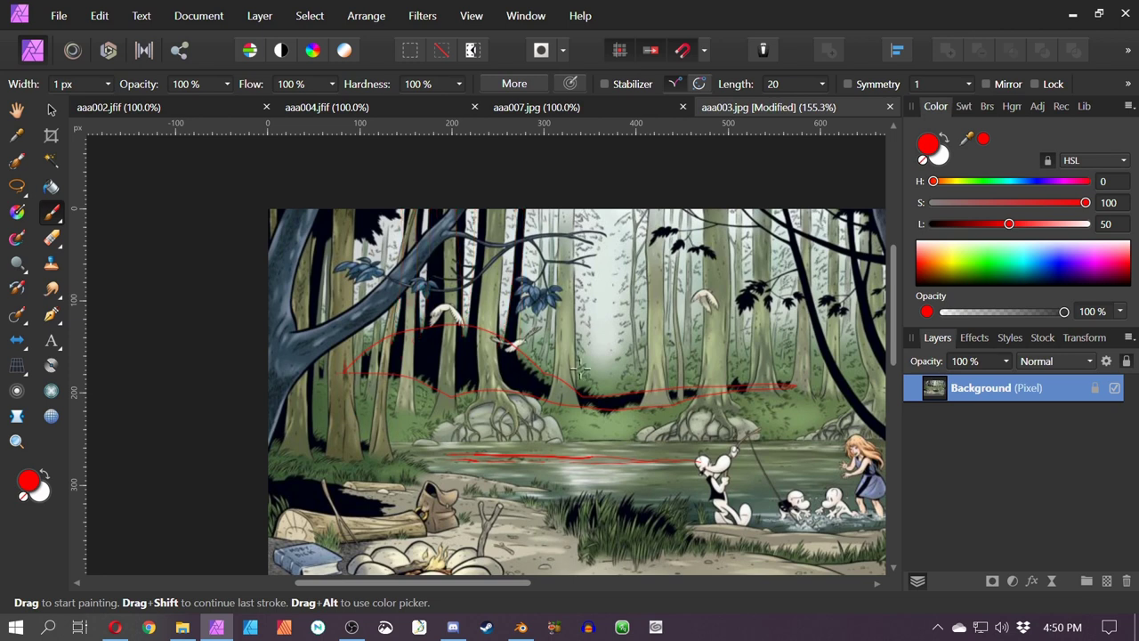
# Draw short, irregular red ground marks on the sand between the campfire and the riverbank grass clump
pyautogui.moveTo(618, 382); pyautogui.dragTo(481, 393)
pyautogui.scroll(-1, 543, 376)
pyautogui.scroll(5, 545, 377)
pyautogui.moveTo(533, 480); pyautogui.dragTo(516, 293)
pyautogui.moveTo(480, 372); pyautogui.dragTo(530, 359)
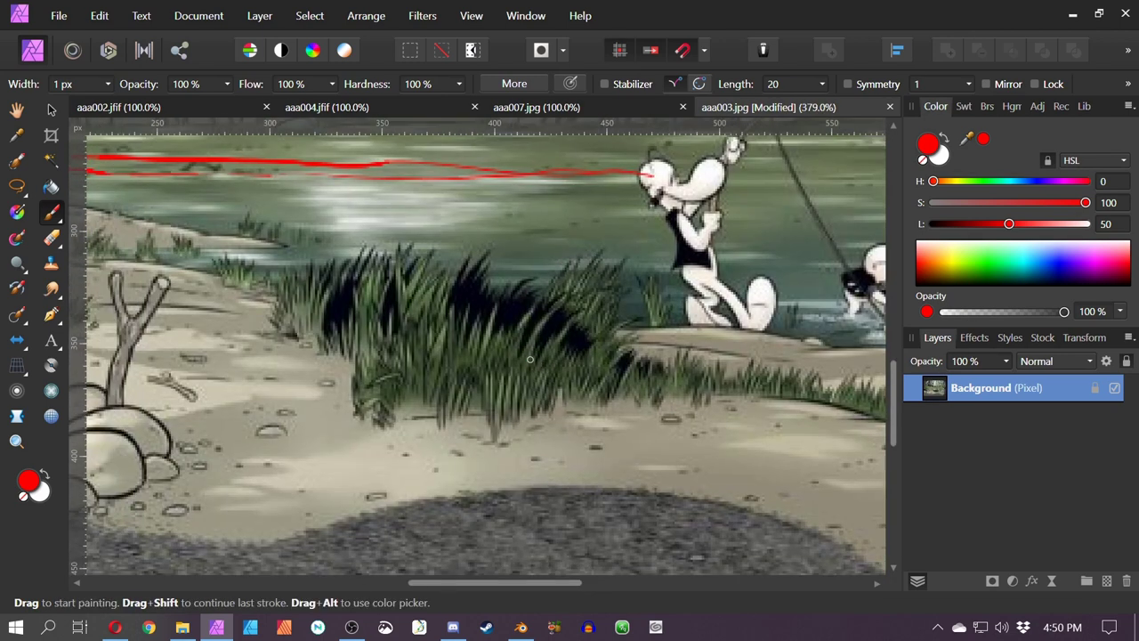
pyautogui.moveTo(321, 457)
pyautogui.mouseDown()
pyautogui.moveTo(277, 439)
pyautogui.moveTo(270, 460)
pyautogui.mouseUp()
pyautogui.moveTo(255, 422)
pyautogui.mouseDown()
pyautogui.moveTo(228, 407)
pyautogui.moveTo(191, 424)
pyautogui.mouseUp()
pyautogui.moveTo(276, 406)
pyautogui.mouseDown()
pyautogui.moveTo(258, 416)
pyautogui.moveTo(276, 363)
pyautogui.moveTo(257, 352)
pyautogui.mouseUp()
# Draw a fan of tall red grass blades rising from the foreground shadow up to the grass clump
pyautogui.moveTo(581, 438)
pyautogui.mouseDown()
pyautogui.moveTo(536, 368)
pyautogui.moveTo(474, 320)
pyautogui.mouseUp()
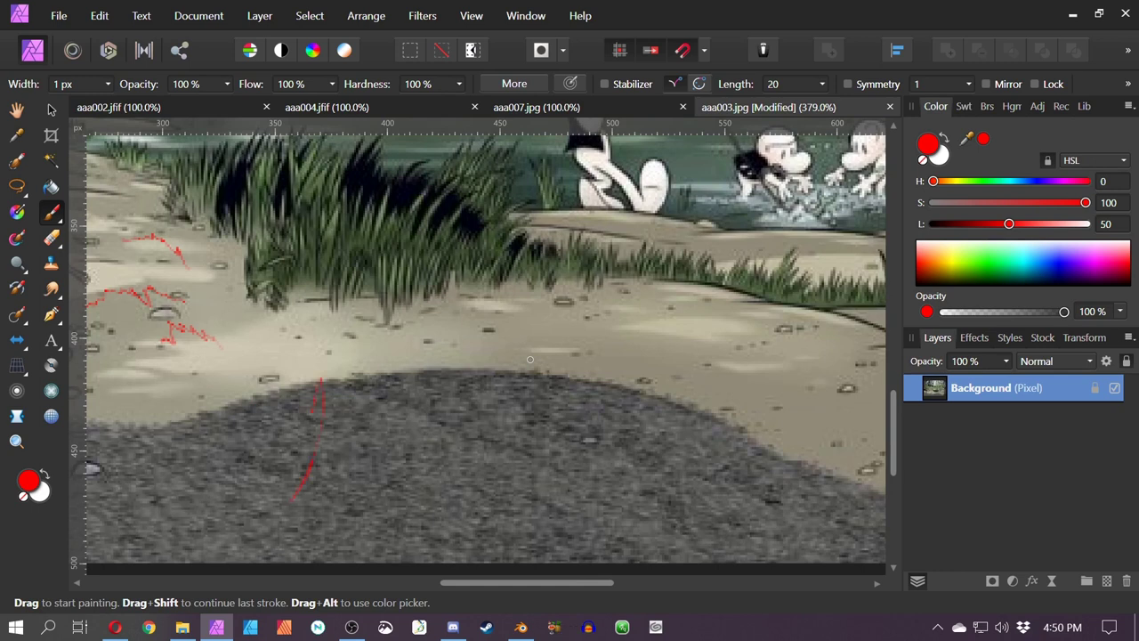
pyautogui.moveTo(280, 399)
pyautogui.mouseDown()
pyautogui.moveTo(274, 376)
pyautogui.moveTo(299, 312)
pyautogui.moveTo(288, 346)
pyautogui.mouseUp()
pyautogui.moveTo(288, 390); pyautogui.dragTo(284, 347)
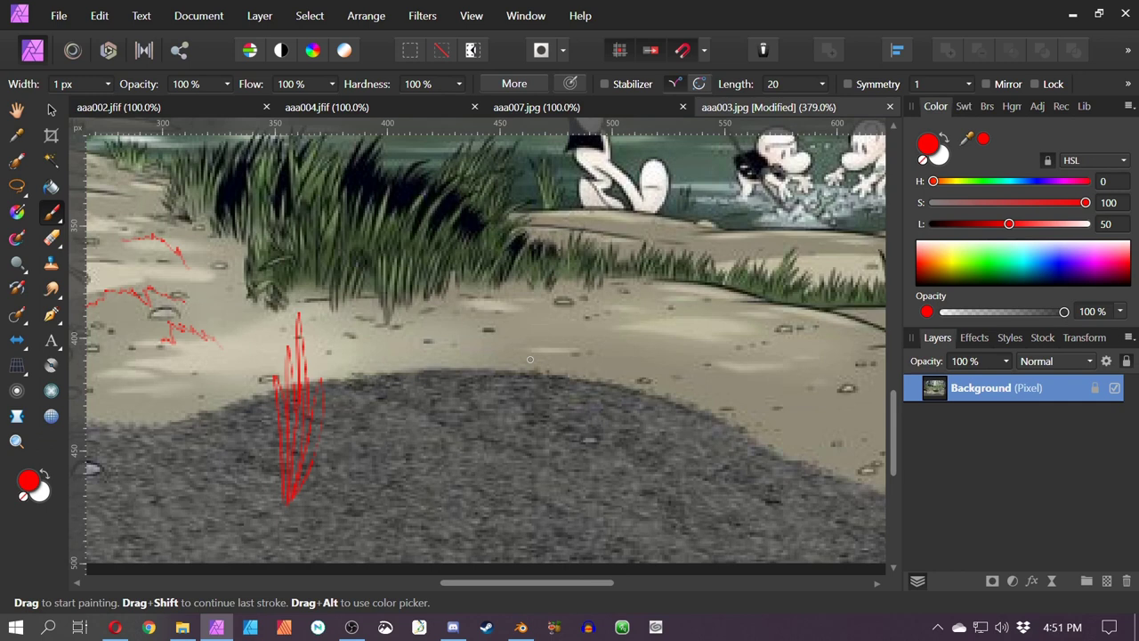
pyautogui.moveTo(343, 381)
pyautogui.mouseDown()
pyautogui.moveTo(314, 464)
pyautogui.moveTo(337, 319)
pyautogui.moveTo(331, 356)
pyautogui.moveTo(319, 329)
pyautogui.mouseUp()
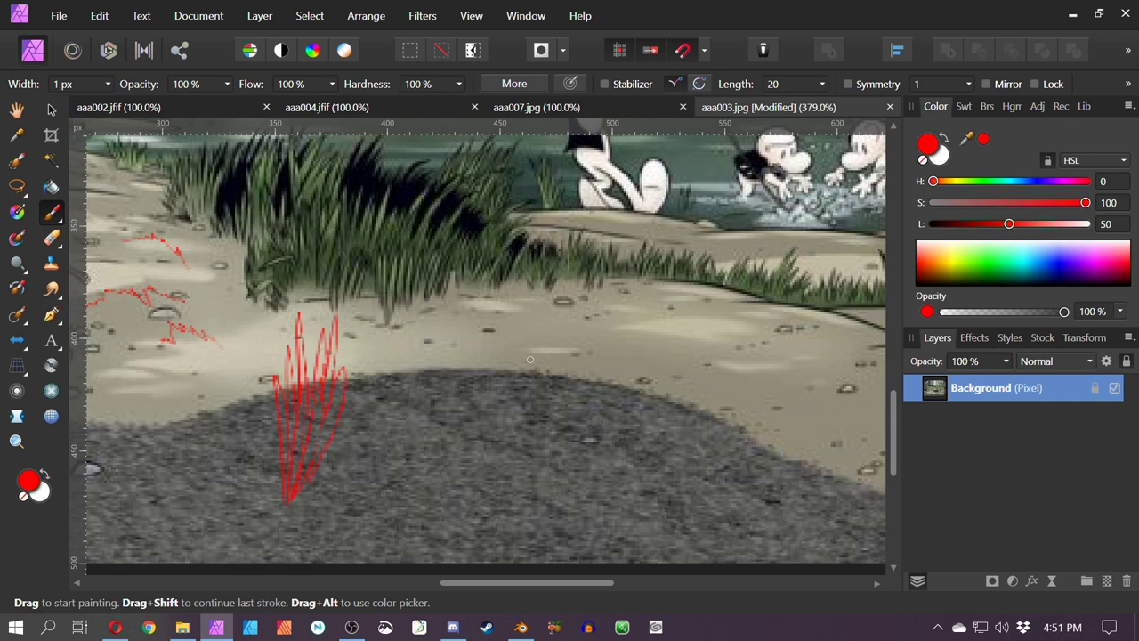
pyautogui.press('space')
pyautogui.moveTo(530, 360); pyautogui.dragTo(617, 399)
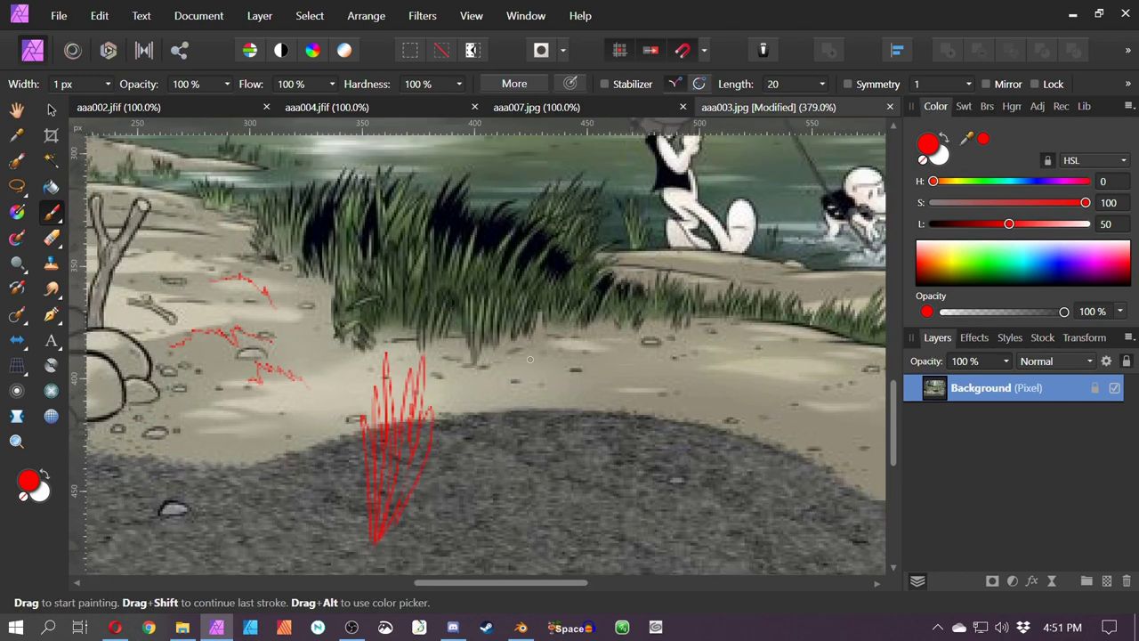
pyautogui.moveTo(369, 413)
pyautogui.mouseDown()
pyautogui.moveTo(366, 372)
pyautogui.moveTo(362, 418)
pyautogui.mouseUp()
# Mark the curved black shadow shapes inside the riverbank grass clump in red
pyautogui.scroll(2, 529, 358)
pyautogui.hscroll(-1, 529, 359)
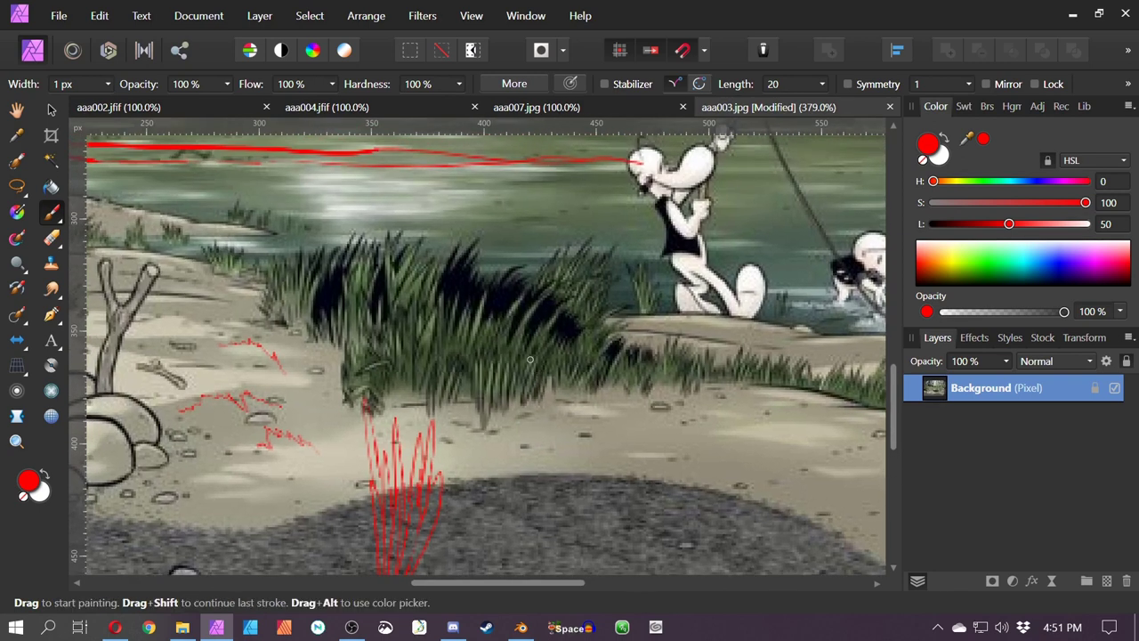
pyautogui.moveTo(583, 337); pyautogui.dragTo(434, 277)
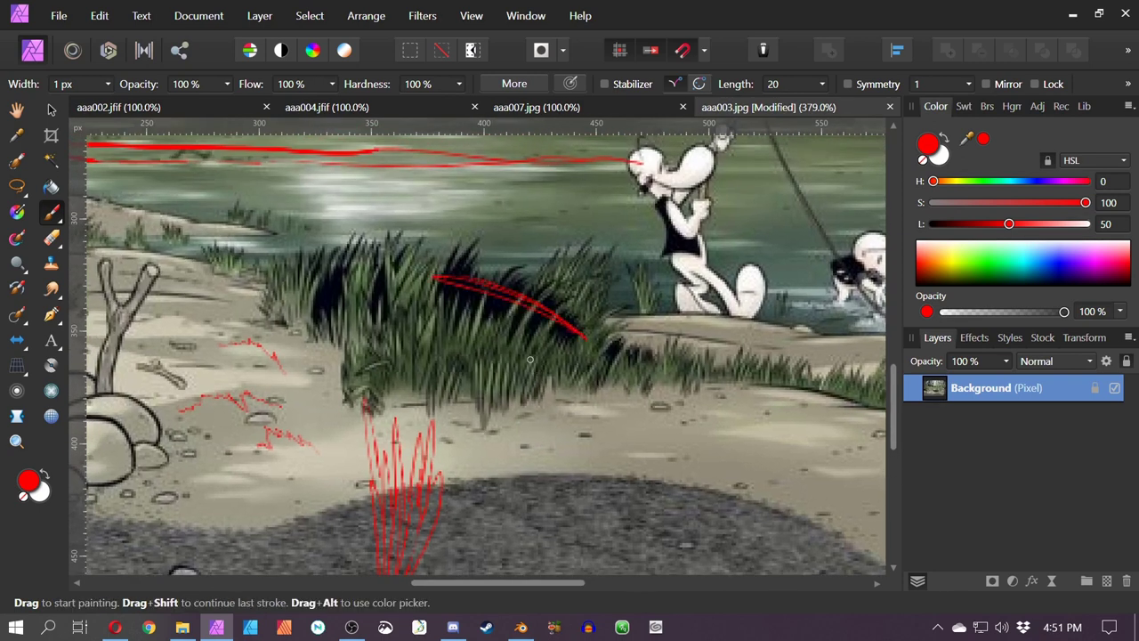
pyautogui.moveTo(321, 302)
pyautogui.mouseDown()
pyautogui.moveTo(342, 266)
pyautogui.moveTo(326, 309)
pyautogui.mouseUp()
# Undo the red ground marks, grass blades and shadow marks around the grass clump
pyautogui.hotkey('ctrl', 'z')
pyautogui.hotkey('ctrl', 'z')
pyautogui.hotkey('ctrl', 'z')
pyautogui.hotkey('ctrl', 'z')
pyautogui.hotkey('ctrl', 'z')
pyautogui.hotkey('ctrl', 'z')
pyautogui.hotkey('ctrl', 'z')
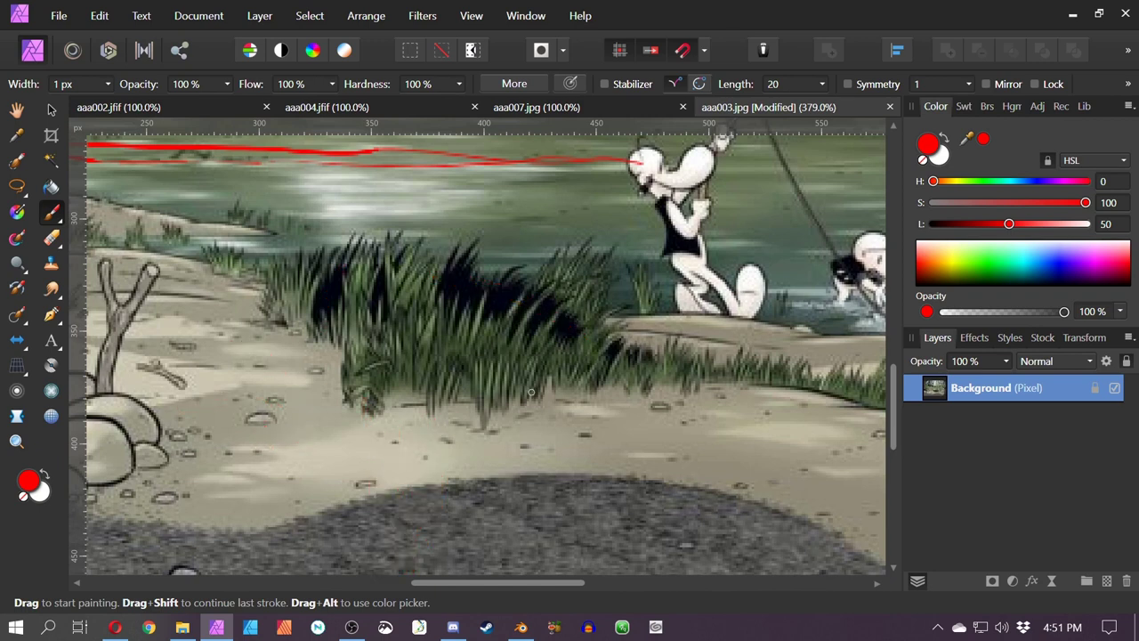
# Sketch large overlapping red circles around the dark left tree area and extend the line along the far-bank shadow
pyautogui.scroll(-5, 531, 392)
pyautogui.press('space')
pyautogui.moveTo(577, 278); pyautogui.dragTo(535, 352)
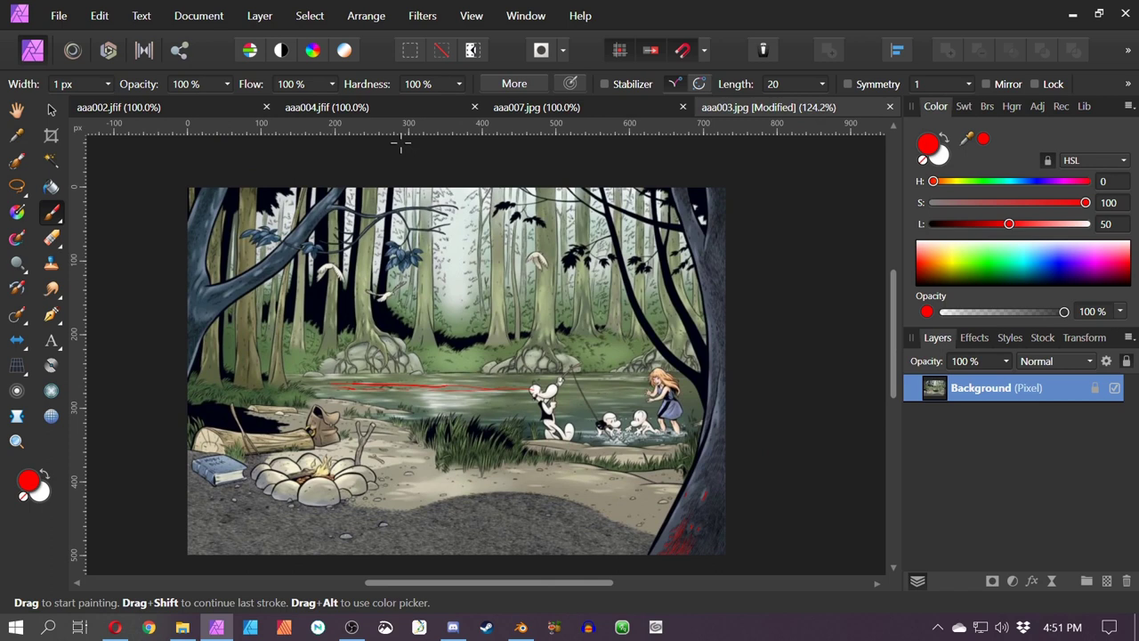
pyautogui.press('space')
pyautogui.moveTo(439, 274)
pyautogui.mouseDown()
pyautogui.moveTo(571, 298)
pyautogui.moveTo(552, 297)
pyautogui.mouseUp()
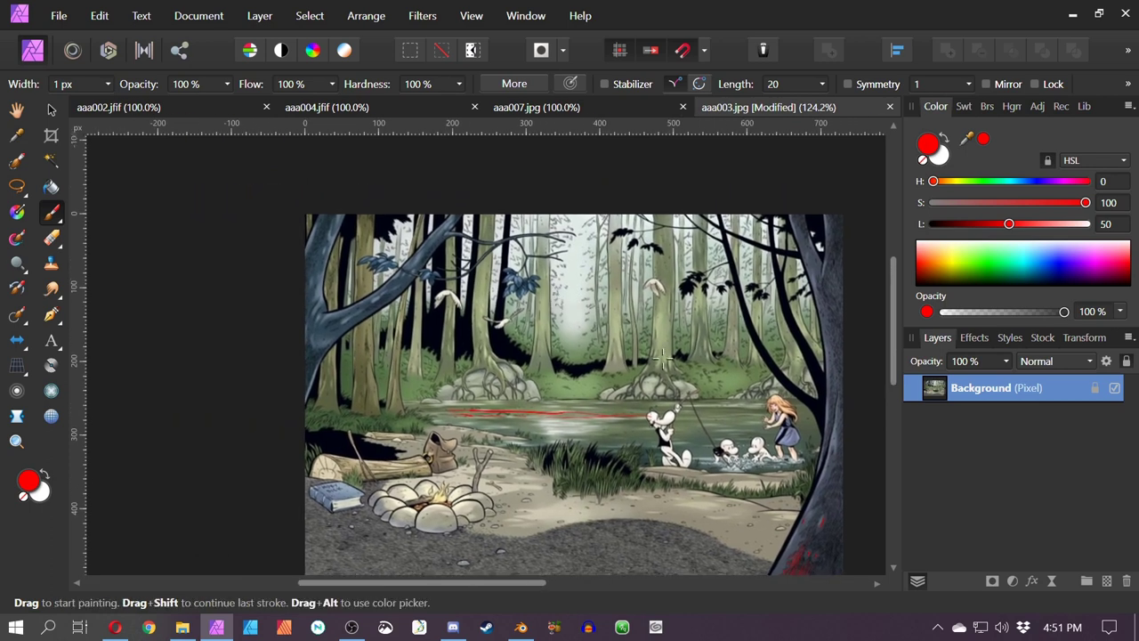
pyautogui.moveTo(519, 396)
pyautogui.mouseDown()
pyautogui.moveTo(567, 287)
pyautogui.moveTo(420, 340)
pyautogui.moveTo(392, 252)
pyautogui.moveTo(504, 217)
pyautogui.mouseUp()
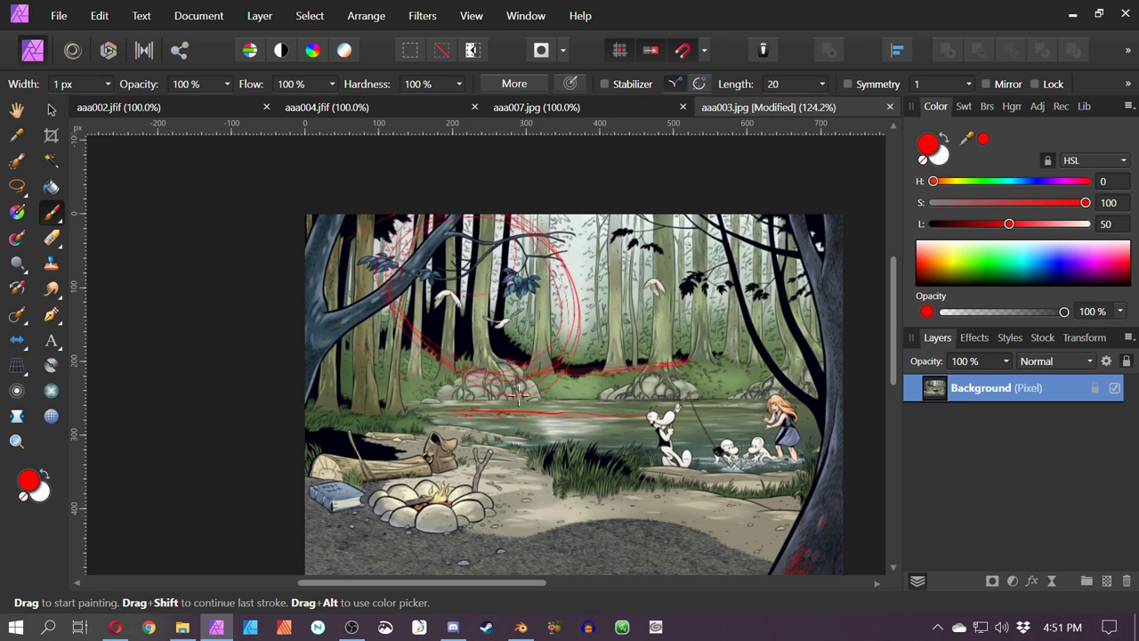
# Set the brush width to 3.5 px and scribble red over the black shadows behind the log and in the grass clump
pyautogui.press(']')
pyautogui.moveTo(314, 439)
pyautogui.mouseDown()
pyautogui.moveTo(360, 435)
pyautogui.moveTo(391, 458)
pyautogui.moveTo(312, 437)
pyautogui.mouseUp()
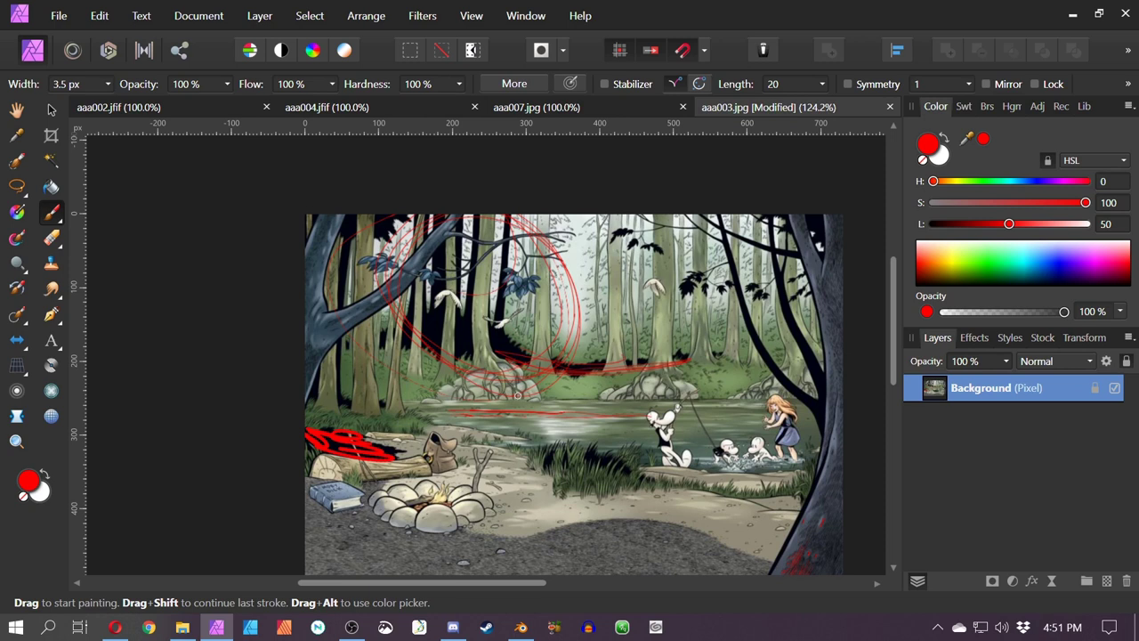
pyautogui.moveTo(584, 452); pyautogui.dragTo(632, 469)
# Trace the dark, curving trunks and upper branches beside the large right foreground tree in red
pyautogui.press('space')
pyautogui.moveTo(518, 396); pyautogui.dragTo(275, 395)
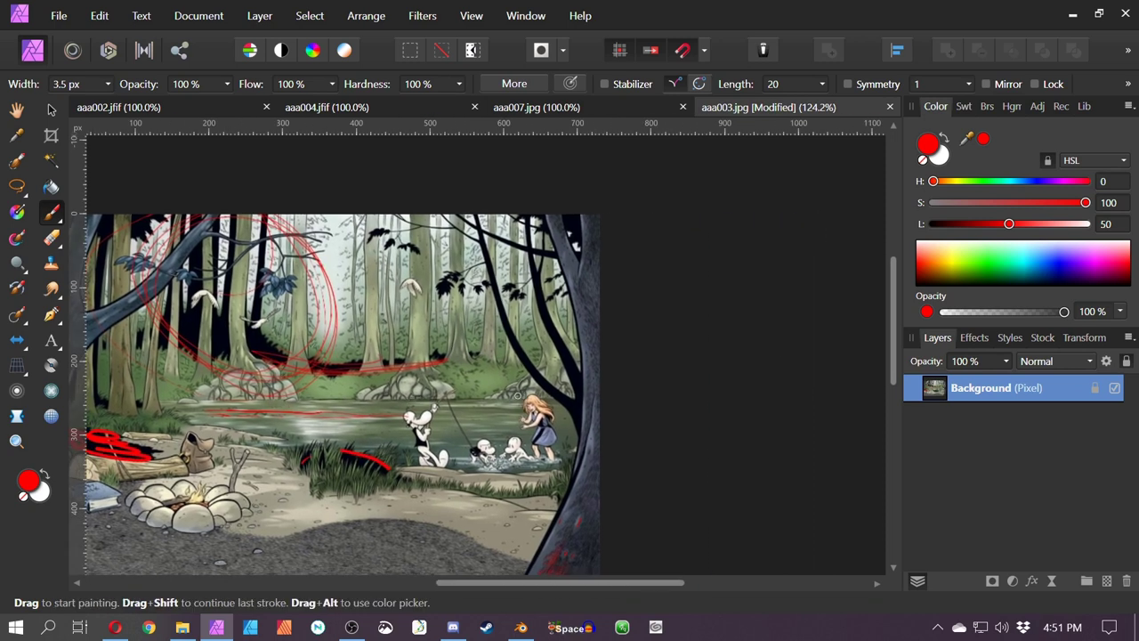
pyautogui.moveTo(472, 214); pyautogui.dragTo(579, 447)
pyautogui.moveTo(532, 216); pyautogui.dragTo(591, 417)
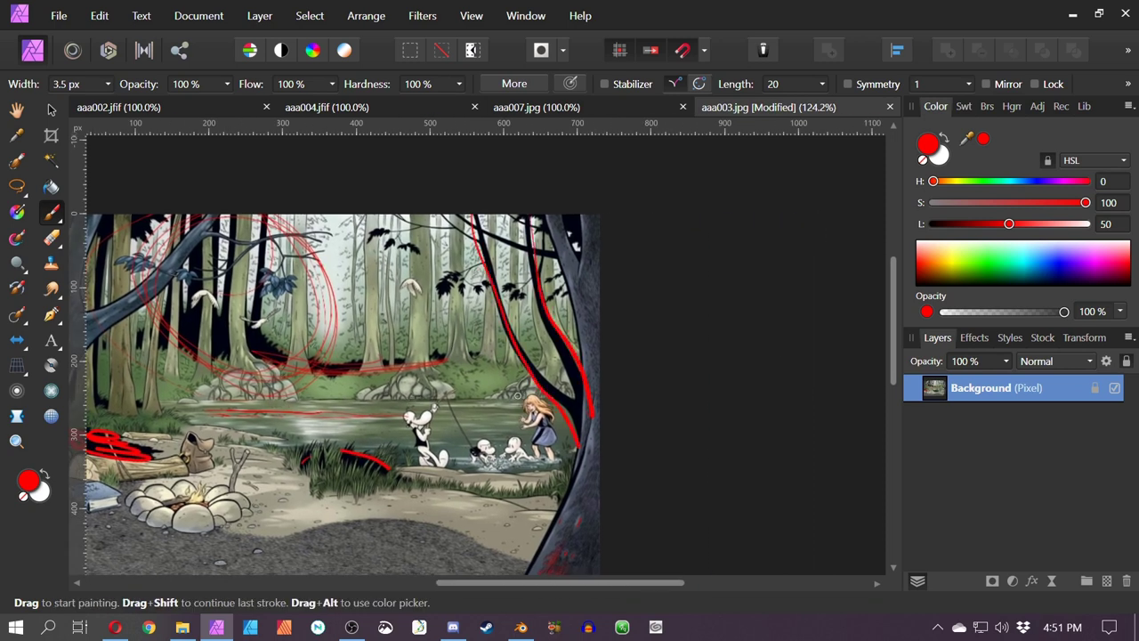
pyautogui.moveTo(477, 222)
pyautogui.mouseDown()
pyautogui.moveTo(490, 273)
pyautogui.moveTo(559, 251)
pyautogui.mouseUp()
pyautogui.moveTo(424, 227); pyautogui.dragTo(478, 227)
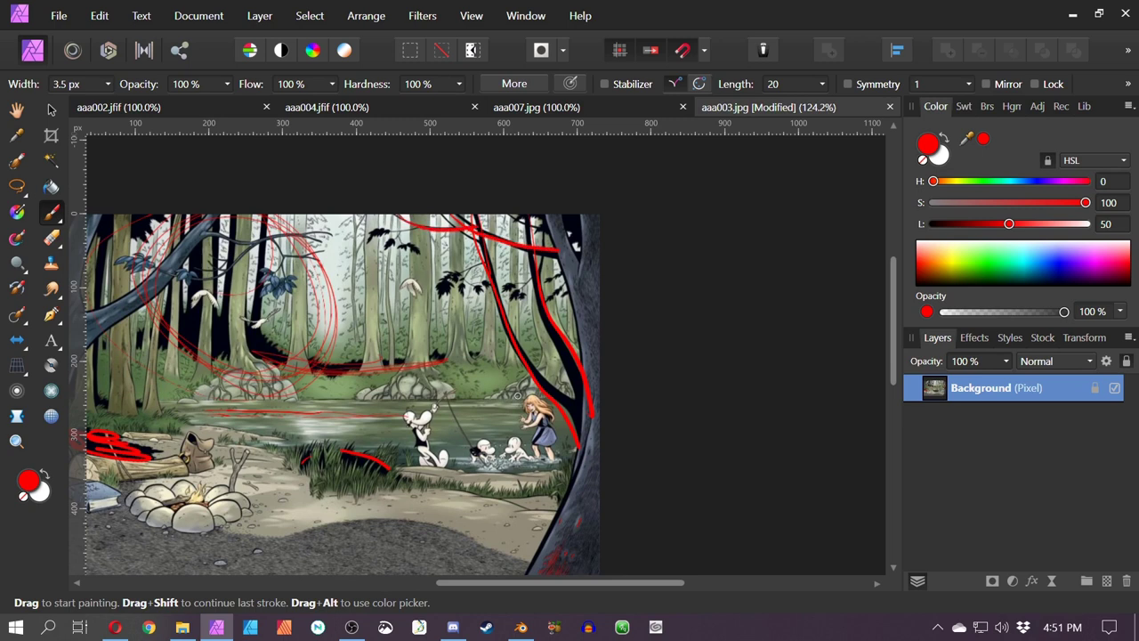
# Draw vertical red strokes down the dark areas beside the left foreground tree
pyautogui.scroll(-3, 517, 395)
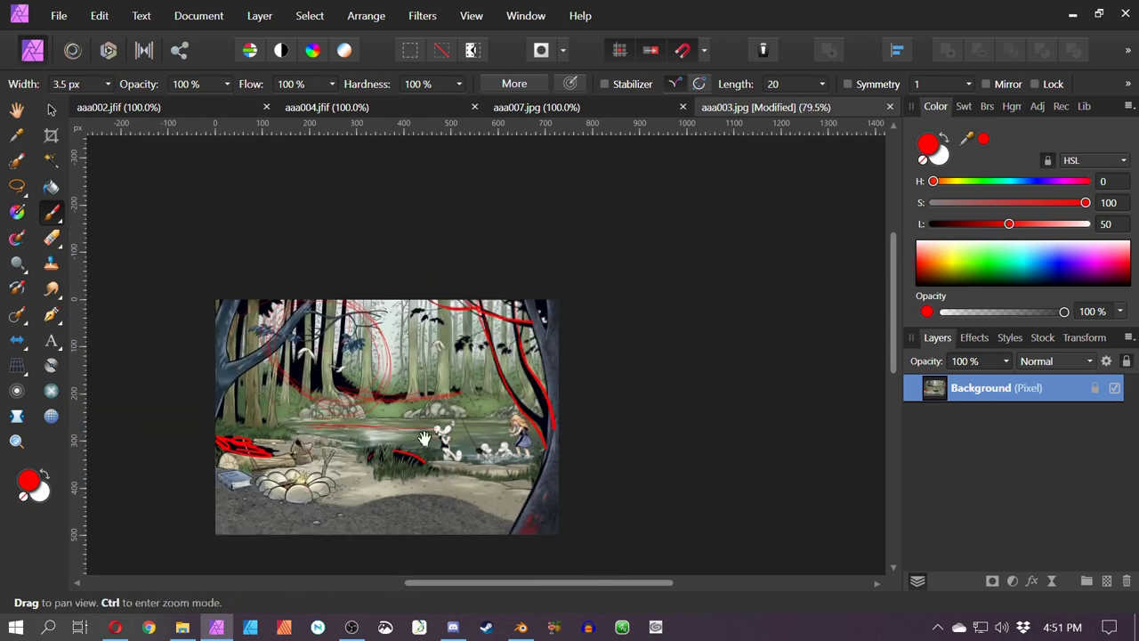
pyautogui.moveTo(422, 354); pyautogui.dragTo(544, 436)
pyautogui.moveTo(365, 299); pyautogui.dragTo(360, 415)
pyautogui.moveTo(347, 395); pyautogui.dragTo(348, 410)
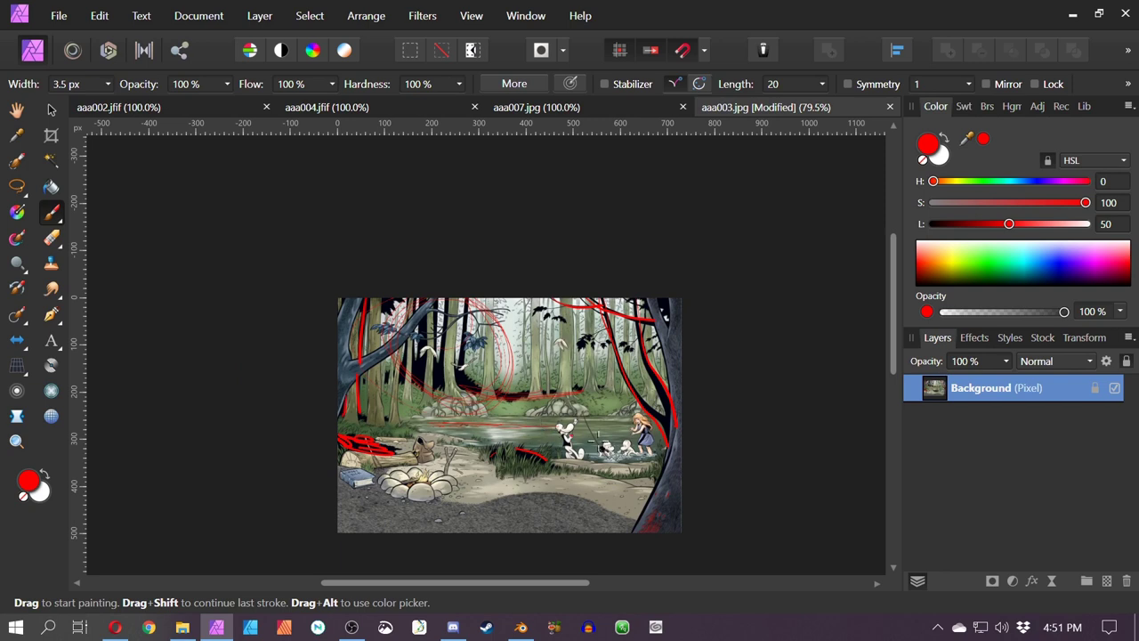
# Undo the red circles and the thick strokes on the trees, branches, log shadow and grass clump
pyautogui.hotkey('ctrl', 'z')
pyautogui.hotkey('ctrl', 'z')
pyautogui.hotkey('ctrl', 'z')
pyautogui.hotkey('ctrl', 'z')
pyautogui.hotkey('ctrl', 'z')
pyautogui.hotkey('ctrl', 'z')
pyautogui.hotkey('ctrl', 'z')
pyautogui.hotkey('ctrl', 'z')
pyautogui.hotkey('ctrl', 'z')
pyautogui.hotkey('ctrl', 'z')
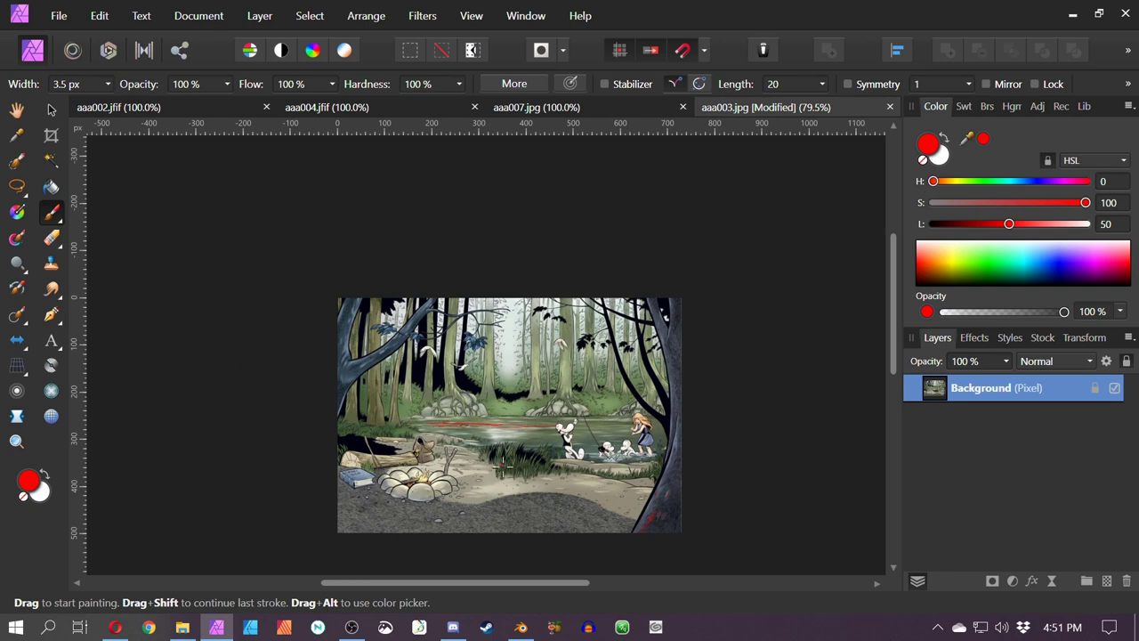
# Close the aaa003.jpg document
pyautogui.scroll(3, 597, 392)
pyautogui.press('space')
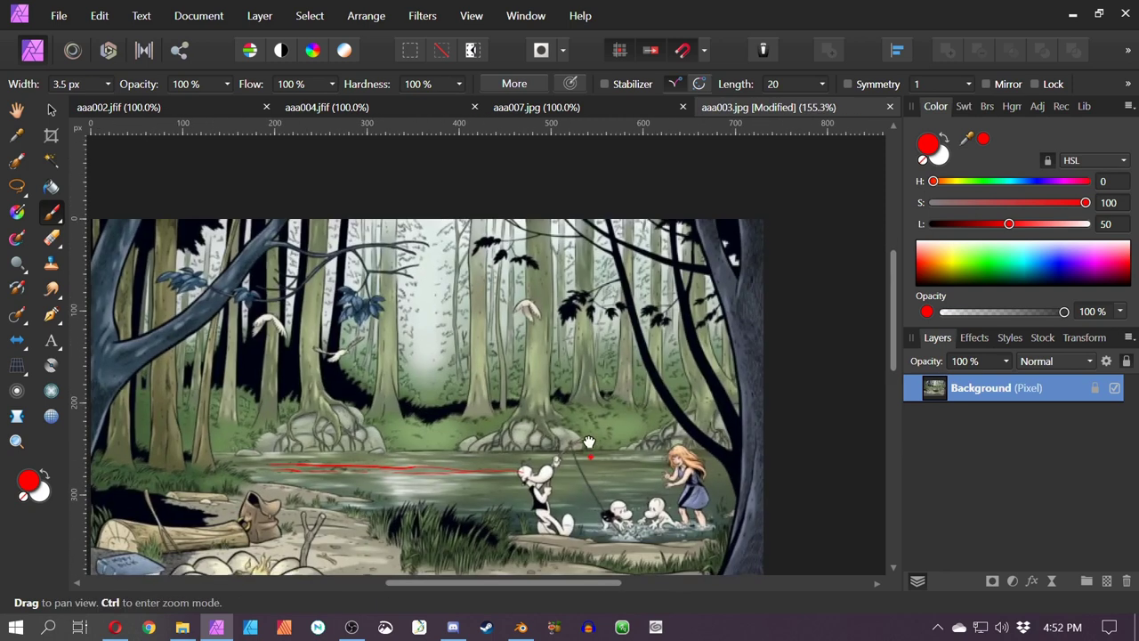
pyautogui.moveTo(590, 458); pyautogui.dragTo(660, 366)
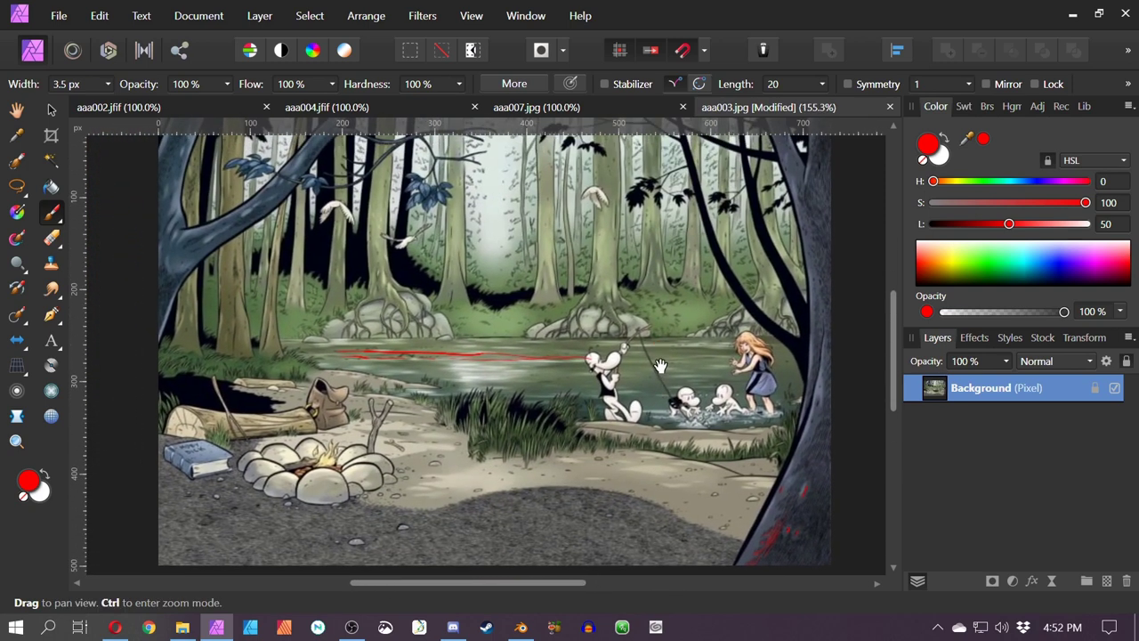
pyautogui.click(889, 107)
pyautogui.click(561, 327)
# Choose the Paint Brush in red and trace the two black branches crossing the creature's back on the aaa007.jpg cover
pyautogui.scroll(3, 470, 416)
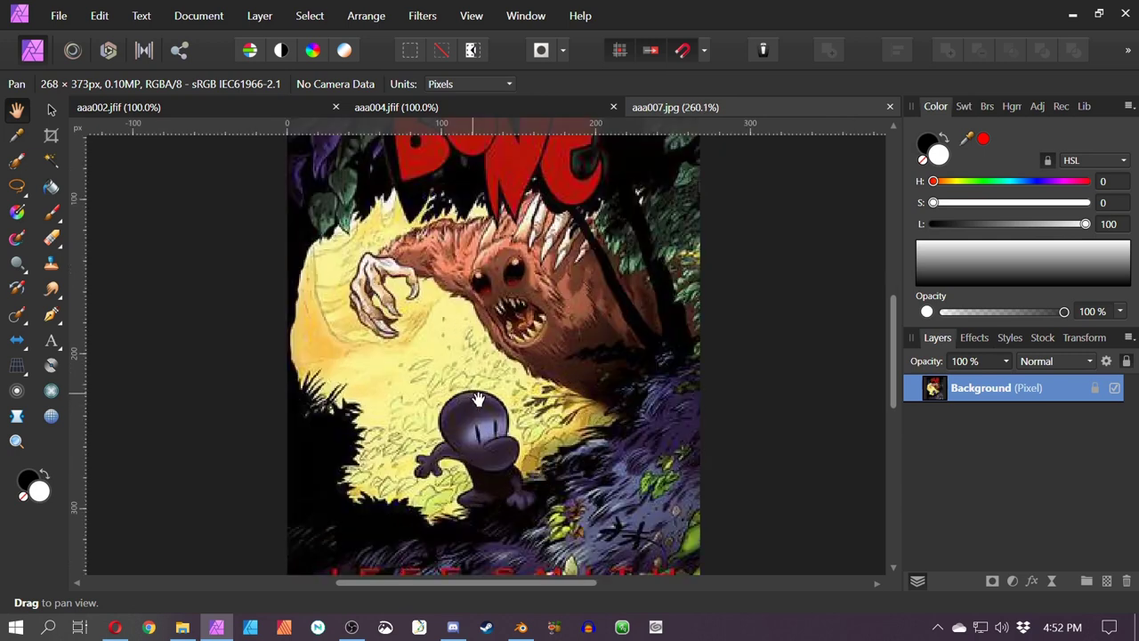
pyautogui.moveTo(563, 308); pyautogui.dragTo(515, 407)
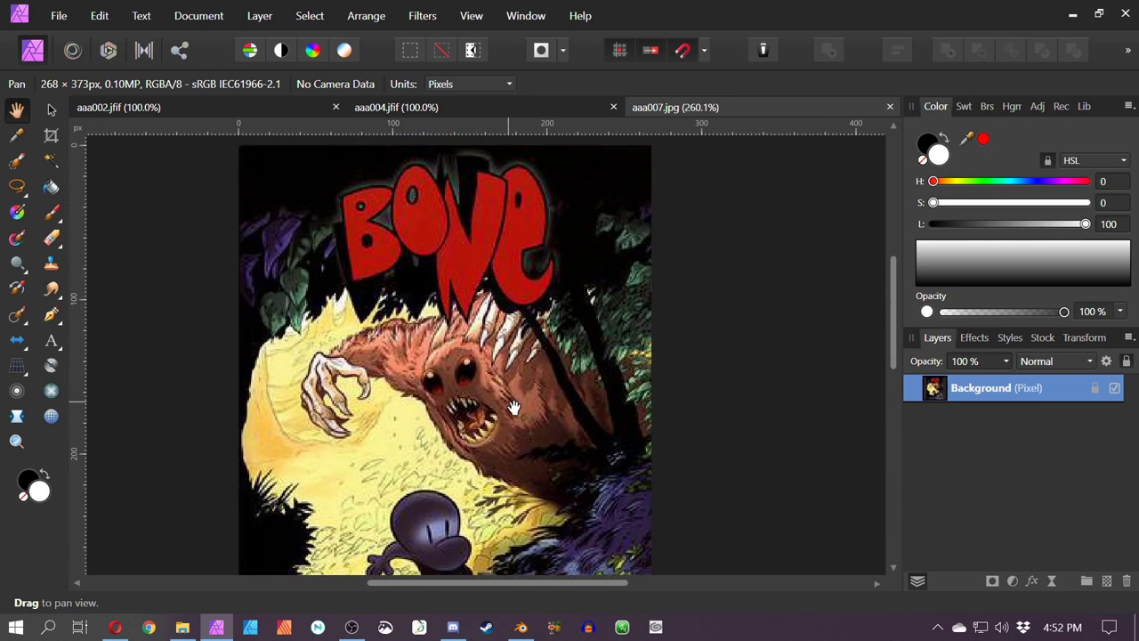
pyautogui.moveTo(530, 523); pyautogui.dragTo(506, 516)
pyautogui.click(60, 214)
pyautogui.moveTo(464, 237); pyautogui.dragTo(566, 410)
pyautogui.hotkey('ctrl', 'z')
pyautogui.click(982, 138)
pyautogui.moveTo(483, 269); pyautogui.dragTo(605, 463)
pyautogui.moveTo(528, 220); pyautogui.dragTo(600, 452)
# Scribble red over the black foliage around the BONE title and down the cover's left edge
pyautogui.moveTo(603, 254)
pyautogui.mouseDown()
pyautogui.moveTo(588, 284)
pyautogui.moveTo(577, 258)
pyautogui.mouseUp()
pyautogui.moveTo(585, 227)
pyautogui.mouseDown()
pyautogui.moveTo(559, 262)
pyautogui.moveTo(573, 260)
pyautogui.moveTo(571, 245)
pyautogui.moveTo(559, 289)
pyautogui.moveTo(534, 311)
pyautogui.mouseUp()
pyautogui.moveTo(546, 281); pyautogui.dragTo(525, 296)
pyautogui.moveTo(530, 289)
pyautogui.mouseDown()
pyautogui.moveTo(488, 333)
pyautogui.moveTo(496, 319)
pyautogui.mouseUp()
pyautogui.click(360, 308)
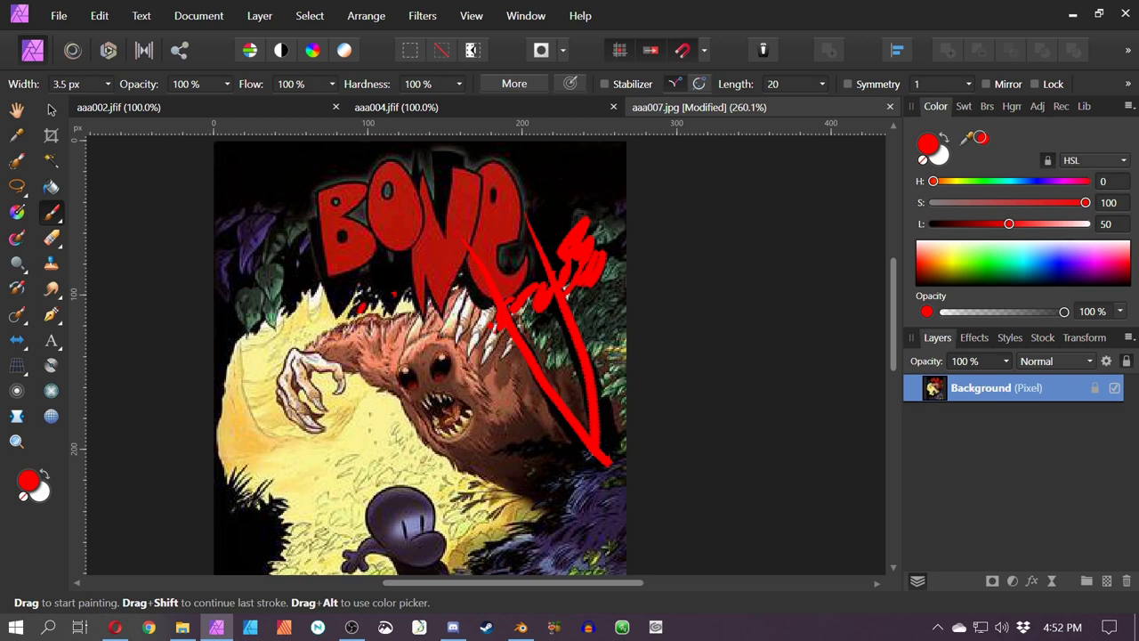
pyautogui.moveTo(379, 298)
pyautogui.mouseDown()
pyautogui.moveTo(365, 311)
pyautogui.moveTo(352, 300)
pyautogui.mouseUp()
pyautogui.moveTo(361, 274)
pyautogui.mouseDown()
pyautogui.moveTo(367, 286)
pyautogui.moveTo(411, 271)
pyautogui.moveTo(578, 178)
pyautogui.moveTo(283, 239)
pyautogui.moveTo(371, 228)
pyautogui.moveTo(228, 331)
pyautogui.moveTo(217, 434)
pyautogui.moveTo(227, 503)
pyautogui.moveTo(222, 276)
pyautogui.mouseUp()
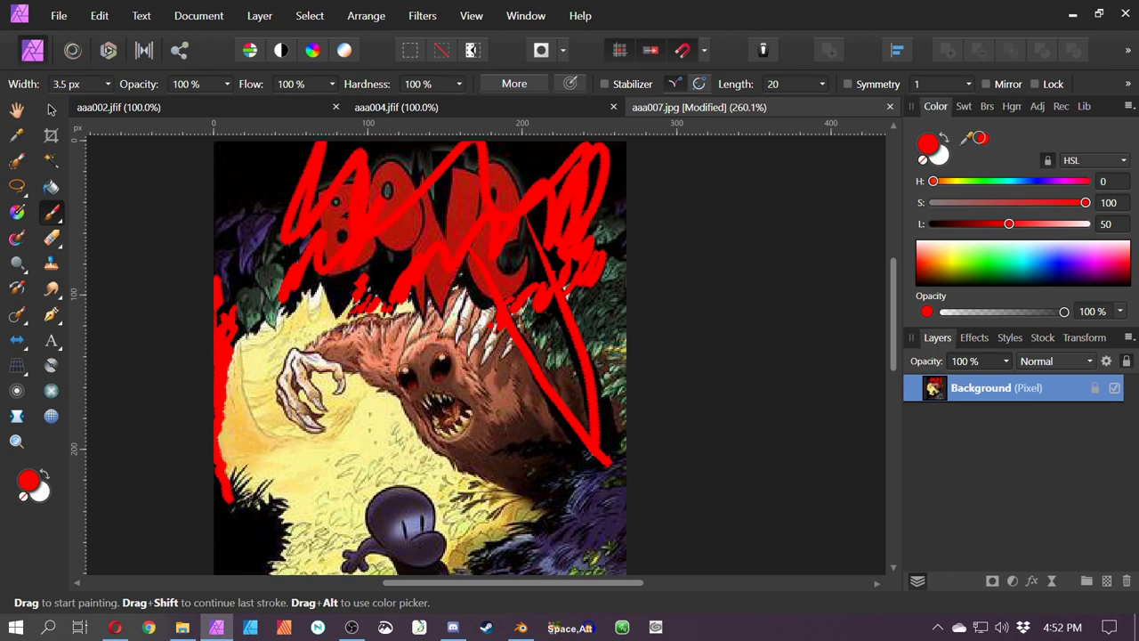
# Paint jagged red spikes along the upper edge of the black bush at the cover's lower left
pyautogui.scroll(-4, 419, 356)
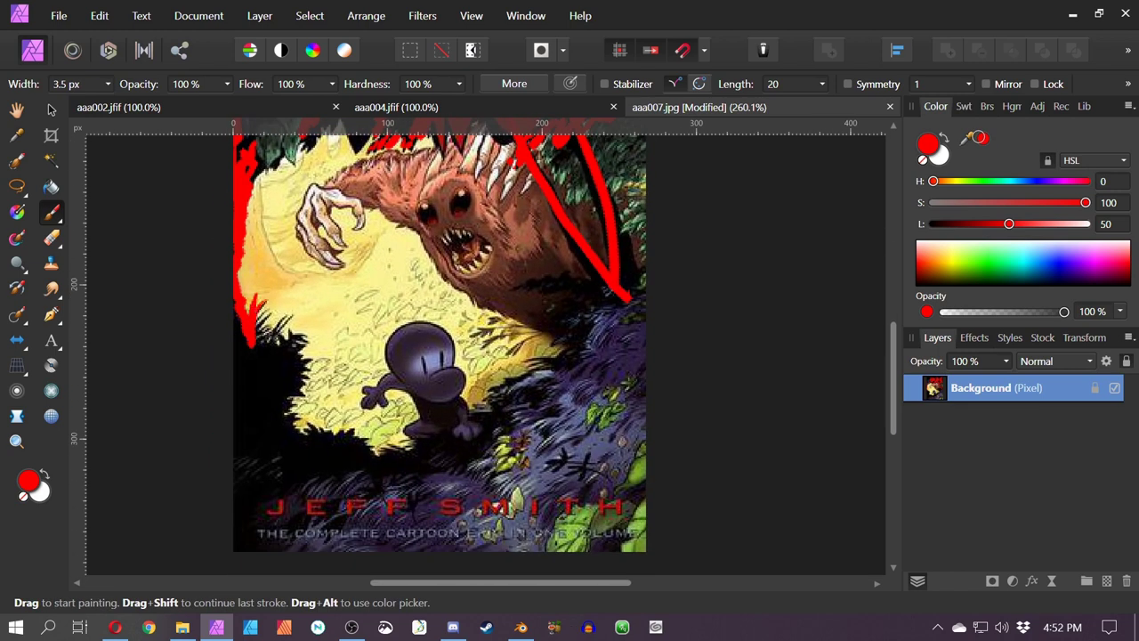
pyautogui.moveTo(256, 322)
pyautogui.mouseDown()
pyautogui.moveTo(267, 319)
pyautogui.moveTo(263, 336)
pyautogui.moveTo(283, 317)
pyautogui.moveTo(270, 345)
pyautogui.moveTo(306, 364)
pyautogui.moveTo(303, 392)
pyautogui.mouseUp()
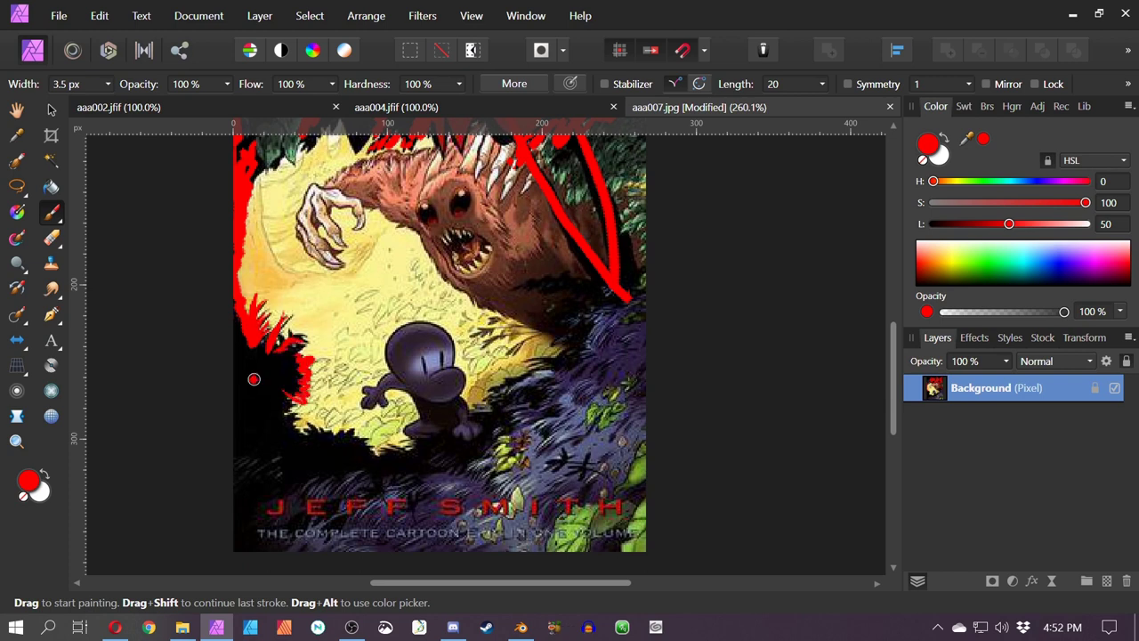
pyautogui.scroll(1, 317, 383)
pyautogui.scroll(1, 317, 384)
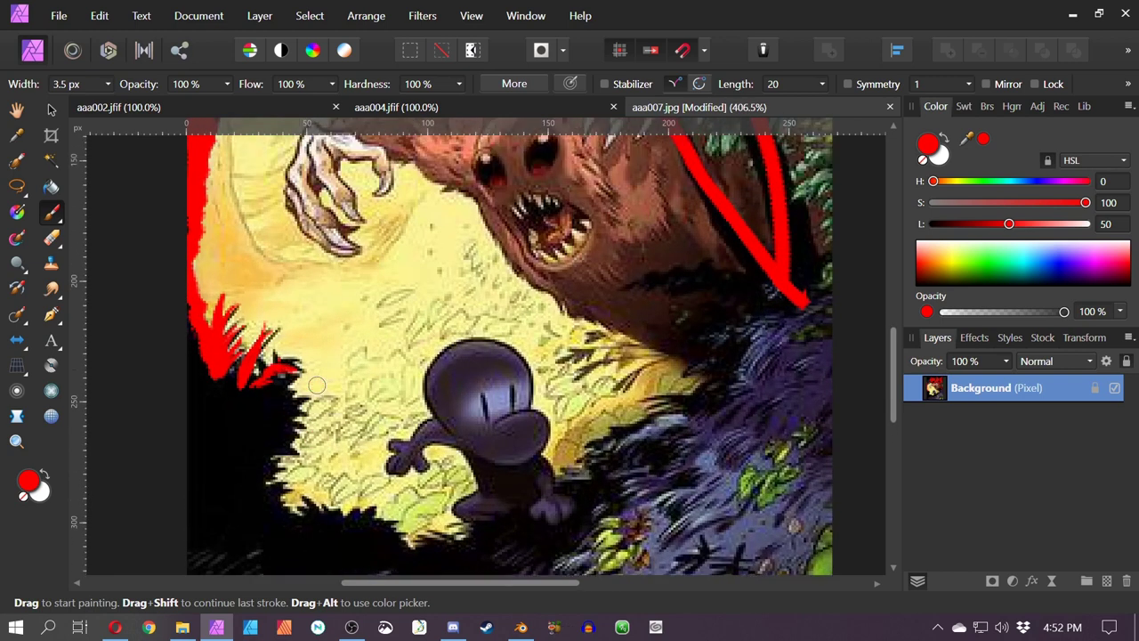
# Paint red grass blades and a leafy mass onto the yellow clearing, plus an arrow pointing at the black bush's edge
pyautogui.moveTo(362, 285); pyautogui.dragTo(323, 337)
pyautogui.moveTo(337, 279)
pyautogui.mouseDown()
pyautogui.moveTo(321, 330)
pyautogui.moveTo(309, 332)
pyautogui.mouseUp()
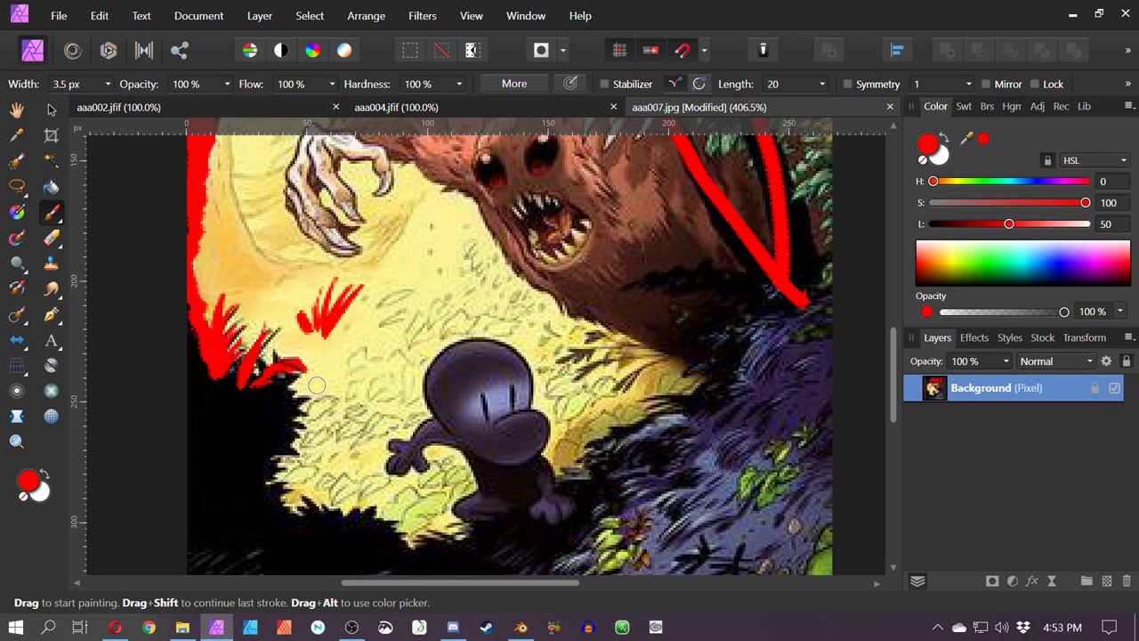
pyautogui.moveTo(383, 324)
pyautogui.mouseDown()
pyautogui.moveTo(330, 343)
pyautogui.moveTo(314, 413)
pyautogui.moveTo(303, 390)
pyautogui.mouseUp()
pyautogui.moveTo(319, 392)
pyautogui.mouseDown()
pyautogui.moveTo(307, 372)
pyautogui.moveTo(347, 368)
pyautogui.mouseUp()
pyautogui.moveTo(301, 333)
pyautogui.mouseDown()
pyautogui.moveTo(326, 340)
pyautogui.moveTo(322, 356)
pyautogui.mouseUp()
pyautogui.moveTo(290, 355)
pyautogui.mouseDown()
pyautogui.moveTo(320, 343)
pyautogui.moveTo(237, 364)
pyautogui.mouseUp()
pyautogui.moveTo(289, 350); pyautogui.dragTo(255, 362)
pyautogui.moveTo(360, 489); pyautogui.dragTo(376, 491)
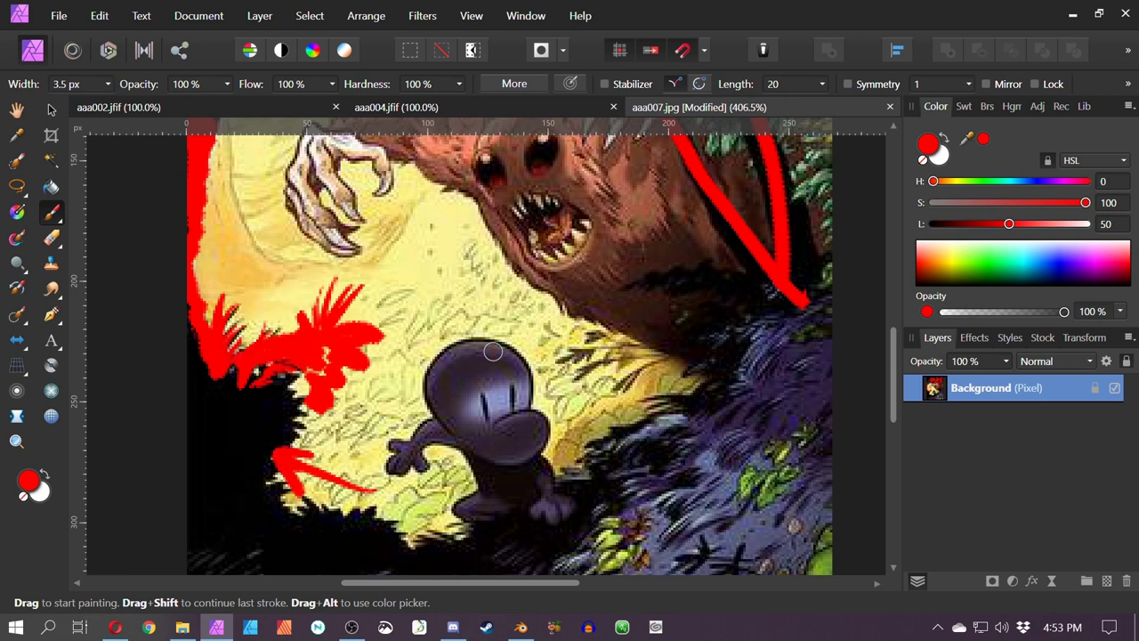
# Undo the red arrow and leafy mass, leaving only the first grass blades in the yellow clearing
pyautogui.hotkey('ctrl', 'z')
pyautogui.hotkey('ctrl', 'z')
pyautogui.hotkey('ctrl', 'z')
pyautogui.hotkey('ctrl', 'z')
pyautogui.hotkey('ctrl', 'z')
pyautogui.hotkey('ctrl', 'z')
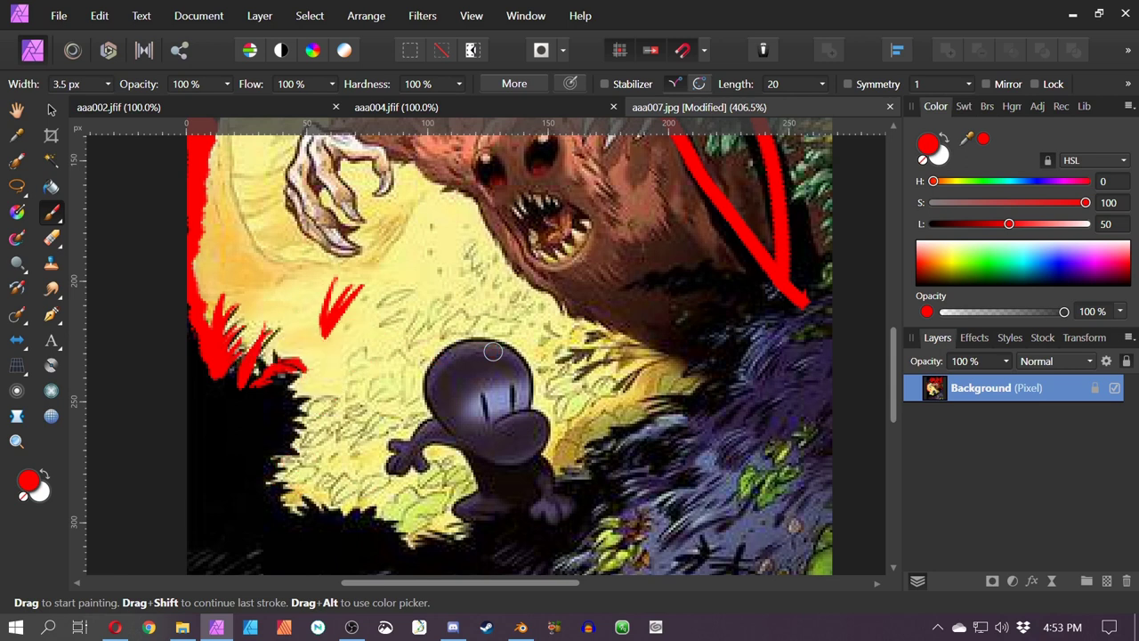
# Try tracing the black bush's edge with a smooth red line curving toward the small character's feet
pyautogui.hotkey('ctrl', 'shift', 'z')
pyautogui.scroll(-3, 493, 351)
pyautogui.hotkey('ctrl', 'shift', 'z')
pyautogui.hotkey('ctrl', 'shift', 'z')
pyautogui.hotkey('ctrl', 'shift', 'z')
pyautogui.hotkey('ctrl', 'shift', 'z')
pyautogui.hotkey('ctrl', 'shift', 'z')
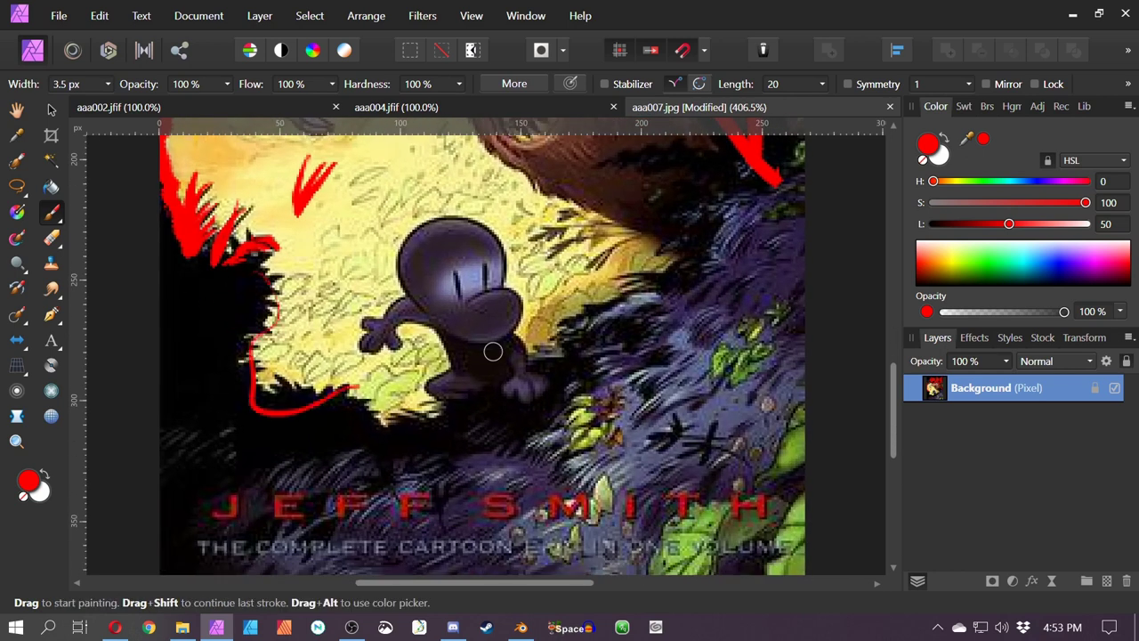
pyautogui.hotkey('ctrl', 'z')
pyautogui.hotkey('ctrl', 'z')
pyautogui.hotkey('ctrl', 'z')
pyautogui.hotkey('ctrl', 'z')
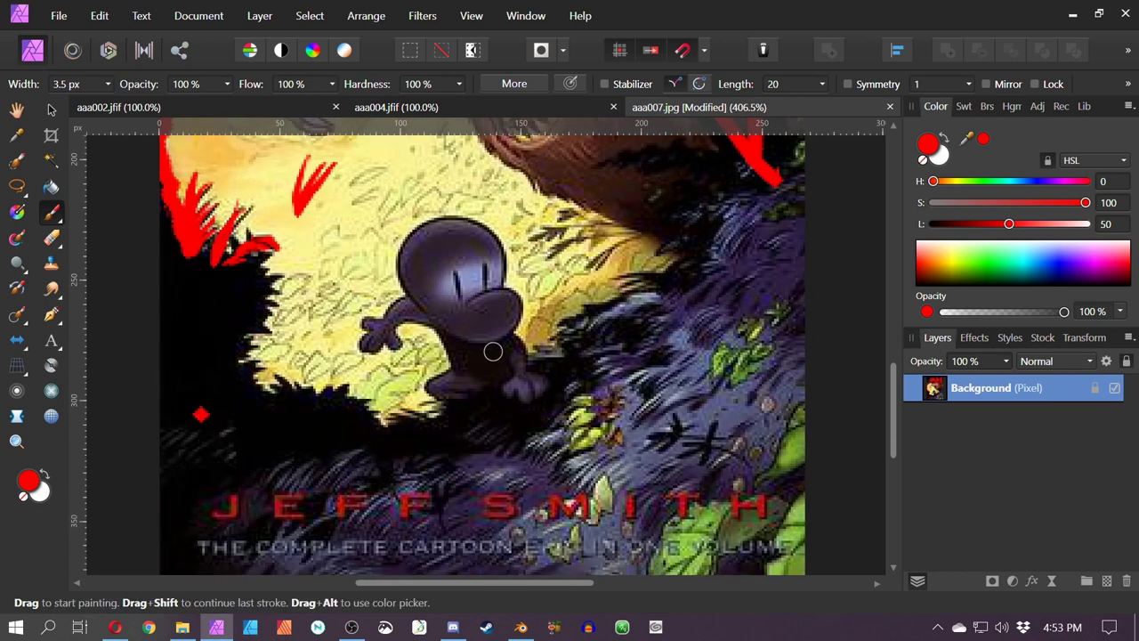
# Draw short, slanted red grass strokes at the shadow's lower edge, just above the start of the author's name
pyautogui.hotkey('ctrl', 'shift', 'z')
pyautogui.hotkey('ctrl', 'shift', 'z')
pyautogui.hotkey('ctrl', 'shift', 'z')
pyautogui.hotkey('ctrl', 'shift', 'z')
pyautogui.hotkey('ctrl', 'shift', 'z')
pyautogui.hotkey('ctrl', 'shift', 'z')
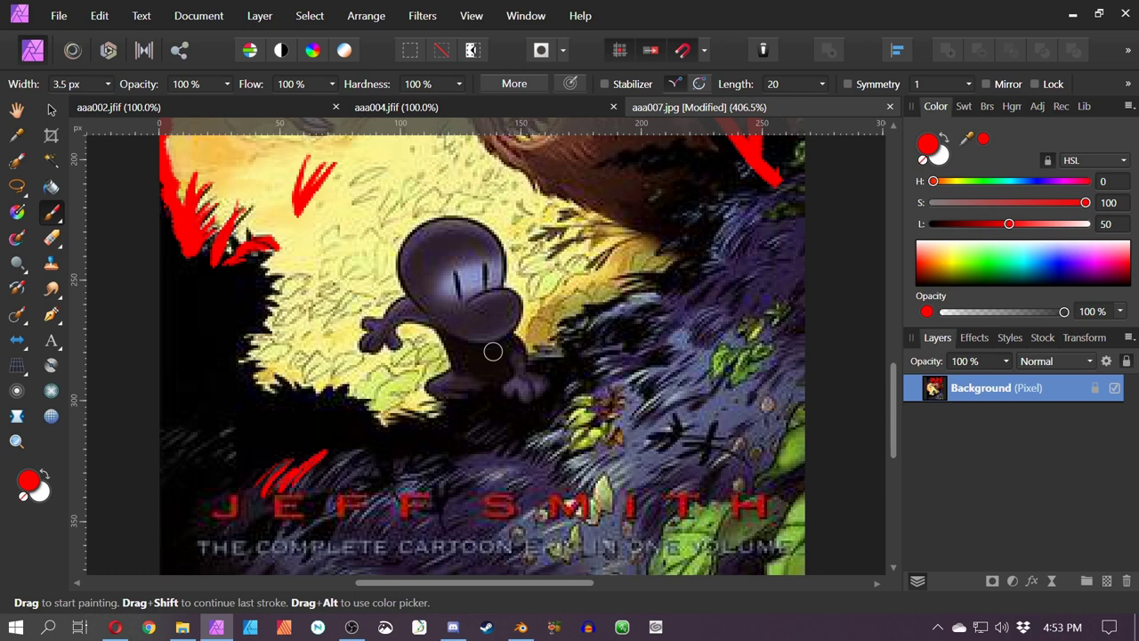
# Extend the red grass strokes along the shadow's lower edge, past the small character's feet to the yellow-green plants
pyautogui.hotkey('ctrl', 'shift', 'z')
pyautogui.hotkey('ctrl', 'shift', 'z')
pyautogui.hotkey('ctrl', 'shift', 'z')
pyautogui.hotkey('ctrl', 'shift', 'z')
pyautogui.hotkey('ctrl', 'shift', 'z')
pyautogui.hotkey('ctrl', 'shift', 'z')
pyautogui.hotkey('ctrl', 'shift', 'z')
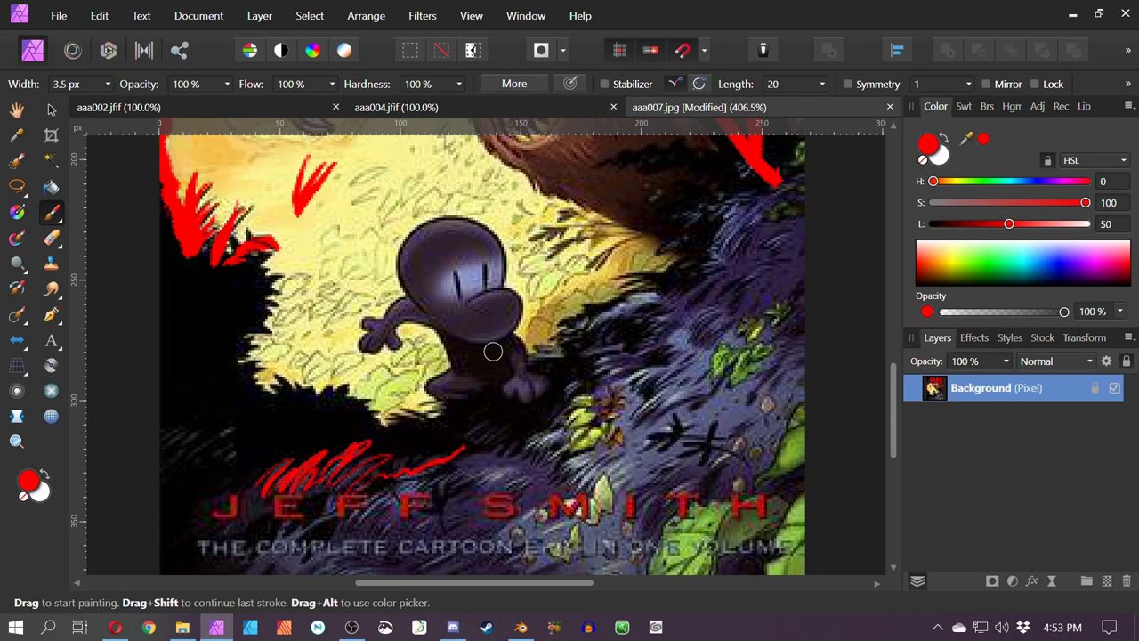
pyautogui.hotkey('ctrl', 'shift', 'z')
pyautogui.hotkey('ctrl', 'shift', 'z')
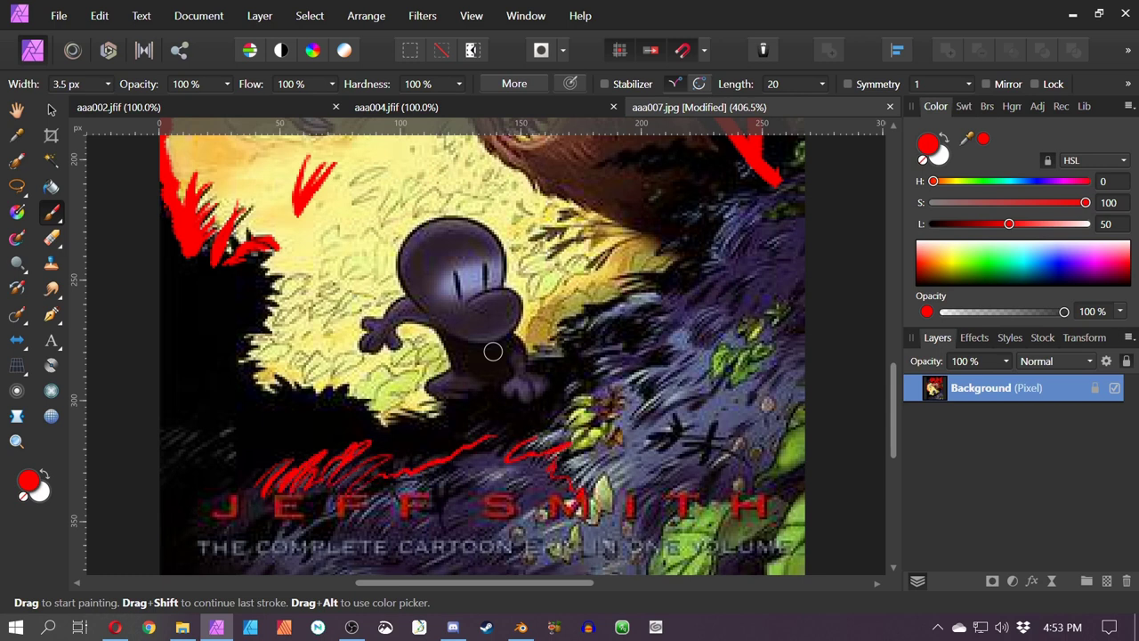
# Undo the added grass strokes, keeping only the first blades above the start of the author's name
pyautogui.hotkey('ctrl', 'z')
pyautogui.hotkey('ctrl', 'z')
pyautogui.hotkey('ctrl', 'z')
pyautogui.hotkey('ctrl', 'z')
pyautogui.hotkey('ctrl', 'z')
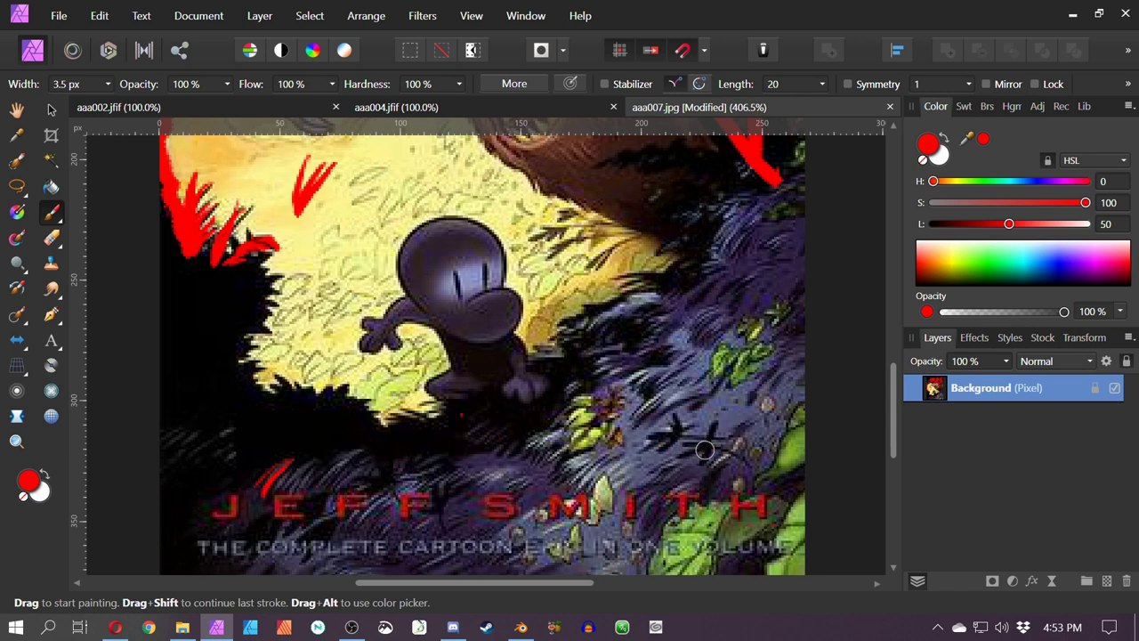
# Try smooth red contour curves below the small character's feet, across the purple slope and over the author's name, and undo them
pyautogui.hotkey('ctrl', 'shift', 'z')
pyautogui.hotkey('ctrl', 'shift', 'z')
pyautogui.hotkey('ctrl', 'shift', 'z')
pyautogui.hotkey('ctrl', 'shift', 'z')
pyautogui.hotkey('ctrl', 'shift', 'z')
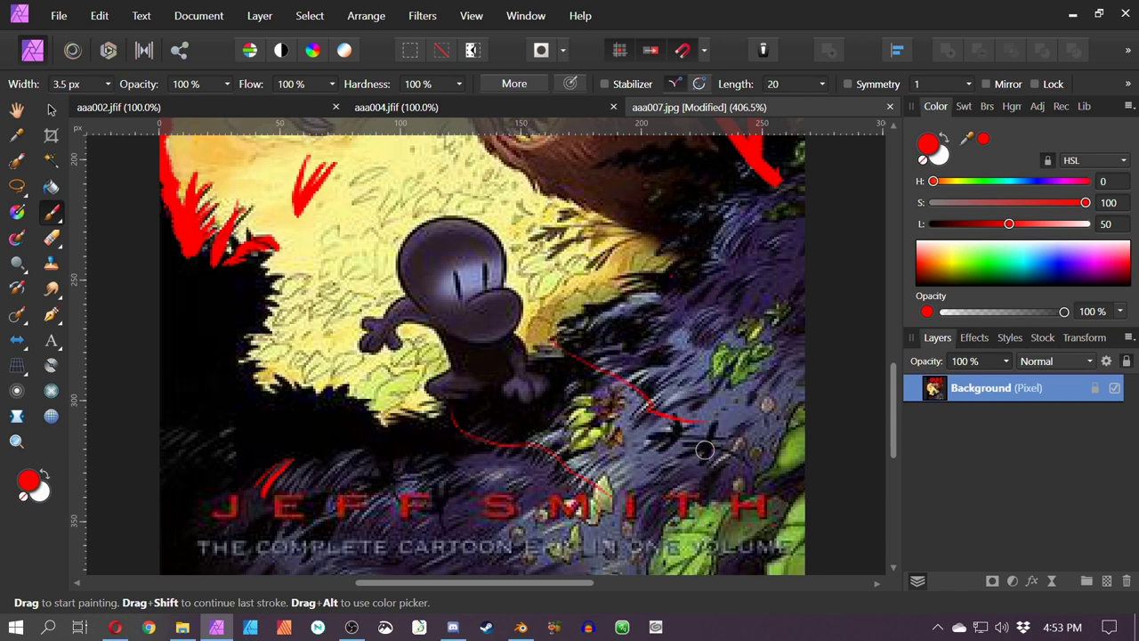
pyautogui.hotkey('ctrl', 'shift', 'z')
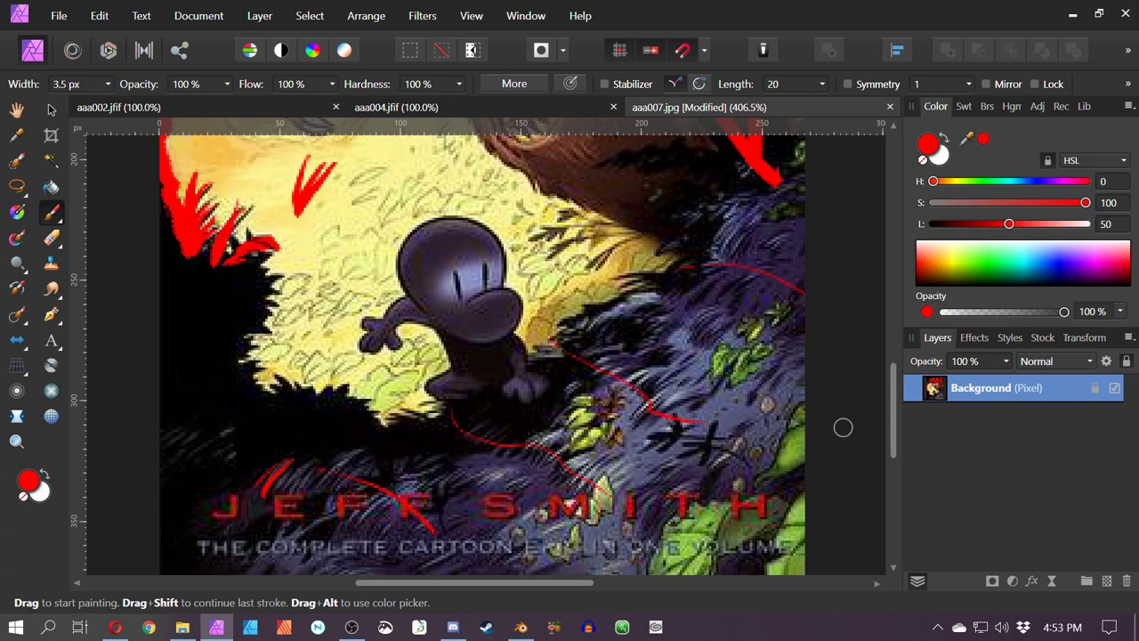
pyautogui.hotkey('ctrl', 'z')
pyautogui.hotkey('ctrl', 'z')
pyautogui.hotkey('ctrl', 'z')
# Paint short red grass strokes along the purple slope's shadow edge, from the tree base past the small character to the author's name
pyautogui.scroll(-4, 738, 392)
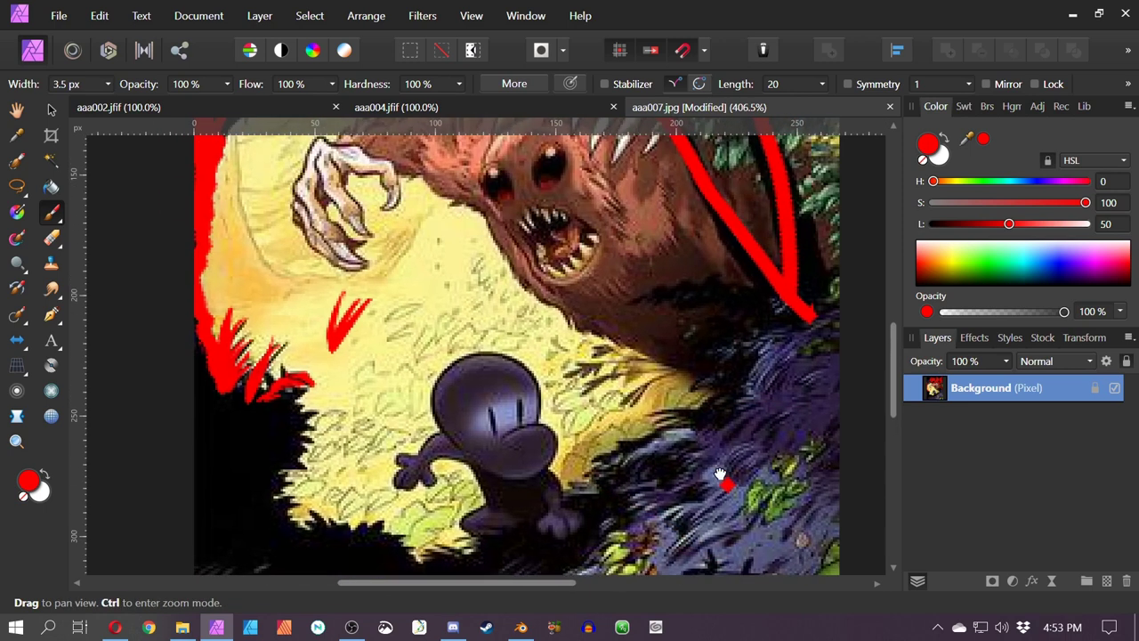
pyautogui.moveTo(738, 377)
pyautogui.mouseDown()
pyautogui.moveTo(601, 365)
pyautogui.moveTo(601, 405)
pyautogui.mouseUp()
pyautogui.moveTo(634, 321); pyautogui.dragTo(584, 368)
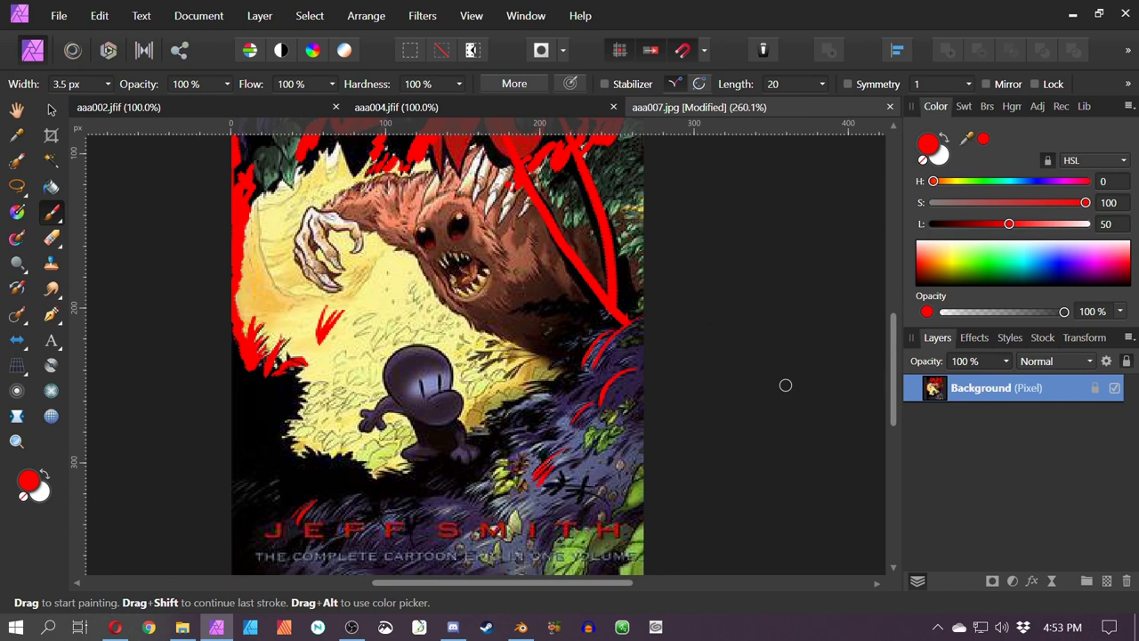
pyautogui.moveTo(545, 484); pyautogui.dragTo(571, 461)
pyautogui.moveTo(495, 443); pyautogui.dragTo(543, 420)
pyautogui.moveTo(483, 472); pyautogui.dragTo(502, 452)
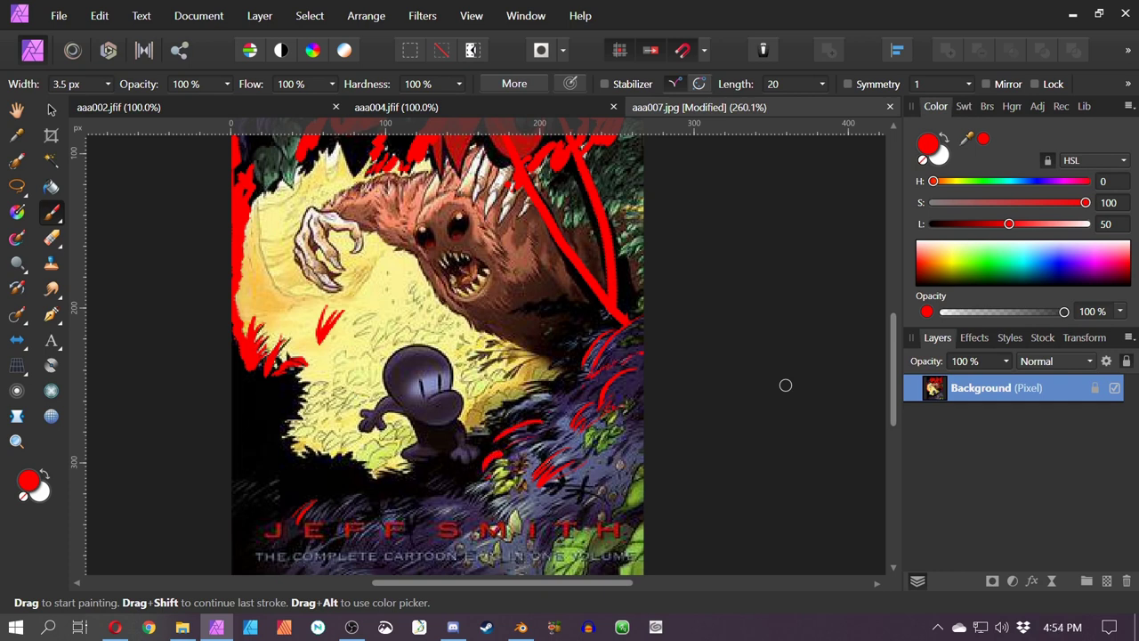
pyautogui.moveTo(455, 502); pyautogui.dragTo(553, 440)
pyautogui.moveTo(393, 514); pyautogui.dragTo(452, 489)
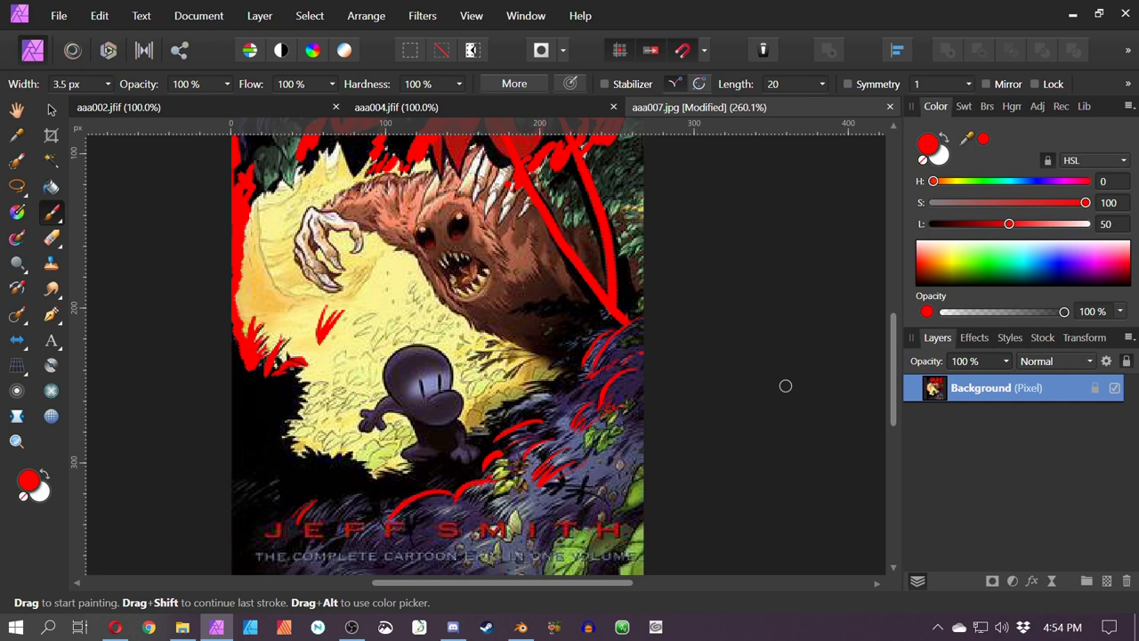
pyautogui.moveTo(399, 519)
pyautogui.mouseDown()
pyautogui.moveTo(424, 501)
pyautogui.moveTo(431, 513)
pyautogui.mouseUp()
# Undo the red strokes on the slope, clearing, black bush and canopy edge, back to the V-shaped lines over the tree trunks
pyautogui.hotkey('ctrl', 'z')
pyautogui.hotkey('ctrl', 'z')
pyautogui.hotkey('ctrl', 'z')
pyautogui.hotkey('ctrl', 'z')
pyautogui.hotkey('ctrl', 'z')
pyautogui.hotkey('ctrl', 'z')
pyautogui.hotkey('ctrl', 'z')
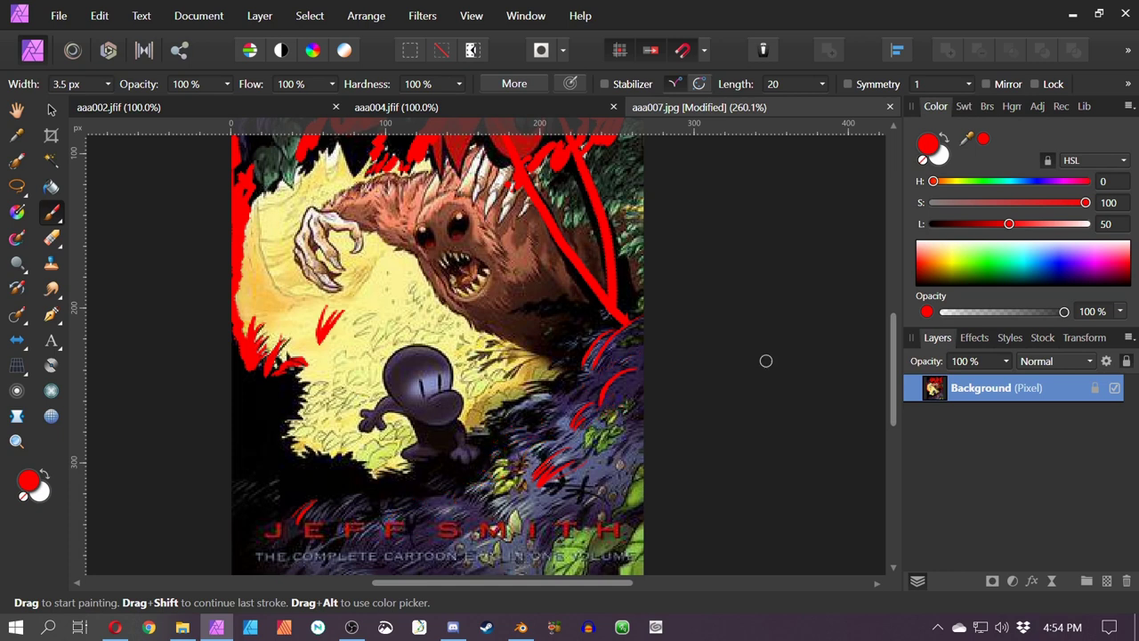
pyautogui.hotkey('ctrl', 'z')
pyautogui.hotkey('ctrl', 'z')
pyautogui.hotkey('ctrl', 'z')
pyautogui.hotkey('ctrl', 'z')
pyautogui.hotkey('ctrl', 'z')
pyautogui.hotkey('ctrl', 'z')
pyautogui.hotkey('ctrl', 'z')
pyautogui.hotkey('ctrl', 'z')
pyautogui.hotkey('ctrl', 'z')
pyautogui.hotkey('ctrl', 'z')
pyautogui.hotkey('ctrl', 'z')
pyautogui.hotkey('ctrl', 'z')
pyautogui.hotkey('ctrl', 'z')
pyautogui.hotkey('ctrl', 'z')
pyautogui.hotkey('ctrl', 'z')
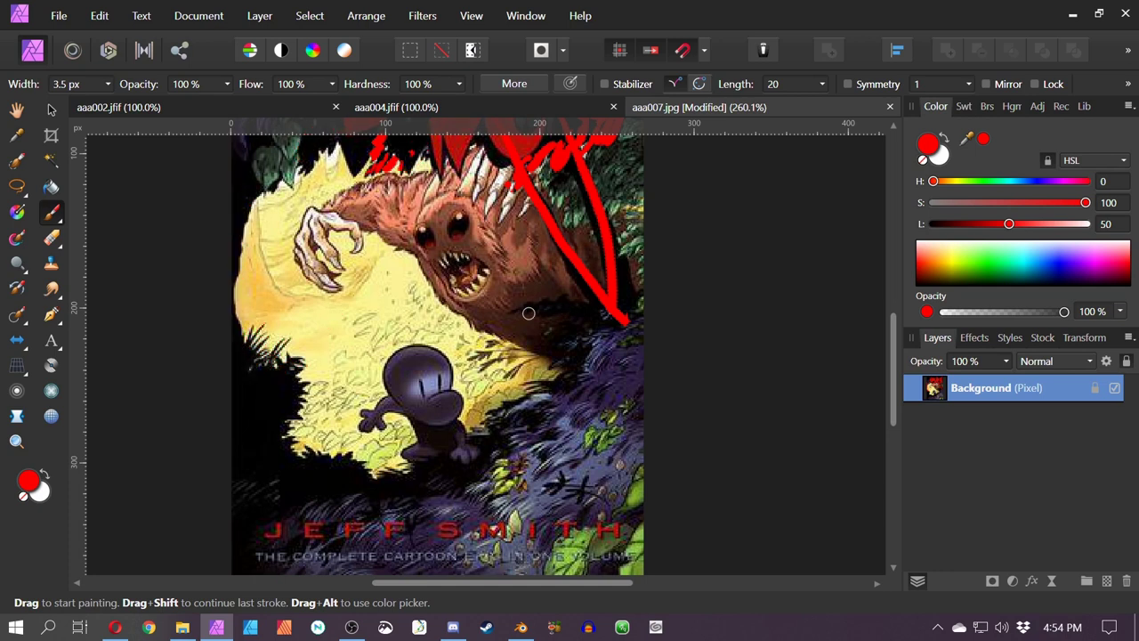
pyautogui.hotkey('ctrl', 'z')
# Paint curved red strokes on the yellow background around the monster's raised claw and along the canopy edge above it
pyautogui.moveTo(410, 284); pyautogui.dragTo(619, 373)
pyautogui.moveTo(591, 337); pyautogui.dragTo(567, 385)
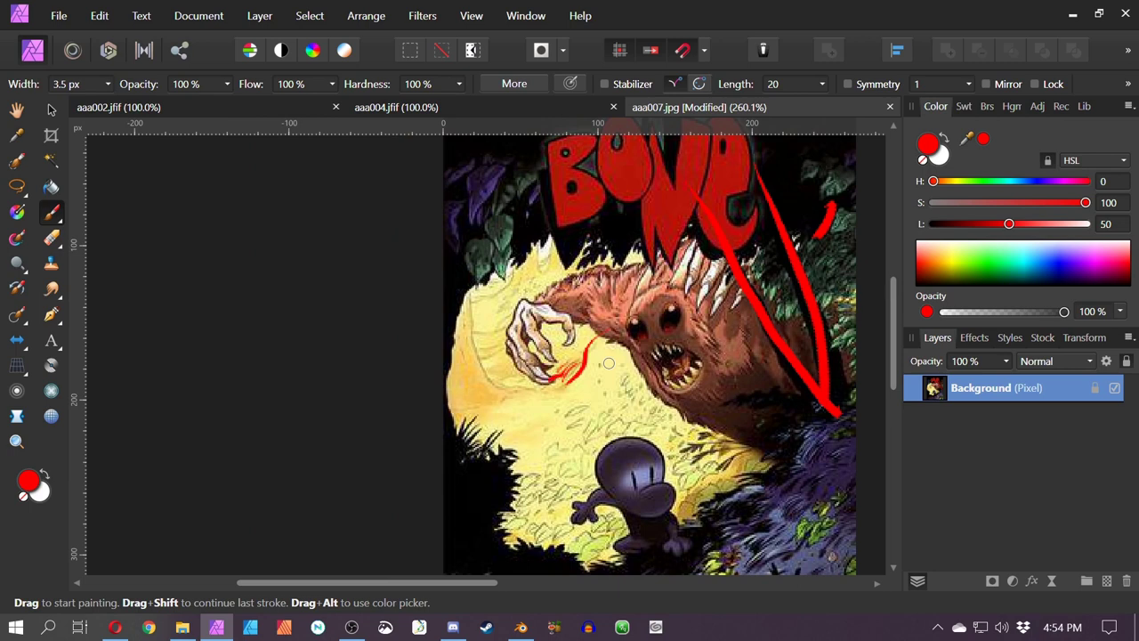
pyautogui.moveTo(498, 407); pyautogui.dragTo(523, 392)
pyautogui.moveTo(467, 282)
pyautogui.mouseDown()
pyautogui.moveTo(481, 352)
pyautogui.moveTo(499, 383)
pyautogui.mouseUp()
pyautogui.moveTo(513, 277); pyautogui.dragTo(496, 294)
pyautogui.moveTo(544, 239)
pyautogui.mouseDown()
pyautogui.moveTo(534, 278)
pyautogui.moveTo(542, 266)
pyautogui.mouseUp()
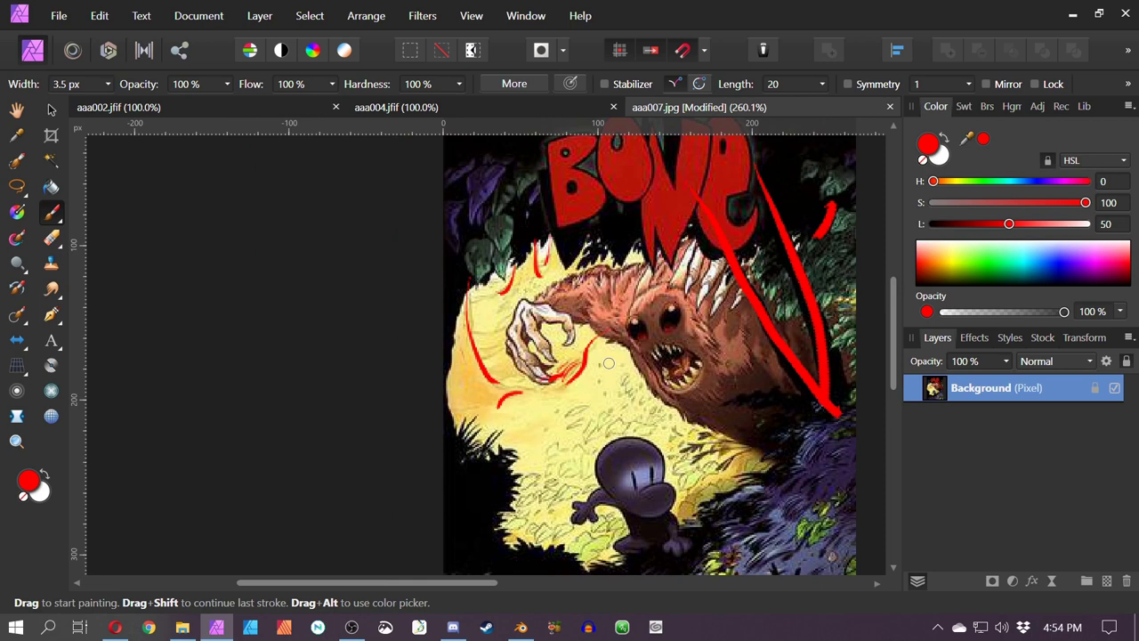
pyautogui.moveTo(475, 326); pyautogui.dragTo(508, 339)
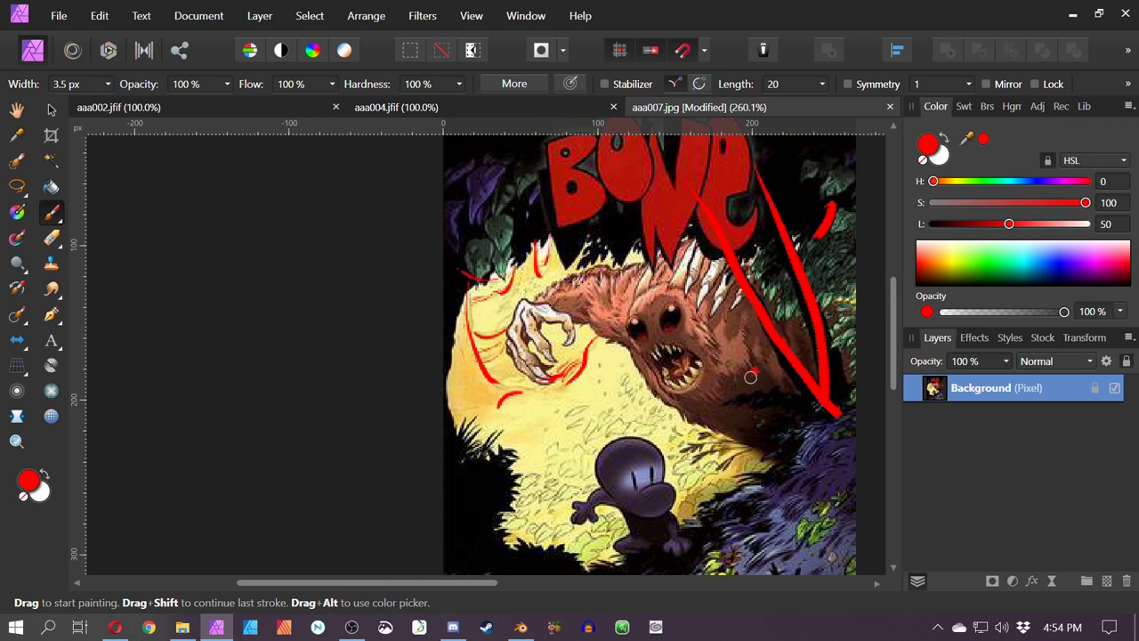
# Draw a thick red diagonal from the tree base to the cover's lower-left corner and a curve from the left edge beneath the small character
pyautogui.moveTo(752, 374); pyautogui.dragTo(593, 258)
pyautogui.click(599, 319)
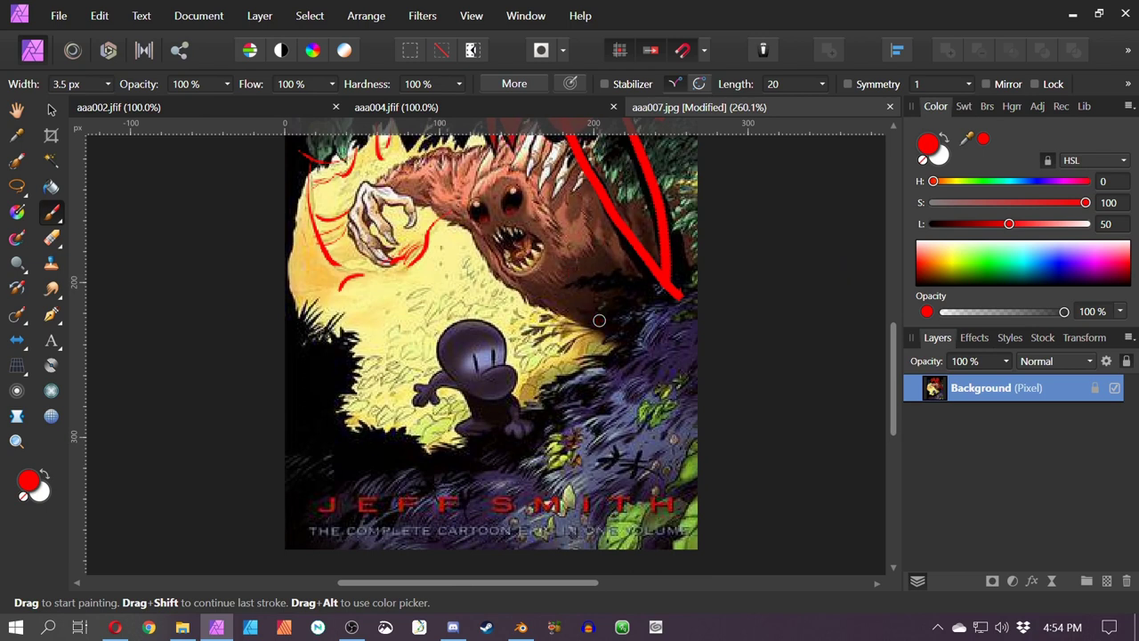
pyautogui.moveTo(689, 289); pyautogui.dragTo(286, 537)
pyautogui.moveTo(286, 414); pyautogui.dragTo(509, 468)
pyautogui.moveTo(599, 320); pyautogui.dragTo(656, 440)
pyautogui.click(599, 321)
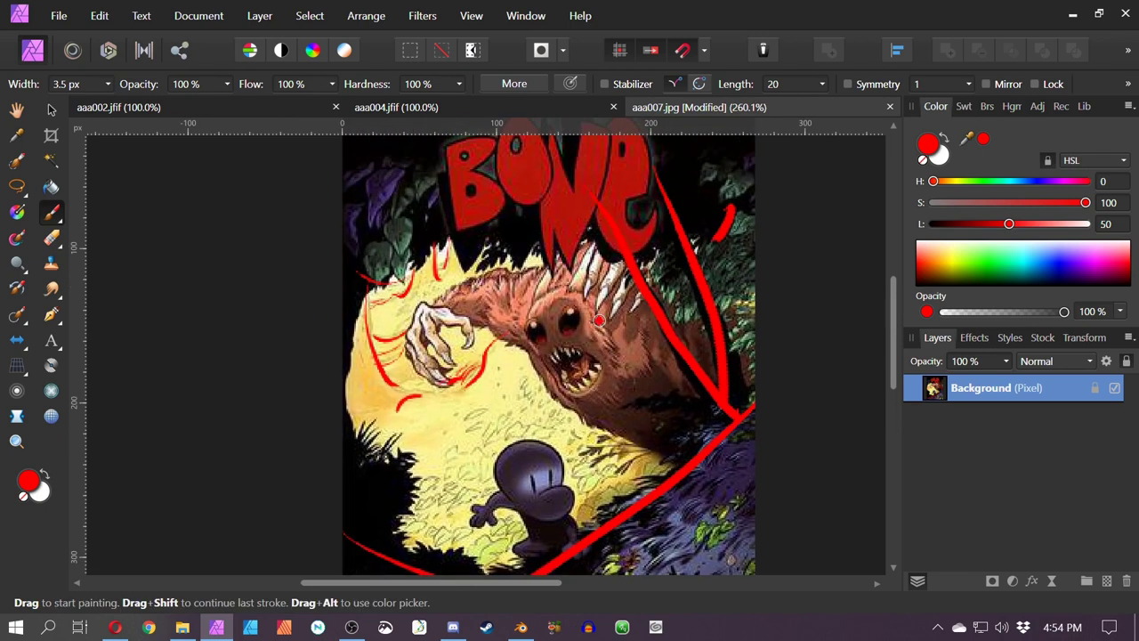
# Outline several faint leaves in red on the yellow clearing beside and above the small character's outstretched hand
pyautogui.scroll(4, 641, 407)
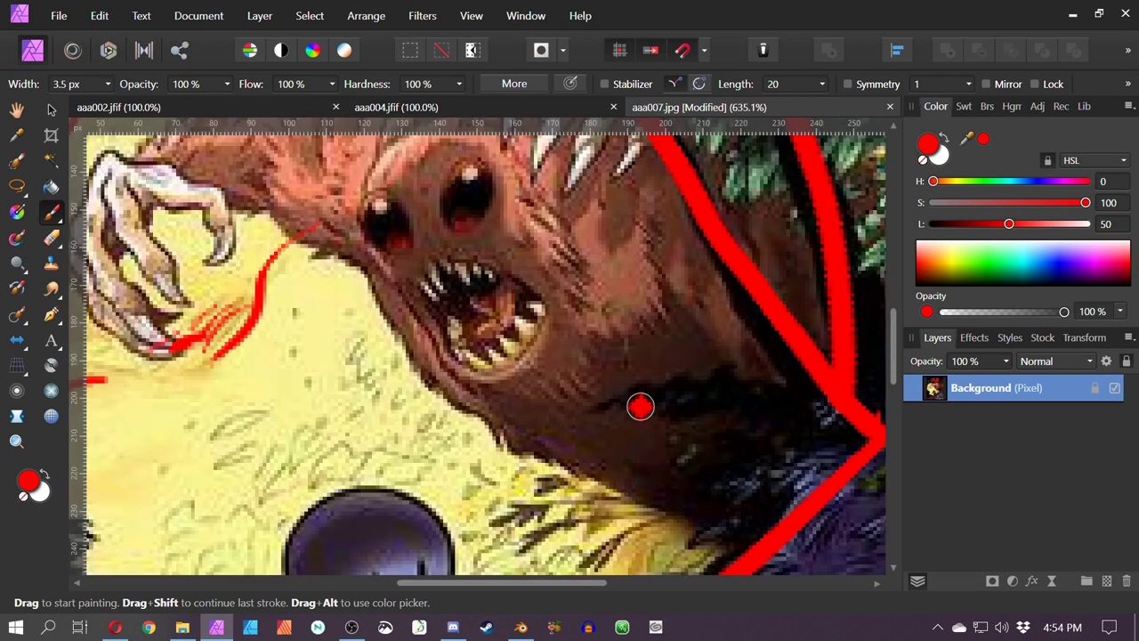
pyautogui.moveTo(641, 407); pyautogui.dragTo(740, 232)
pyautogui.moveTo(347, 490)
pyautogui.mouseDown()
pyautogui.moveTo(330, 534)
pyautogui.moveTo(353, 502)
pyautogui.moveTo(366, 514)
pyautogui.mouseUp()
pyautogui.moveTo(349, 488)
pyautogui.mouseDown()
pyautogui.moveTo(376, 512)
pyautogui.moveTo(375, 527)
pyautogui.mouseUp()
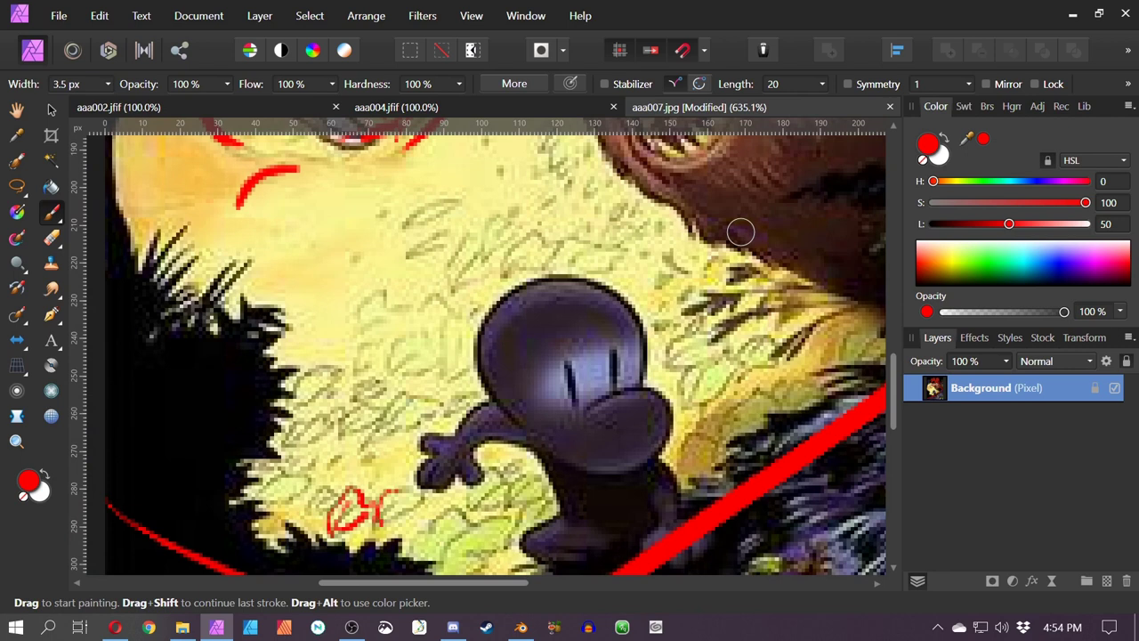
pyautogui.moveTo(414, 491)
pyautogui.mouseDown()
pyautogui.moveTo(377, 527)
pyautogui.moveTo(401, 505)
pyautogui.mouseUp()
pyautogui.moveTo(409, 398); pyautogui.dragTo(365, 440)
pyautogui.moveTo(365, 440); pyautogui.dragTo(440, 407)
pyautogui.moveTo(437, 402); pyautogui.dragTo(400, 414)
pyautogui.moveTo(415, 332)
pyautogui.mouseDown()
pyautogui.moveTo(392, 370)
pyautogui.moveTo(409, 350)
pyautogui.mouseUp()
pyautogui.moveTo(418, 364); pyautogui.dragTo(438, 374)
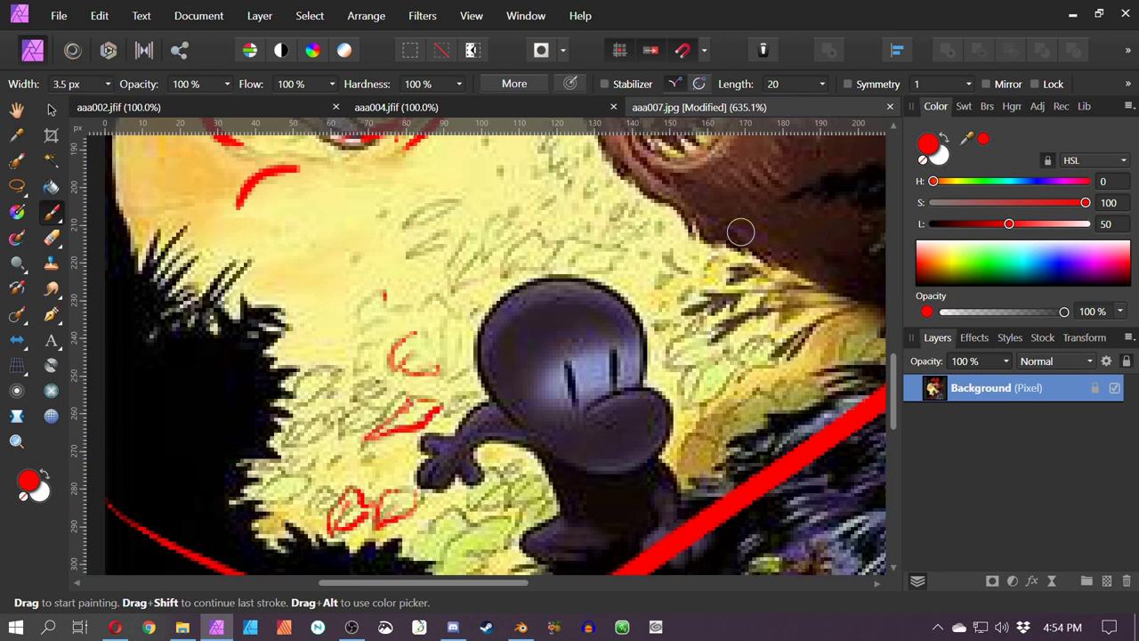
pyautogui.moveTo(354, 316); pyautogui.dragTo(381, 285)
pyautogui.moveTo(381, 285); pyautogui.dragTo(388, 301)
pyautogui.moveTo(358, 322); pyautogui.dragTo(365, 336)
pyautogui.scroll(-2, 739, 232)
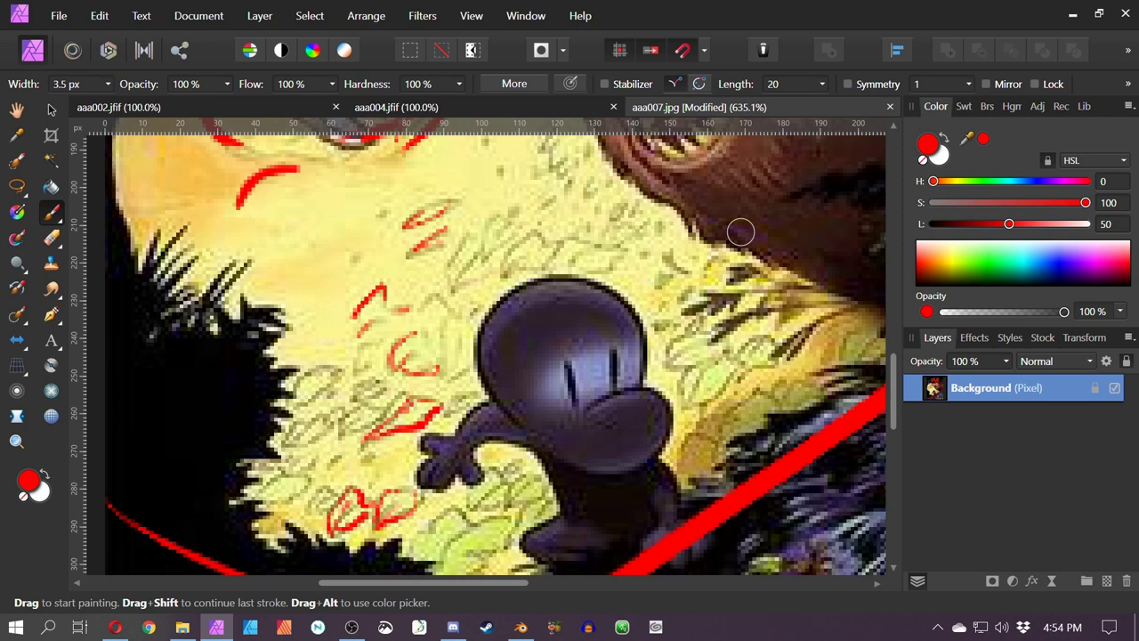
# Outline the heart-shaped green leaf below the purple foliage in red and draw its midrib and inner veins
pyautogui.scroll(-2, 598, 259)
pyautogui.scroll(2, 598, 259)
pyautogui.scroll(4, 578, 326)
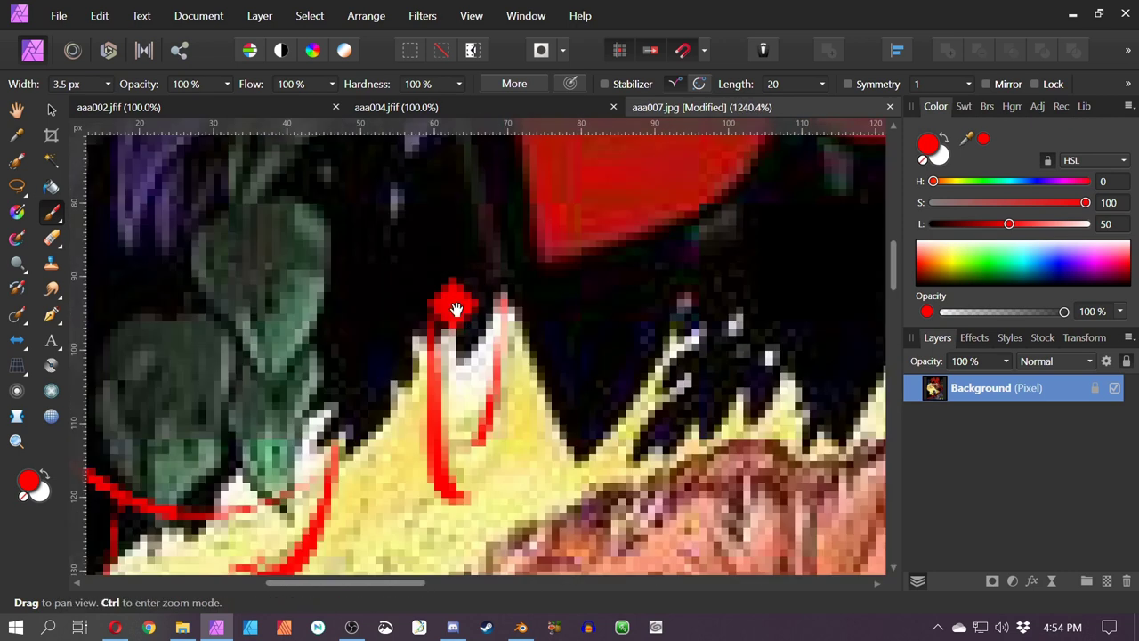
pyautogui.moveTo(456, 241)
pyautogui.mouseDown()
pyautogui.moveTo(500, 262)
pyautogui.moveTo(463, 370)
pyautogui.mouseUp()
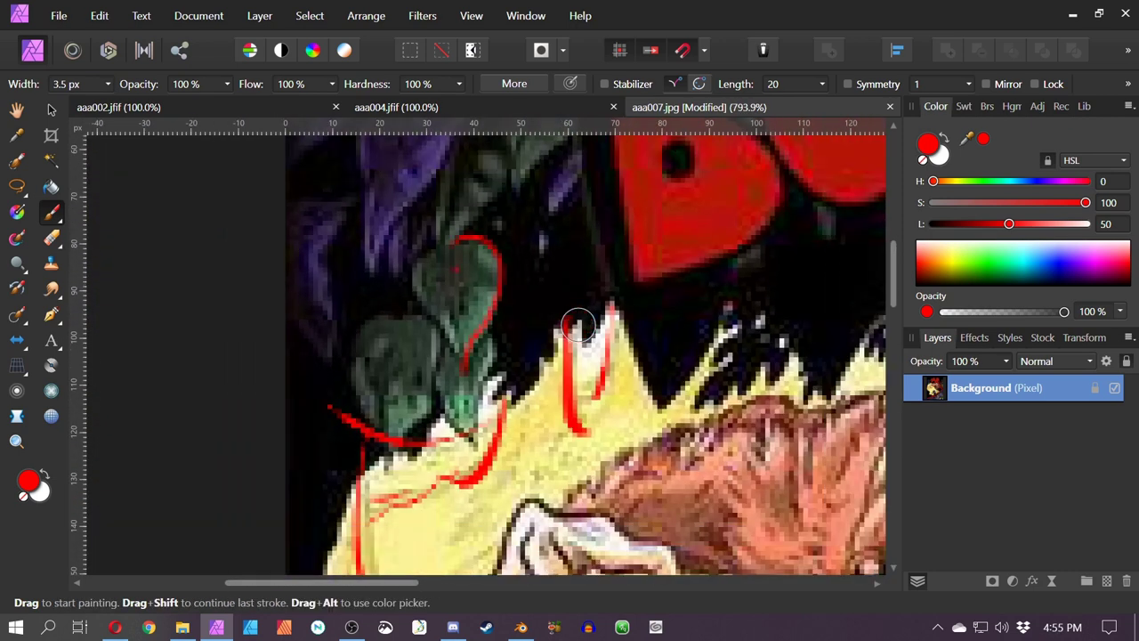
pyautogui.moveTo(449, 236); pyautogui.dragTo(449, 347)
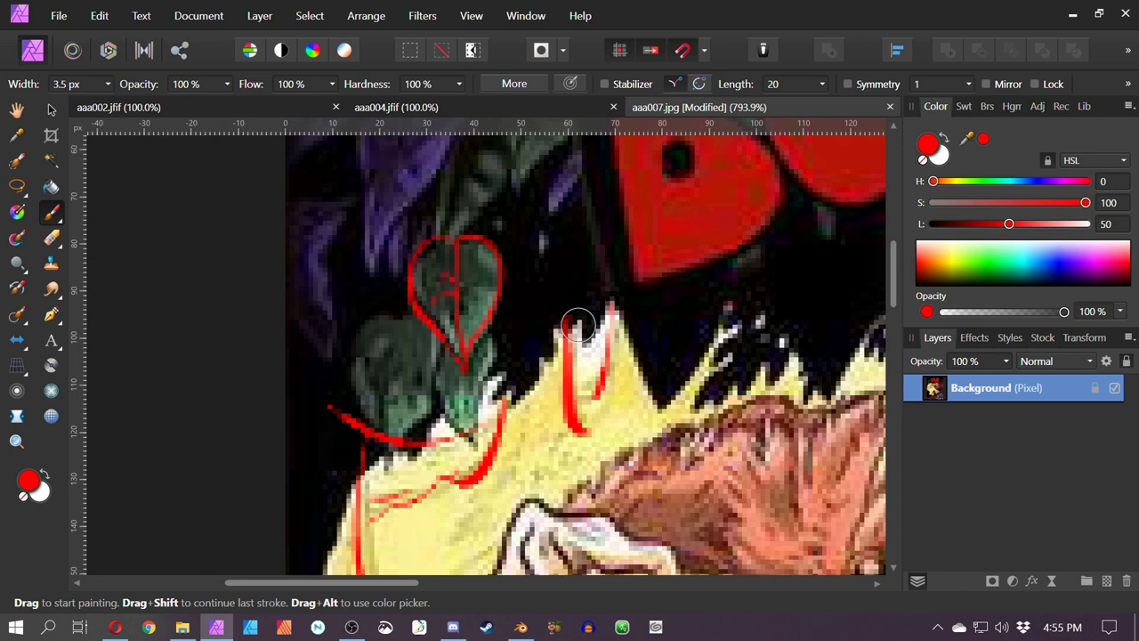
# Trace the large green foreground leaves in the cover's lower-right corner with red outlines and center veins
pyautogui.scroll(-4, 577, 326)
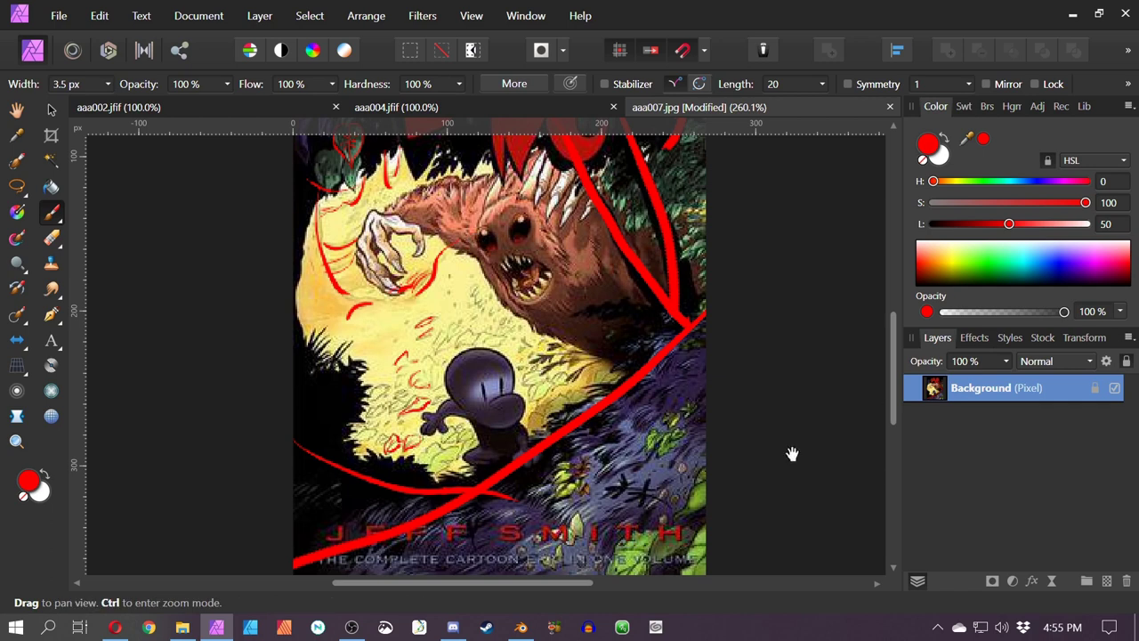
pyautogui.scroll(4, 659, 331)
pyautogui.moveTo(634, 362)
pyautogui.mouseDown()
pyautogui.moveTo(589, 312)
pyautogui.moveTo(602, 157)
pyautogui.mouseUp()
pyautogui.moveTo(574, 312)
pyautogui.mouseDown()
pyautogui.moveTo(497, 294)
pyautogui.moveTo(432, 445)
pyautogui.moveTo(552, 338)
pyautogui.mouseUp()
pyautogui.moveTo(411, 397); pyautogui.dragTo(360, 445)
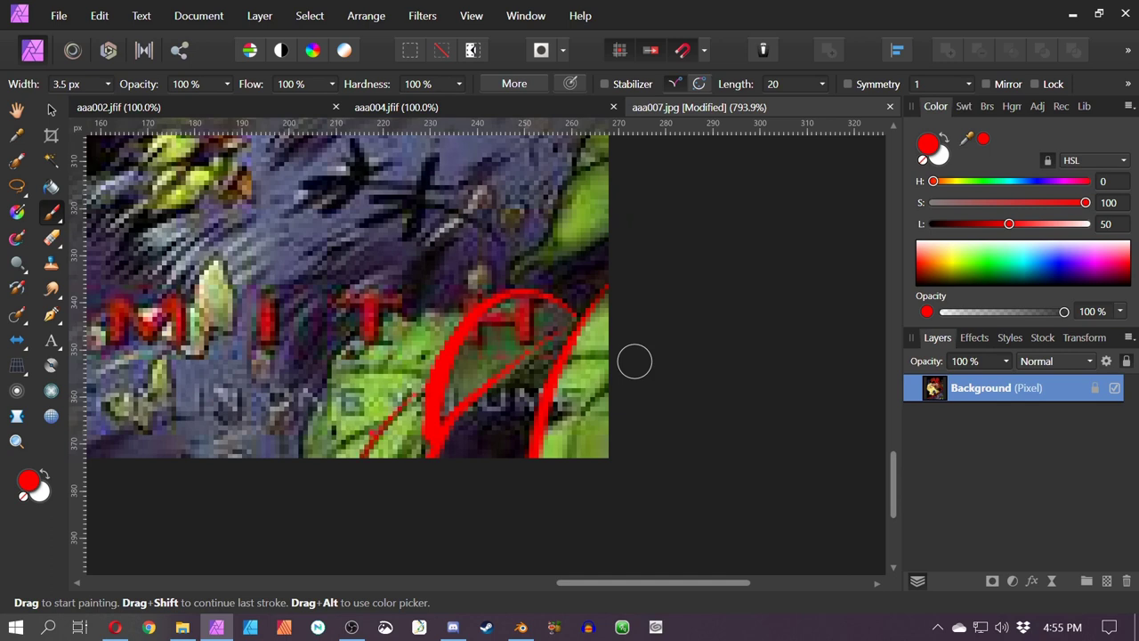
pyautogui.moveTo(440, 304); pyautogui.dragTo(305, 455)
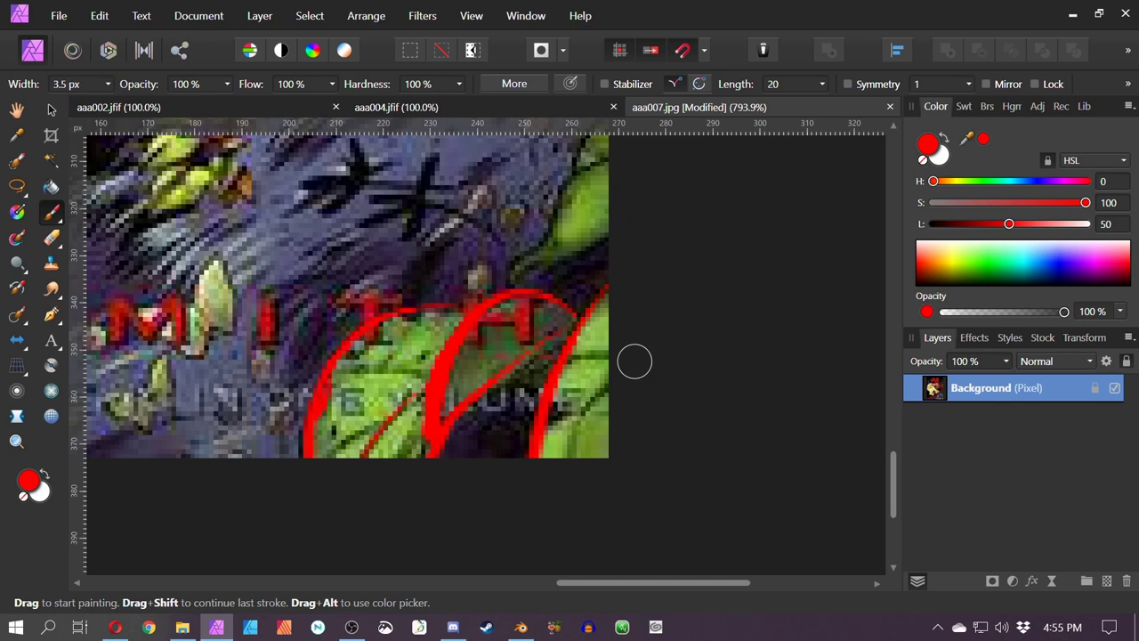
# Try a red line down the clearing's left side beside the monster's raised claw, and undo it
pyautogui.scroll(-5, 508, 272)
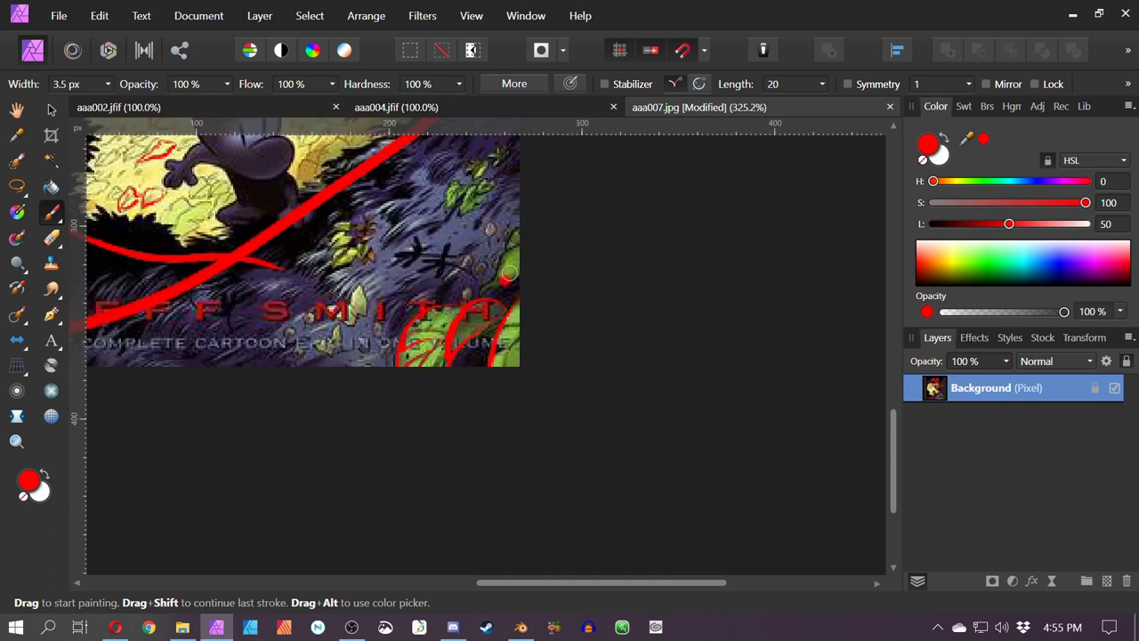
pyautogui.moveTo(508, 273); pyautogui.dragTo(648, 362)
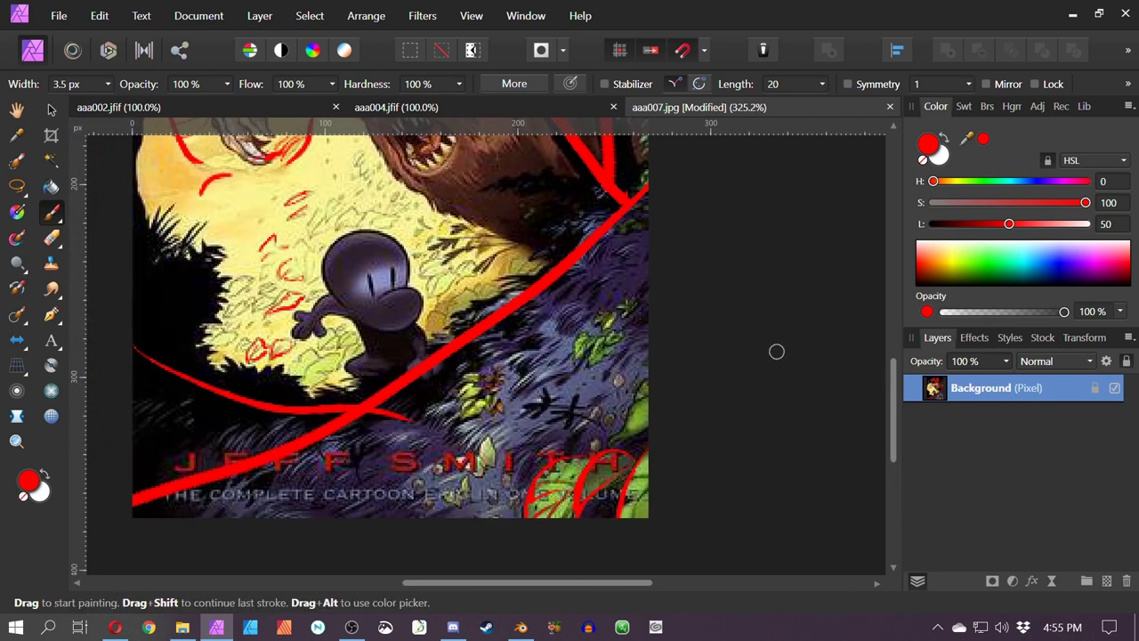
pyautogui.moveTo(319, 150); pyautogui.dragTo(509, 344)
pyautogui.click(506, 325)
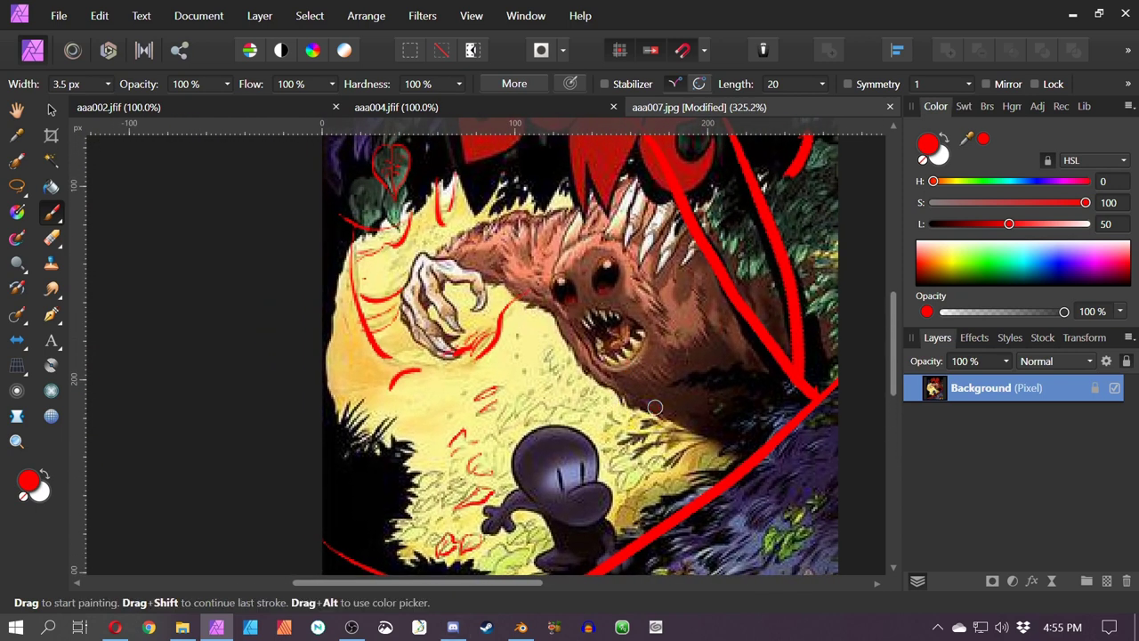
pyautogui.moveTo(351, 258)
pyautogui.mouseDown()
pyautogui.moveTo(352, 322)
pyautogui.moveTo(358, 349)
pyautogui.mouseUp()
pyautogui.hotkey('ctrl', 'z')
pyautogui.moveTo(583, 293); pyautogui.dragTo(580, 376)
pyautogui.scroll(-2, 579, 377)
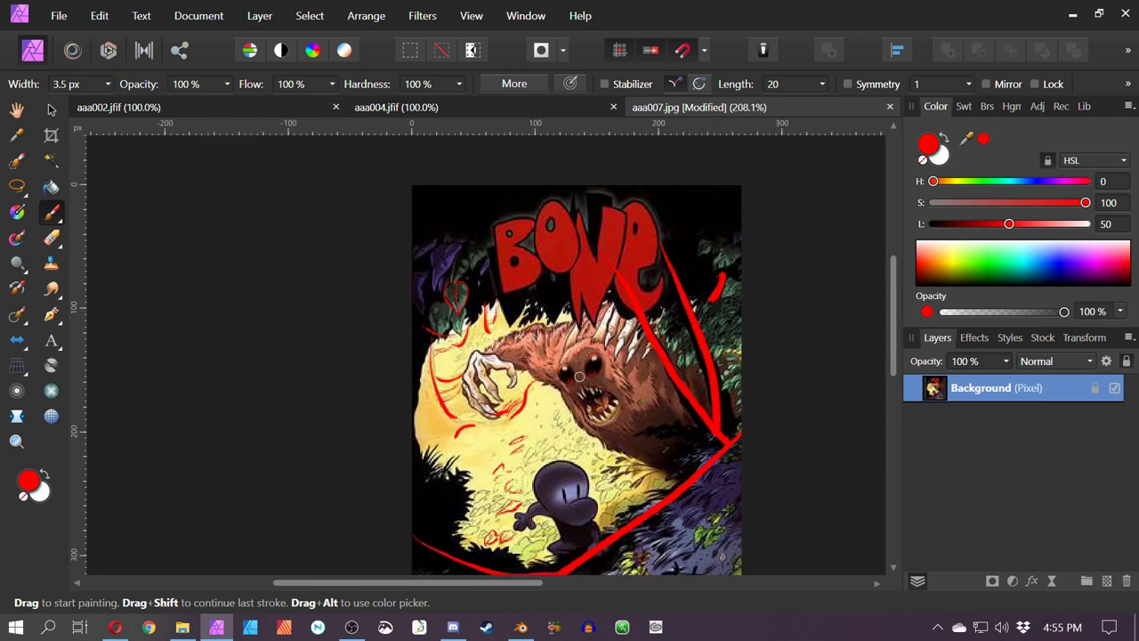
# Undo all the remaining red strokes on the cover, including the leaf outlines, the diagonal and the lines over the tree trunks
pyautogui.hotkey('ctrl', 'z')
pyautogui.hotkey('ctrl', 'z')
pyautogui.hotkey('ctrl', 'z')
pyautogui.hotkey('ctrl', 'z')
pyautogui.hotkey('ctrl', 'z')
pyautogui.hotkey('ctrl', 'z')
pyautogui.hotkey('ctrl', 'z')
pyautogui.hotkey('ctrl', 'z')
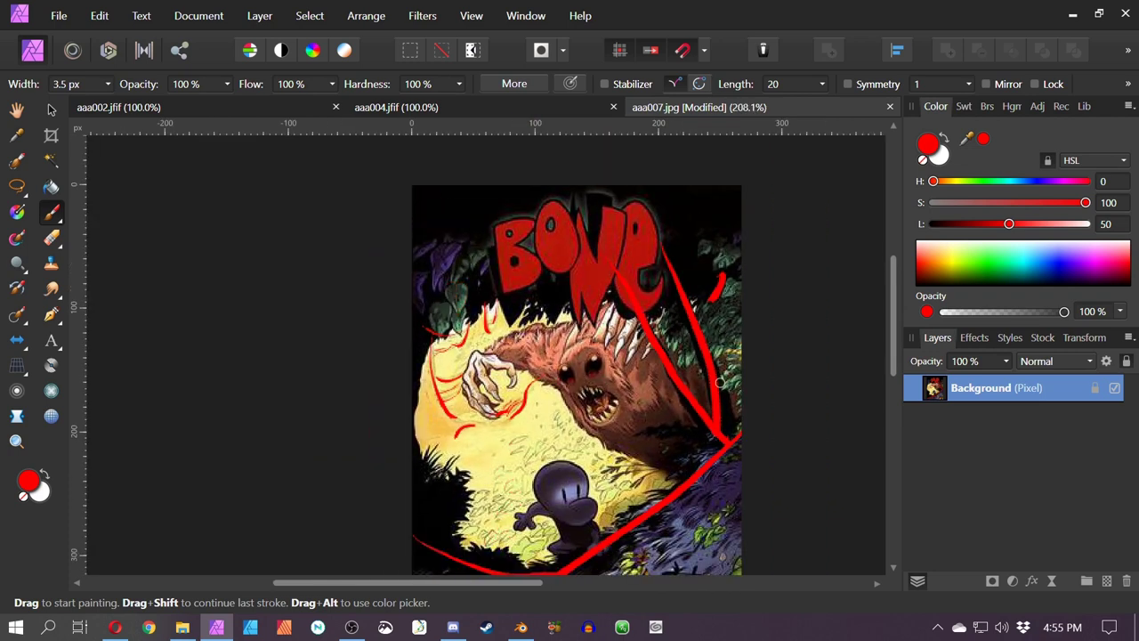
pyautogui.hotkey('ctrl', 'z')
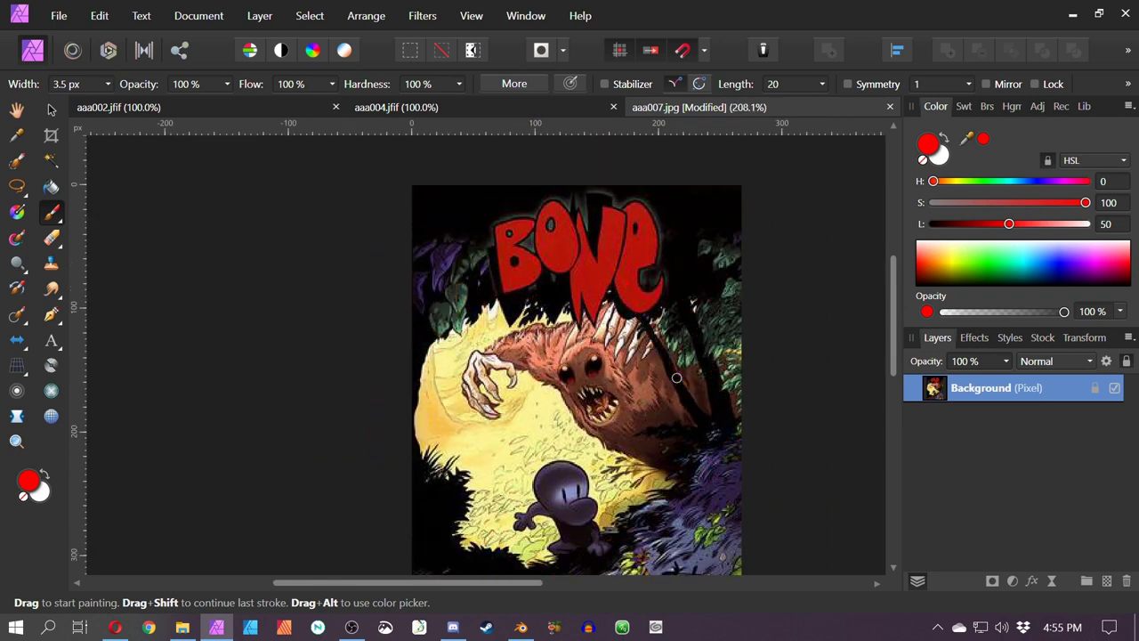
# Draw a large red circle enclosing the monster, the small character and the yellow clearing
pyautogui.moveTo(676, 377); pyautogui.dragTo(593, 294)
pyautogui.moveTo(338, 360)
pyautogui.mouseDown()
pyautogui.moveTo(541, 188)
pyautogui.moveTo(363, 445)
pyautogui.moveTo(489, 187)
pyautogui.mouseUp()
pyautogui.scroll(2, 676, 377)
pyautogui.hscroll(1, 676, 378)
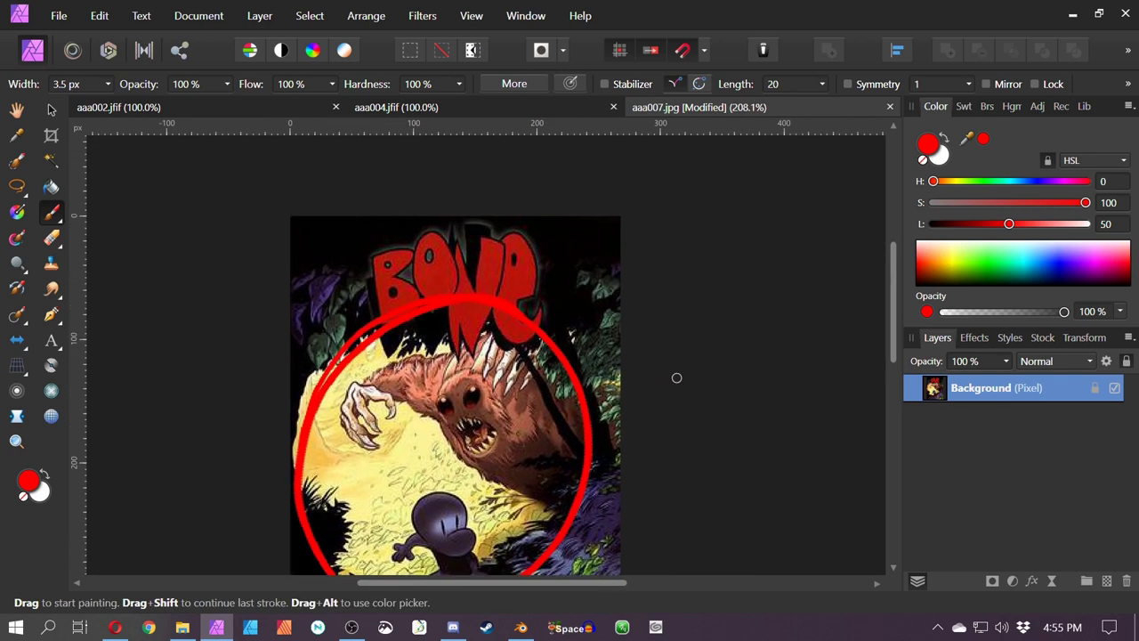
# Scribble red zigzags outside the circle over the title and dark foliage, and add short strokes on the purple slope
pyautogui.moveTo(557, 221)
pyautogui.mouseDown()
pyautogui.moveTo(462, 220)
pyautogui.moveTo(328, 242)
pyautogui.moveTo(292, 416)
pyautogui.mouseUp()
pyautogui.moveTo(592, 308)
pyautogui.mouseDown()
pyautogui.moveTo(618, 365)
pyautogui.moveTo(593, 520)
pyautogui.mouseUp()
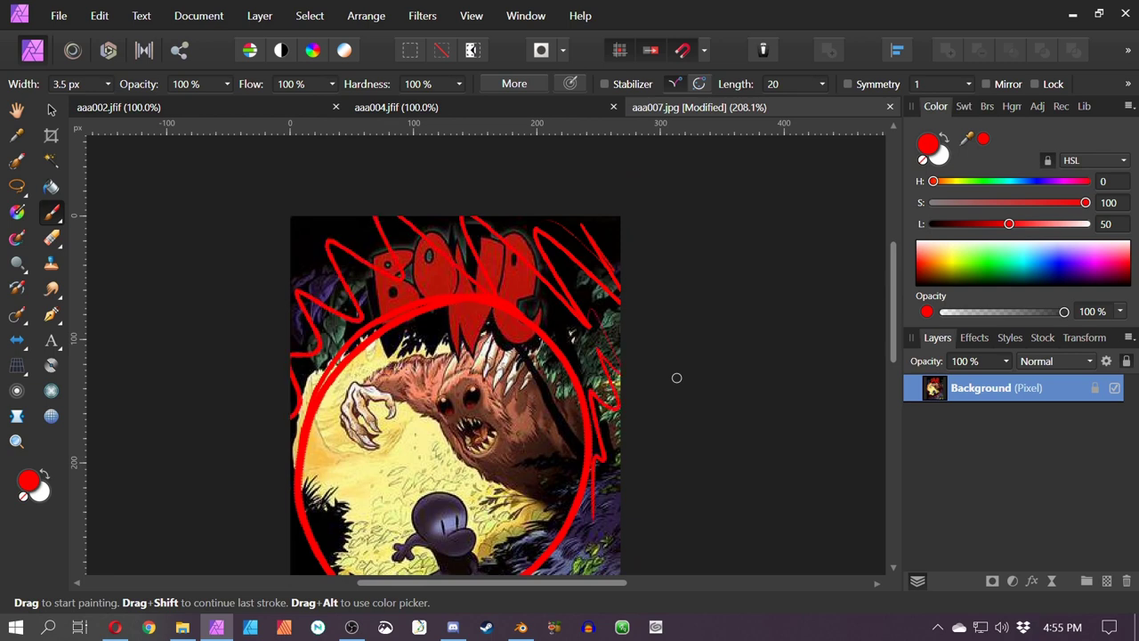
pyautogui.scroll(-5, 676, 377)
pyautogui.moveTo(505, 372)
pyautogui.mouseDown()
pyautogui.moveTo(562, 334)
pyautogui.moveTo(520, 380)
pyautogui.mouseUp()
pyautogui.press('space')
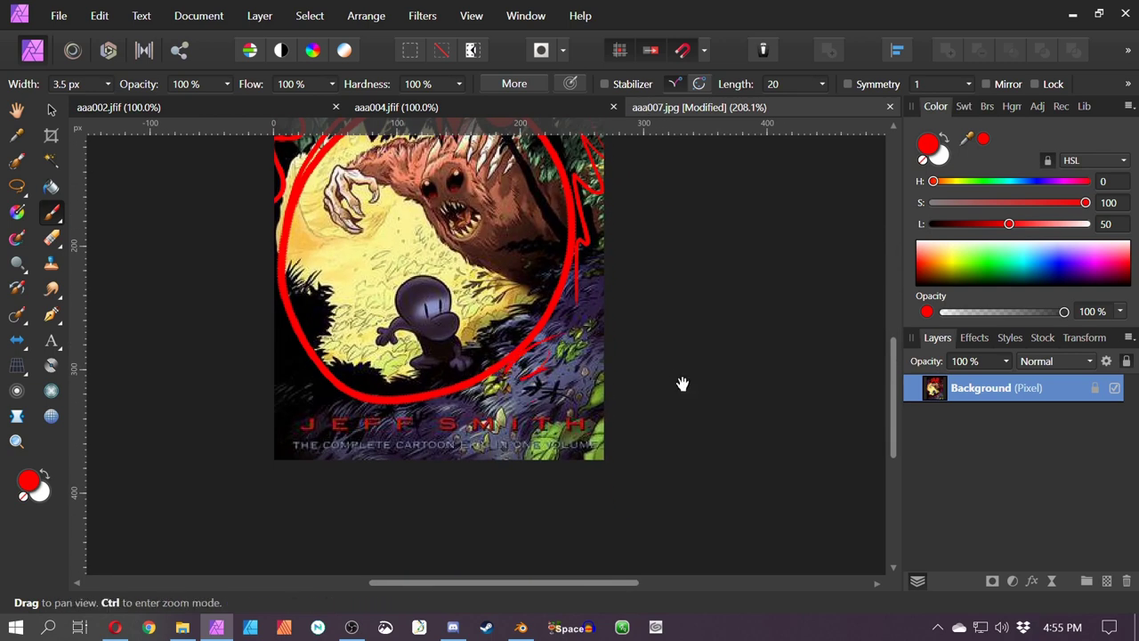
# Paint red strokes along the purple slope and around the dark bushes at the clearing's lower-left edge
pyautogui.moveTo(677, 377); pyautogui.dragTo(668, 367)
pyautogui.moveTo(446, 405)
pyautogui.mouseDown()
pyautogui.moveTo(520, 379)
pyautogui.moveTo(318, 445)
pyautogui.mouseUp()
pyautogui.moveTo(319, 380); pyautogui.dragTo(267, 398)
pyautogui.moveTo(278, 255); pyautogui.dragTo(306, 308)
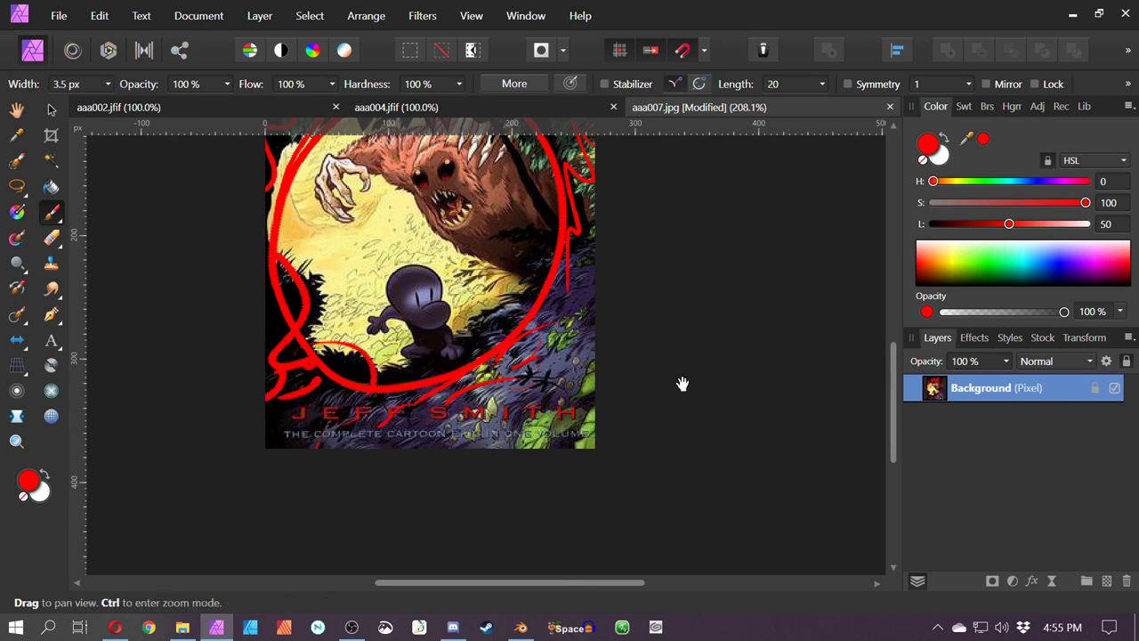
pyautogui.scroll(5, 676, 377)
pyautogui.moveTo(414, 234); pyautogui.dragTo(609, 354)
pyautogui.moveTo(481, 291)
pyautogui.mouseDown()
pyautogui.moveTo(306, 319)
pyautogui.moveTo(325, 347)
pyautogui.mouseUp()
pyautogui.press('space')
pyautogui.moveTo(684, 423); pyautogui.dragTo(683, 385)
pyautogui.scroll(-3, 679, 381)
pyautogui.hscroll(2, 676, 378)
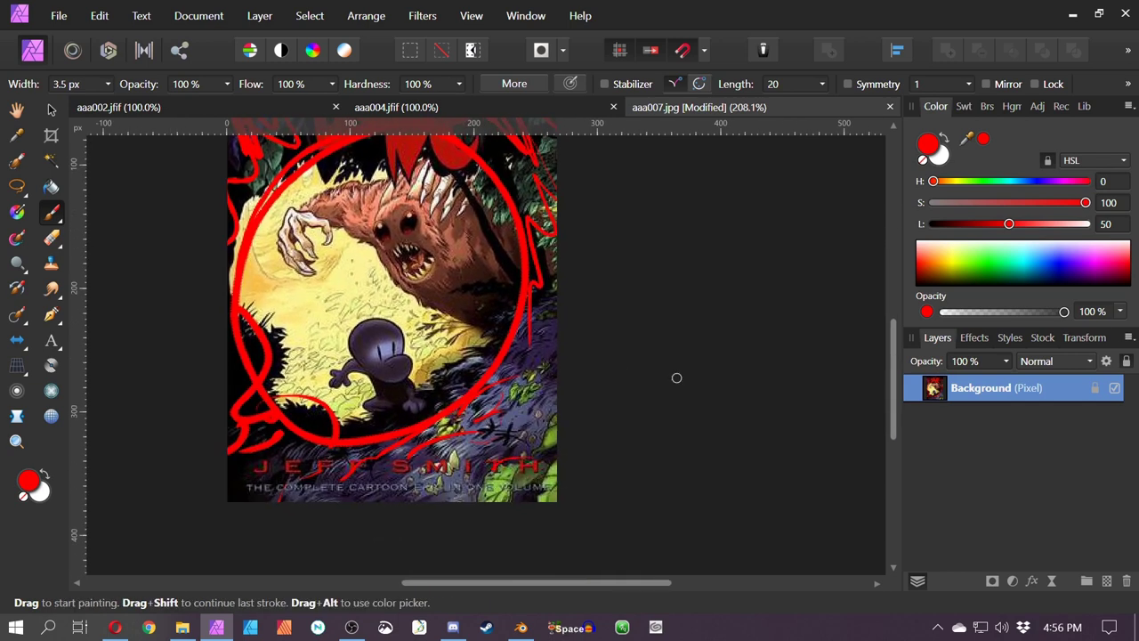
# Outline the green leaves in the cover's lower-right corner, and add red arcs over the small character and around the monster's claw
pyautogui.moveTo(495, 469)
pyautogui.mouseDown()
pyautogui.moveTo(485, 501)
pyautogui.moveTo(545, 472)
pyautogui.mouseUp()
pyautogui.moveTo(547, 430); pyautogui.dragTo(538, 461)
pyautogui.moveTo(547, 458); pyautogui.dragTo(558, 449)
pyautogui.moveTo(463, 356)
pyautogui.mouseDown()
pyautogui.moveTo(374, 303)
pyautogui.moveTo(298, 402)
pyautogui.mouseUp()
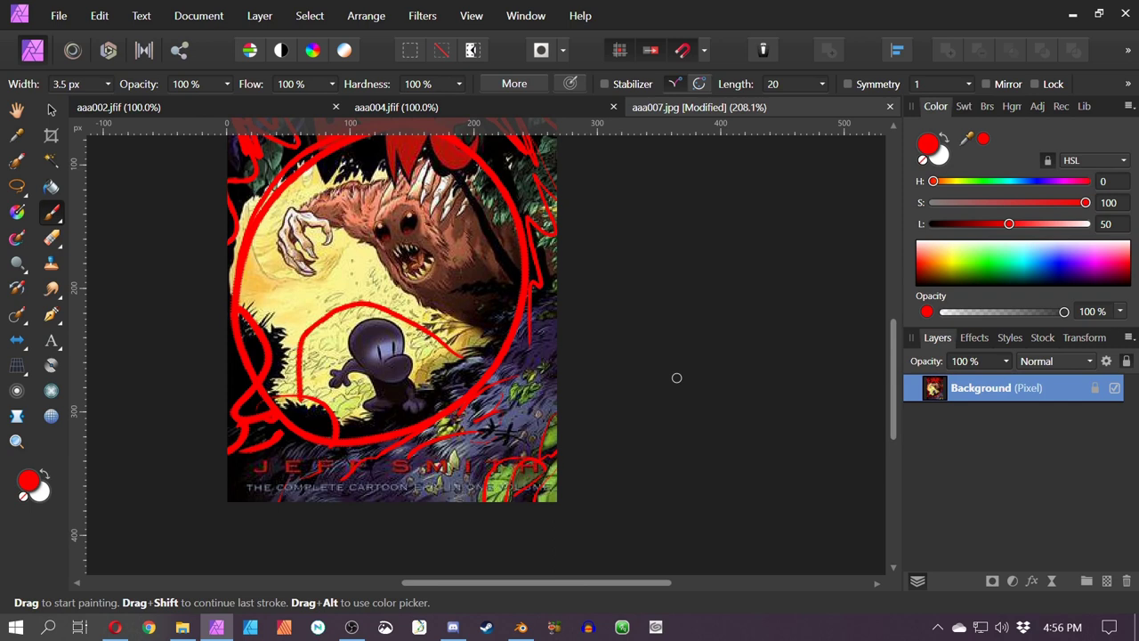
pyautogui.moveTo(356, 248)
pyautogui.mouseDown()
pyautogui.moveTo(332, 258)
pyautogui.moveTo(318, 284)
pyautogui.mouseUp()
pyautogui.moveTo(296, 275); pyautogui.dragTo(270, 295)
pyautogui.moveTo(246, 204)
pyautogui.mouseDown()
pyautogui.moveTo(264, 266)
pyautogui.moveTo(287, 277)
pyautogui.mouseUp()
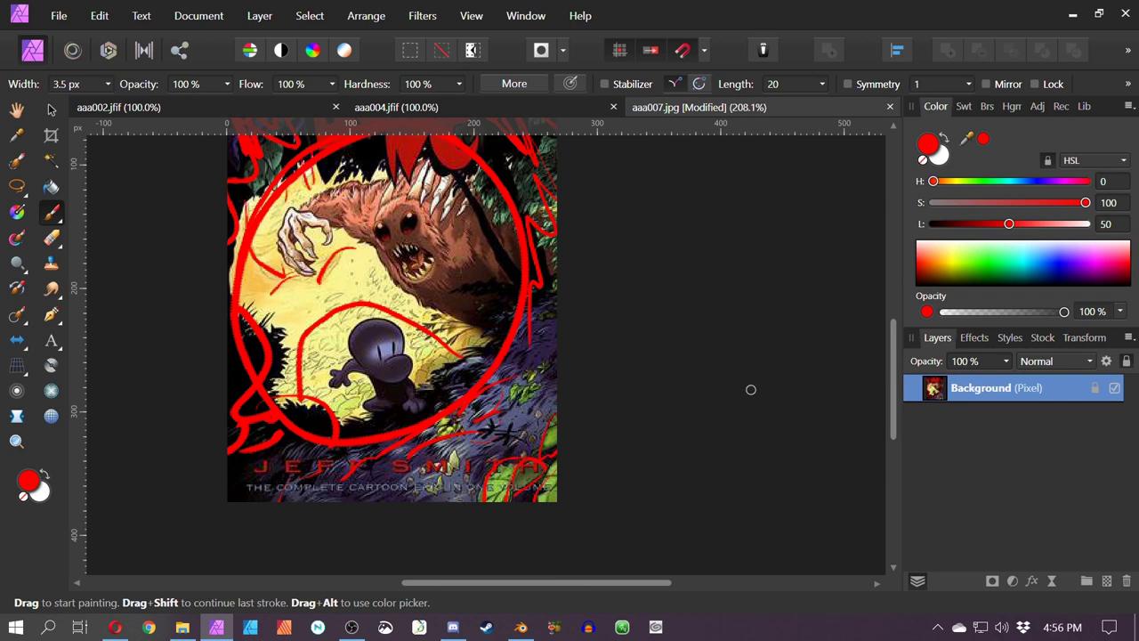
# Undo all the red strokes on the cover, including the large circle and the zigzags around it
pyautogui.hotkey('ctrl', 'z')
pyautogui.hotkey('ctrl', 'z')
pyautogui.hotkey('ctrl', 'z')
pyautogui.hotkey('ctrl', 'z')
pyautogui.hotkey('ctrl', 'z')
pyautogui.hotkey('ctrl', 'z')
pyautogui.hotkey('ctrl', 'z')
pyautogui.hotkey('ctrl', 'z')
pyautogui.hotkey('ctrl', 'z')
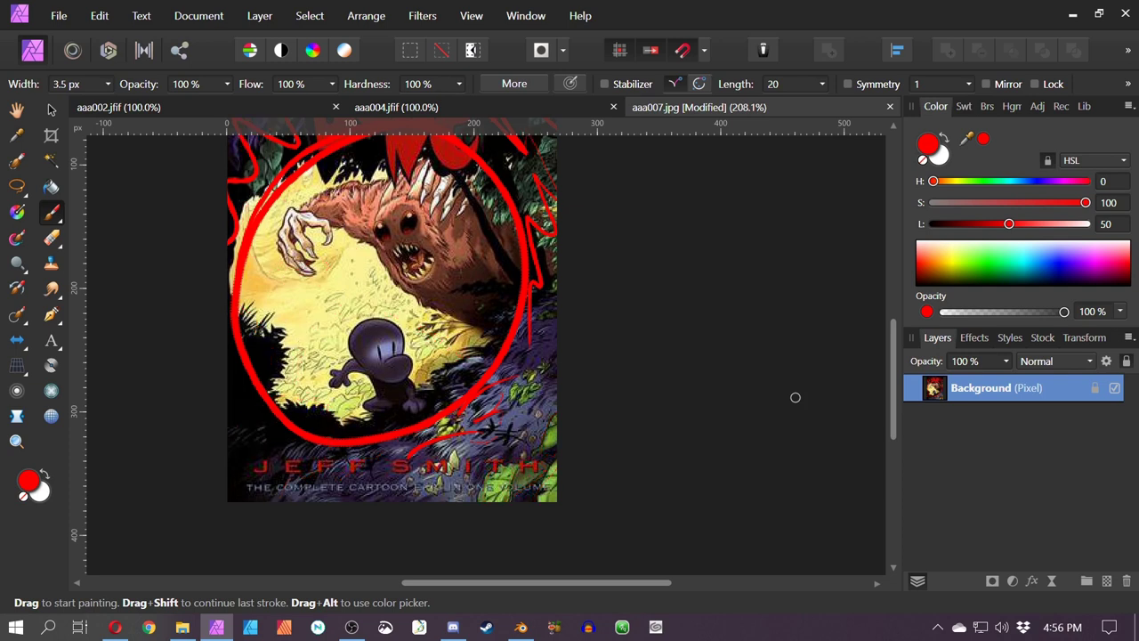
pyautogui.press('space')
pyautogui.moveTo(502, 308); pyautogui.dragTo(651, 385)
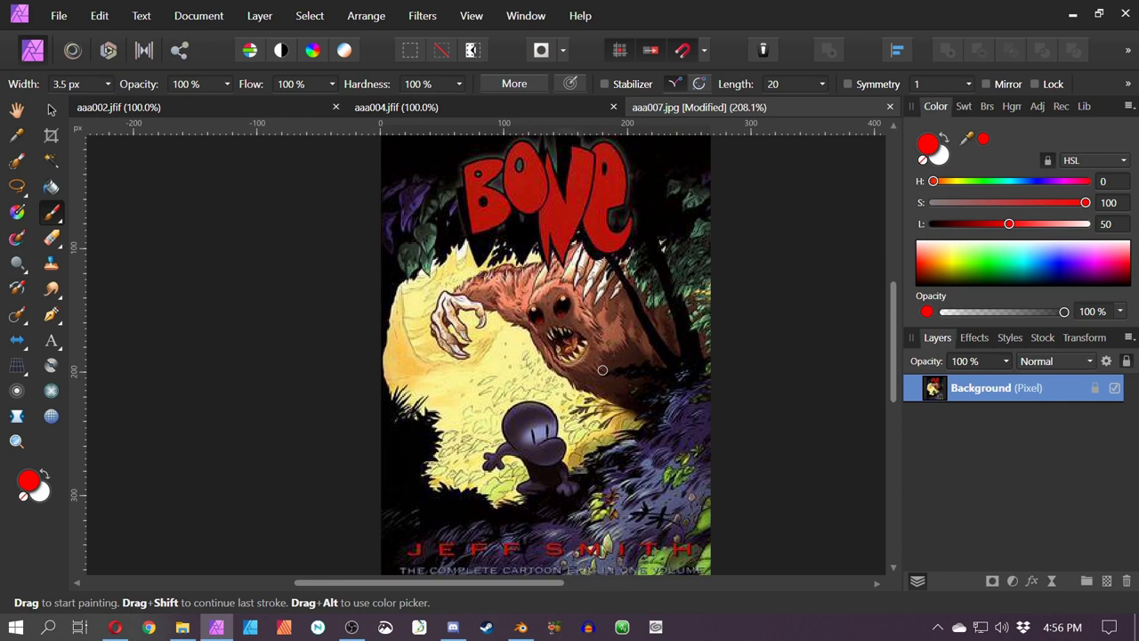
# Try a red circle around the small character and a stroke over the clearing, and undo both
pyautogui.press('space')
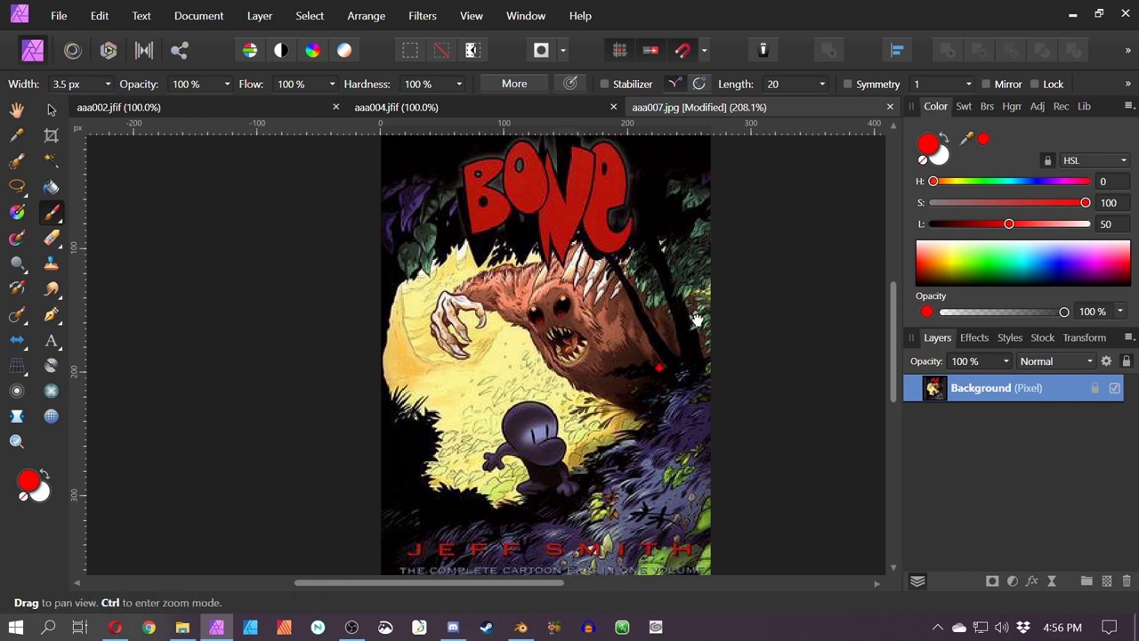
pyautogui.moveTo(712, 313)
pyautogui.mouseDown()
pyautogui.moveTo(701, 291)
pyautogui.moveTo(662, 305)
pyautogui.mouseUp()
pyautogui.scroll(-2, 665, 306)
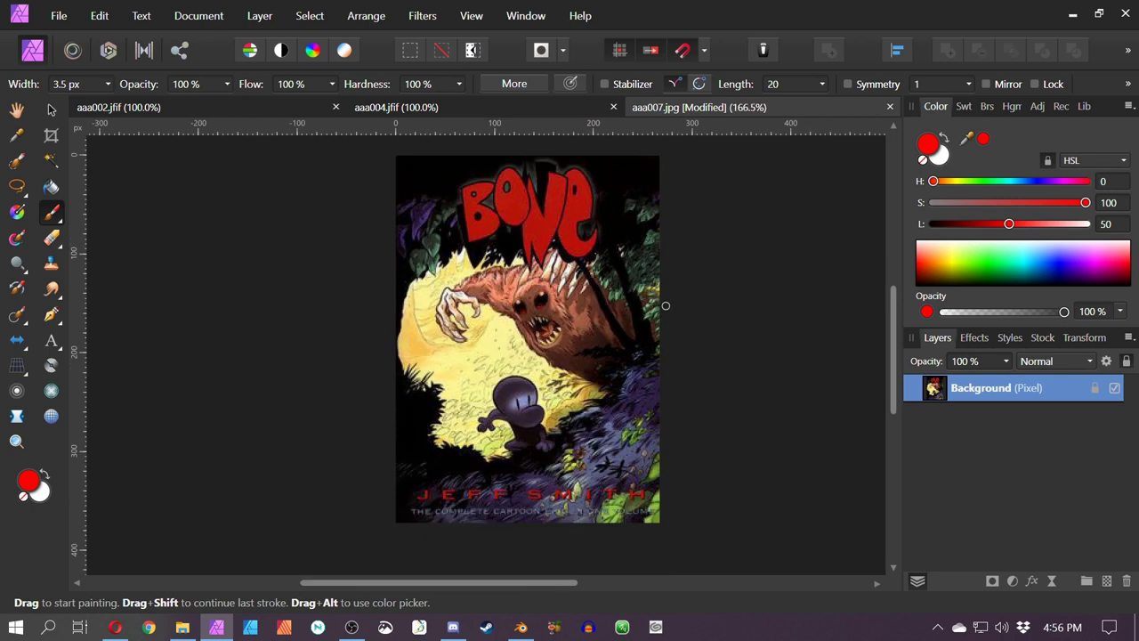
pyautogui.click(655, 316)
pyautogui.scroll(2, 578, 326)
pyautogui.press('space')
pyautogui.moveTo(560, 326); pyautogui.dragTo(552, 293)
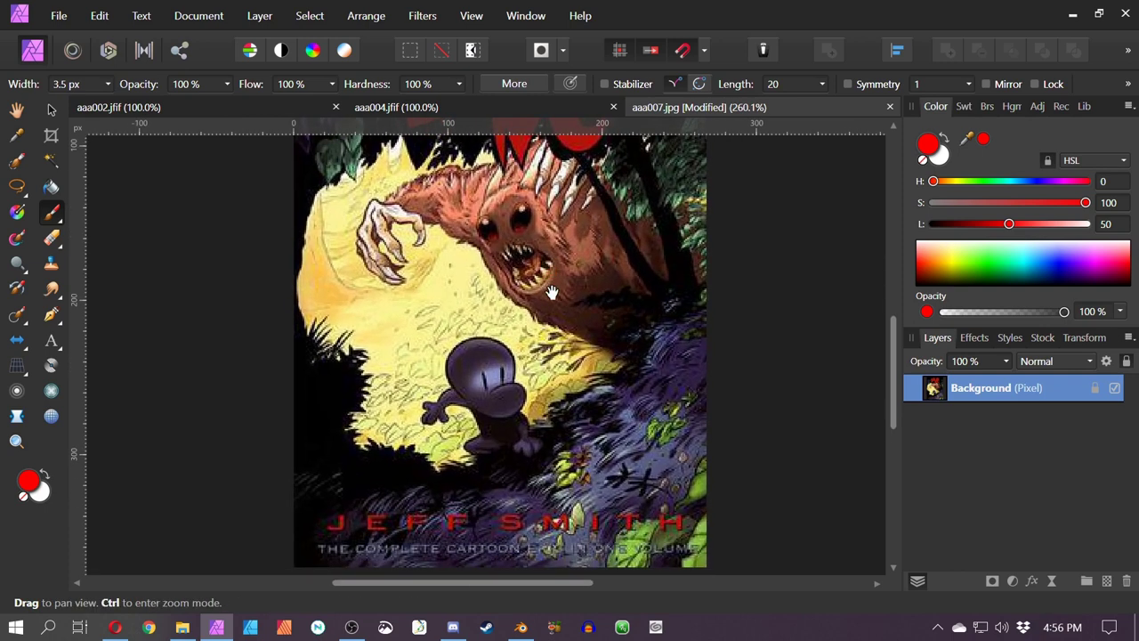
pyautogui.moveTo(557, 418)
pyautogui.mouseDown()
pyautogui.moveTo(405, 409)
pyautogui.moveTo(553, 463)
pyautogui.mouseUp()
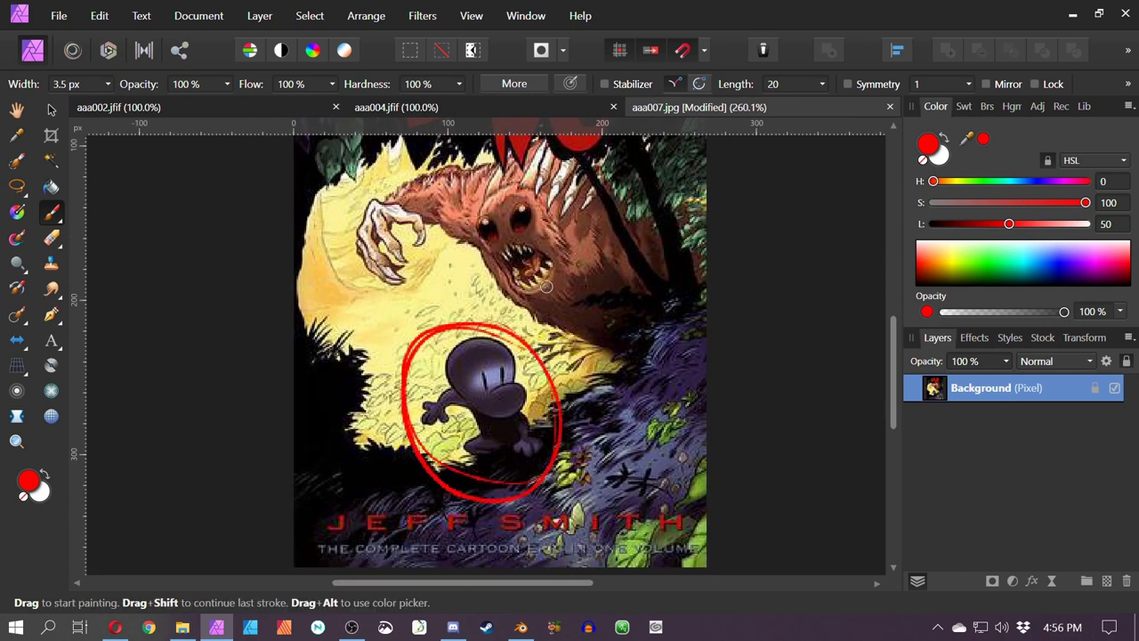
pyautogui.hotkey('ctrl', 'z')
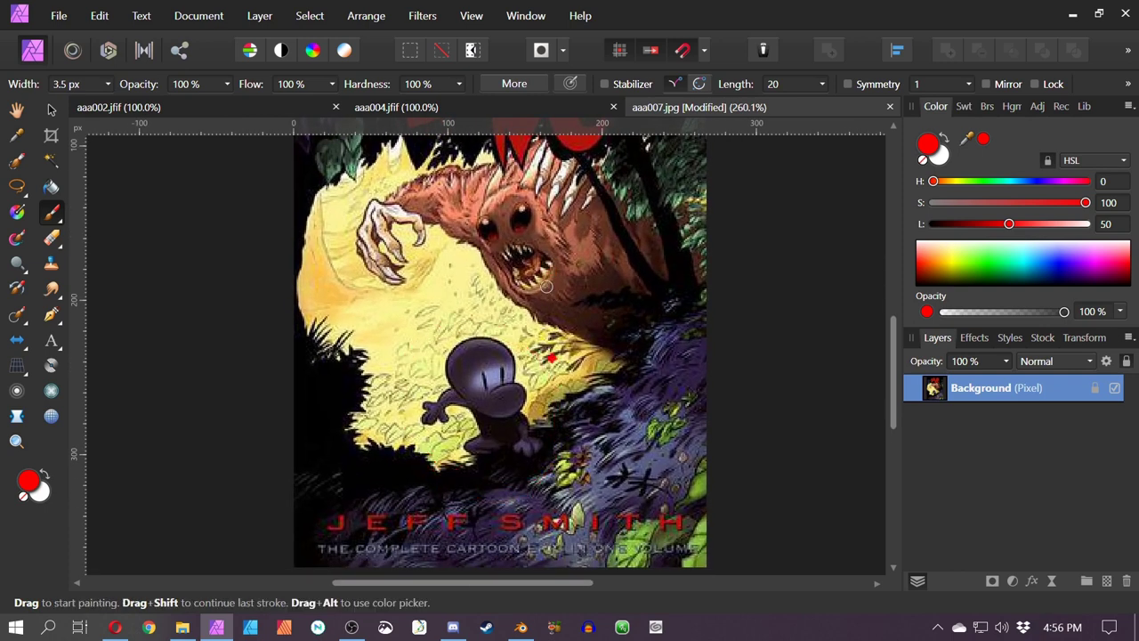
pyautogui.moveTo(442, 267)
pyautogui.mouseDown()
pyautogui.moveTo(322, 298)
pyautogui.moveTo(684, 211)
pyautogui.moveTo(333, 299)
pyautogui.mouseUp()
pyautogui.hotkey('ctrl', 'z')
# Close the aaa007.jpg document
pyautogui.moveTo(636, 182)
pyautogui.mouseDown()
pyautogui.moveTo(617, 240)
pyautogui.moveTo(589, 227)
pyautogui.mouseUp()
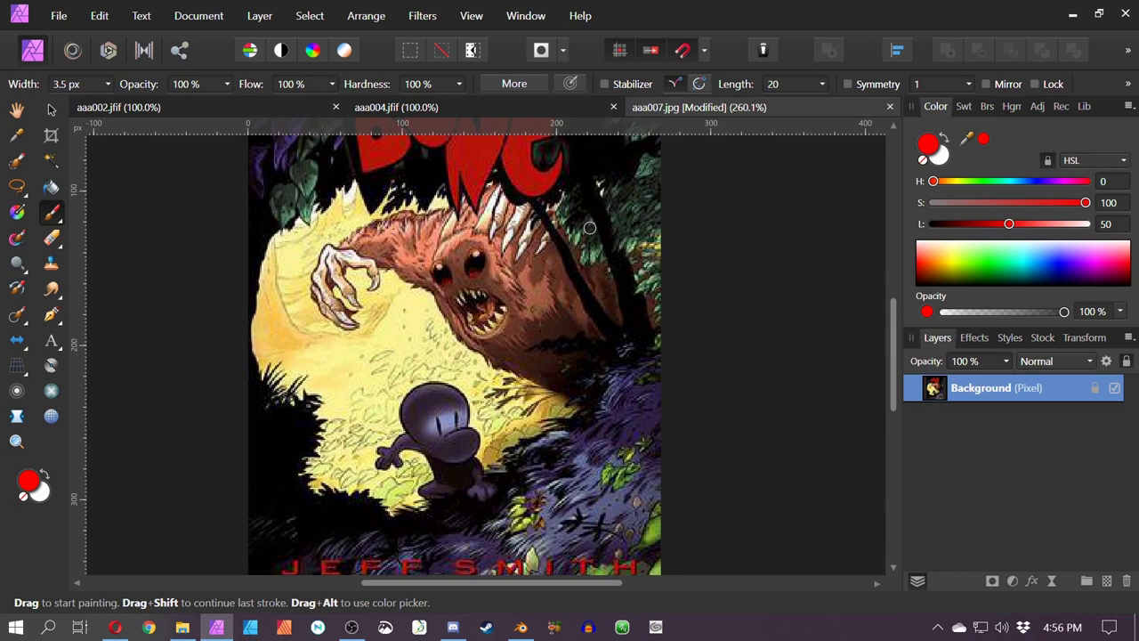
pyautogui.moveTo(493, 338); pyautogui.dragTo(602, 376)
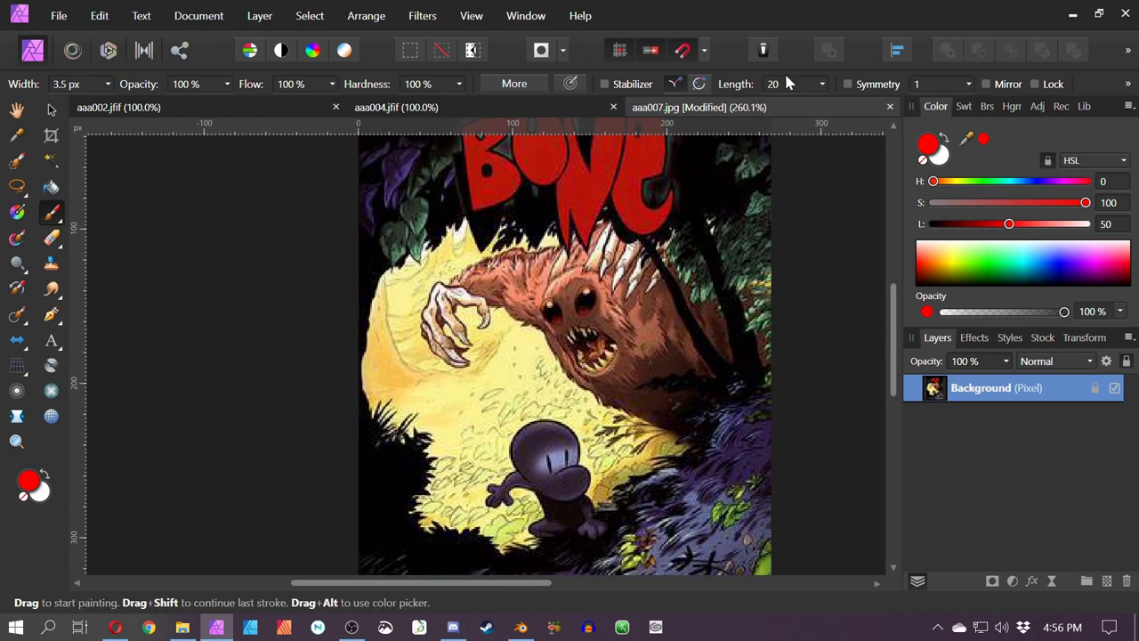
pyautogui.click(890, 108)
pyautogui.click(557, 328)
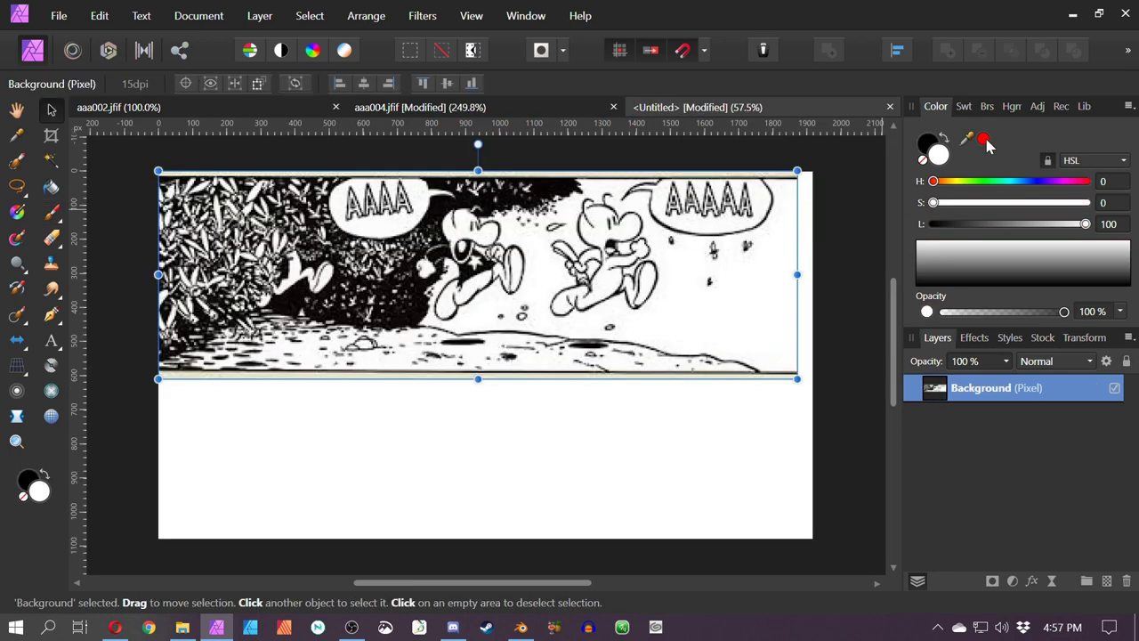
# Trace a leaf cluster in red at the lower edge of the strip's foliage with the Paint Brush on a new pixel layer
pyautogui.click(51, 211)
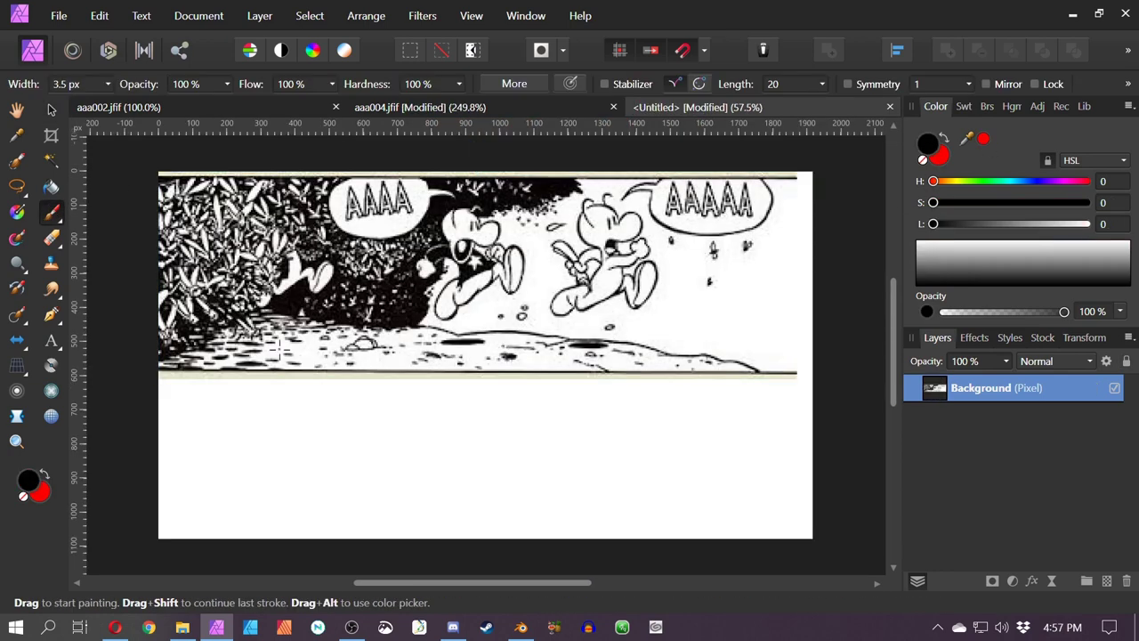
pyautogui.scroll(1, 279, 341)
pyautogui.scroll(4, 280, 340)
pyautogui.moveTo(262, 363); pyautogui.dragTo(415, 426)
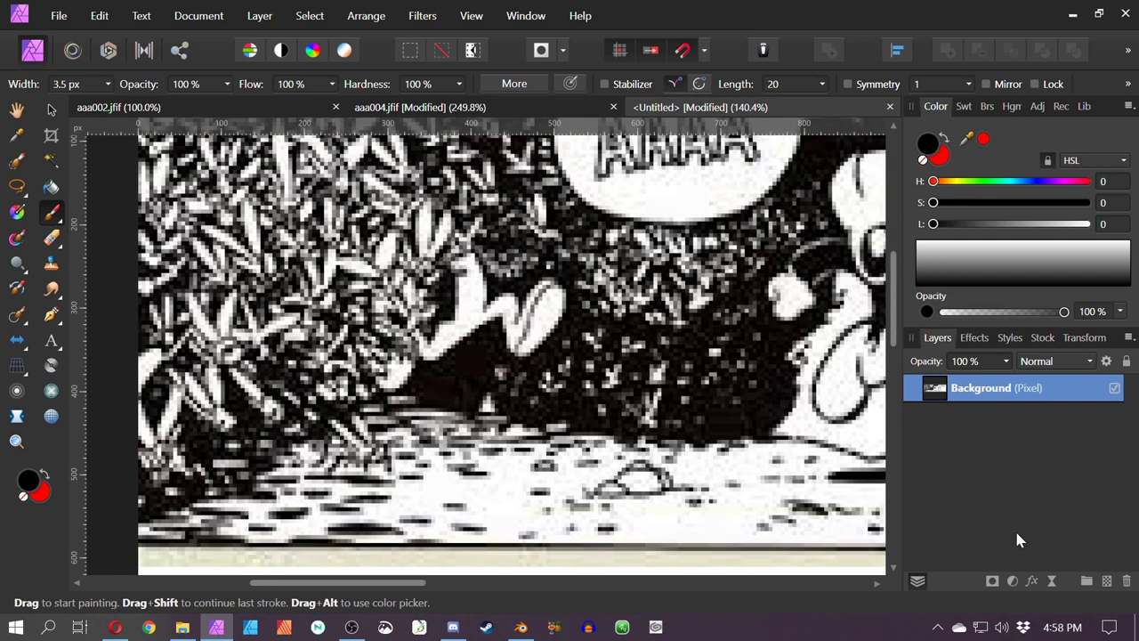
pyautogui.click(1106, 581)
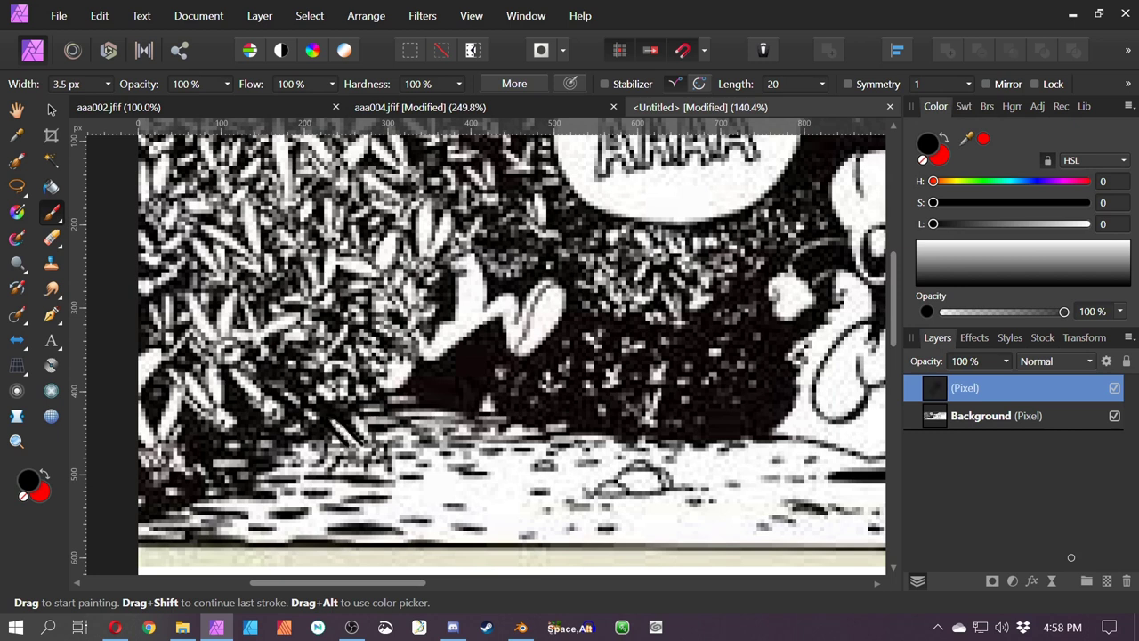
pyautogui.click(942, 159)
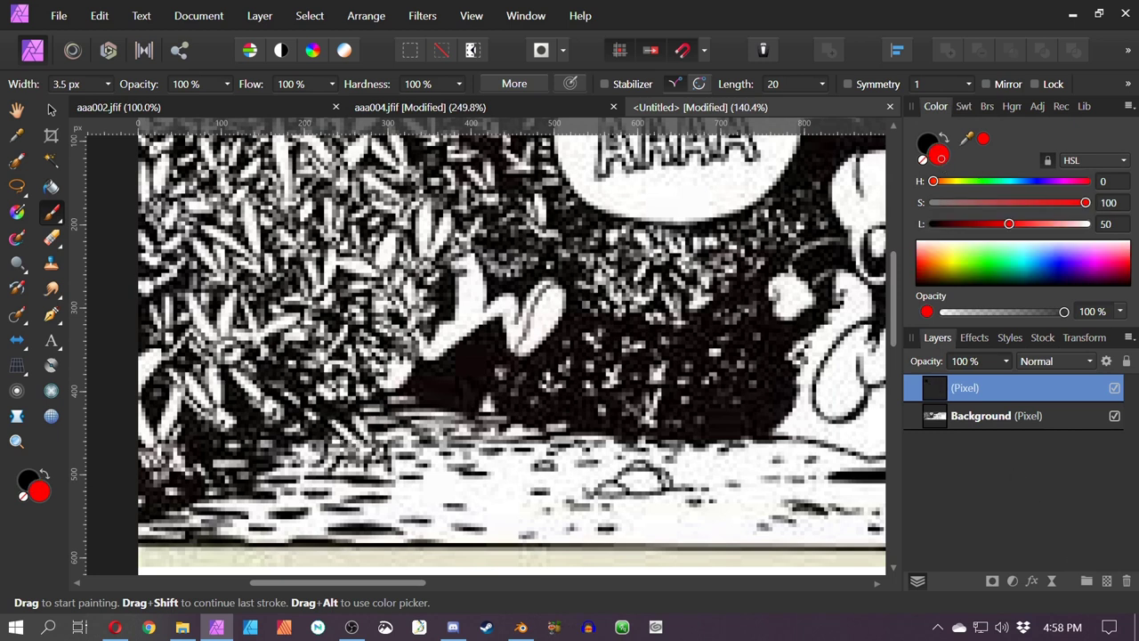
pyautogui.moveTo(325, 413)
pyautogui.mouseDown()
pyautogui.moveTo(343, 436)
pyautogui.moveTo(351, 411)
pyautogui.moveTo(388, 455)
pyautogui.moveTo(313, 456)
pyautogui.moveTo(346, 437)
pyautogui.moveTo(332, 472)
pyautogui.mouseUp()
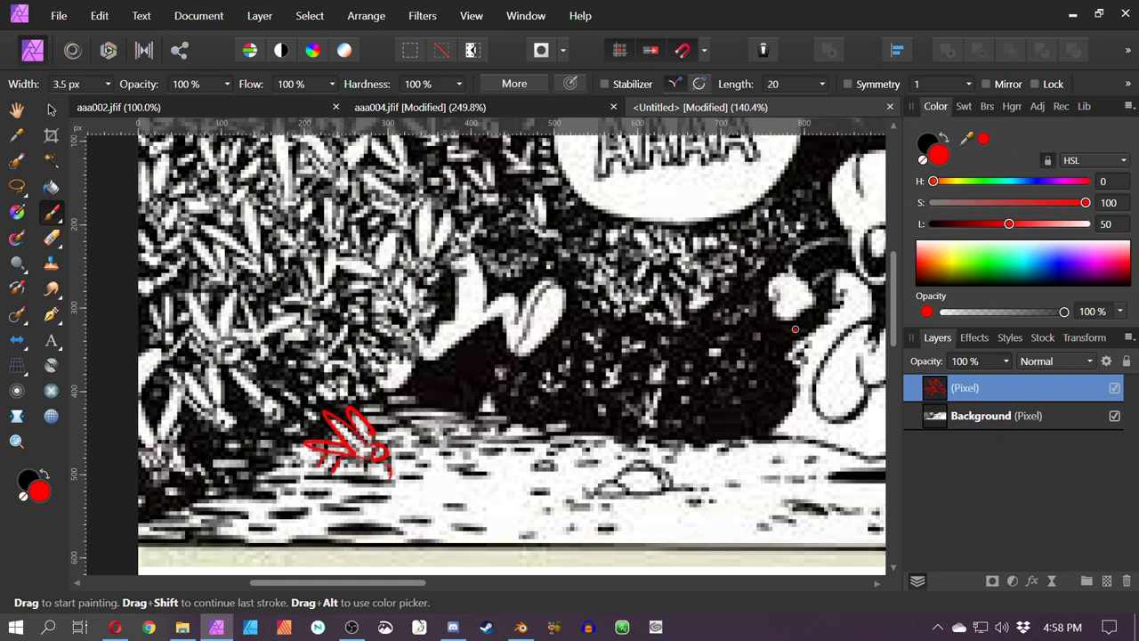
# Outline the star-shaped leaf cluster and the leaves beside it in red in the lower-left foliage
pyautogui.moveTo(337, 346); pyautogui.dragTo(397, 416)
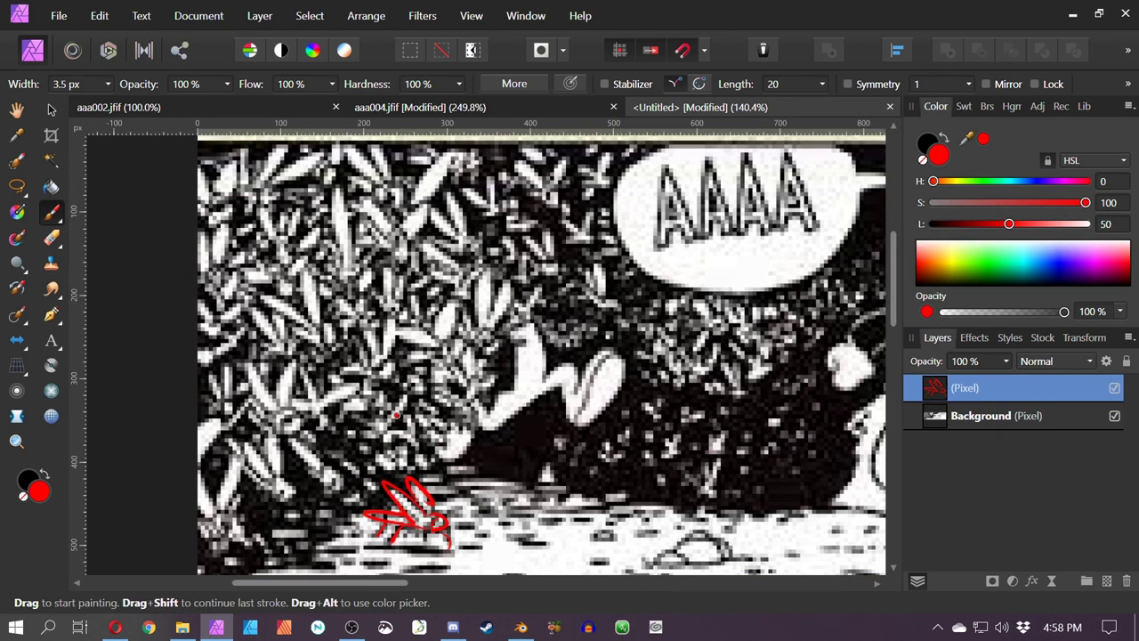
pyautogui.moveTo(286, 407)
pyautogui.mouseDown()
pyautogui.moveTo(296, 436)
pyautogui.moveTo(247, 402)
pyautogui.moveTo(272, 419)
pyautogui.moveTo(246, 366)
pyautogui.moveTo(290, 415)
pyautogui.mouseUp()
pyautogui.moveTo(404, 421); pyautogui.dragTo(352, 359)
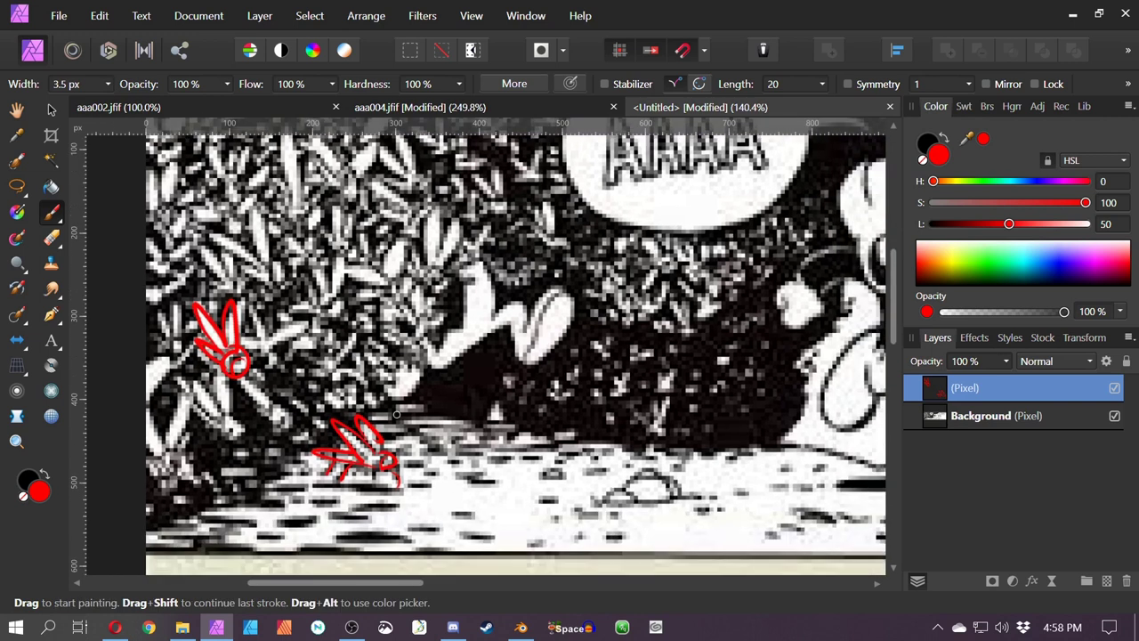
pyautogui.moveTo(243, 375)
pyautogui.mouseDown()
pyautogui.moveTo(274, 410)
pyautogui.moveTo(226, 374)
pyautogui.mouseUp()
pyautogui.moveTo(397, 414); pyautogui.dragTo(417, 530)
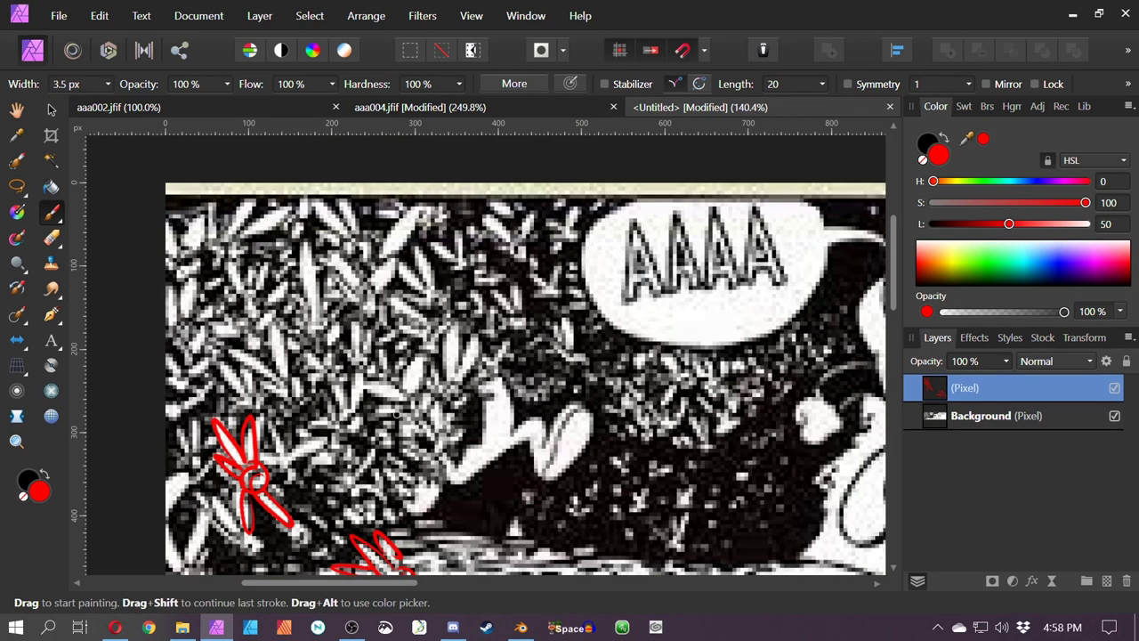
pyautogui.moveTo(260, 452); pyautogui.dragTo(290, 464)
pyautogui.moveTo(273, 422); pyautogui.dragTo(286, 451)
pyautogui.moveTo(286, 455); pyautogui.dragTo(318, 436)
pyautogui.moveTo(318, 438)
pyautogui.mouseDown()
pyautogui.moveTo(289, 464)
pyautogui.moveTo(292, 486)
pyautogui.mouseUp()
pyautogui.moveTo(288, 469); pyautogui.dragTo(292, 486)
# Outline more leaf clusters in red higher up in the left foliage, up to the long leaves near the panel's upper border
pyautogui.moveTo(396, 414); pyautogui.dragTo(451, 499)
pyautogui.moveTo(297, 480)
pyautogui.mouseDown()
pyautogui.moveTo(281, 491)
pyautogui.moveTo(311, 485)
pyautogui.moveTo(282, 475)
pyautogui.moveTo(333, 466)
pyautogui.moveTo(357, 483)
pyautogui.moveTo(283, 436)
pyautogui.moveTo(342, 464)
pyautogui.mouseUp()
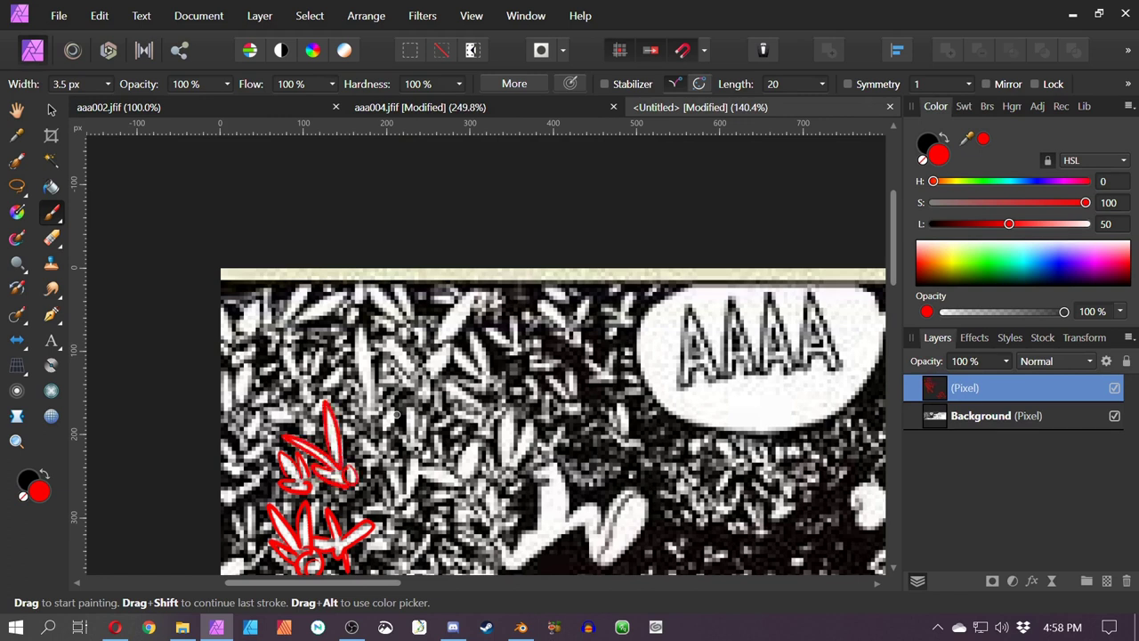
pyautogui.press('space')
pyautogui.moveTo(454, 462); pyautogui.dragTo(396, 415)
pyautogui.moveTo(326, 358)
pyautogui.mouseDown()
pyautogui.moveTo(298, 372)
pyautogui.moveTo(306, 287)
pyautogui.moveTo(316, 365)
pyautogui.mouseUp()
pyautogui.moveTo(331, 316)
pyautogui.mouseDown()
pyautogui.moveTo(370, 343)
pyautogui.moveTo(357, 342)
pyautogui.mouseUp()
pyautogui.moveTo(363, 339); pyautogui.dragTo(374, 346)
pyautogui.press('space')
pyautogui.moveTo(408, 459); pyautogui.dragTo(396, 414)
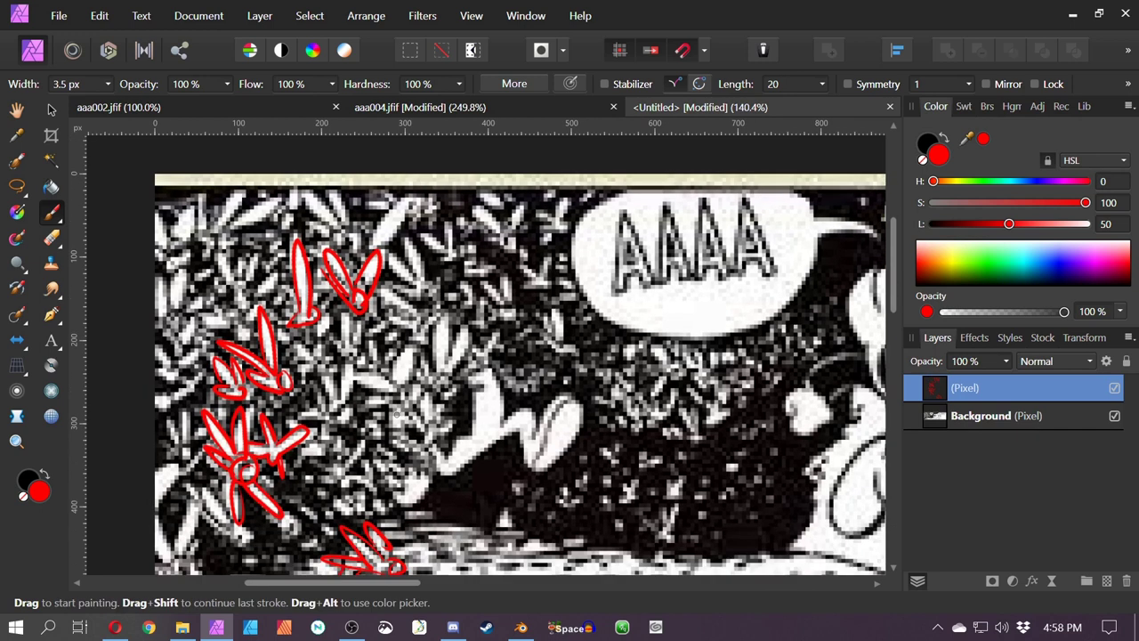
# Try a large red circle around the left foliage, and undo it along with all leaf outlines except the cluster by the ground
pyautogui.moveTo(160, 190)
pyautogui.mouseDown()
pyautogui.moveTo(475, 187)
pyautogui.moveTo(301, 574)
pyautogui.moveTo(129, 373)
pyautogui.moveTo(483, 193)
pyautogui.mouseUp()
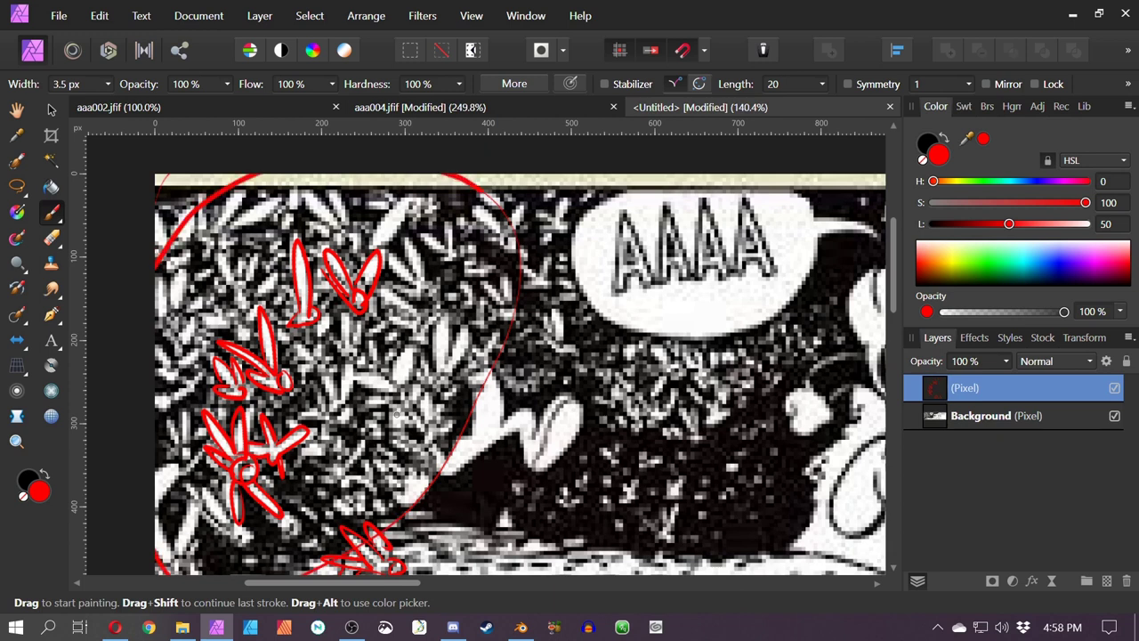
pyautogui.hotkey('ctrl', 'z')
pyautogui.scroll(-3, 534, 392)
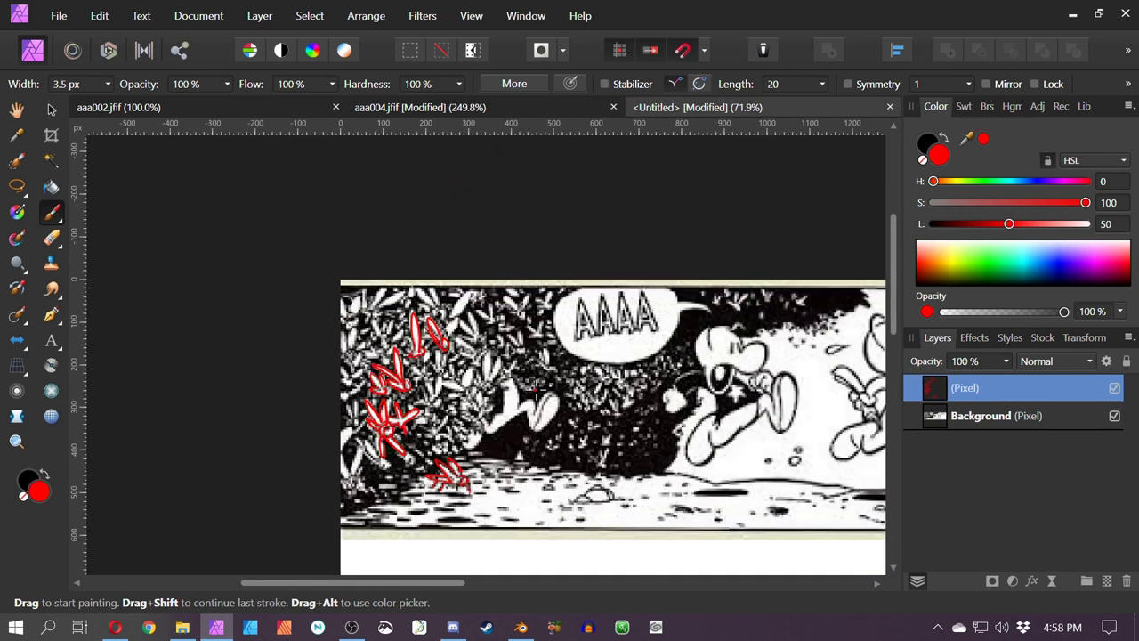
pyautogui.hotkey('ctrl', 'z')
pyautogui.hotkey('ctrl', 'z')
pyautogui.hotkey('ctrl', 'z')
pyautogui.hotkey('ctrl', 'z')
pyautogui.hotkey('ctrl', 'z')
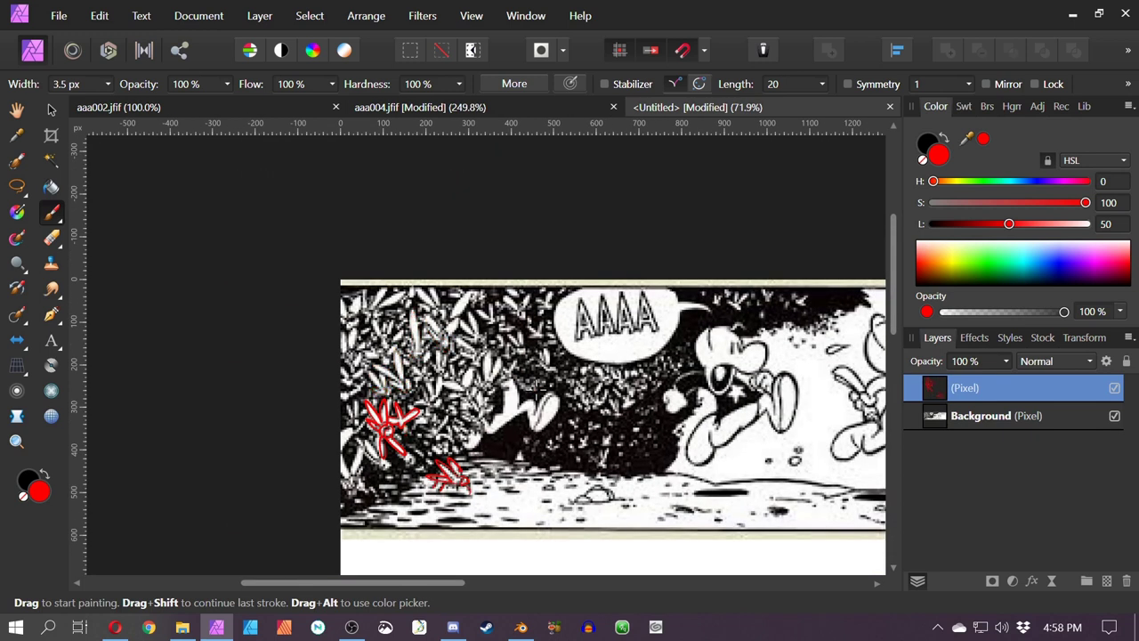
pyautogui.hotkey('ctrl', 'z')
pyautogui.hotkey('ctrl', 'z')
pyautogui.hotkey('ctrl', 'z')
pyautogui.hotkey('ctrl', 'z')
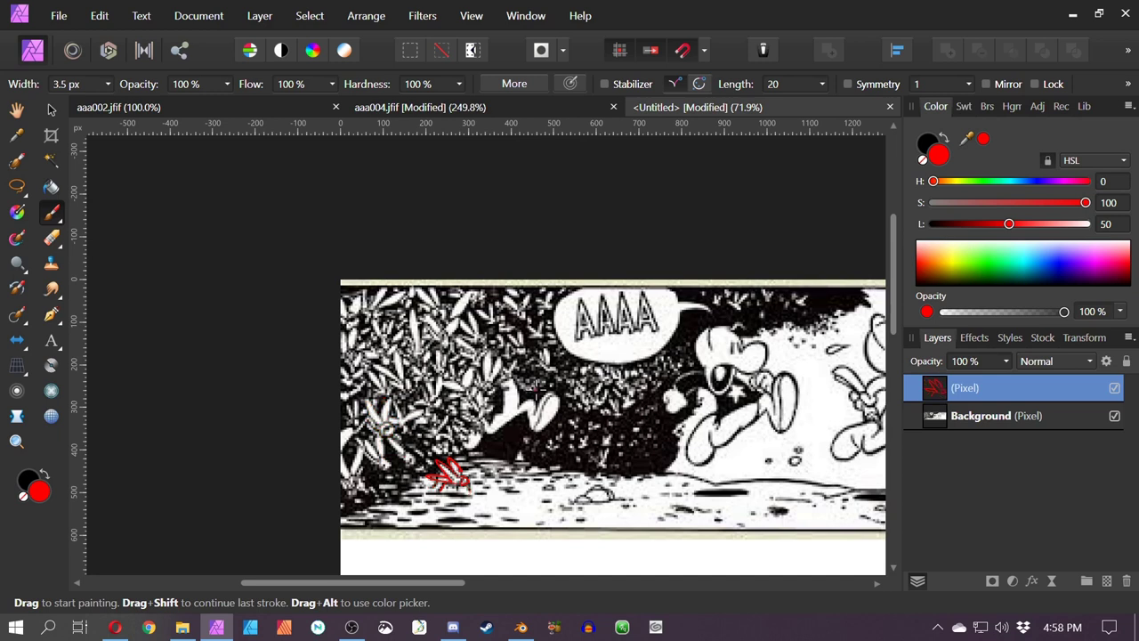
# Draw red boundary curves along the left foliage and beneath the leaves under the first speech bubble, and number the left area 1
pyautogui.moveTo(531, 283)
pyautogui.mouseDown()
pyautogui.moveTo(431, 464)
pyautogui.moveTo(341, 517)
pyautogui.mouseUp()
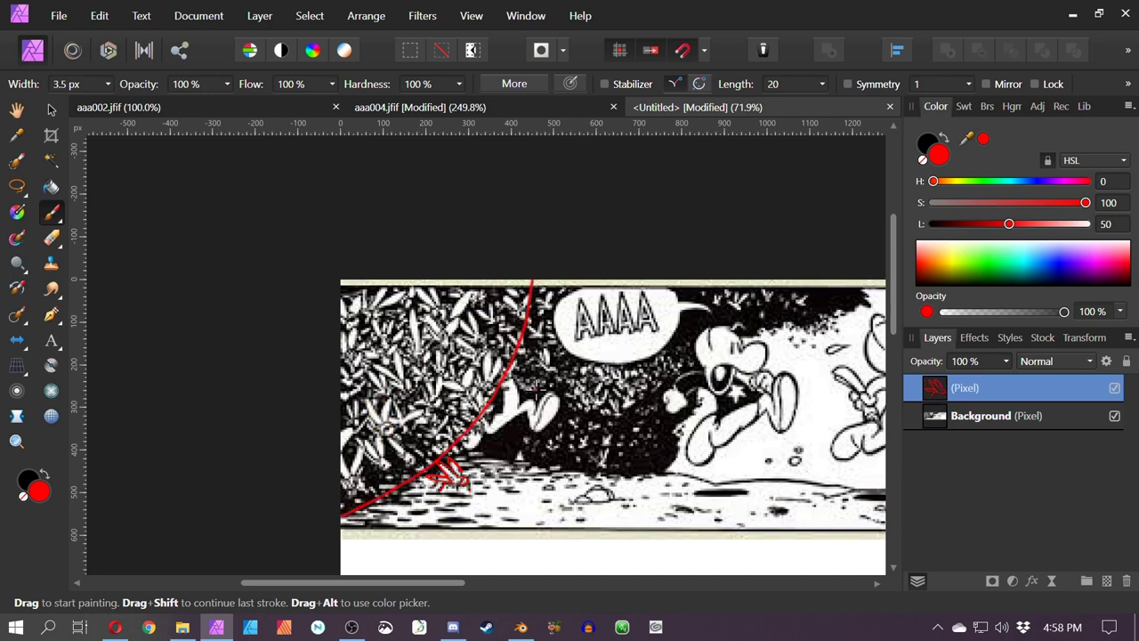
pyautogui.moveTo(685, 360)
pyautogui.mouseDown()
pyautogui.moveTo(614, 407)
pyautogui.moveTo(506, 396)
pyautogui.mouseUp()
pyautogui.moveTo(763, 410); pyautogui.dragTo(701, 413)
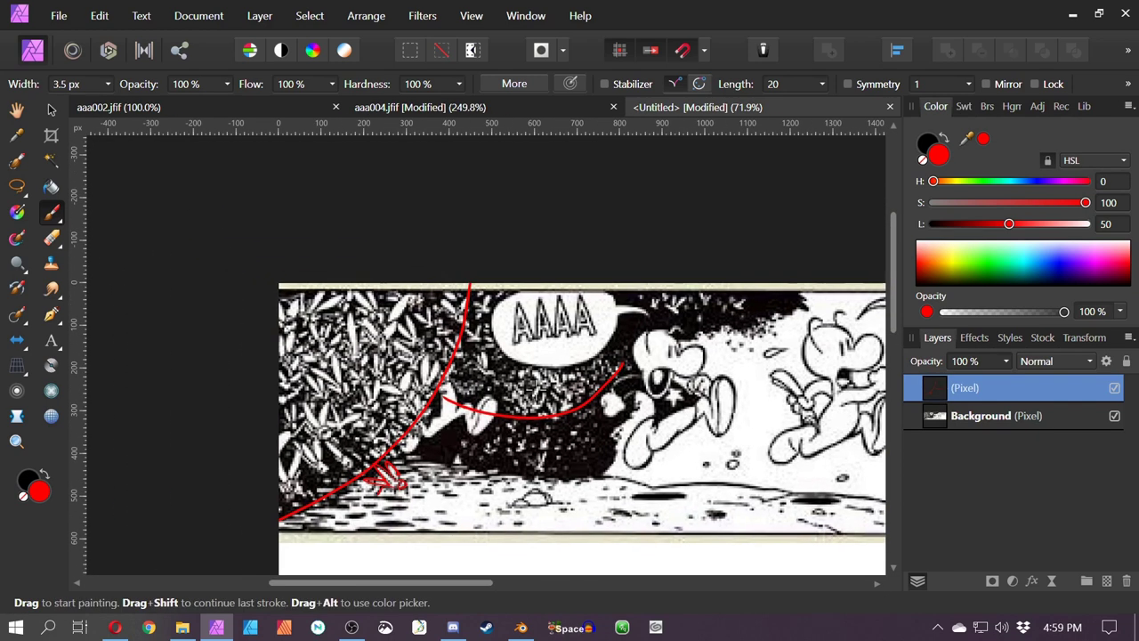
pyautogui.moveTo(345, 317)
pyautogui.mouseDown()
pyautogui.moveTo(343, 416)
pyautogui.moveTo(365, 418)
pyautogui.moveTo(326, 356)
pyautogui.mouseUp()
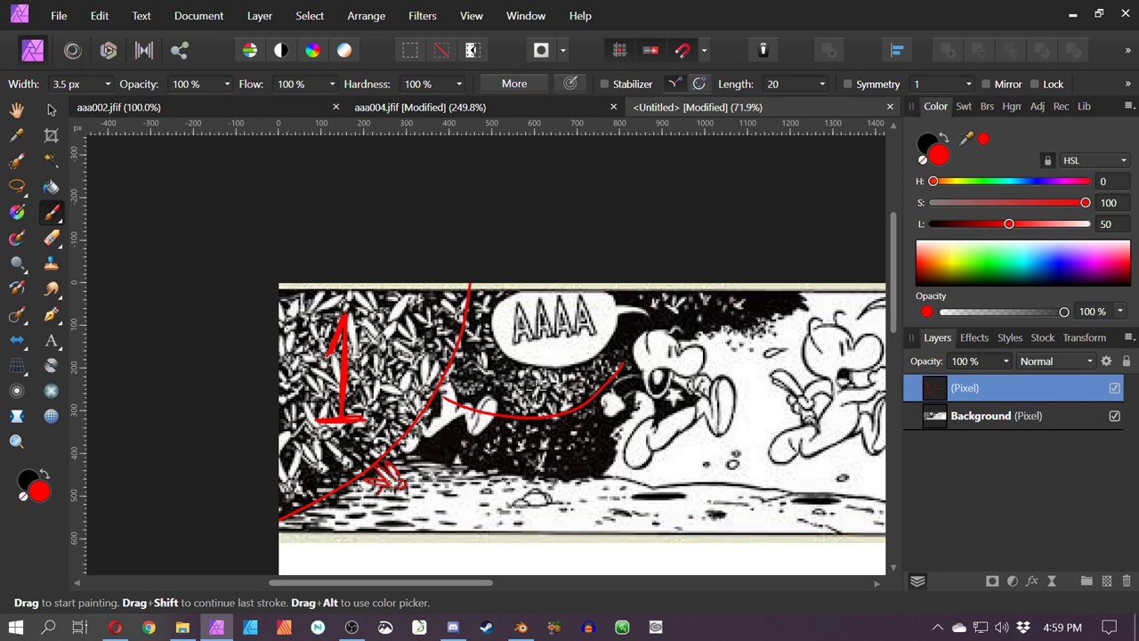
# Number the middle foliage area 2, and draw red boundary curves down its right side and beneath the overhanging leaves
pyautogui.moveTo(497, 331)
pyautogui.mouseDown()
pyautogui.moveTo(564, 384)
pyautogui.moveTo(541, 502)
pyautogui.moveTo(523, 503)
pyautogui.mouseUp()
pyautogui.moveTo(622, 363)
pyautogui.mouseDown()
pyautogui.moveTo(650, 283)
pyautogui.moveTo(765, 283)
pyautogui.mouseUp()
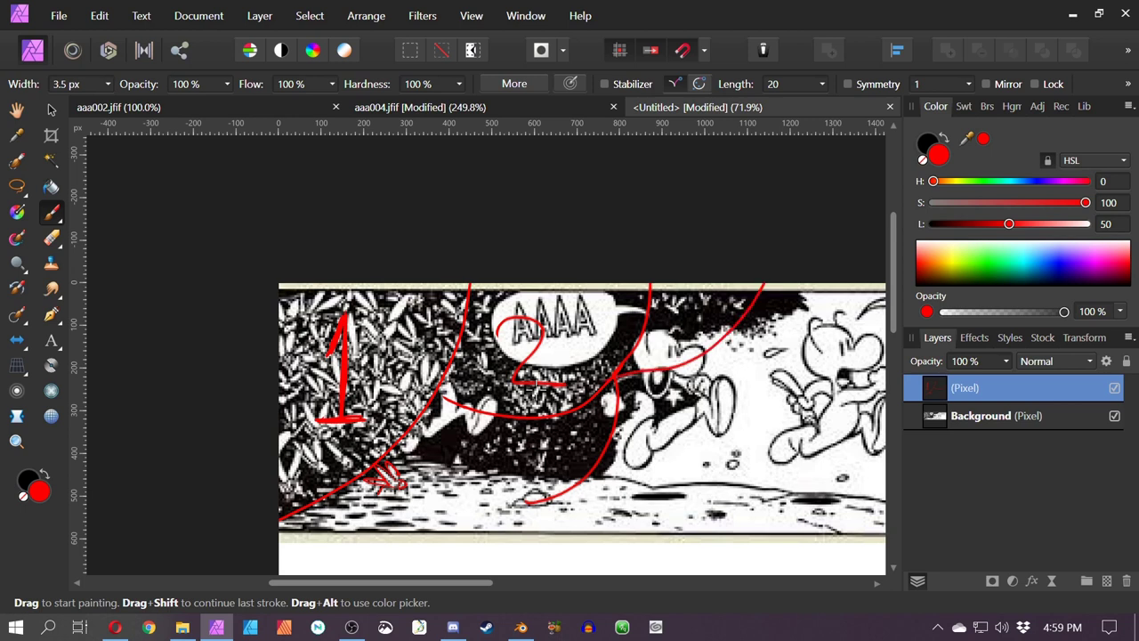
pyautogui.hotkey('ctrl', 'z')
pyautogui.moveTo(623, 369)
pyautogui.mouseDown()
pyautogui.moveTo(719, 338)
pyautogui.moveTo(790, 285)
pyautogui.mouseUp()
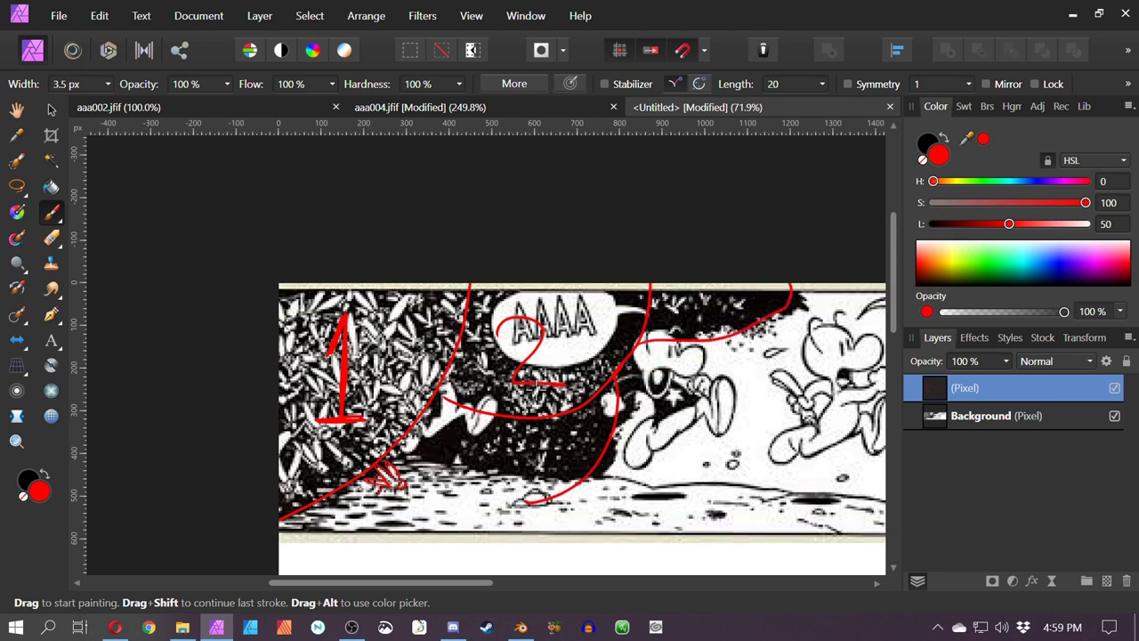
pyautogui.scroll(5, 545, 393)
pyautogui.scroll(-5, 553, 393)
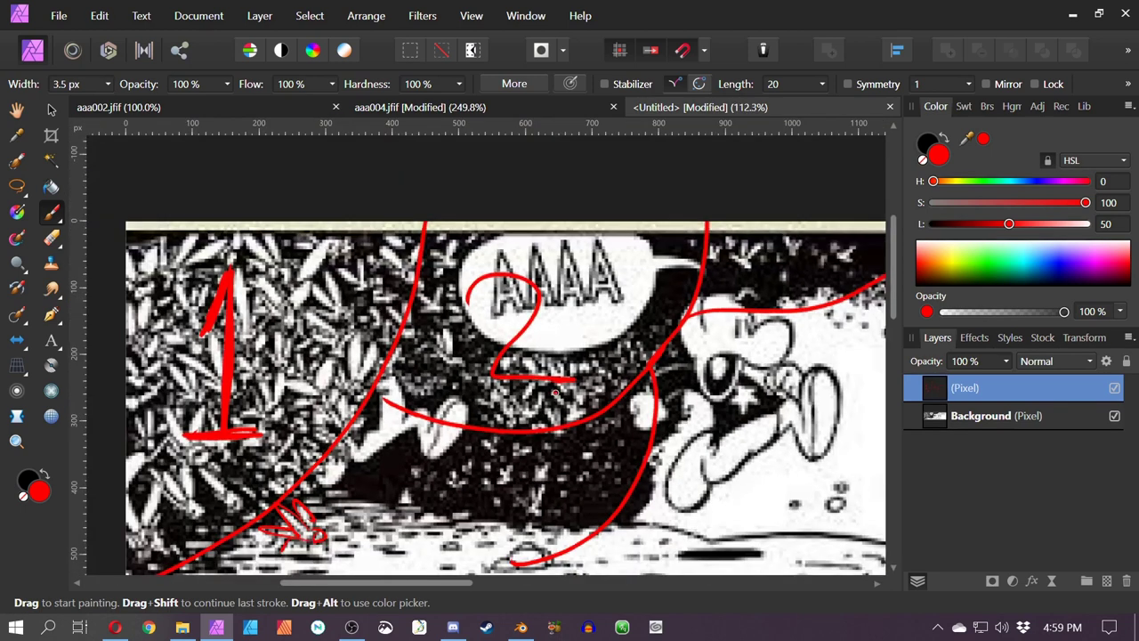
pyautogui.press('space')
pyautogui.moveTo(567, 408); pyautogui.dragTo(491, 421)
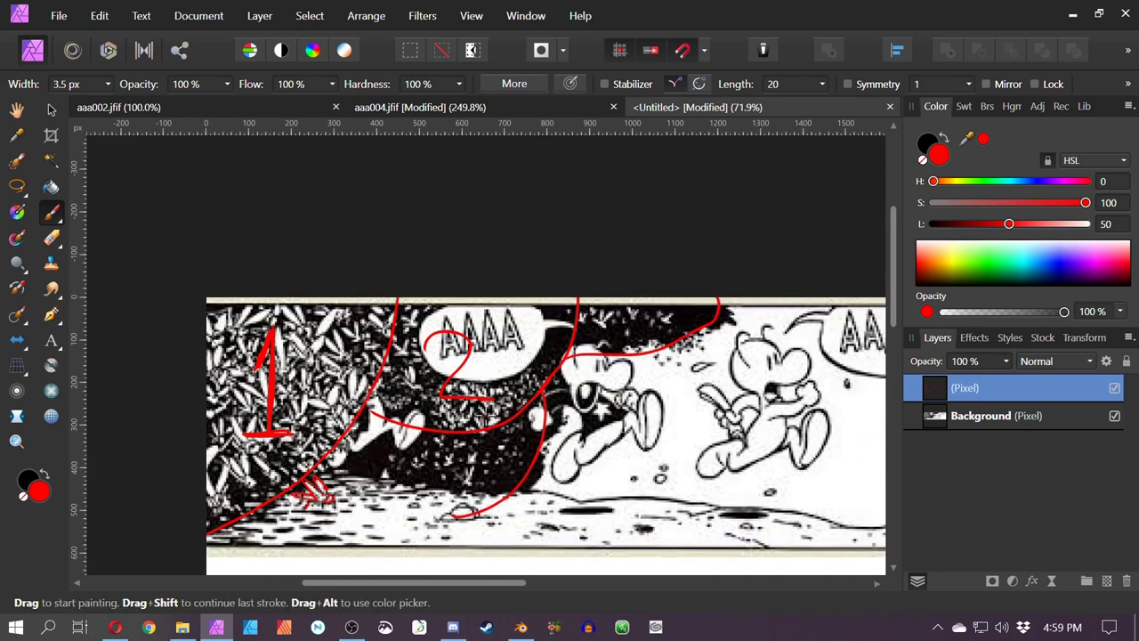
# Hatch the dark gap beside the first speech bubble in red and outline small leaf shapes in area 2
pyautogui.moveTo(546, 335)
pyautogui.mouseDown()
pyautogui.moveTo(560, 340)
pyautogui.moveTo(543, 359)
pyautogui.moveTo(565, 313)
pyautogui.mouseUp()
pyautogui.moveTo(398, 318); pyautogui.dragTo(413, 311)
pyautogui.moveTo(397, 327)
pyautogui.mouseDown()
pyautogui.moveTo(401, 337)
pyautogui.moveTo(418, 333)
pyautogui.mouseUp()
pyautogui.moveTo(388, 393)
pyautogui.mouseDown()
pyautogui.moveTo(404, 395)
pyautogui.moveTo(383, 447)
pyautogui.mouseUp()
pyautogui.scroll(5, 410, 395)
pyautogui.moveTo(391, 422); pyautogui.dragTo(399, 444)
pyautogui.moveTo(372, 413)
pyautogui.mouseDown()
pyautogui.moveTo(424, 397)
pyautogui.moveTo(407, 434)
pyautogui.moveTo(422, 397)
pyautogui.moveTo(413, 408)
pyautogui.moveTo(368, 390)
pyautogui.moveTo(393, 406)
pyautogui.mouseUp()
pyautogui.moveTo(404, 399); pyautogui.dragTo(404, 412)
pyautogui.moveTo(392, 410); pyautogui.dragTo(383, 409)
pyautogui.moveTo(402, 388); pyautogui.dragTo(388, 429)
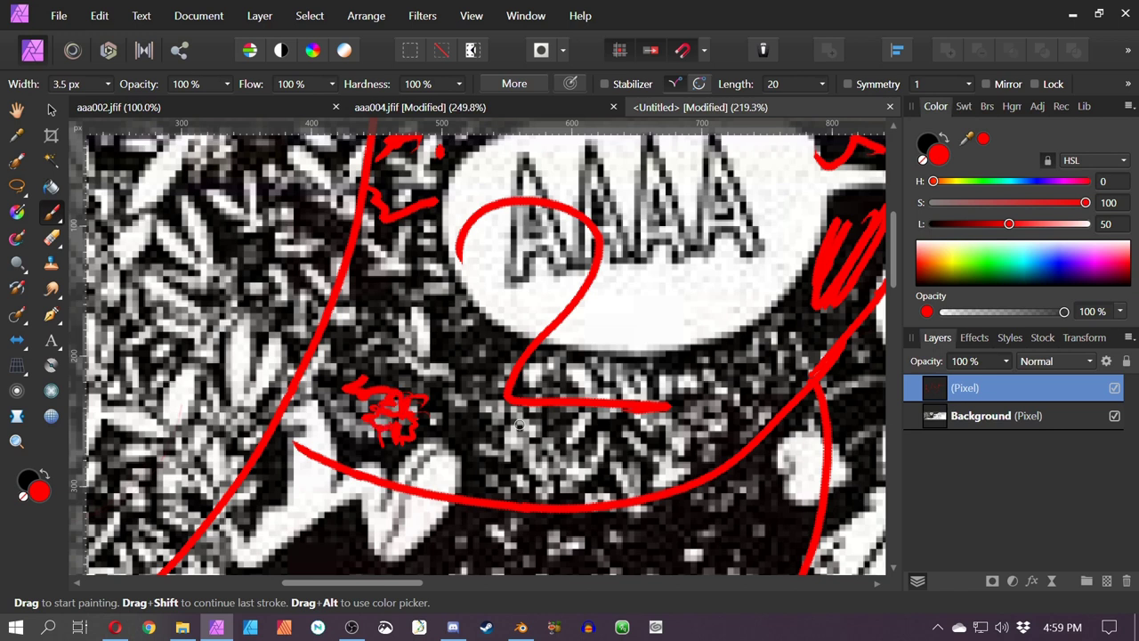
# Scribble red zigzags over the dark shadow area beneath the boundary curve of area 2
pyautogui.moveTo(548, 454); pyautogui.dragTo(491, 291)
pyautogui.scroll(-1, 663, 363)
pyautogui.moveTo(663, 363); pyautogui.dragTo(474, 414)
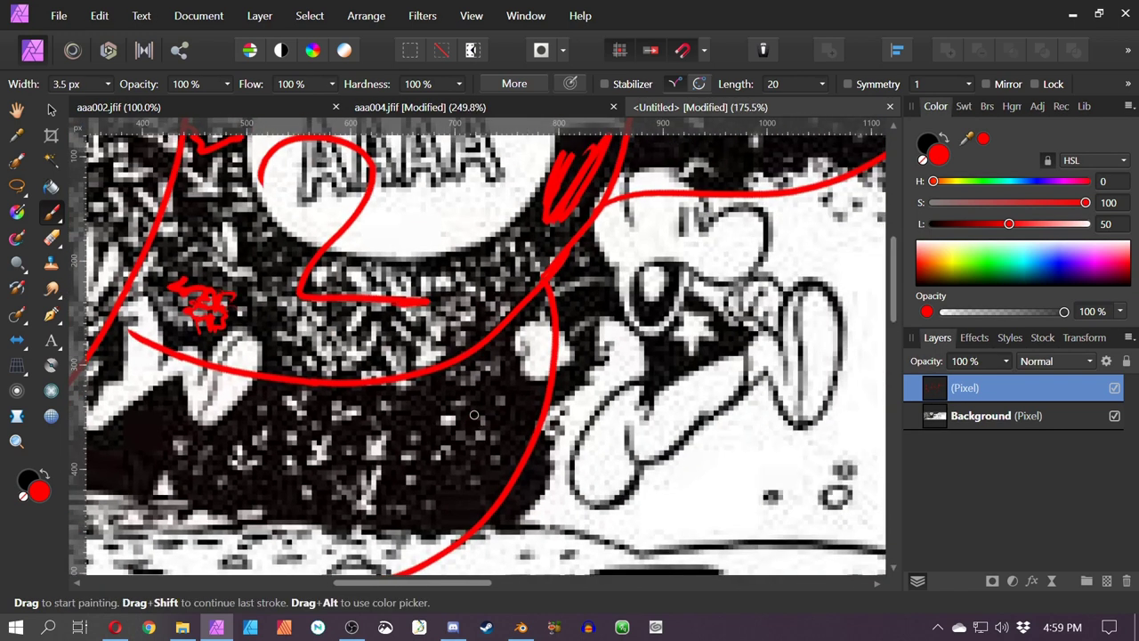
pyautogui.scroll(-3, 496, 347)
pyautogui.moveTo(523, 361); pyautogui.dragTo(462, 395)
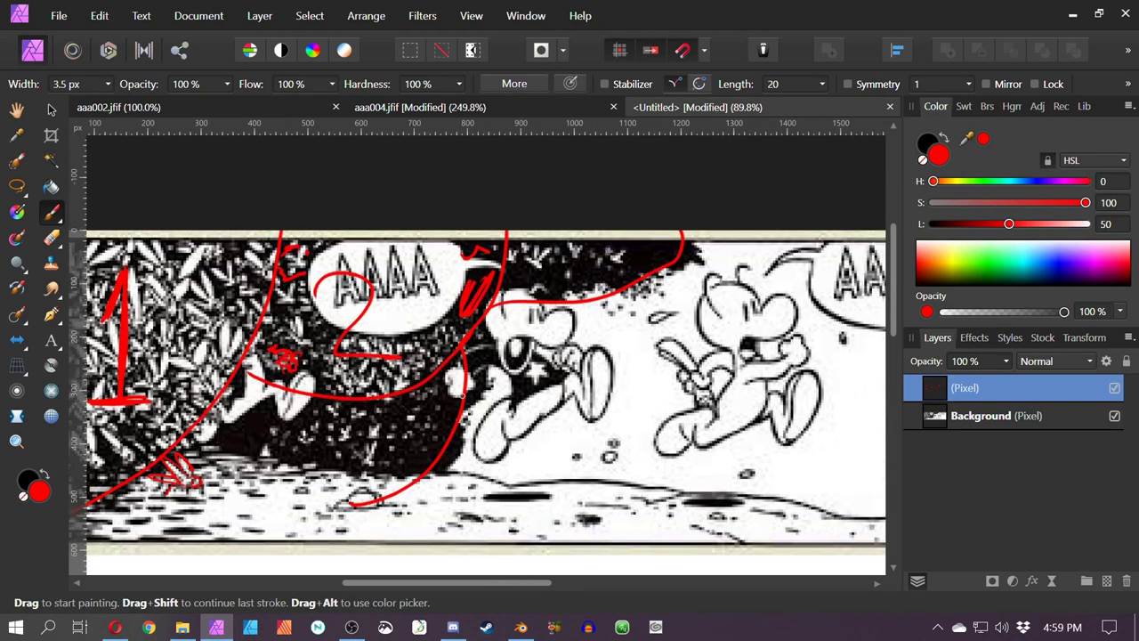
pyautogui.moveTo(254, 419); pyautogui.dragTo(252, 440)
pyautogui.moveTo(367, 440)
pyautogui.mouseDown()
pyautogui.moveTo(374, 453)
pyautogui.moveTo(378, 423)
pyautogui.moveTo(386, 451)
pyautogui.moveTo(344, 465)
pyautogui.mouseUp()
pyautogui.moveTo(458, 399)
pyautogui.mouseDown()
pyautogui.moveTo(409, 432)
pyautogui.moveTo(214, 456)
pyautogui.mouseUp()
# Try numbering the overhanging foliage 3, undo it, and fill that dark area with red scribbles instead
pyautogui.moveTo(569, 298); pyautogui.dragTo(358, 407)
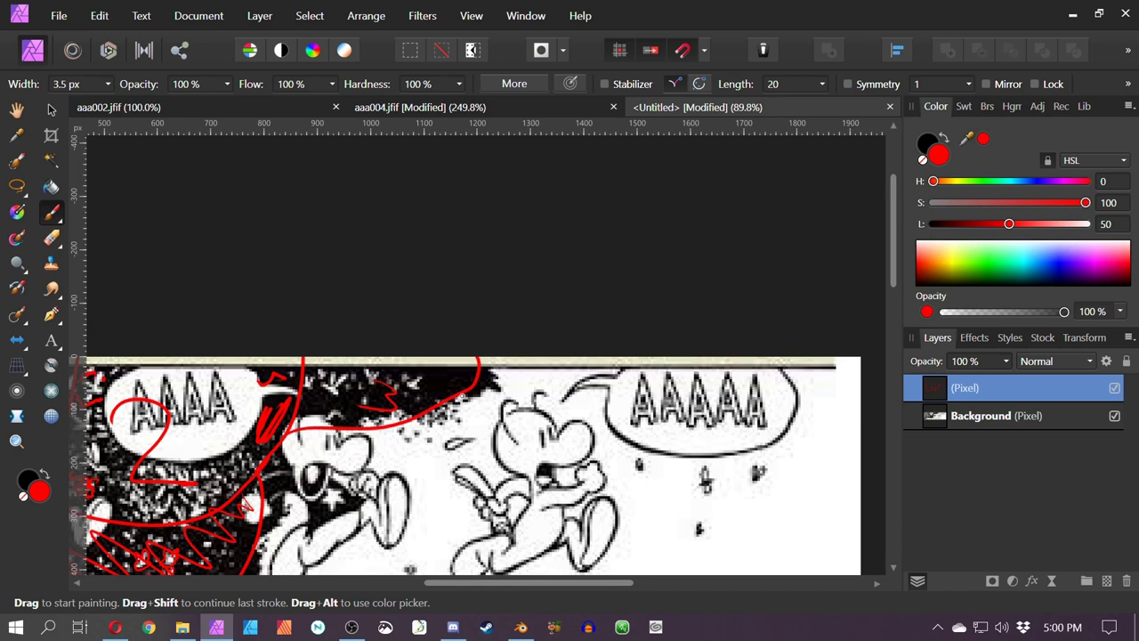
pyautogui.hotkey('ctrl', 'z')
pyautogui.moveTo(452, 372)
pyautogui.mouseDown()
pyautogui.moveTo(454, 394)
pyautogui.moveTo(476, 375)
pyautogui.moveTo(420, 399)
pyautogui.moveTo(306, 400)
pyautogui.moveTo(370, 384)
pyautogui.mouseUp()
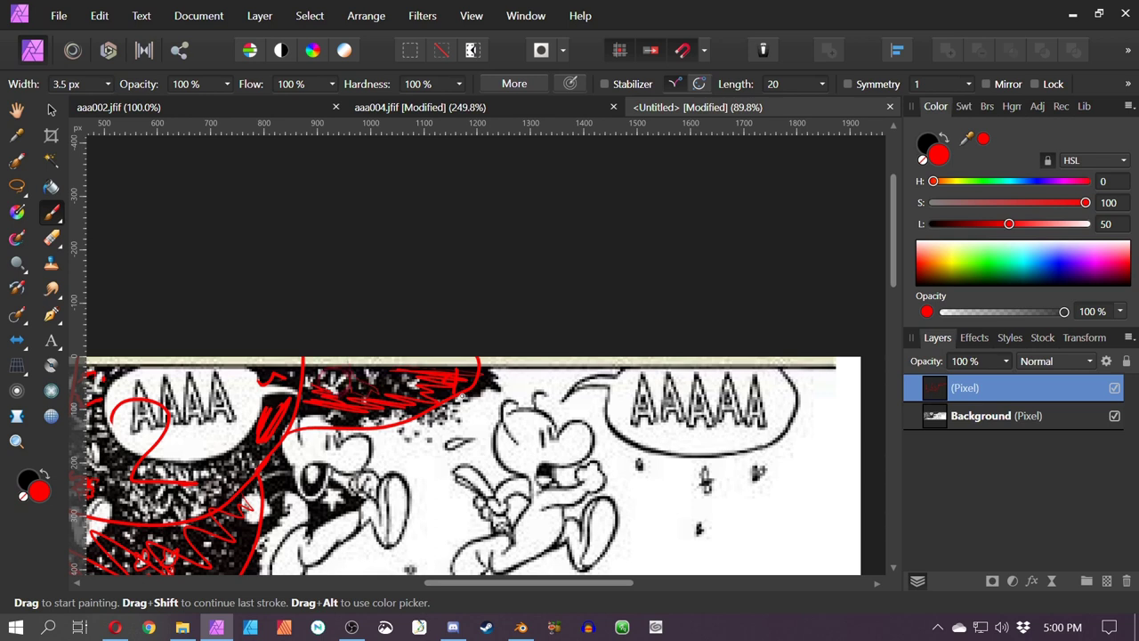
pyautogui.press('space')
pyautogui.moveTo(411, 492); pyautogui.dragTo(702, 469)
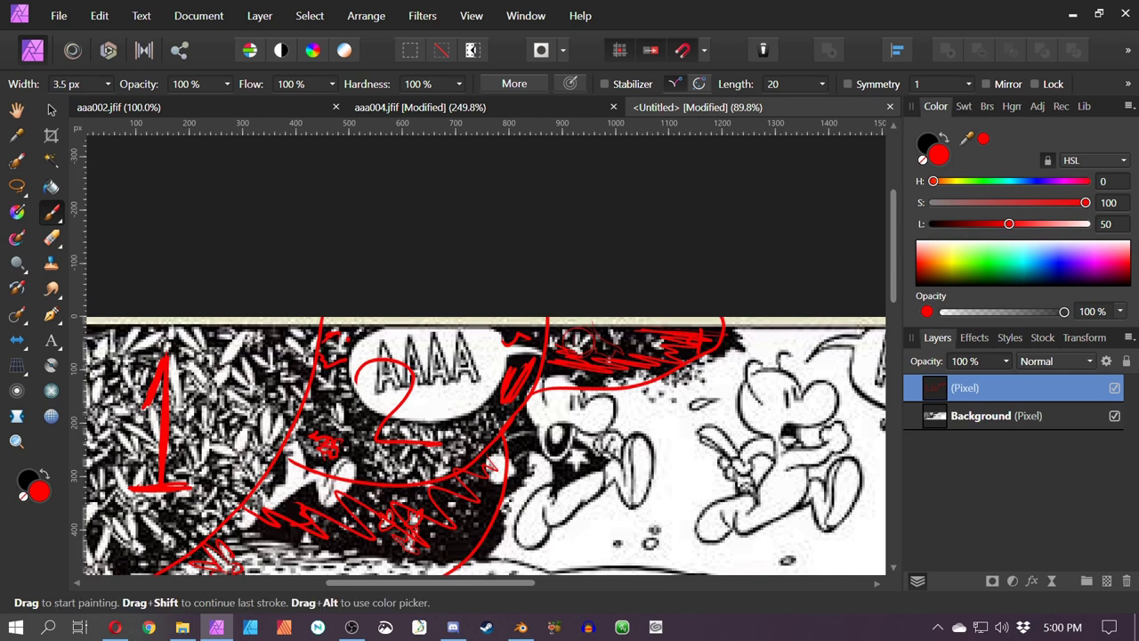
# Dot the scattered leaf specks beneath the overhanging foliage in red and trace the ragged shadow edge behind the middle runner
pyautogui.click(670, 399)
pyautogui.click(657, 392)
pyautogui.click(646, 399)
pyautogui.click(643, 390)
pyautogui.click(671, 385)
pyautogui.click(677, 382)
pyautogui.click(689, 370)
pyautogui.click(696, 364)
pyautogui.moveTo(727, 344)
pyautogui.mouseDown()
pyautogui.moveTo(743, 349)
pyautogui.moveTo(739, 340)
pyautogui.mouseUp()
pyautogui.moveTo(724, 349); pyautogui.dragTo(709, 357)
pyautogui.moveTo(644, 388); pyautogui.dragTo(642, 398)
pyautogui.moveTo(498, 514)
pyautogui.mouseDown()
pyautogui.moveTo(514, 508)
pyautogui.moveTo(483, 554)
pyautogui.mouseUp()
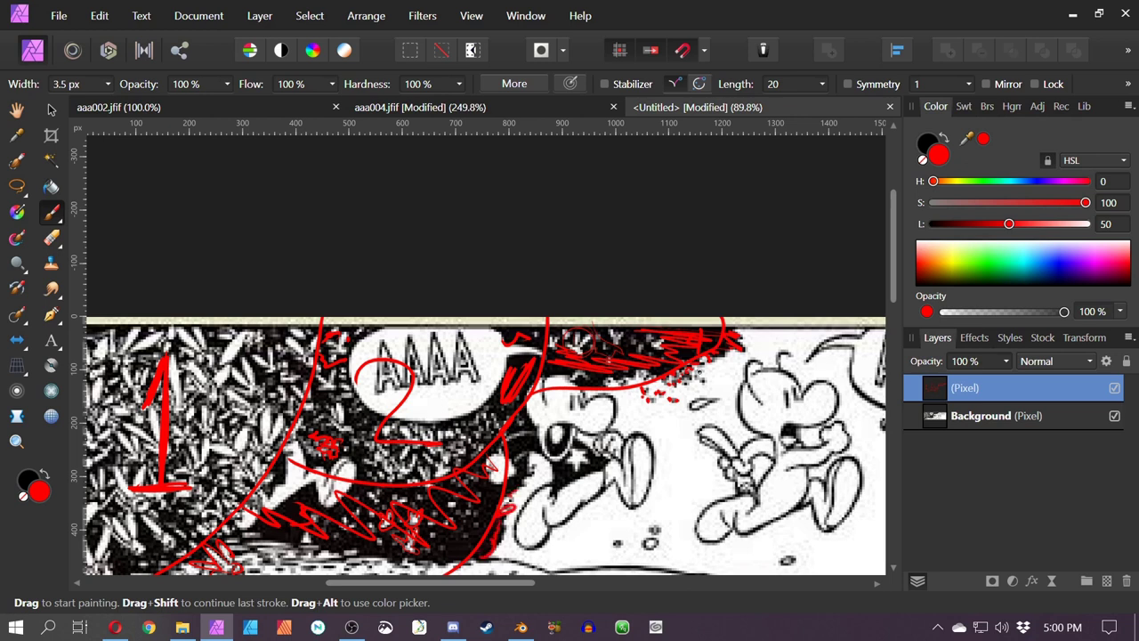
pyautogui.moveTo(510, 473); pyautogui.dragTo(525, 467)
pyautogui.click(620, 372)
pyautogui.scroll(-3, 582, 383)
pyautogui.moveTo(634, 381); pyautogui.dragTo(577, 376)
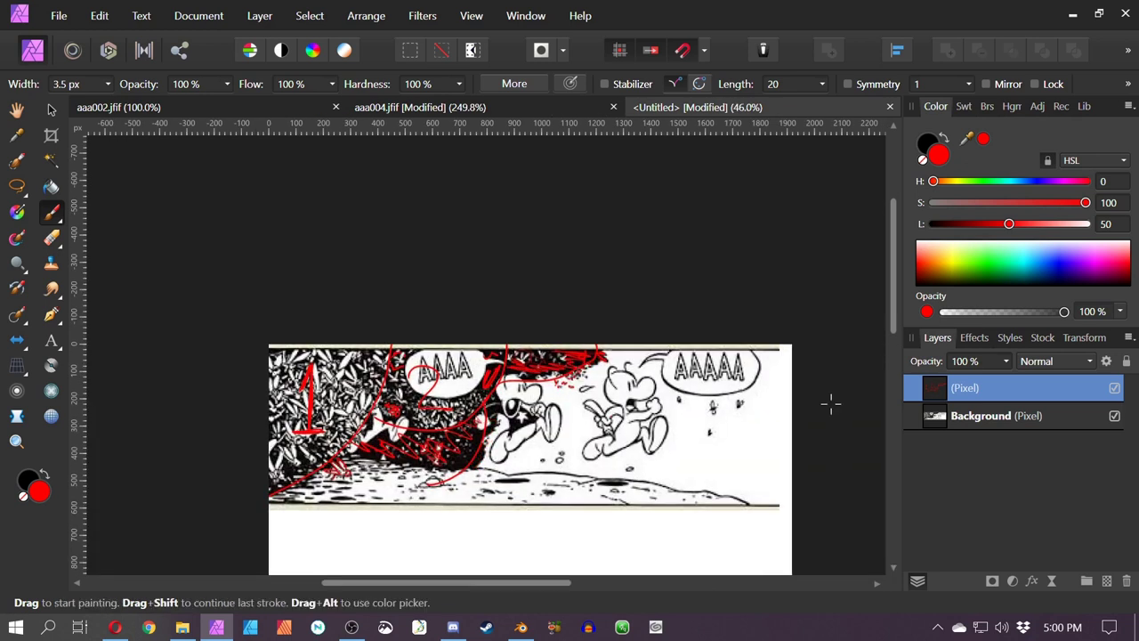
# Hide the annotation layer, add a new pixel layer, and redraw the red foliage boundary curves with area numbers on it
pyautogui.click(1114, 389)
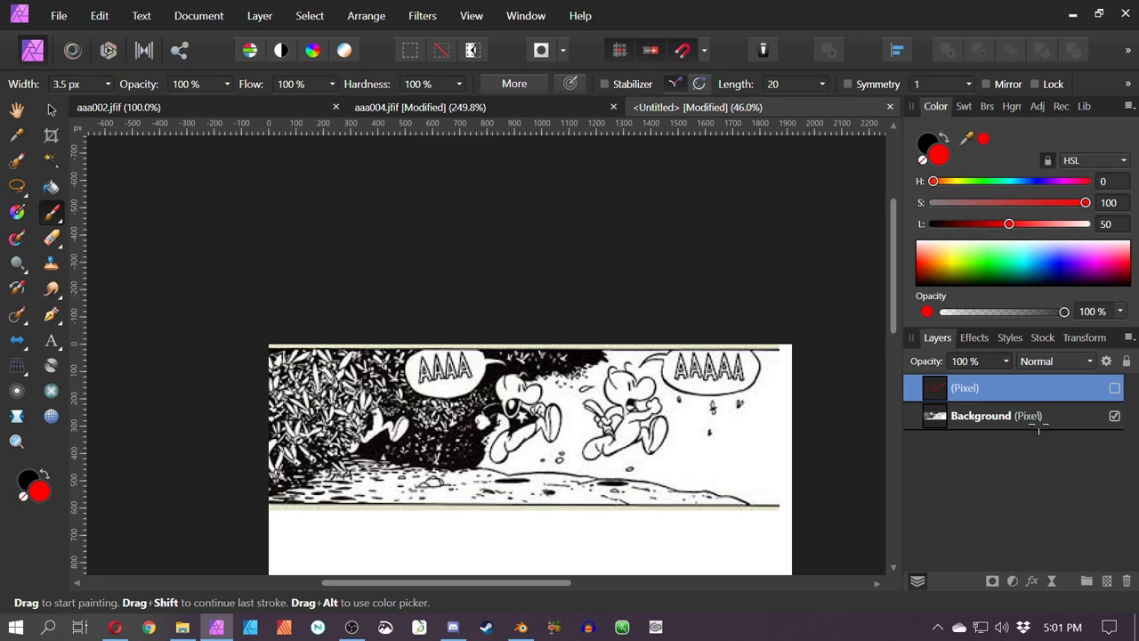
pyautogui.hotkey('ctrl', 'shift', 'n')
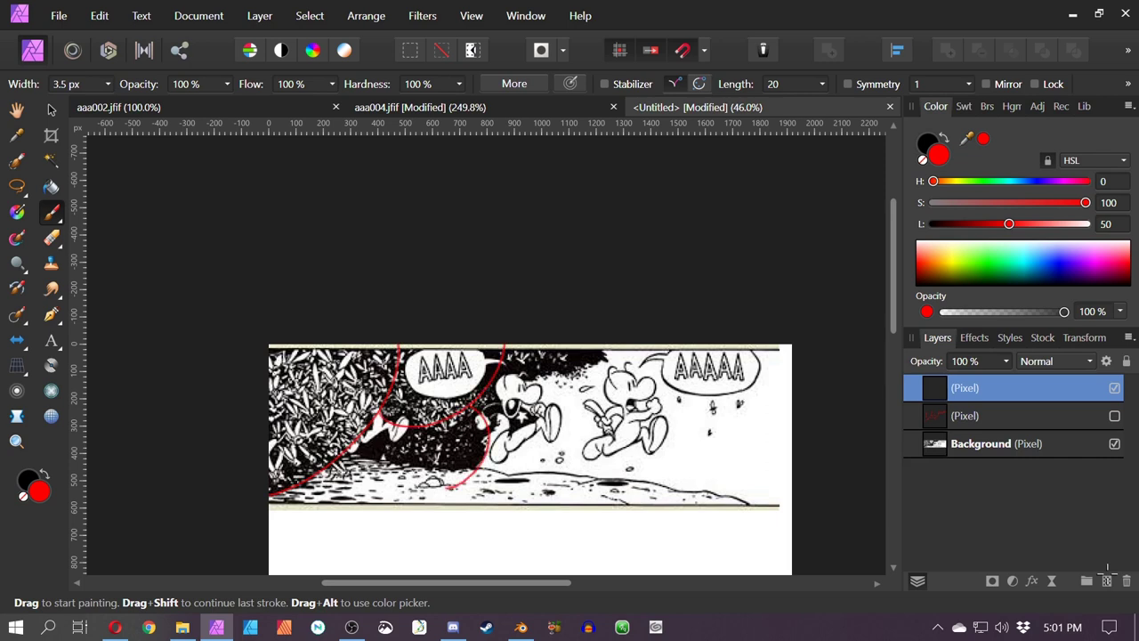
pyautogui.moveTo(479, 403); pyautogui.dragTo(607, 345)
pyautogui.moveTo(299, 367); pyautogui.dragTo(289, 418)
pyautogui.moveTo(427, 359)
pyautogui.mouseDown()
pyautogui.moveTo(436, 391)
pyautogui.moveTo(431, 360)
pyautogui.mouseUp()
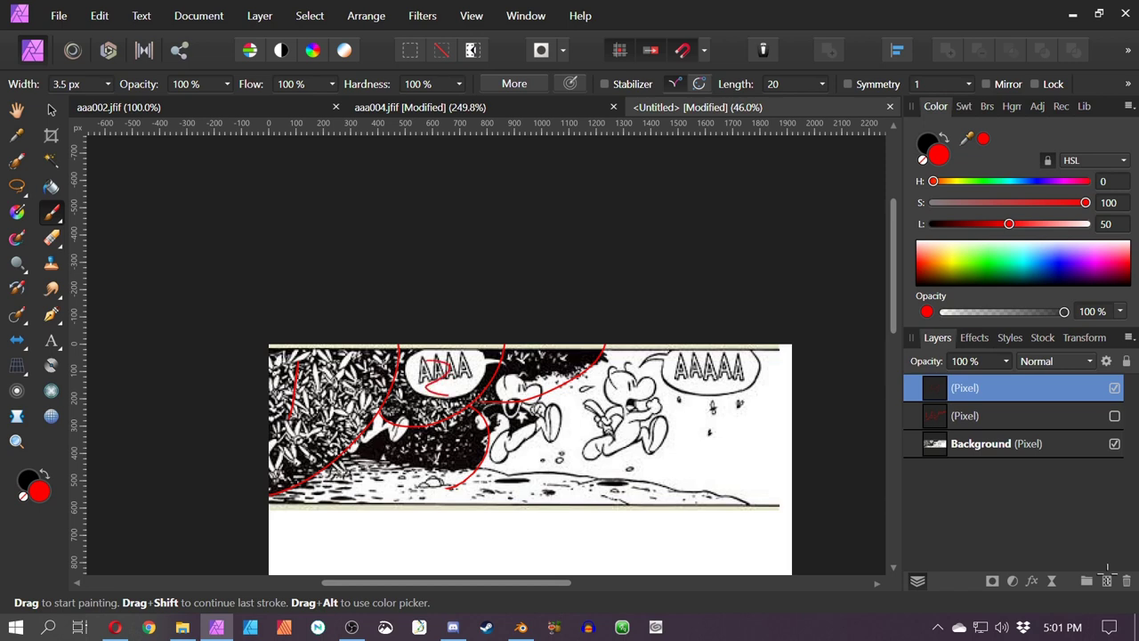
pyautogui.moveTo(425, 443); pyautogui.dragTo(432, 468)
pyautogui.moveTo(533, 362); pyautogui.dragTo(539, 387)
# Undo the redrawn curves, the new layer and the hiding, and delete the original red annotation layer
pyautogui.hotkey('ctrl', 'z')
pyautogui.hotkey('ctrl', 'z')
pyautogui.hotkey('ctrl', 'z')
pyautogui.hotkey('ctrl', 'z')
pyautogui.hotkey('ctrl', 'z')
pyautogui.hotkey('ctrl', 'z')
pyautogui.hotkey('ctrl', 'z')
pyautogui.hotkey('ctrl', 'z')
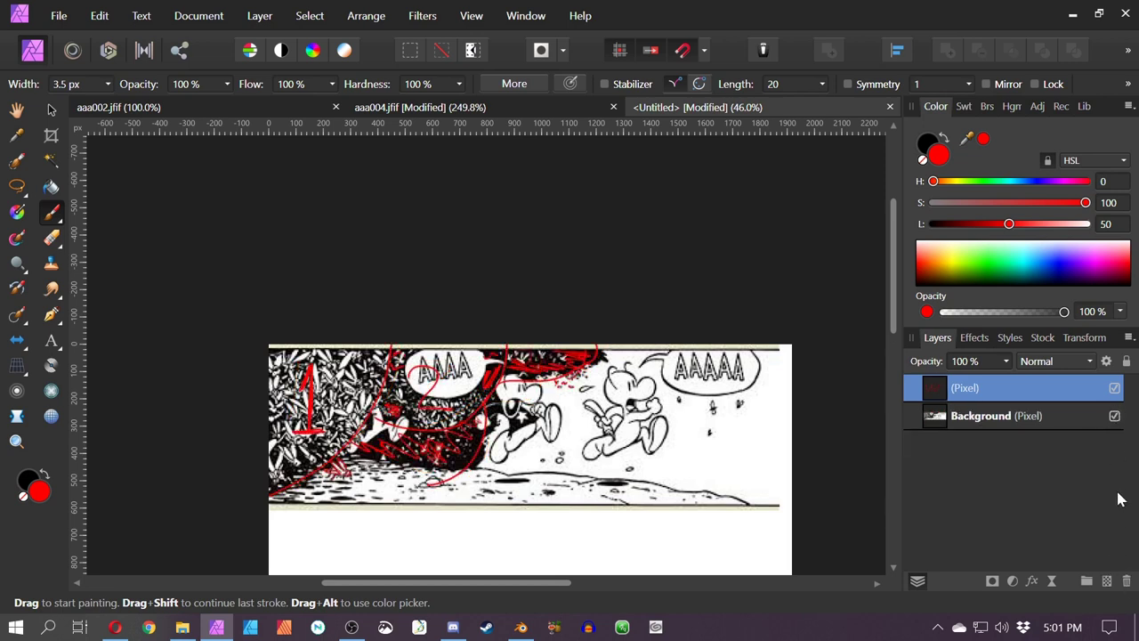
pyautogui.click(1126, 582)
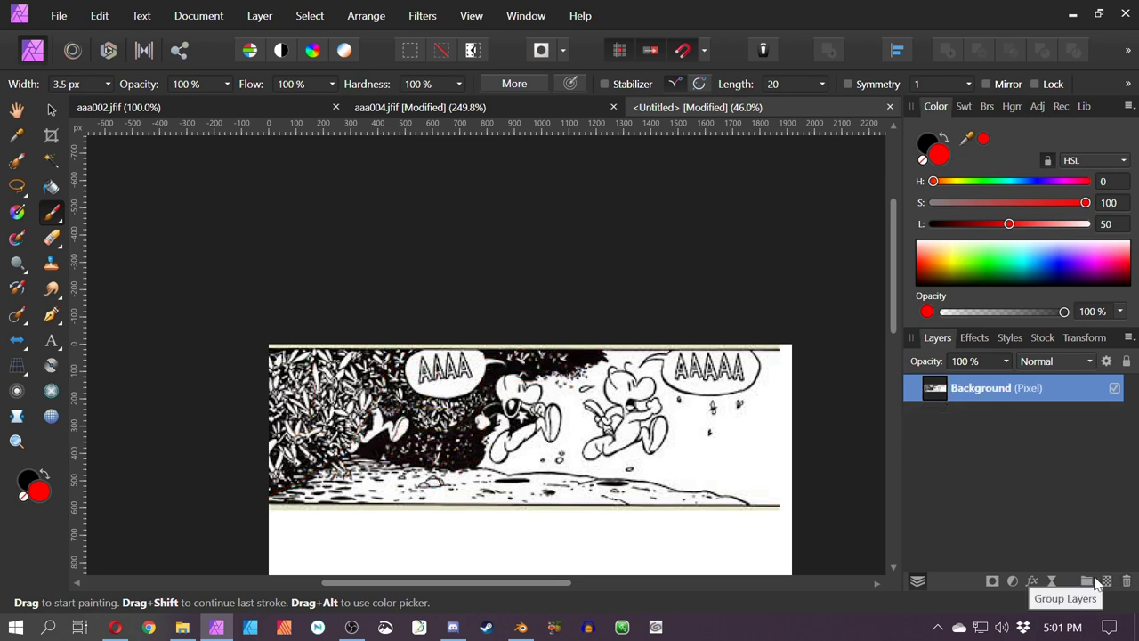
# Trace the overlapping contours of the ground's upper edge in red beneath the foliage and the runners
pyautogui.scroll(4, 790, 511)
pyautogui.moveTo(623, 458)
pyautogui.mouseDown()
pyautogui.moveTo(834, 452)
pyautogui.moveTo(757, 443)
pyautogui.moveTo(581, 390)
pyautogui.moveTo(561, 400)
pyautogui.mouseUp()
pyautogui.scroll(-1, 752, 440)
pyautogui.moveTo(645, 422)
pyautogui.mouseDown()
pyautogui.moveTo(714, 442)
pyautogui.moveTo(655, 419)
pyautogui.moveTo(628, 427)
pyautogui.moveTo(625, 411)
pyautogui.moveTo(240, 384)
pyautogui.moveTo(472, 416)
pyautogui.moveTo(450, 407)
pyautogui.moveTo(367, 406)
pyautogui.moveTo(508, 426)
pyautogui.moveTo(339, 420)
pyautogui.moveTo(260, 388)
pyautogui.mouseUp()
pyautogui.press('space')
pyautogui.press('space')
pyautogui.press('space')
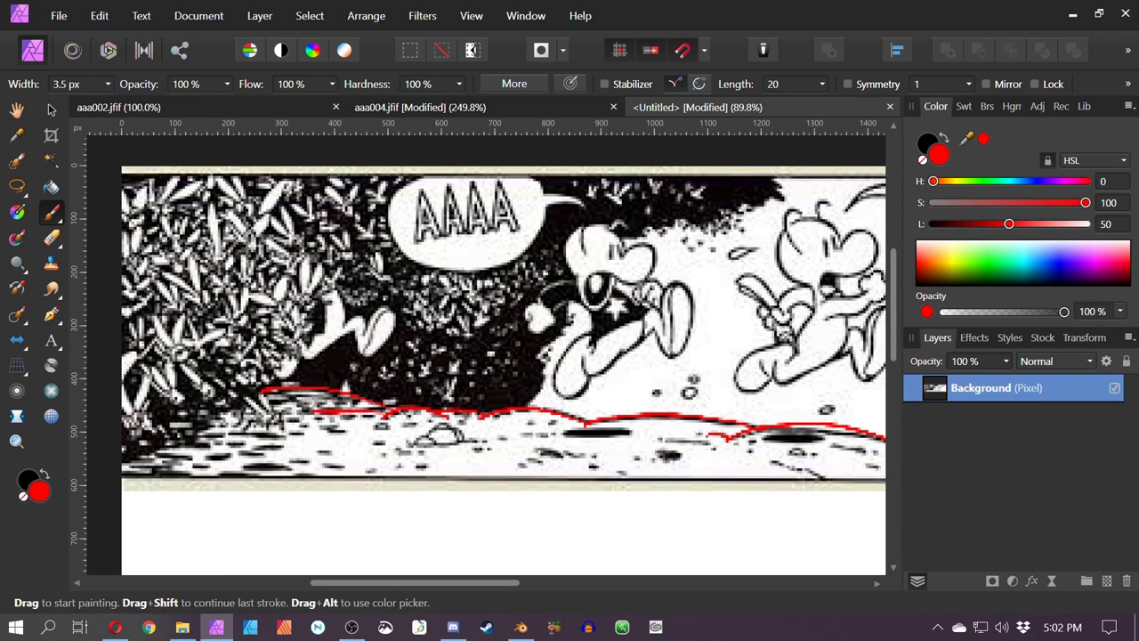
# Enlarge the brush to 9.4 px and paint red horizontal dashes over the ground shadows beneath the left foliage
pyautogui.press(']')
pyautogui.press(']')
pyautogui.press(']')
pyautogui.moveTo(289, 467); pyautogui.dragTo(146, 477)
pyautogui.moveTo(281, 448); pyautogui.dragTo(236, 456)
pyautogui.moveTo(226, 454); pyautogui.dragTo(200, 455)
pyautogui.moveTo(186, 454)
pyautogui.mouseDown()
pyautogui.moveTo(154, 455)
pyautogui.moveTo(201, 441)
pyautogui.mouseUp()
pyautogui.moveTo(275, 436); pyautogui.dragTo(232, 435)
pyautogui.moveTo(217, 435); pyautogui.dragTo(199, 437)
pyautogui.moveTo(303, 433); pyautogui.dragTo(295, 424)
pyautogui.moveTo(306, 421); pyautogui.dragTo(294, 419)
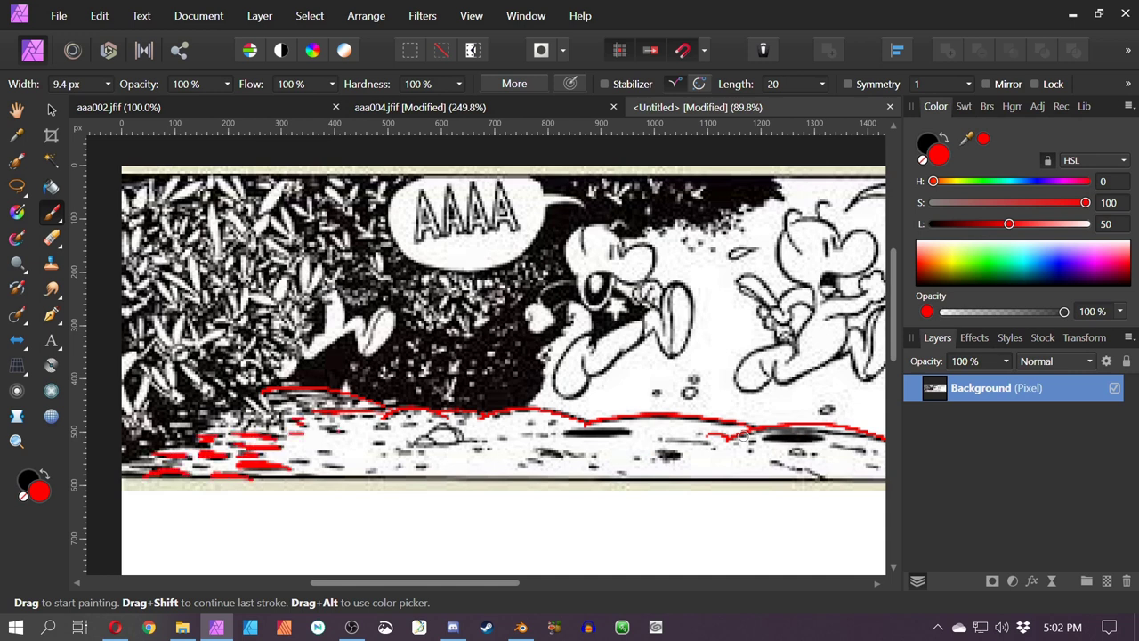
# Paint thin red ground lines around the small rock, outline the rock, and extend the ground contour to the panel's lower border
pyautogui.moveTo(383, 444); pyautogui.dragTo(321, 427)
pyautogui.moveTo(447, 447); pyautogui.dragTo(402, 445)
pyautogui.moveTo(503, 442); pyautogui.dragTo(486, 441)
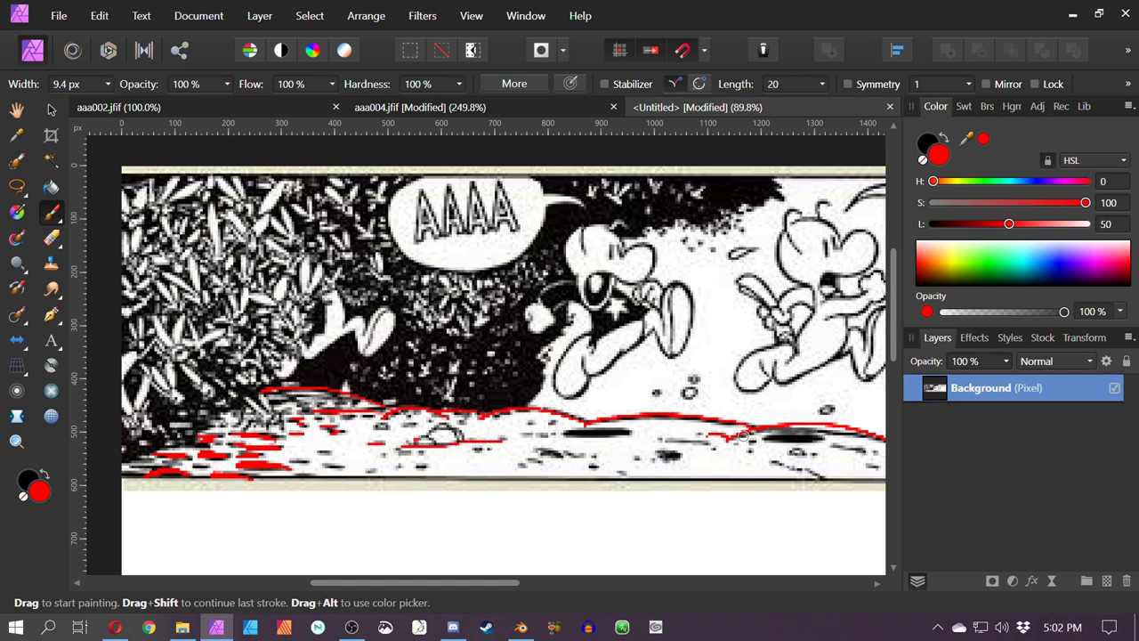
pyautogui.moveTo(436, 440)
pyautogui.mouseDown()
pyautogui.moveTo(427, 437)
pyautogui.moveTo(438, 428)
pyautogui.moveTo(458, 440)
pyautogui.moveTo(467, 431)
pyautogui.mouseUp()
pyautogui.moveTo(532, 523); pyautogui.dragTo(250, 487)
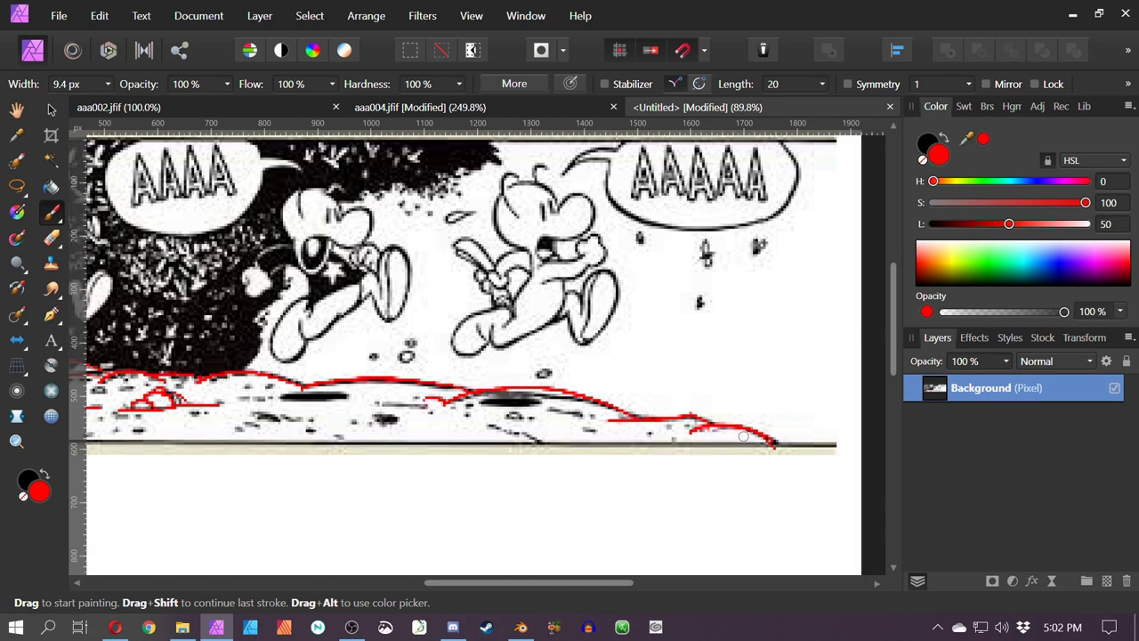
# Add short red dashes over the small ground marks between the rock and the far end of the slope
pyautogui.moveTo(426, 407); pyautogui.dragTo(369, 402)
pyautogui.moveTo(317, 431); pyautogui.dragTo(310, 430)
pyautogui.moveTo(305, 421)
pyautogui.mouseDown()
pyautogui.moveTo(244, 412)
pyautogui.moveTo(244, 423)
pyautogui.mouseUp()
pyautogui.hscroll(-3, 743, 436)
pyautogui.moveTo(319, 460); pyautogui.dragTo(311, 457)
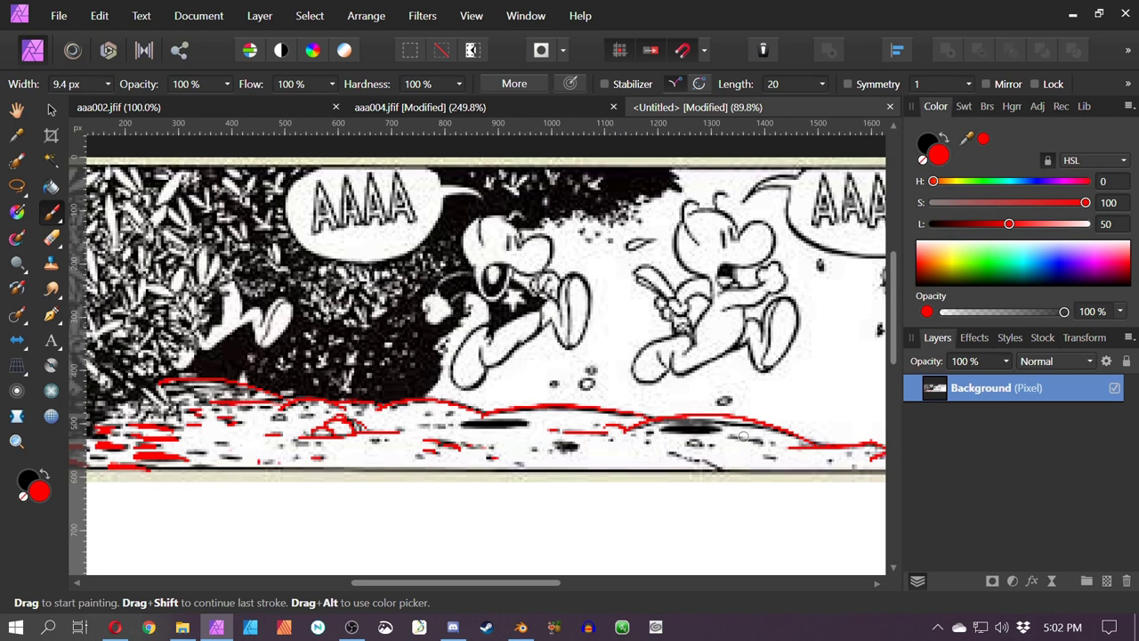
pyautogui.moveTo(399, 439); pyautogui.dragTo(391, 442)
# Try circular red marks on the ground beside the rock, and undo them
pyautogui.moveTo(290, 411); pyautogui.dragTo(266, 421)
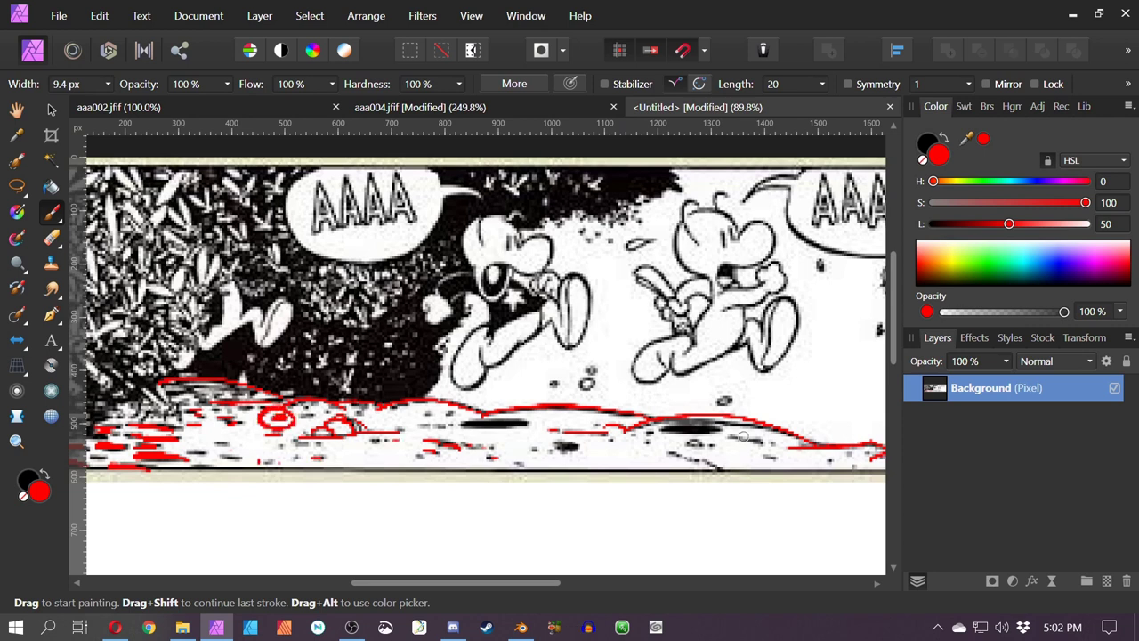
pyautogui.hotkey('ctrl', 'z')
pyautogui.click(256, 435)
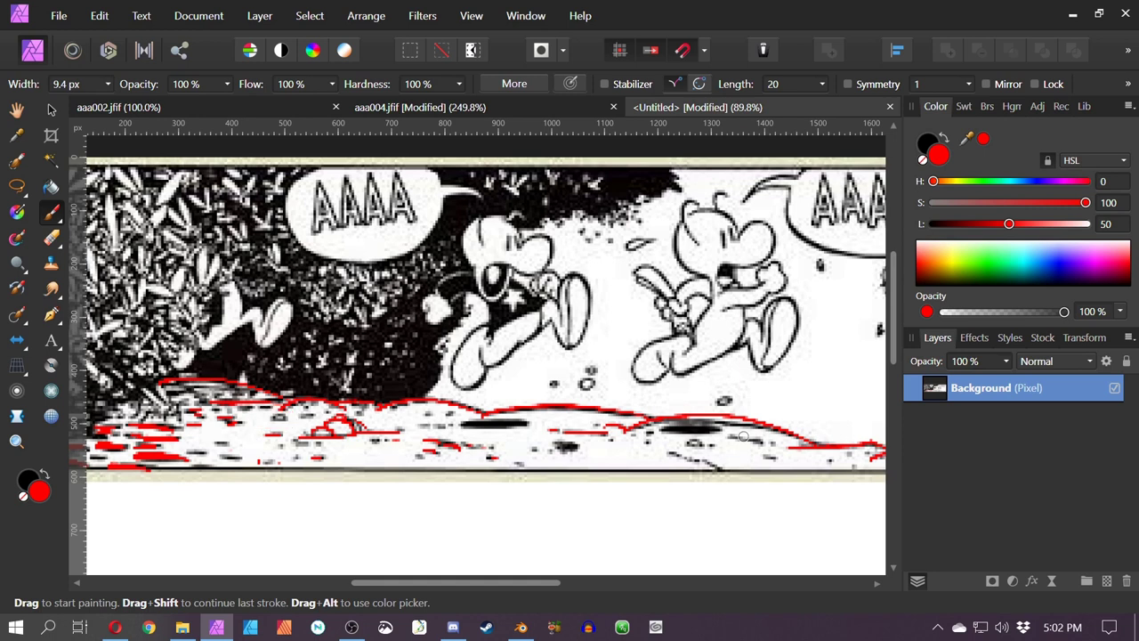
pyautogui.moveTo(294, 413)
pyautogui.mouseDown()
pyautogui.moveTo(372, 413)
pyautogui.moveTo(302, 435)
pyautogui.mouseUp()
pyautogui.hotkey('ctrl', 'z')
pyautogui.hotkey('ctrl', 'z')
pyautogui.hotkey('ctrl', 'z')
# Undo all red ground marks back to the restored annotation layer, and delete that layer to leave the strip clean
pyautogui.scroll(-3, 552, 459)
pyautogui.scroll(1, 553, 459)
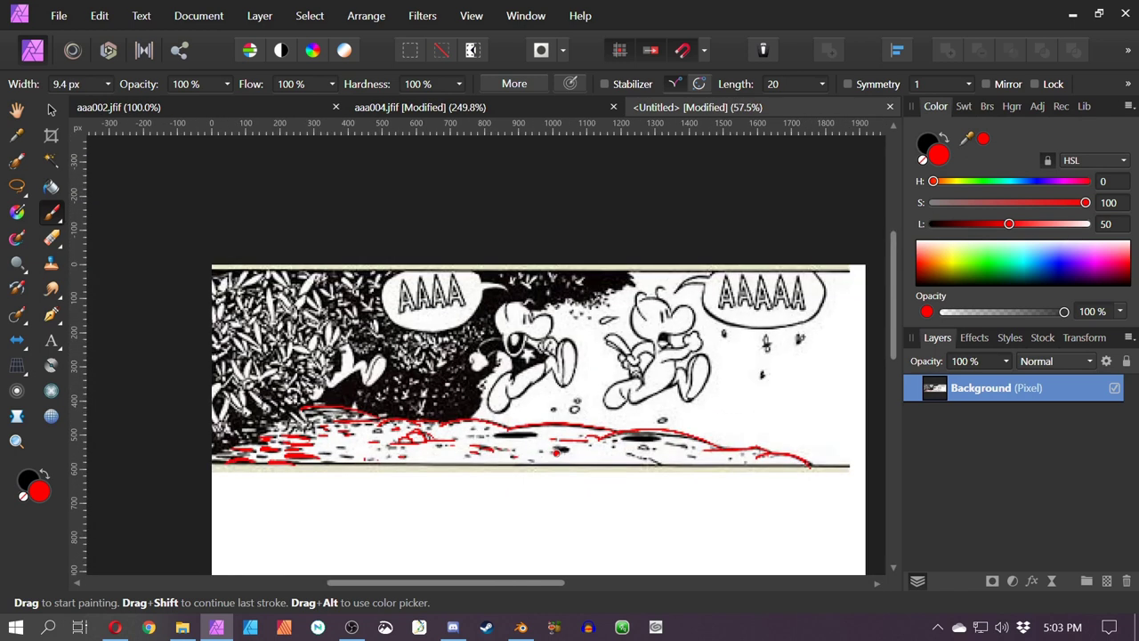
pyautogui.moveTo(674, 398); pyautogui.dragTo(608, 436)
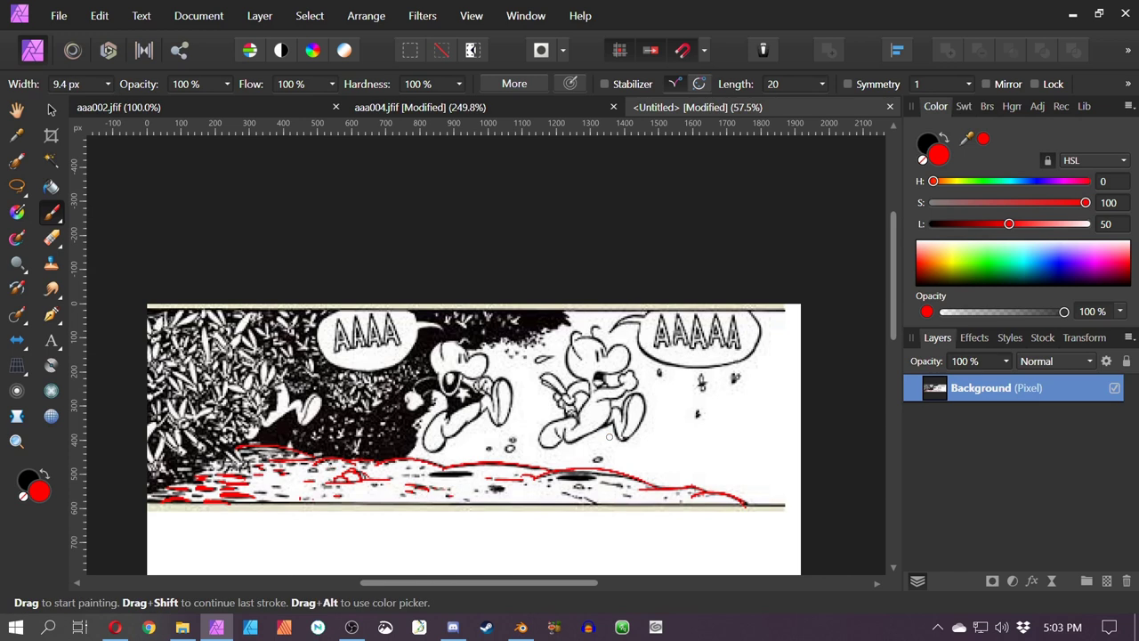
pyautogui.hotkey('ctrl', 'z')
pyautogui.hotkey('ctrl', 'z')
pyautogui.hotkey('ctrl', 'z')
pyautogui.hotkey('ctrl', 'z')
pyautogui.hotkey('ctrl', 'z')
pyautogui.hotkey('ctrl', 'z')
pyautogui.hotkey('ctrl', 'z')
pyautogui.hotkey('ctrl', 'z')
pyautogui.hotkey('ctrl', 'z')
pyautogui.hotkey('ctrl', 'z')
pyautogui.hotkey('ctrl', 'z')
pyautogui.hotkey('ctrl', 'z')
pyautogui.hotkey('ctrl', 'z')
pyautogui.hotkey('ctrl', 'z')
pyautogui.hotkey('ctrl', 'z')
pyautogui.hotkey('ctrl', 'z')
pyautogui.hotkey('ctrl', 'z')
pyautogui.hotkey('ctrl', 'z')
pyautogui.hotkey('ctrl', 'z')
pyautogui.hotkey('ctrl', 'z')
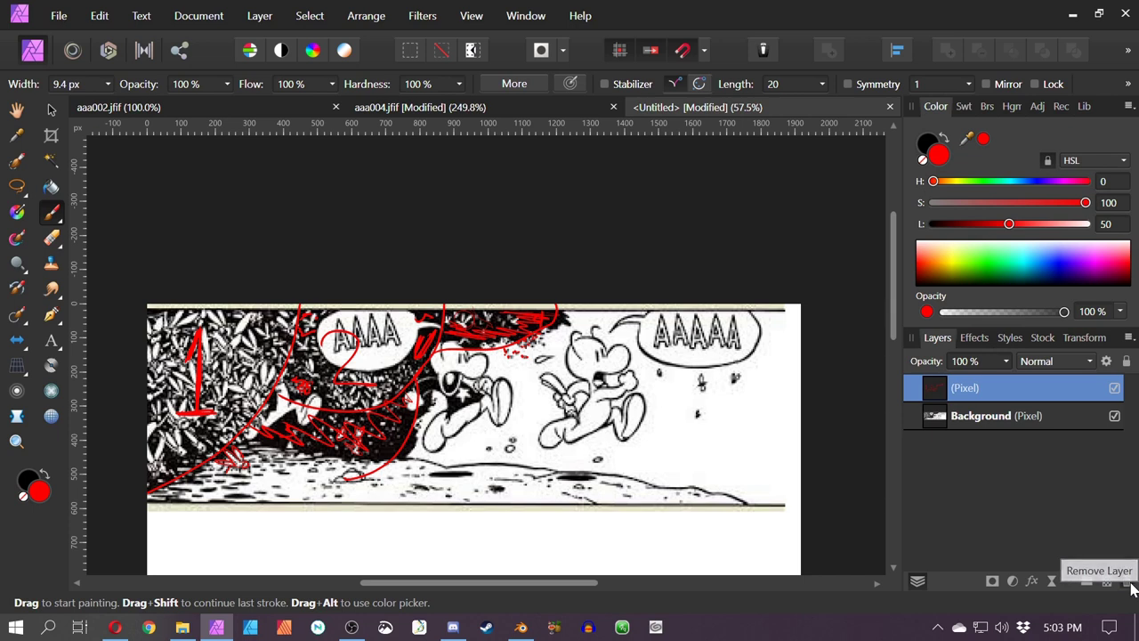
pyautogui.click(1129, 584)
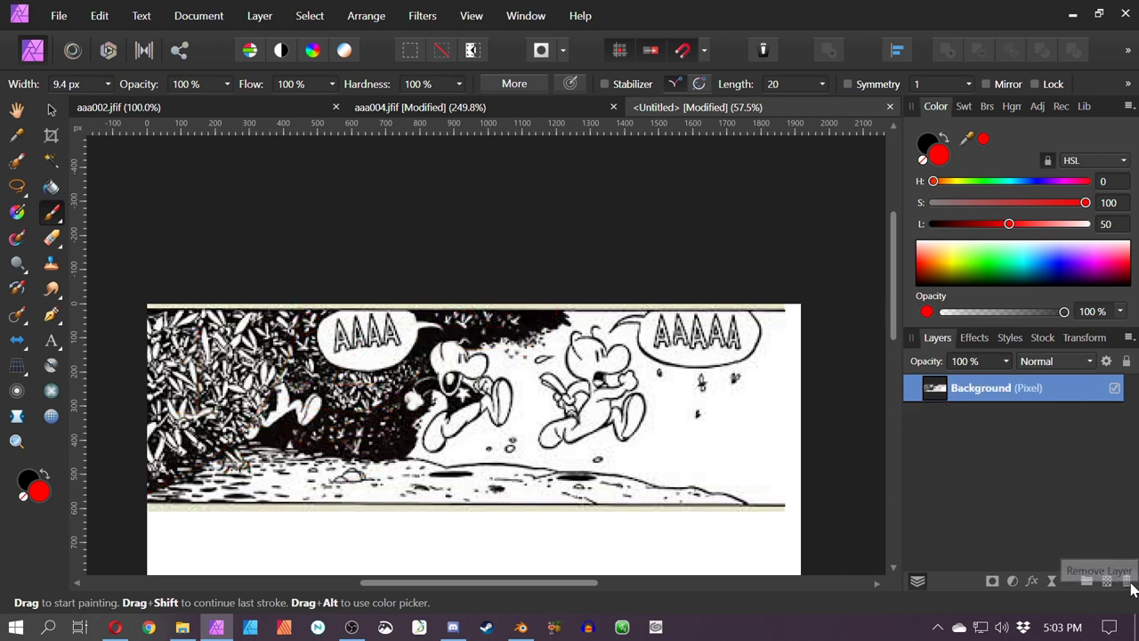